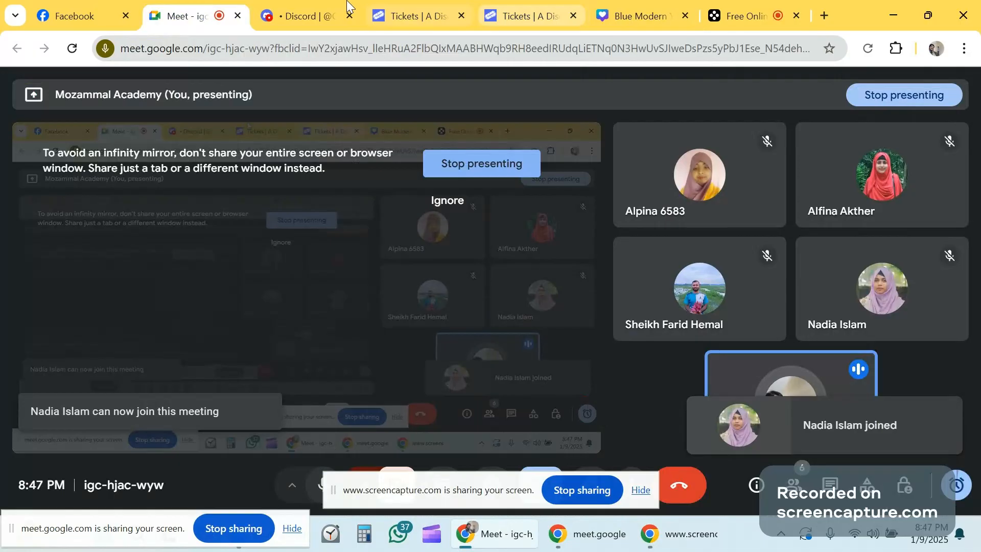
# - Switch to the Canva YouTube thumbnail design and look through its pages, from the Word thumbnail down to the poster design page
pyautogui.click(598, 14)
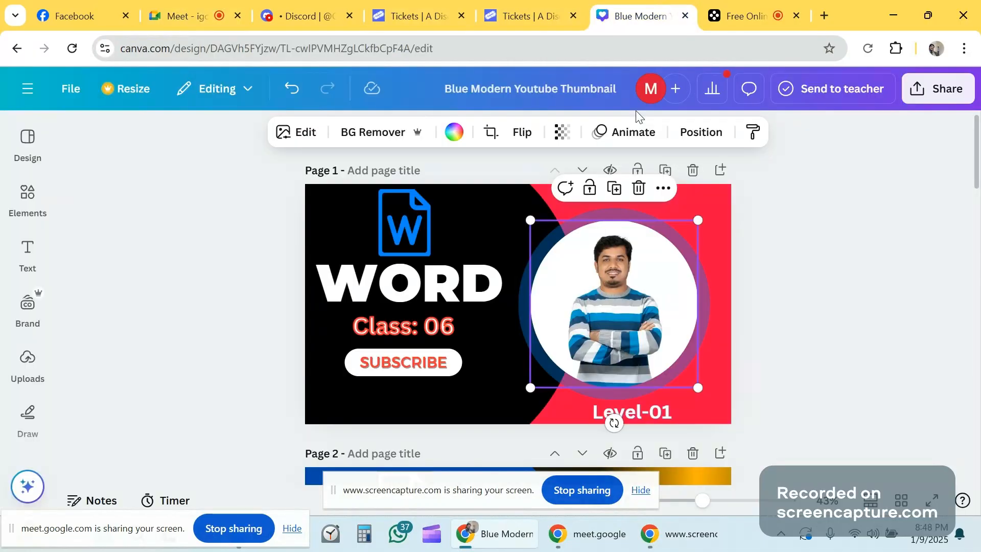
pyautogui.moveTo(979, 148); pyautogui.dragTo(945, 190)
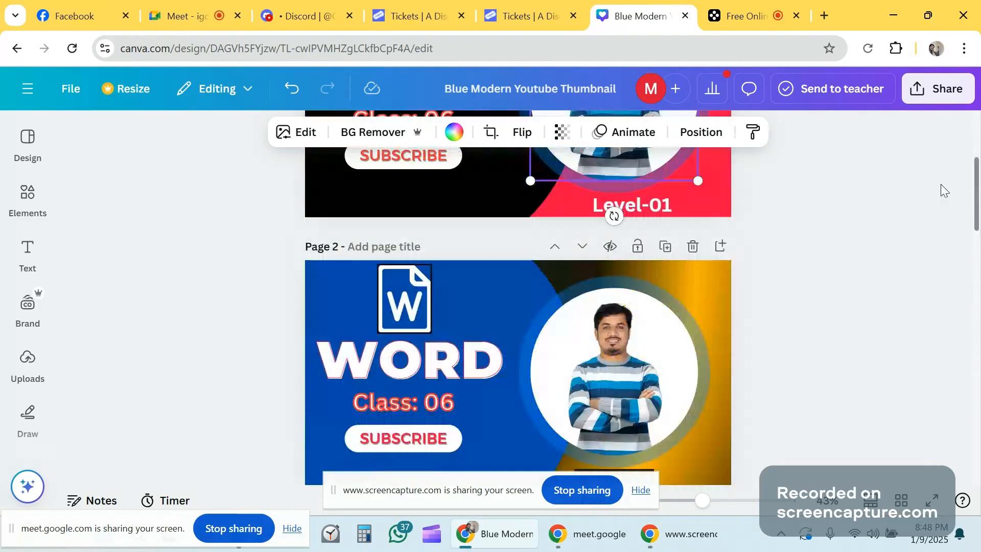
pyautogui.scroll(4, 781, 187)
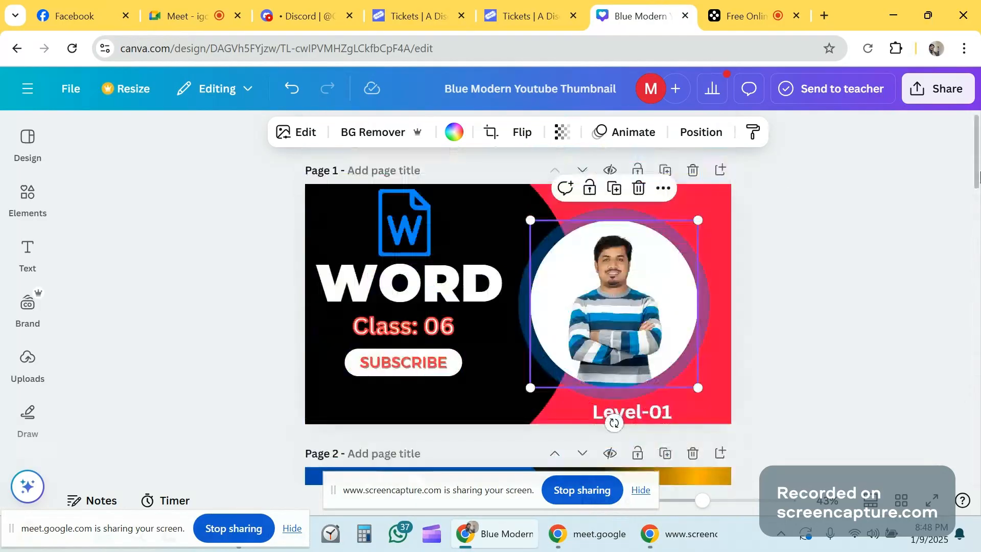
pyautogui.scroll(-1, 979, 175)
pyautogui.scroll(-1, 593, 237)
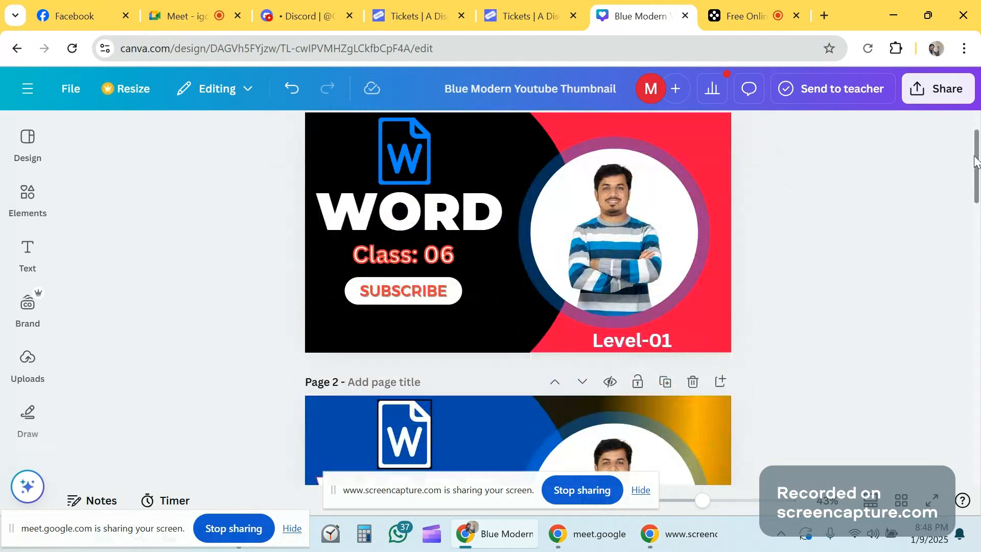
pyautogui.moveTo(978, 147); pyautogui.dragTo(976, 342)
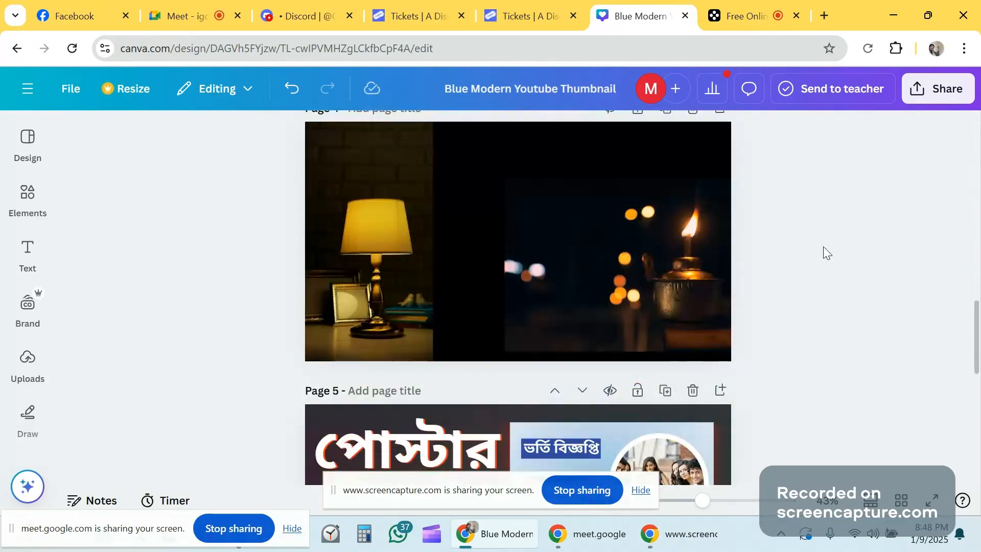
pyautogui.moveTo(977, 308); pyautogui.dragTo(976, 355)
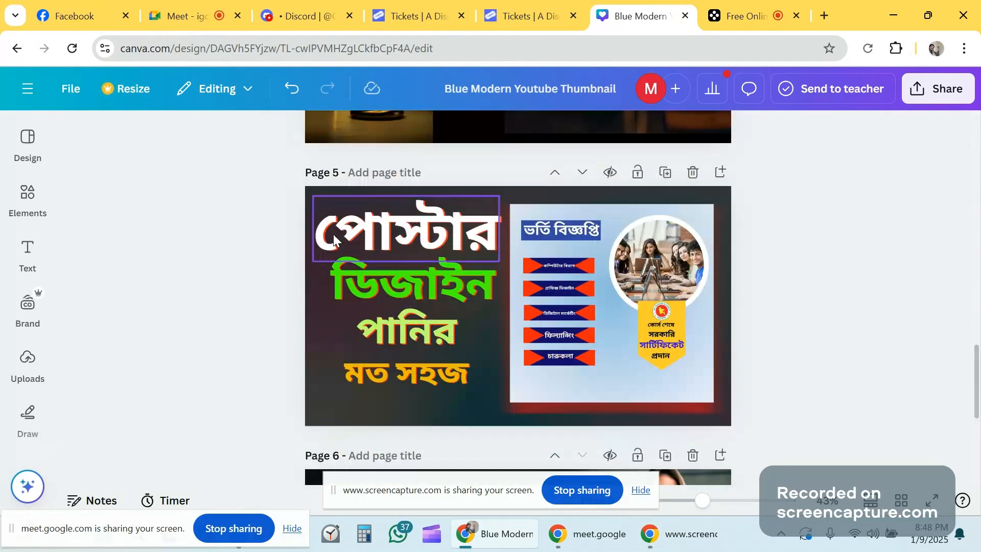
pyautogui.moveTo(977, 368); pyautogui.dragTo(828, 35)
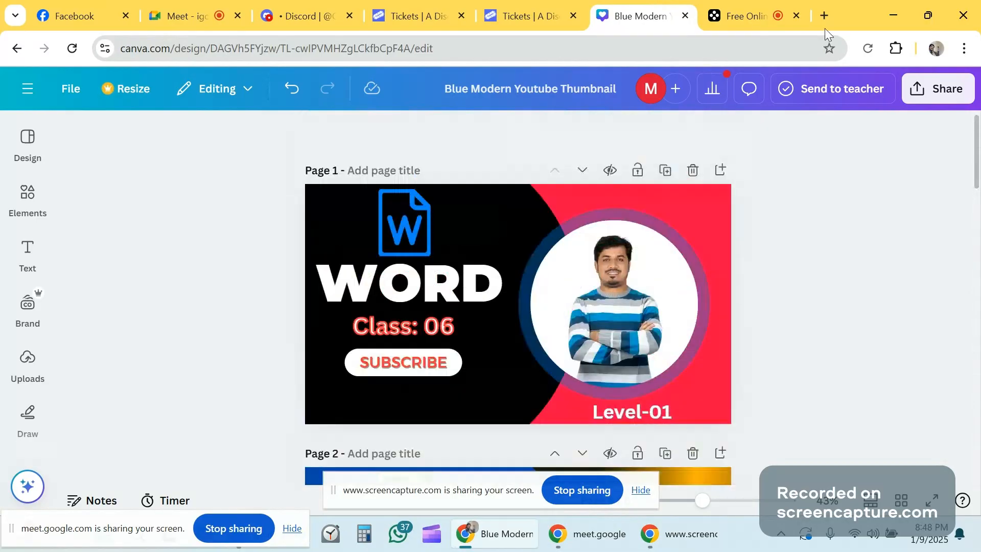
# - Go to the Canva home page and create a new custom-size design of 851 × 315 px
pyautogui.click(28, 145)
pyautogui.click(29, 150)
pyautogui.click(28, 143)
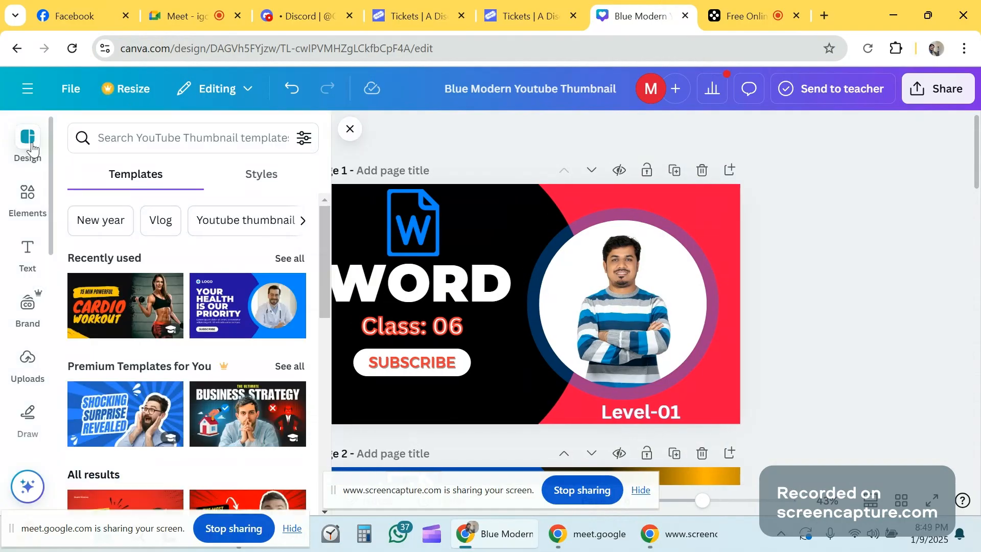
pyautogui.click(29, 95)
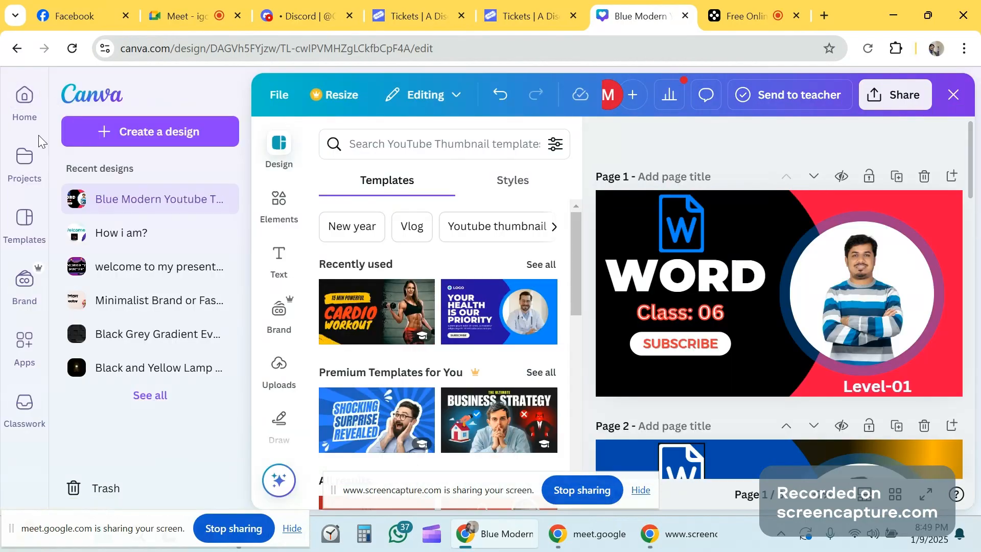
pyautogui.click(49, 105)
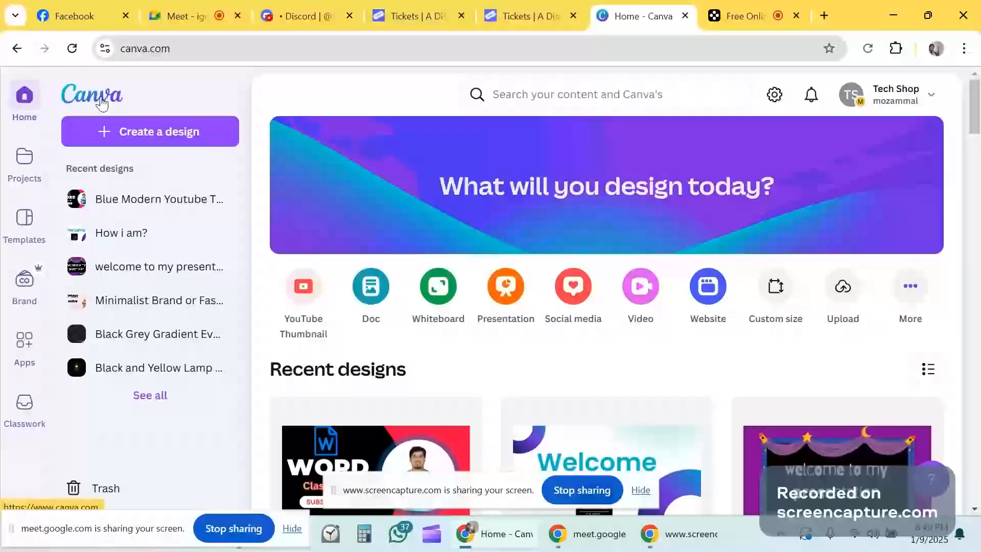
pyautogui.click(776, 289)
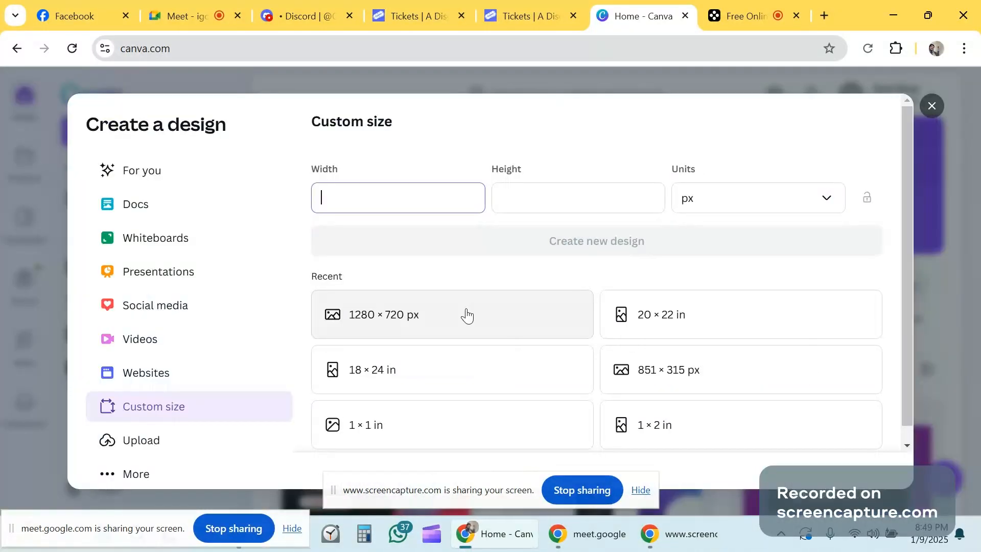
pyautogui.scroll(-1, 683, 346)
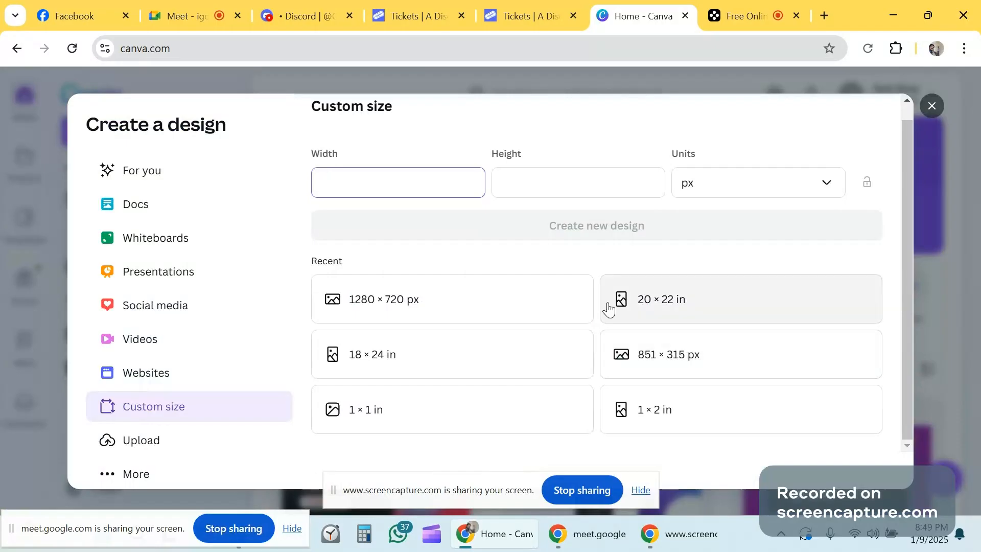
pyautogui.click(660, 353)
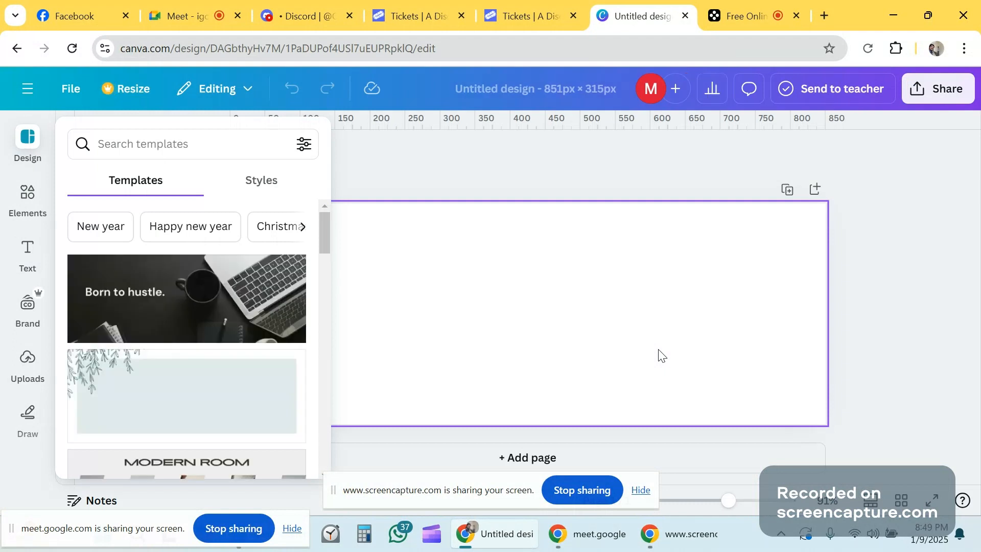
# - Apply the grey "Our Biggest Sale Yet" fashion sale template to the blank page
pyautogui.click(447, 174)
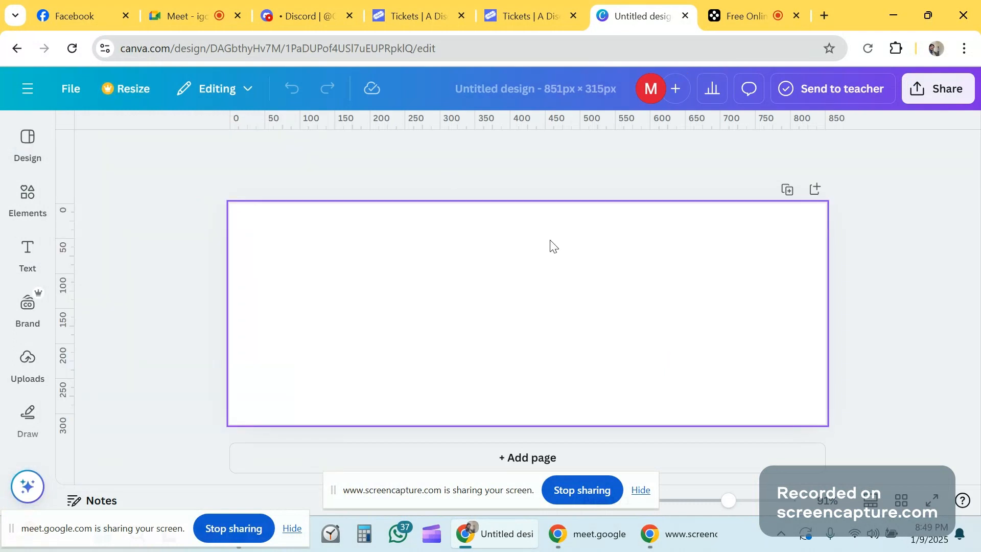
pyautogui.click(38, 165)
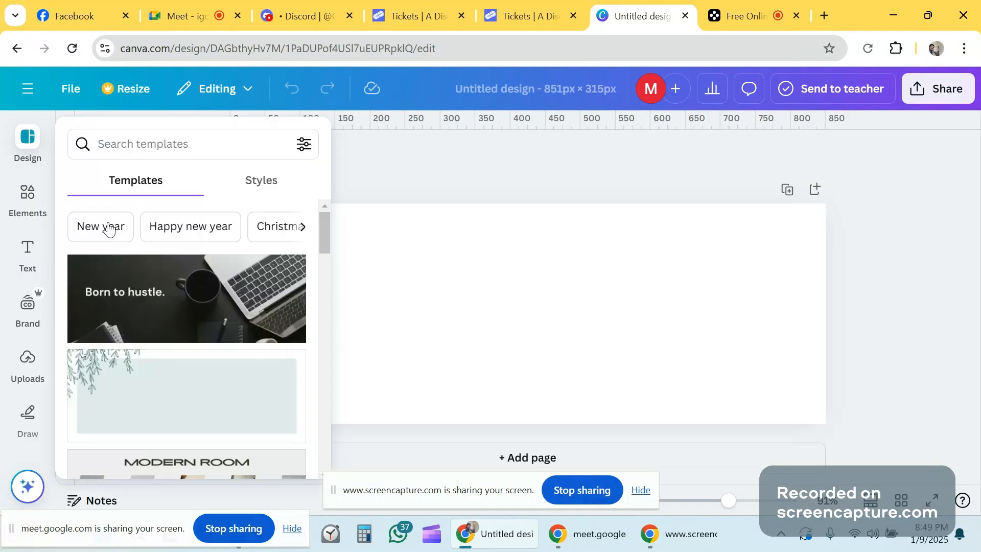
pyautogui.scroll(-3, 117, 280)
pyautogui.scroll(-3, 117, 281)
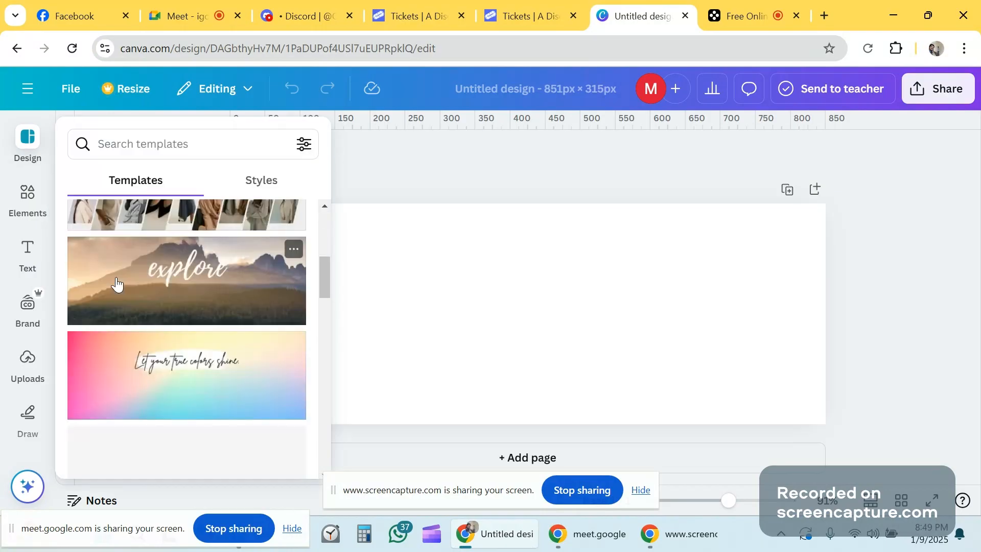
pyautogui.scroll(-3, 118, 284)
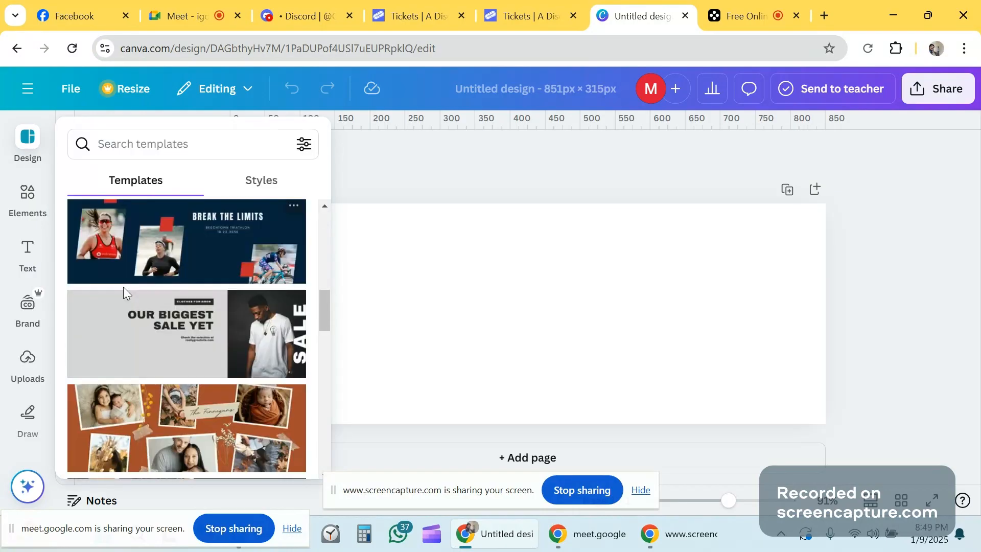
pyautogui.click(136, 327)
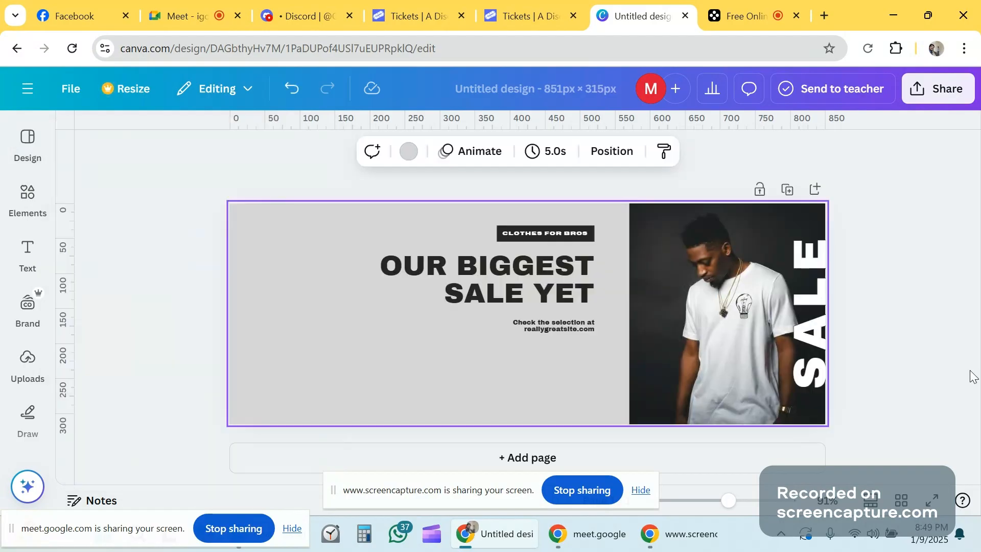
# - Delete the photo of the man in the white T-shirt and the vertical "SALE" text from the banner
pyautogui.click(780, 309)
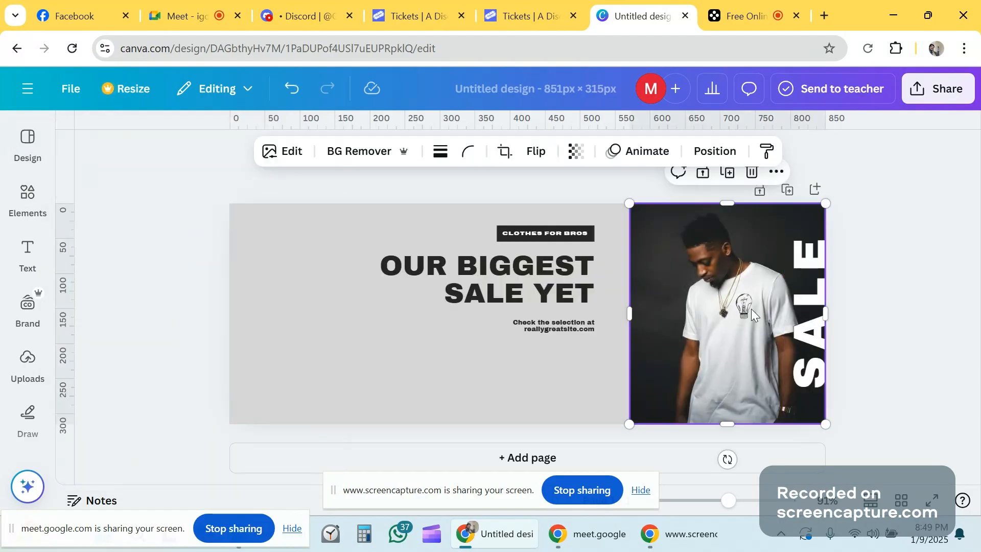
pyautogui.press('Delete')
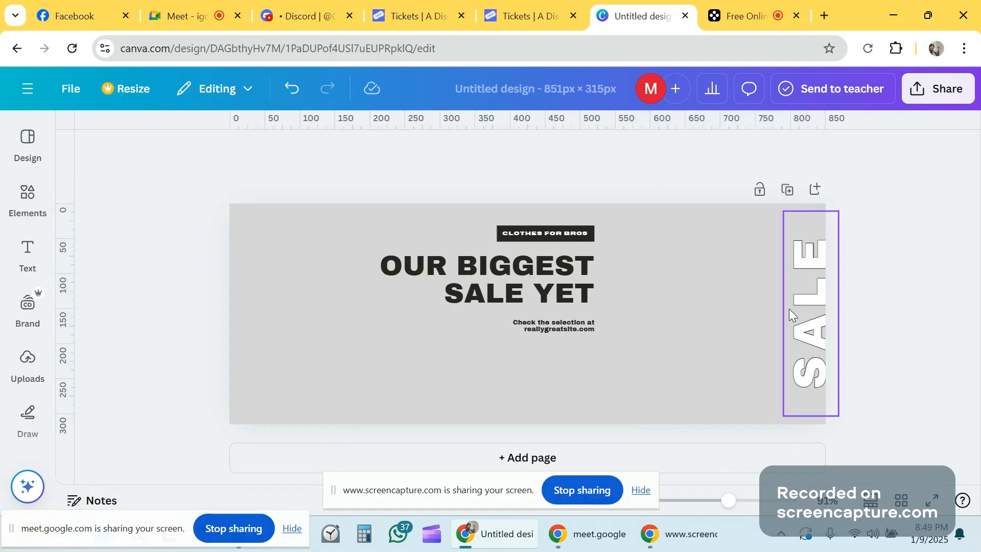
pyautogui.hotkey('ctrl', 'z')
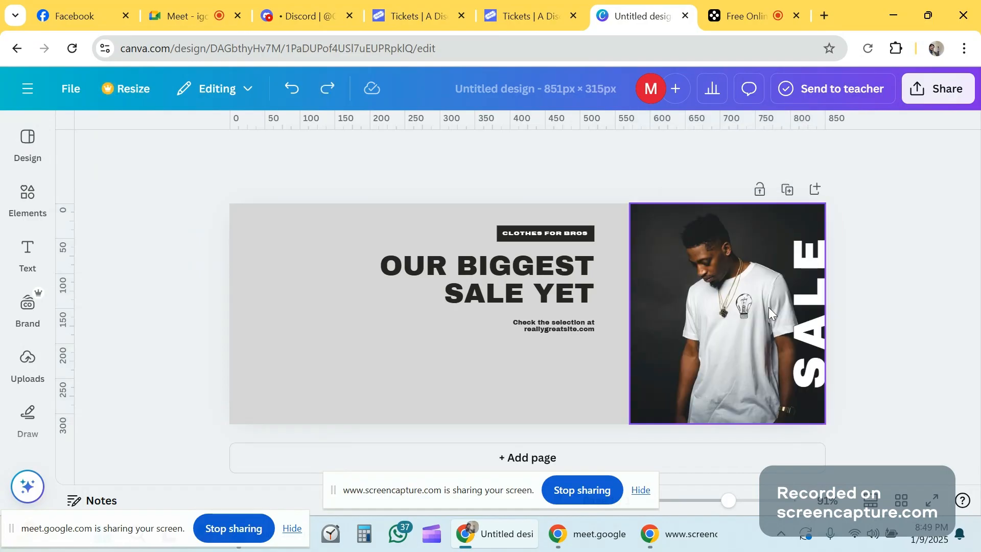
pyautogui.press('Delete')
pyautogui.click(817, 305)
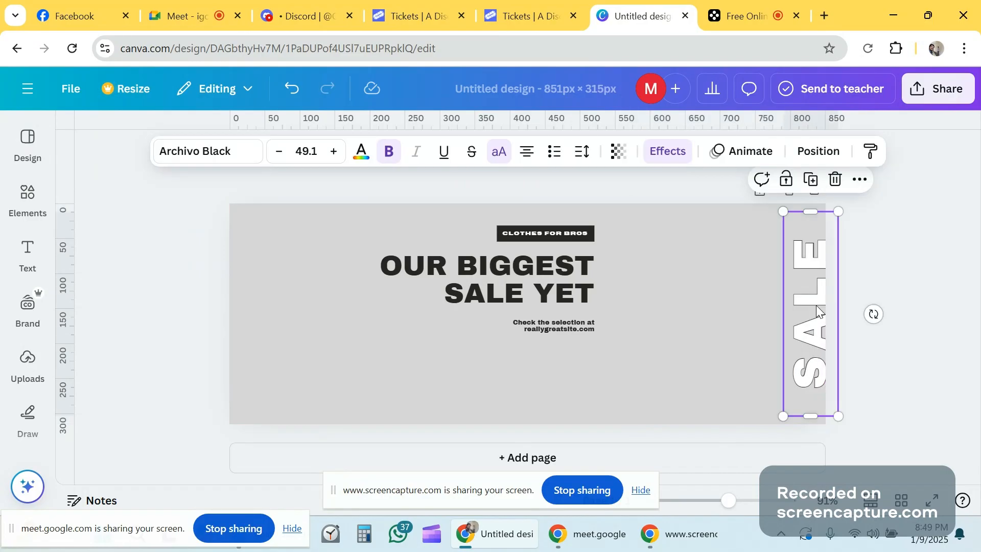
pyautogui.press('Delete')
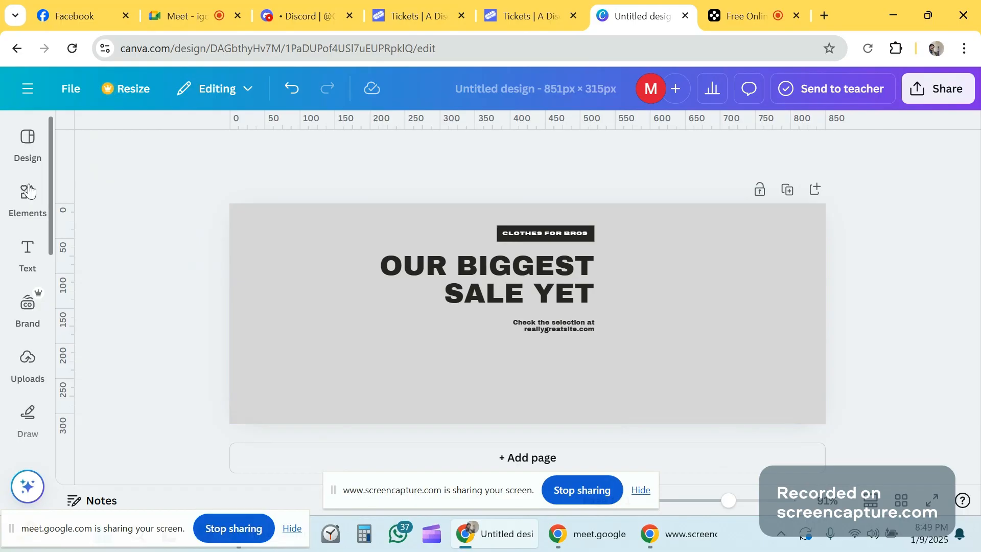
# - Add a square shape and enlarge it into a dark panel spanning the full height of the banner's right part
pyautogui.click(28, 143)
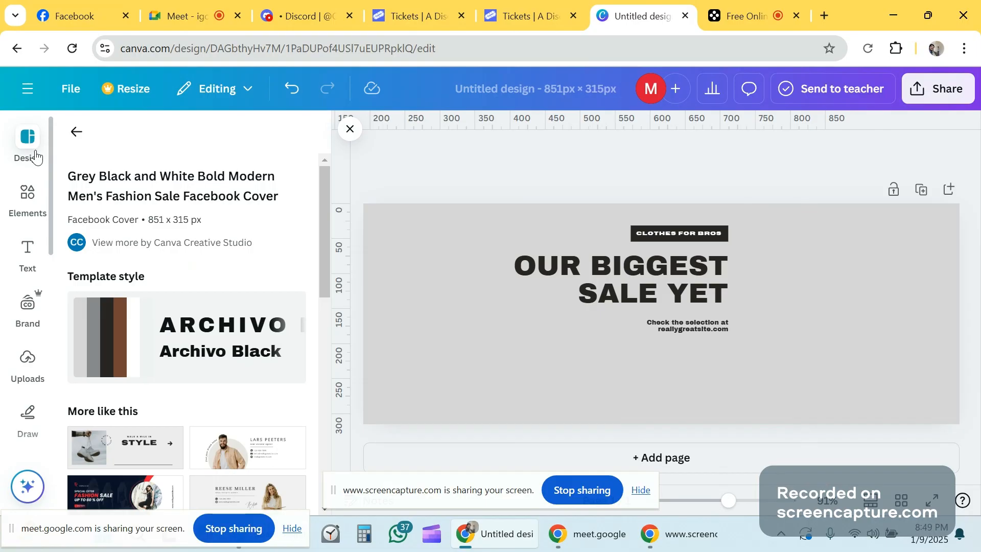
pyautogui.click(34, 209)
pyautogui.click(88, 358)
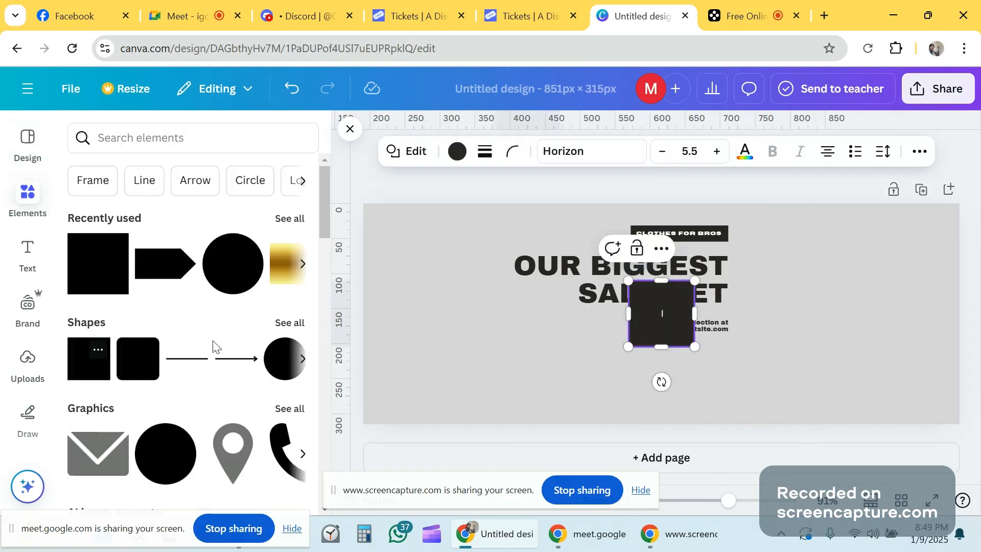
pyautogui.moveTo(716, 322); pyautogui.dragTo(959, 434)
pyautogui.click(662, 327)
pyautogui.moveTo(856, 225); pyautogui.dragTo(856, 203)
# - Move the headline and the "Check the selection" text to the left, and fit the dark panel against the banner's right edge
pyautogui.moveTo(631, 263); pyautogui.dragTo(508, 239)
pyautogui.moveTo(619, 333); pyautogui.dragTo(529, 312)
pyautogui.click(831, 306)
pyautogui.moveTo(831, 305); pyautogui.dragTo(801, 297)
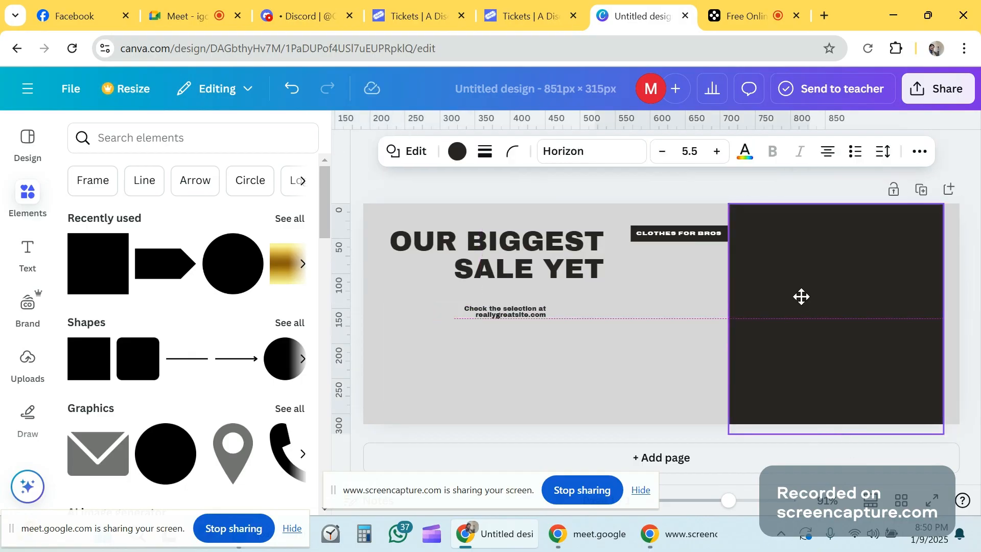
pyautogui.moveTo(942, 319); pyautogui.dragTo(960, 319)
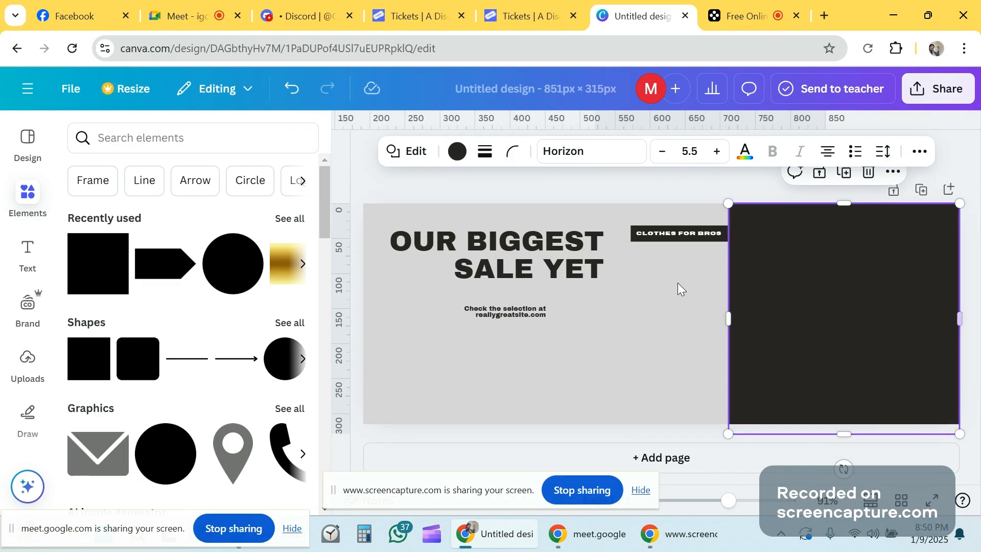
# - Insert the uploaded photo of the man in the striped sweater with crossed arms into the banner
pyautogui.click(28, 361)
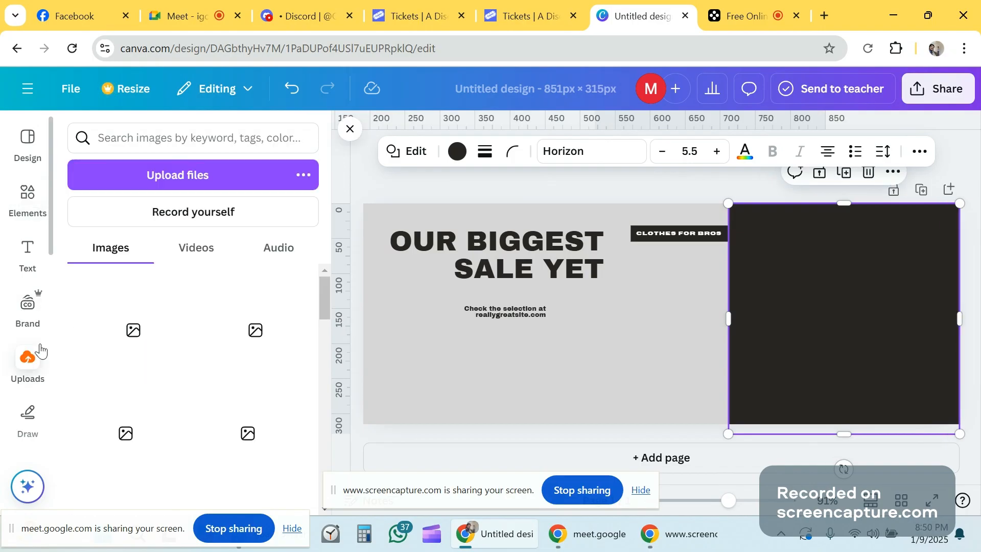
pyautogui.scroll(-4, 207, 271)
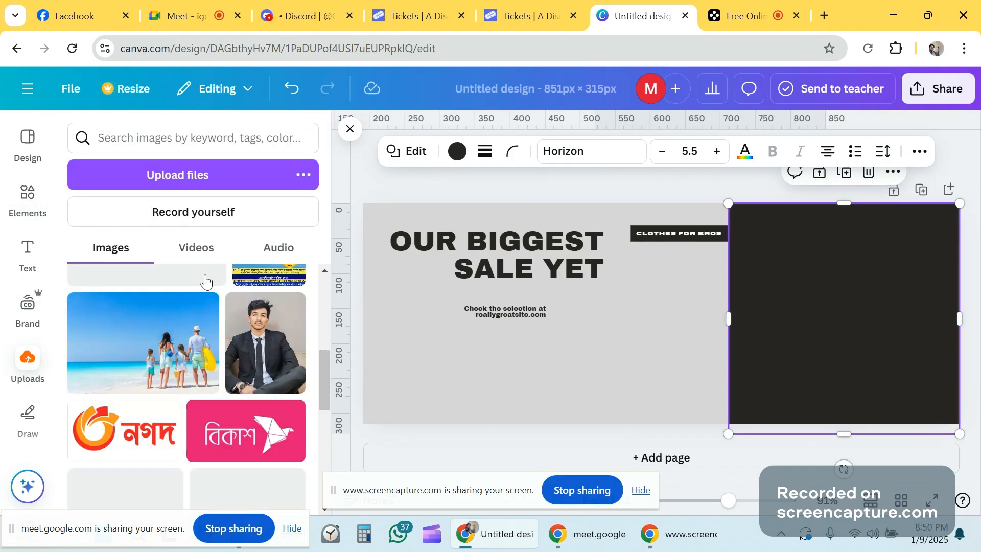
pyautogui.scroll(-2, 206, 281)
pyautogui.scroll(-3, 206, 281)
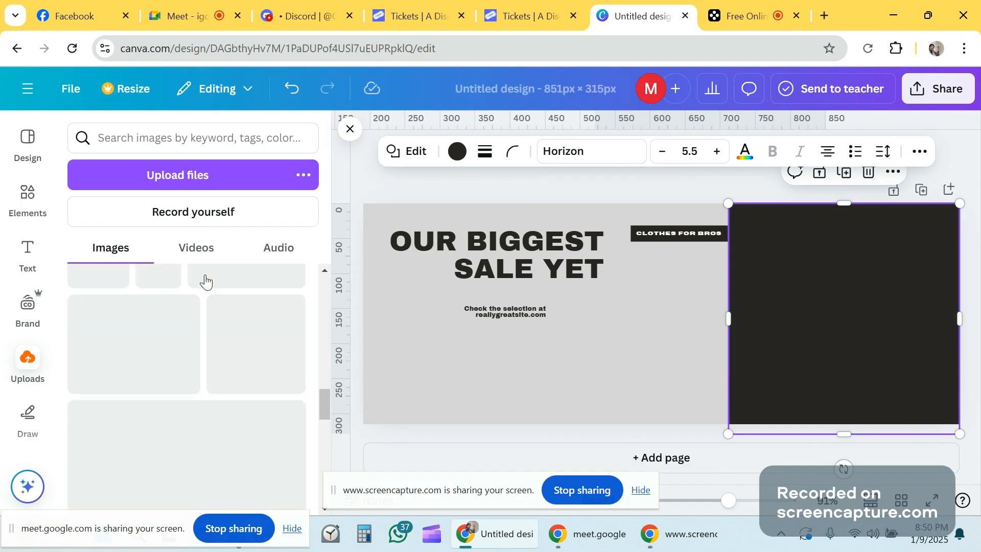
pyautogui.scroll(-3, 206, 281)
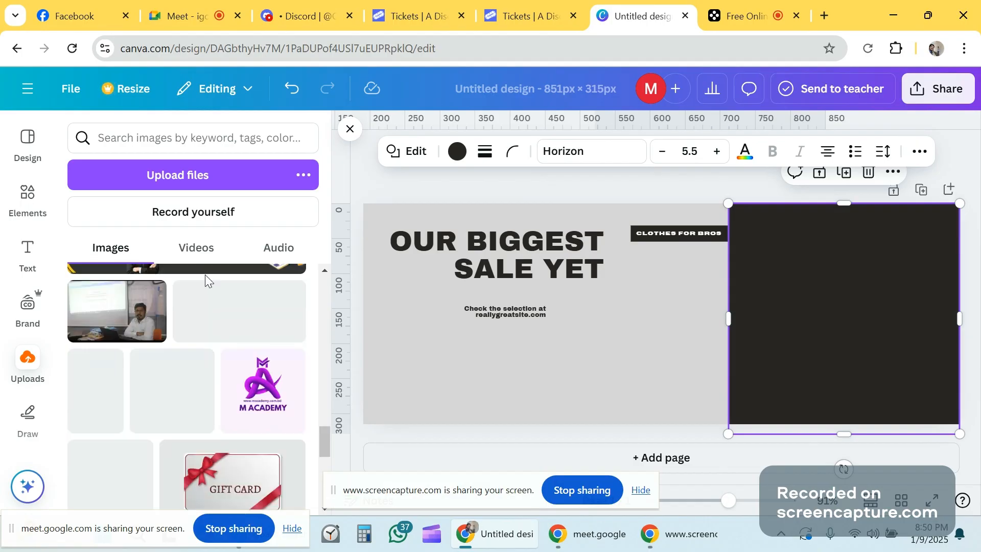
pyautogui.scroll(-3, 206, 281)
pyautogui.scroll(-3, 205, 280)
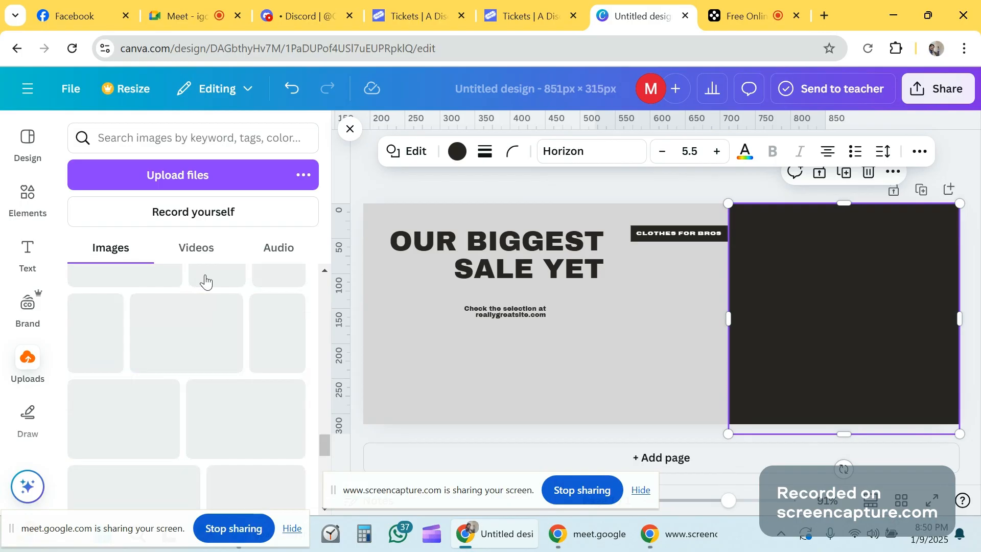
pyautogui.click(231, 415)
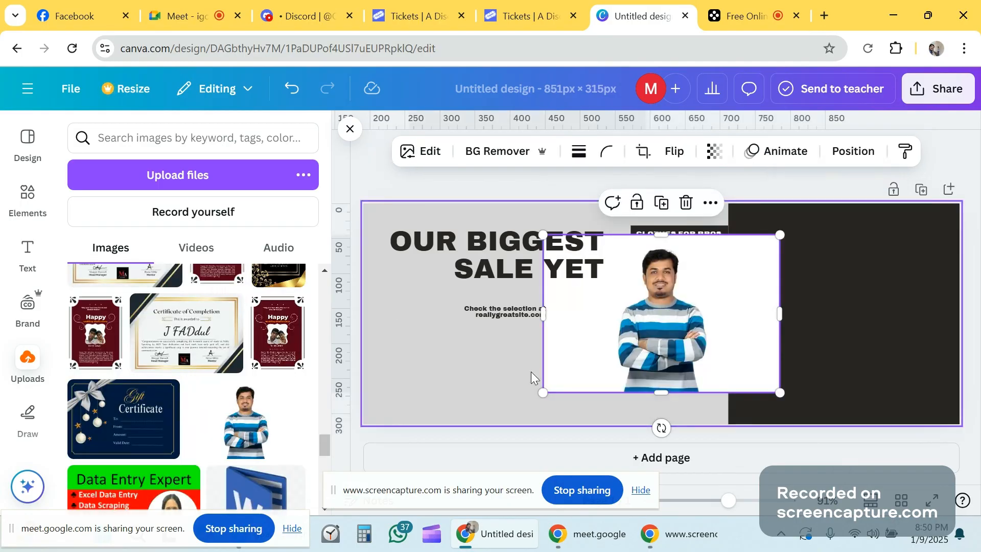
# - Move the man's photo over the dark panel and run the background remover on it, dismissing the browser notification
pyautogui.moveTo(772, 343); pyautogui.dragTo(880, 343)
pyautogui.moveTo(804, 317); pyautogui.dragTo(868, 314)
pyautogui.click(501, 152)
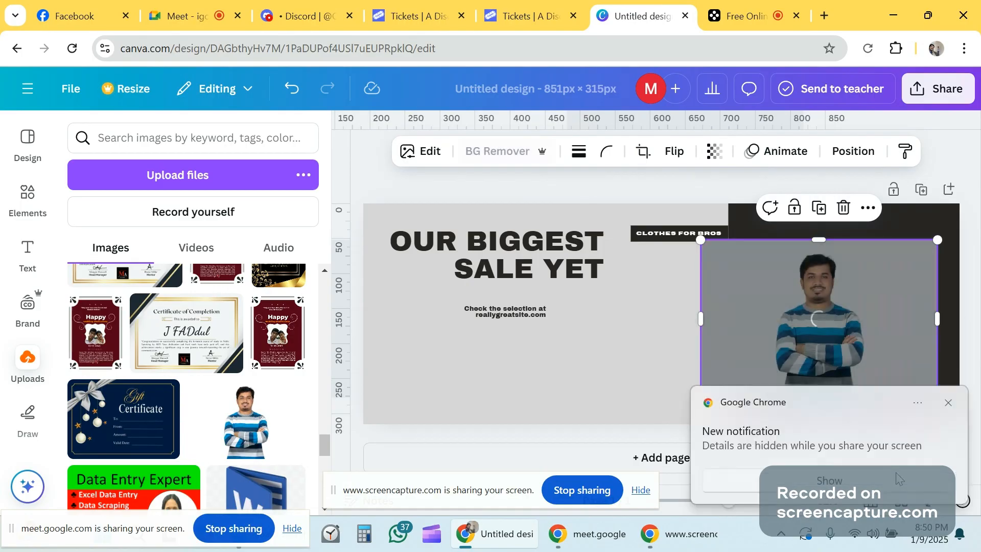
pyautogui.click(945, 403)
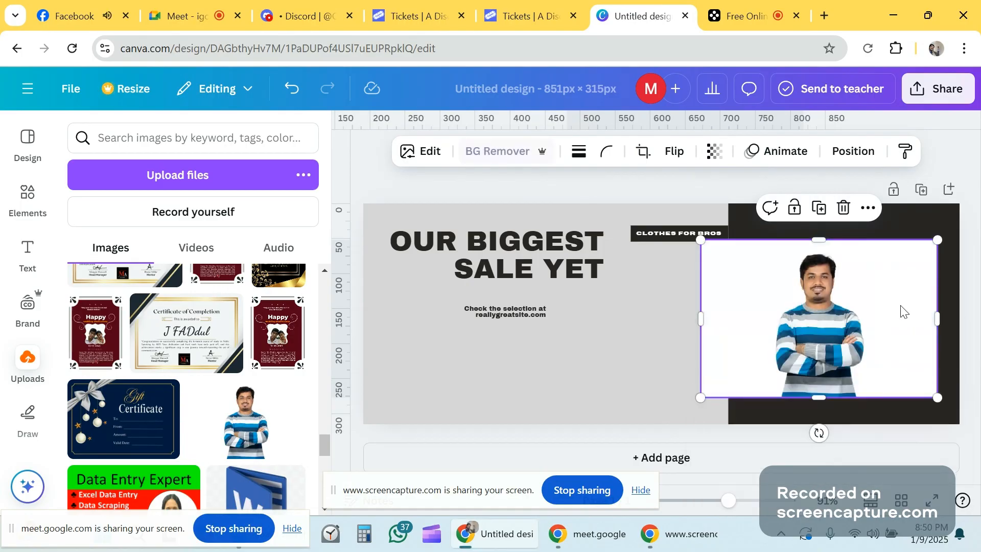
# - Crop the empty sides of the man's photo and enlarge it to nearly the full height of the dark panel
pyautogui.moveTo(898, 295)
pyautogui.mouseDown()
pyautogui.moveTo(956, 284)
pyautogui.moveTo(917, 297)
pyautogui.mouseUp()
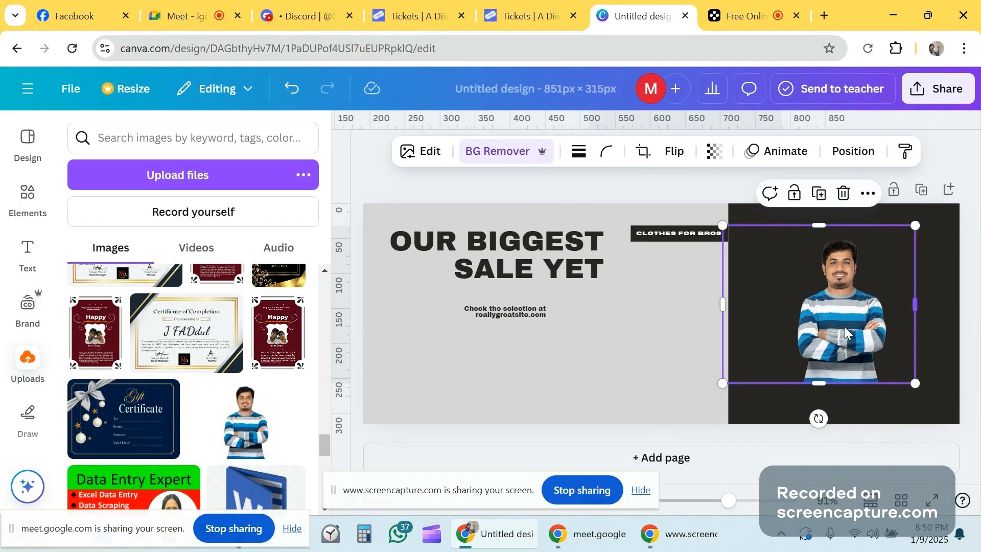
pyautogui.moveTo(915, 383); pyautogui.dragTo(969, 434)
pyautogui.moveTo(720, 325); pyautogui.dragTo(808, 331)
pyautogui.moveTo(969, 327); pyautogui.dragTo(948, 333)
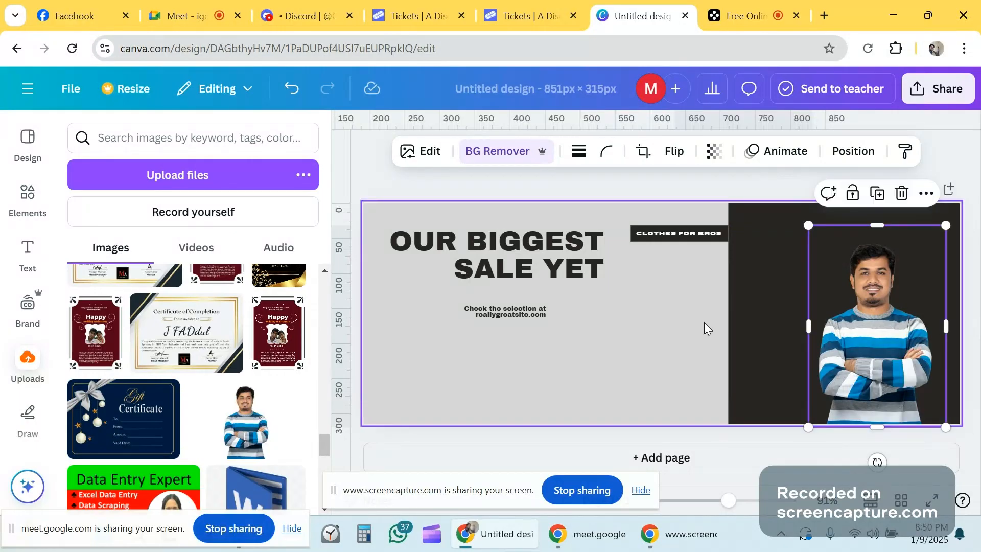
# - Enlarge the man's photo further and reposition it near the middle of the dark panel with its lower edge past the banner
pyautogui.click(868, 288)
pyautogui.moveTo(868, 288); pyautogui.dragTo(801, 264)
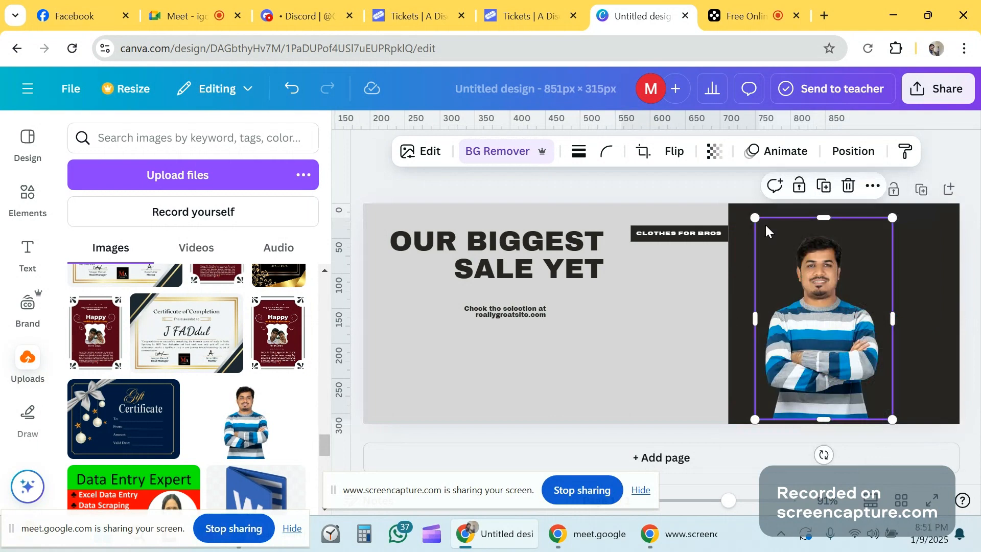
pyautogui.moveTo(751, 213); pyautogui.dragTo(732, 185)
pyautogui.moveTo(809, 284); pyautogui.dragTo(815, 317)
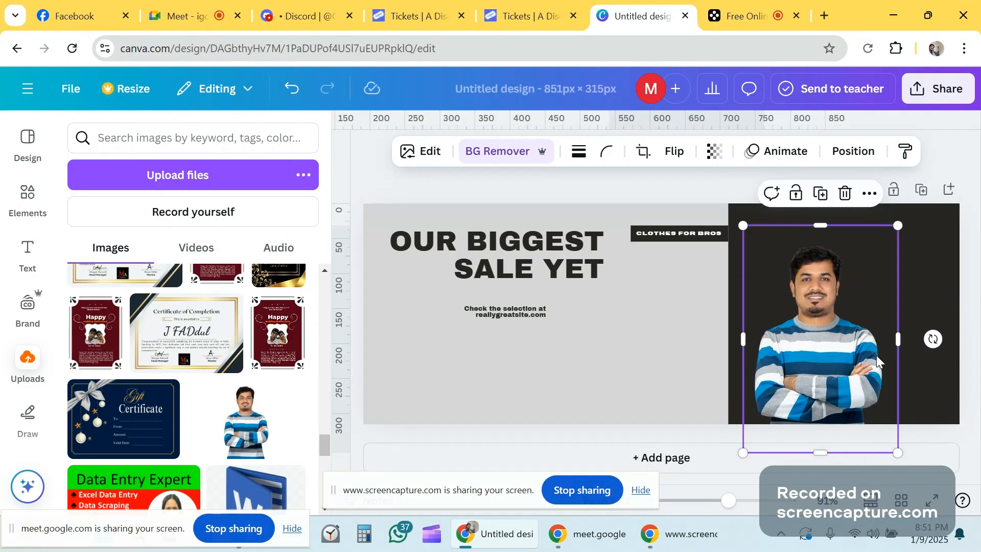
pyautogui.click(973, 298)
pyautogui.click(912, 243)
pyautogui.moveTo(913, 244); pyautogui.dragTo(818, 276)
pyautogui.moveTo(830, 353); pyautogui.dragTo(830, 347)
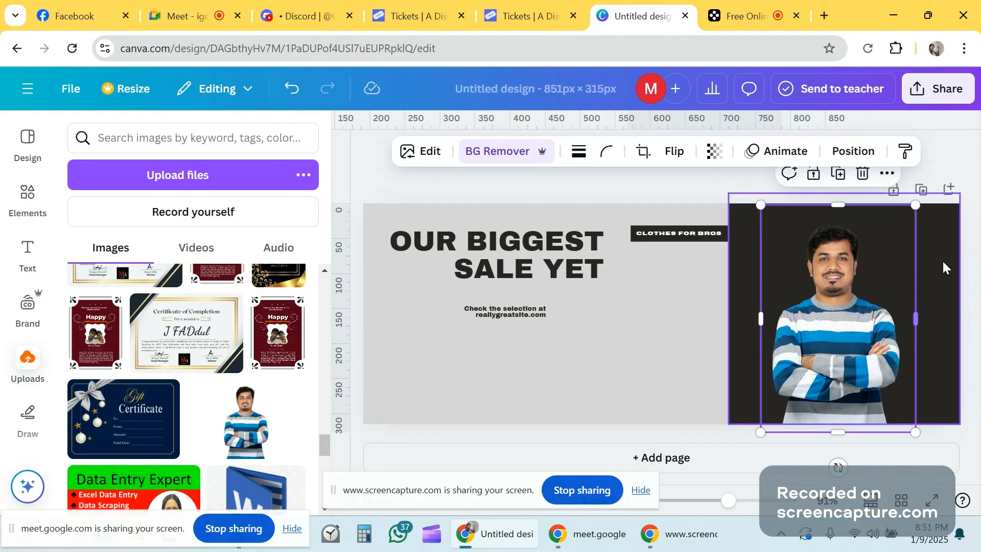
# - Shift the man's photo slightly to the left and enlarge it a little so its frame starts at the banner's upper edge
pyautogui.click(673, 342)
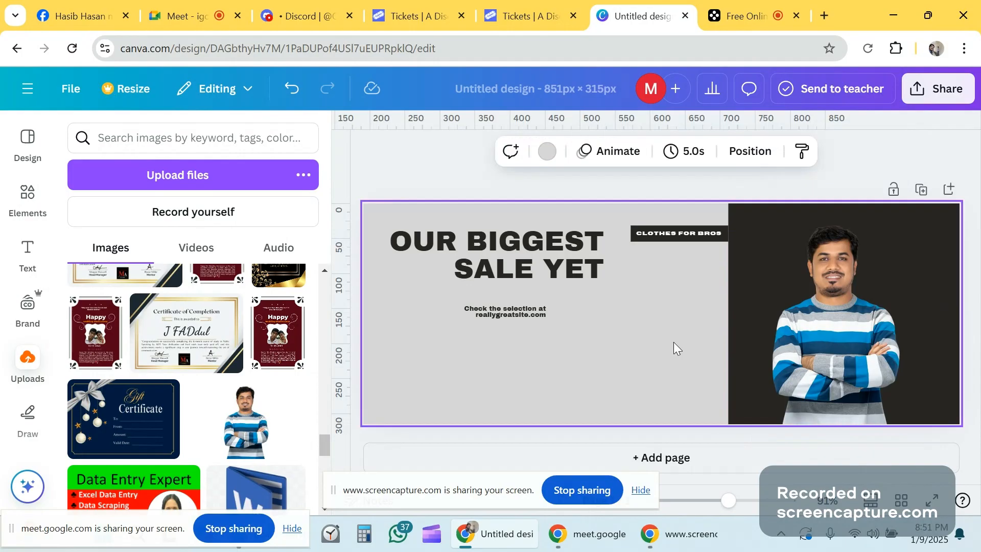
pyautogui.click(854, 333)
pyautogui.moveTo(855, 334); pyautogui.dragTo(852, 338)
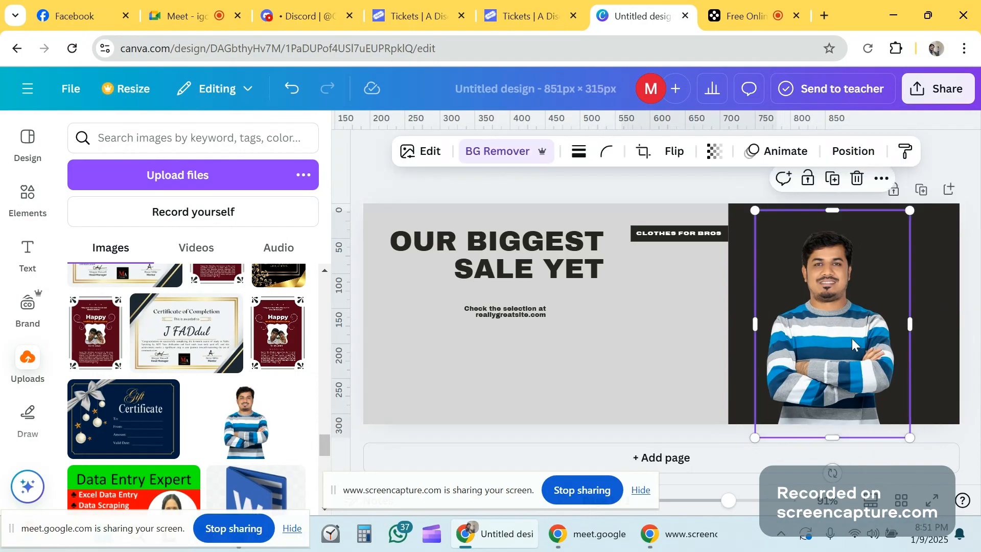
pyautogui.moveTo(910, 212); pyautogui.dragTo(916, 208)
pyautogui.moveTo(730, 500); pyautogui.dragTo(773, 484)
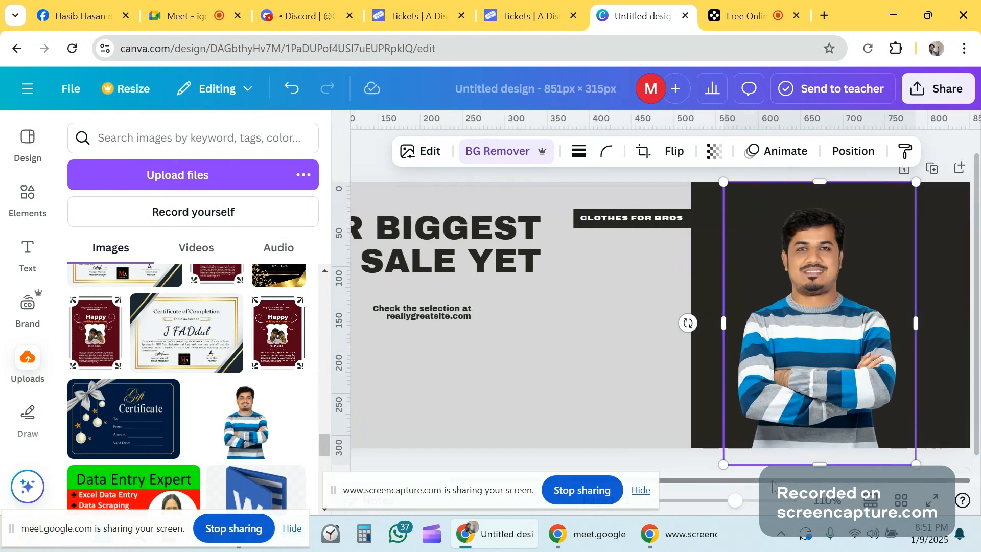
pyautogui.click(933, 333)
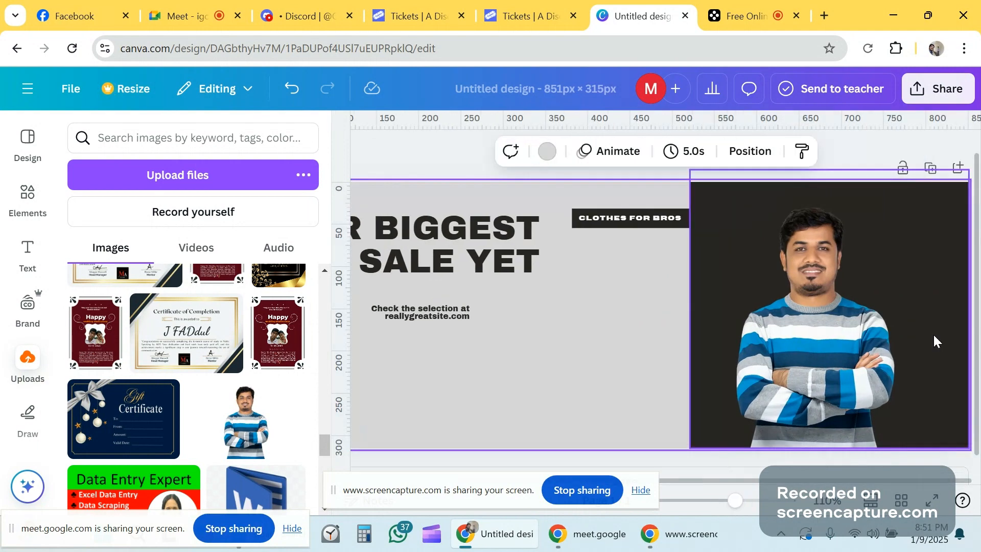
# - Browse the complete list of filter presets available for the man's photo, including the Natural, Cool and Vivid groups
pyautogui.click(805, 262)
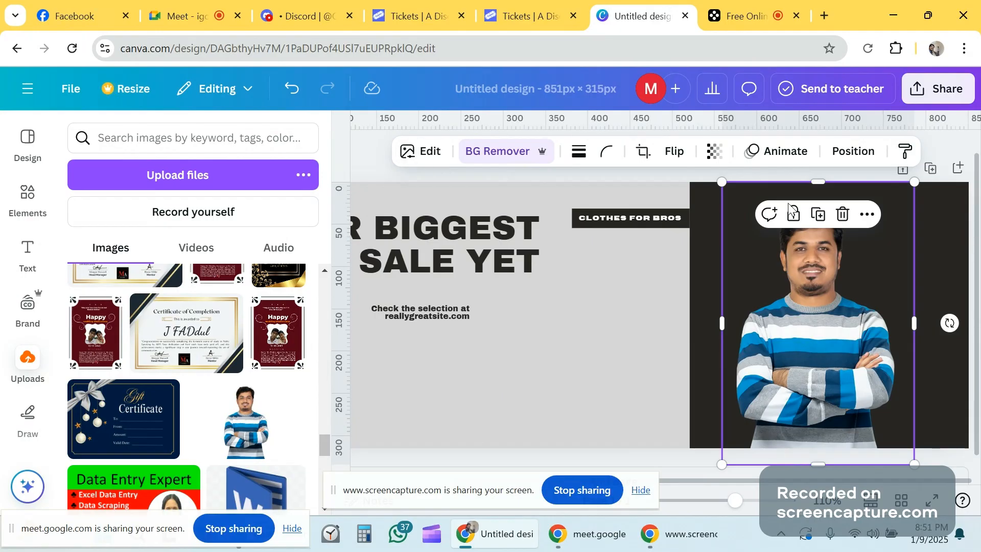
pyautogui.click(428, 155)
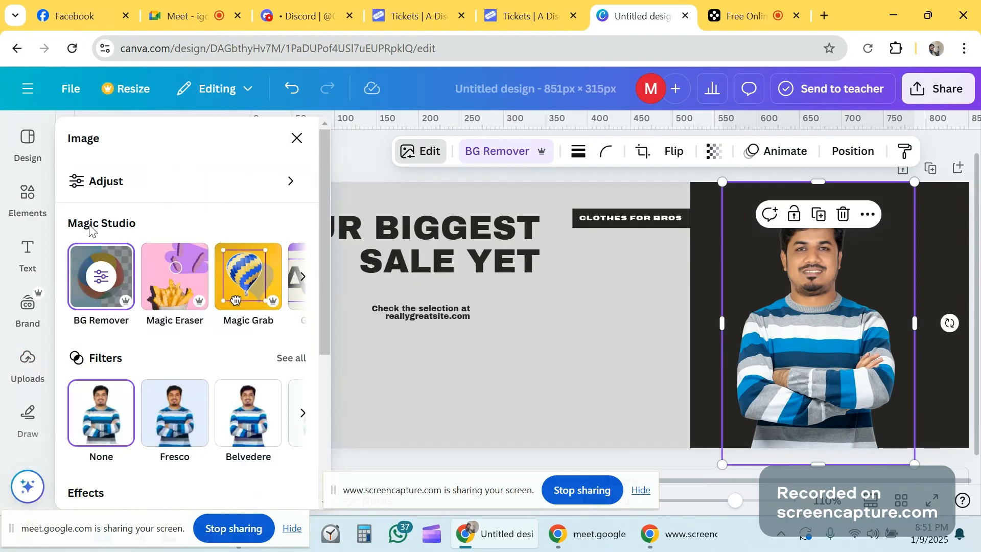
pyautogui.scroll(-3, 119, 258)
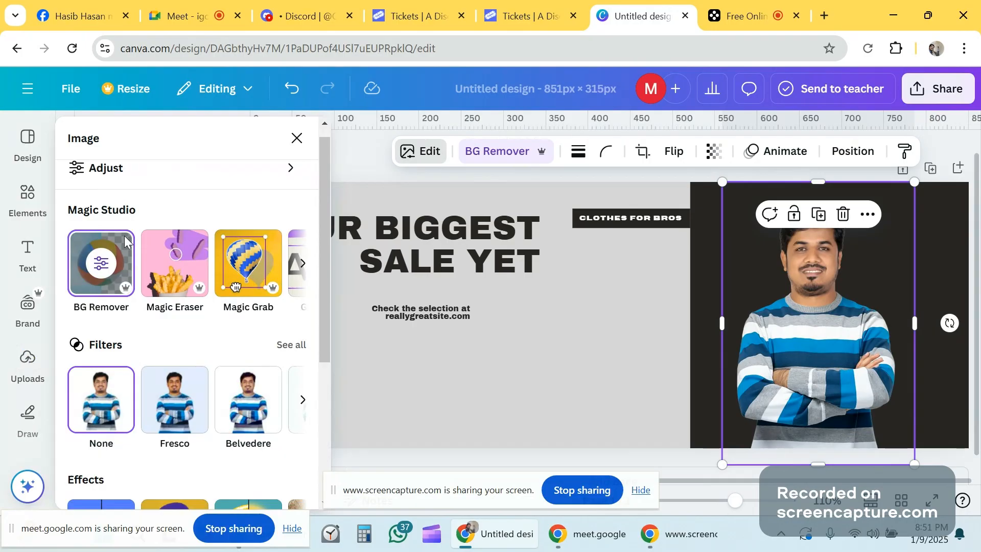
pyautogui.scroll(-1, 118, 258)
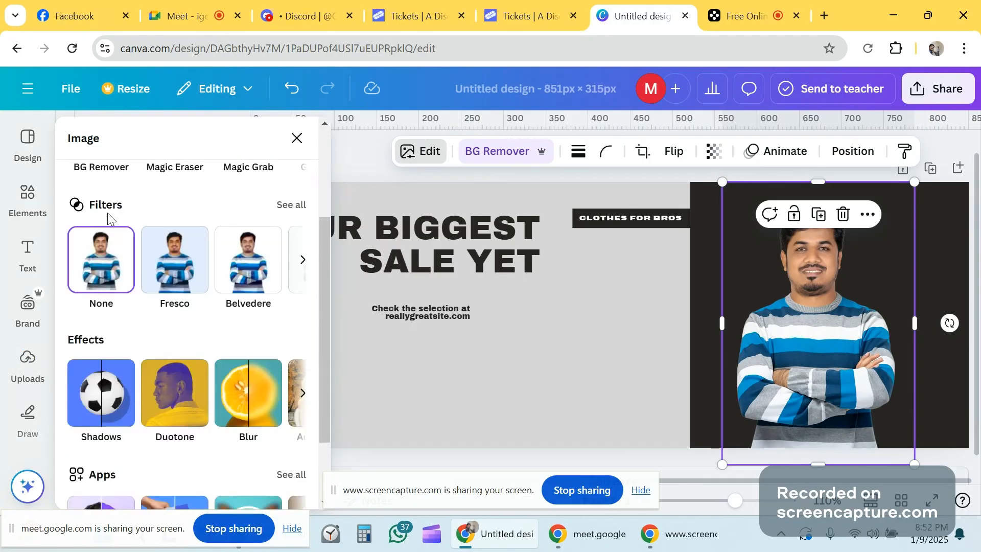
pyautogui.click(292, 207)
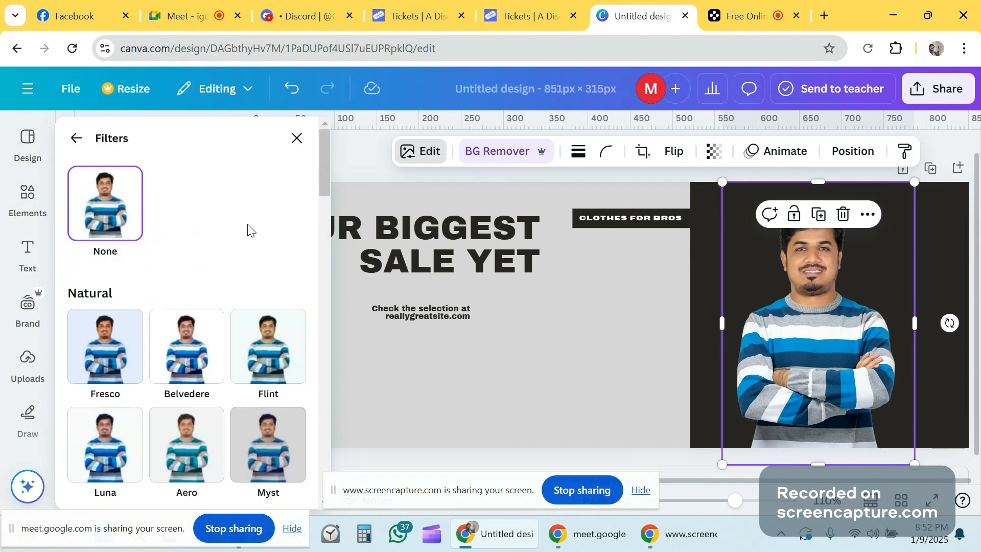
pyautogui.scroll(-2, 189, 378)
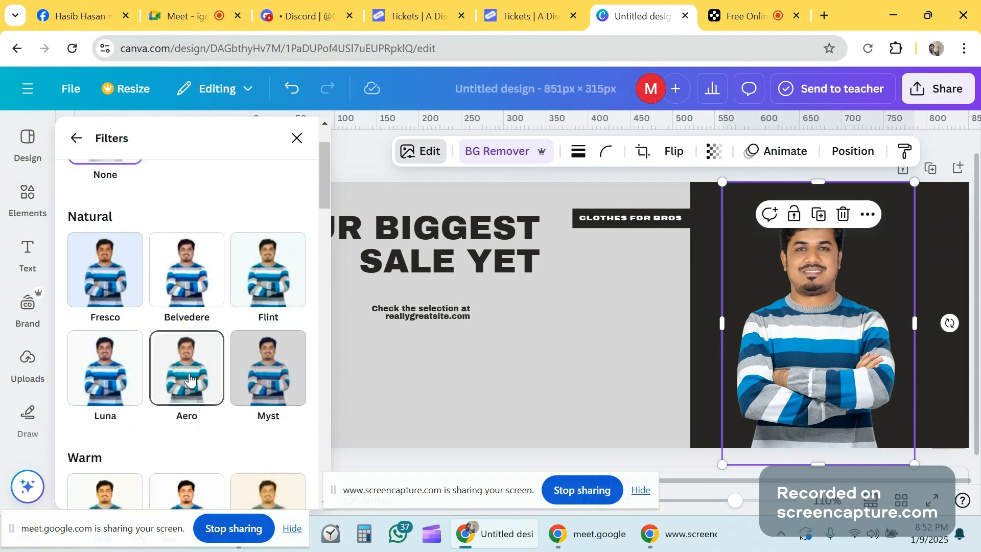
pyautogui.scroll(-3, 189, 379)
pyautogui.scroll(-6, 192, 377)
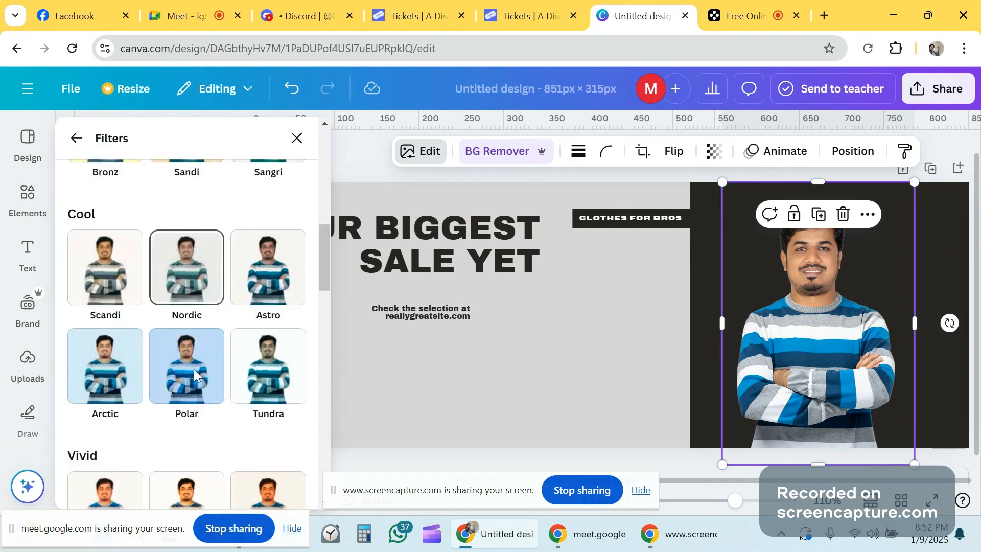
pyautogui.scroll(-8, 194, 375)
pyautogui.scroll(5, 282, 278)
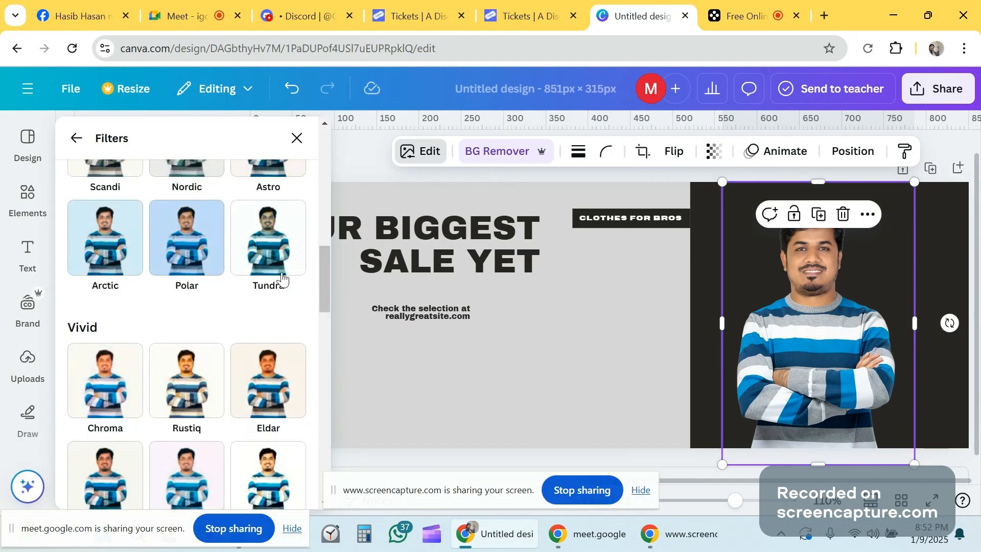
pyautogui.click(296, 139)
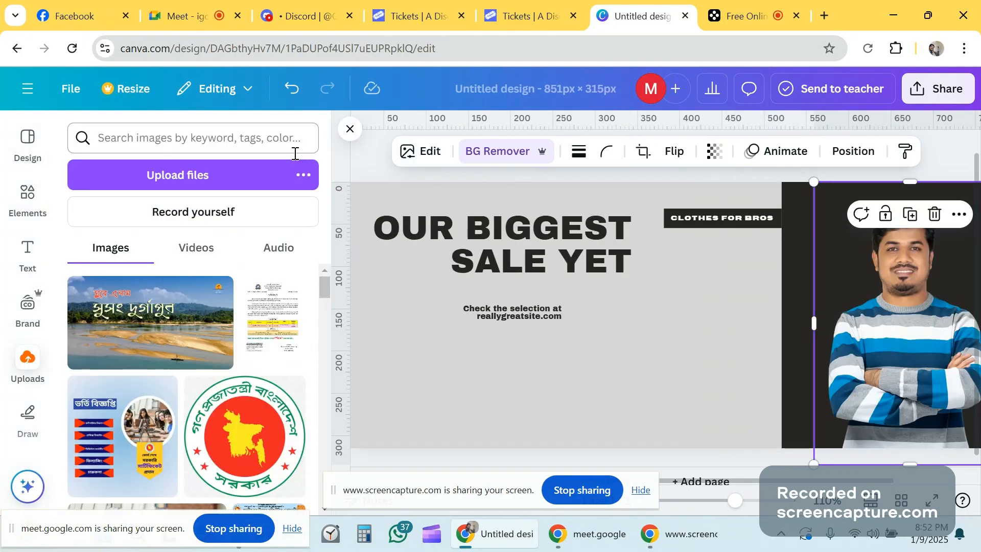
# - Check the Face Retouch effect on the man's photo and return to the image effects, dismissing the browser notification
pyautogui.click(408, 151)
pyautogui.scroll(-3, 151, 294)
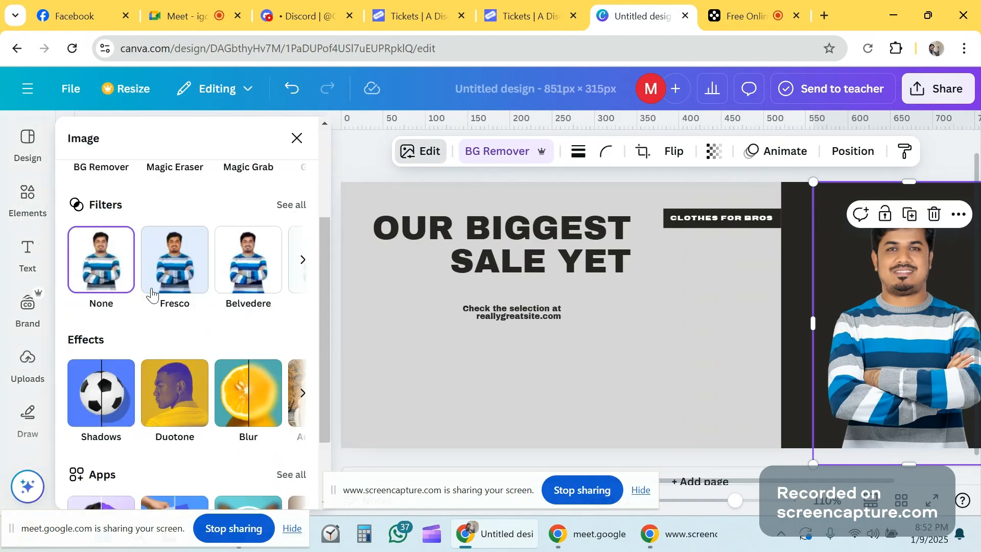
pyautogui.scroll(-2, 123, 281)
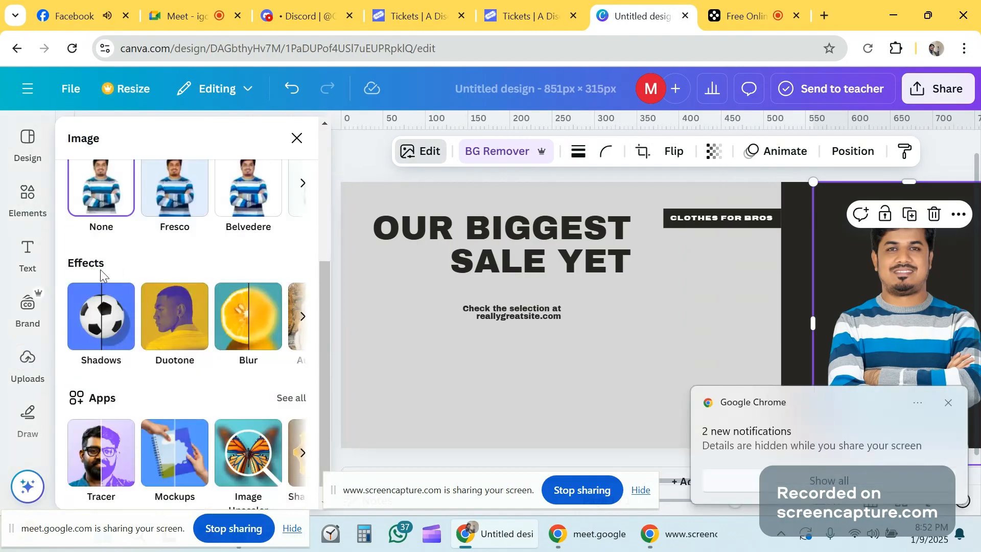
pyautogui.click(947, 406)
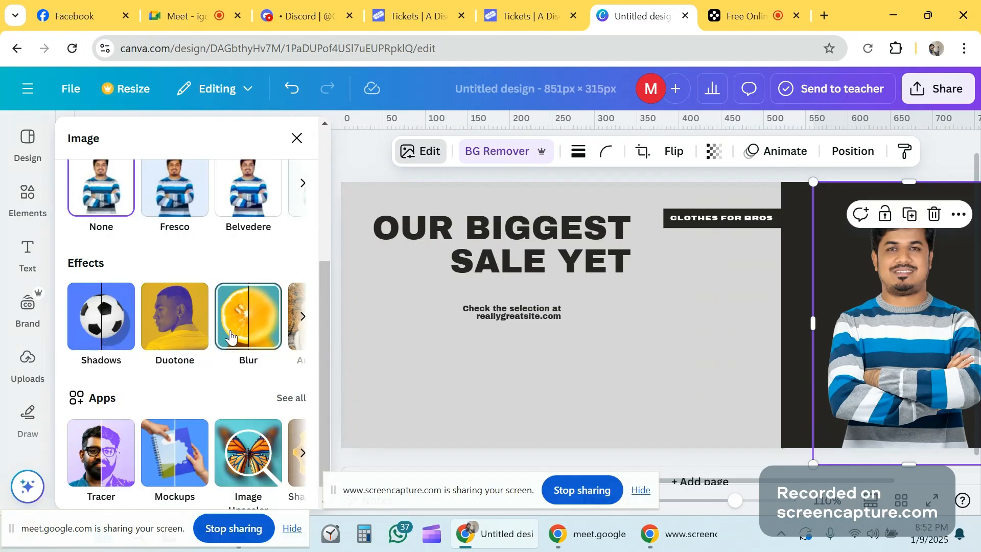
pyautogui.click(303, 318)
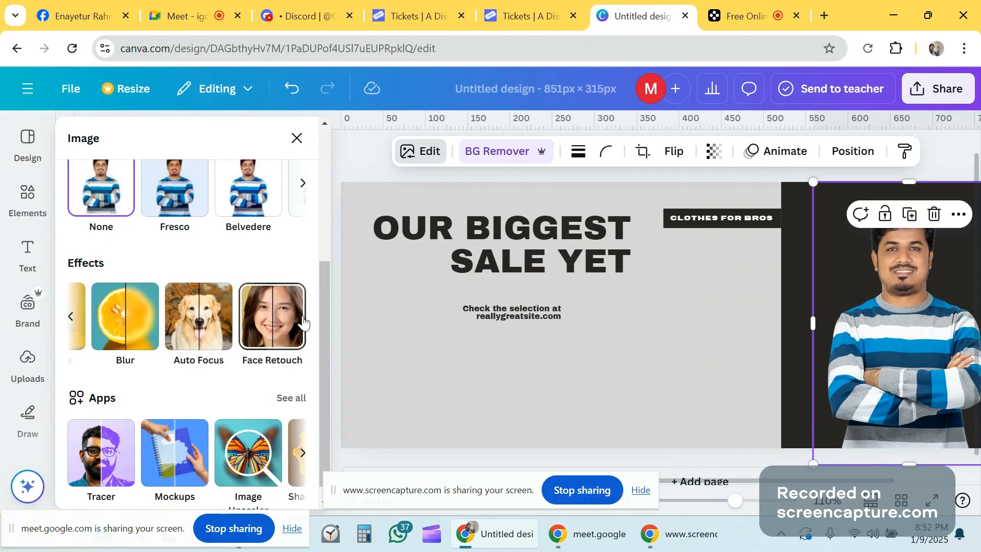
pyautogui.click(303, 321)
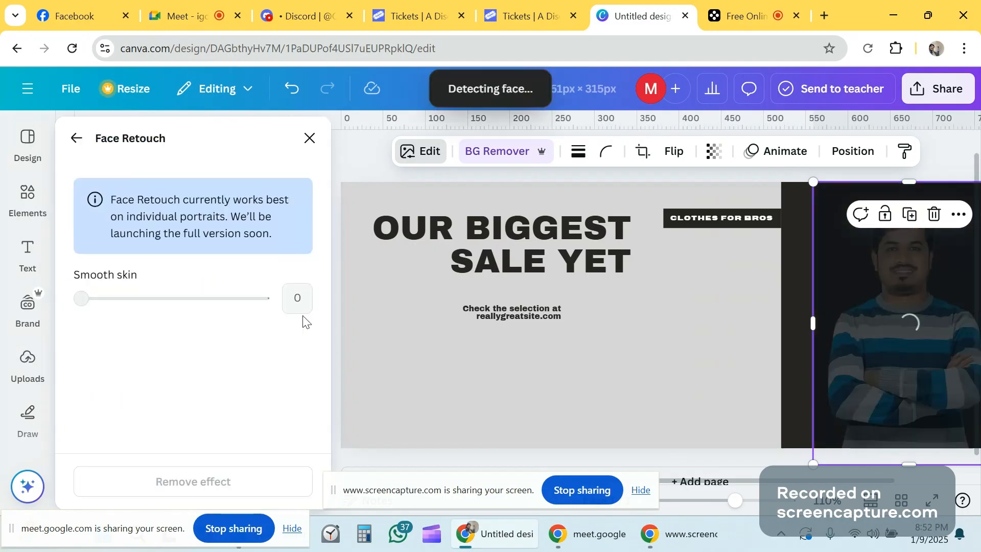
pyautogui.click(72, 139)
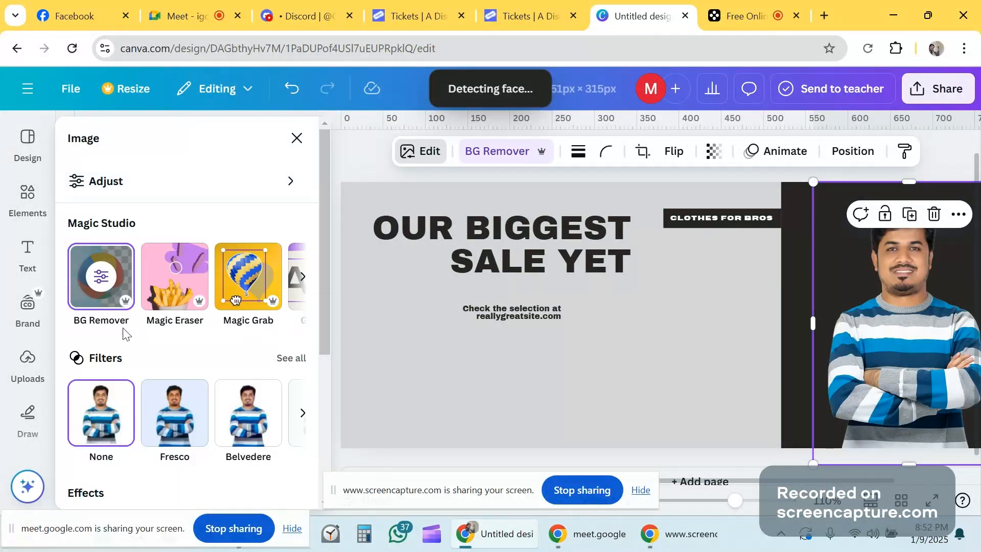
pyautogui.scroll(-3, 126, 334)
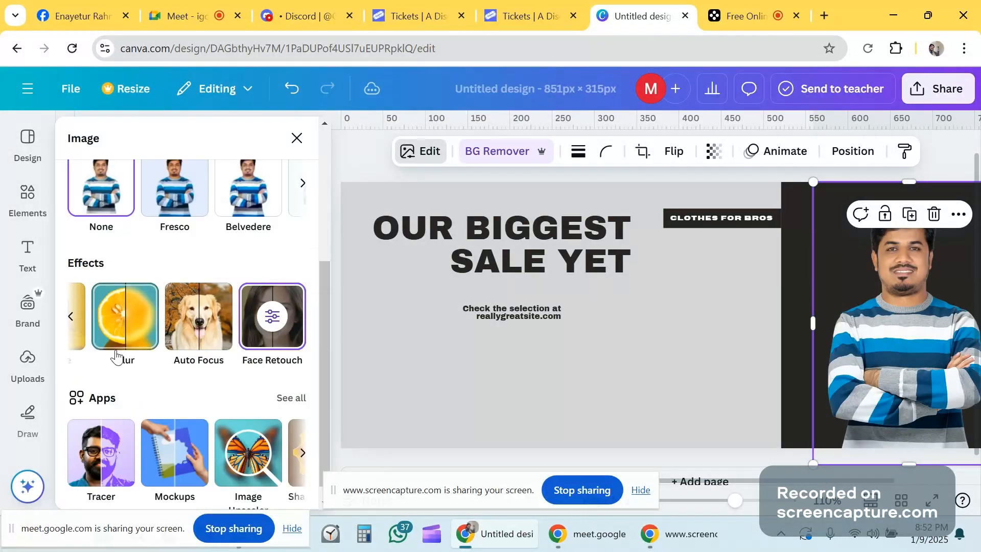
pyautogui.click(70, 319)
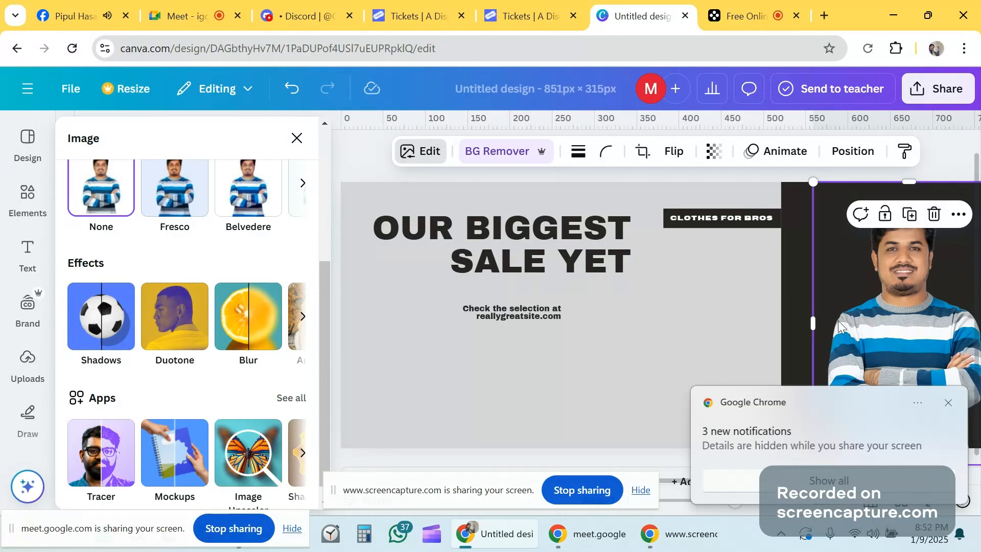
# - Try the Glow shadow on the man's photo and replace it with the Drop shadow
pyautogui.click(116, 338)
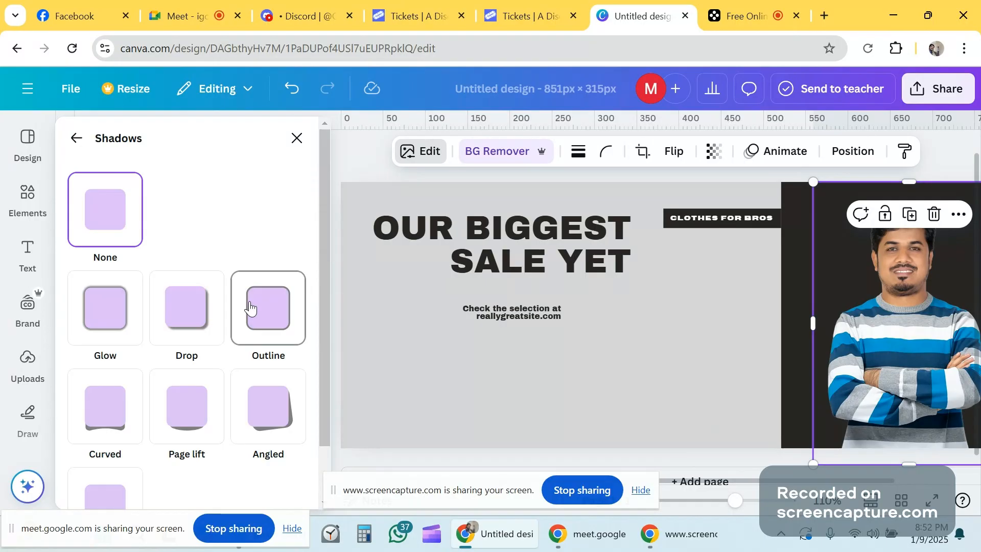
pyautogui.moveTo(843, 482); pyautogui.dragTo(923, 485)
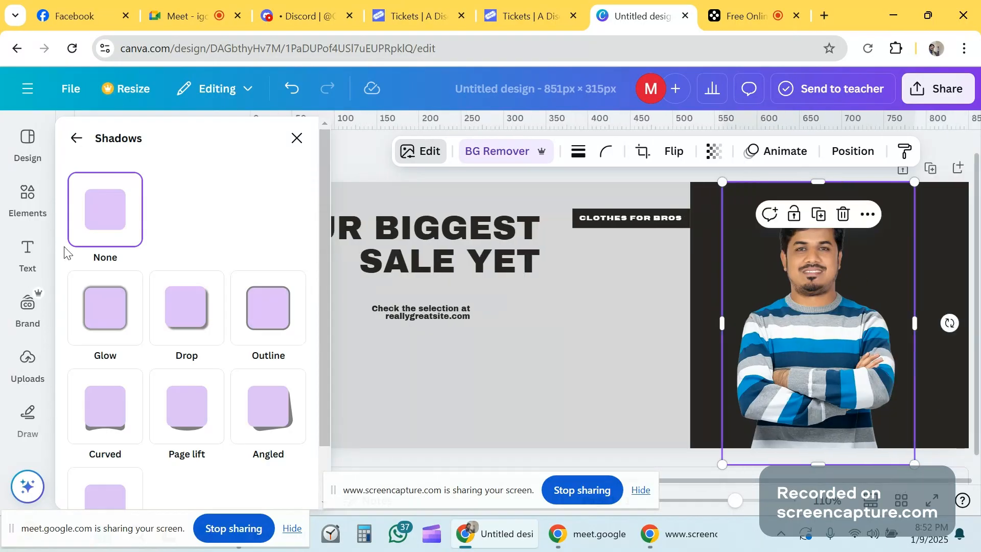
pyautogui.click(106, 327)
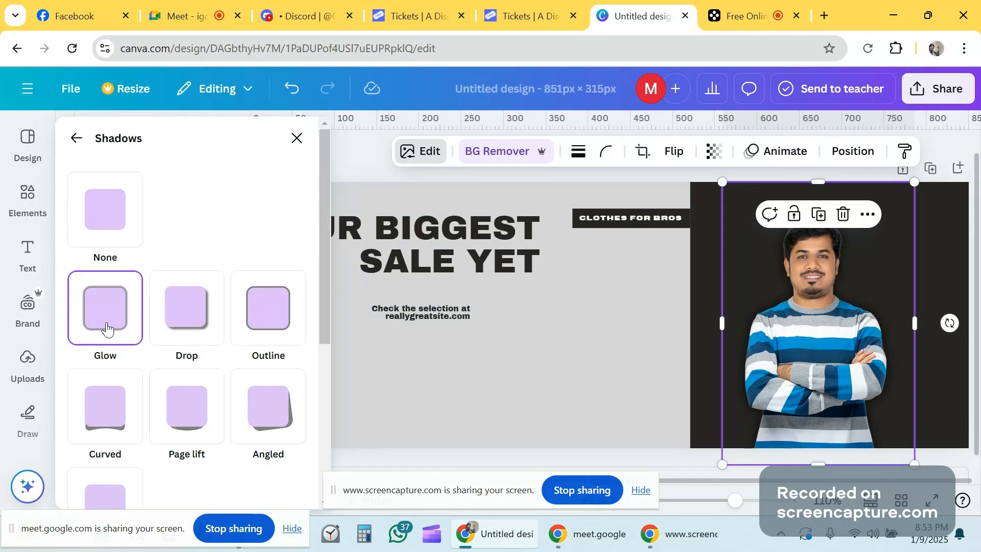
pyautogui.click(180, 317)
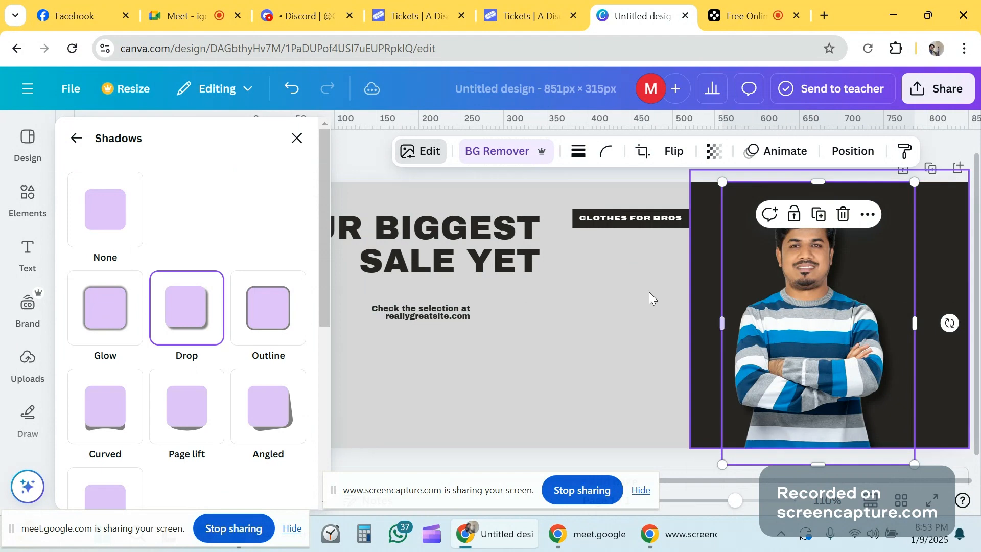
# - Set the drop shadow's color to red #DC0F0F and leave the shadow settings
pyautogui.scroll(-5, 280, 361)
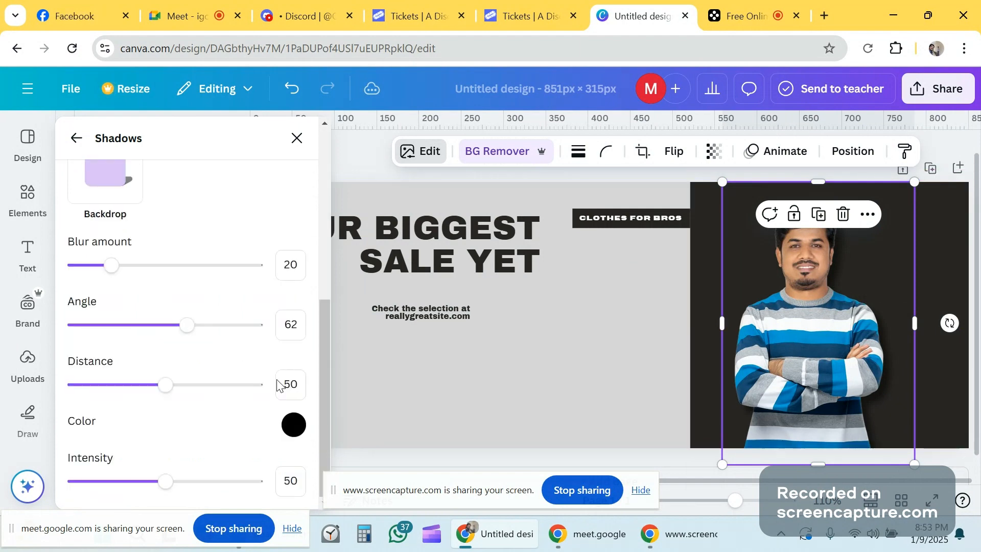
pyautogui.click(293, 424)
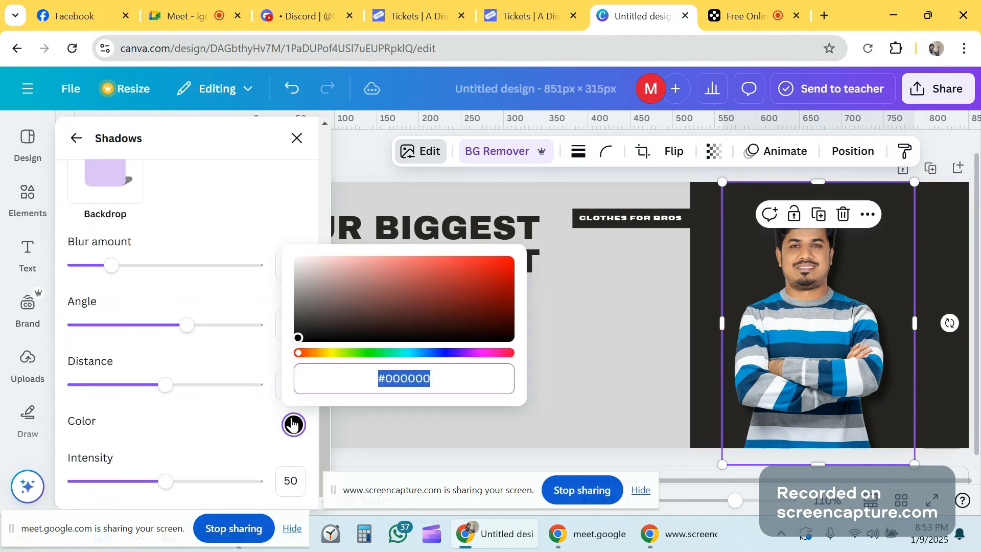
pyautogui.click(500, 268)
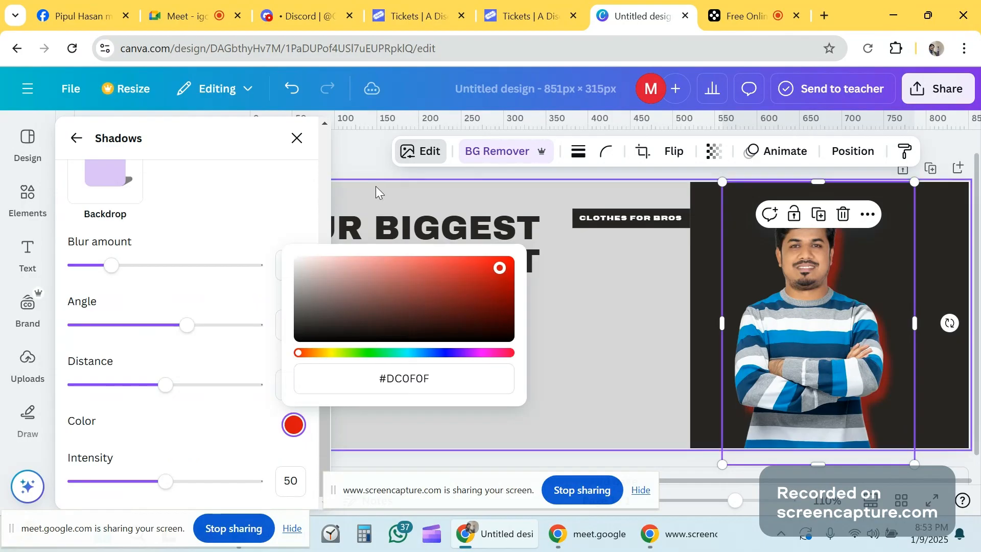
pyautogui.click(376, 186)
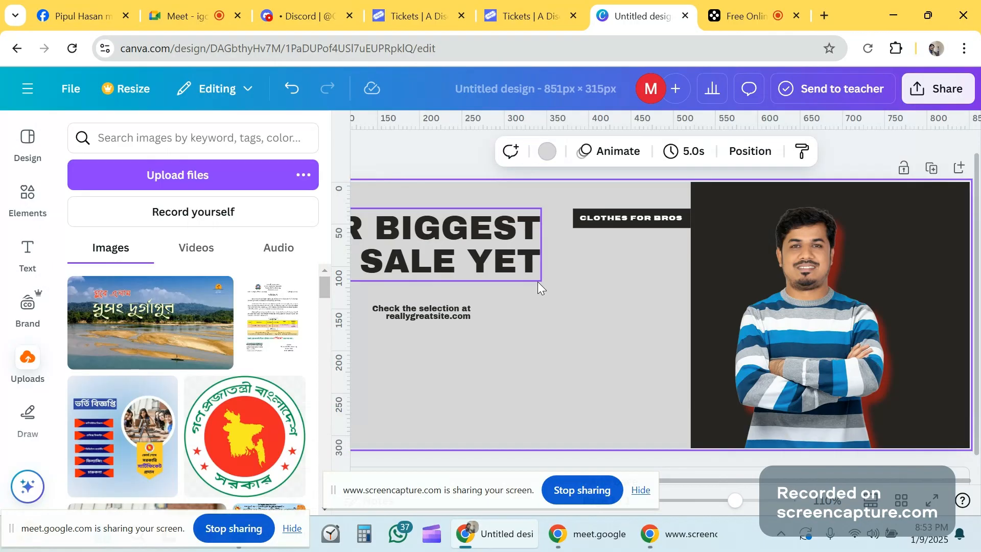
# - Review the shadow styles and the drop shadow's blur, angle and distance settings for the man's photo
pyautogui.click(829, 364)
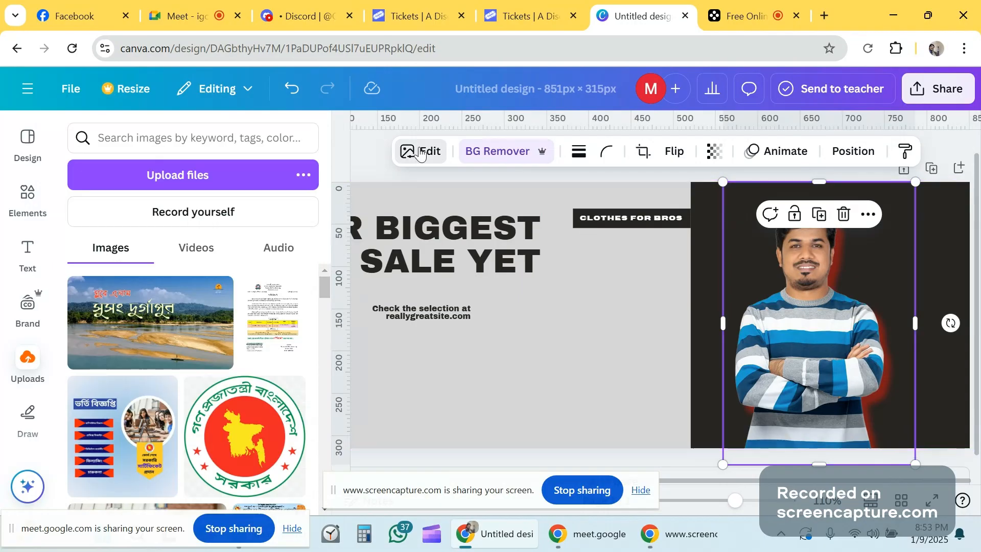
pyautogui.click(420, 152)
pyautogui.scroll(-3, 111, 319)
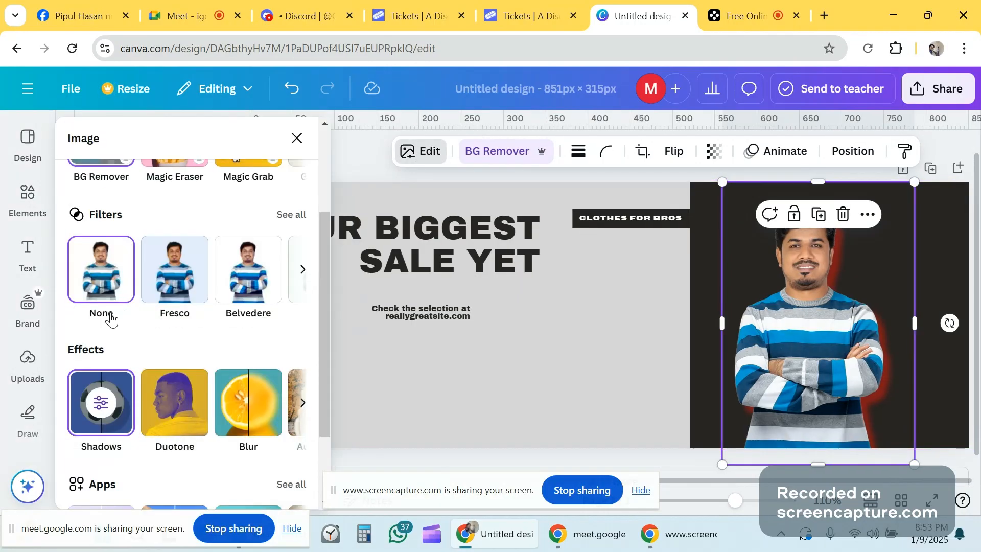
pyautogui.click(110, 391)
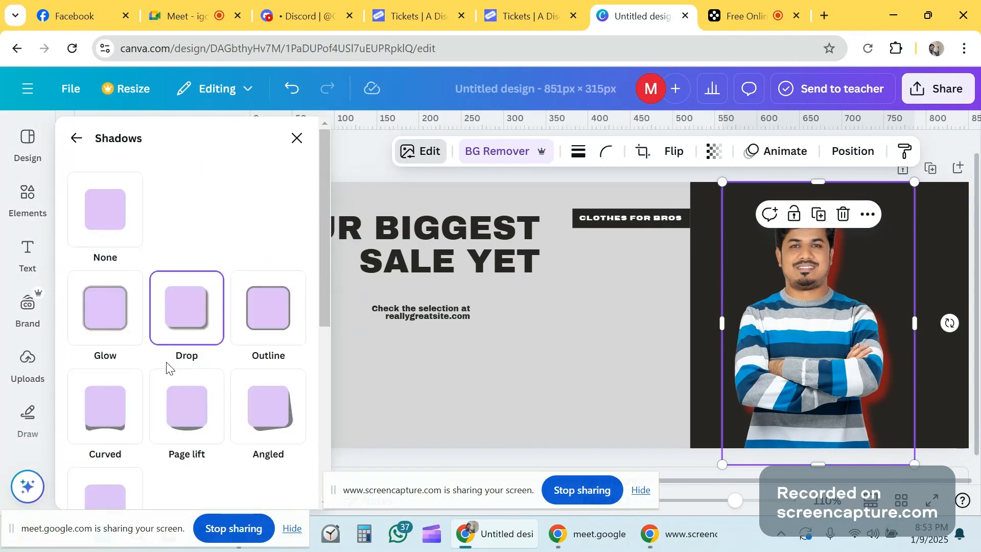
pyautogui.scroll(-1, 199, 376)
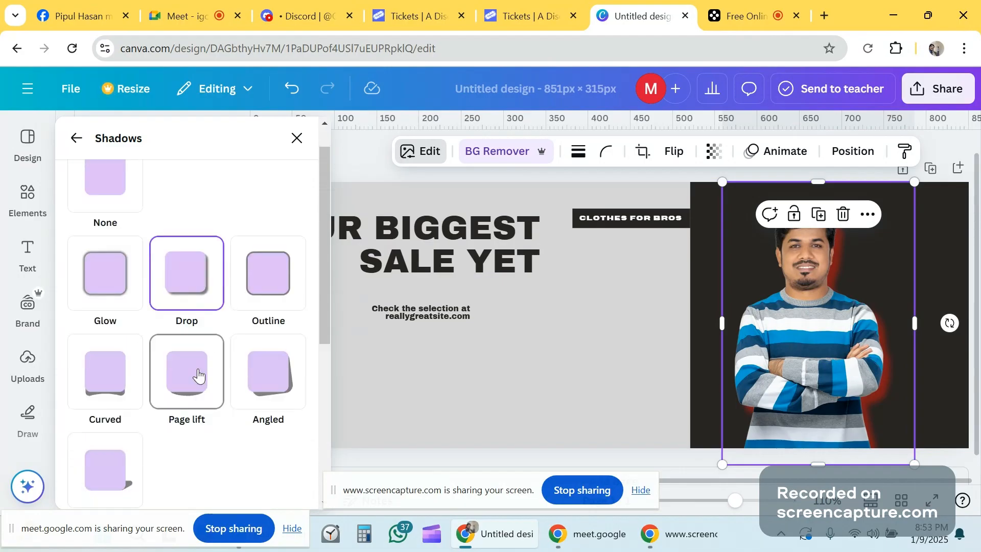
pyautogui.scroll(-4, 198, 376)
pyautogui.scroll(1, 790, 308)
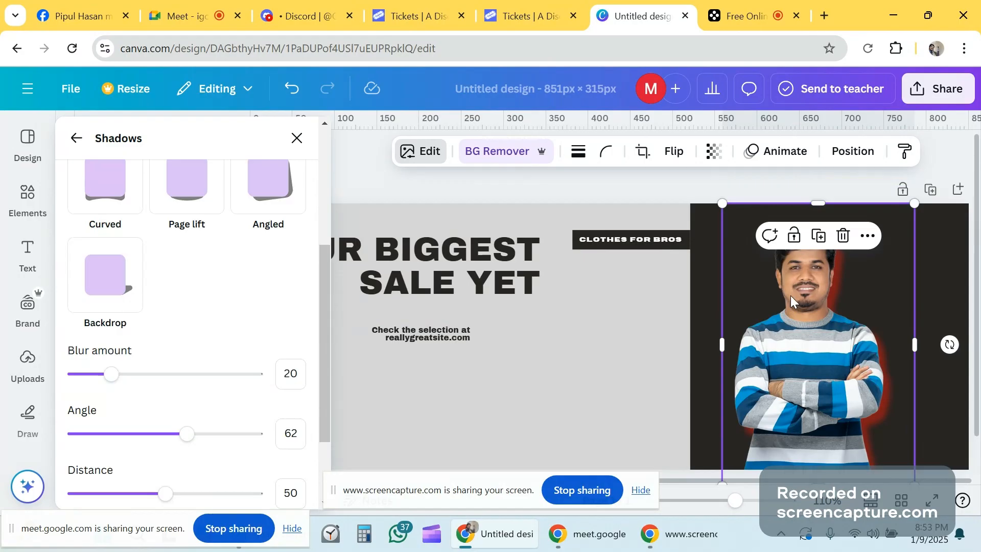
# - Check the shape options of the dark panel behind the man and reselect his photo
pyautogui.click(698, 266)
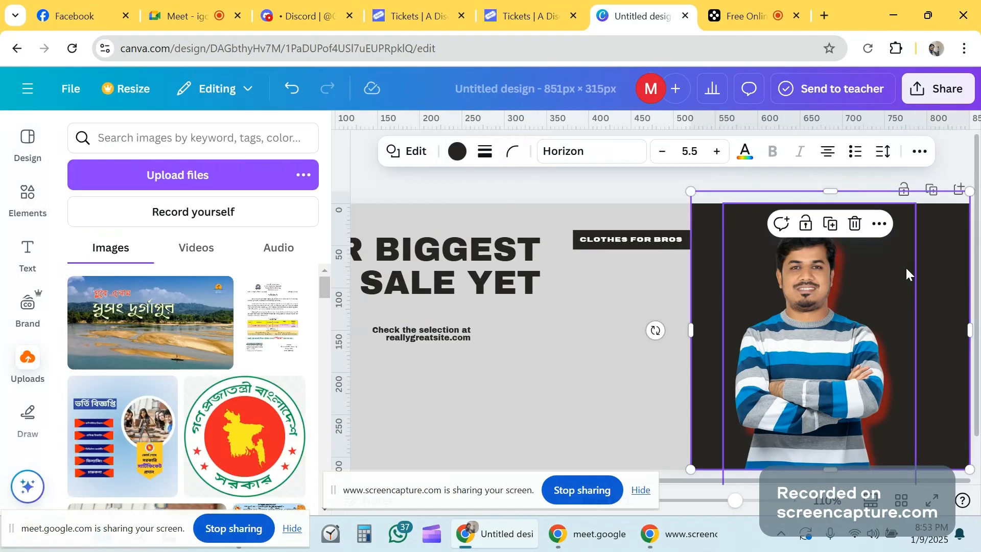
pyautogui.click(958, 271)
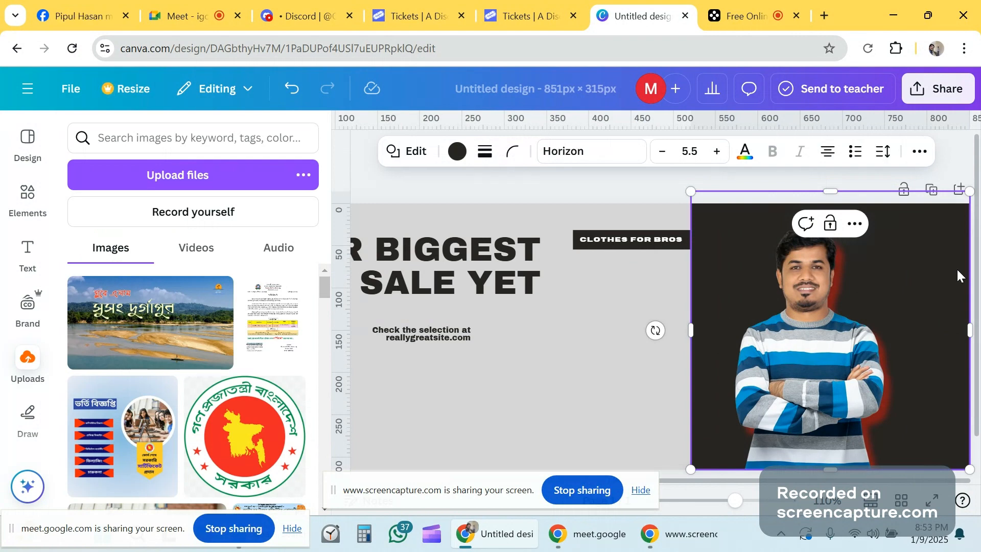
pyautogui.click(407, 152)
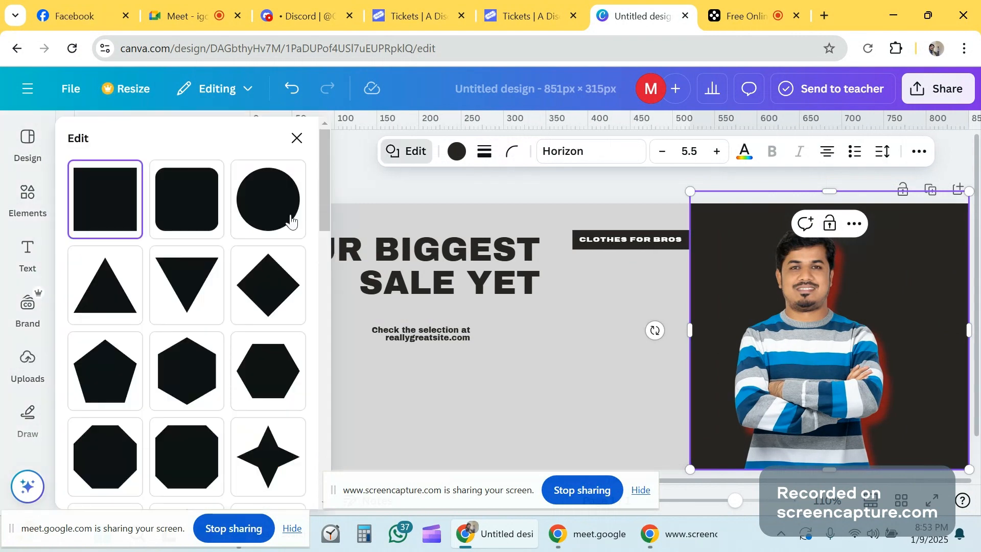
pyautogui.click(777, 278)
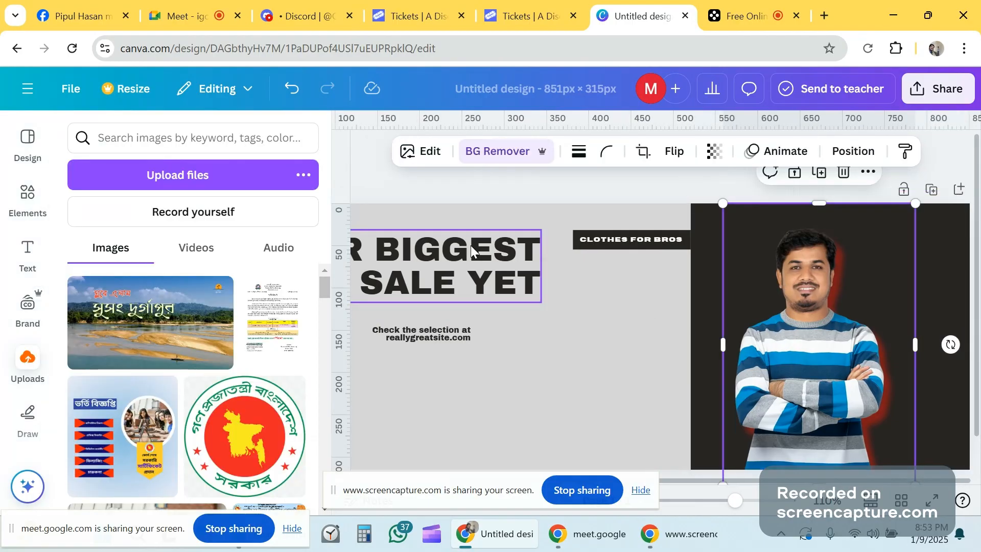
# - Try a blur amount of 0 on the man's drop shadow, and set it to 16
pyautogui.click(398, 162)
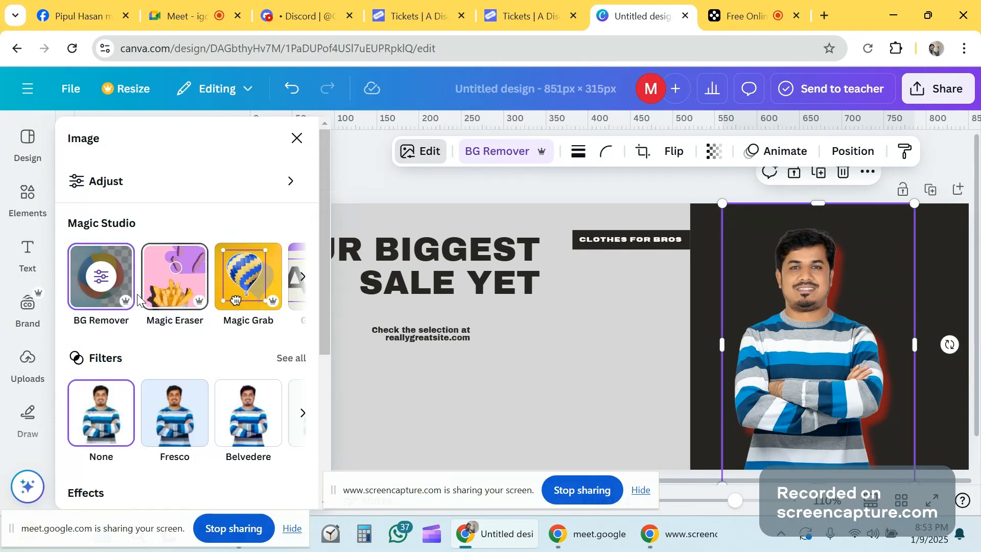
pyautogui.scroll(-3, 121, 328)
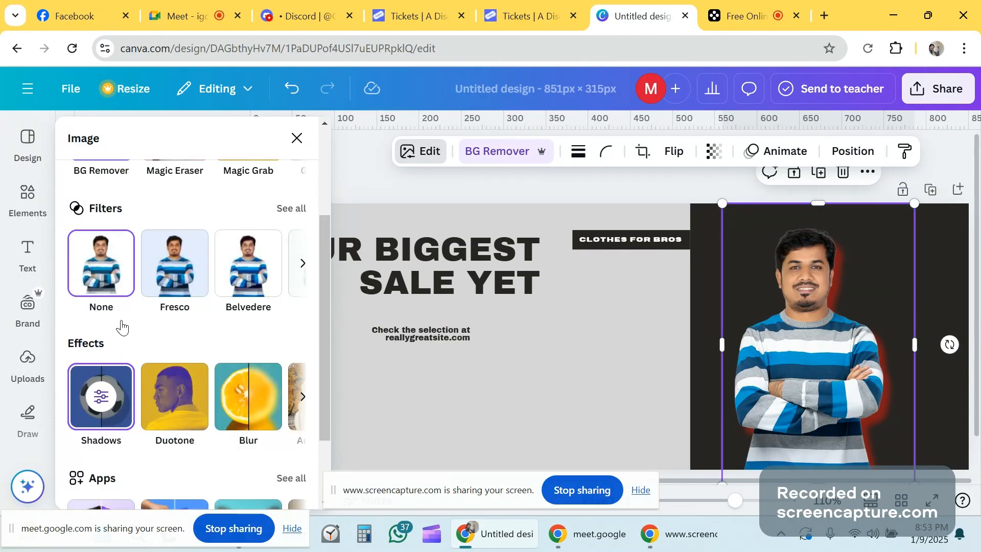
pyautogui.click(109, 399)
pyautogui.scroll(-2, 298, 313)
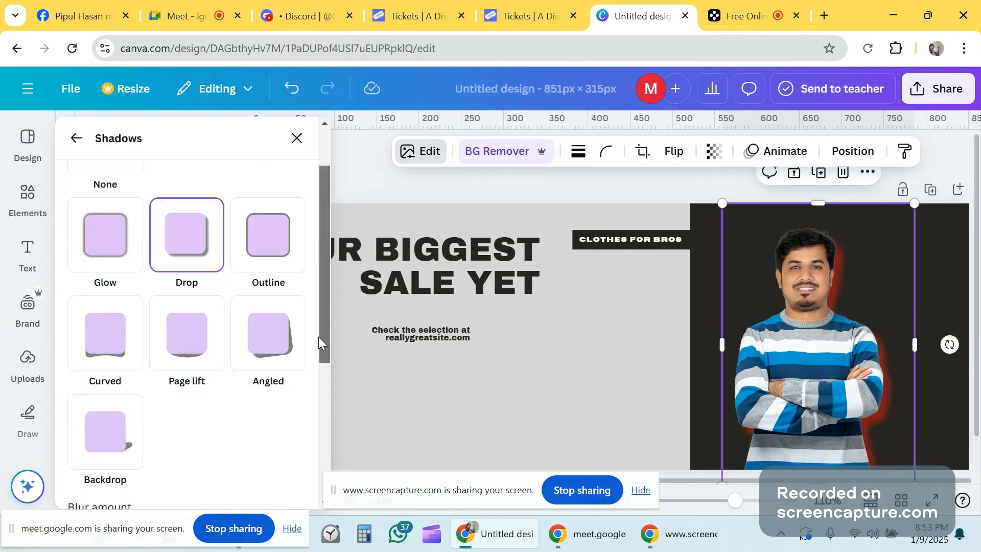
pyautogui.scroll(-4, 319, 337)
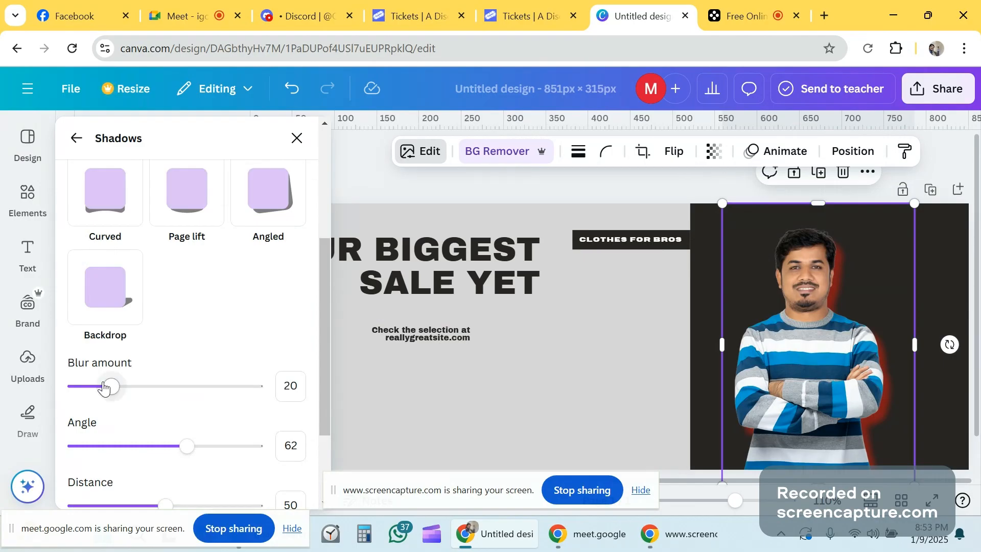
pyautogui.moveTo(112, 389); pyautogui.dragTo(93, 387)
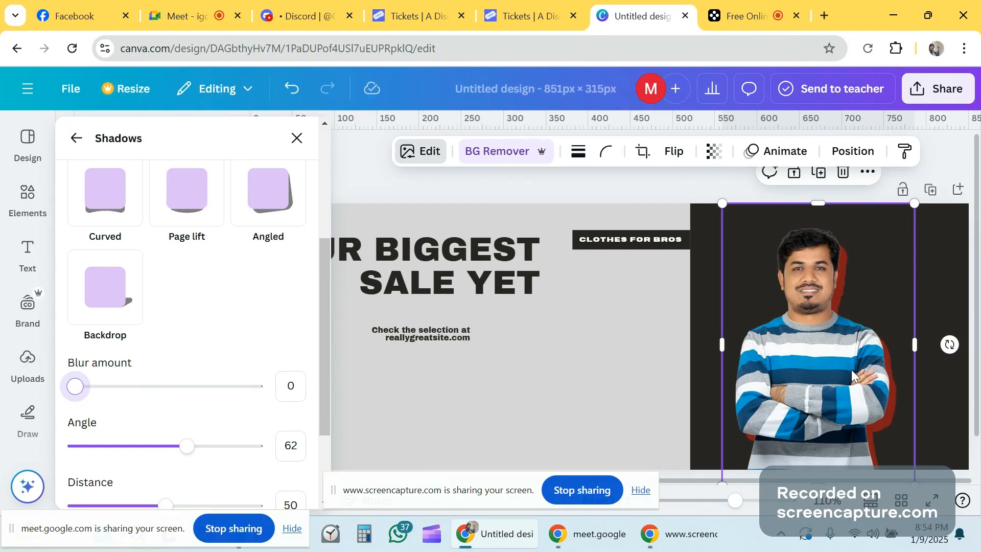
pyautogui.click(82, 389)
pyautogui.moveTo(83, 392)
pyautogui.mouseDown()
pyautogui.moveTo(147, 399)
pyautogui.moveTo(122, 381)
pyautogui.moveTo(138, 391)
pyautogui.moveTo(100, 390)
pyautogui.mouseUp()
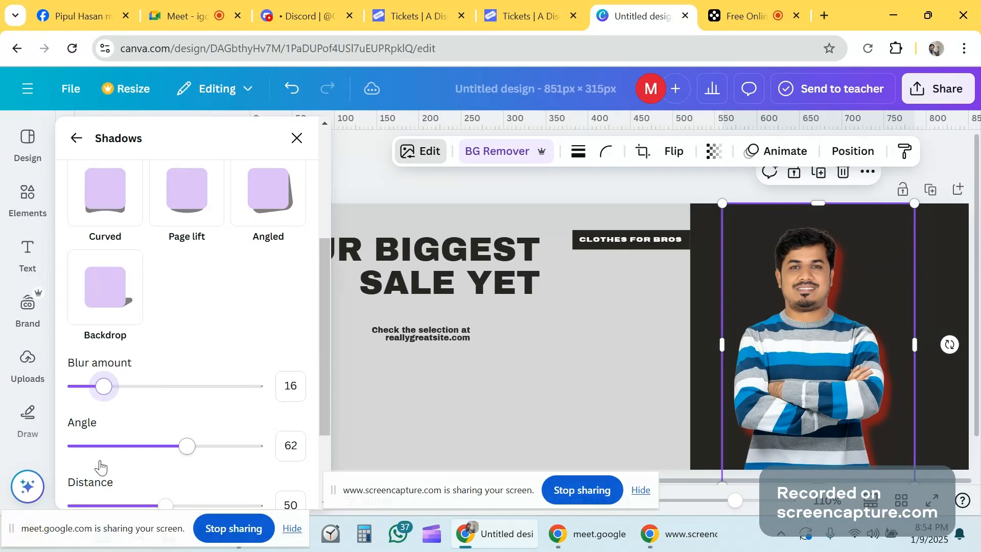
# - Try a shadow angle of 20 on the man's photo, and set both the angle and the blur amount to 0
pyautogui.moveTo(169, 457); pyautogui.dragTo(111, 448)
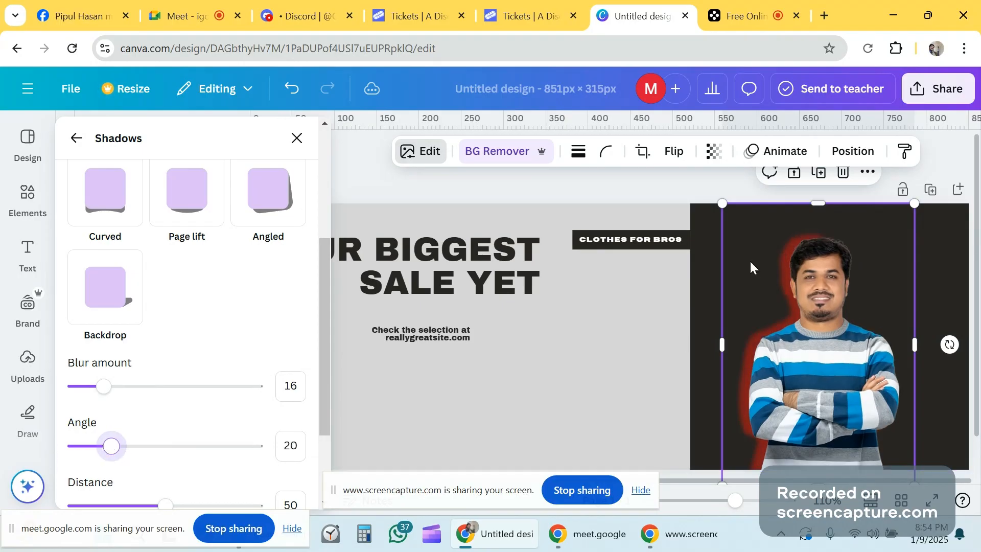
pyautogui.click(109, 449)
pyautogui.moveTo(110, 449); pyautogui.dragTo(77, 408)
pyautogui.scroll(-2, 89, 404)
pyautogui.moveTo(103, 369); pyautogui.dragTo(74, 378)
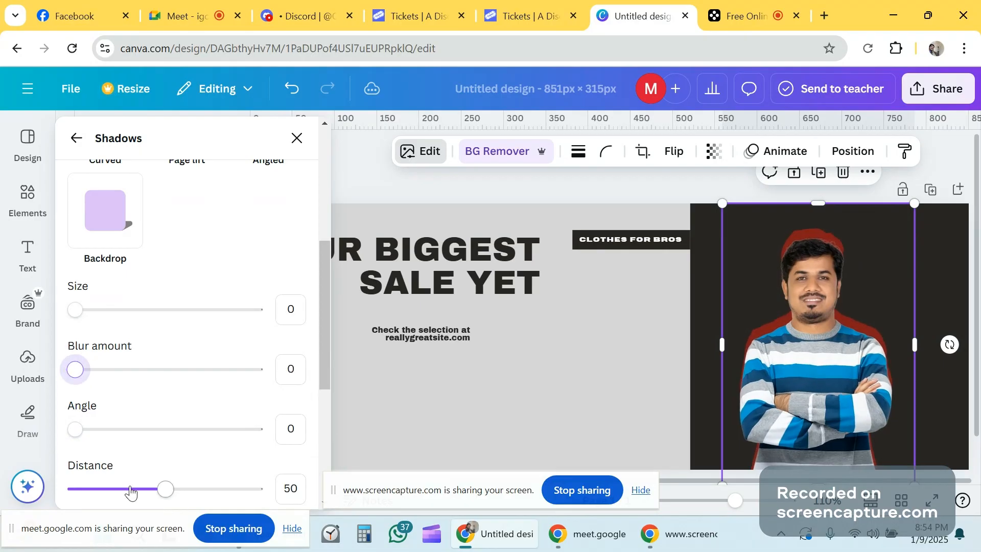
# - Reduce the shadow's distance to 10 and from there to the minimum
pyautogui.moveTo(165, 490); pyautogui.dragTo(142, 490)
pyautogui.moveTo(107, 486); pyautogui.dragTo(93, 484)
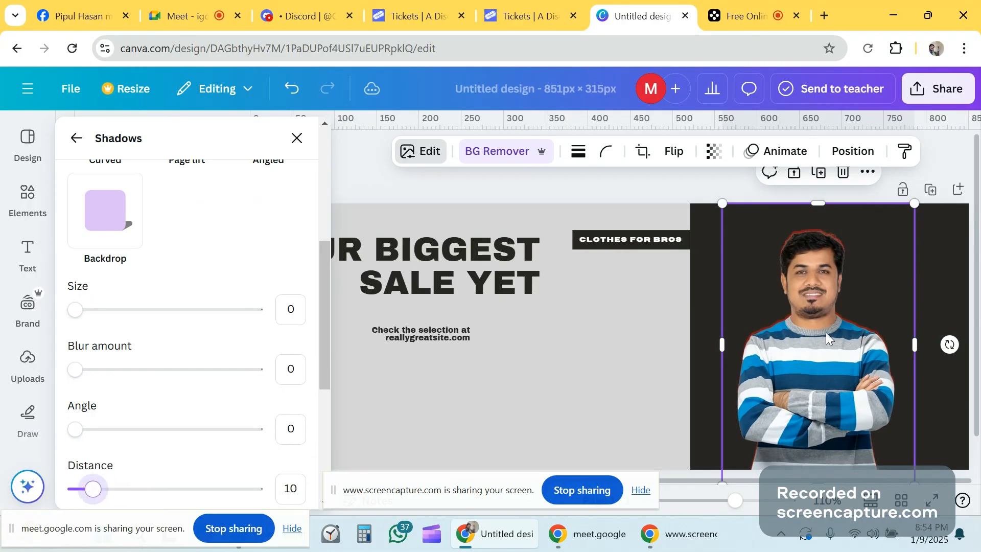
pyautogui.scroll(-1, 826, 332)
pyautogui.scroll(-2, 168, 437)
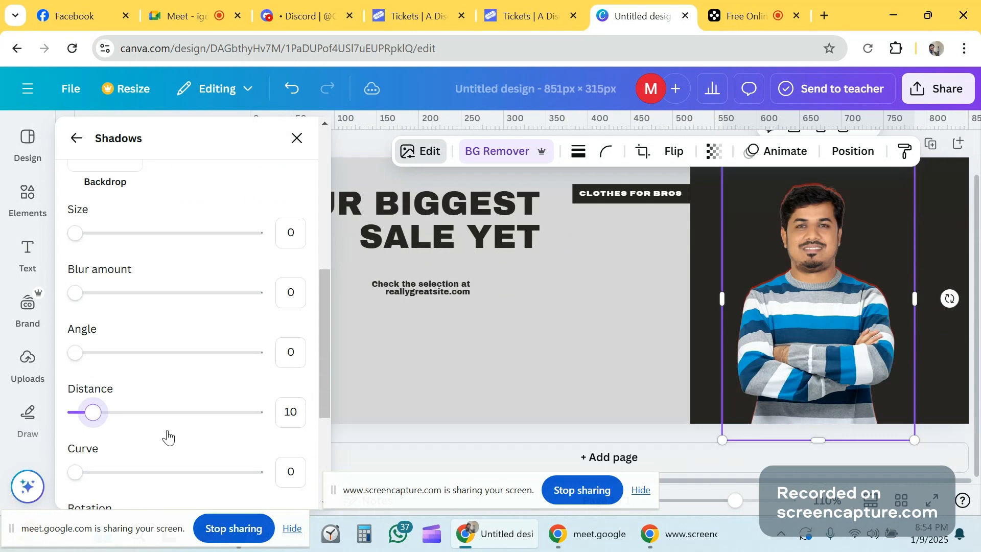
pyautogui.scroll(-2, 168, 437)
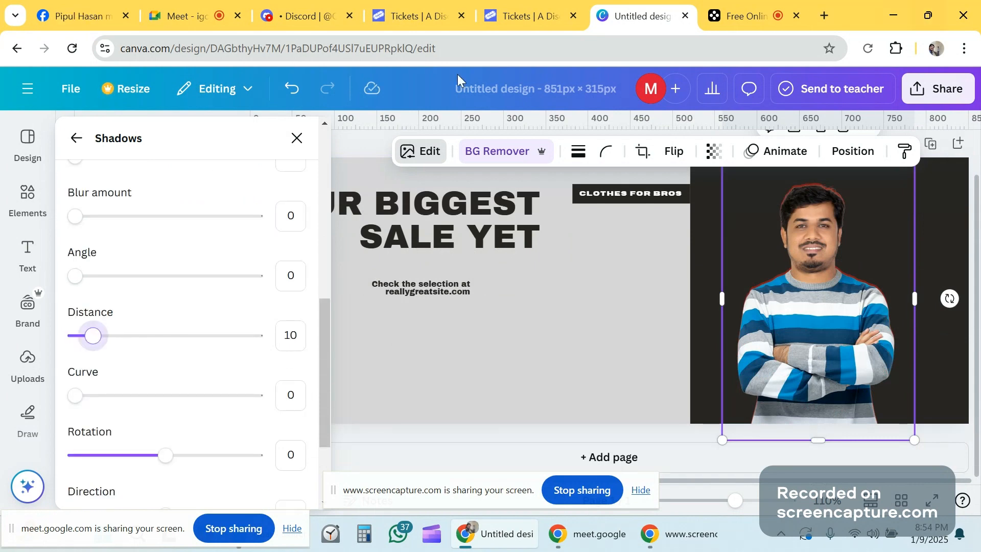
pyautogui.moveTo(98, 344); pyautogui.dragTo(53, 338)
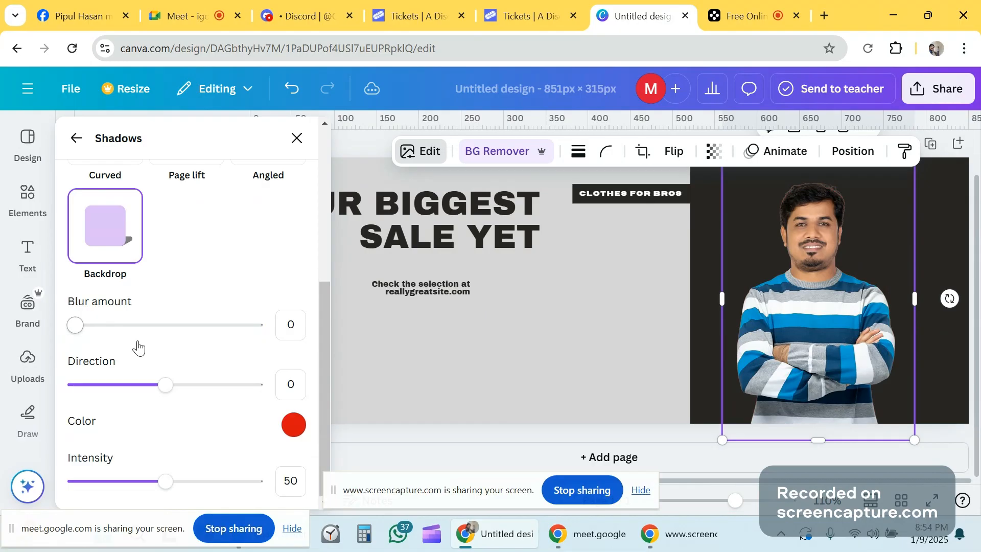
# - Lower the shadow's intensity to the minimum, try the Drop style again and switch the shadow to None
pyautogui.moveTo(165, 384)
pyautogui.mouseDown()
pyautogui.moveTo(186, 392)
pyautogui.moveTo(128, 392)
pyautogui.moveTo(166, 388)
pyautogui.mouseUp()
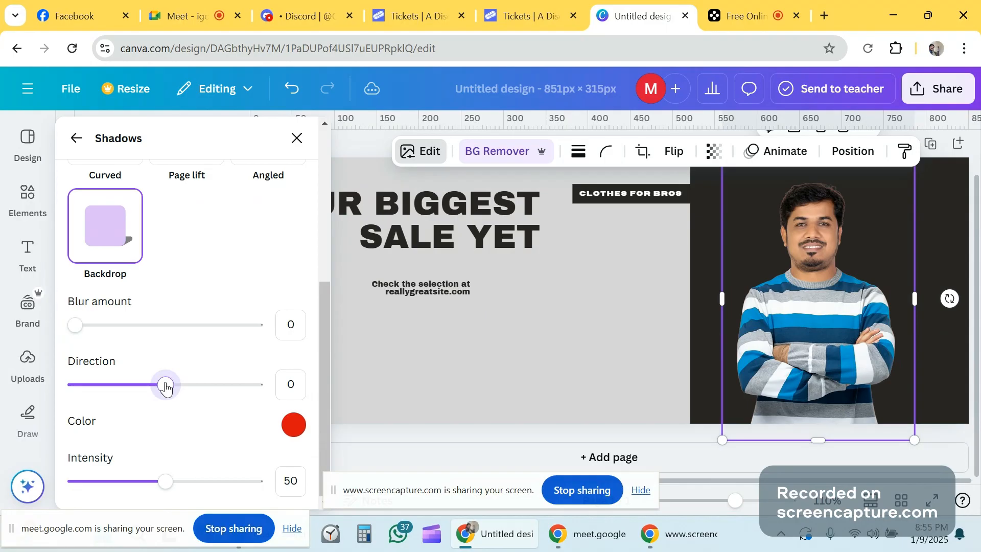
pyautogui.moveTo(163, 480); pyautogui.dragTo(29, 488)
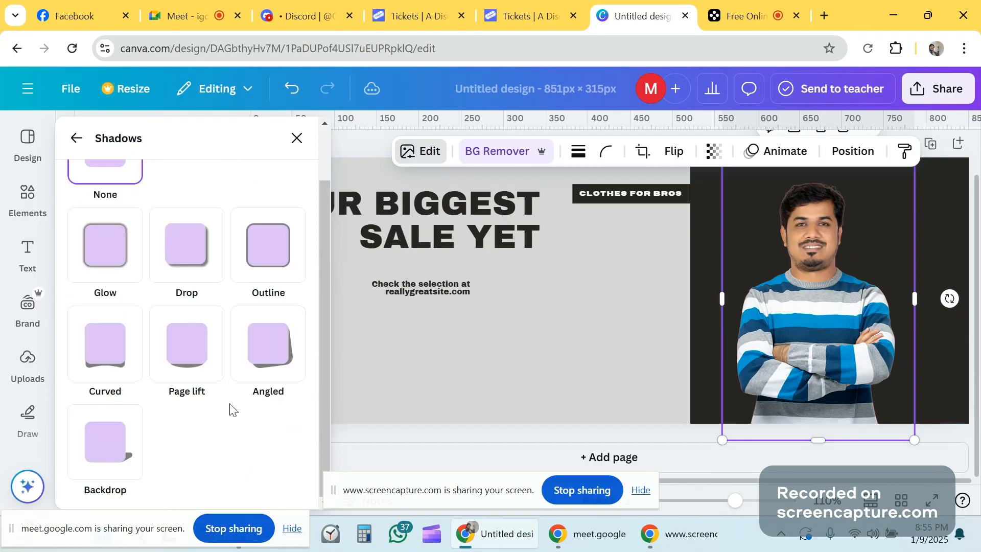
pyautogui.scroll(2, 230, 407)
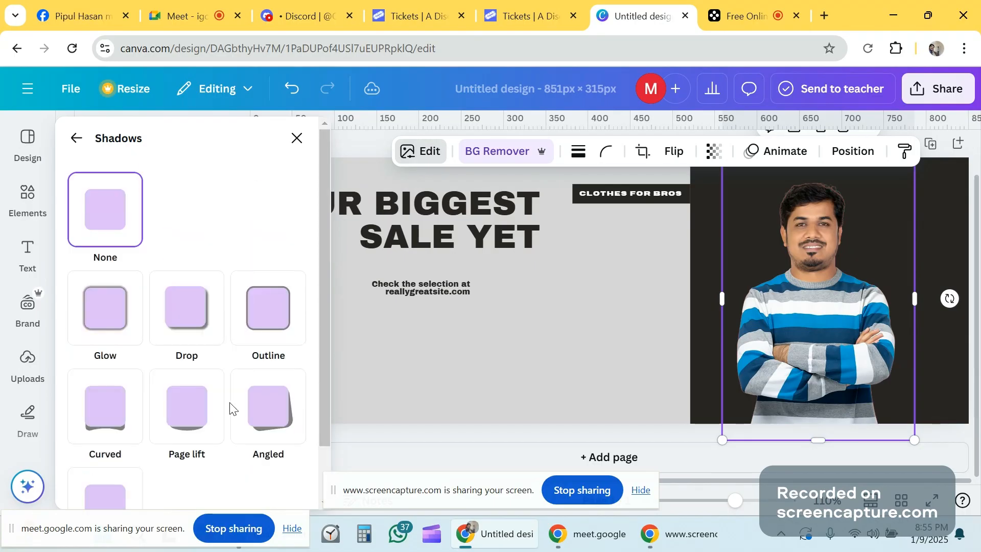
pyautogui.click(176, 325)
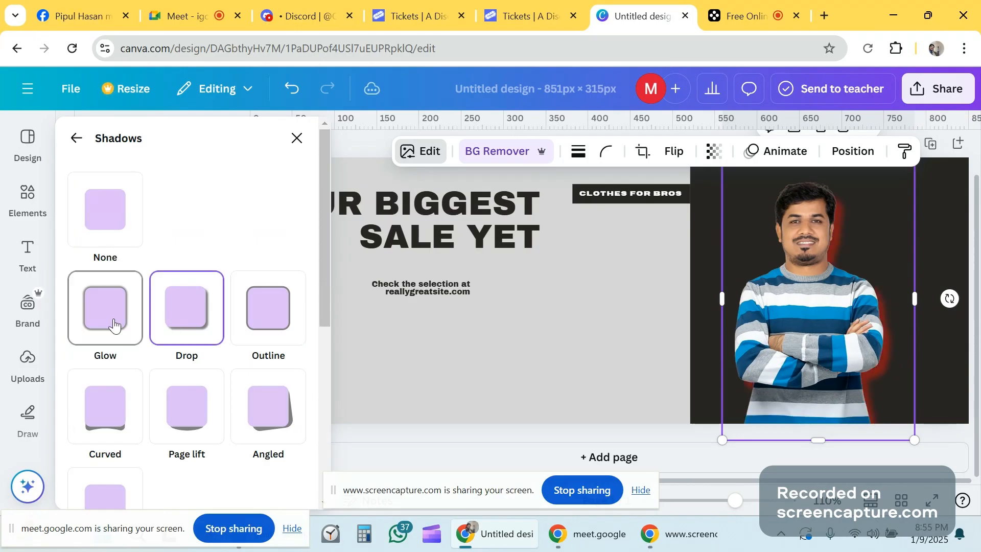
pyautogui.click(106, 222)
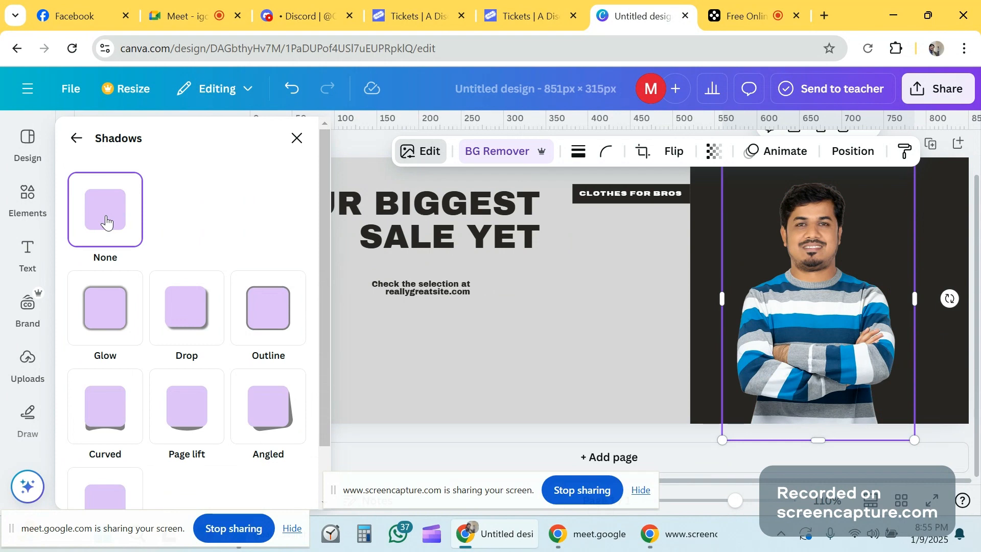
# - Apply the Outline shadow style to the man's photo and set its color to off-white #F5F5F5
pyautogui.click(260, 323)
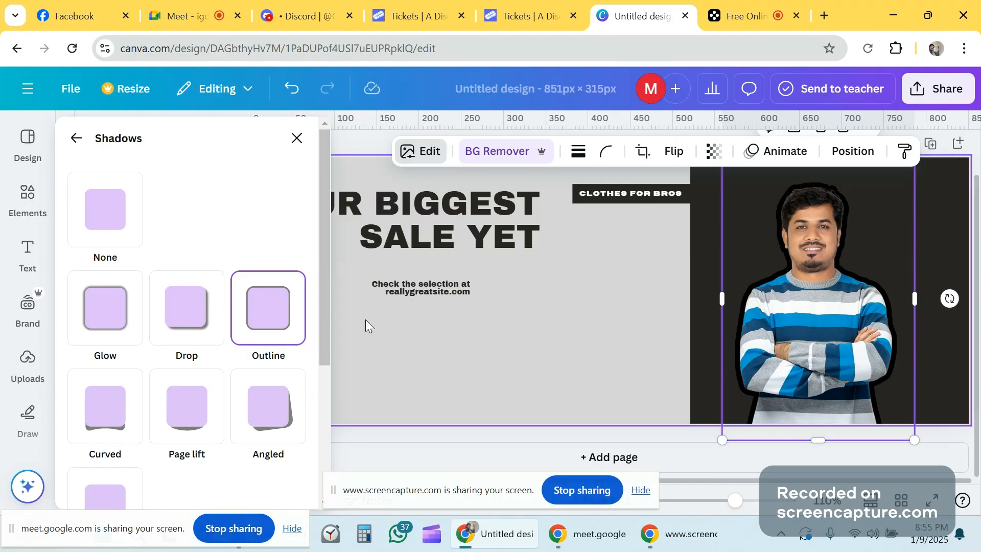
pyautogui.scroll(-4, 266, 384)
pyautogui.click(294, 425)
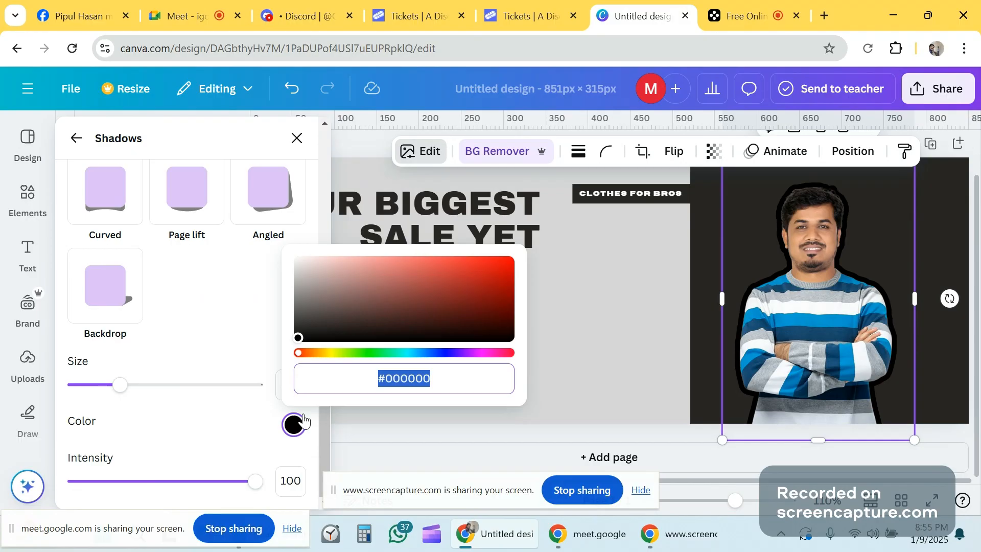
pyautogui.click(304, 260)
pyautogui.click(295, 261)
pyautogui.click(260, 276)
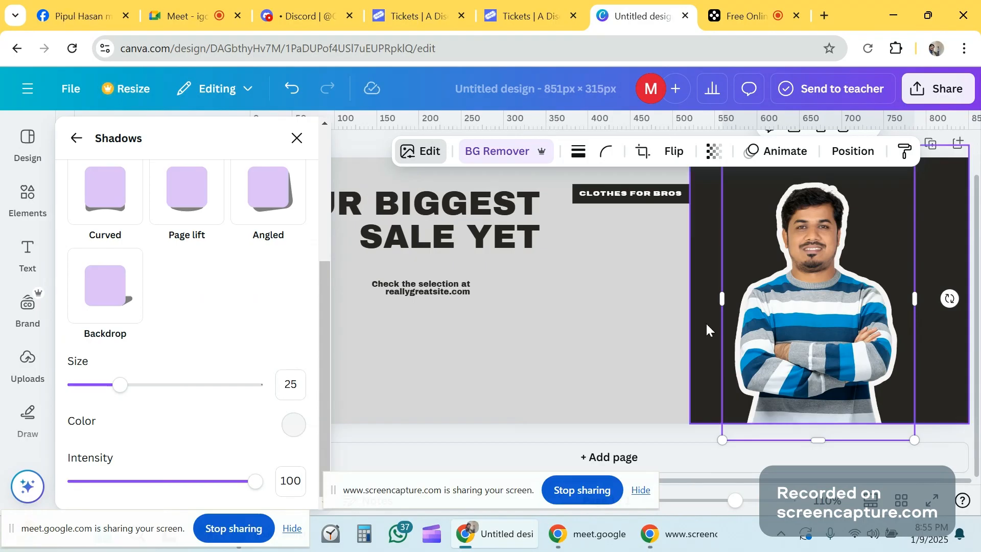
# - Set the size of the outline around the man to 12 and dismiss the Live Caption overlay
pyautogui.scroll(1, 806, 286)
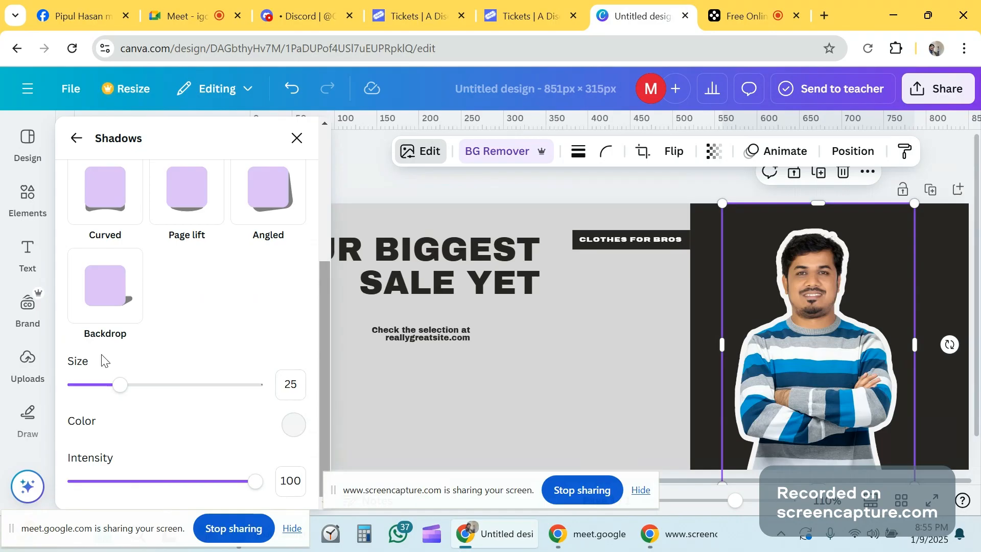
pyautogui.moveTo(123, 388); pyautogui.dragTo(81, 384)
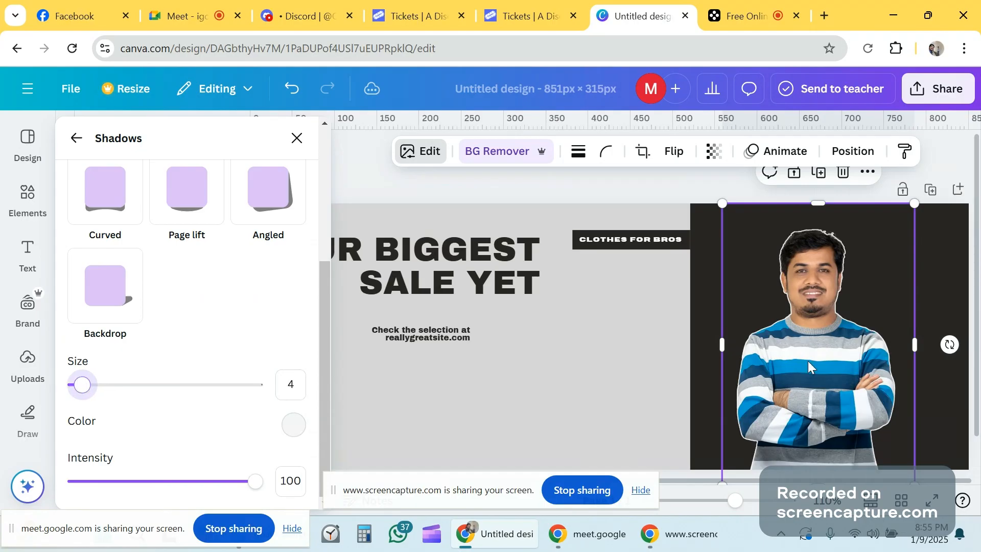
pyautogui.scroll(-2, 808, 361)
pyautogui.scroll(2, 808, 360)
pyautogui.click(89, 386)
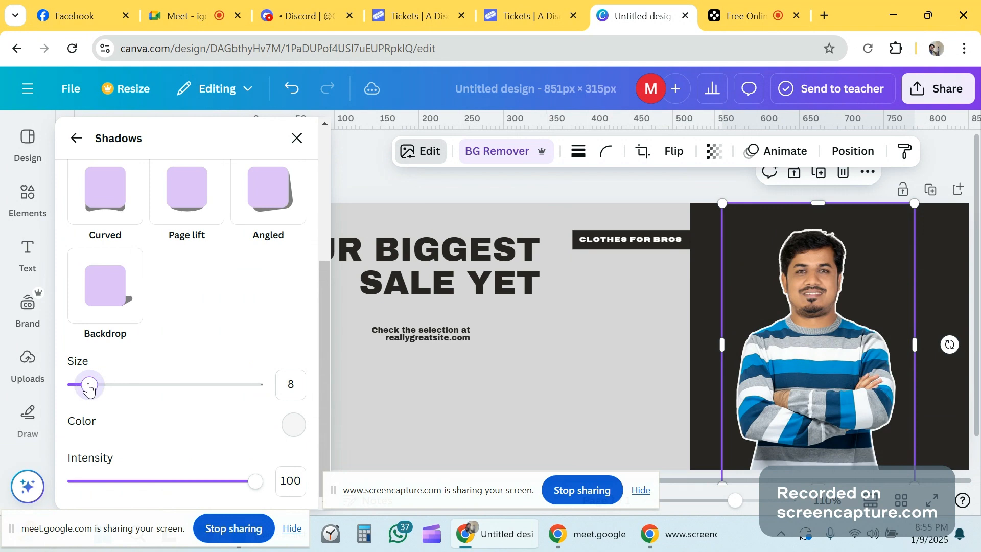
pyautogui.moveTo(89, 387); pyautogui.dragTo(106, 402)
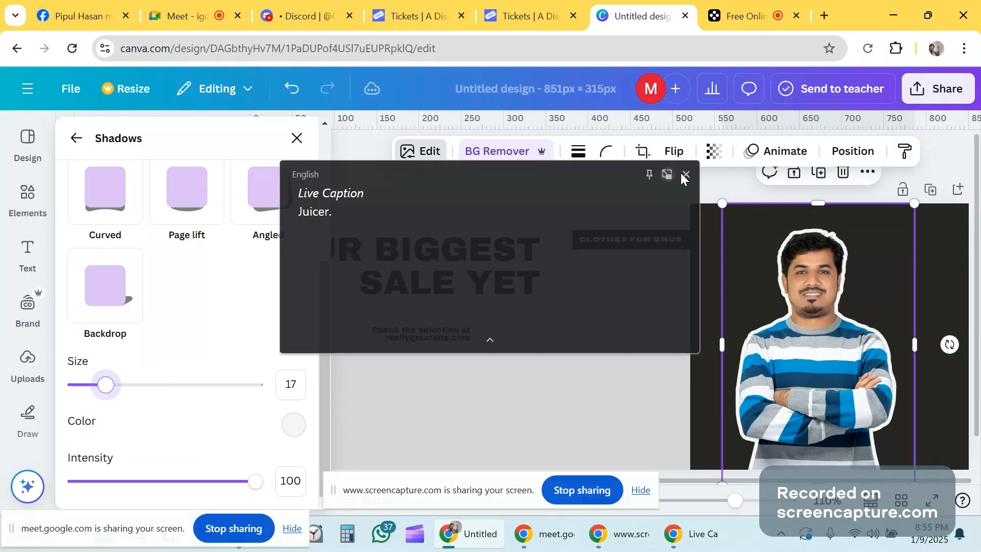
pyautogui.click(685, 176)
pyautogui.moveTo(108, 388)
pyautogui.mouseDown()
pyautogui.moveTo(83, 393)
pyautogui.moveTo(96, 394)
pyautogui.mouseUp()
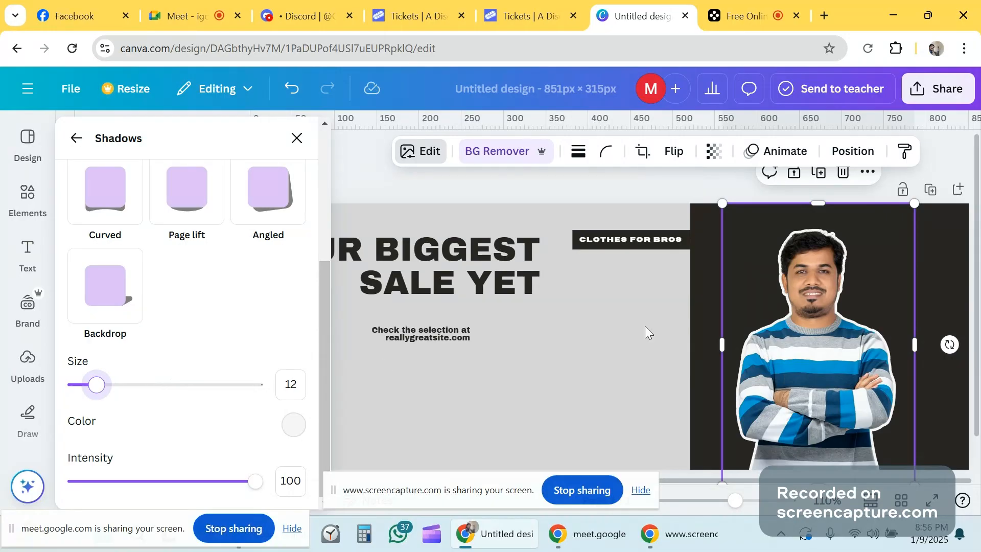
# - Color the outline around the man red #EA0808, enlarge it to size 100 and bring it back to 72
pyautogui.click(293, 425)
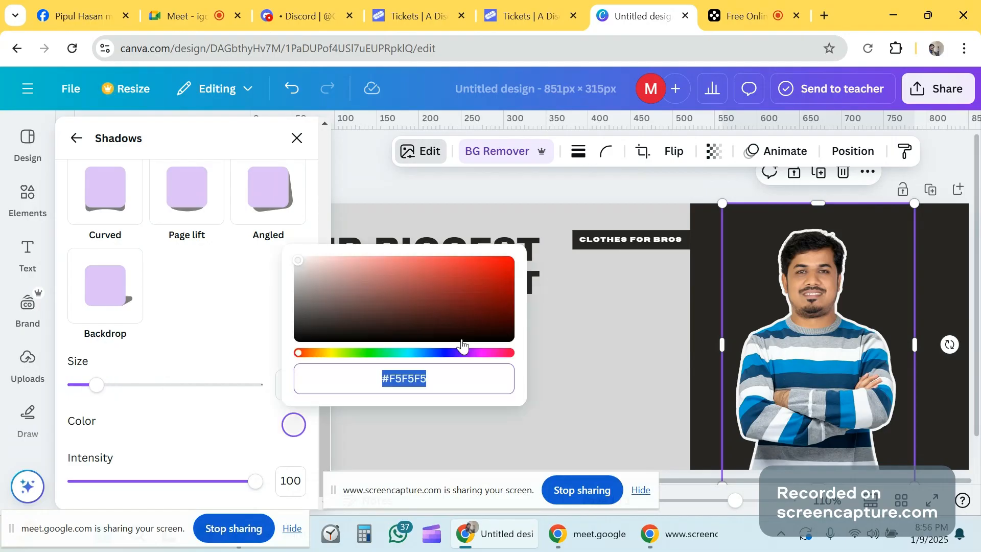
pyautogui.click(507, 263)
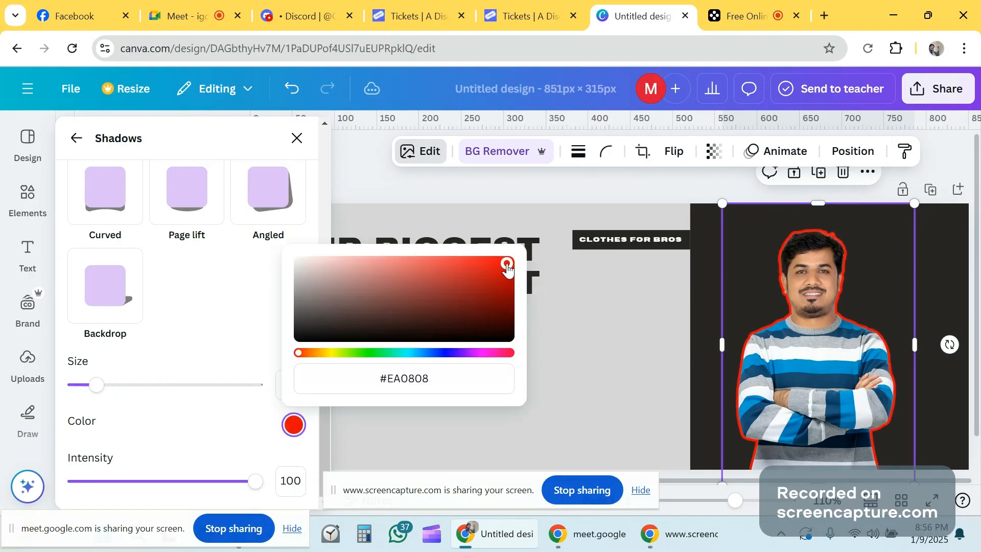
pyautogui.moveTo(106, 378); pyautogui.dragTo(259, 386)
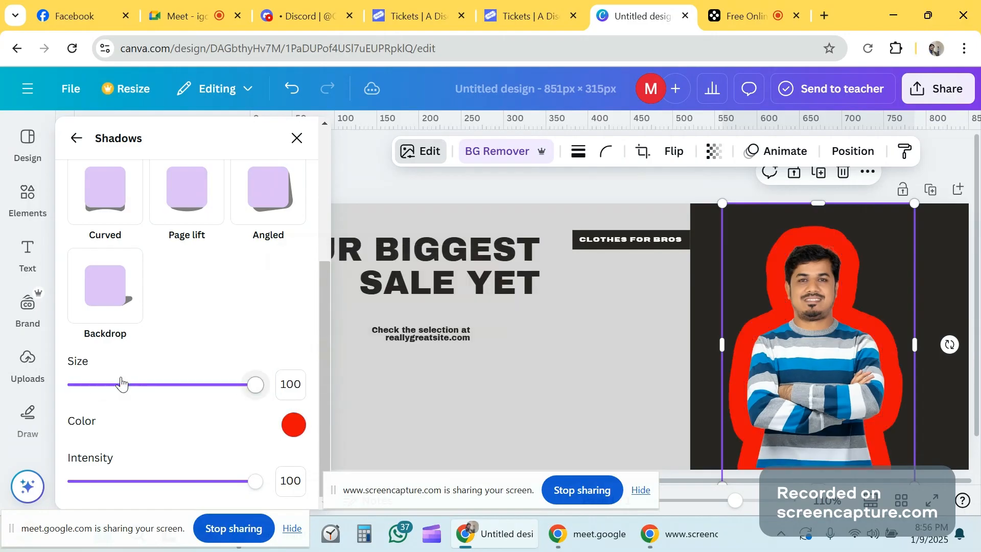
pyautogui.click(236, 386)
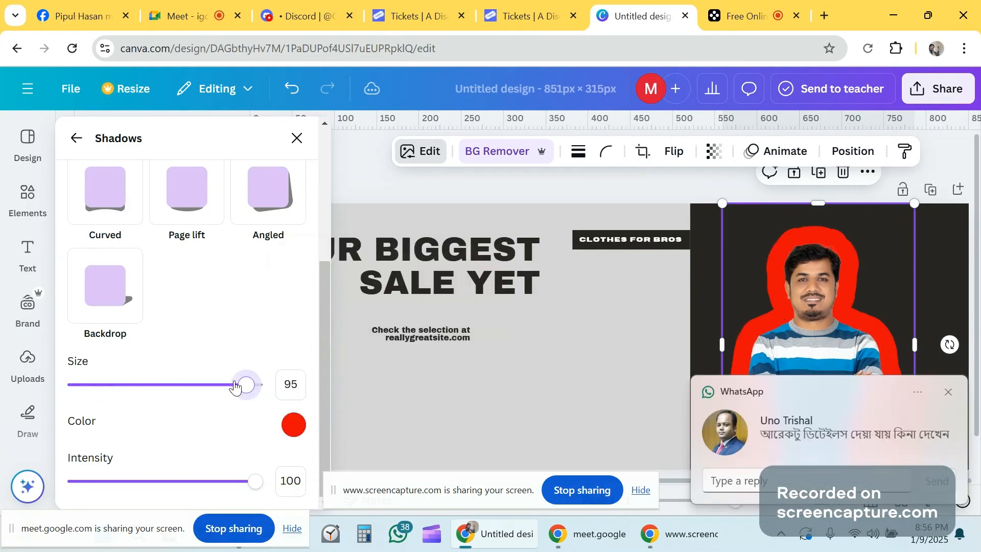
pyautogui.moveTo(236, 387); pyautogui.dragTo(205, 386)
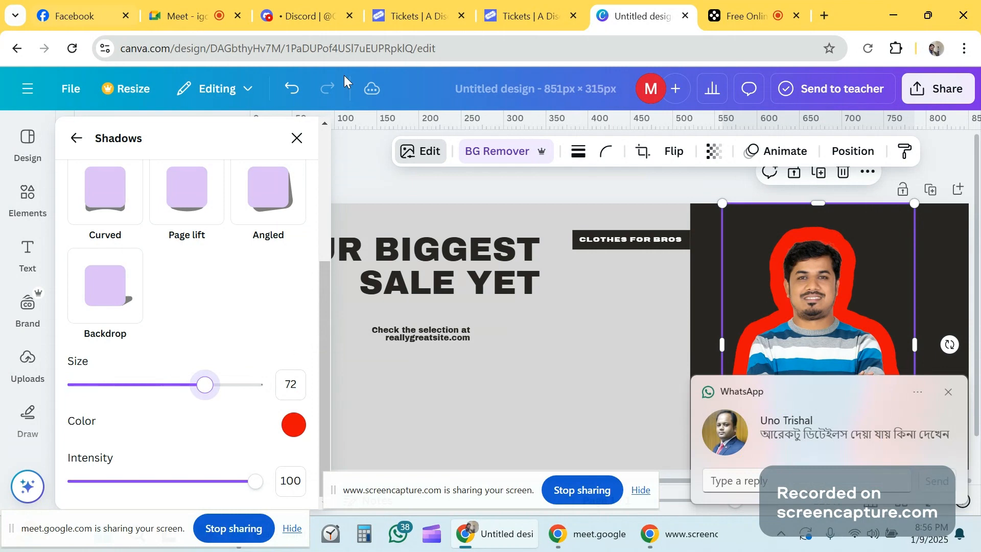
pyautogui.click(949, 393)
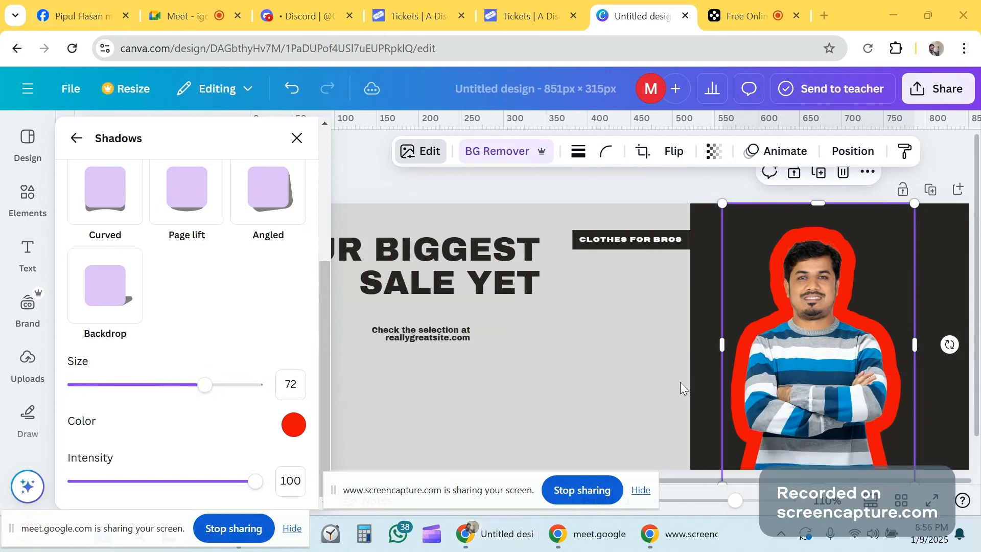
# - Reduce the size of the red outline around the man to 19 and from there to 5
pyautogui.click(201, 387)
pyautogui.moveTo(201, 388); pyautogui.dragTo(112, 406)
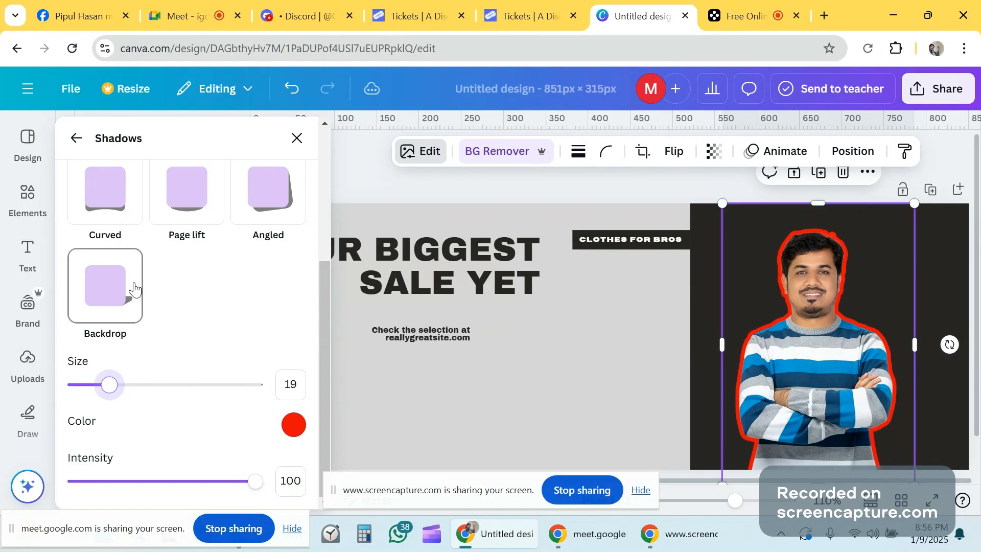
pyautogui.moveTo(113, 391); pyautogui.dragTo(84, 392)
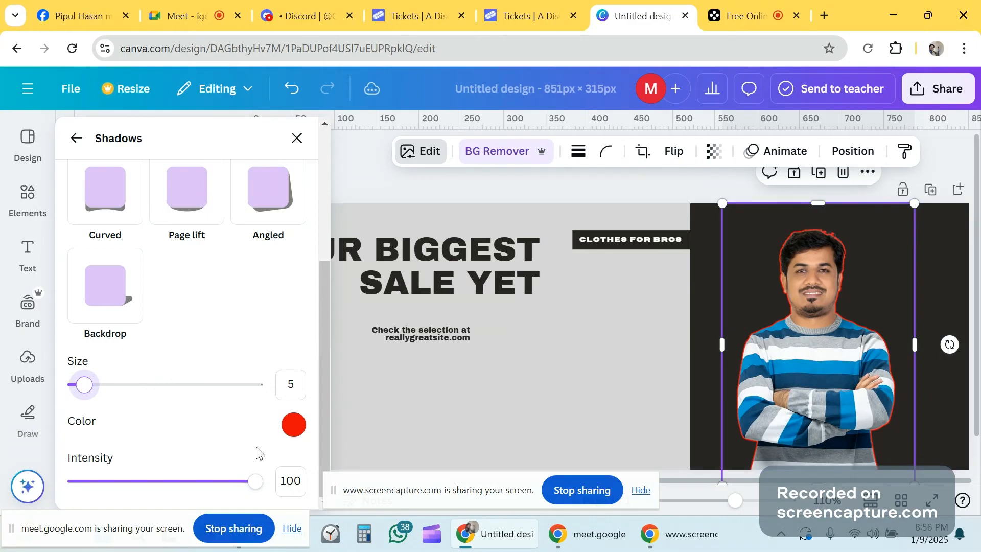
# - Try #7A4D4D, #EADEDE, #F1AFAF and near-black #060000 as the color of the man's outline
pyautogui.click(294, 427)
pyautogui.click(375, 301)
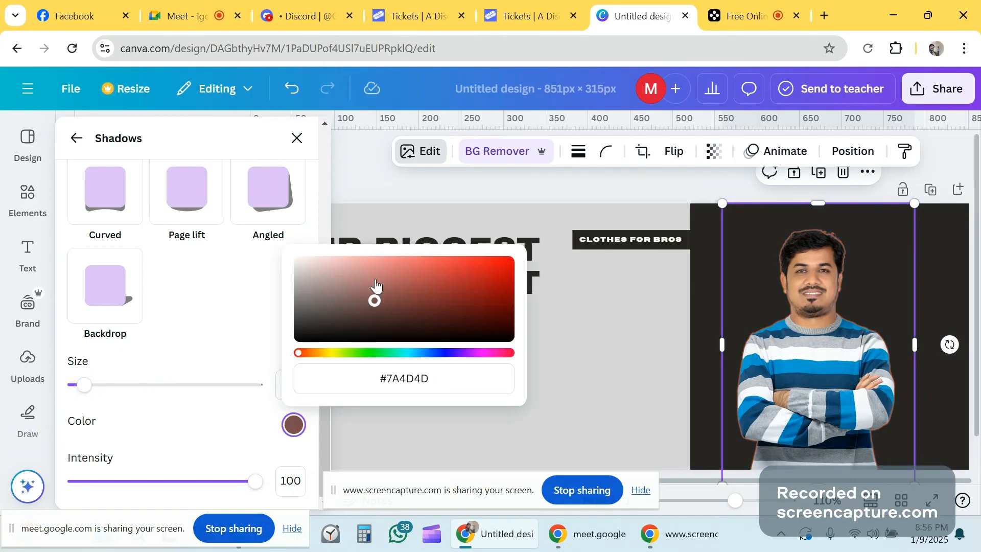
pyautogui.click(305, 263)
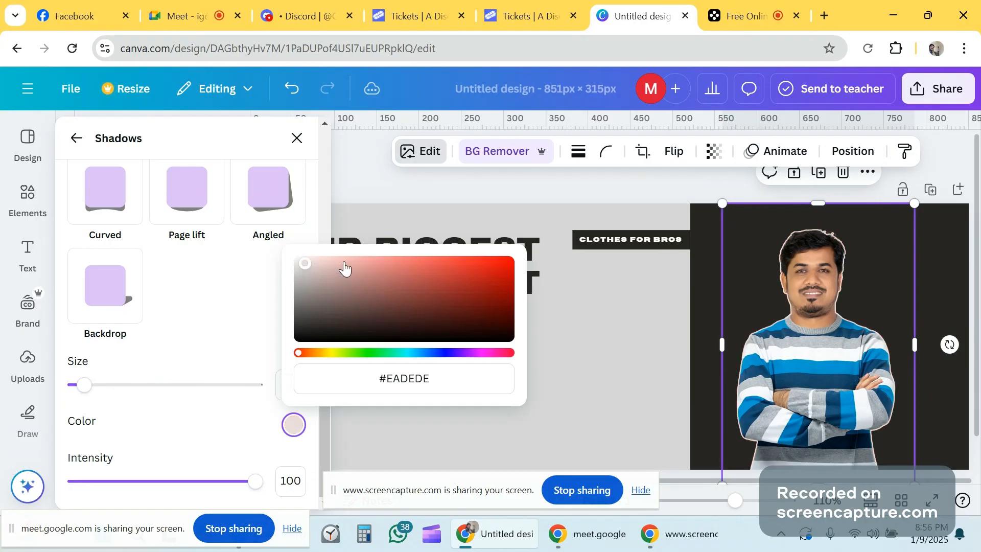
pyautogui.click(354, 261)
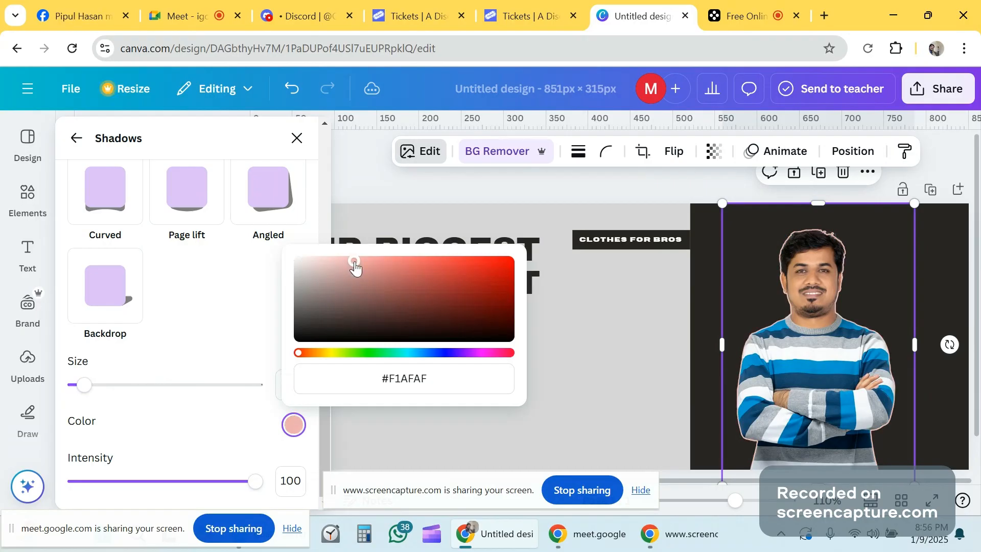
pyautogui.click(507, 338)
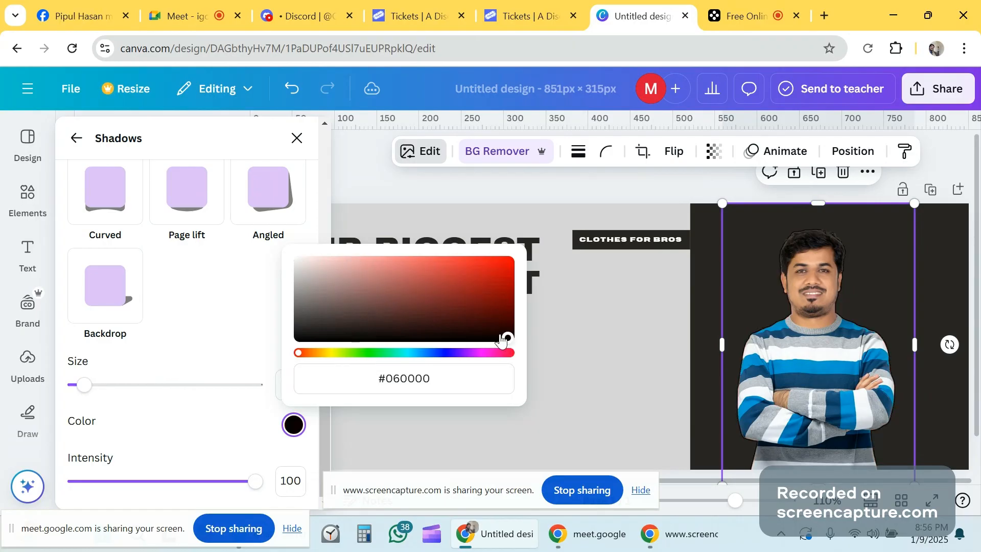
# - Lighten the outline color from near-black through dark red #480202 to bright red #EC0808
pyautogui.click(500, 333)
pyautogui.click(508, 318)
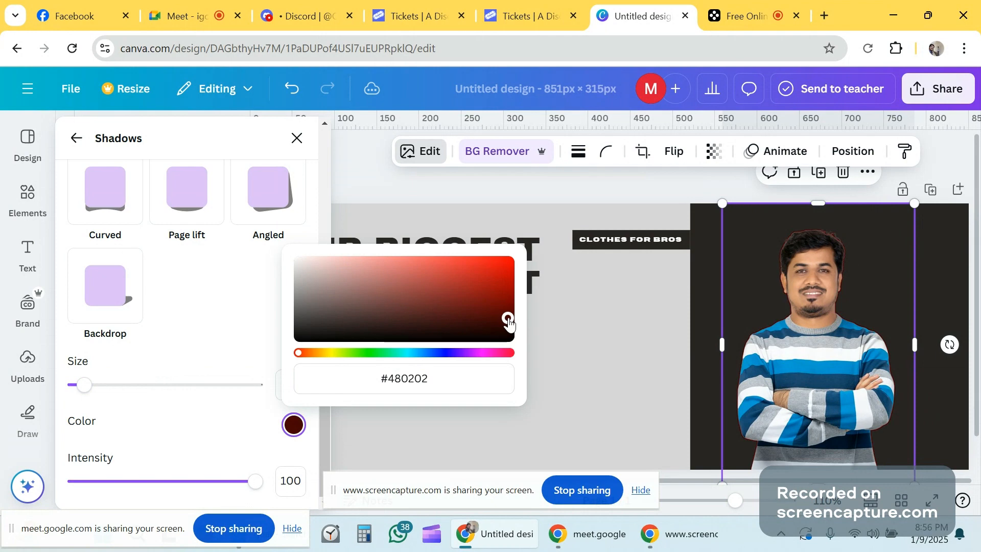
pyautogui.click(509, 289)
pyautogui.click(509, 262)
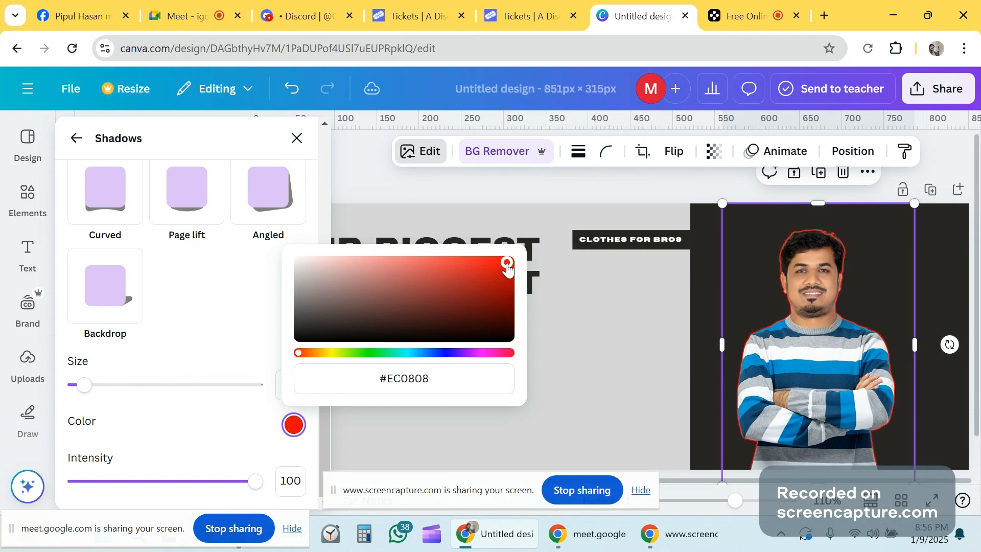
# - Try outline colors #FEF3F3 and grayish pink #BAA5A5 on the man's photo and thicken the outline
pyautogui.click(304, 262)
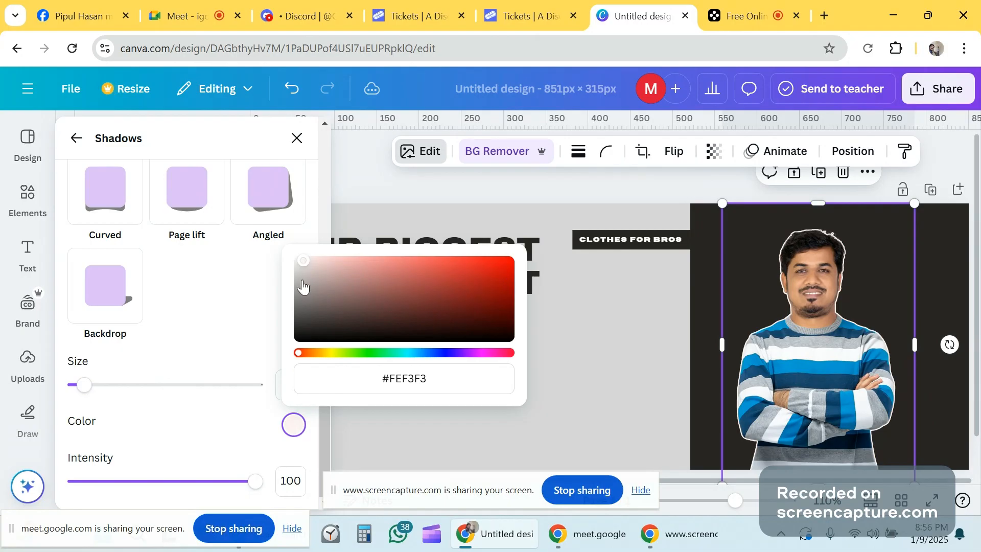
pyautogui.click(318, 279)
pyautogui.moveTo(86, 397); pyautogui.dragTo(126, 417)
# - Try #F5EAEA for the outline, then color it red #EA1111 and reduce its size to 6
pyautogui.click(297, 435)
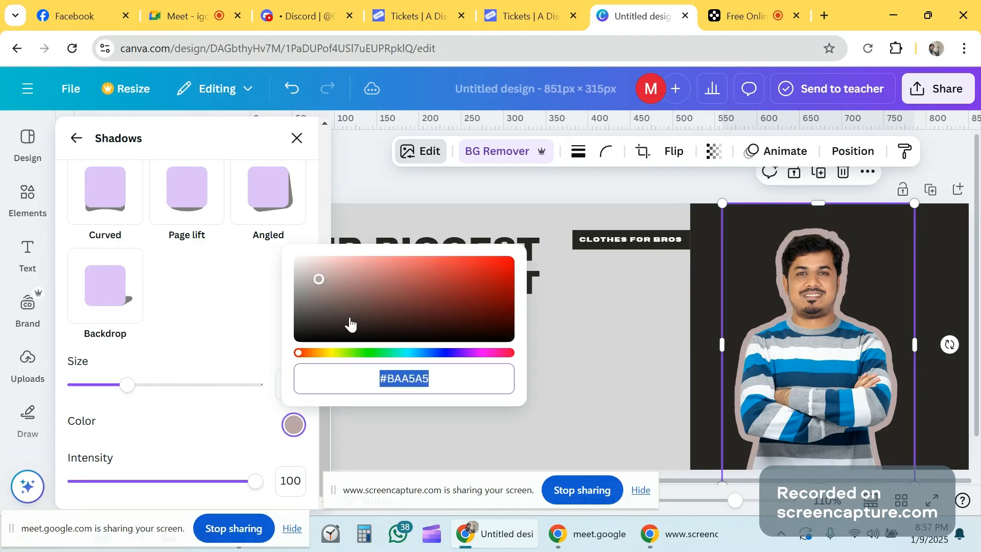
pyautogui.click(304, 262)
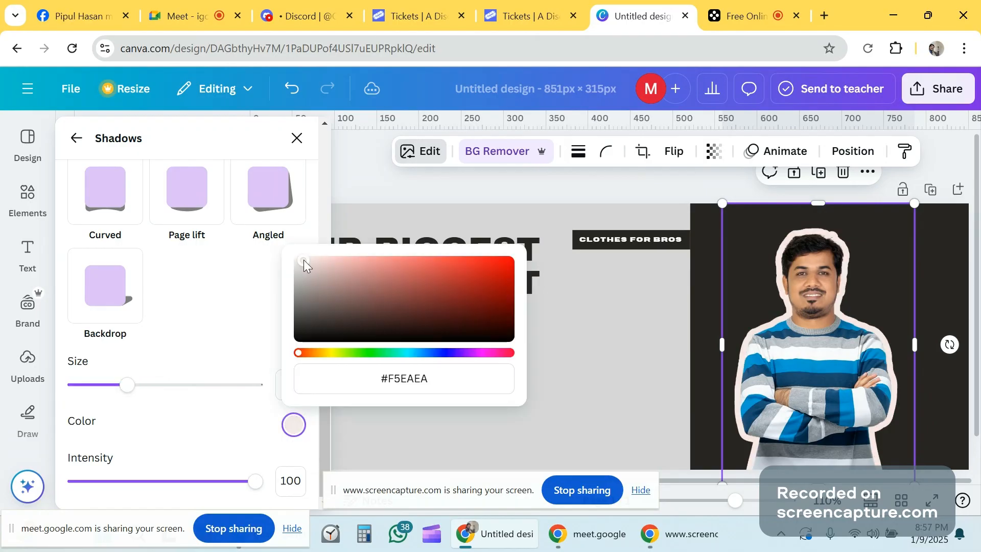
pyautogui.click(499, 264)
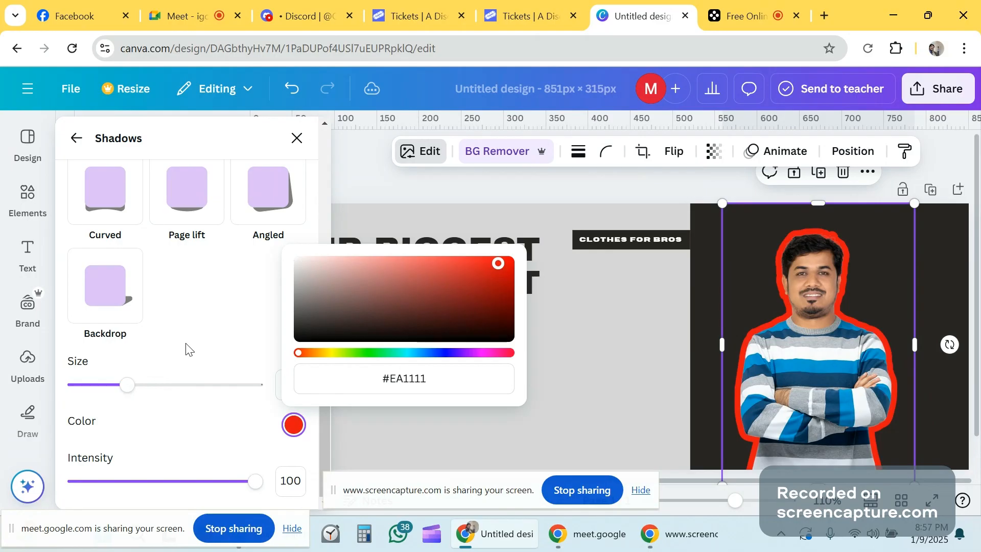
pyautogui.click(130, 388)
pyautogui.moveTo(129, 388); pyautogui.dragTo(86, 387)
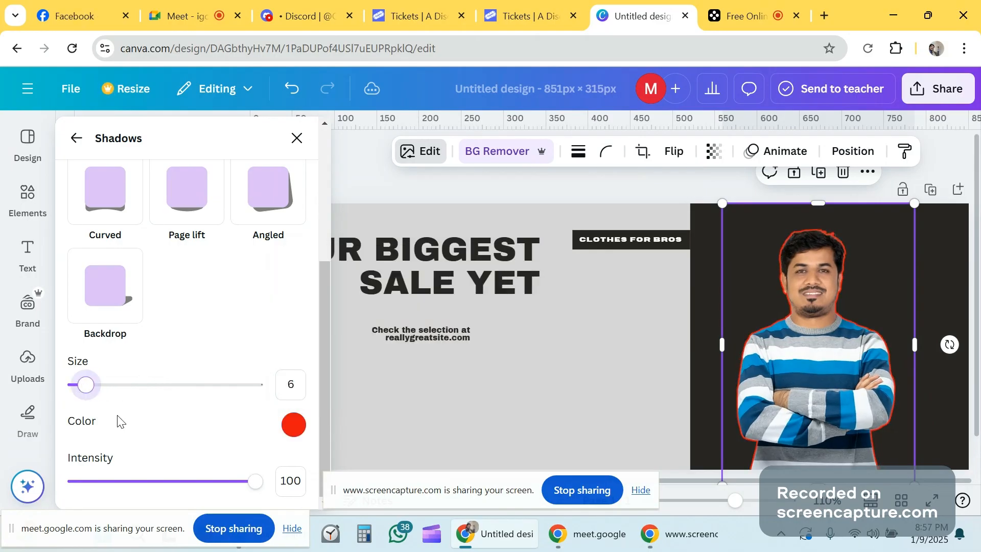
# - Switch the shadow style of the man's photo from Outline to Drop
pyautogui.scroll(1, 232, 368)
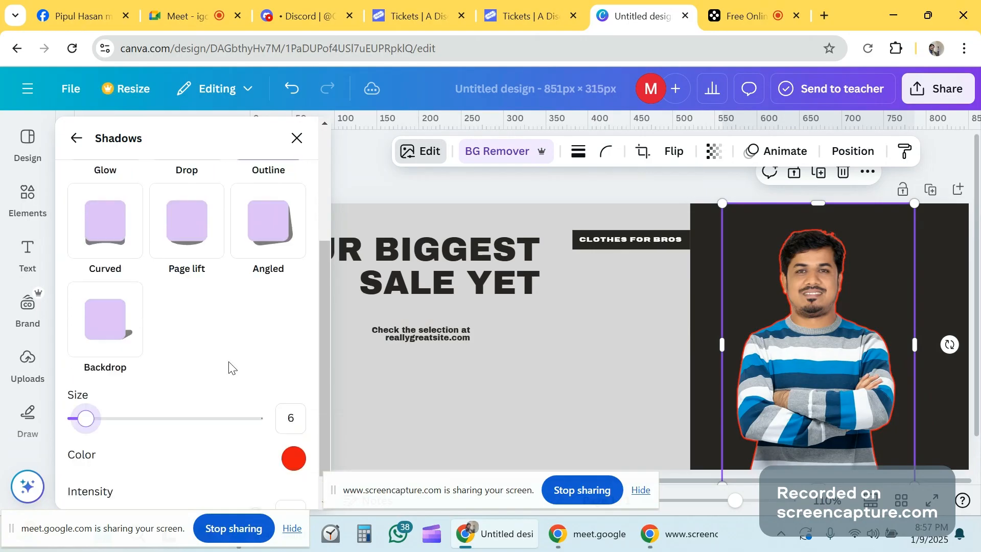
pyautogui.scroll(-1, 232, 368)
pyautogui.scroll(2, 229, 366)
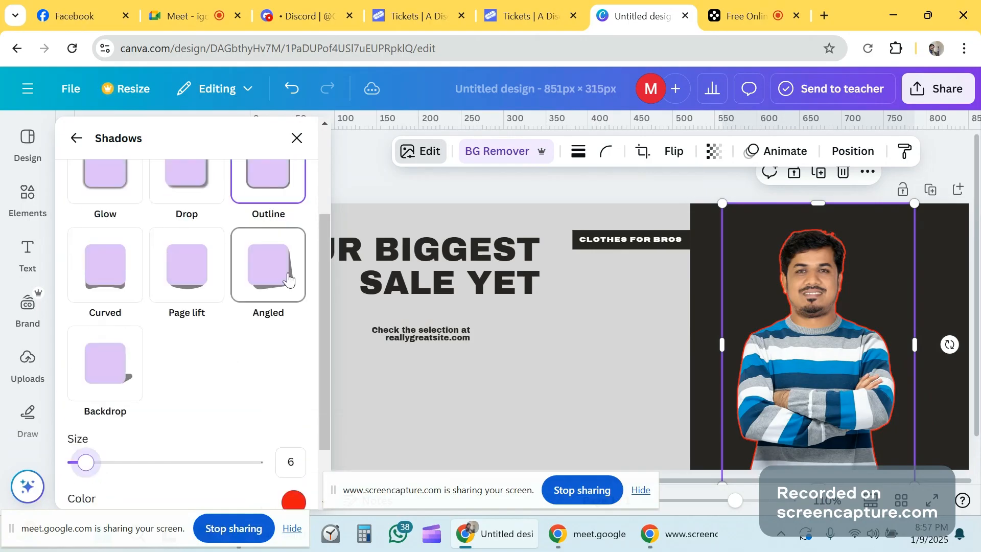
pyautogui.scroll(2, 289, 280)
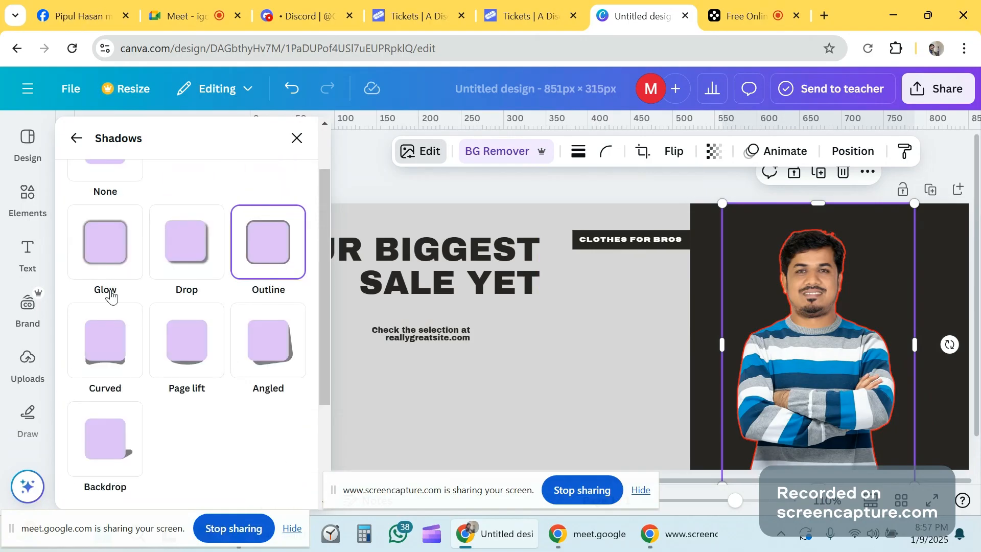
pyautogui.click(183, 262)
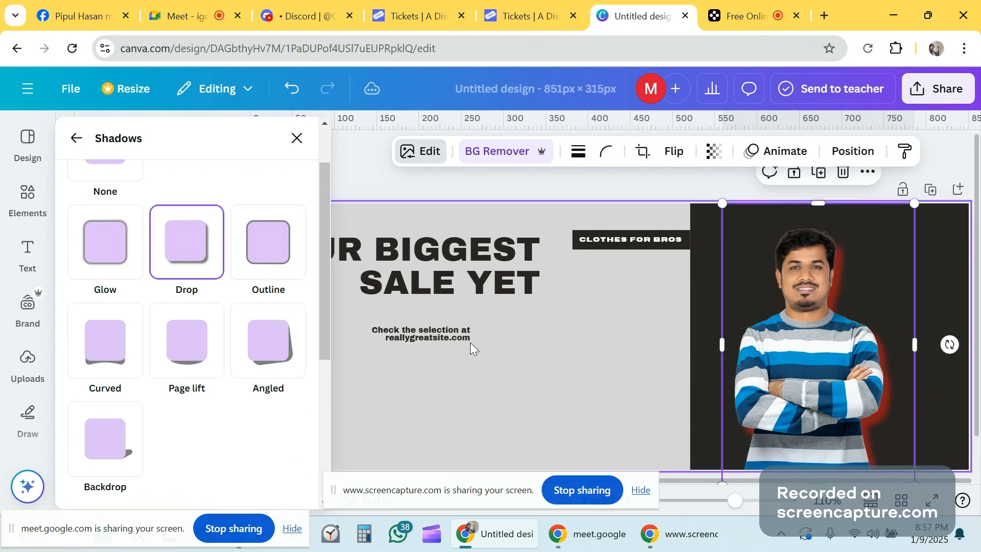
# - Change the drop shadow's color to light orange #F59354 and then to coral red #F55454
pyautogui.scroll(-1, 470, 342)
pyautogui.scroll(-4, 237, 442)
pyautogui.scroll(-2, 238, 442)
pyautogui.click(294, 425)
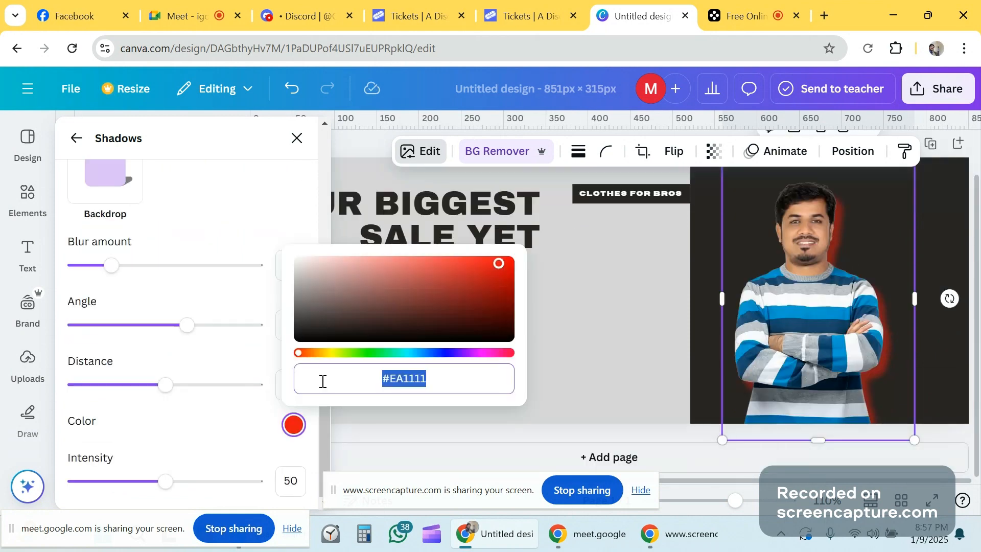
pyautogui.click(312, 352)
pyautogui.moveTo(510, 269); pyautogui.dragTo(439, 262)
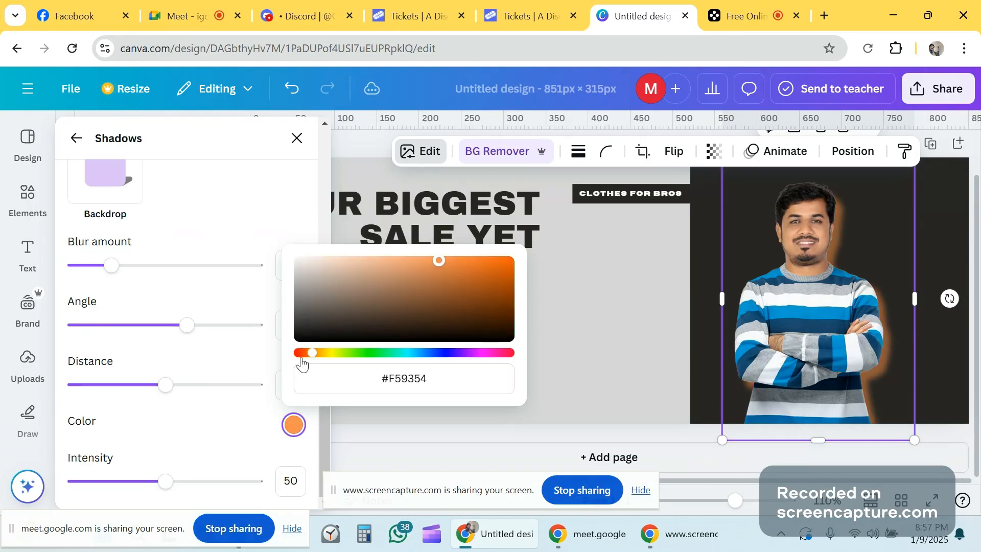
pyautogui.click(302, 354)
pyautogui.click(298, 354)
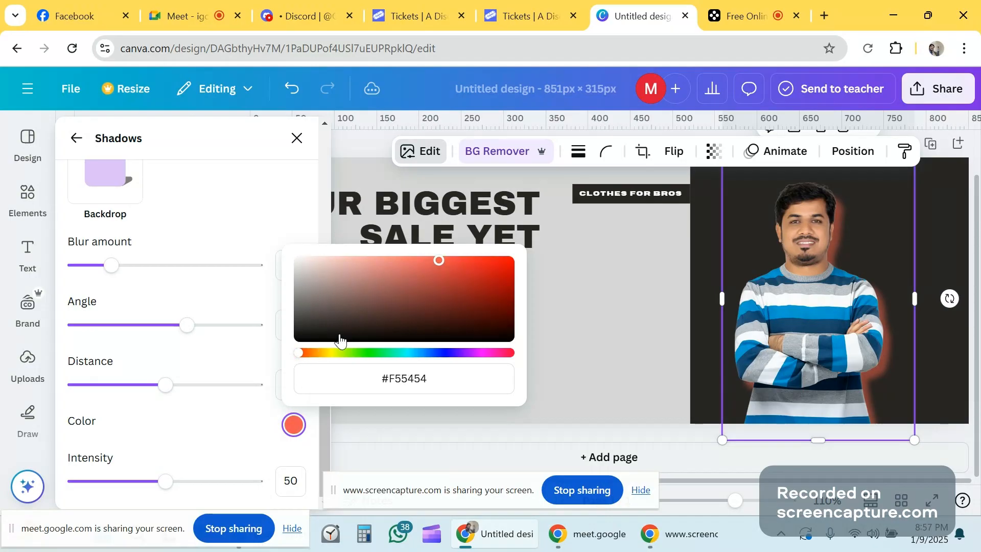
# - Try a drop shadow blur of 39, set it to 0 and color the shadow orange #FA7406
pyautogui.click(146, 265)
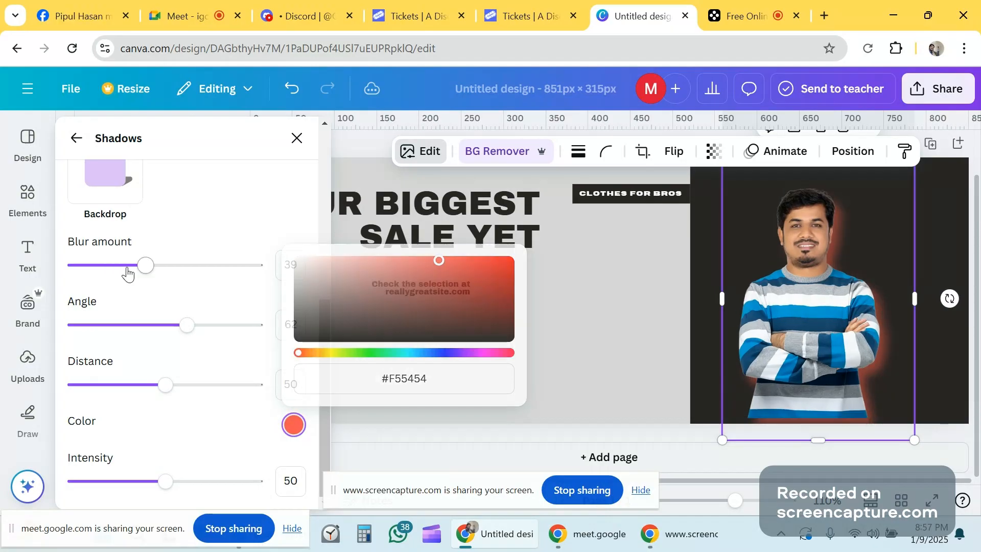
pyautogui.moveTo(147, 265); pyautogui.dragTo(34, 288)
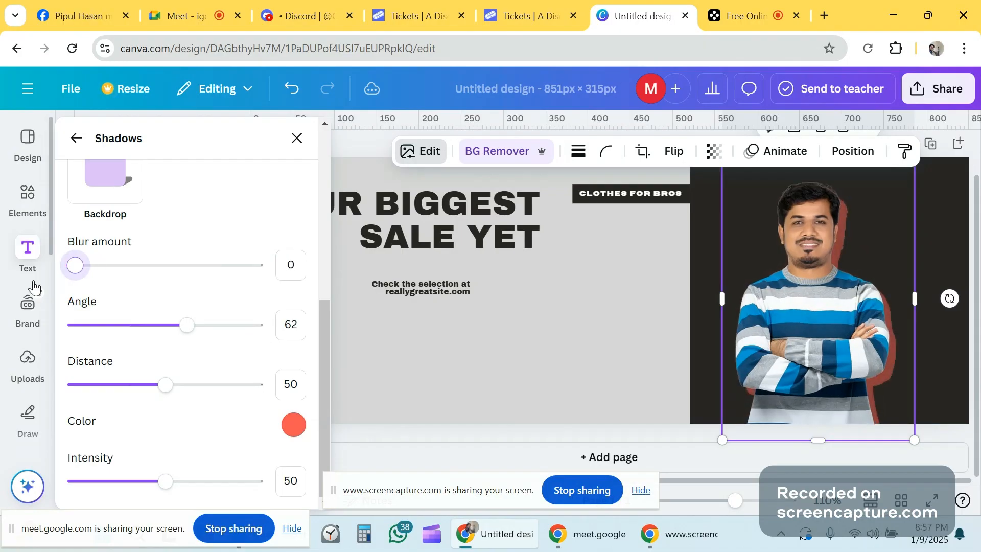
pyautogui.click(295, 429)
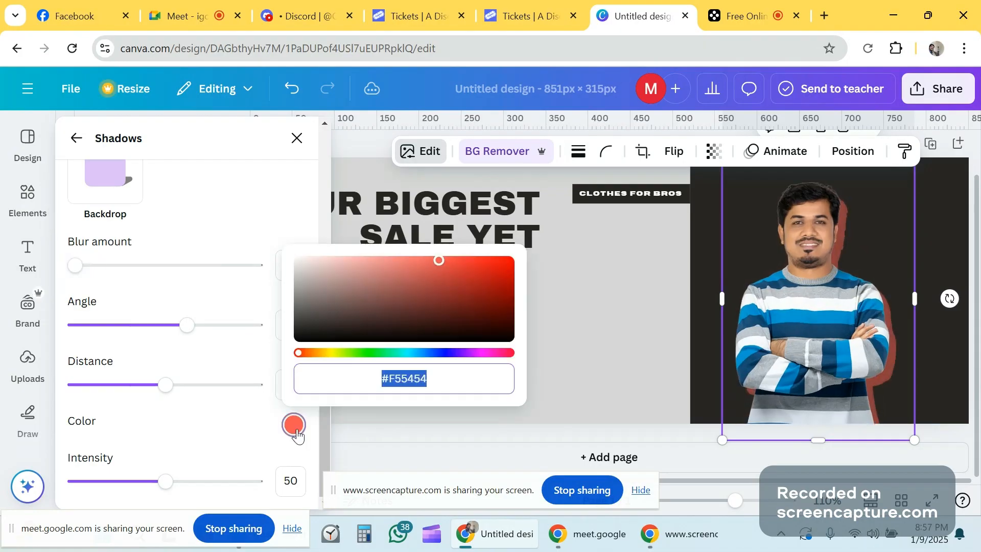
pyautogui.click(315, 352)
pyautogui.click(508, 262)
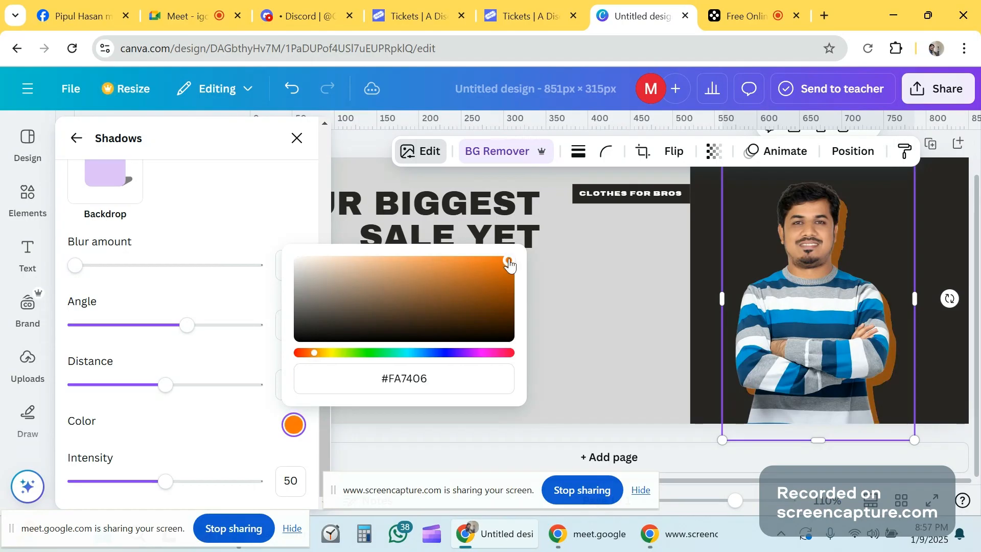
# - Compare shadow colors #FA3206, #FA4922, #FA2D11 and #FA9D11, and set the shadow to orange #FA5711
pyautogui.click(305, 352)
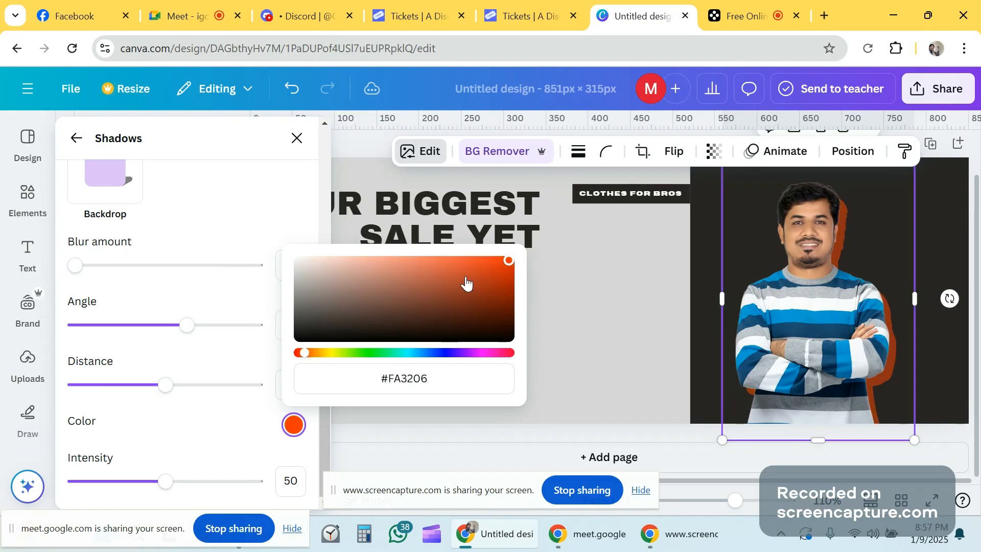
pyautogui.click(497, 266)
pyautogui.click(485, 261)
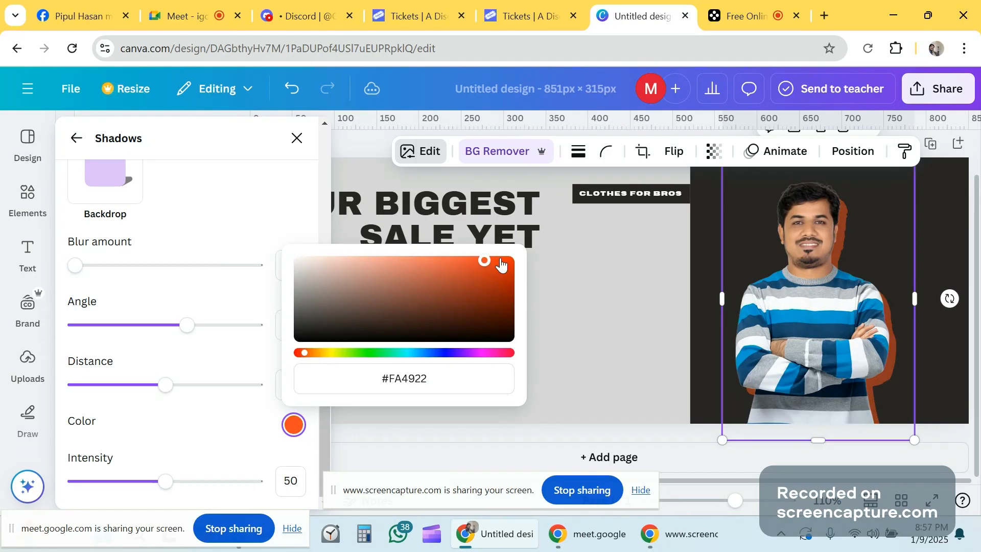
pyautogui.click(500, 260)
pyautogui.click(301, 353)
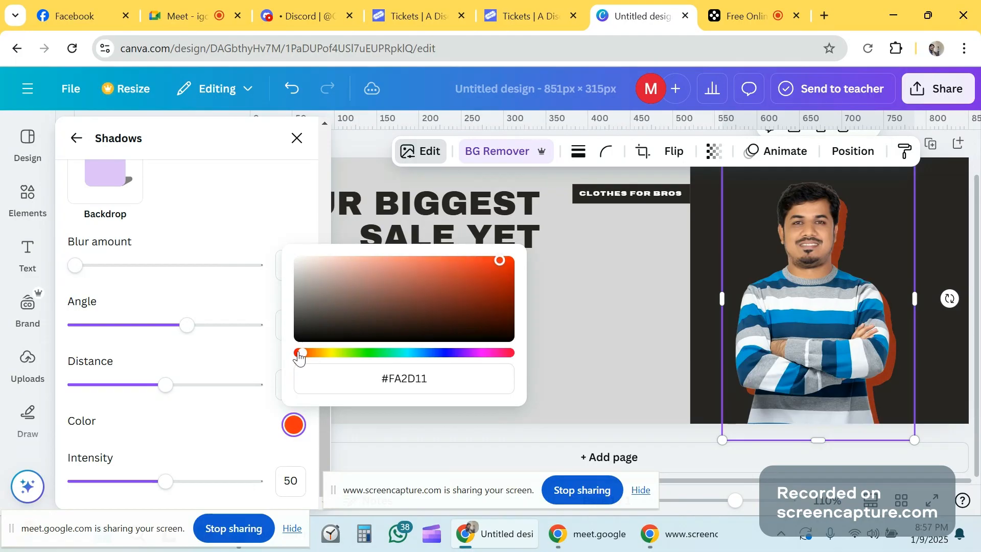
pyautogui.click(299, 352)
pyautogui.click(319, 353)
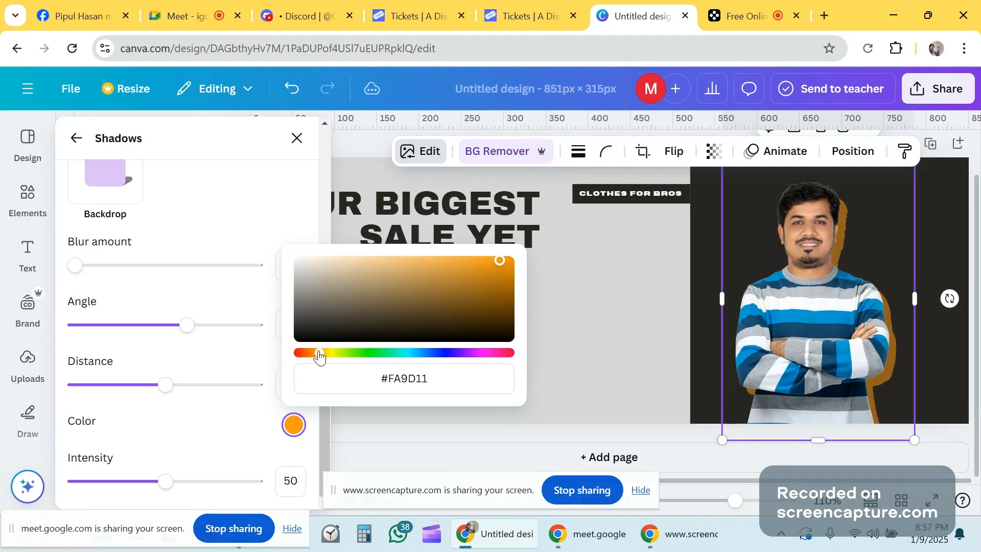
pyautogui.moveTo(319, 353); pyautogui.dragTo(309, 352)
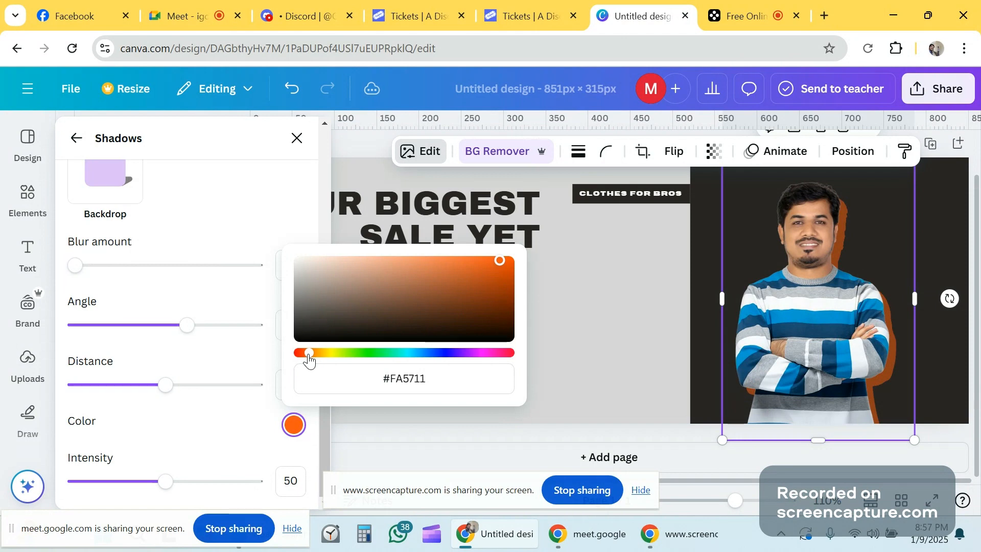
# - Try a shadow angle of 45, set the angle to 76 and reduce the shadow distance to 16
pyautogui.click(217, 250)
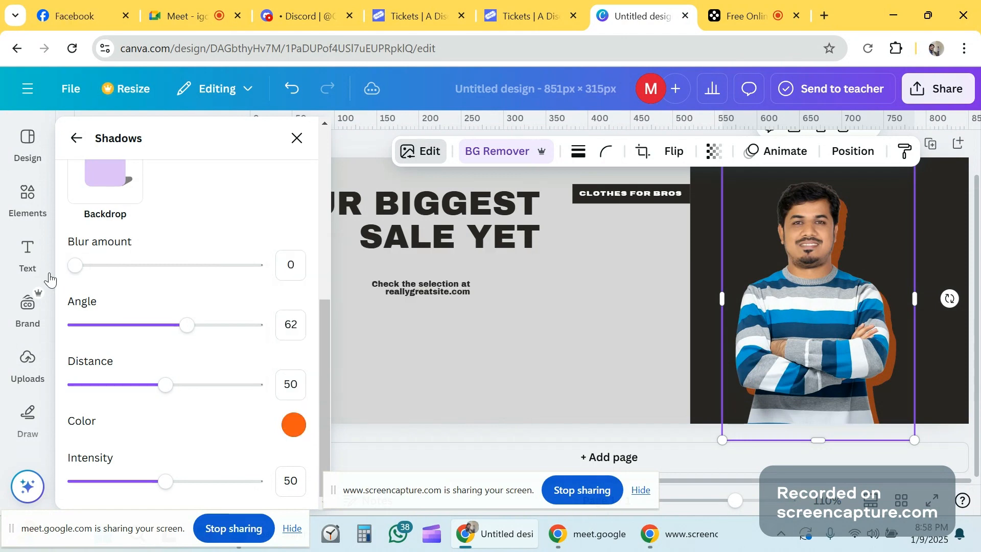
pyautogui.click(157, 325)
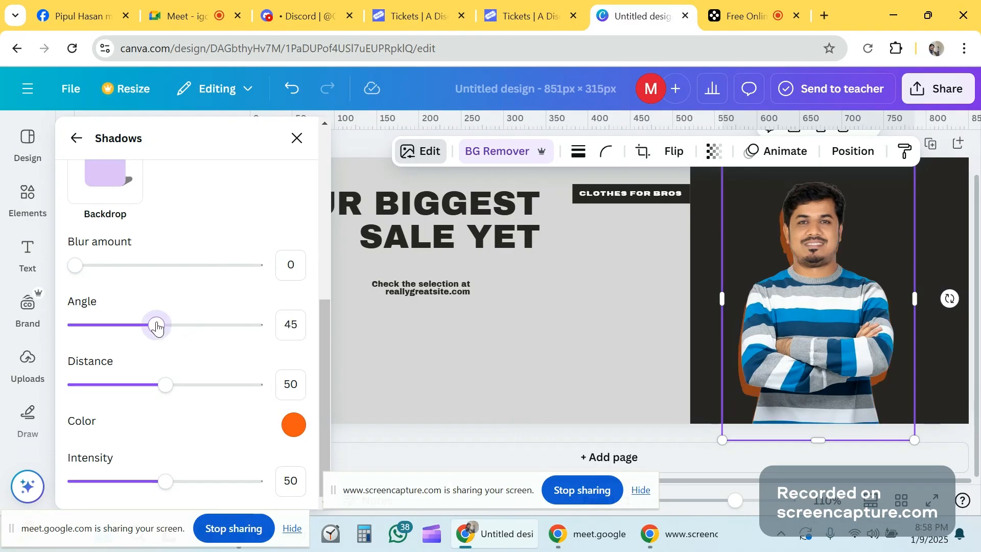
pyautogui.moveTo(151, 325); pyautogui.dragTo(214, 368)
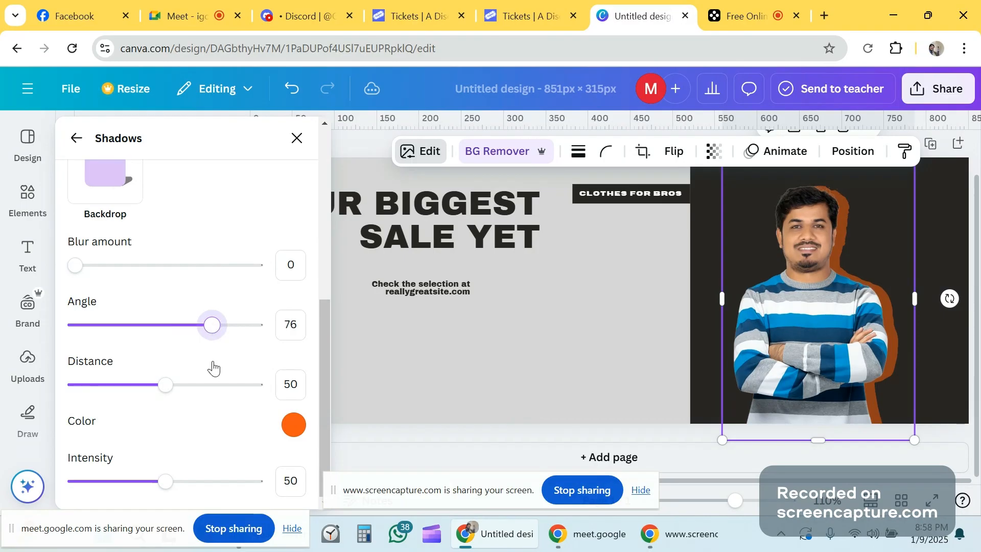
pyautogui.moveTo(163, 394); pyautogui.dragTo(104, 395)
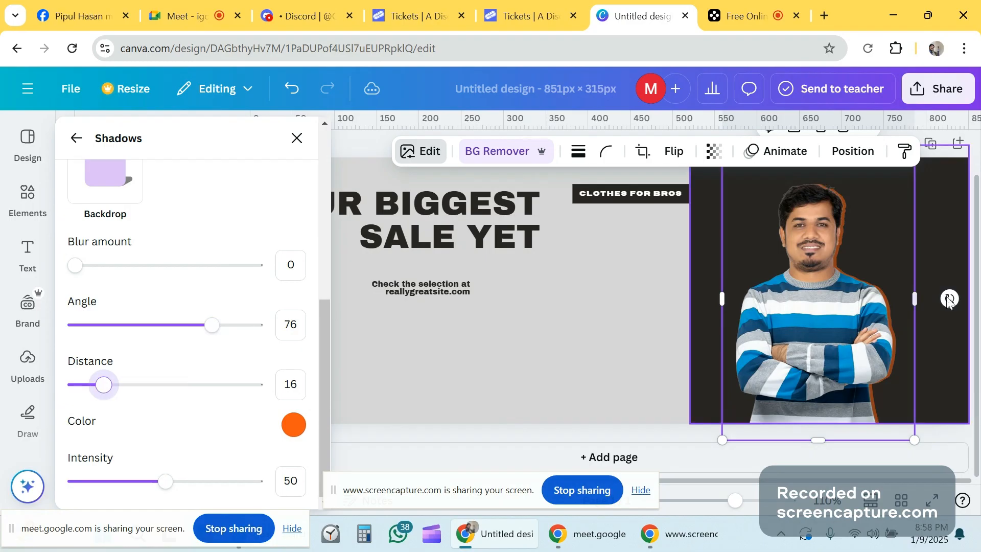
# - Try bright orange #FE530A and off-white #FFFAF7 as the photo's shadow color
pyautogui.click(292, 425)
pyautogui.moveTo(483, 274); pyautogui.dragTo(506, 261)
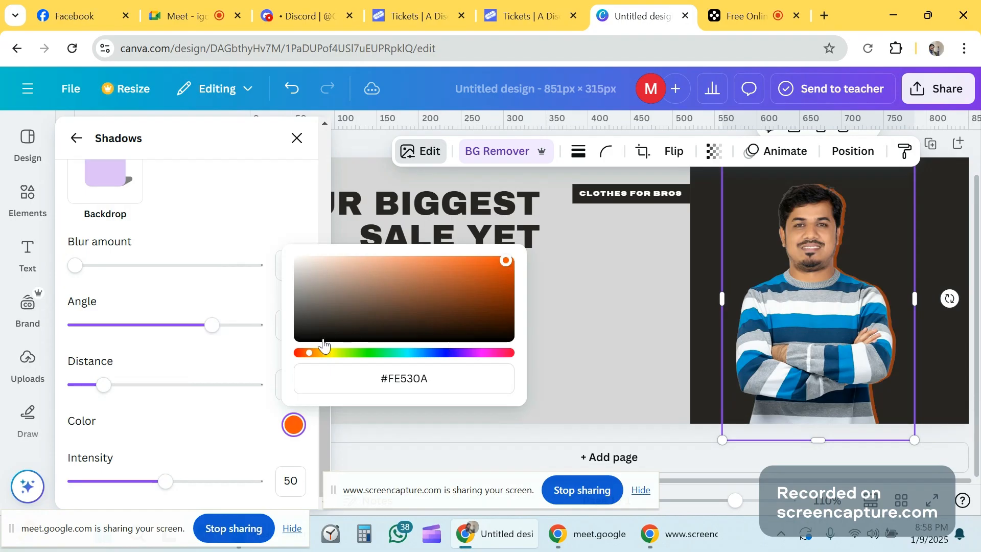
pyautogui.click(300, 261)
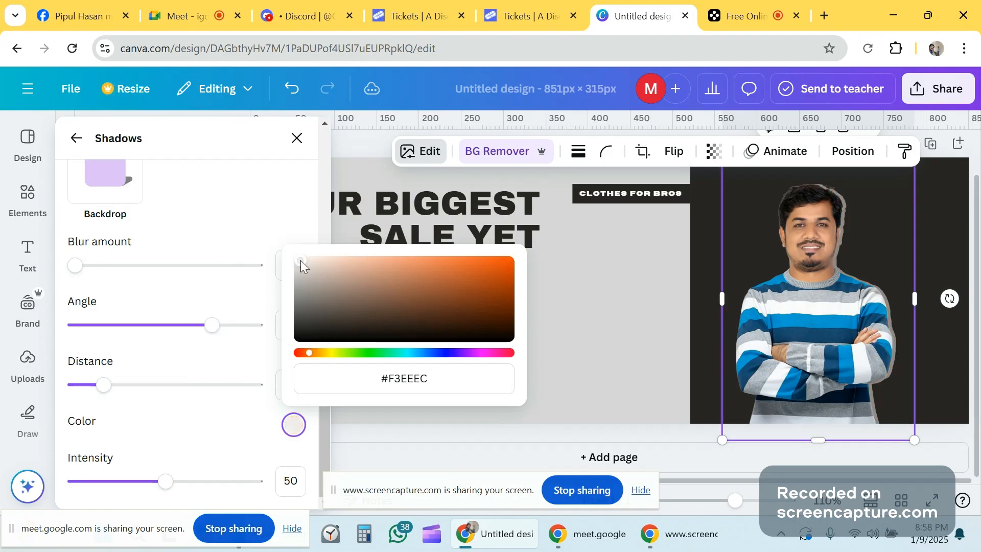
pyautogui.moveTo(300, 261); pyautogui.dragTo(300, 251)
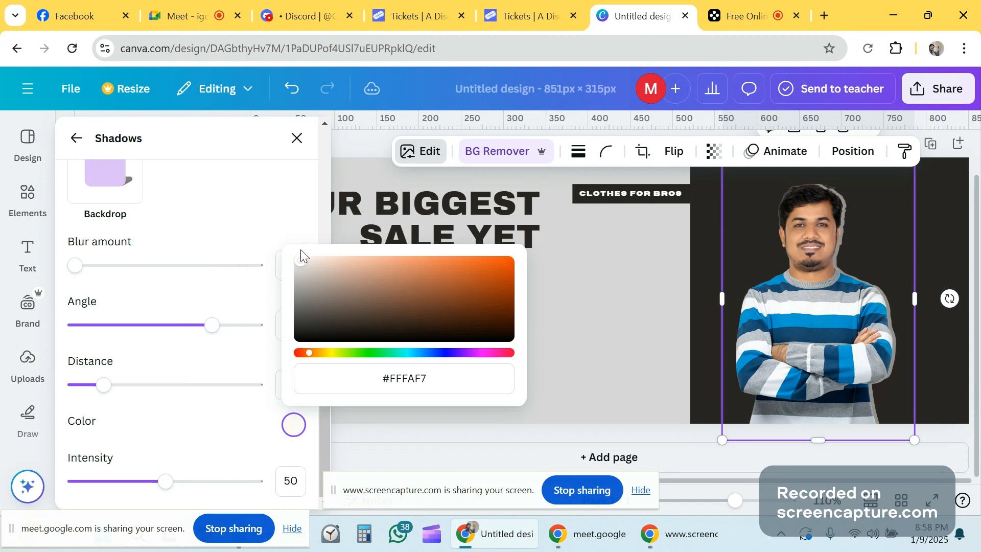
pyautogui.click(215, 304)
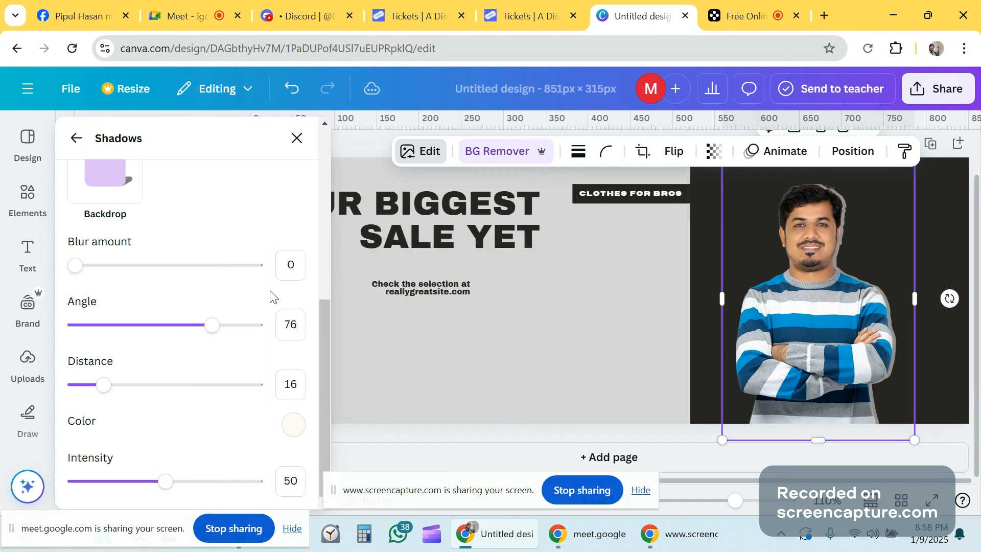
# - Try orange #F1640F, pale gray #F1EBEA and pale yellow #F1EEBB as the photo's shadow color
pyautogui.click(304, 425)
pyautogui.click(500, 261)
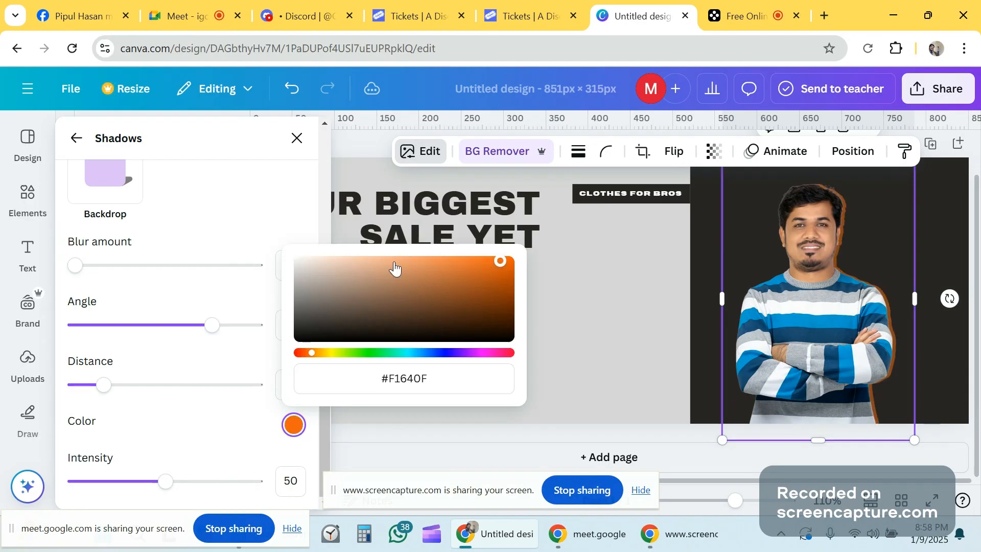
pyautogui.click(301, 262)
pyautogui.click(305, 352)
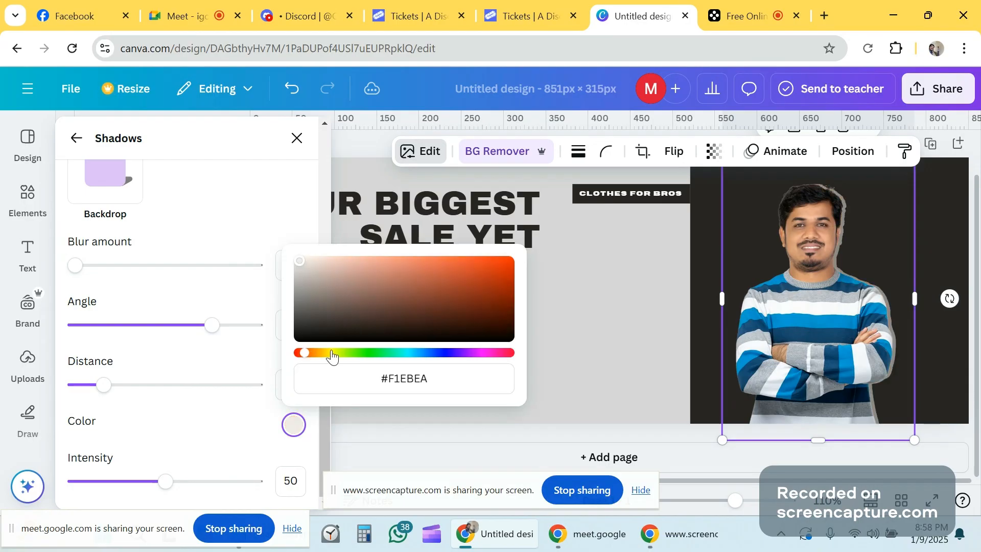
pyautogui.click(332, 353)
pyautogui.click(499, 306)
pyautogui.moveTo(499, 306); pyautogui.dragTo(336, 267)
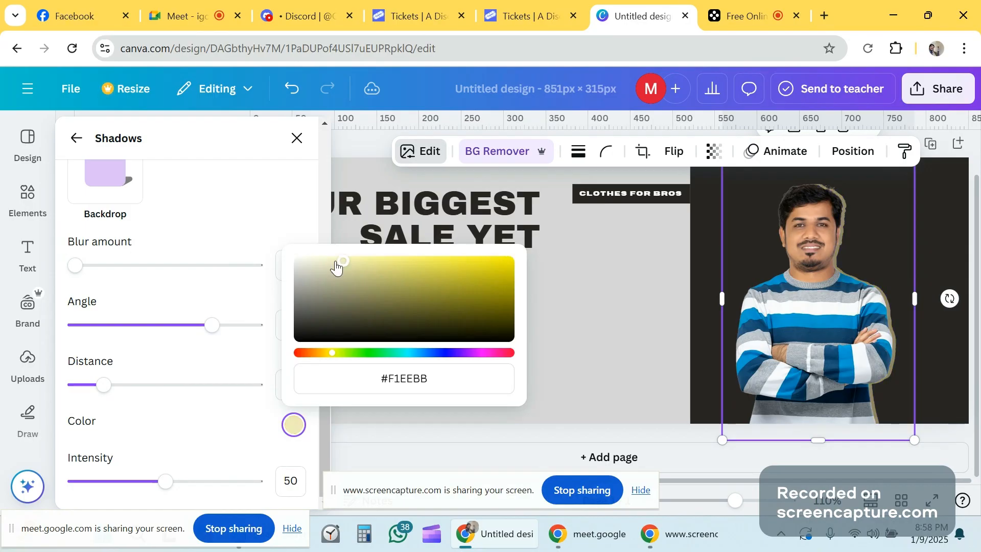
# - Try near-white #FFF9F9 and reds #FE2C2C and #FE0E0E for the shadow, and change its color to red #F50000
pyautogui.click(299, 261)
pyautogui.click(331, 353)
pyautogui.moveTo(331, 353); pyautogui.dragTo(289, 284)
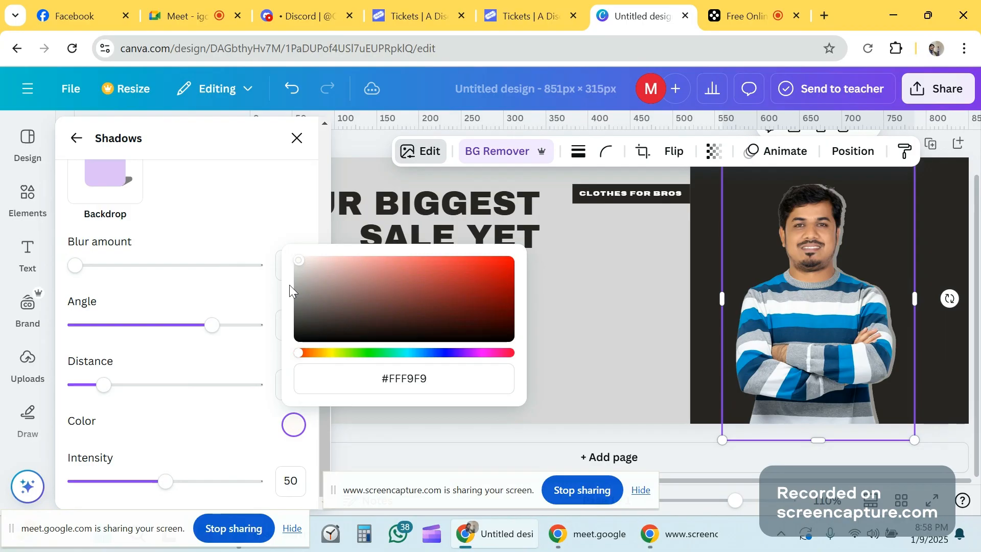
pyautogui.click(331, 260)
pyautogui.click(478, 262)
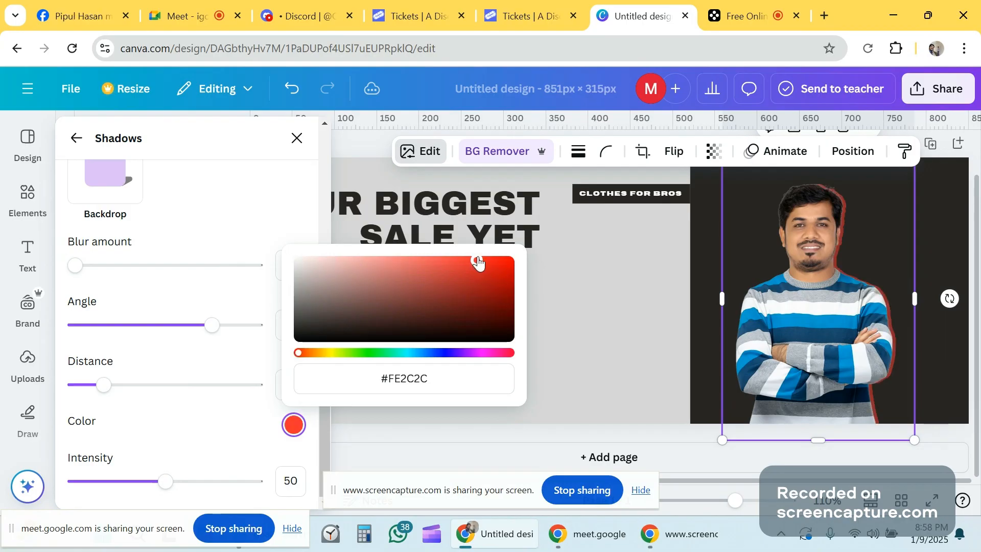
pyautogui.click(503, 262)
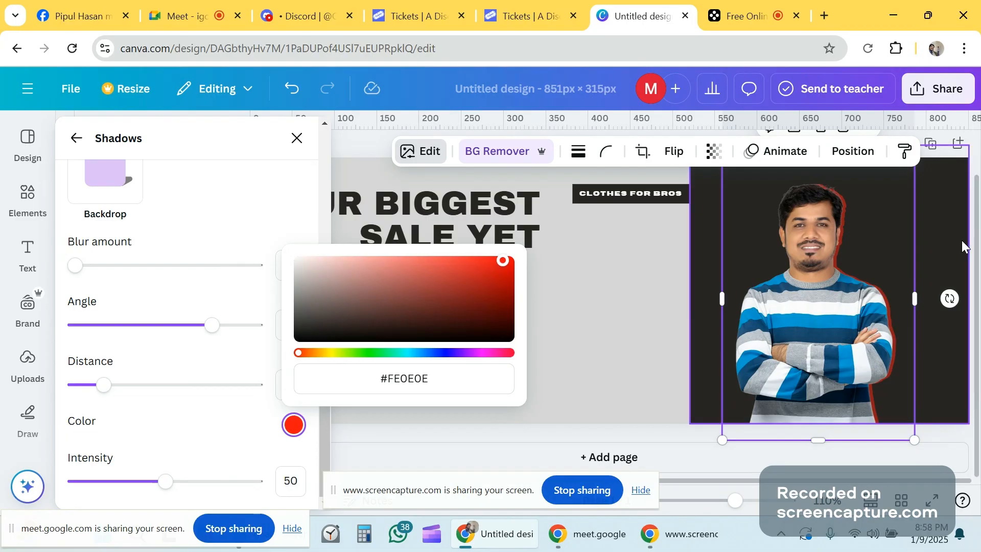
pyautogui.moveTo(505, 259); pyautogui.dragTo(516, 257)
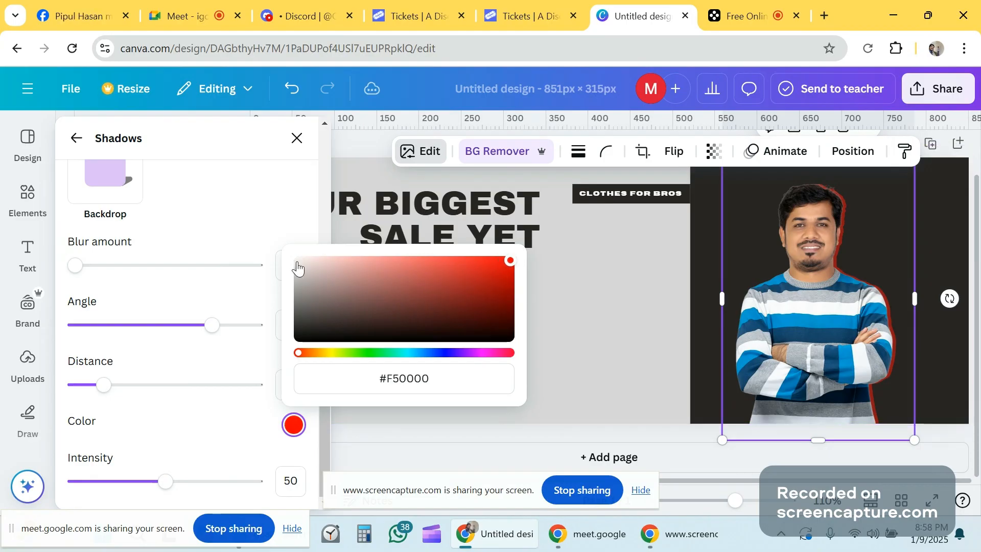
# - Try a shadow blur of 75 and an angle of 18, and set the blur to 0 and the angle to 74
pyautogui.click(210, 266)
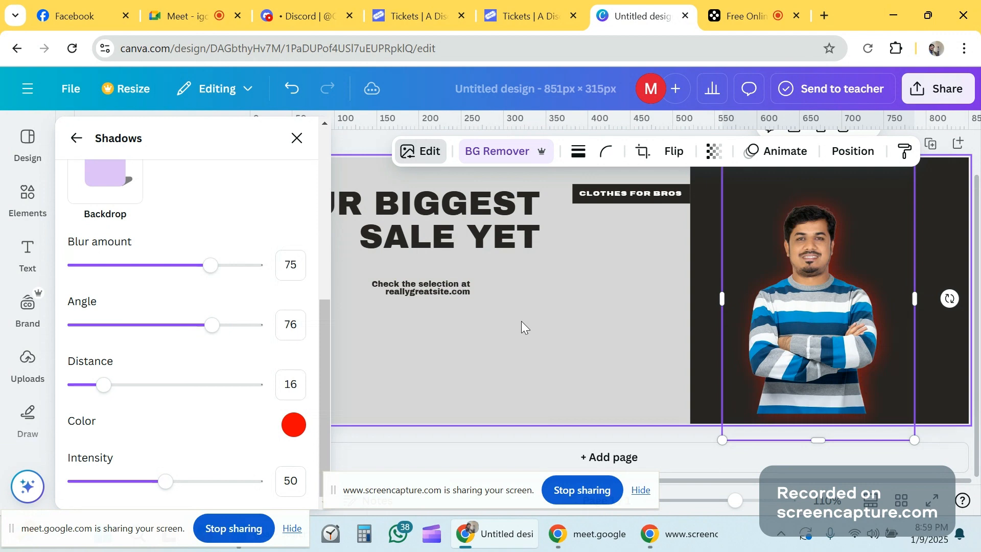
pyautogui.moveTo(214, 274); pyautogui.dragTo(73, 271)
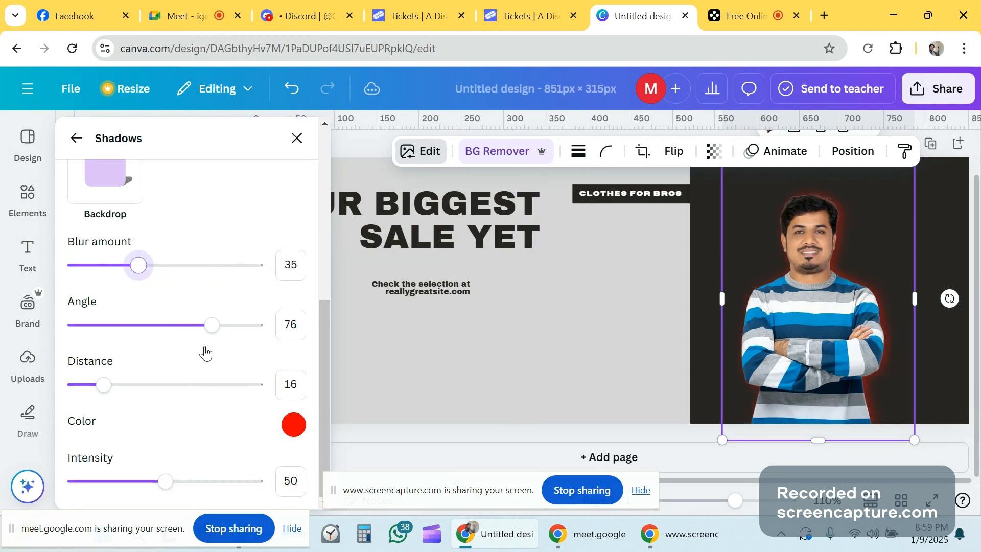
pyautogui.moveTo(191, 329); pyautogui.dragTo(106, 328)
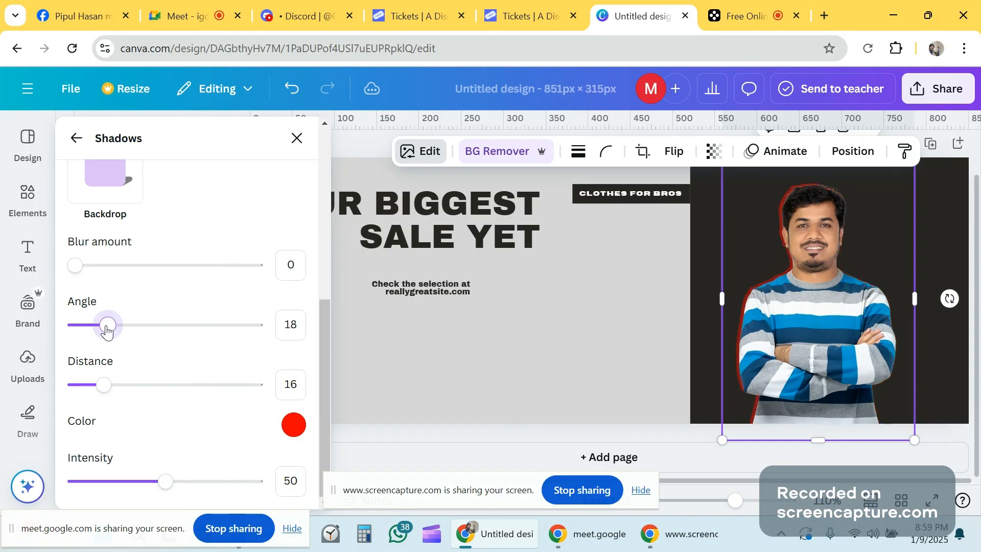
pyautogui.moveTo(99, 335); pyautogui.dragTo(211, 332)
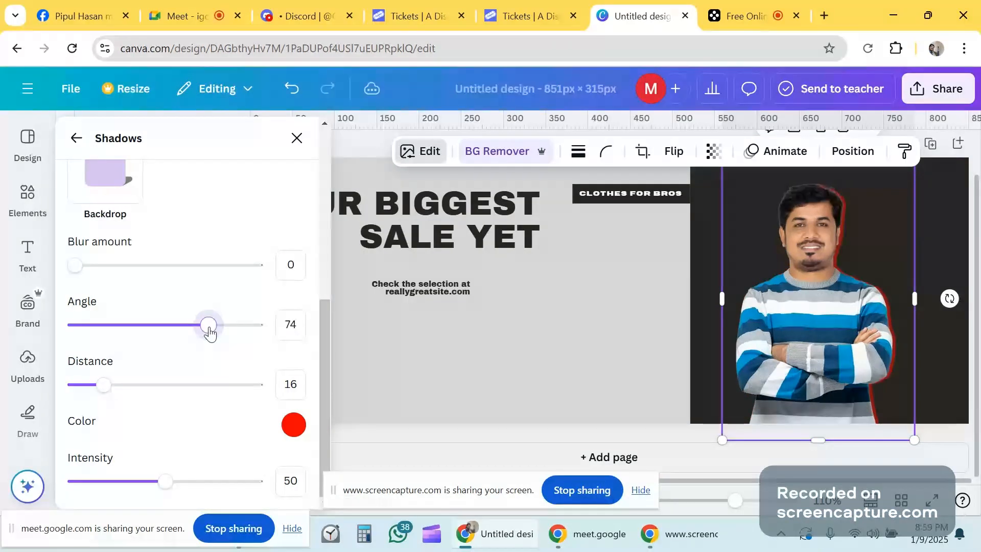
# - Move the man's photo left and slightly up, to the left edge of the dark panel
pyautogui.scroll(1, 861, 306)
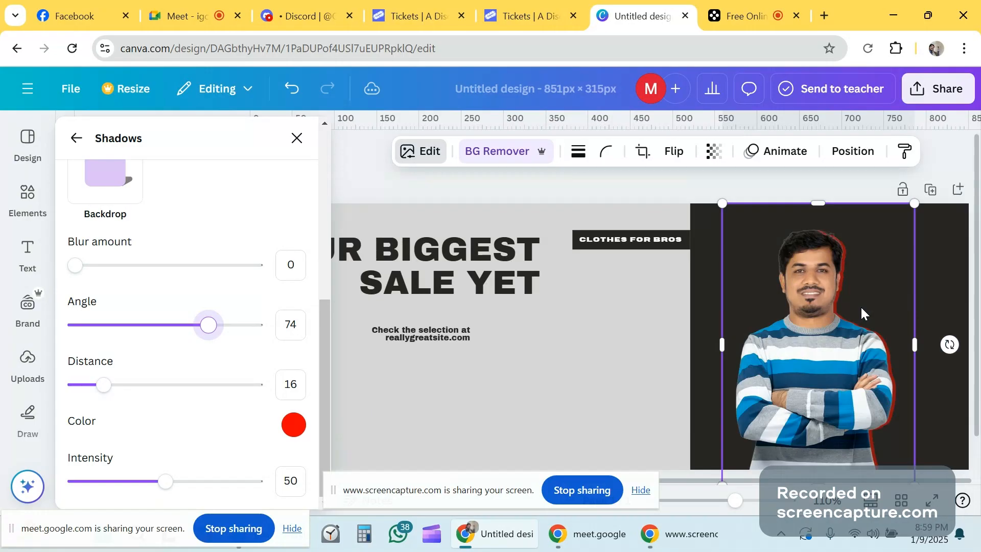
pyautogui.scroll(-1, 857, 278)
pyautogui.scroll(1, 851, 275)
pyautogui.moveTo(734, 497); pyautogui.dragTo(754, 500)
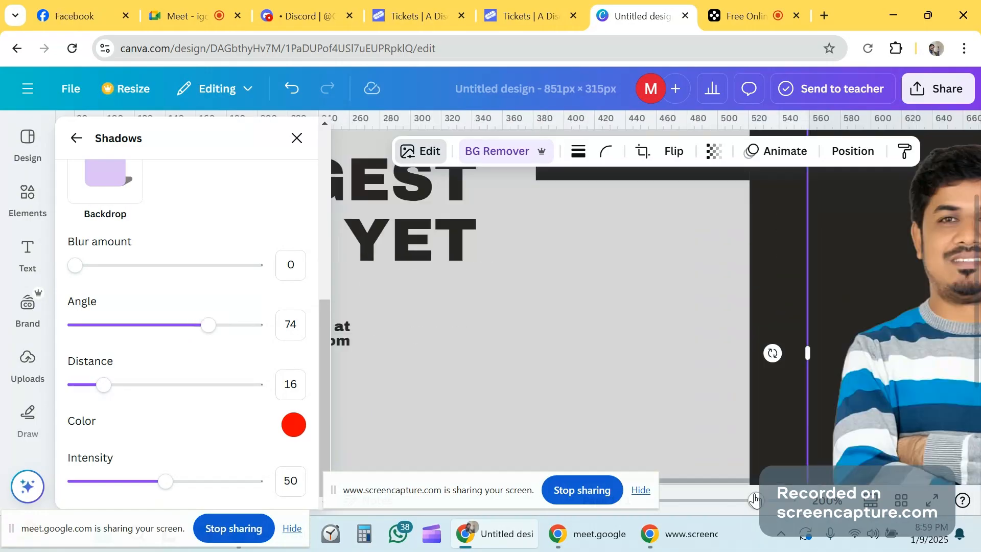
pyautogui.moveTo(948, 369); pyautogui.dragTo(876, 339)
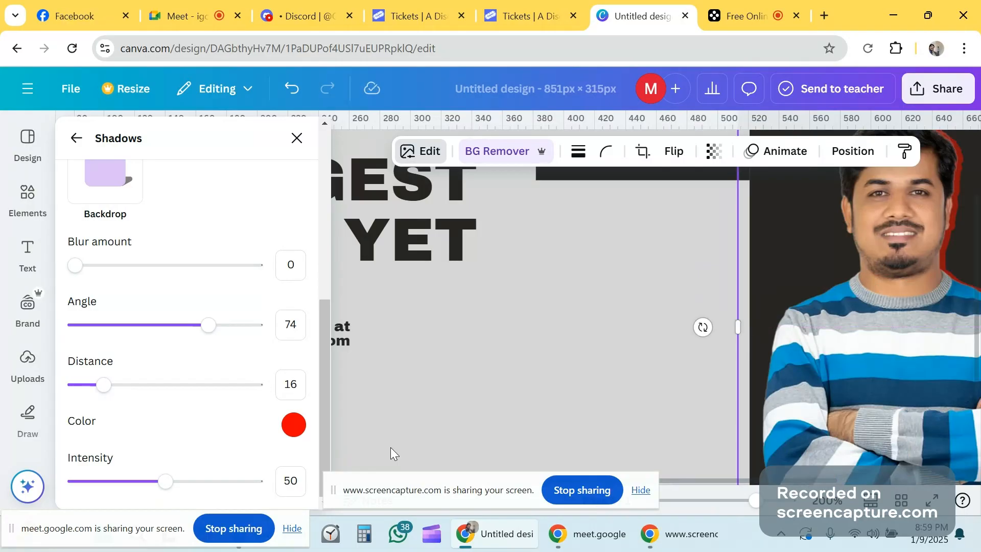
pyautogui.moveTo(636, 505)
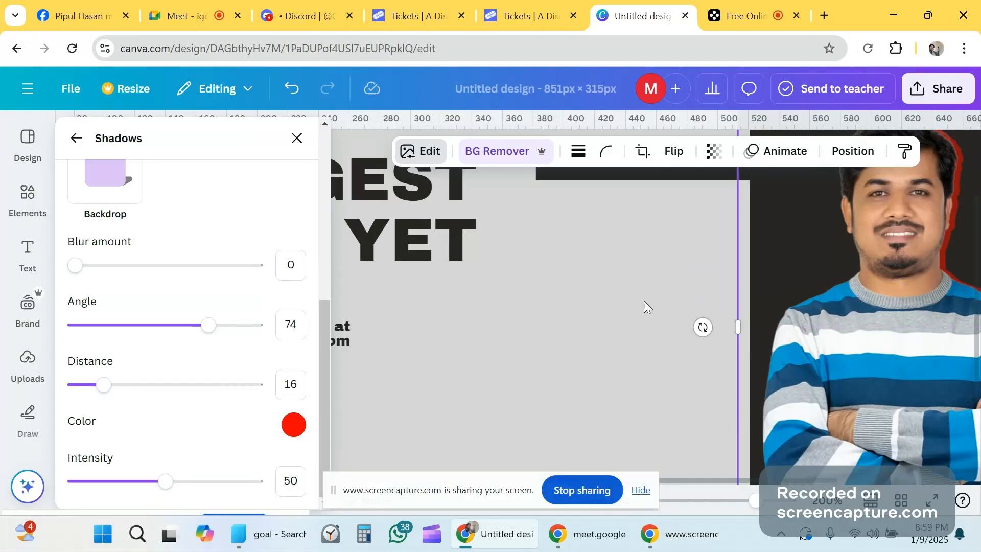
pyautogui.click(644, 301)
pyautogui.click(689, 507)
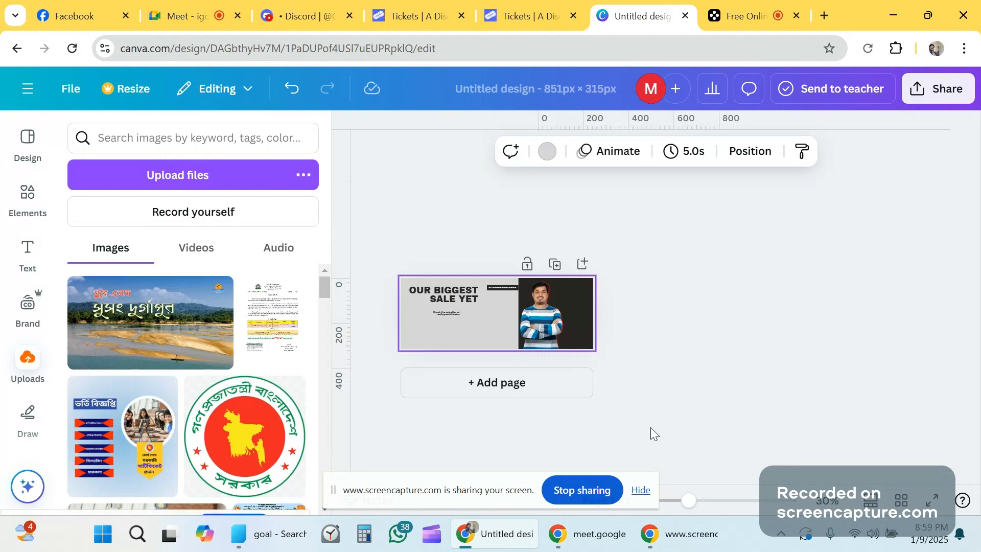
pyautogui.click(729, 503)
# - Reopen the shadow settings of the man's photo, try colors #F11A1A, #FEFCFC and #440F0F, and set the shadow to light gray #E1DDDD
pyautogui.click(802, 300)
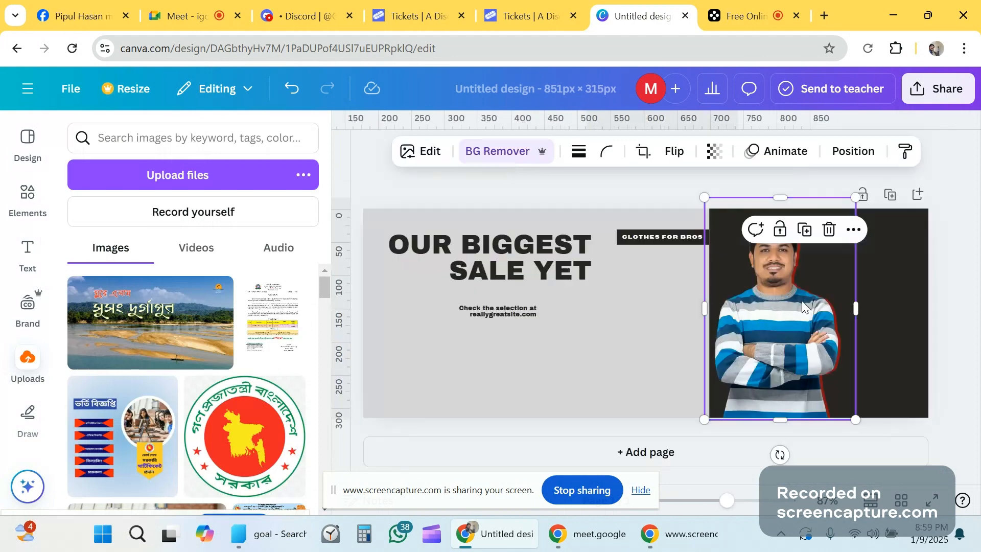
pyautogui.click(431, 152)
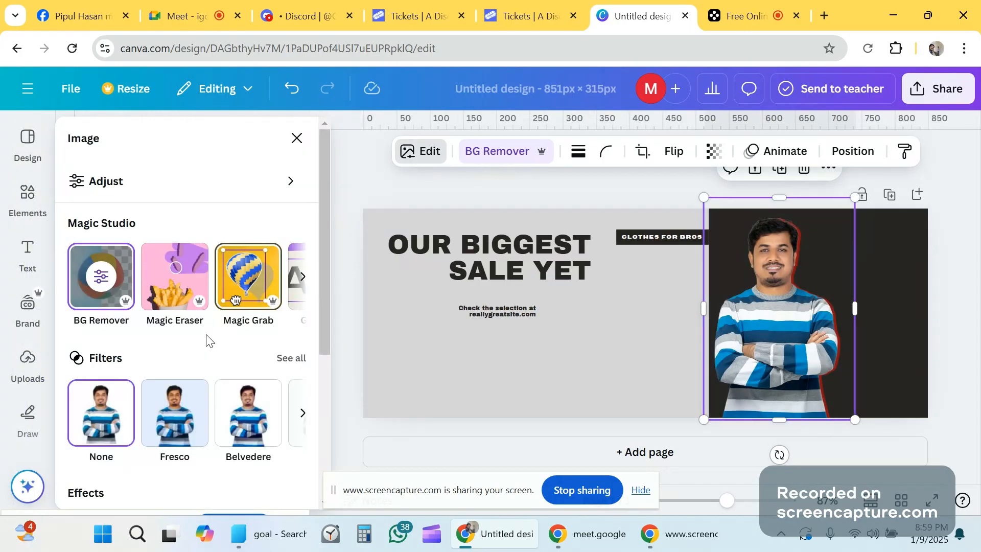
pyautogui.scroll(-3, 118, 404)
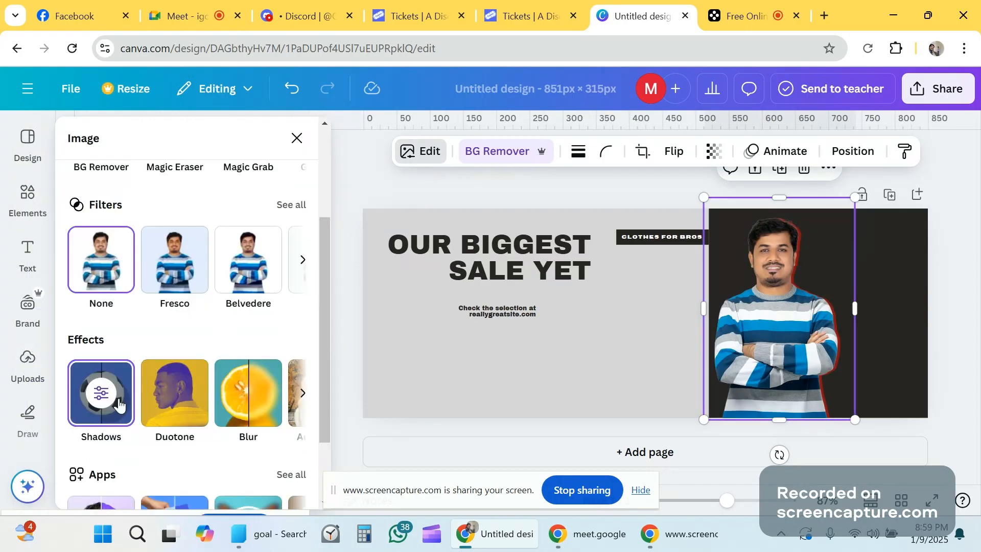
pyautogui.click(118, 404)
pyautogui.scroll(-4, 153, 383)
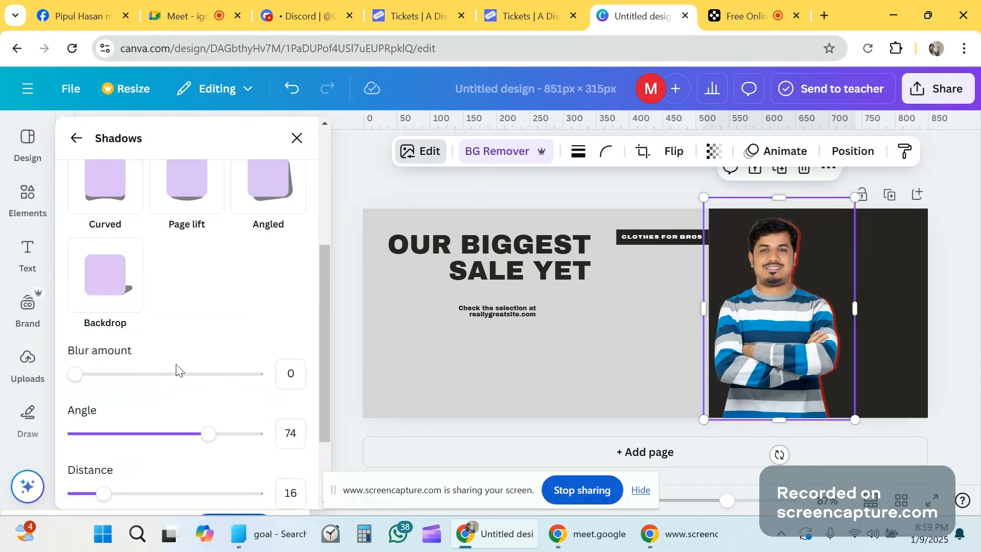
pyautogui.scroll(-2, 177, 369)
pyautogui.click(289, 431)
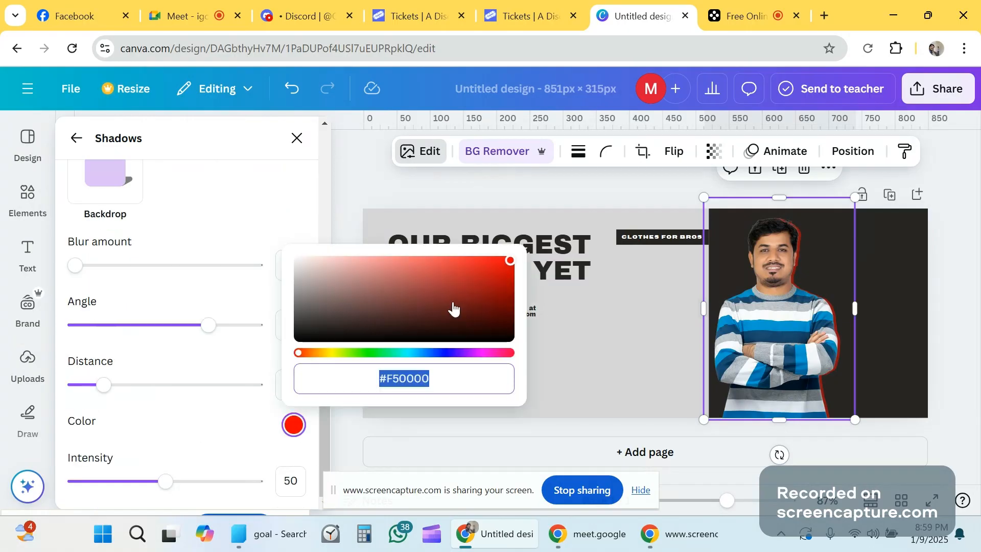
pyautogui.click(510, 260)
pyautogui.moveTo(510, 261); pyautogui.dragTo(491, 261)
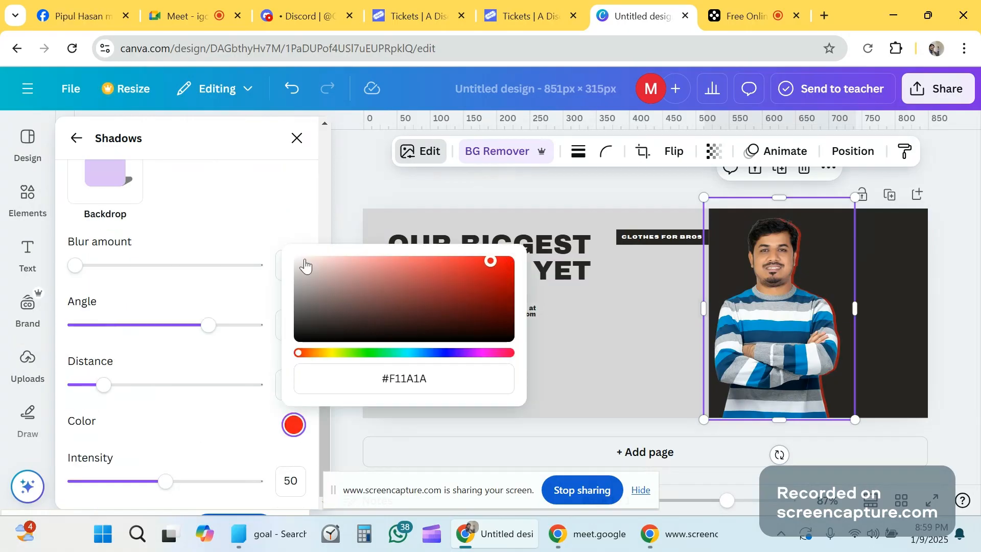
pyautogui.moveTo(305, 266); pyautogui.dragTo(298, 263)
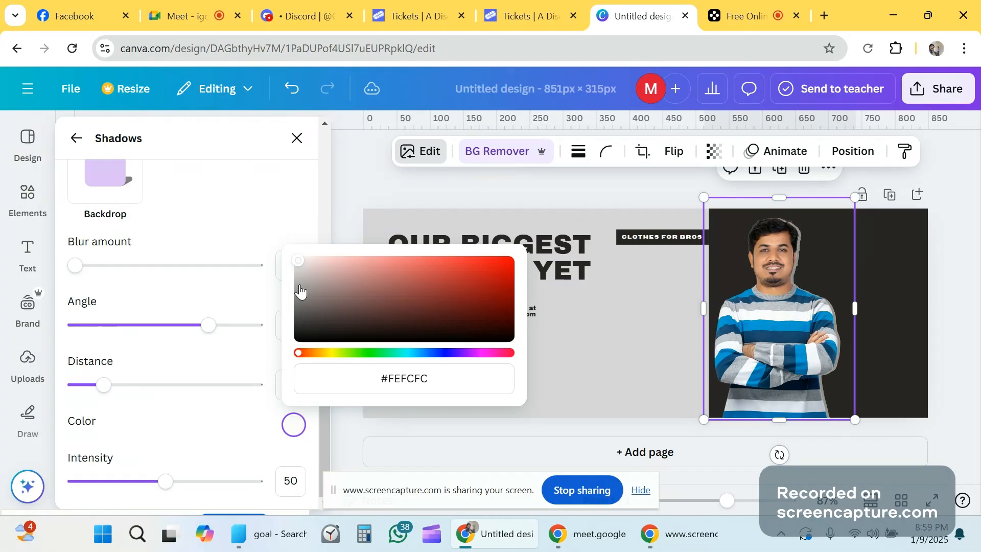
pyautogui.click(339, 269)
pyautogui.click(464, 320)
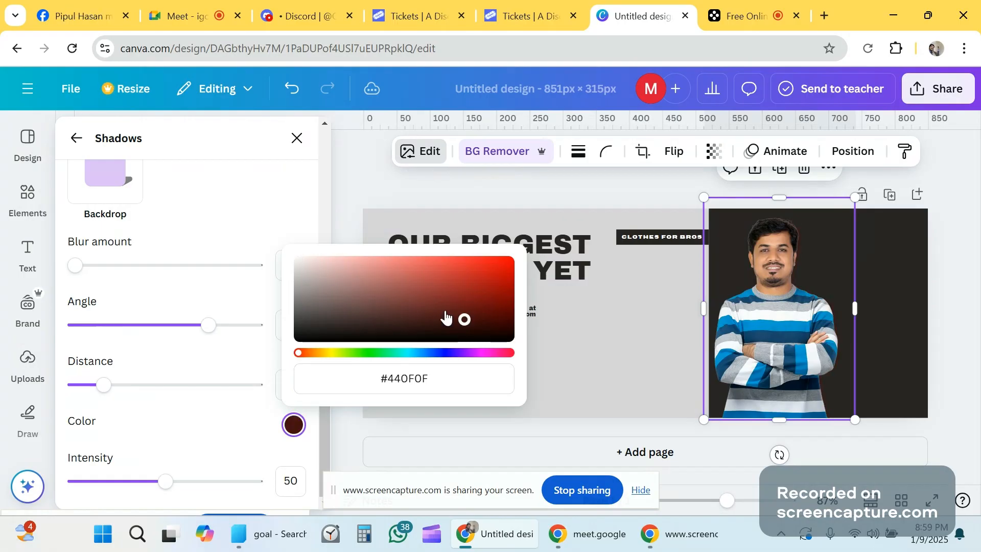
pyautogui.click(298, 266)
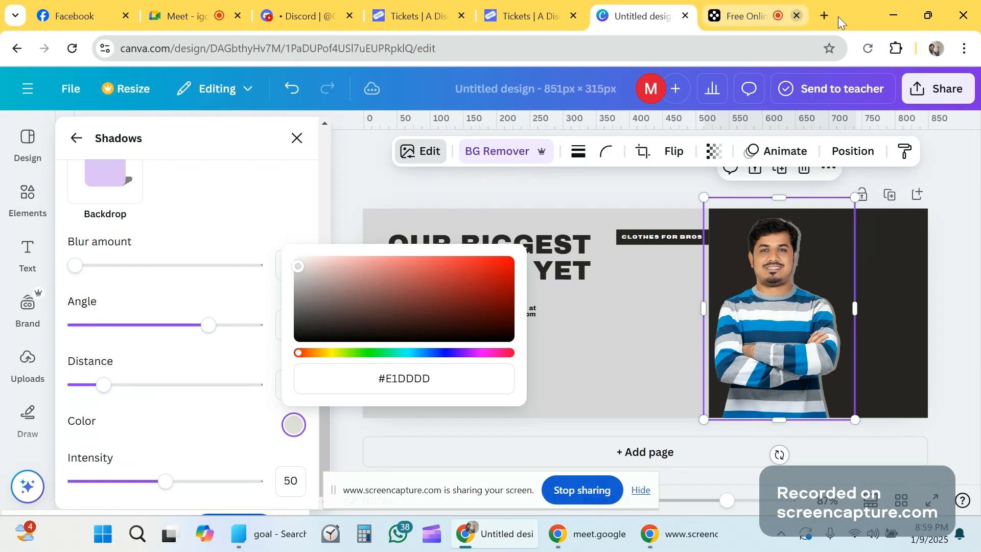
# - Search Google for white in a new browser tab
pyautogui.hotkey('ctrl', 't')
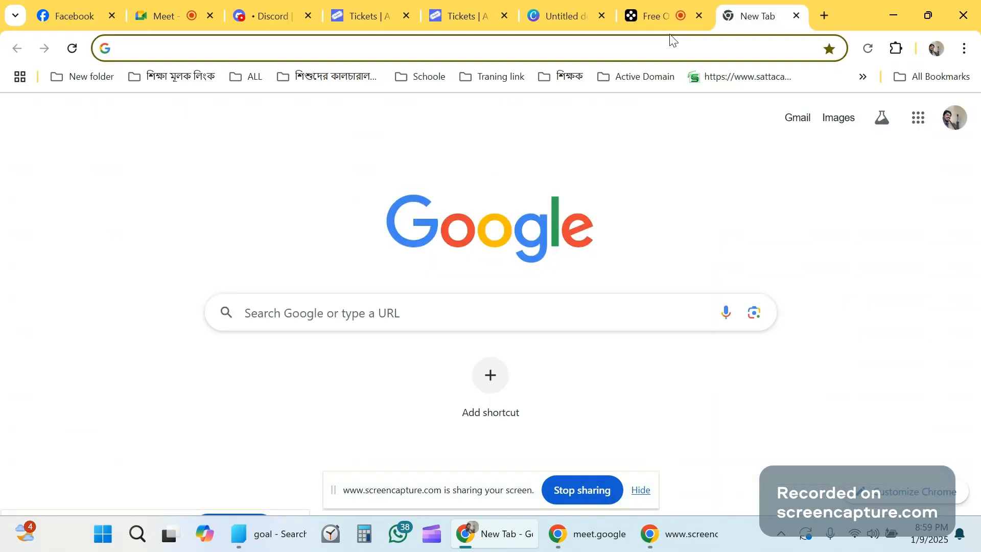
pyautogui.write('যিবহ')
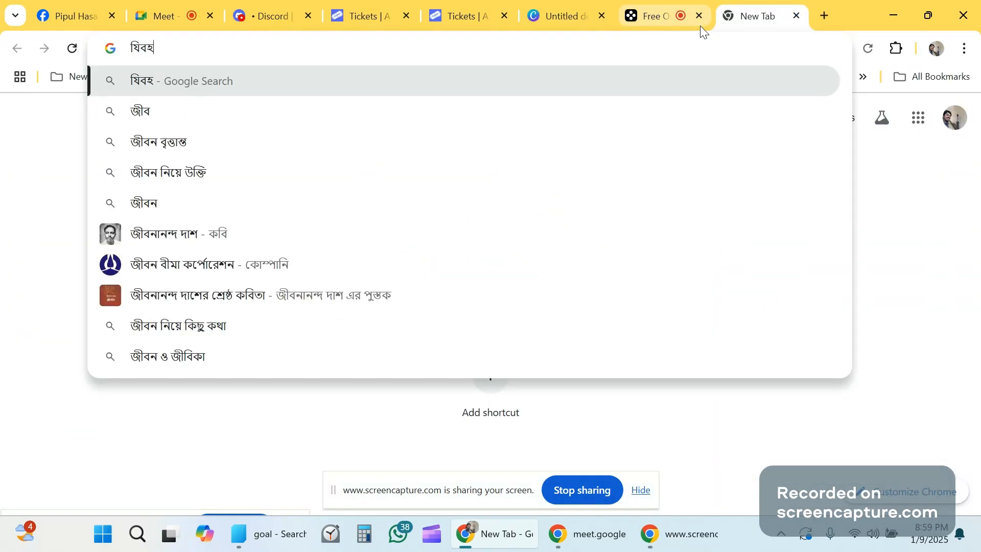
pyautogui.write('টড')
pyautogui.press('Escape')
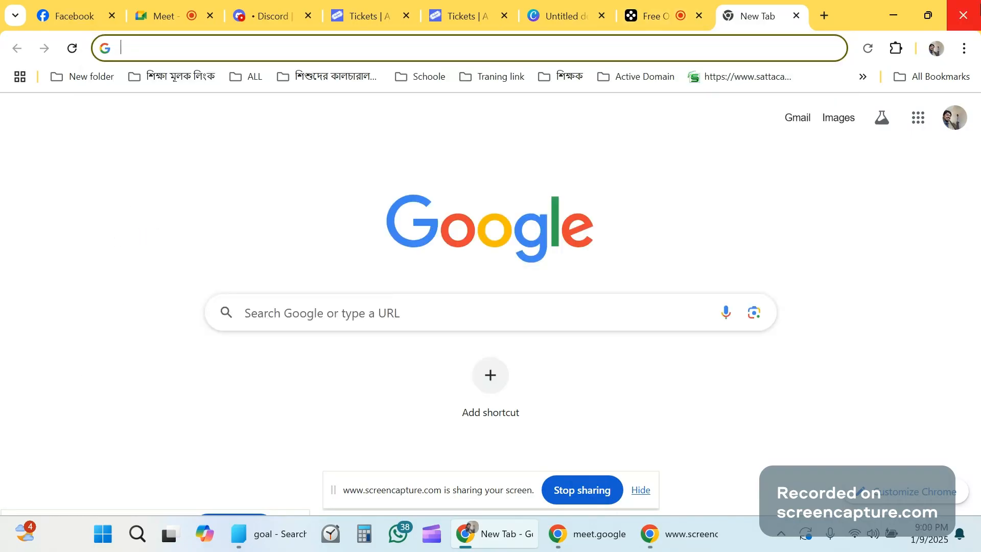
pyautogui.write('W')
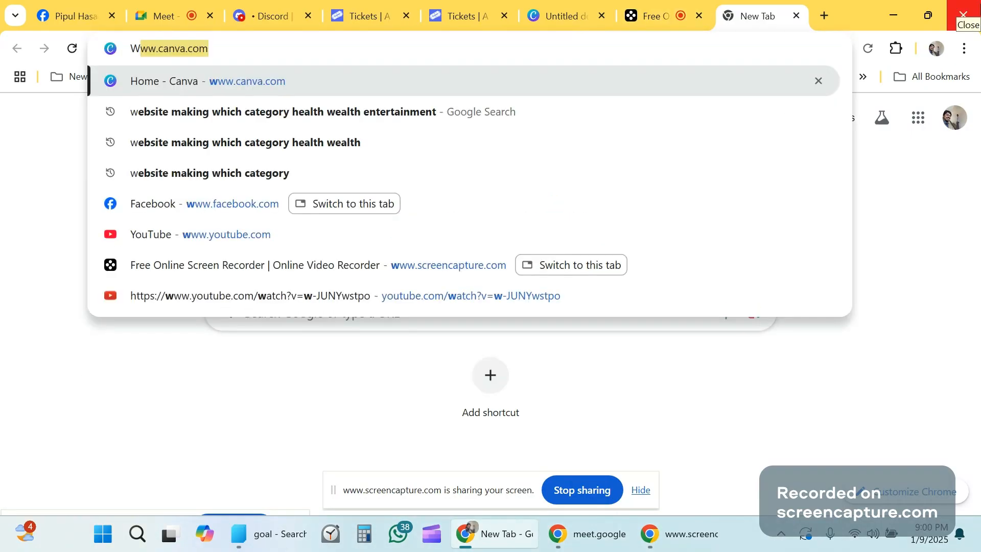
pyautogui.write('hit')
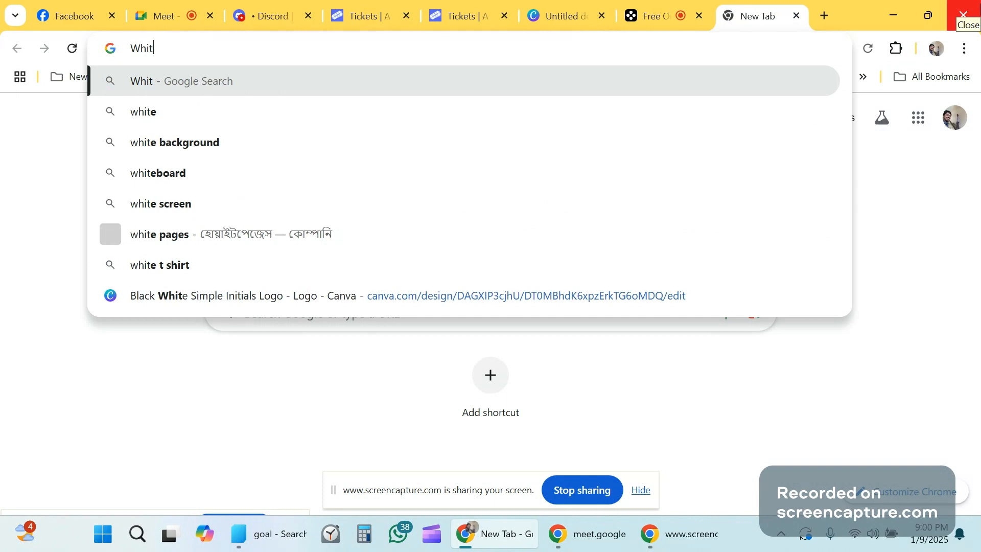
pyautogui.click(750, 105)
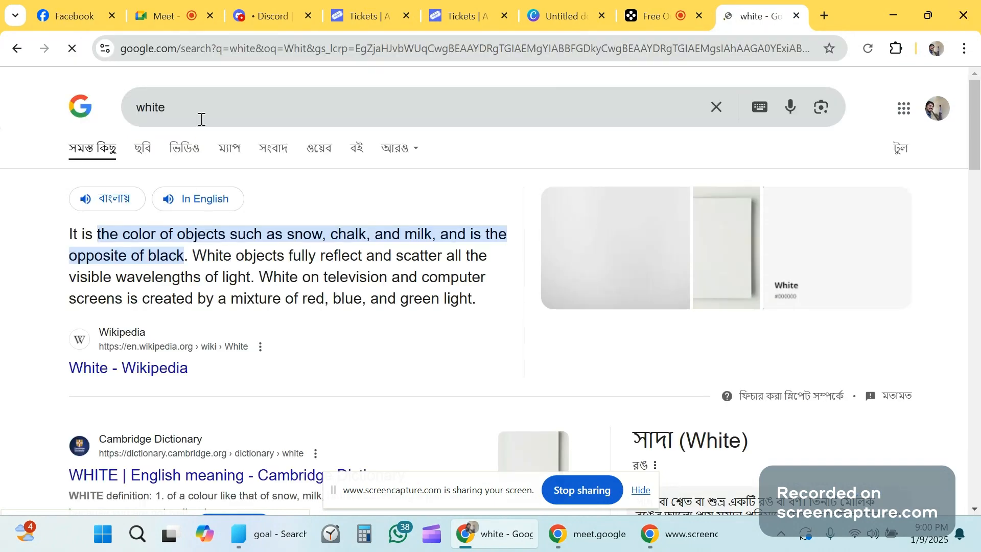
# - Refine the Google search to white color, and look up white color code
pyautogui.click(216, 114)
pyautogui.write('co')
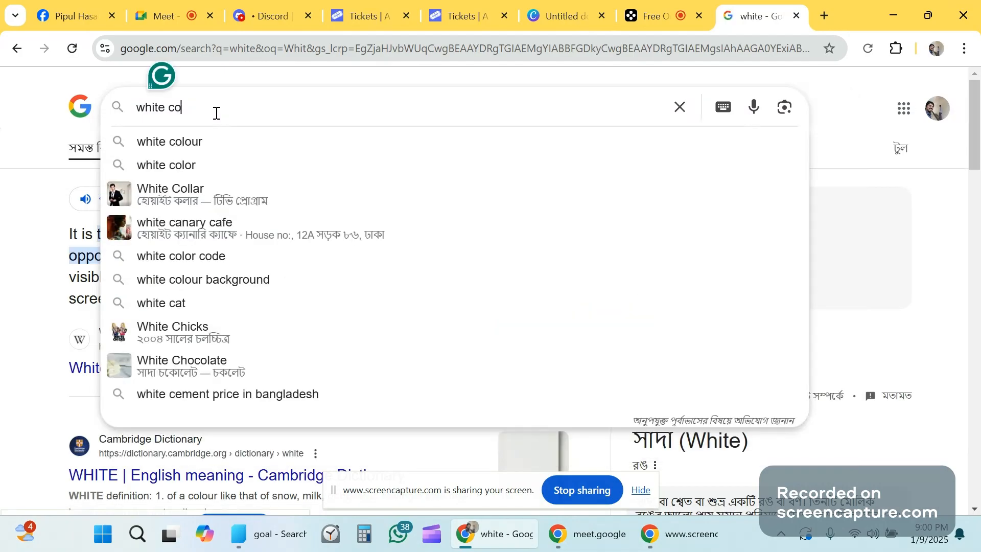
pyautogui.write('lor')
pyautogui.press('Return')
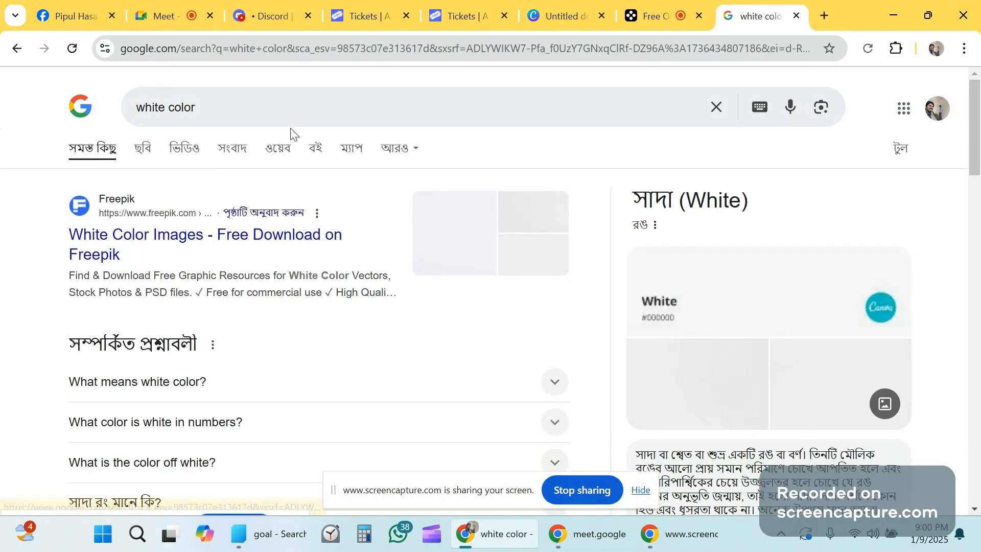
pyautogui.click(298, 105)
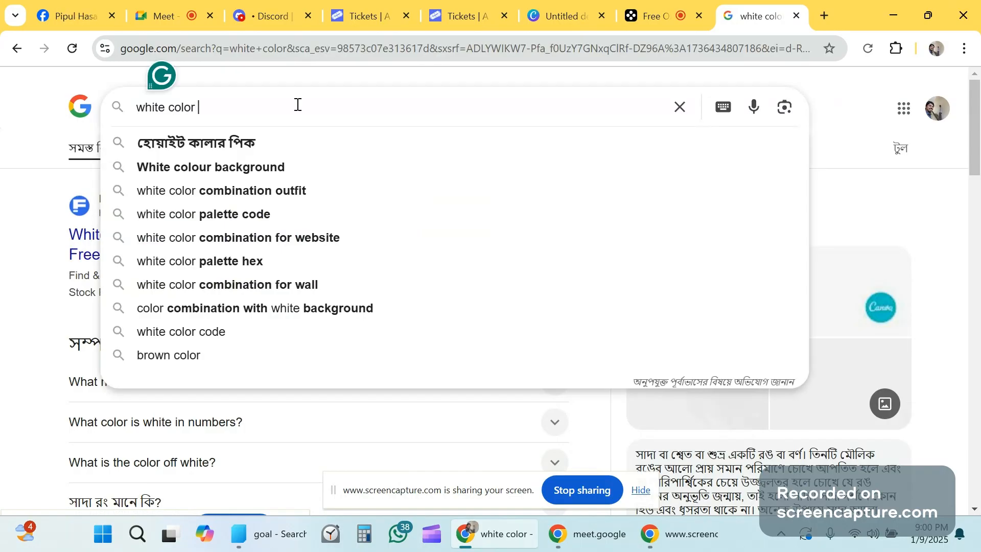
pyautogui.click(270, 142)
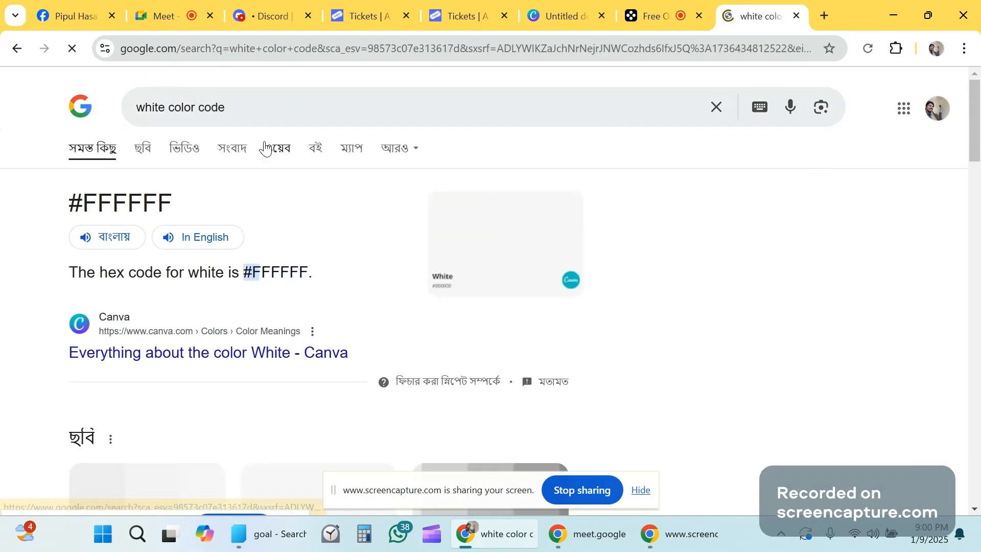
# - Copy the white hex code #FFFFFF from Google and apply it as the shadow color of the man's photo in Canva
pyautogui.moveTo(170, 200); pyautogui.dragTo(65, 199)
pyautogui.hotkey('ctrl', 'c')
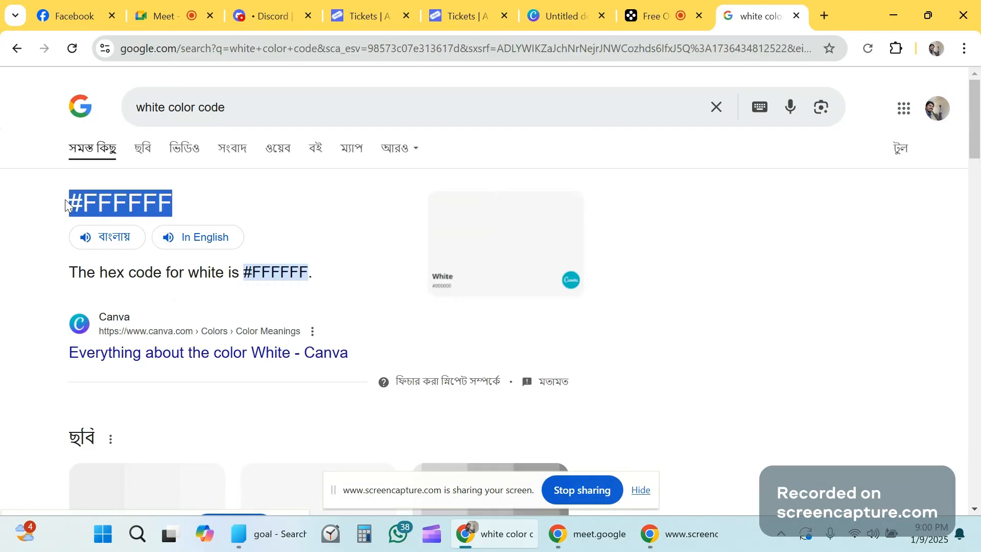
pyautogui.click(573, 6)
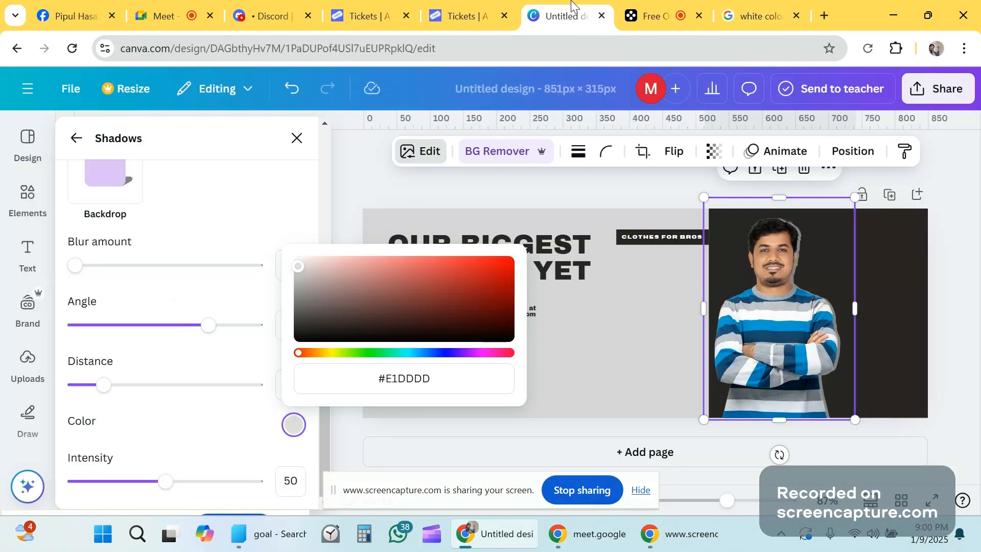
pyautogui.click(391, 376)
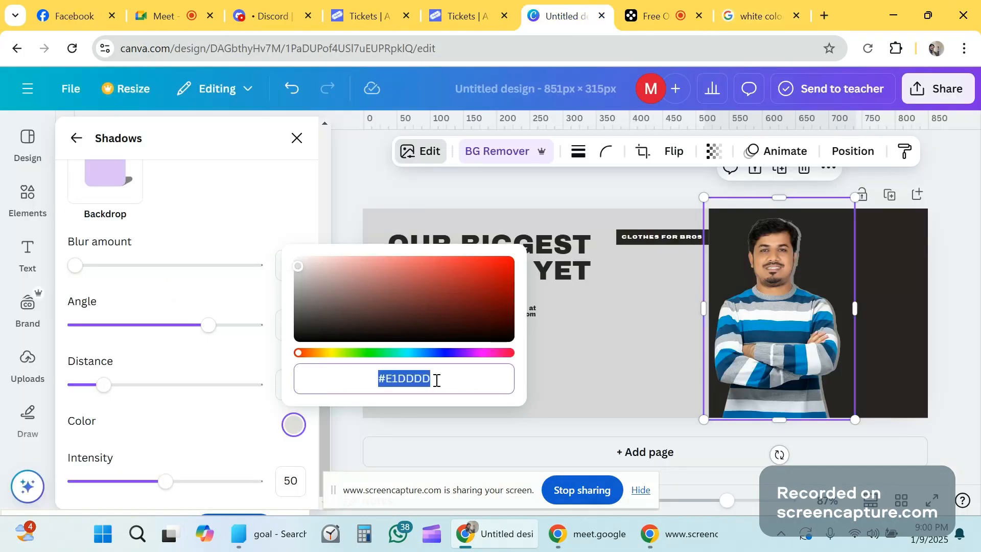
pyautogui.hotkey('ctrl', 'v')
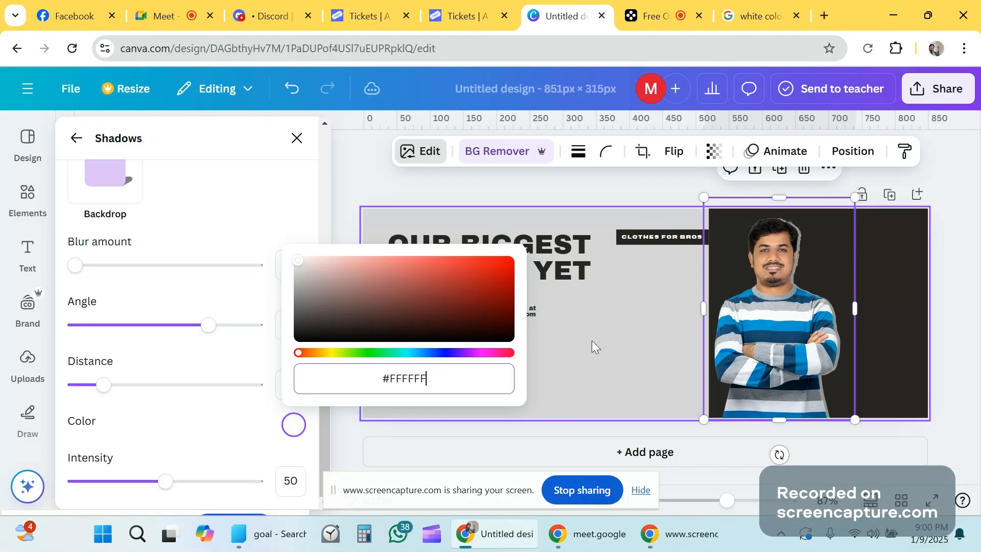
# - Return to the Google results and search for blue color code
pyautogui.click(736, 6)
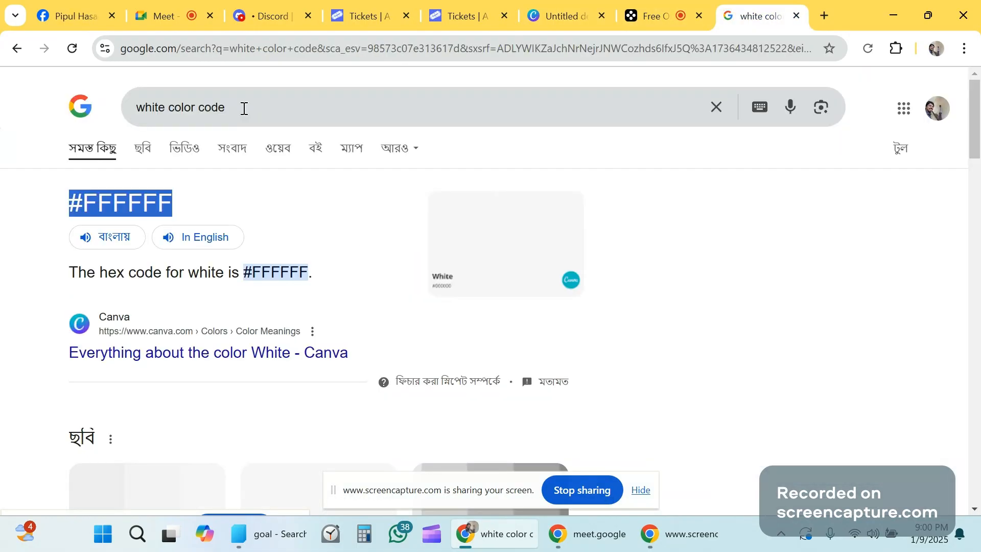
pyautogui.click(164, 107)
pyautogui.doubleClick(164, 106)
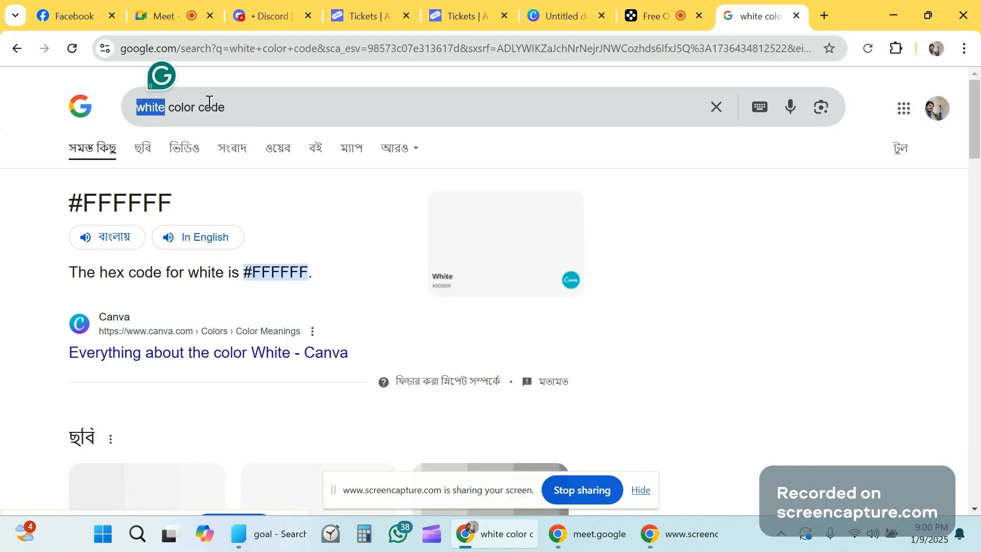
pyautogui.write('bl')
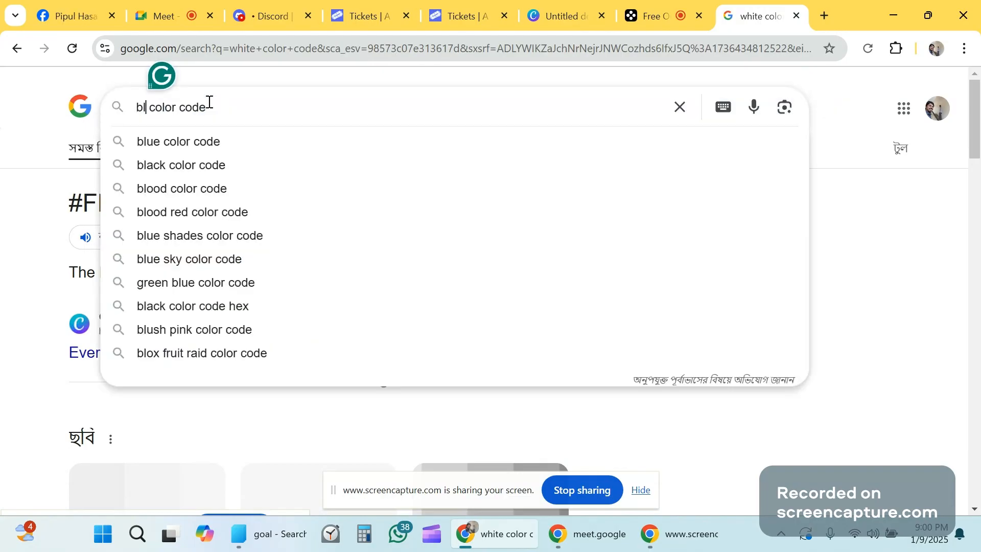
pyautogui.write('ue')
pyautogui.press('Return')
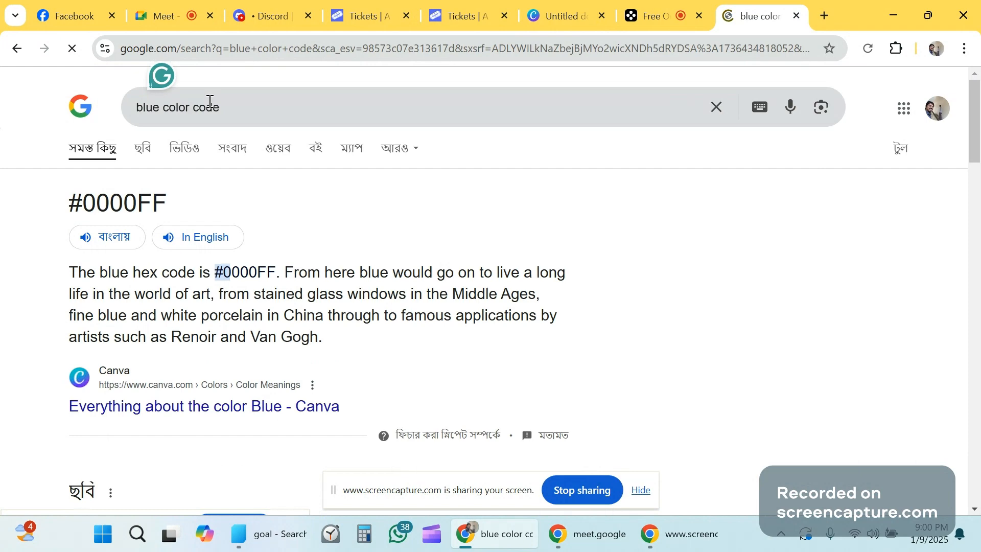
# - Copy the blue hex code #0000FF and apply it as the photo's shadow color in Canva
pyautogui.moveTo(167, 204); pyautogui.dragTo(71, 199)
pyautogui.hotkey('ctrl', 'c')
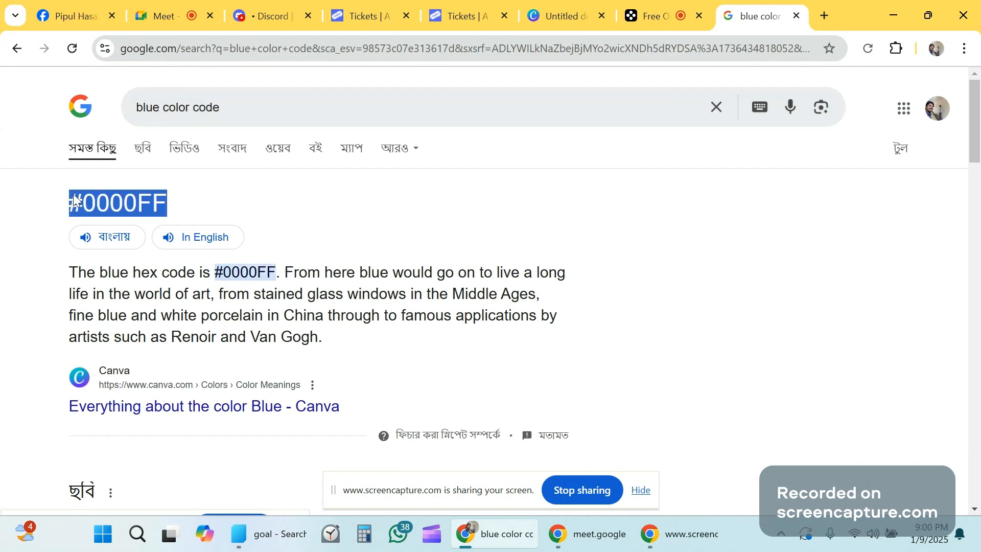
pyautogui.click(580, 6)
pyautogui.hotkey('ctrl', 'v')
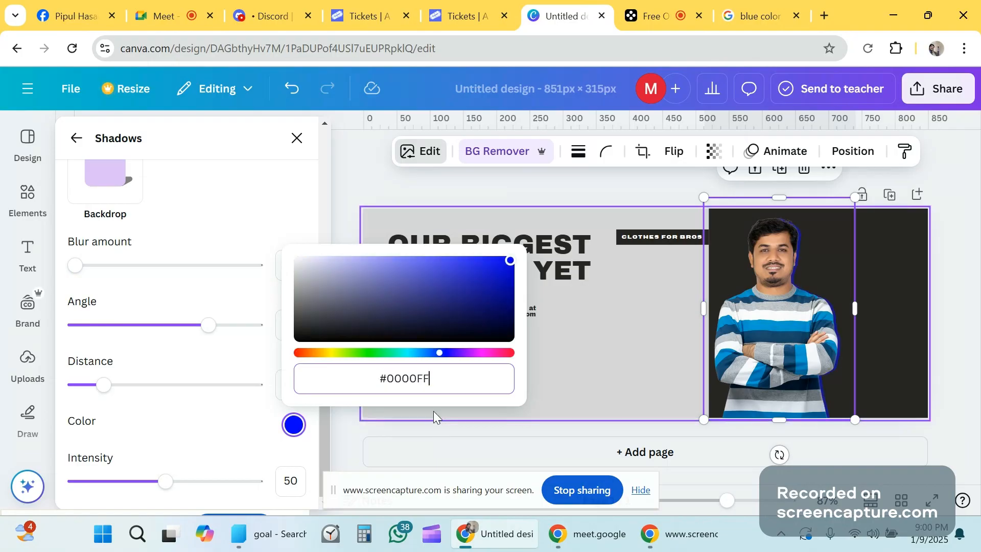
# - Try pink #DA2B8F and pale gray #DCD5D9 as the shadow color of the man's photo
pyautogui.click(493, 263)
pyautogui.click(491, 353)
pyautogui.click(470, 268)
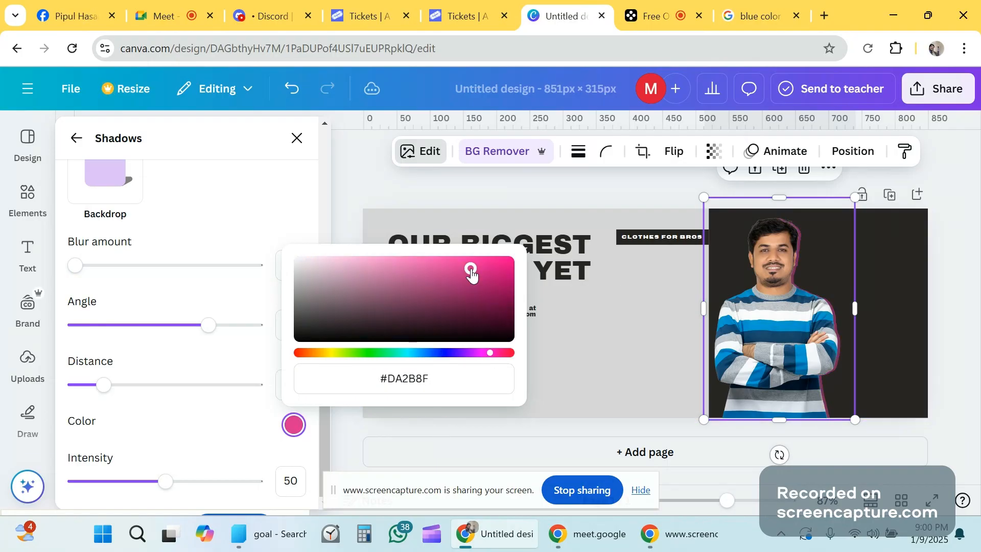
pyautogui.moveTo(471, 269); pyautogui.dragTo(300, 270)
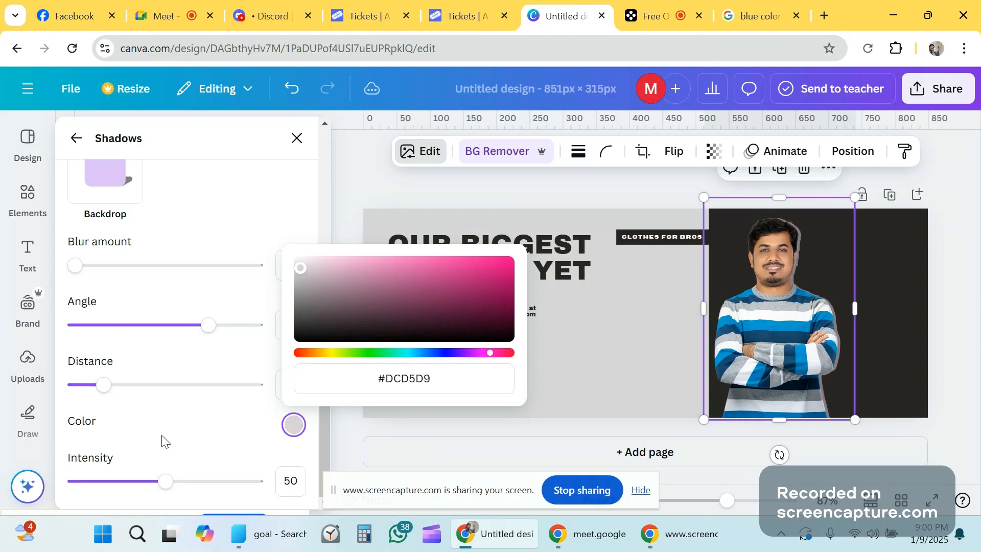
pyautogui.click(199, 426)
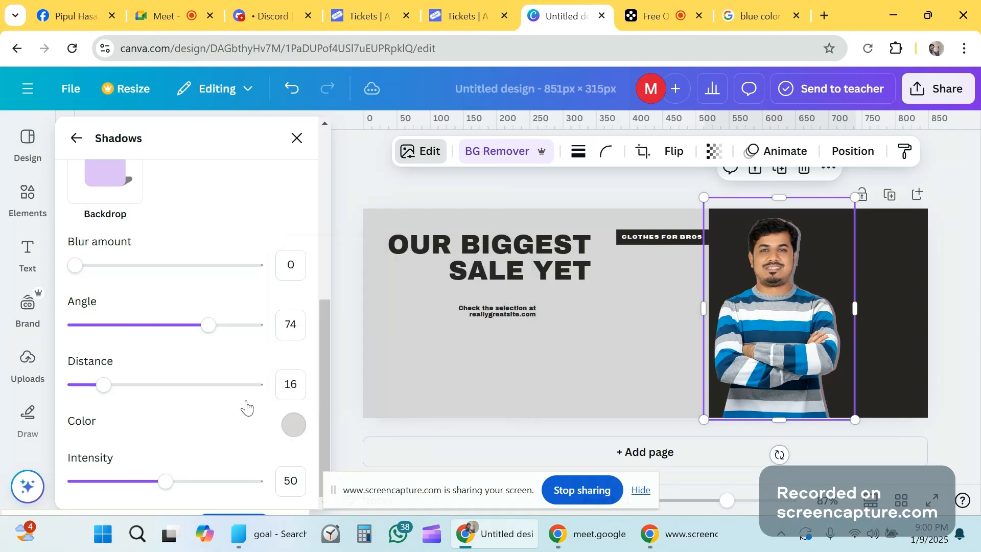
# - Reopen the photo's shadow color, try #F1E8ED, set it to red #E70505, and deselect the photo
pyautogui.click(294, 425)
pyautogui.click(504, 263)
pyautogui.moveTo(504, 263); pyautogui.dragTo(303, 267)
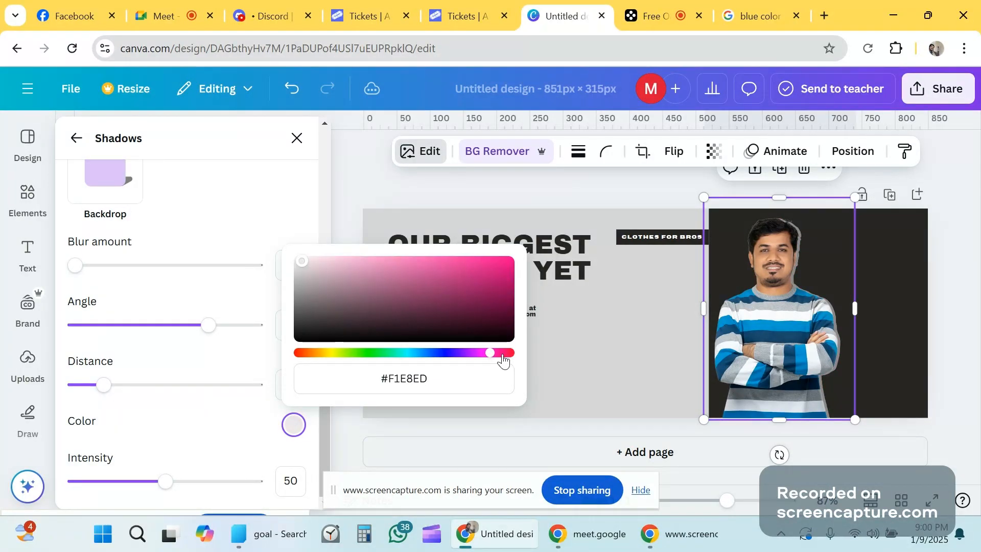
pyautogui.moveTo(503, 355); pyautogui.dragTo(514, 357)
pyautogui.click(510, 264)
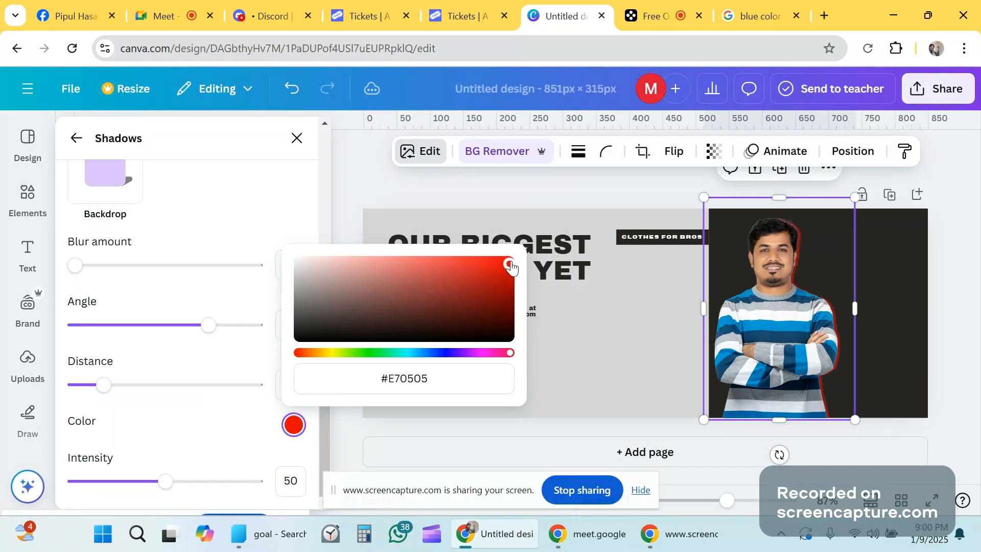
pyautogui.click(409, 184)
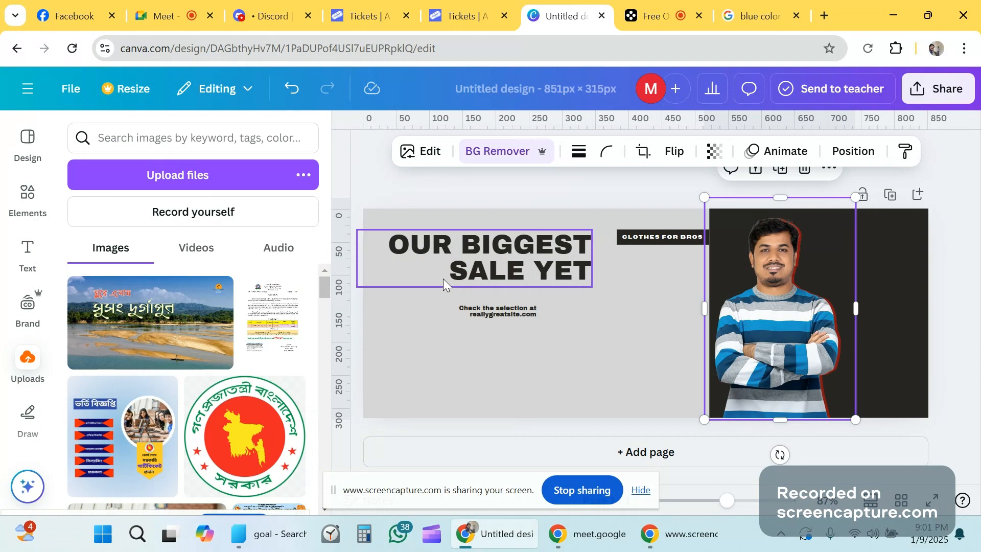
pyautogui.click(600, 193)
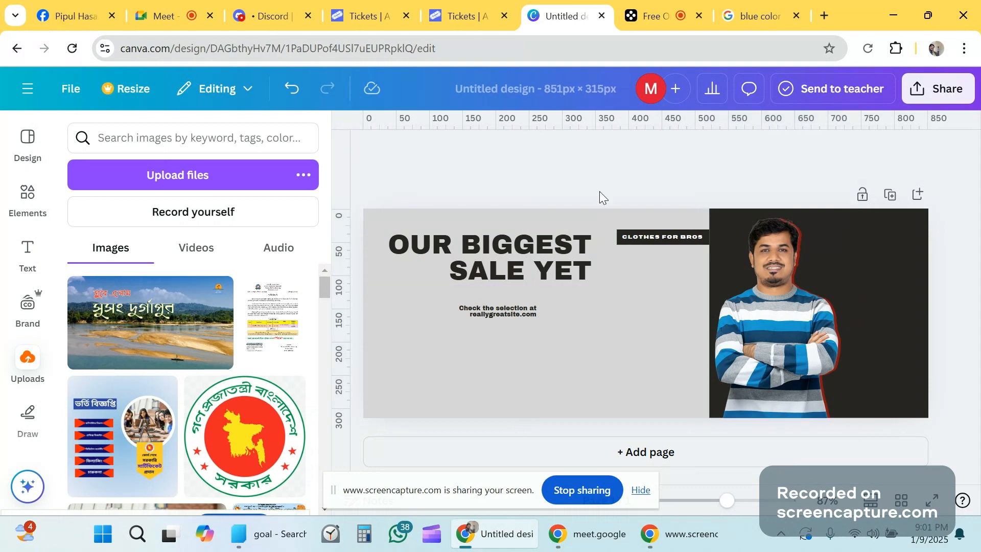
# - Change the banner's gray background to the blue from the man's photo colors
pyautogui.click(649, 286)
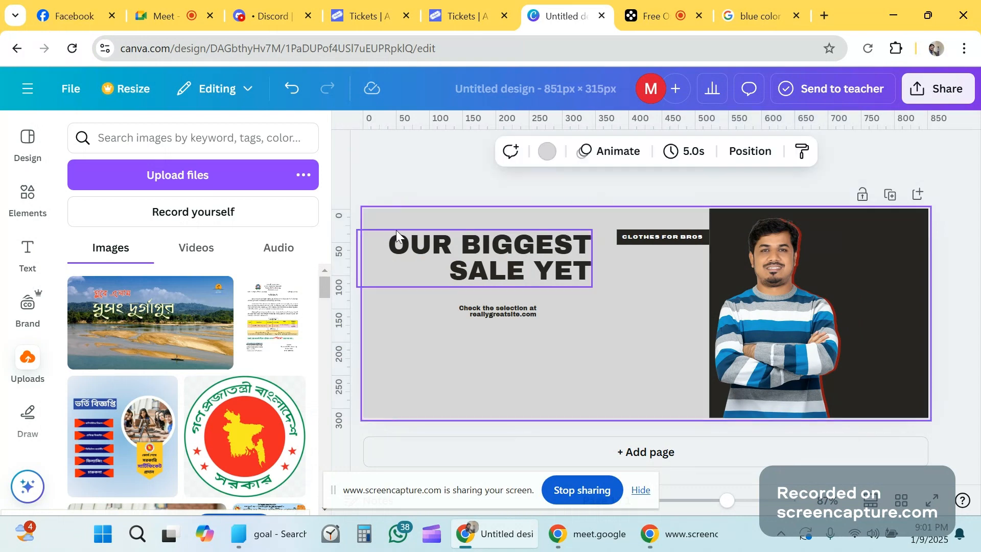
pyautogui.click(548, 153)
pyautogui.click(249, 412)
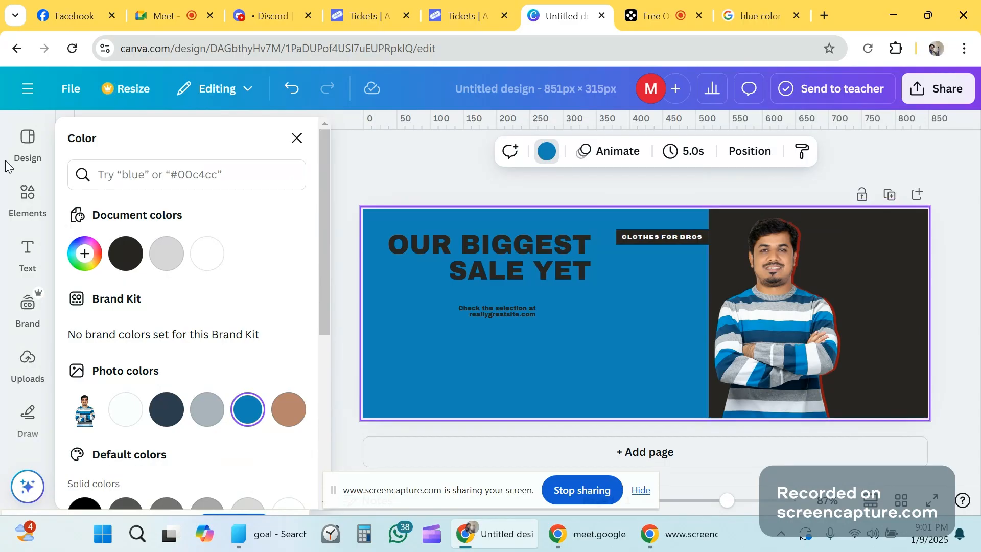
# - Leave the banner design and go to the Canva home page
pyautogui.click(28, 146)
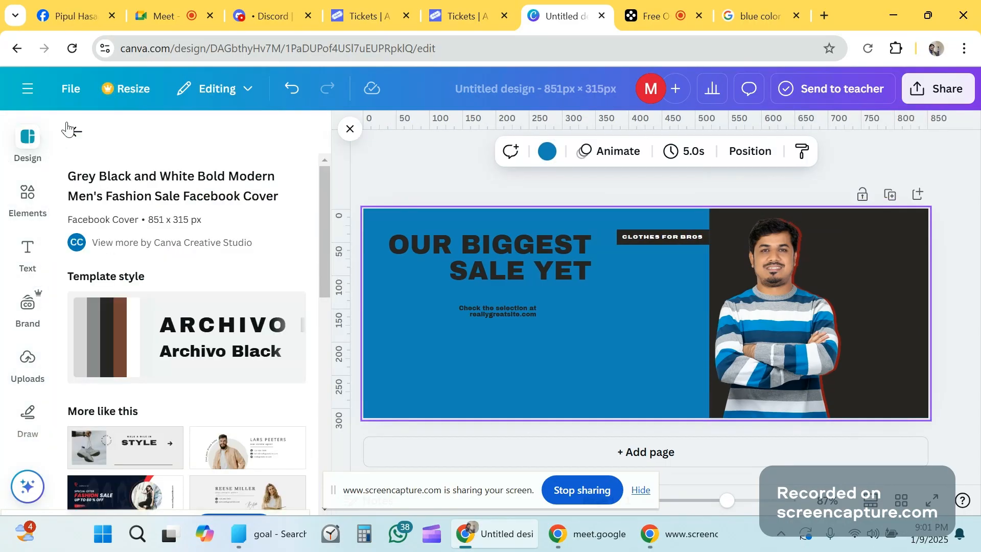
pyautogui.click(69, 127)
pyautogui.click(29, 90)
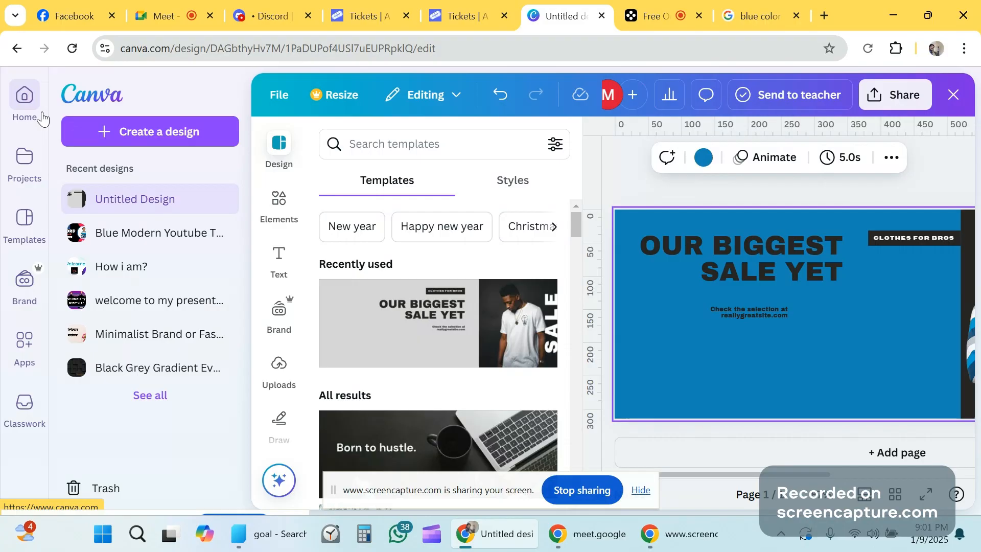
pyautogui.click(70, 105)
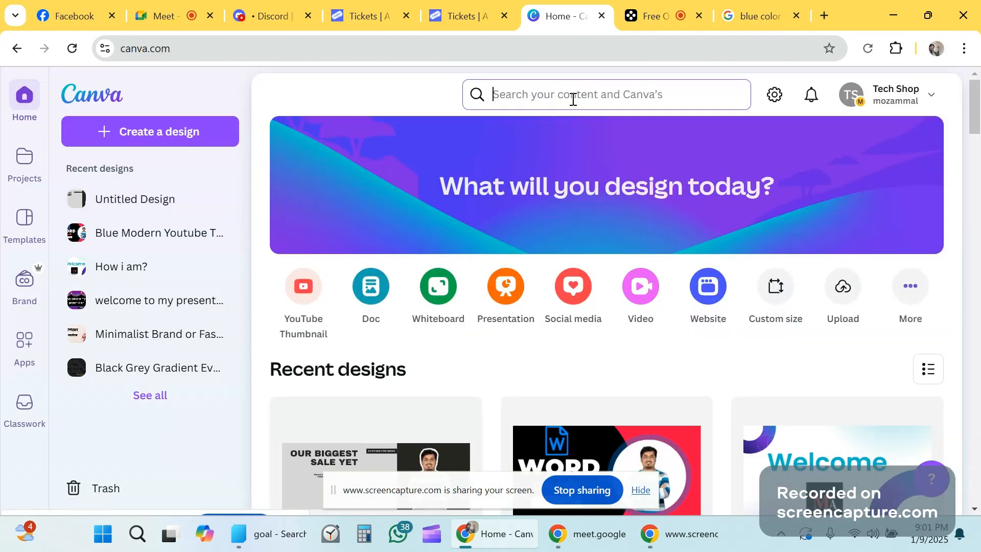
# - Search Canva for "youtube t" and choose the suggestion "thumbnail youtube"
pyautogui.write('y')
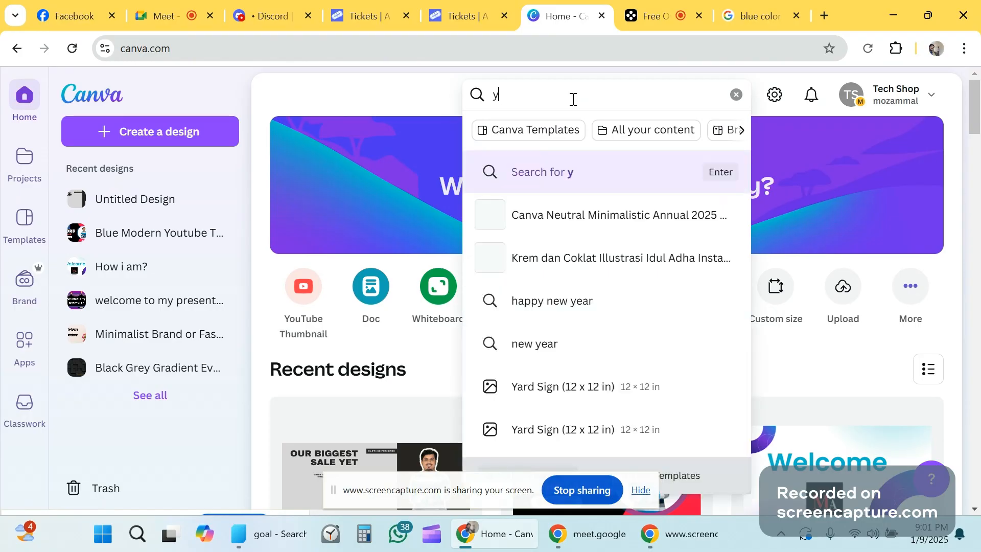
pyautogui.write('o')
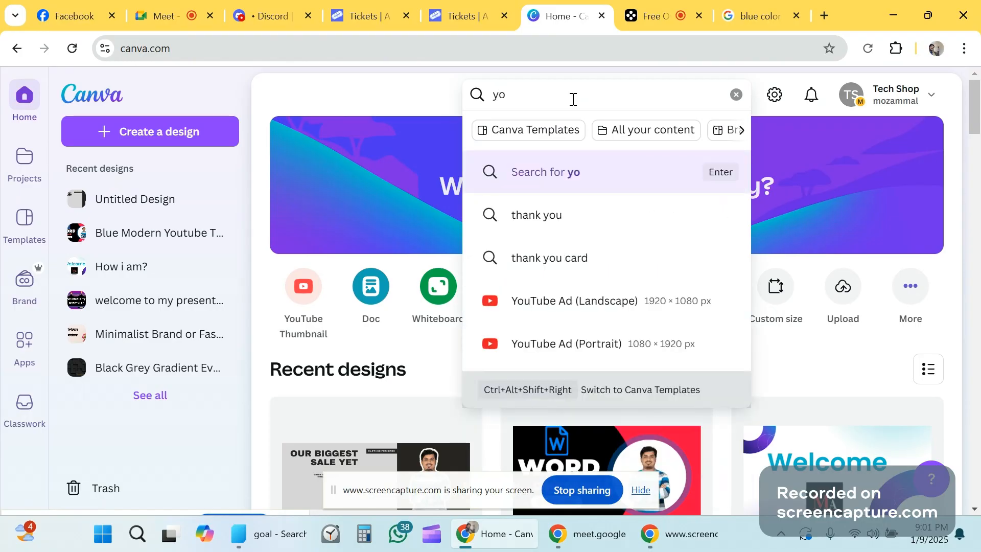
pyautogui.write('utube t')
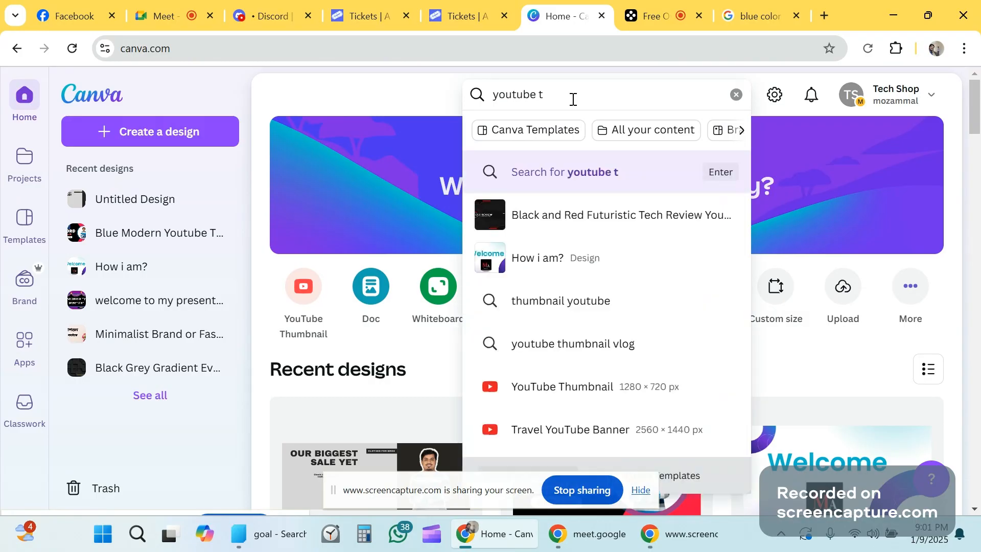
pyautogui.click(559, 318)
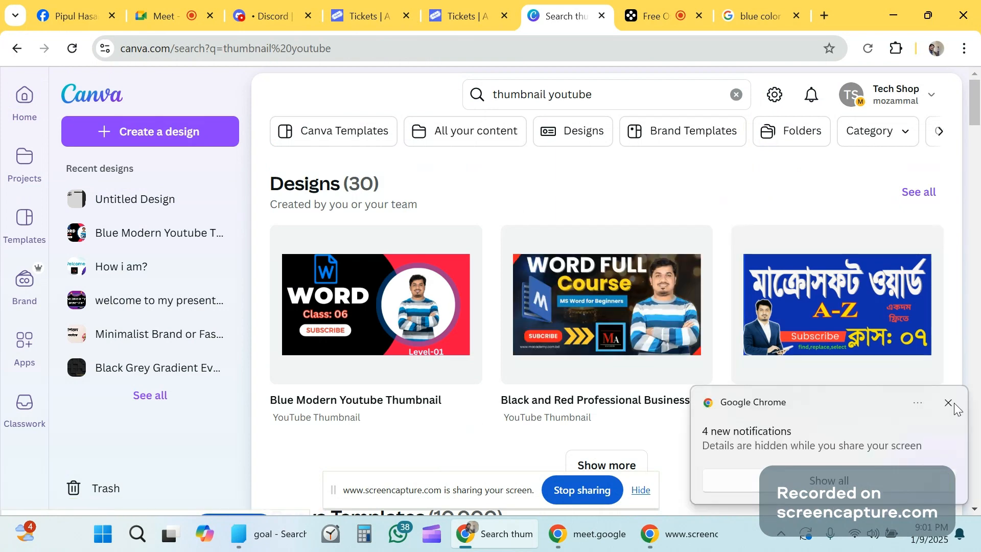
# - Dismiss the Chrome notification, expand the list of own designs in the results, and look through the YouTube thumbnails
pyautogui.click(952, 405)
pyautogui.scroll(-1, 635, 418)
pyautogui.scroll(-2, 633, 418)
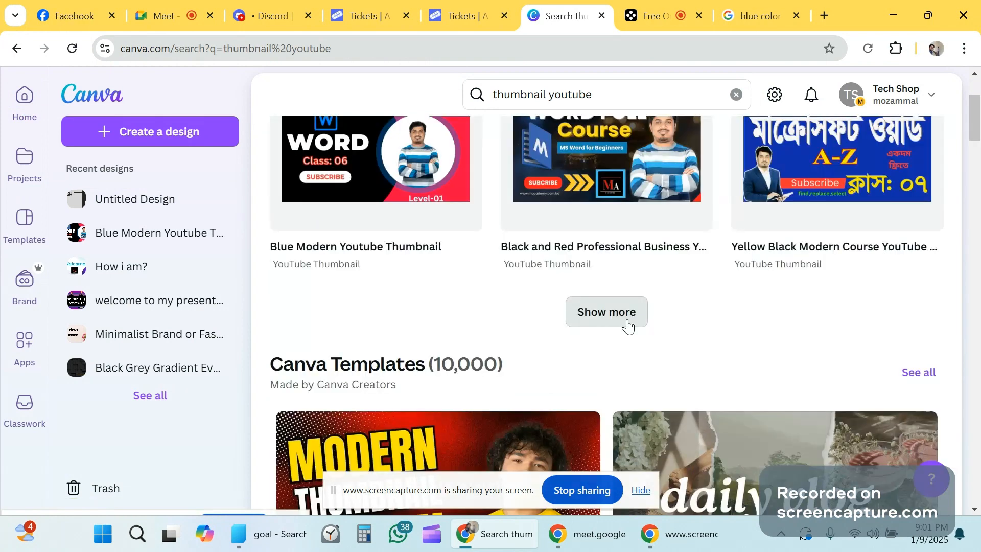
pyautogui.click(607, 312)
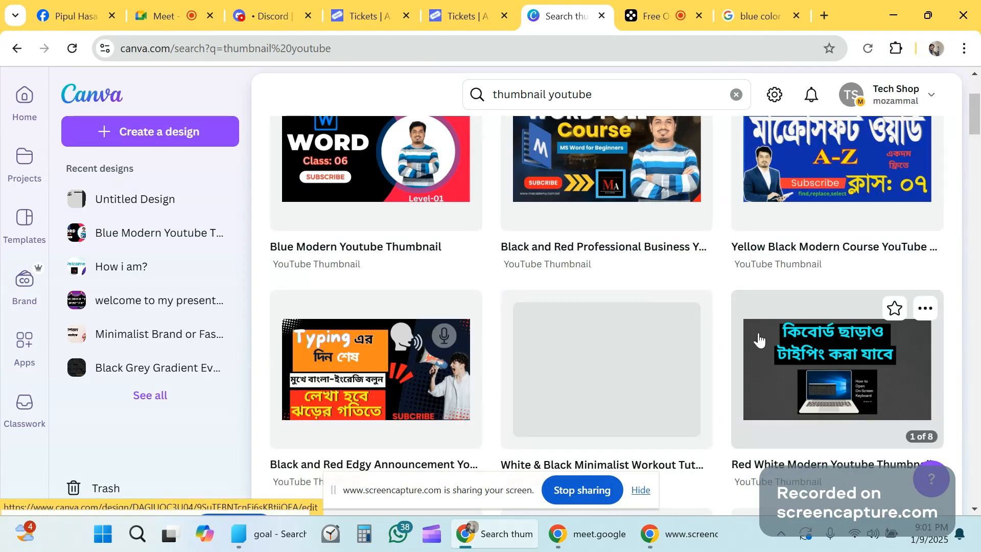
pyautogui.scroll(-4, 613, 322)
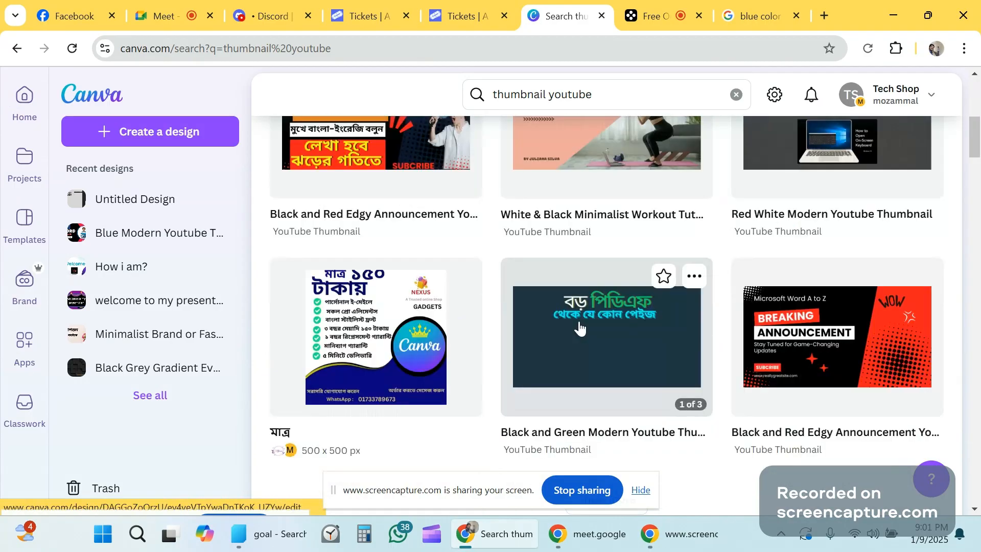
pyautogui.scroll(10, 577, 276)
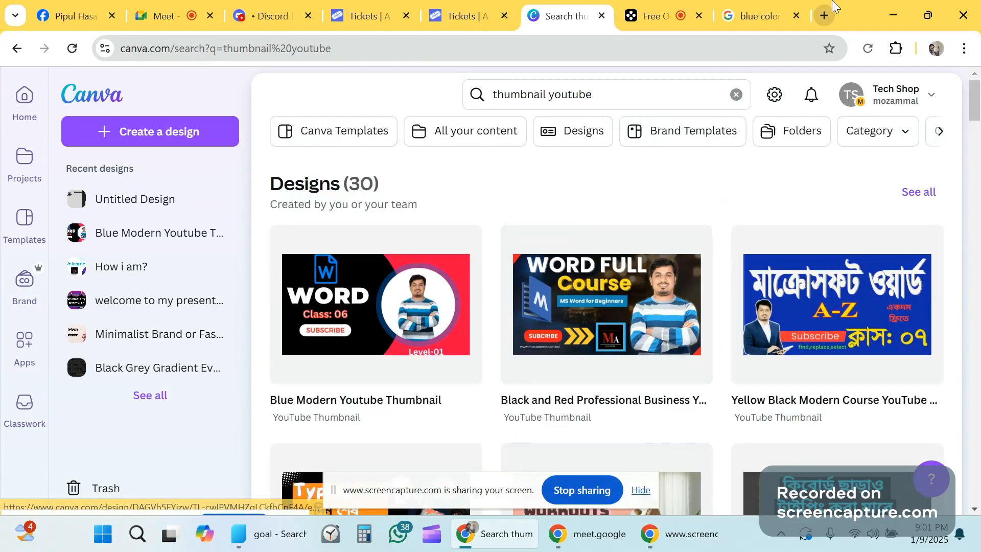
# - Open youtube.com in a new browser tab and go to the signed-in account's M Academy channel page
pyautogui.click(769, 16)
pyautogui.click(821, 18)
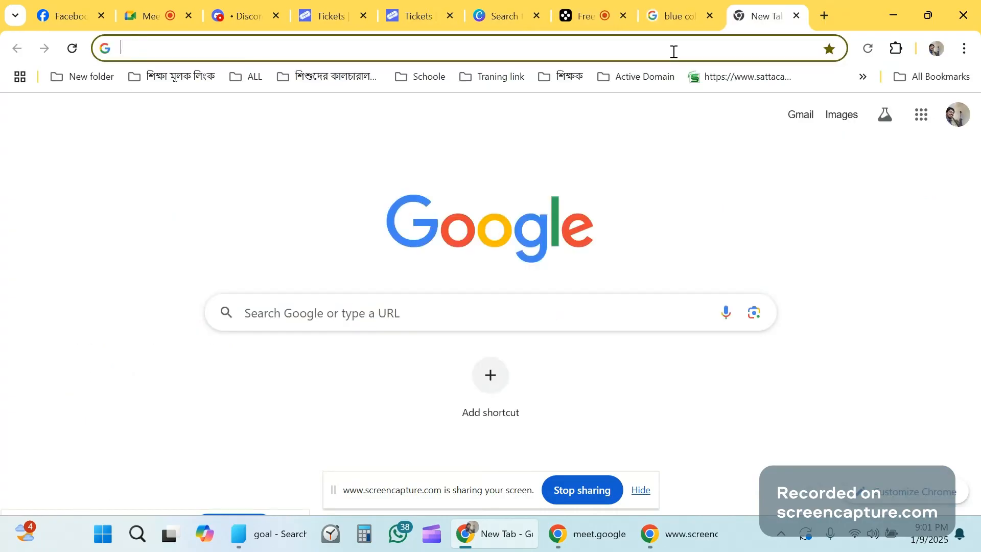
pyautogui.click(674, 52)
pyautogui.write('y')
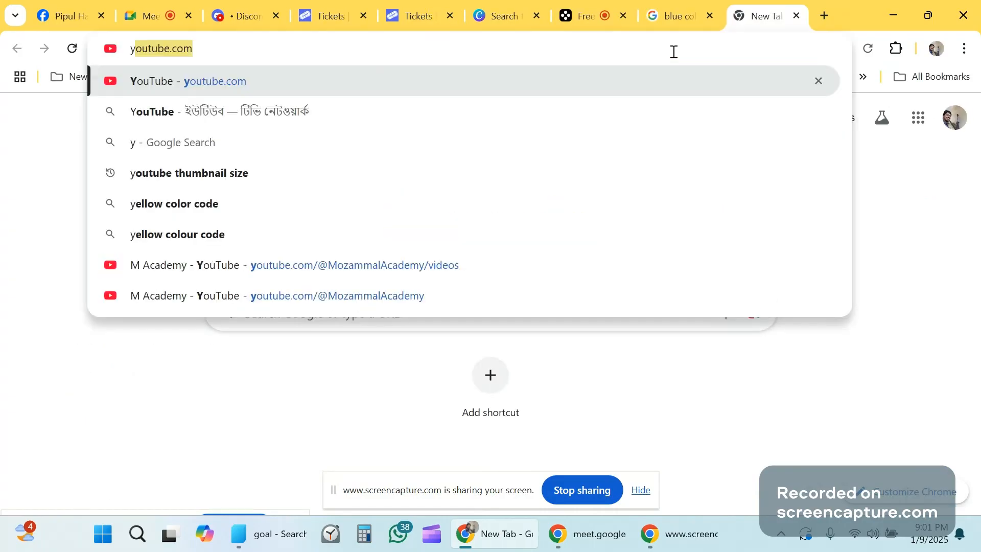
pyautogui.press('Return')
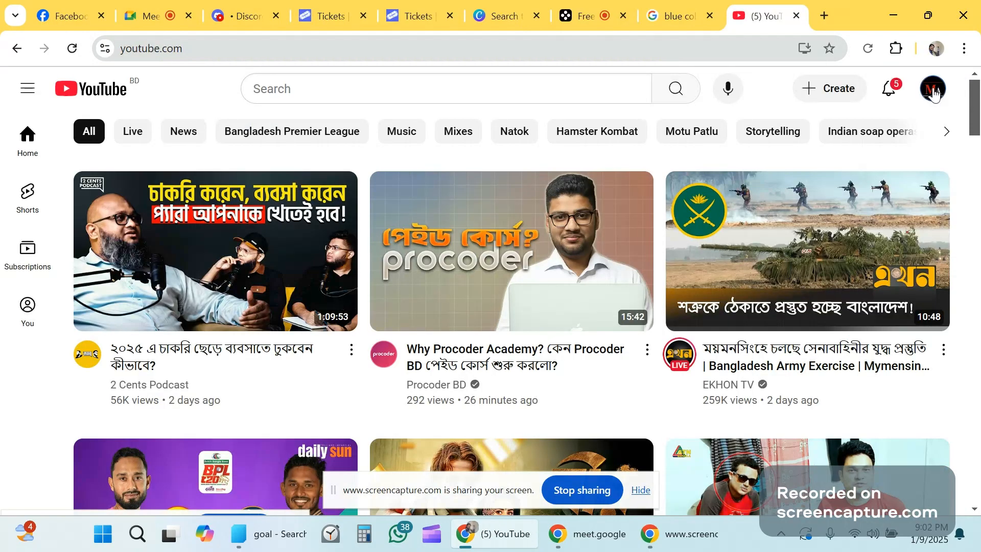
pyautogui.click(933, 90)
pyautogui.click(756, 135)
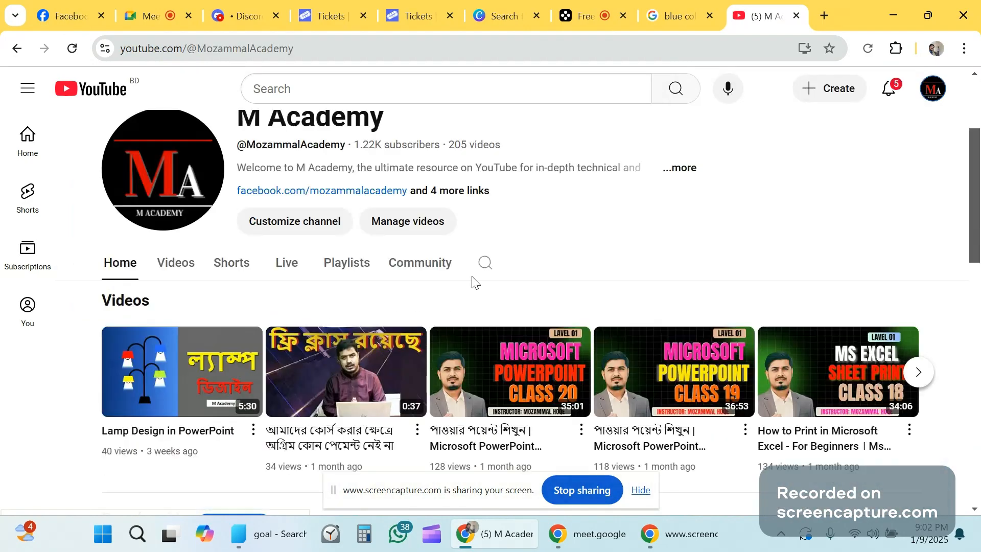
# - Look over the recent and popular videos on the channel's home page and open its full Videos list
pyautogui.scroll(-3, 307, 307)
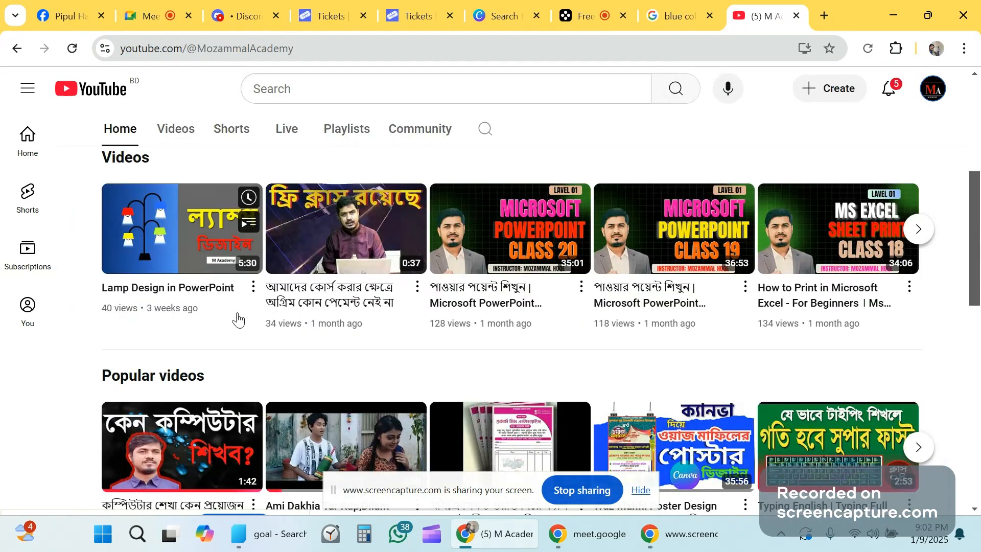
pyautogui.scroll(-4, 167, 316)
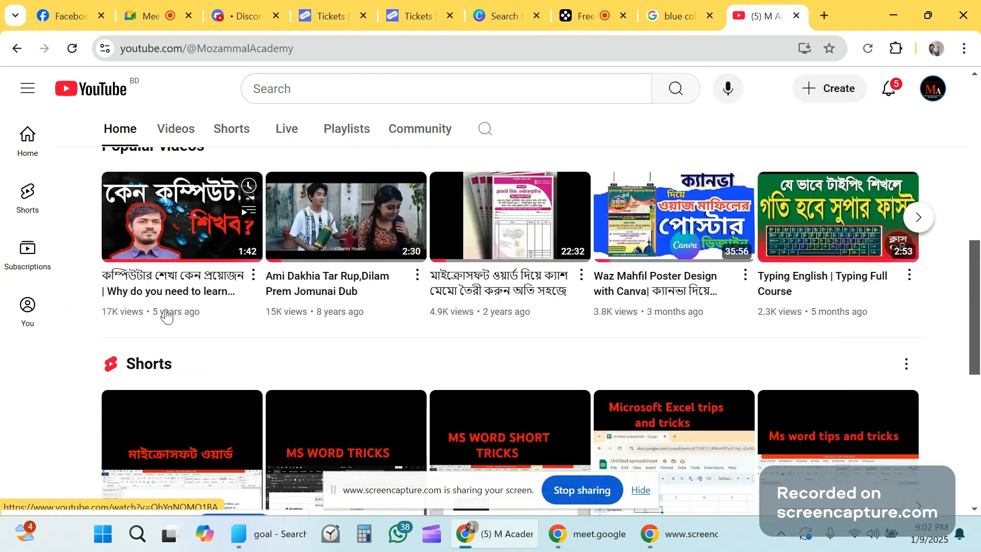
pyautogui.scroll(4, 167, 316)
pyautogui.scroll(-1, 521, 302)
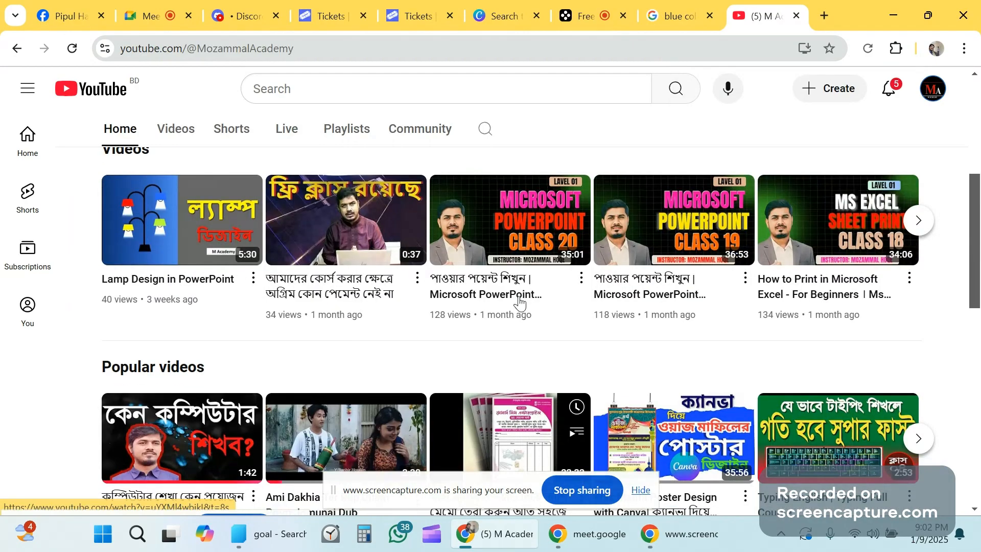
pyautogui.scroll(2, 179, 204)
pyautogui.click(179, 203)
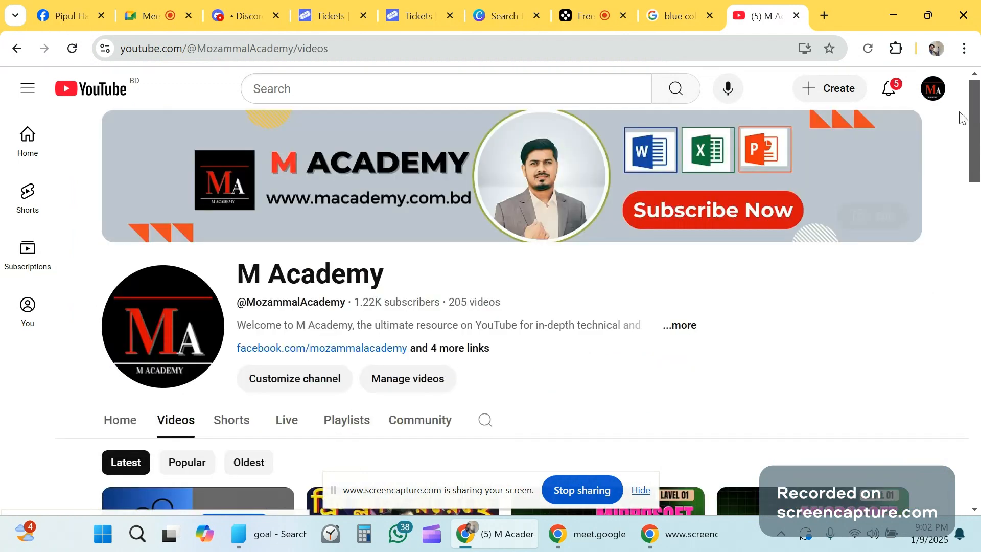
# - Examine the thumbnail designs of the channel's MS Excel and Microsoft Word class videos
pyautogui.moveTo(976, 111); pyautogui.dragTo(979, 227)
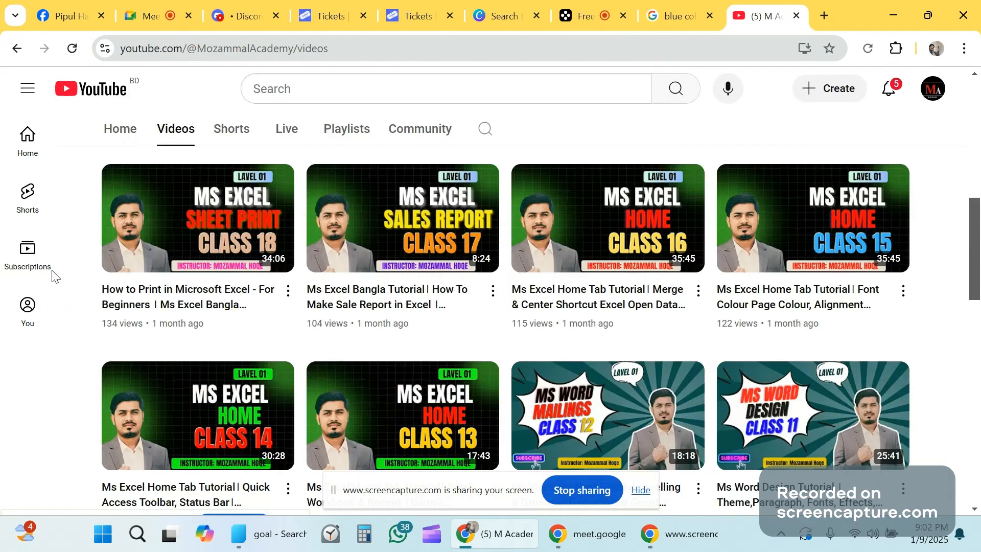
pyautogui.moveTo(979, 263); pyautogui.dragTo(964, 377)
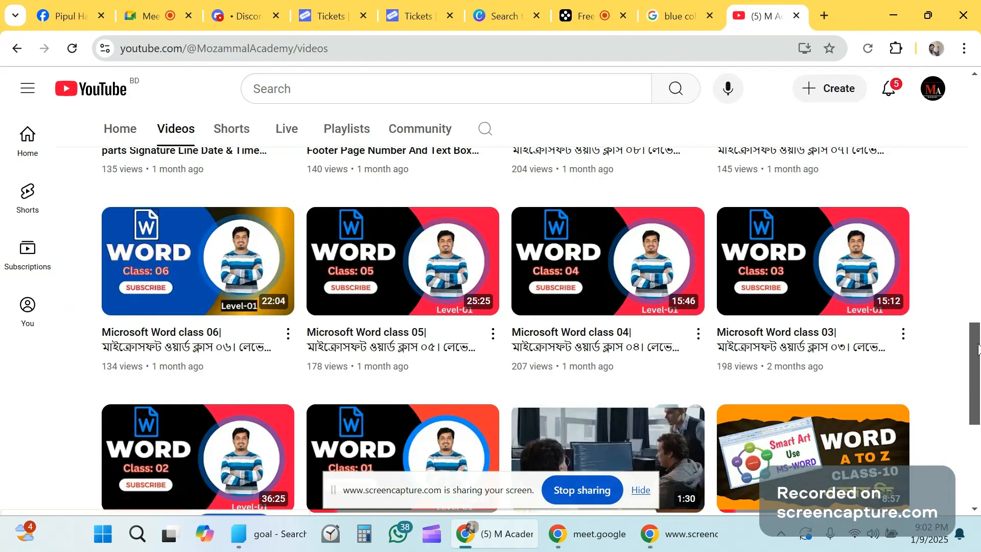
pyautogui.moveTo(977, 351); pyautogui.dragTo(973, 477)
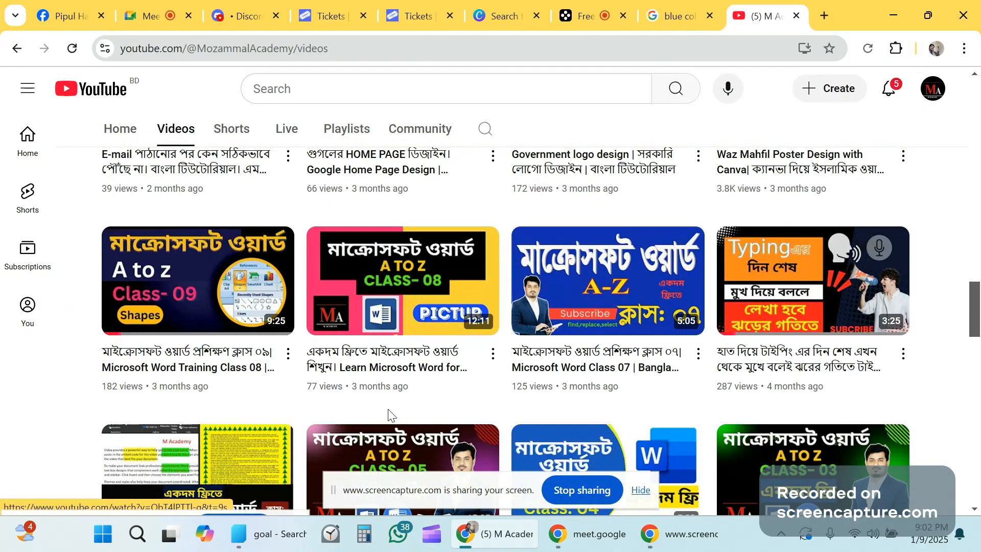
pyautogui.scroll(-3, 392, 415)
pyautogui.scroll(10, 485, 391)
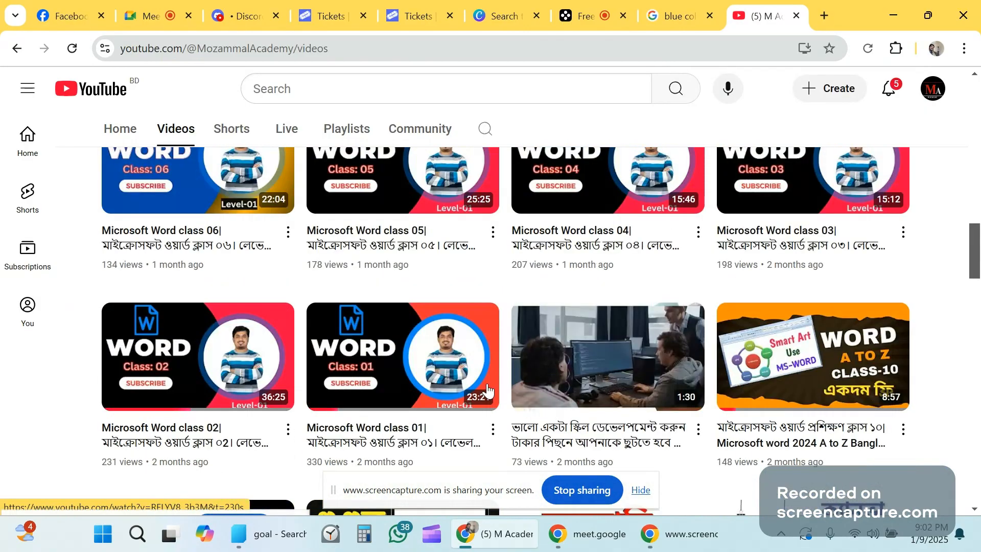
pyautogui.scroll(10, 488, 391)
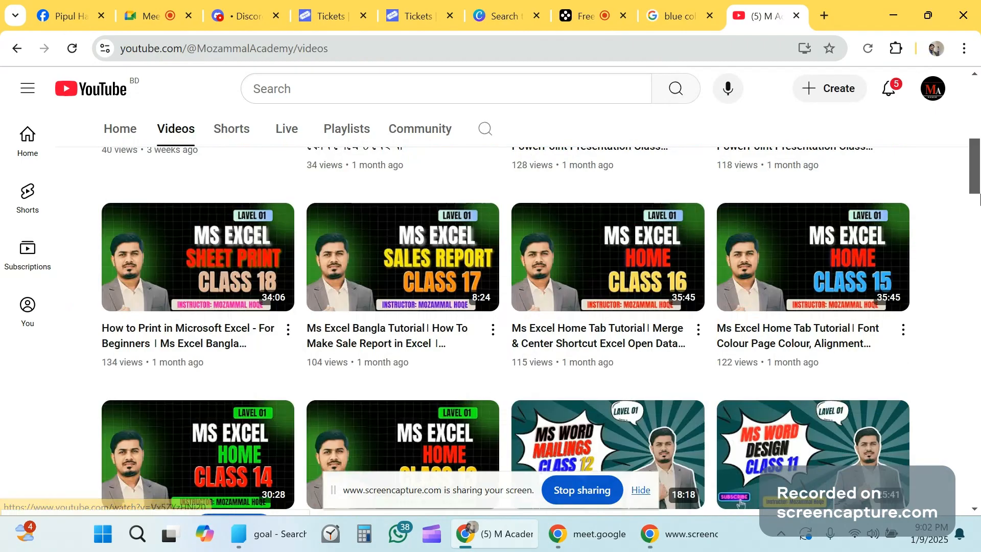
# - Review the thumbnails of the Word class, email, logo design and Waz Mahfil poster videos in the channel's list
pyautogui.scroll(-4, 979, 199)
pyautogui.moveTo(978, 193); pyautogui.dragTo(969, 265)
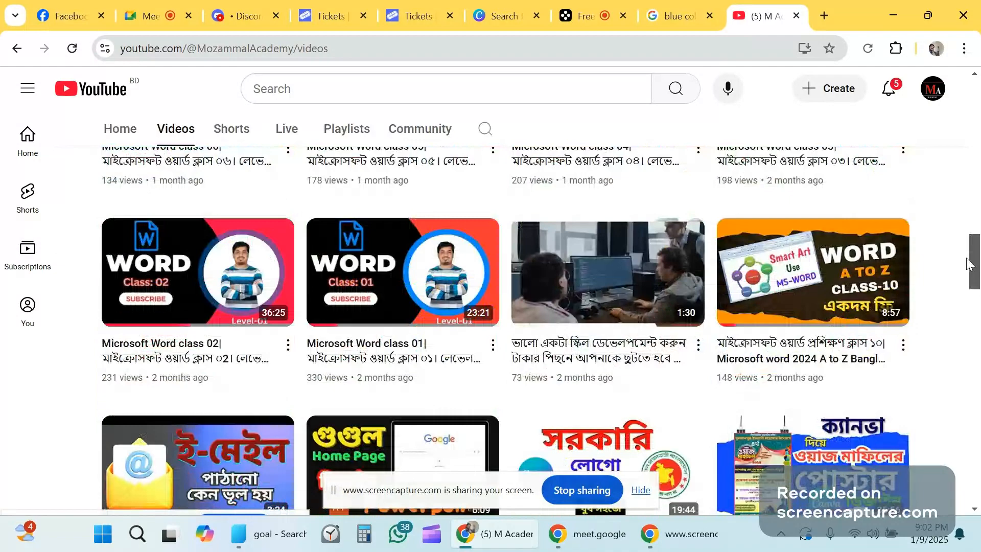
pyautogui.scroll(-3, 969, 264)
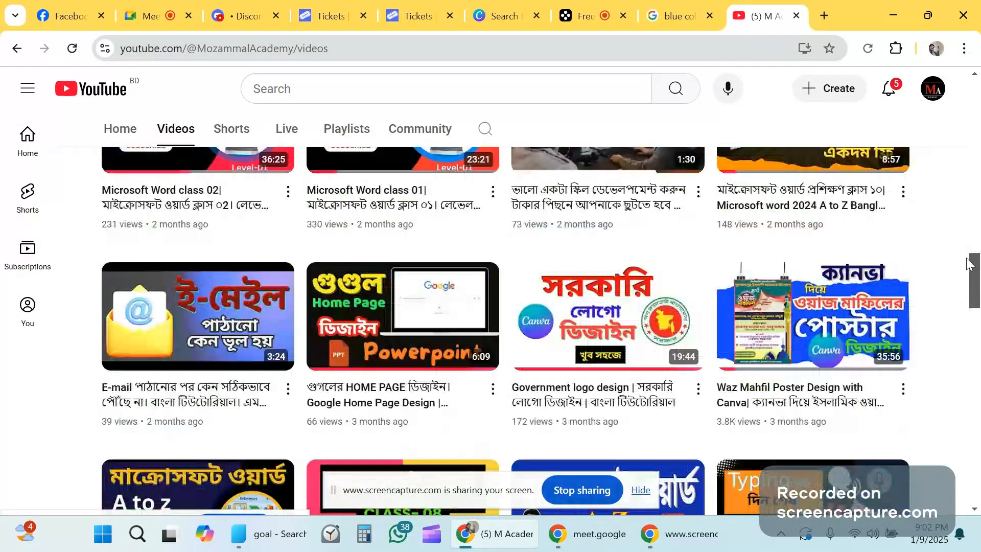
pyautogui.scroll(-1, 970, 264)
pyautogui.scroll(-1, 970, 264)
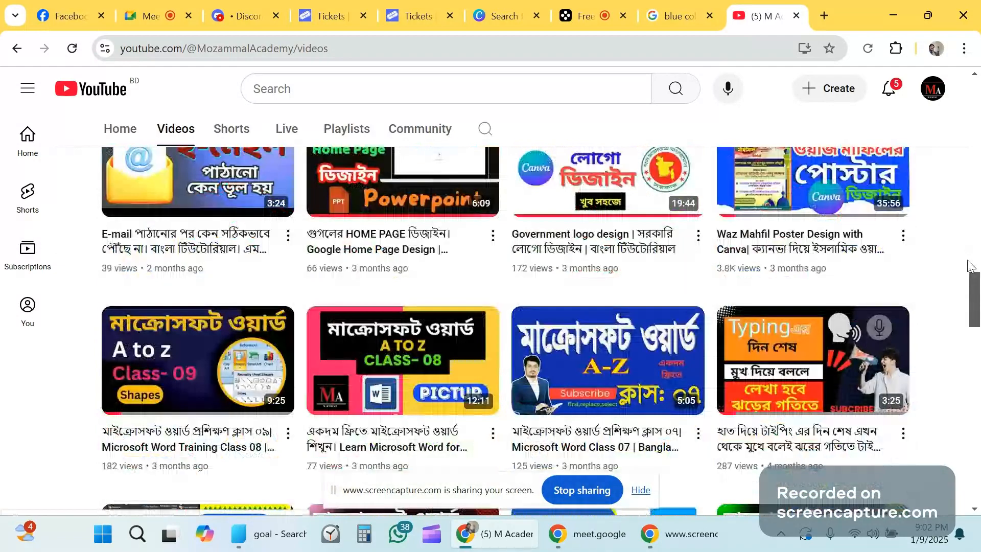
pyautogui.scroll(1, 777, 262)
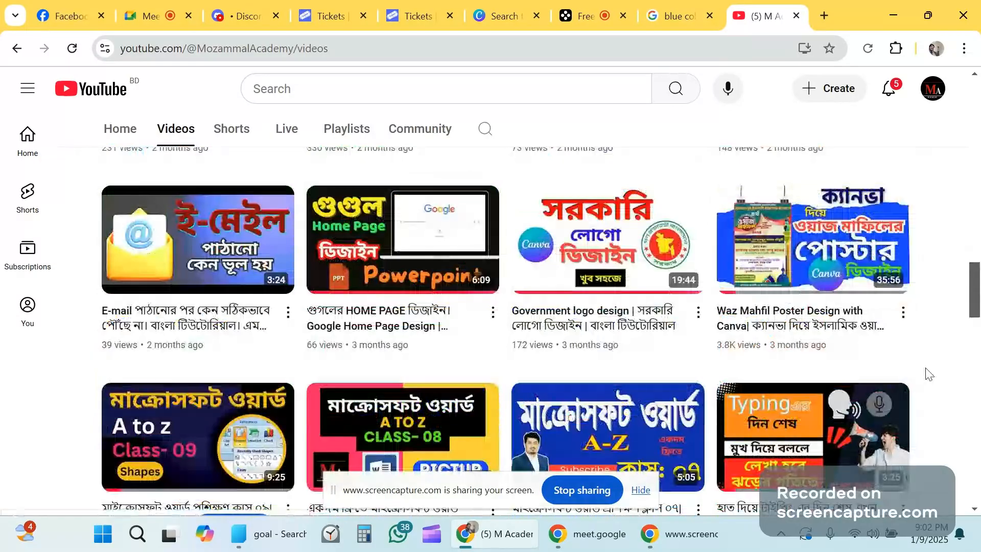
pyautogui.moveTo(719, 354)
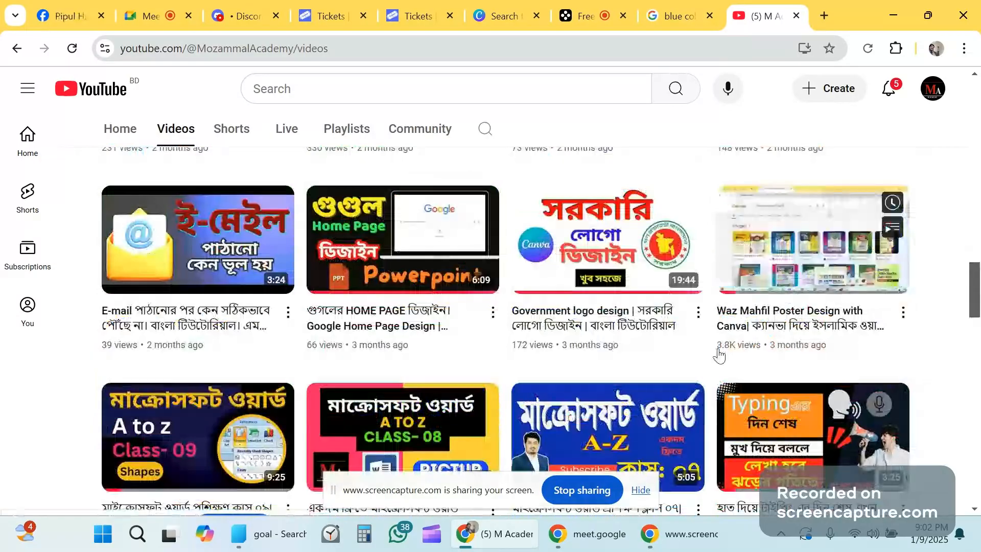
pyautogui.moveTo(845, 260)
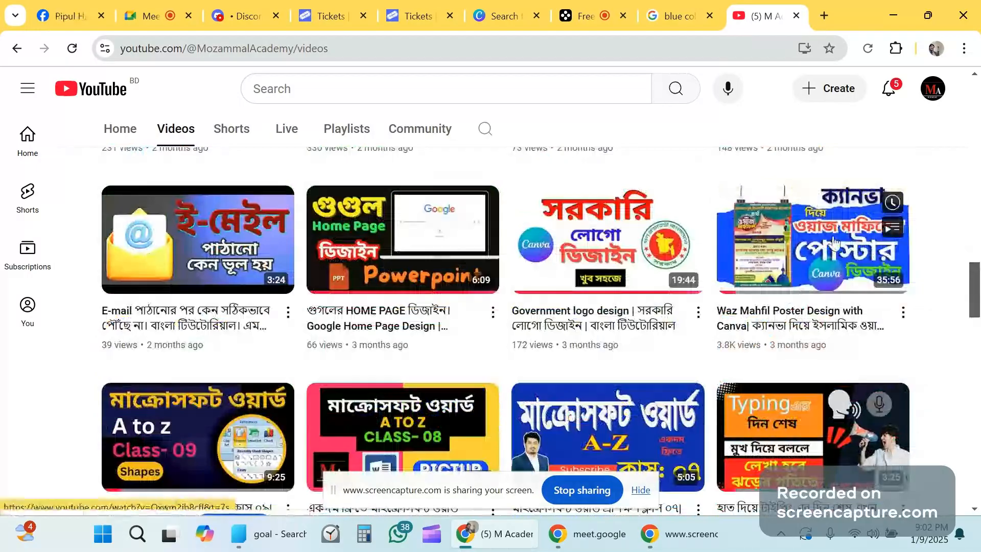
# - Look through the thumbnails of the older typing, MS Word and Google Chrome tutorials to the list's end and return to the channel header
pyautogui.moveTo(978, 281); pyautogui.dragTo(977, 391)
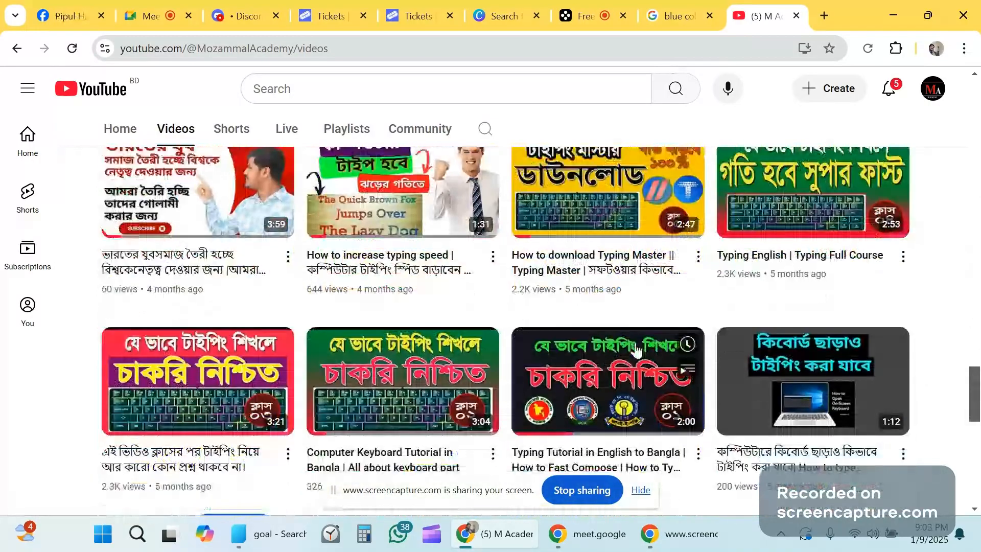
pyautogui.scroll(2, 756, 344)
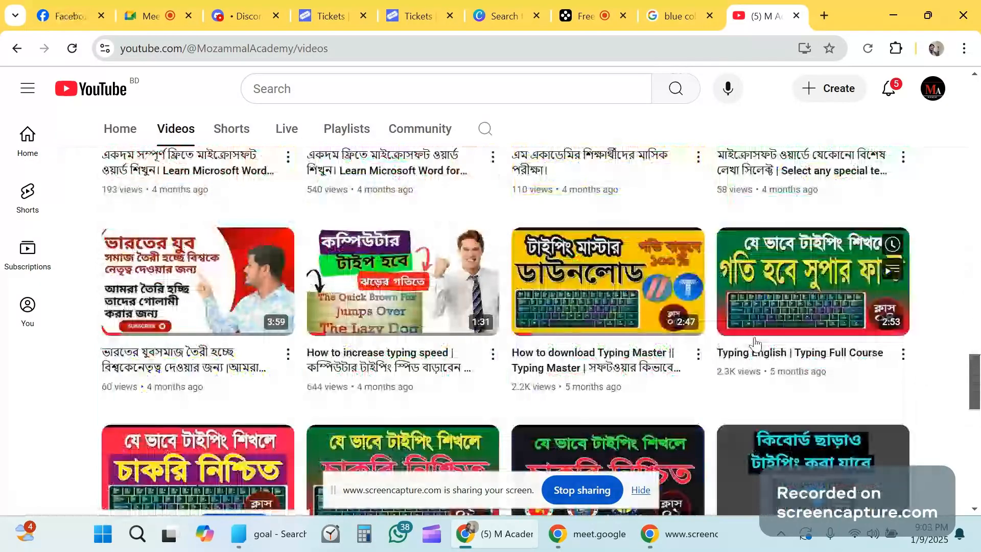
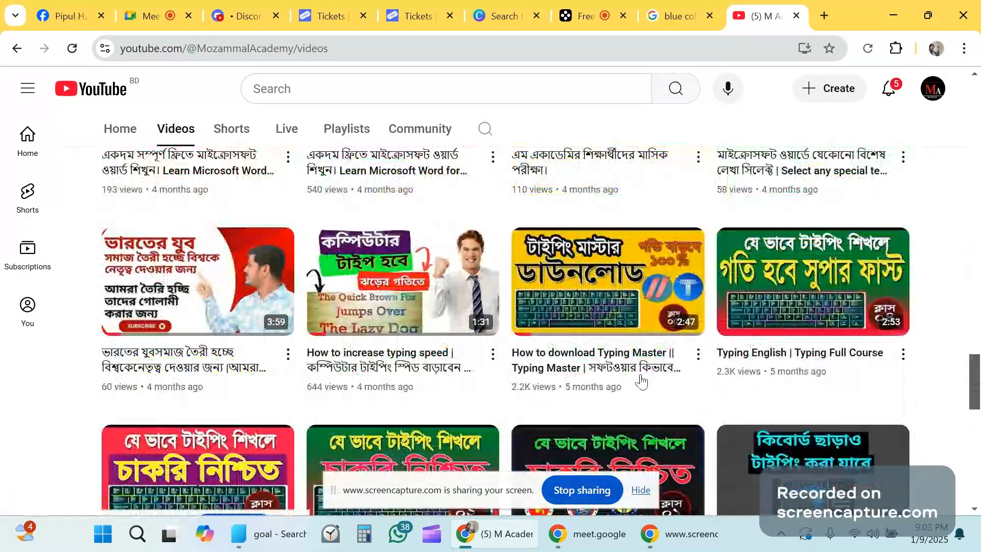
pyautogui.moveTo(976, 369); pyautogui.dragTo(976, 424)
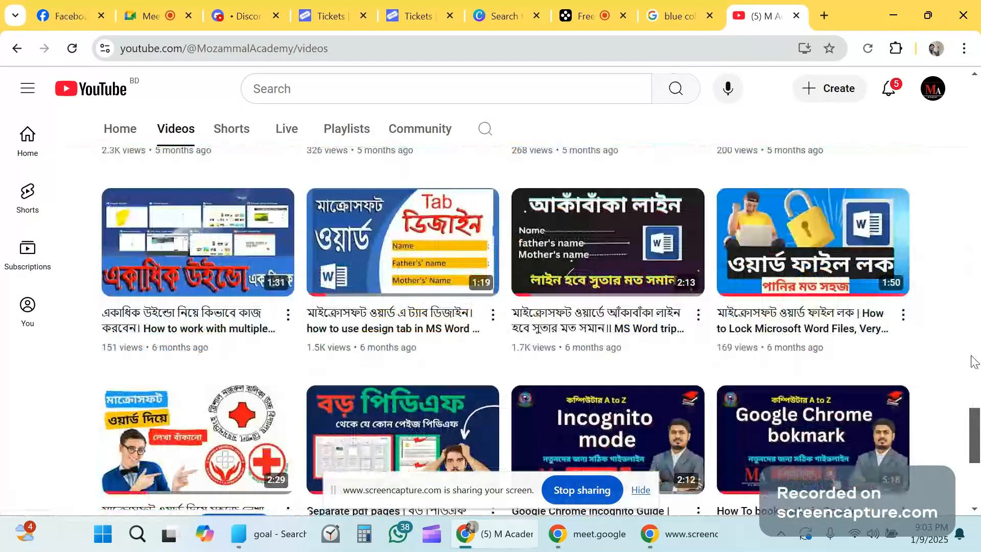
pyautogui.scroll(-3, 975, 361)
pyautogui.moveTo(975, 442); pyautogui.dragTo(971, 465)
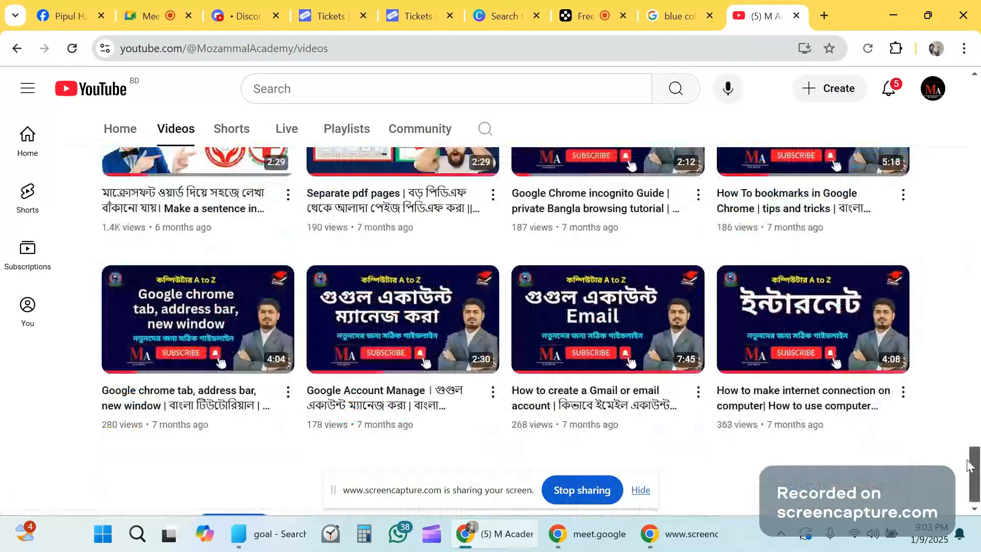
pyautogui.moveTo(969, 471); pyautogui.dragTo(963, 224)
pyautogui.scroll(5, 962, 224)
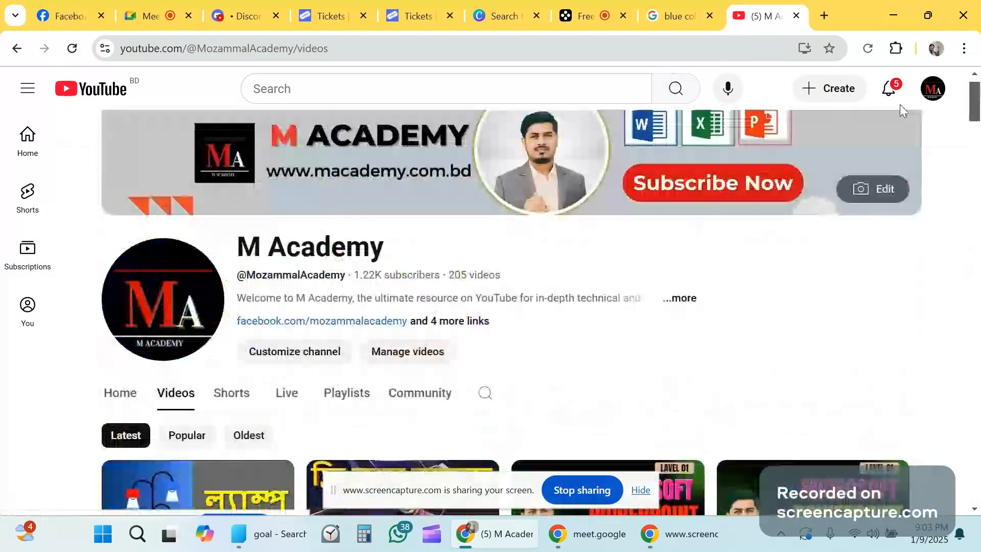
# - Open the YouTube notifications and switch to the browser tab with the "blue color code" search results
pyautogui.click(895, 98)
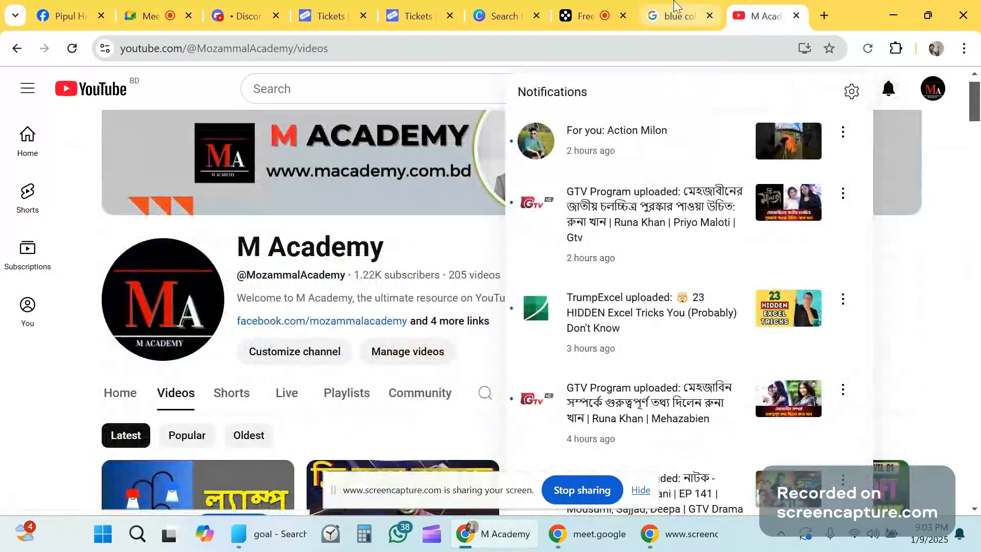
pyautogui.click(676, 7)
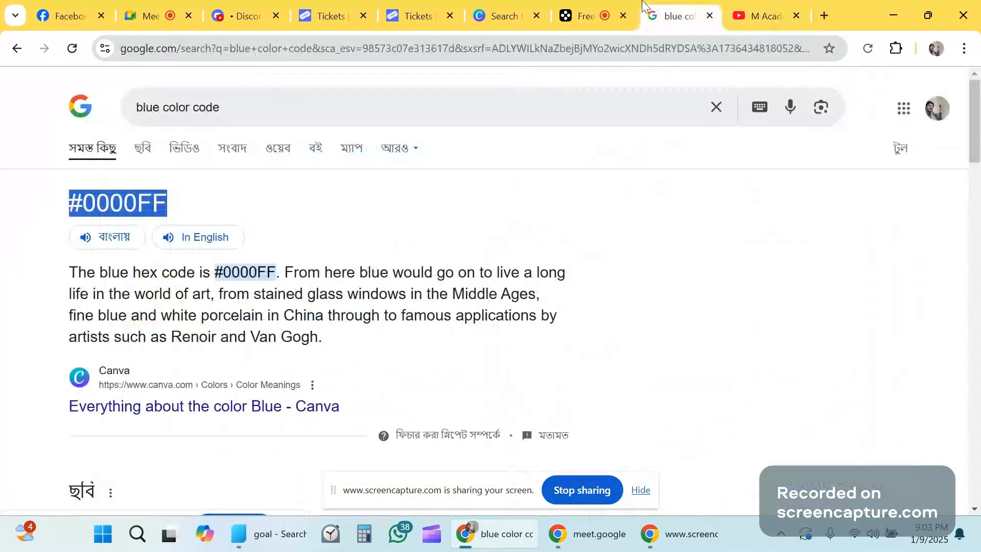
# - Look through the "thumbnail youtube" search results in Canva, covering the team's own designs and the first Canva templates
pyautogui.click(517, 6)
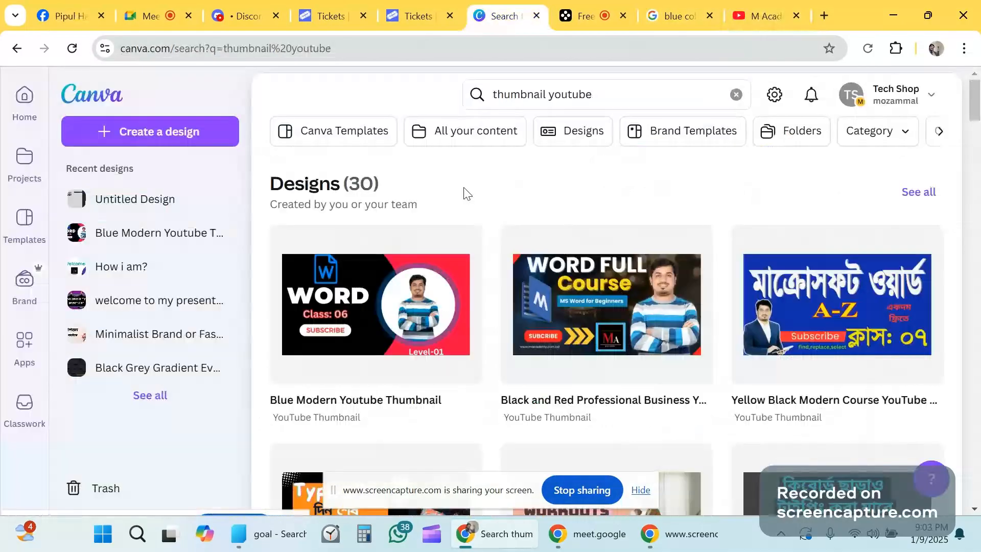
pyautogui.scroll(-3, 737, 214)
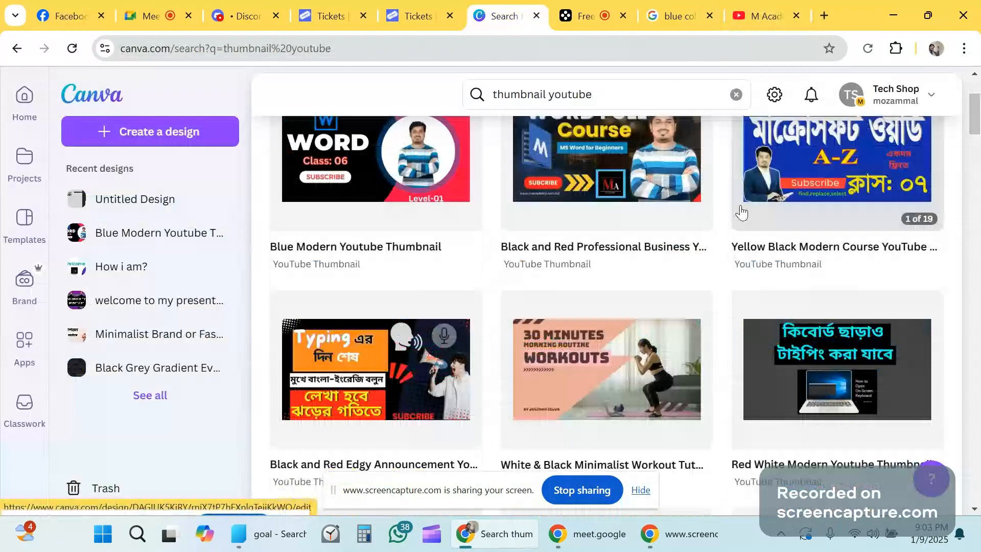
pyautogui.scroll(-4, 696, 278)
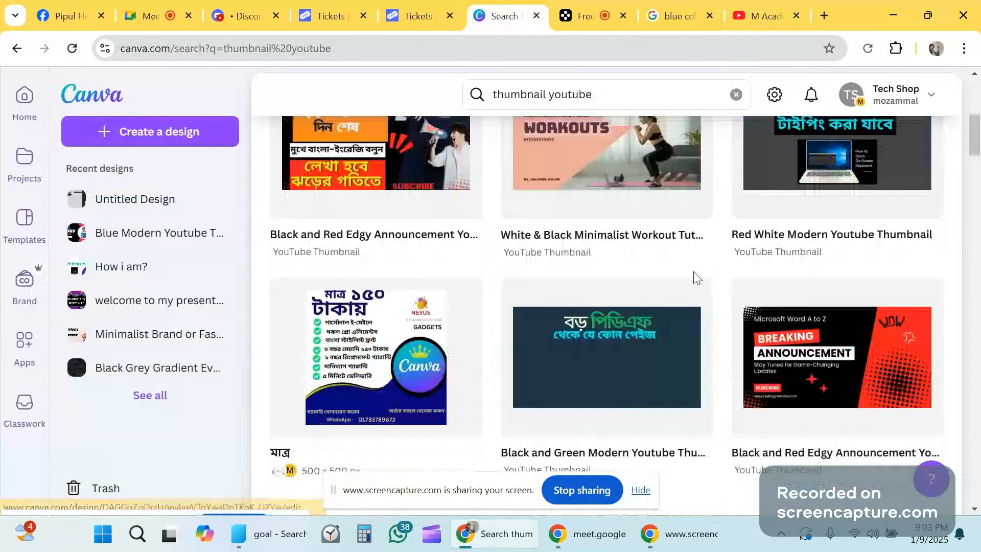
pyautogui.scroll(-5, 696, 278)
pyautogui.scroll(-2, 697, 278)
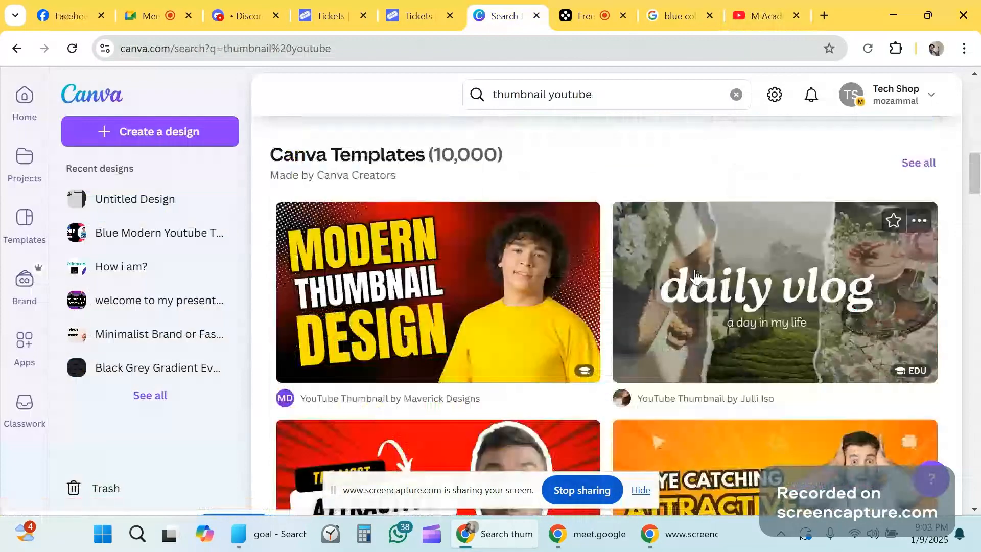
pyautogui.scroll(-2, 696, 277)
pyautogui.scroll(-1, 690, 276)
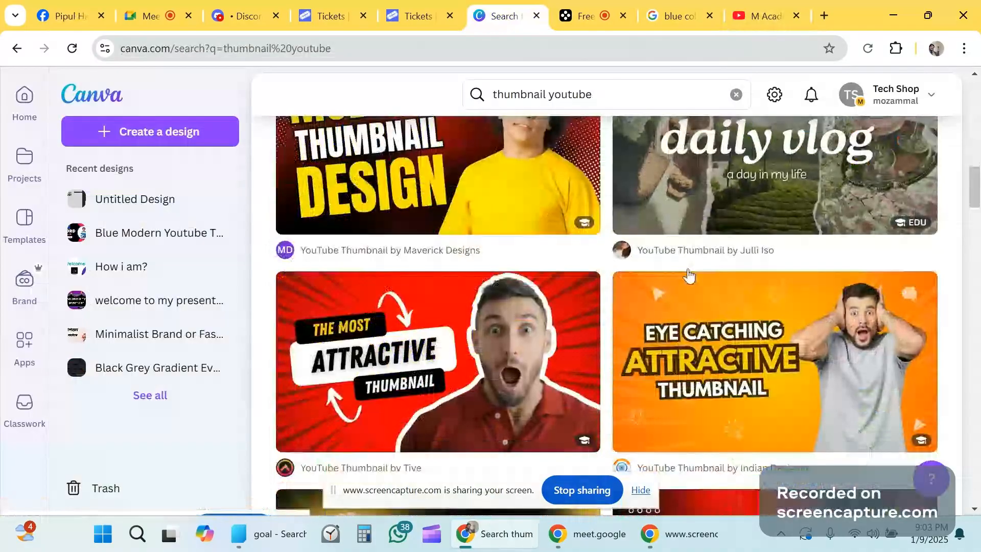
pyautogui.scroll(-2, 688, 276)
pyautogui.scroll(1, 512, 251)
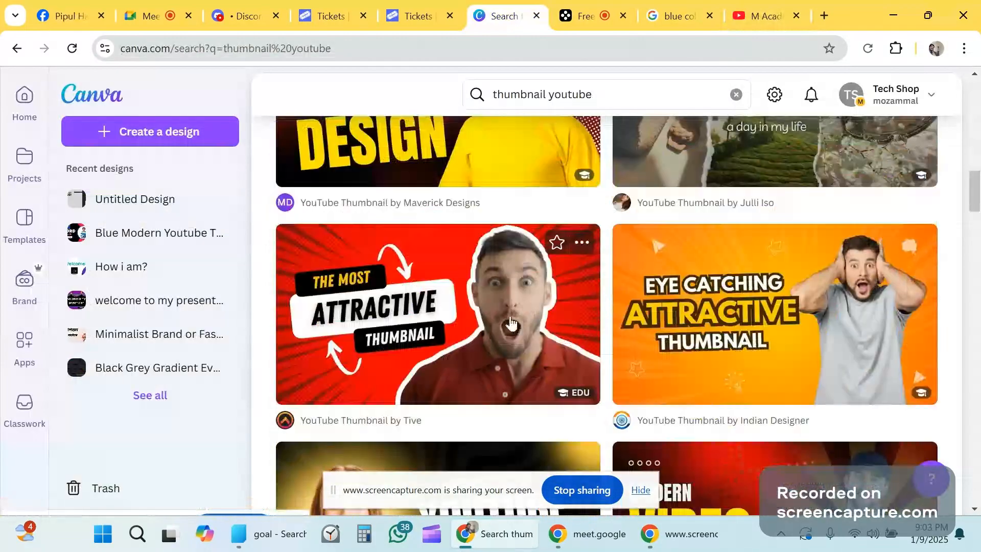
# - Open the Yellow Black Graffiti Web Design YouTube Thumbnail template for customizing
pyautogui.scroll(-4, 560, 323)
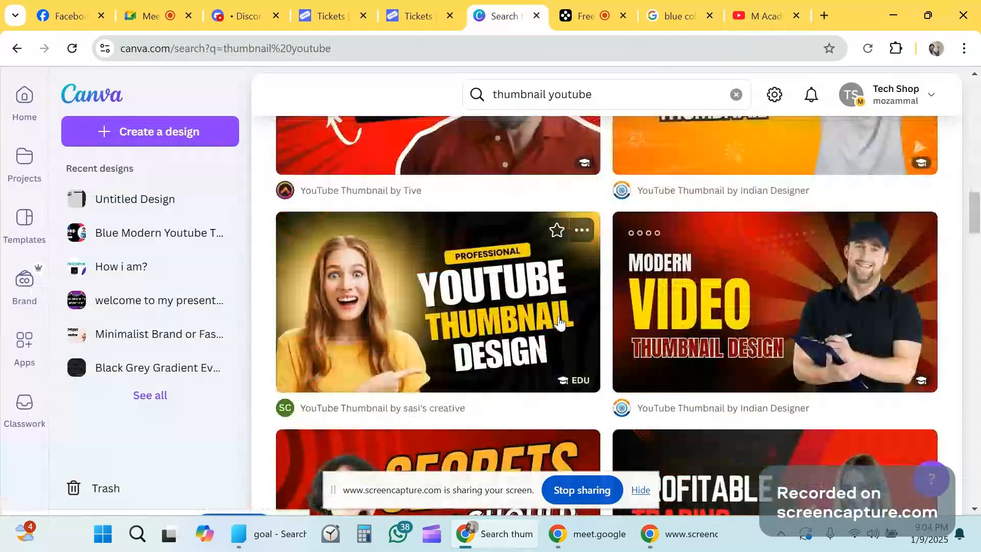
pyautogui.click(419, 299)
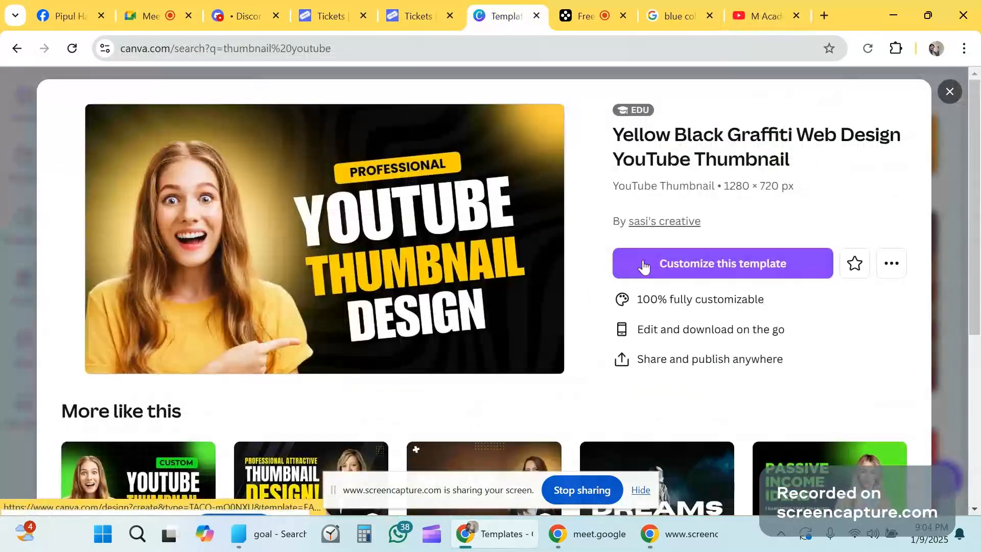
pyautogui.click(644, 267)
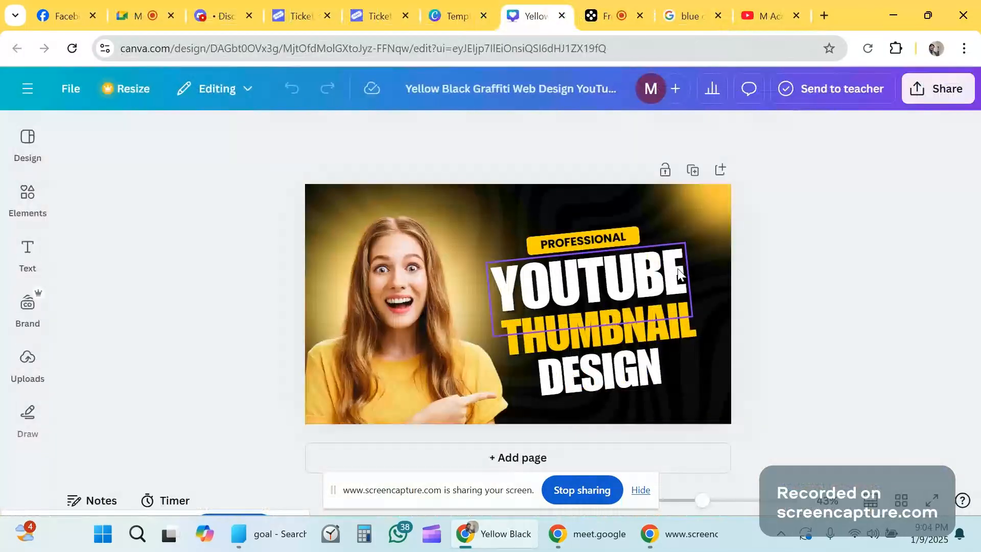
# - Close the template preview, open the untitled 851 × 315 px cover design from the home page and copy its portrait
pyautogui.click(456, 16)
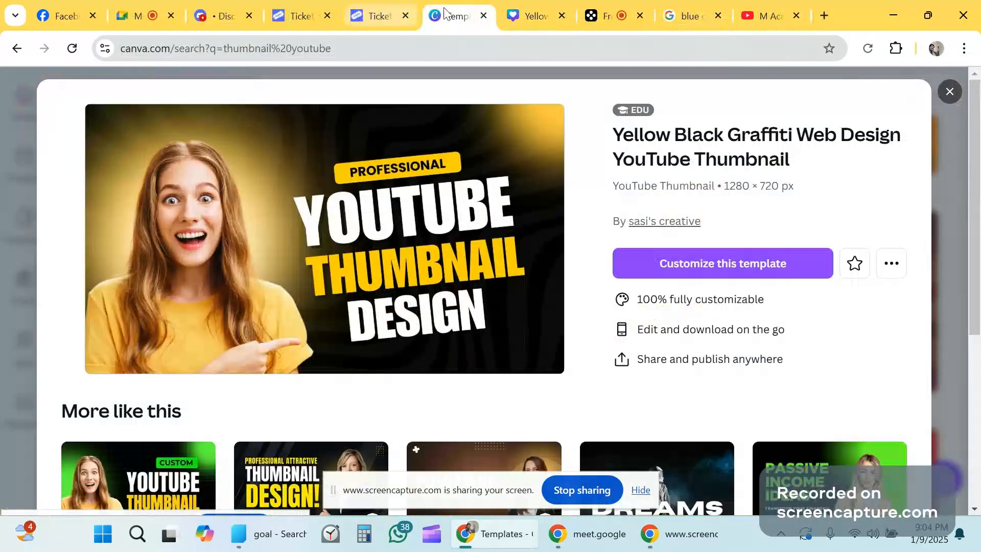
pyautogui.click(950, 94)
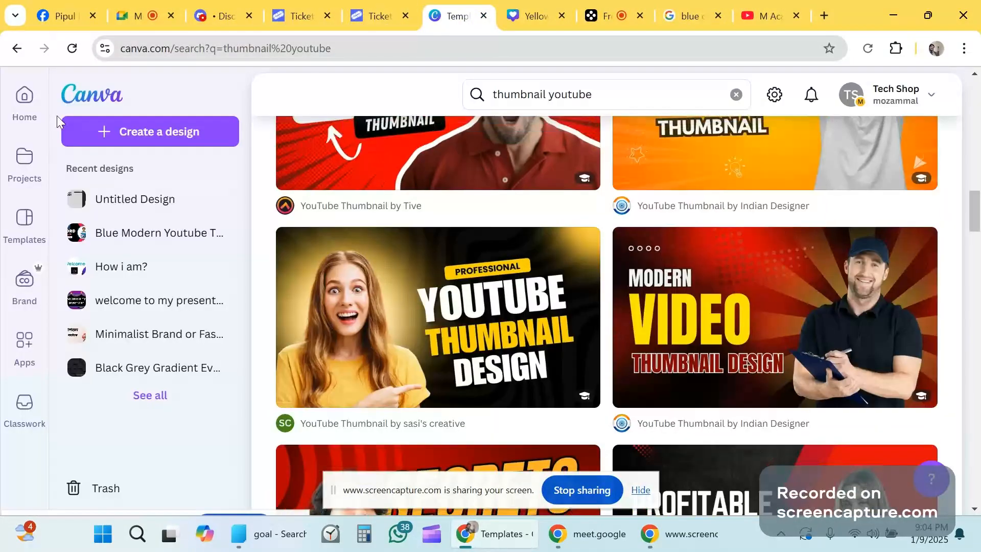
pyautogui.click(92, 101)
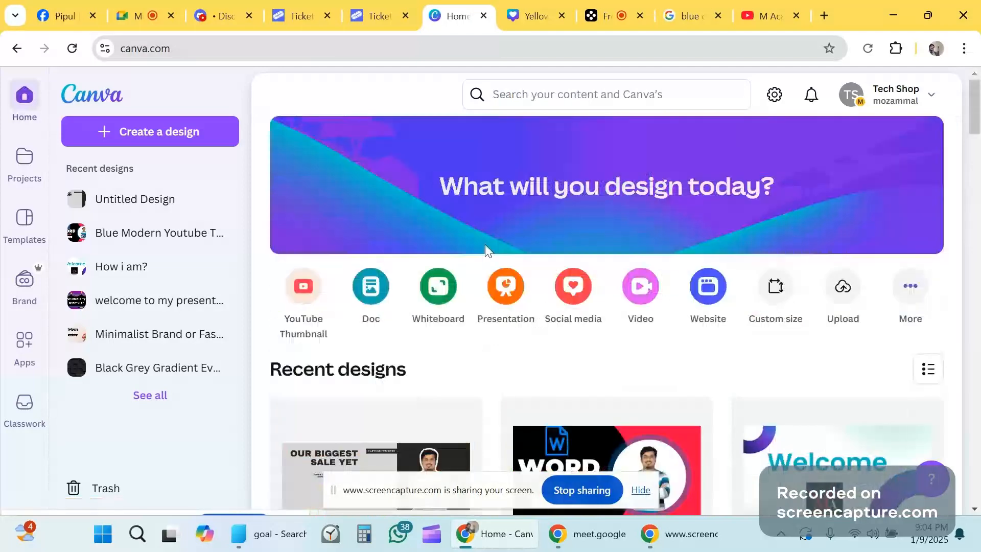
pyautogui.click(449, 313)
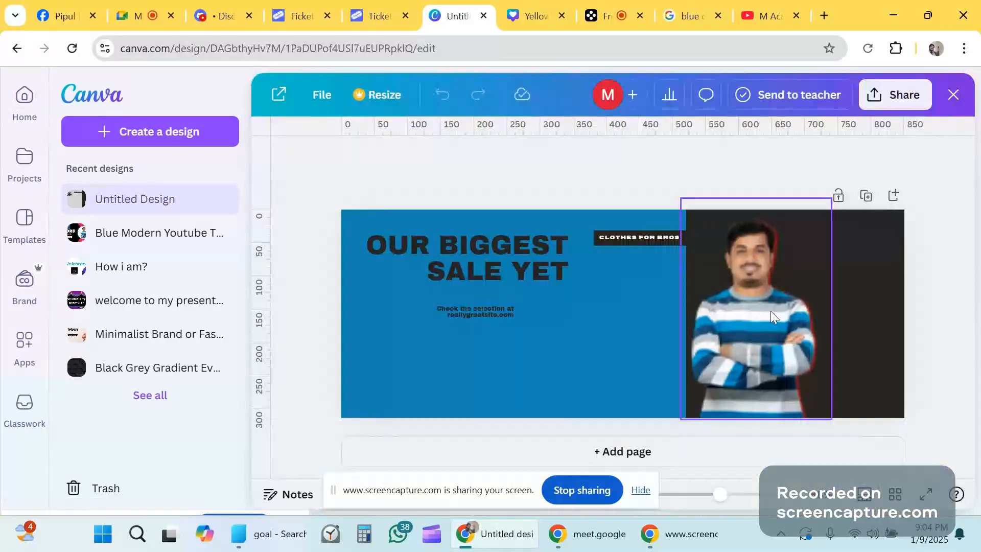
pyautogui.click(759, 314)
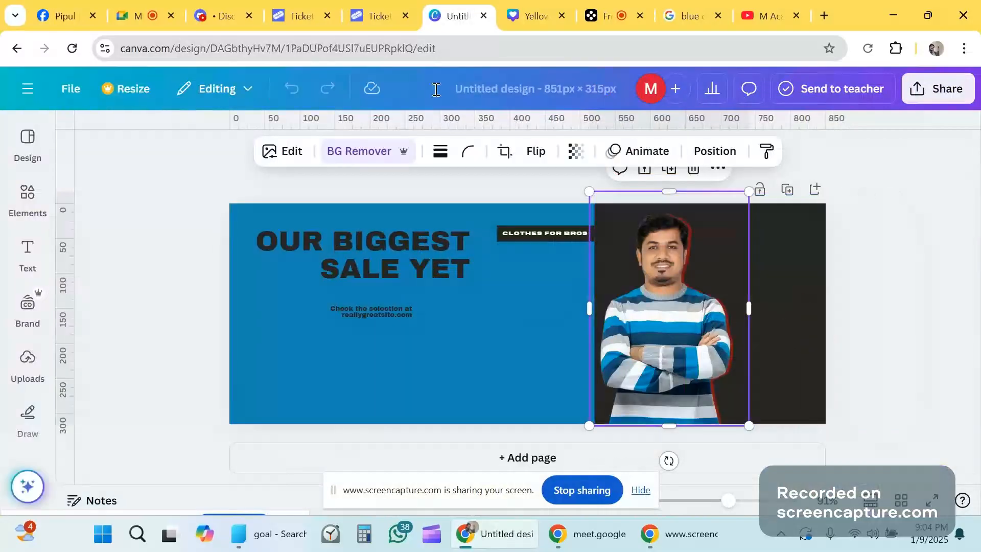
# - Delete the photo of the woman in the yellow shirt from the YouTube thumbnail design
pyautogui.click(523, 6)
pyautogui.click(398, 283)
pyautogui.moveTo(399, 283); pyautogui.dragTo(400, 255)
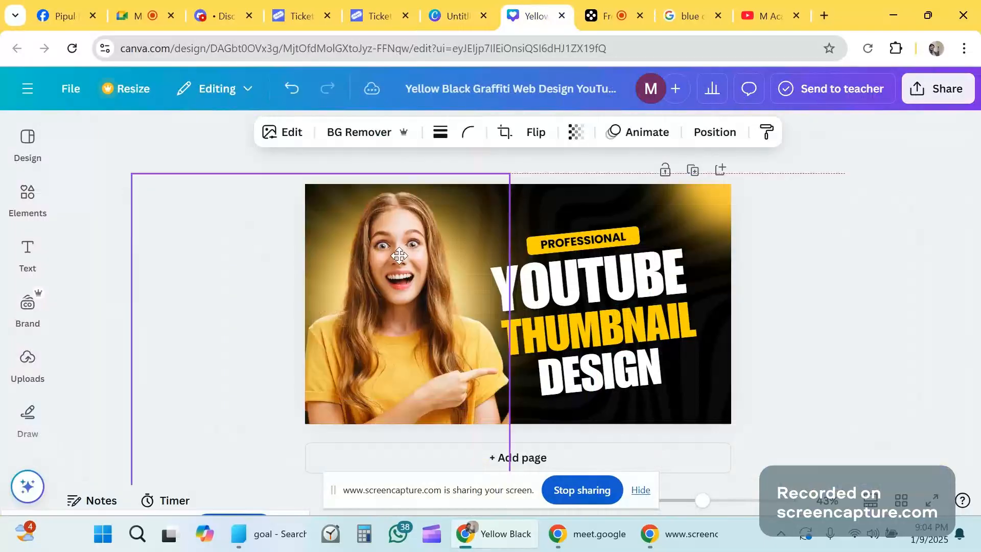
pyautogui.press('Delete')
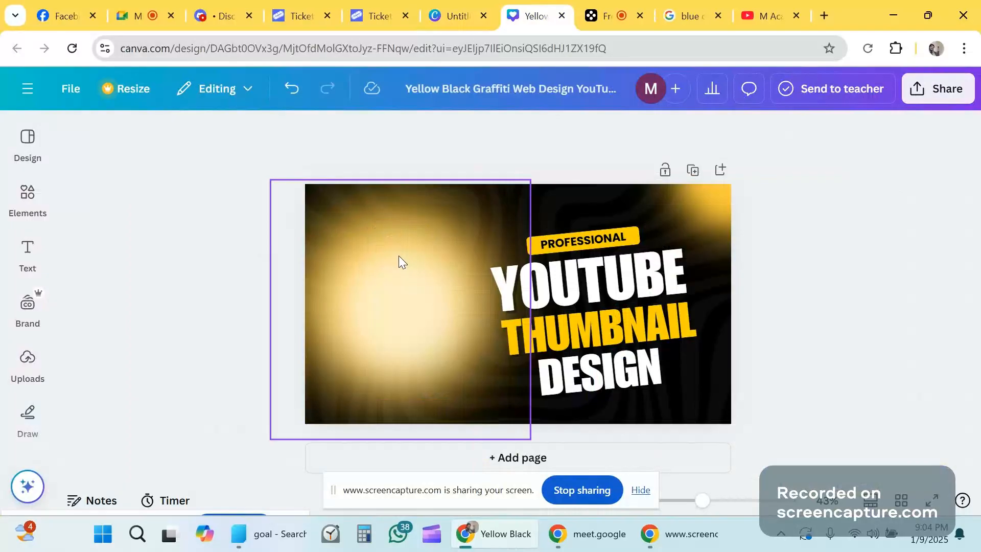
# - Paste the portrait into the thumbnail and enlarge it to fill the page height in front of the yellow glow
pyautogui.hotkey('ctrl', 'v')
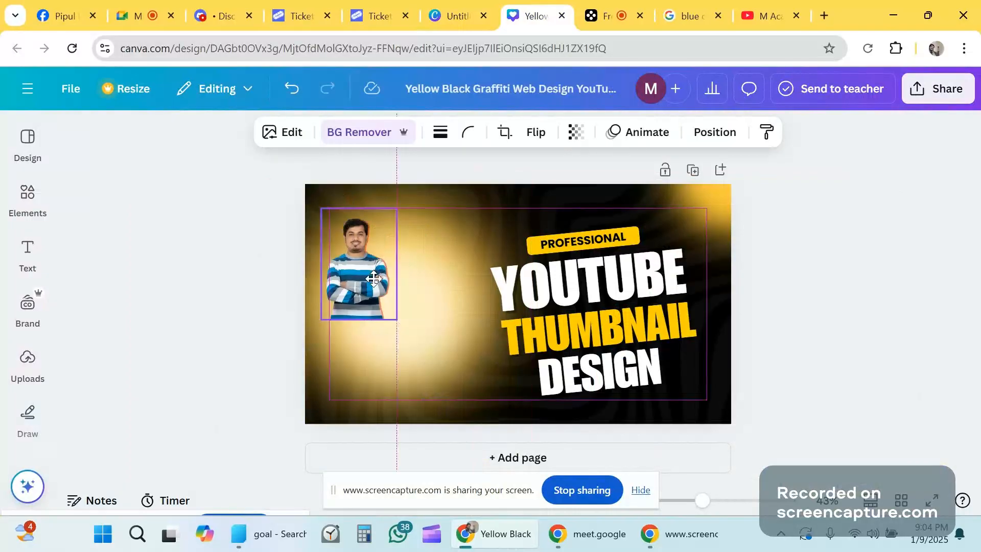
pyautogui.moveTo(396, 321); pyautogui.dragTo(470, 430)
pyautogui.moveTo(423, 382); pyautogui.dragTo(414, 359)
pyautogui.moveTo(458, 408); pyautogui.dragTo(481, 428)
pyautogui.moveTo(439, 404); pyautogui.dragTo(404, 384)
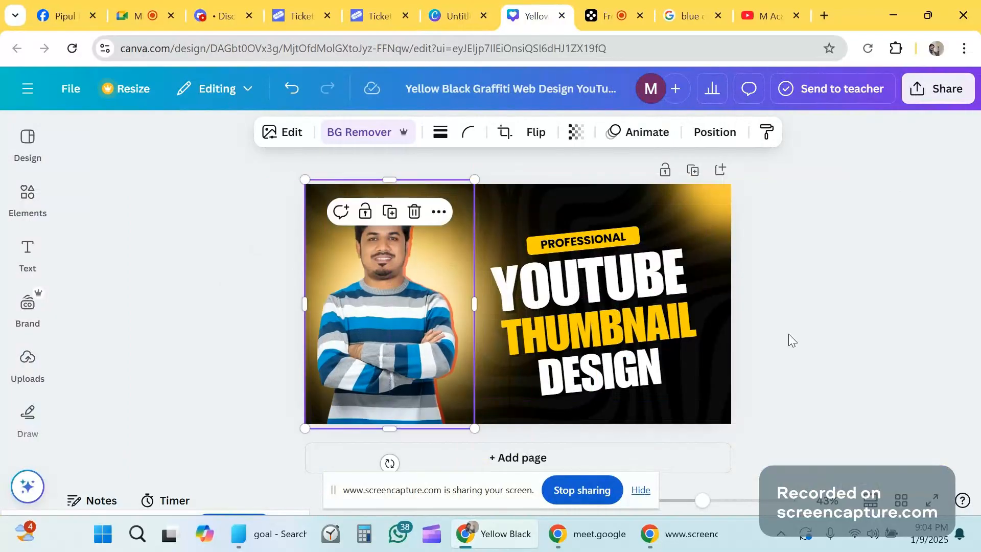
pyautogui.click(789, 333)
# - Set the color of the portrait's drop shadow to #FF0000
pyautogui.click(394, 234)
pyautogui.click(288, 133)
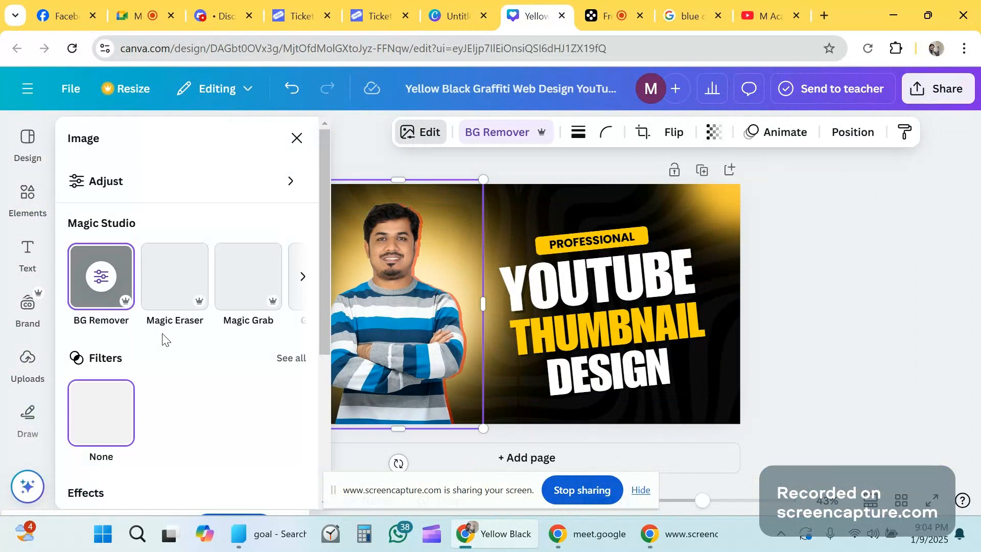
pyautogui.scroll(-3, 164, 340)
pyautogui.click(100, 381)
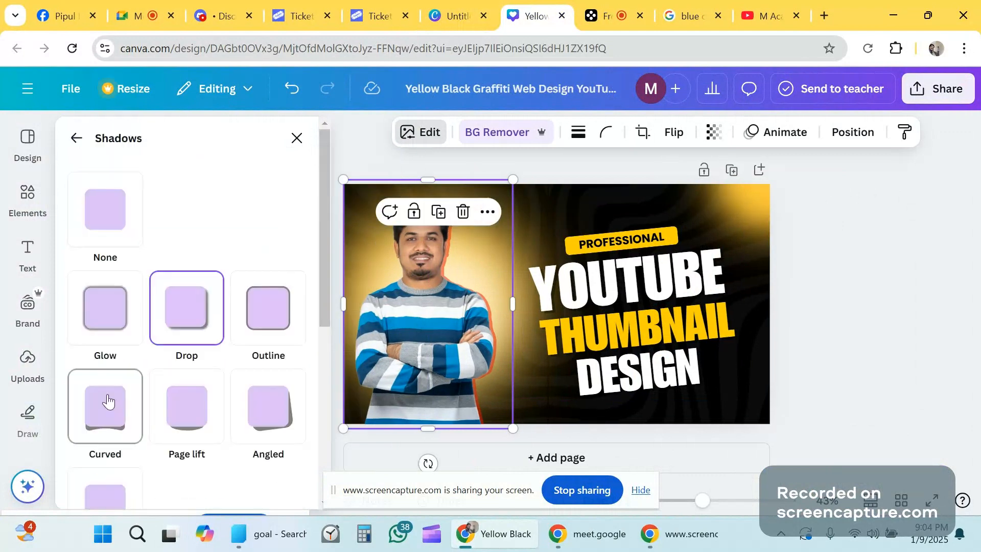
pyautogui.scroll(-6, 188, 324)
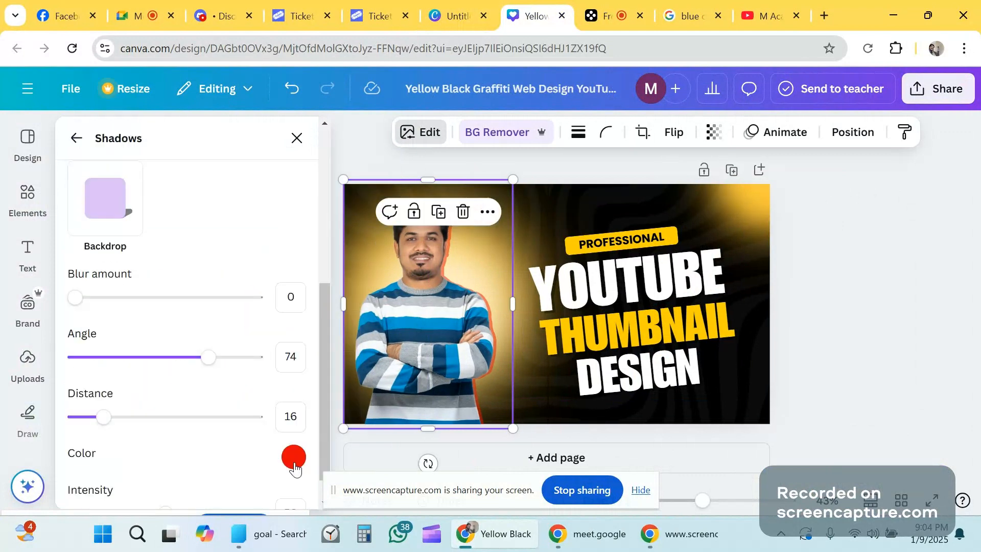
pyautogui.click(294, 462)
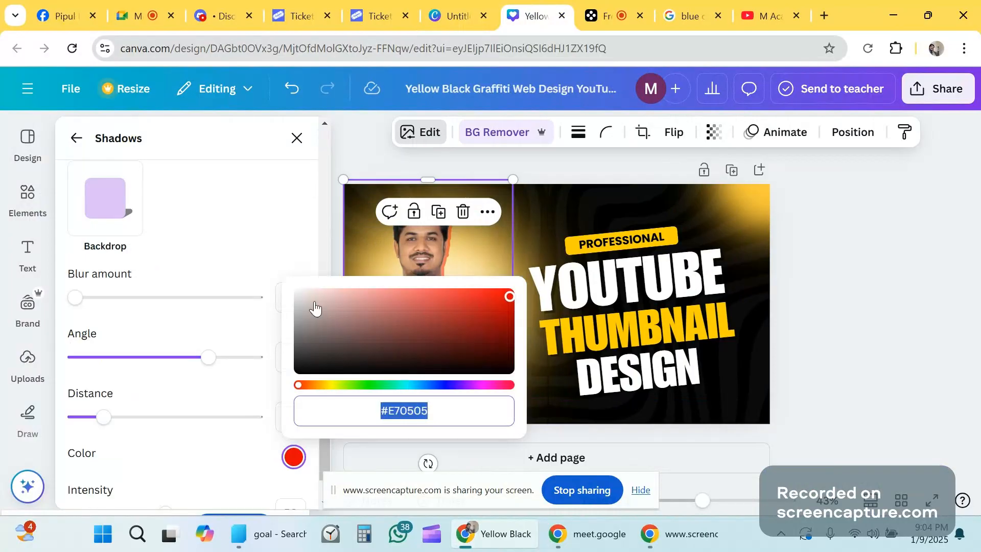
pyautogui.click(465, 307)
pyautogui.click(505, 296)
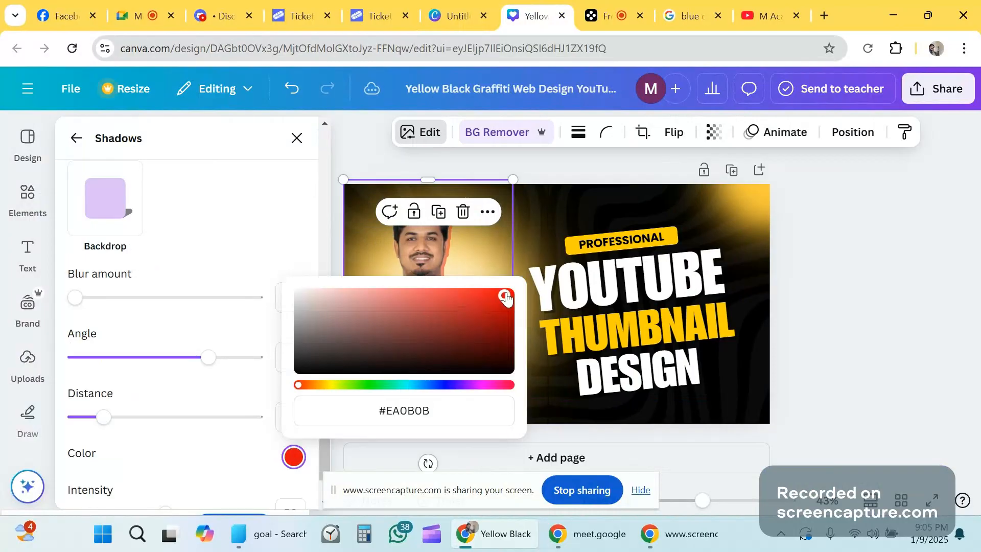
pyautogui.moveTo(507, 298); pyautogui.dragTo(516, 292)
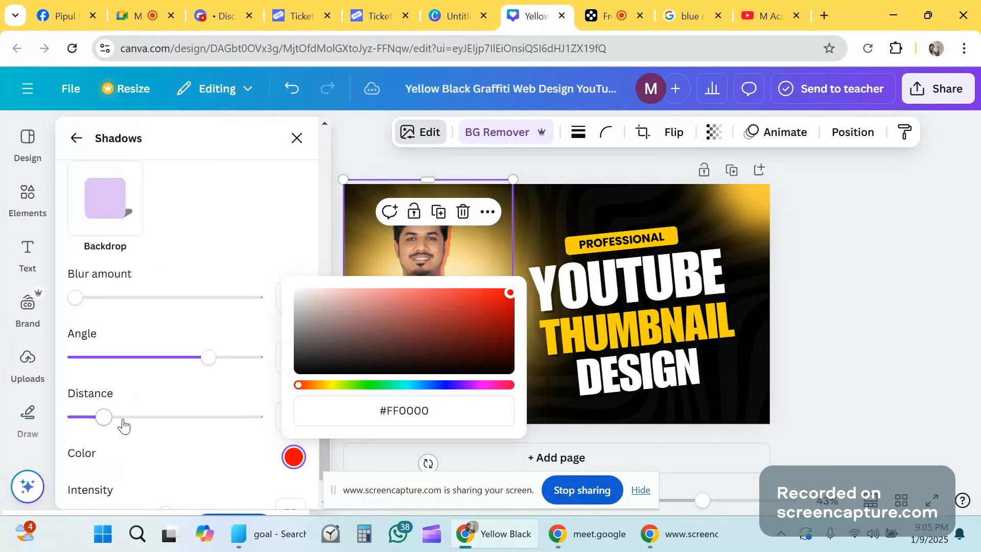
# - Raise the portrait's shadow intensity to 100 and close the image settings
pyautogui.scroll(-1, 144, 470)
pyautogui.moveTo(164, 481); pyautogui.dragTo(285, 481)
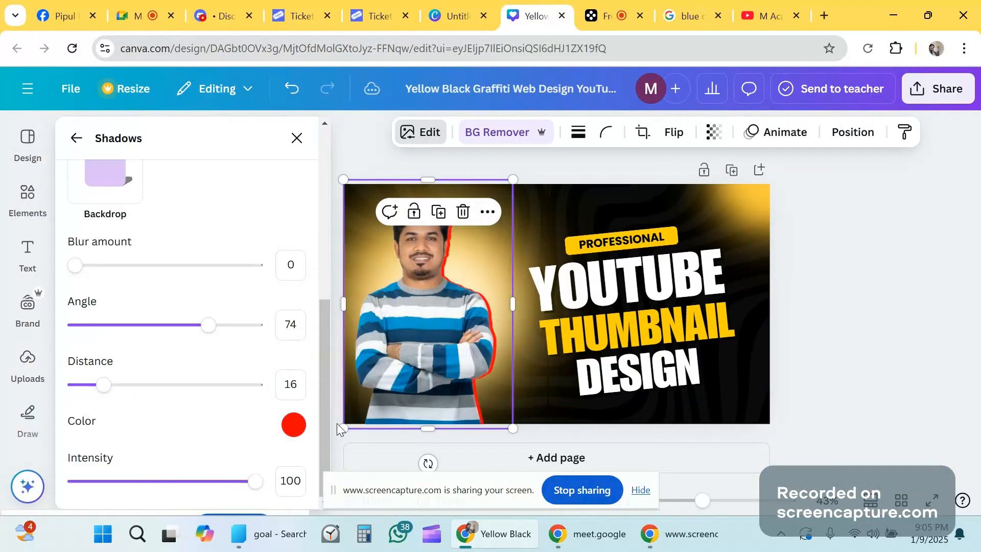
pyautogui.click(890, 268)
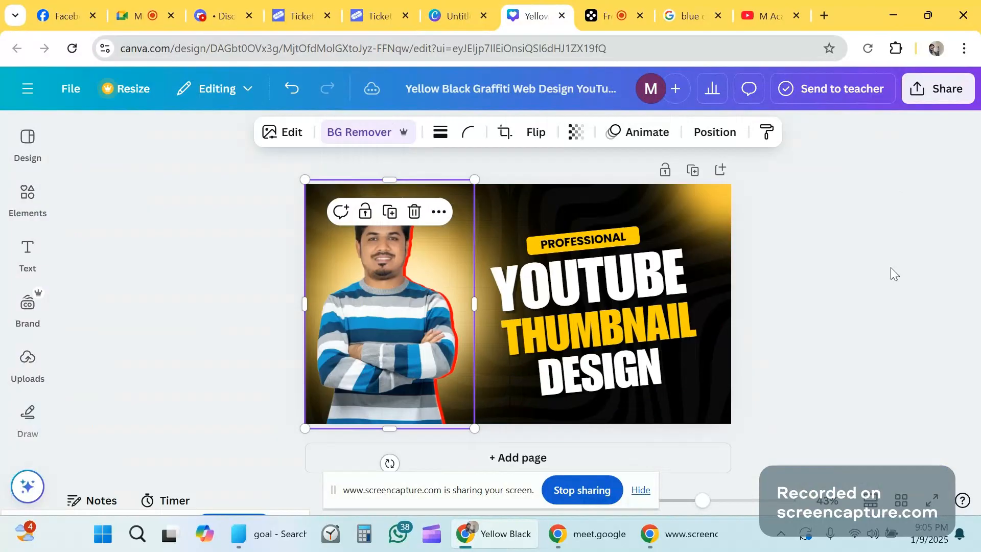
pyautogui.click(891, 268)
# - Enlarge the portrait slightly and shift it down so its lower part runs off the page's bottom edge
pyautogui.click(456, 204)
pyautogui.moveTo(475, 179); pyautogui.dragTo(513, 176)
pyautogui.moveTo(427, 253); pyautogui.dragTo(429, 267)
pyautogui.click(782, 284)
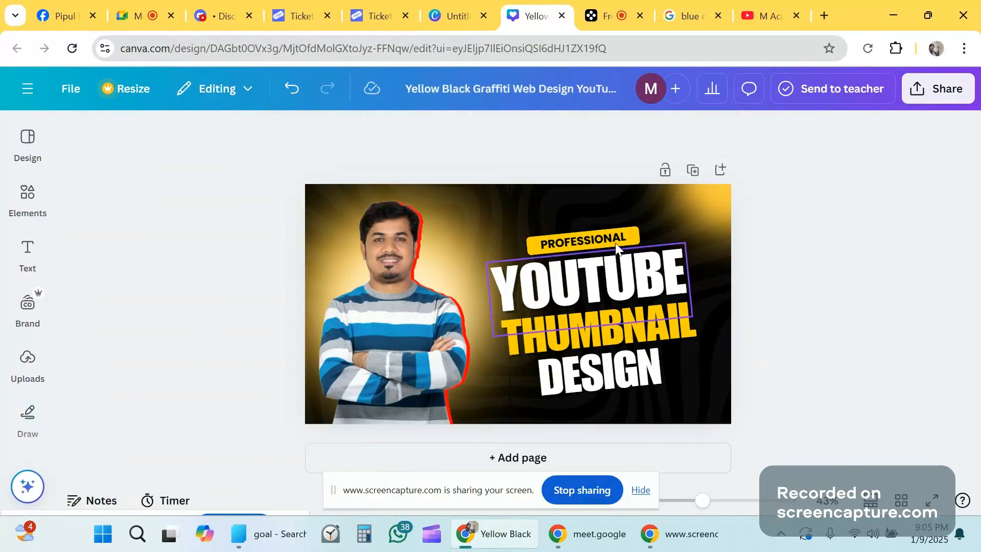
pyautogui.click(574, 238)
pyautogui.click(575, 238)
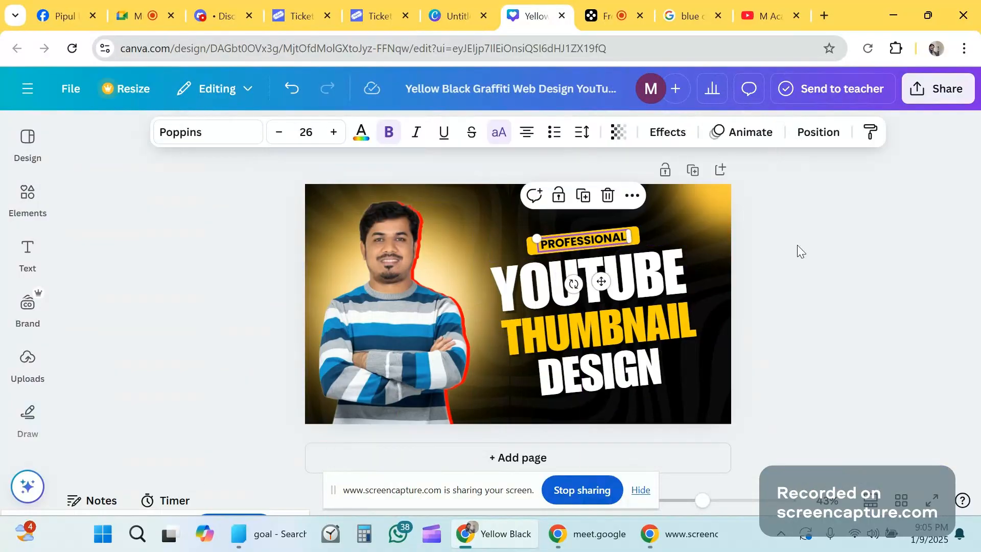
pyautogui.click(798, 246)
pyautogui.click(445, 248)
pyautogui.moveTo(497, 231); pyautogui.dragTo(495, 204)
pyautogui.click(973, 268)
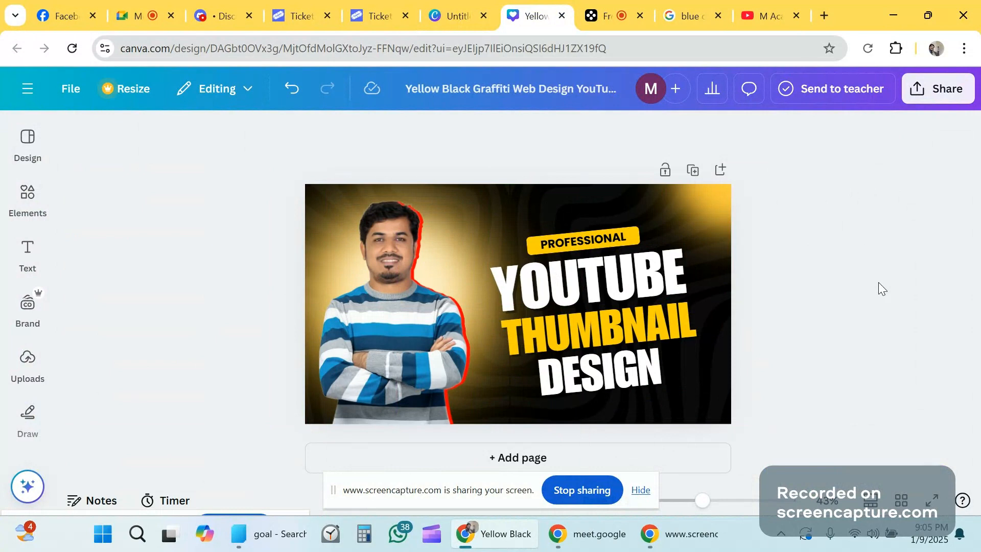
# - Replace the white headline word YOUTUBE with M ACADEMY
pyautogui.moveTo(700, 502); pyautogui.dragTo(711, 506)
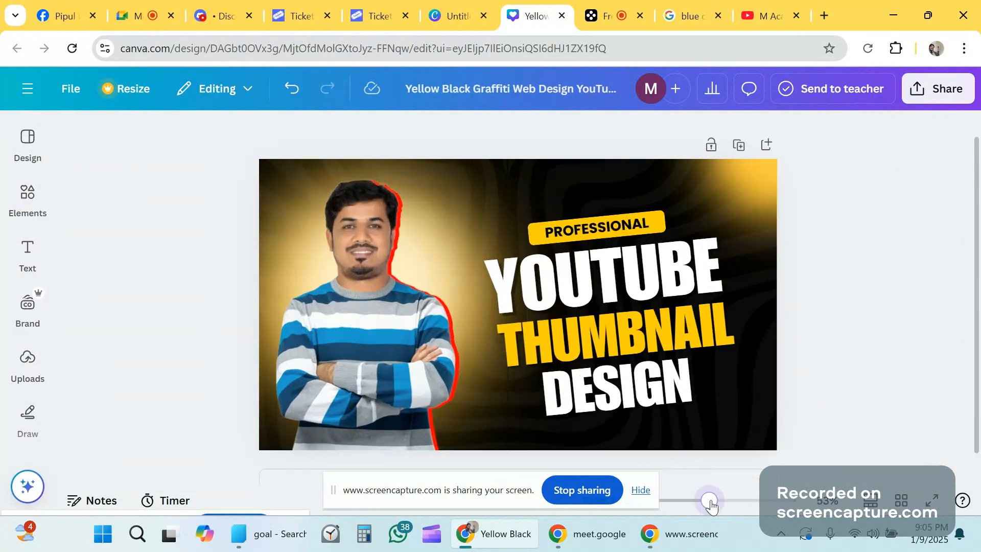
pyautogui.click(603, 225)
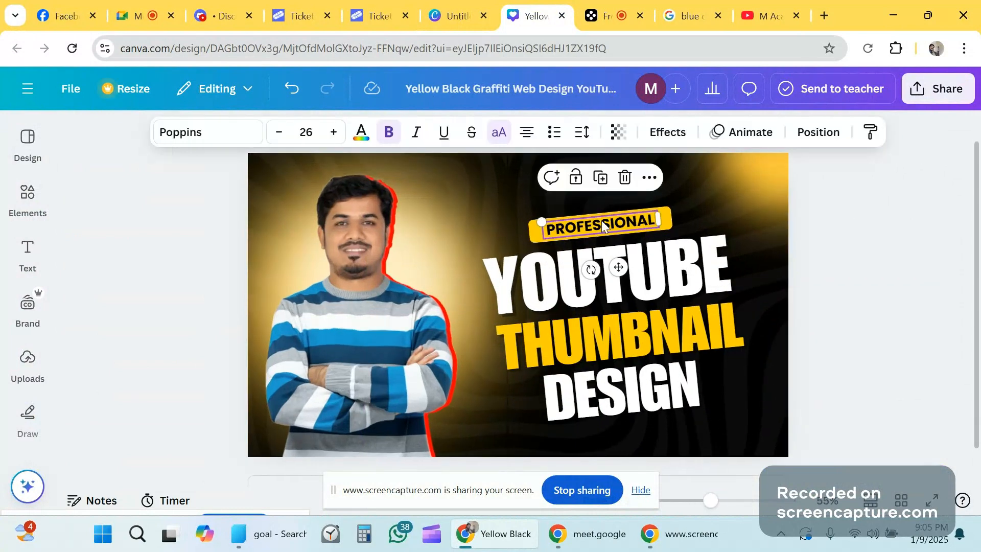
pyautogui.click(826, 254)
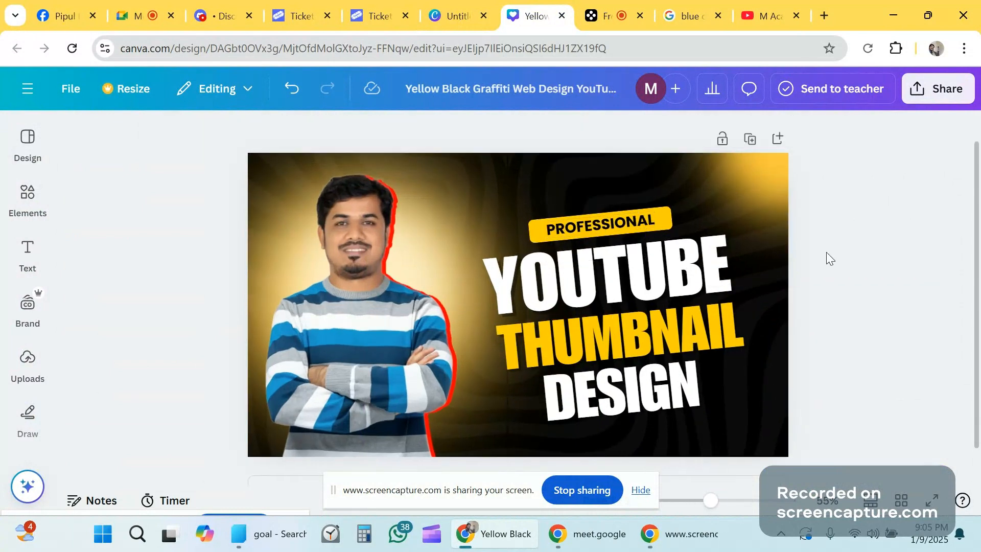
pyautogui.doubleClick(618, 296)
pyautogui.click(720, 282)
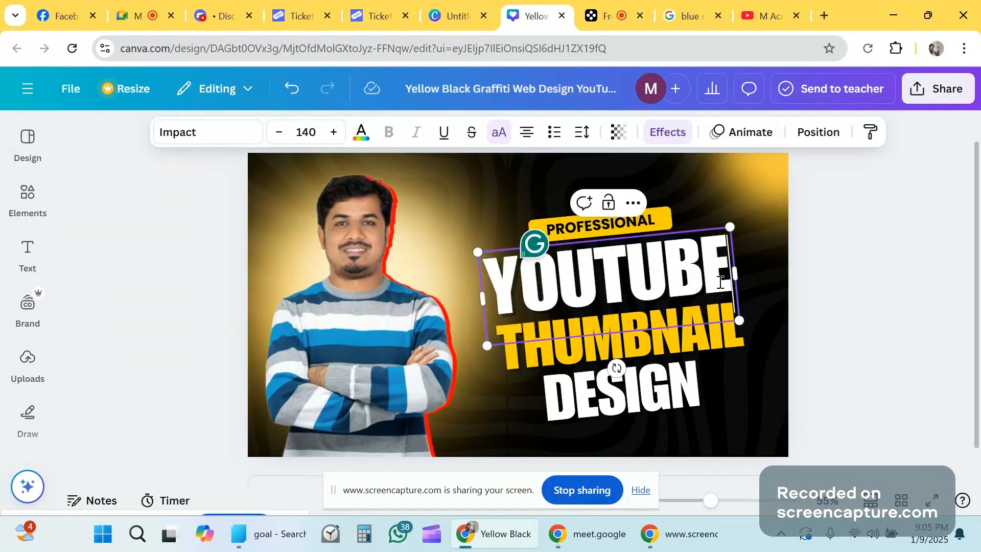
pyautogui.press('BackSpace')
pyautogui.press('BackSpace')
pyautogui.press('BackSpace')
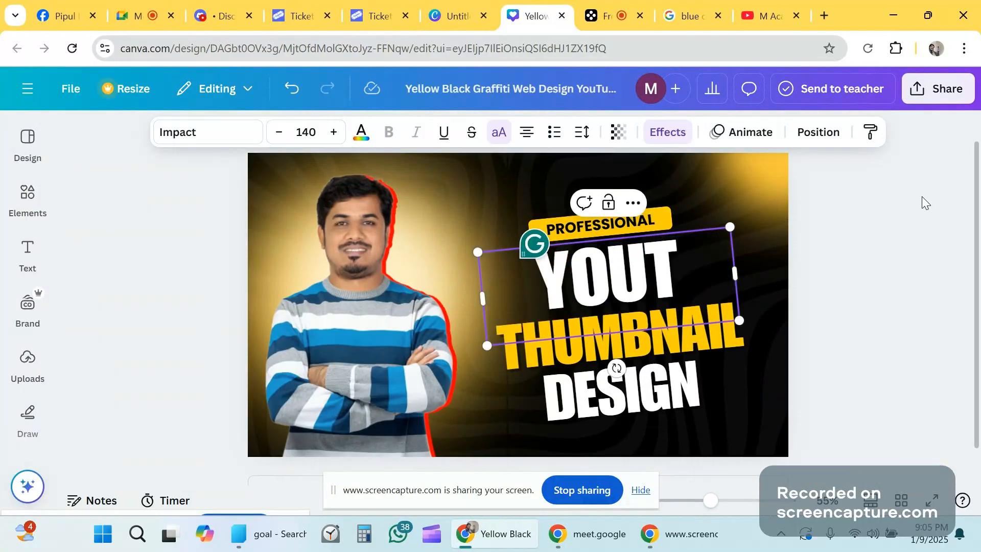
pyautogui.press('BackSpace')
pyautogui.press('BackSpace')
pyautogui.press('BackSpace')
pyautogui.press('BackSpace')
pyautogui.write('M')
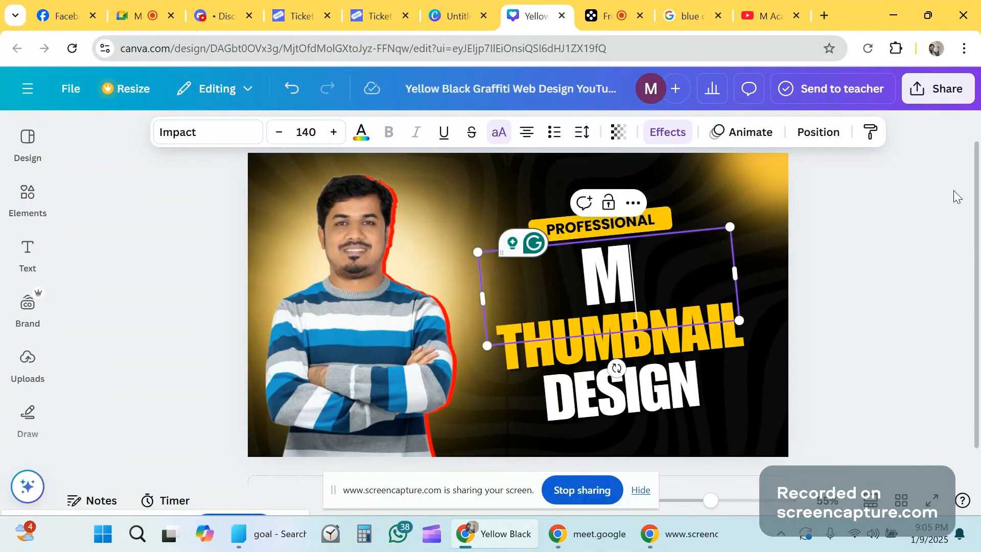
pyautogui.write(' A')
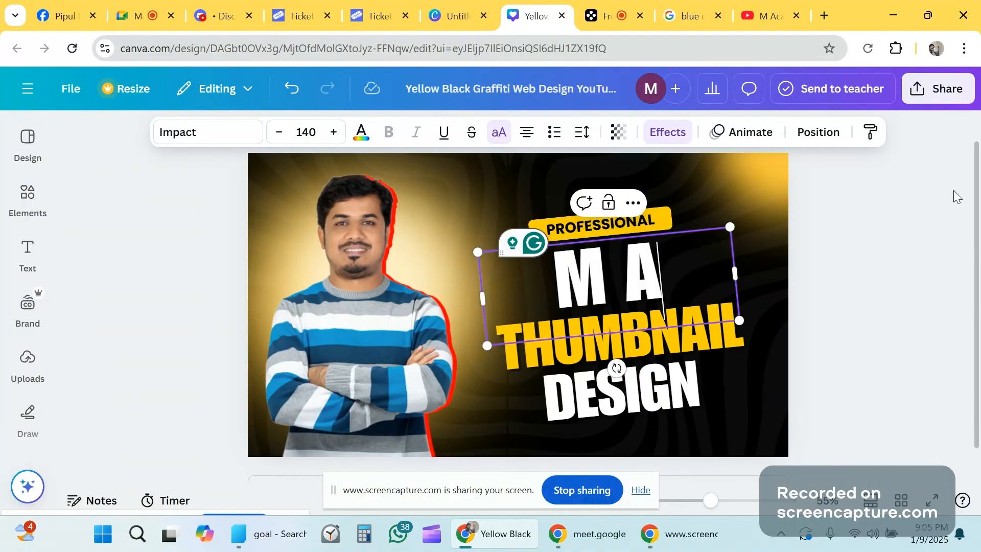
pyautogui.write('CAD')
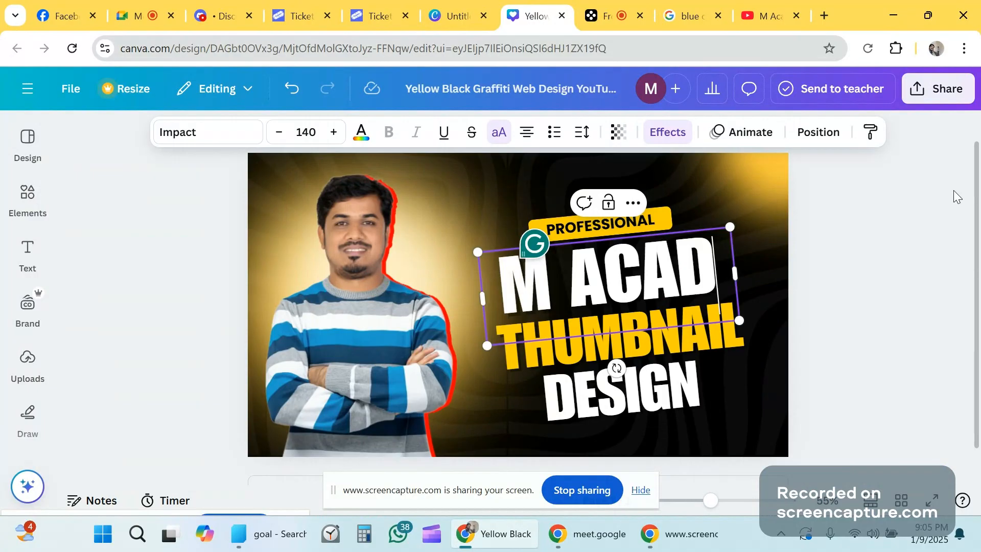
pyautogui.write('EMY')
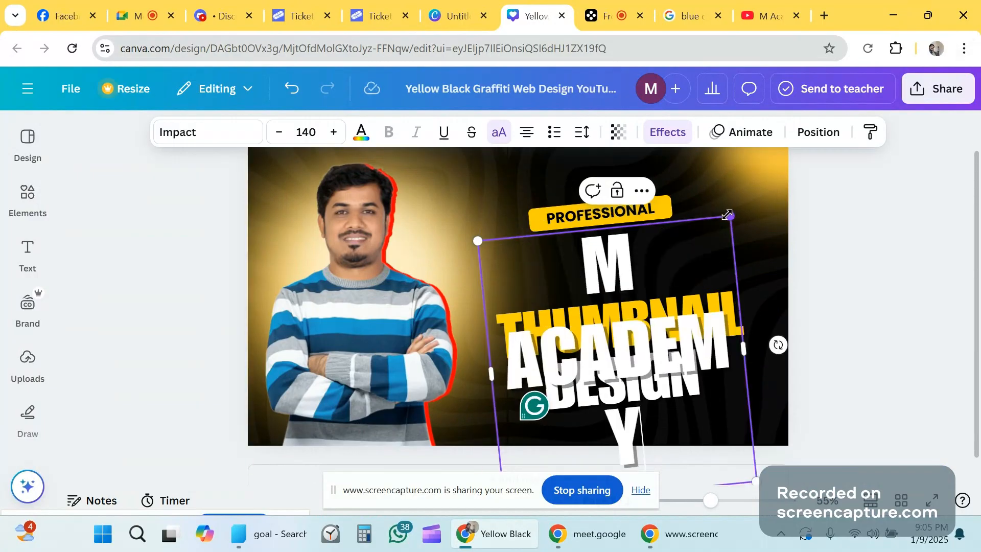
# - Shrink the M ACADEMY text to size 102, widen its box to fit one line, and move THUMBNAIL above it
pyautogui.moveTo(727, 215); pyautogui.dragTo(667, 293)
pyautogui.moveTo(688, 376); pyautogui.dragTo(776, 360)
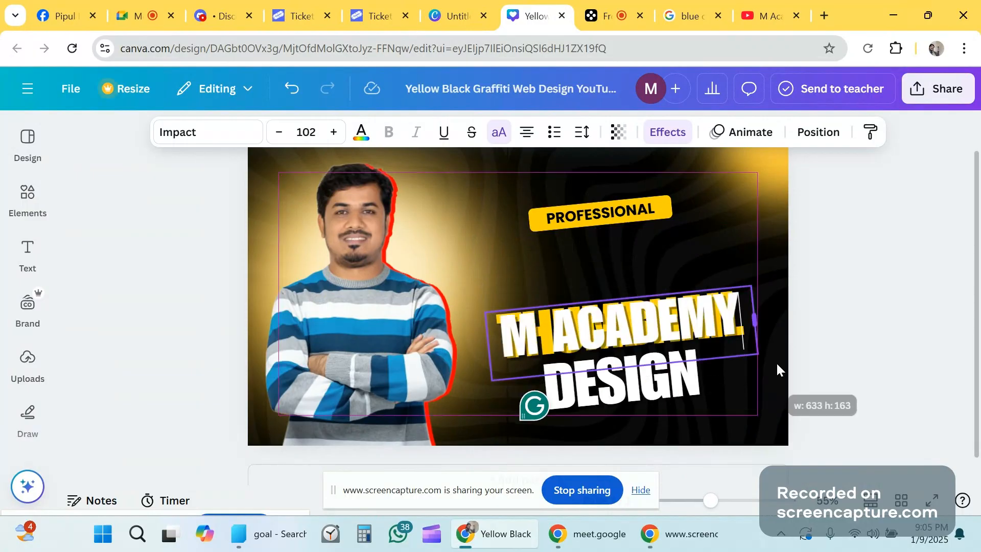
pyautogui.click(669, 330)
pyautogui.moveTo(669, 330); pyautogui.dragTo(662, 266)
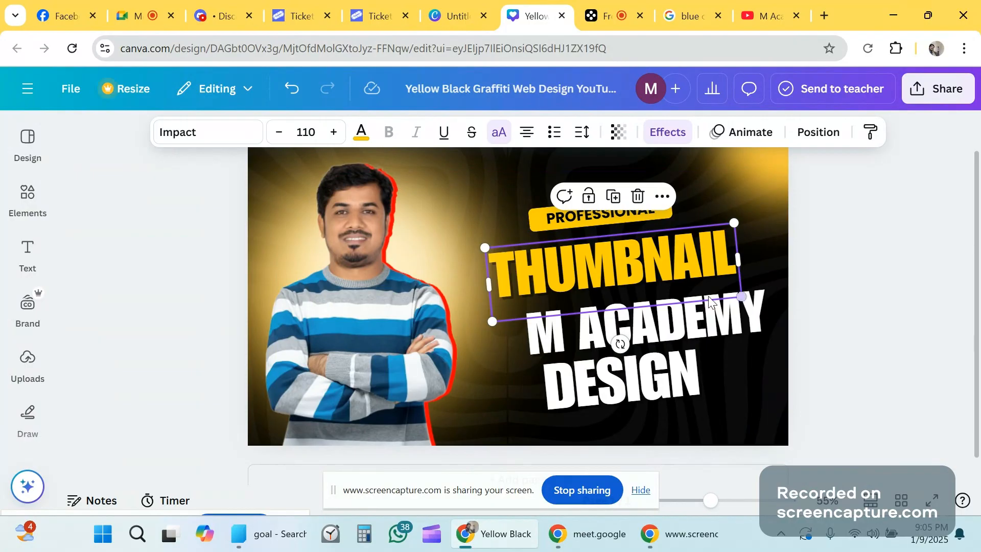
# - Delete the yellow THUMBNAIL text and move M ACADEMY up into its place beneath the PROFESSIONAL label
pyautogui.click(690, 326)
pyautogui.moveTo(690, 325); pyautogui.dragTo(658, 327)
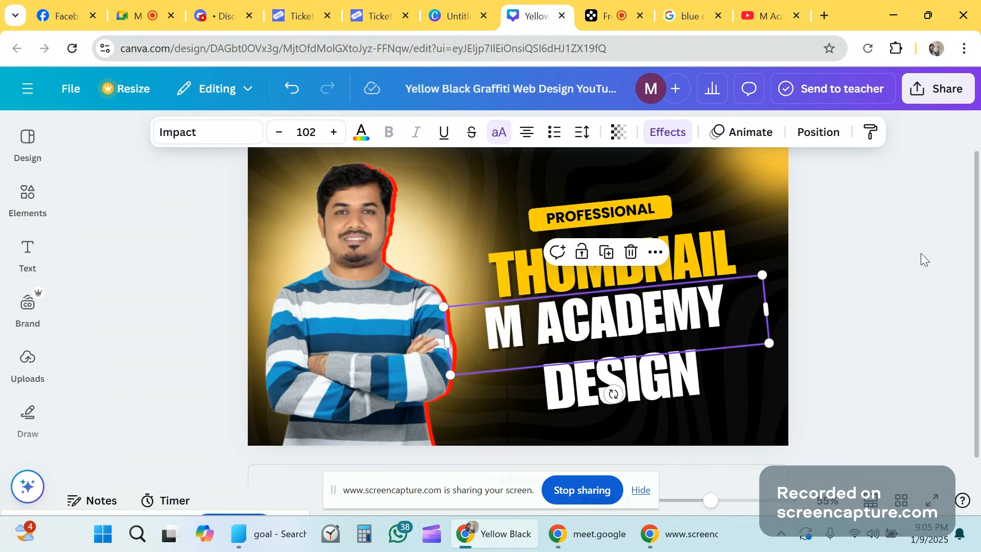
pyautogui.click(701, 261)
pyautogui.press('Delete')
pyautogui.moveTo(658, 327); pyautogui.dragTo(656, 280)
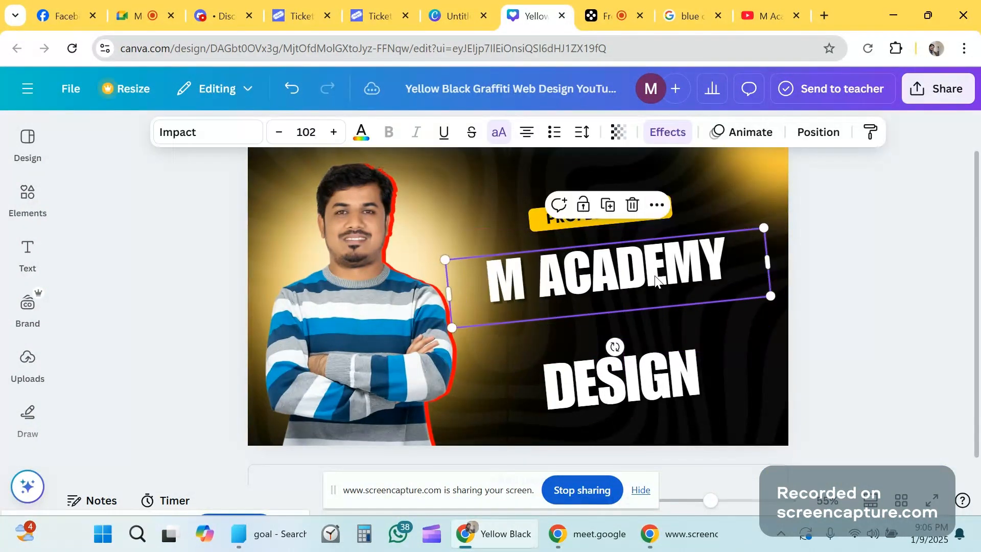
pyautogui.press('Escape')
# - Enlarge M ACADEMY to span most of the page's right half and move DESIGN up directly beneath it
pyautogui.click(683, 278)
pyautogui.moveTo(767, 231); pyautogui.dragTo(827, 208)
pyautogui.moveTo(723, 242); pyautogui.dragTo(699, 242)
pyautogui.moveTo(640, 383); pyautogui.dragTo(632, 341)
# - Change the DESIGN text color to red #F80B0B
pyautogui.doubleClick(603, 353)
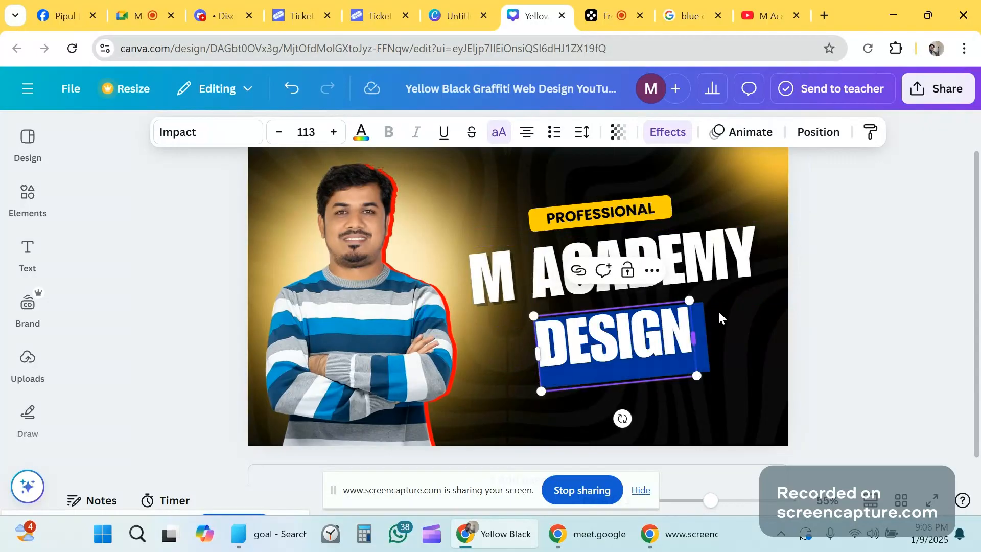
pyautogui.press('Escape')
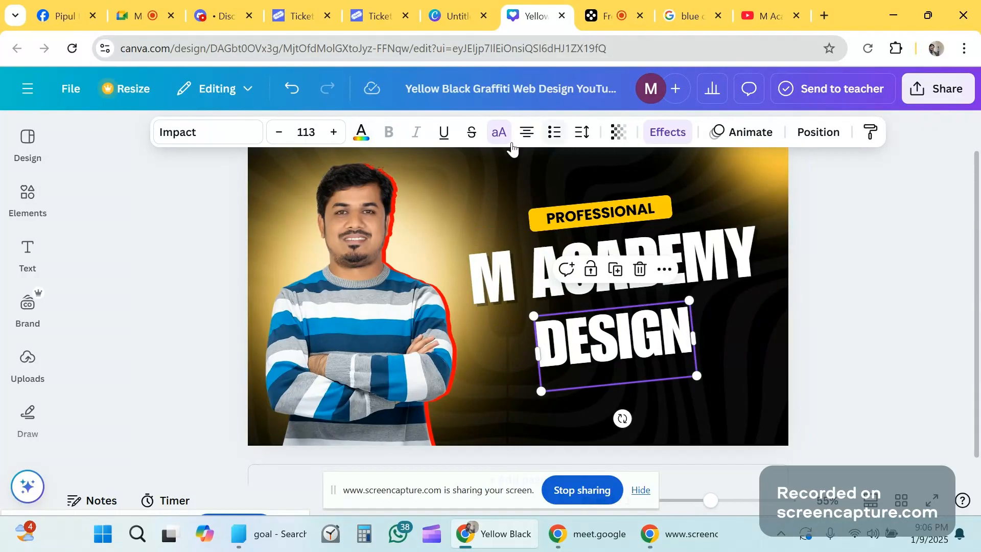
pyautogui.click(361, 134)
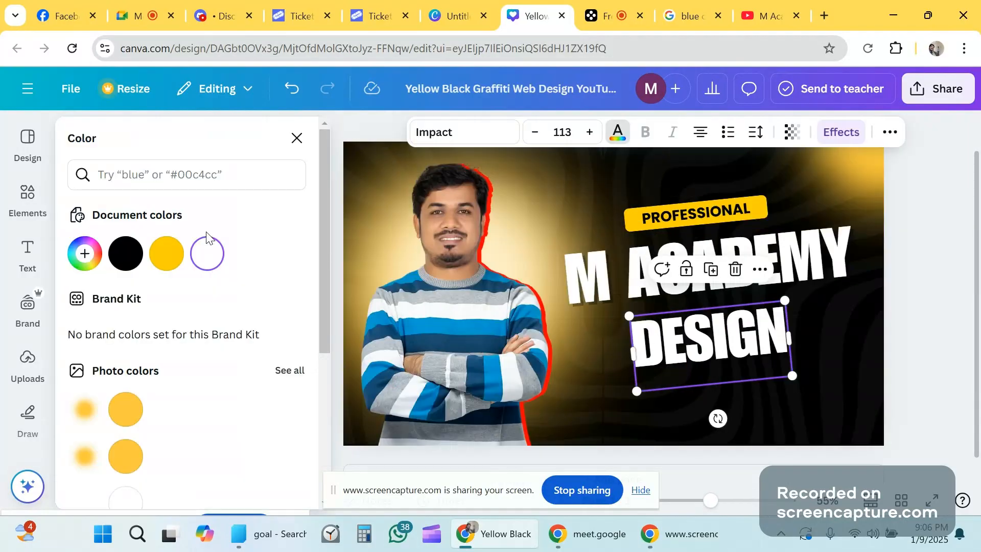
pyautogui.click(100, 260)
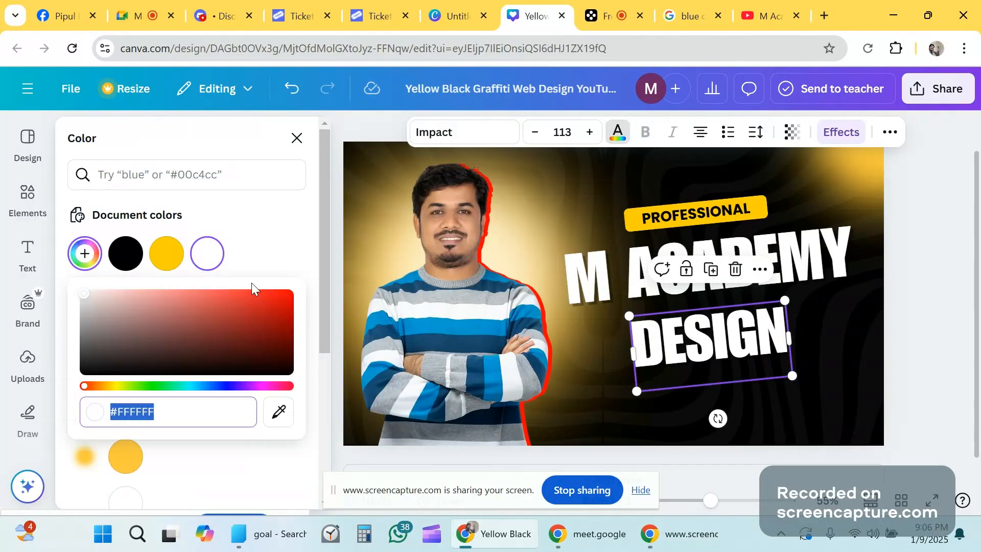
pyautogui.click(285, 295)
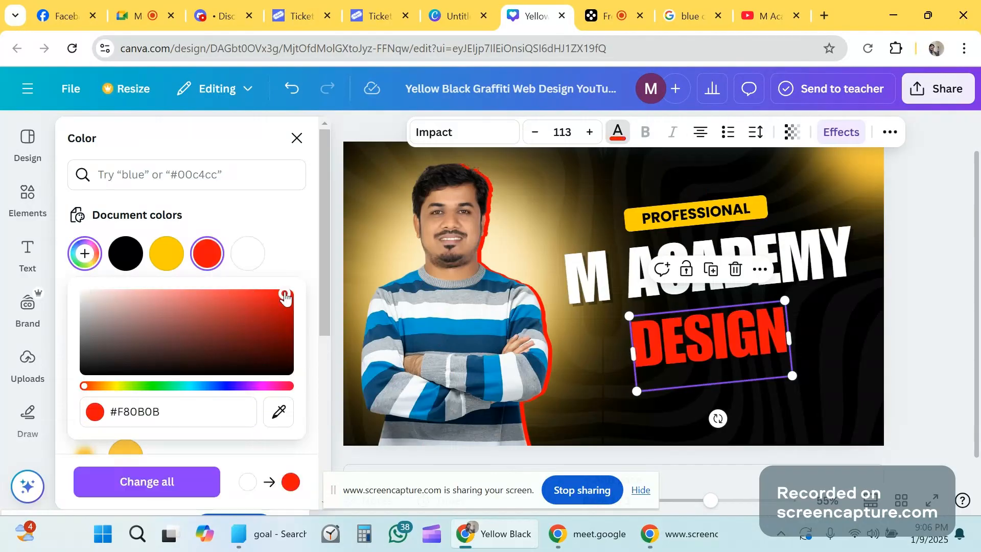
pyautogui.click(917, 314)
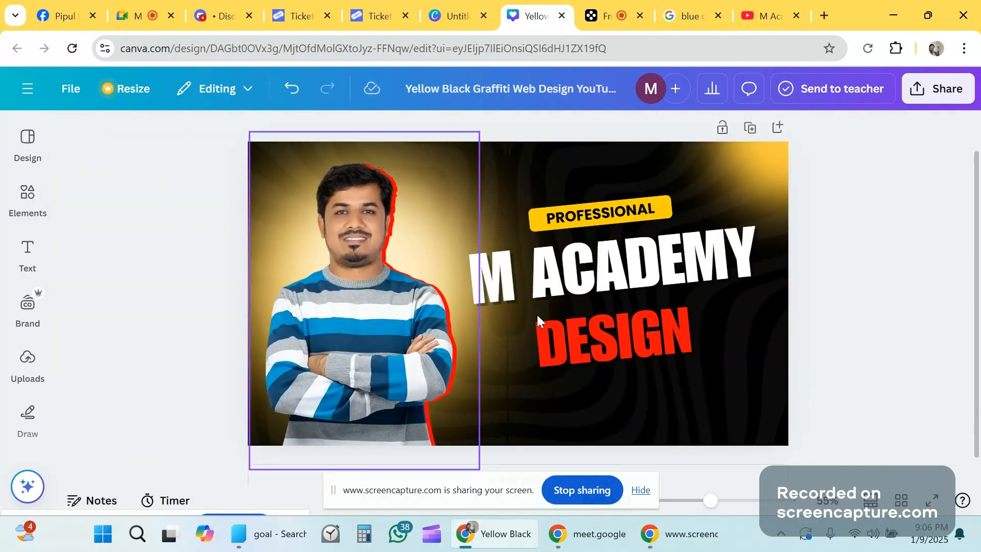
# - Recolor the PROFESSIONAL label text with the document's red
pyautogui.click(601, 224)
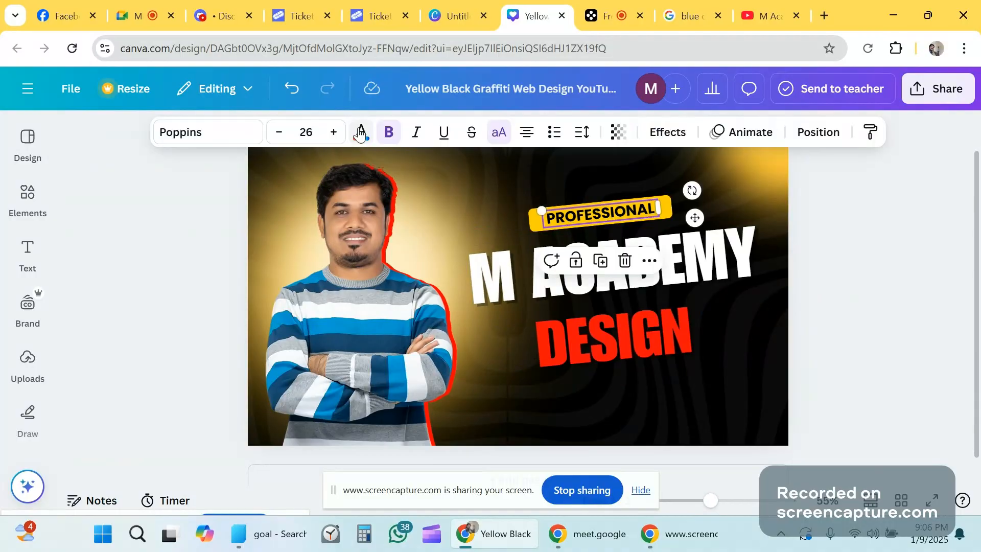
pyautogui.click(360, 132)
pyautogui.click(168, 250)
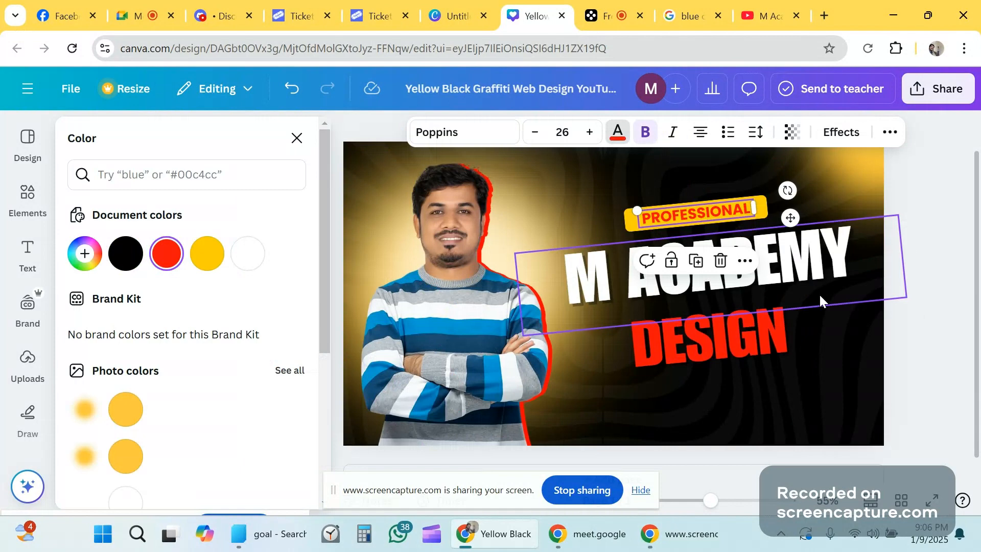
pyautogui.click(860, 304)
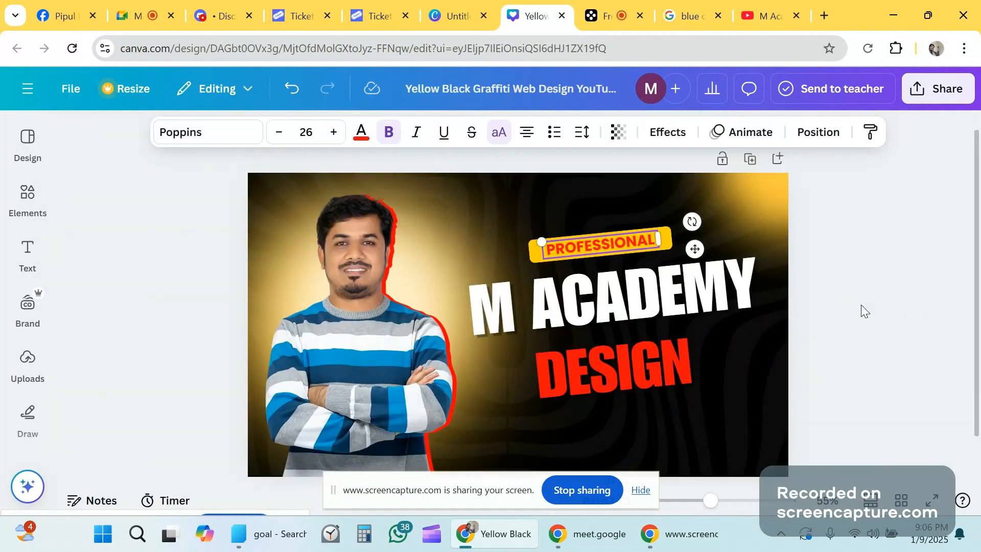
pyautogui.click(857, 302)
pyautogui.scroll(-1, 858, 302)
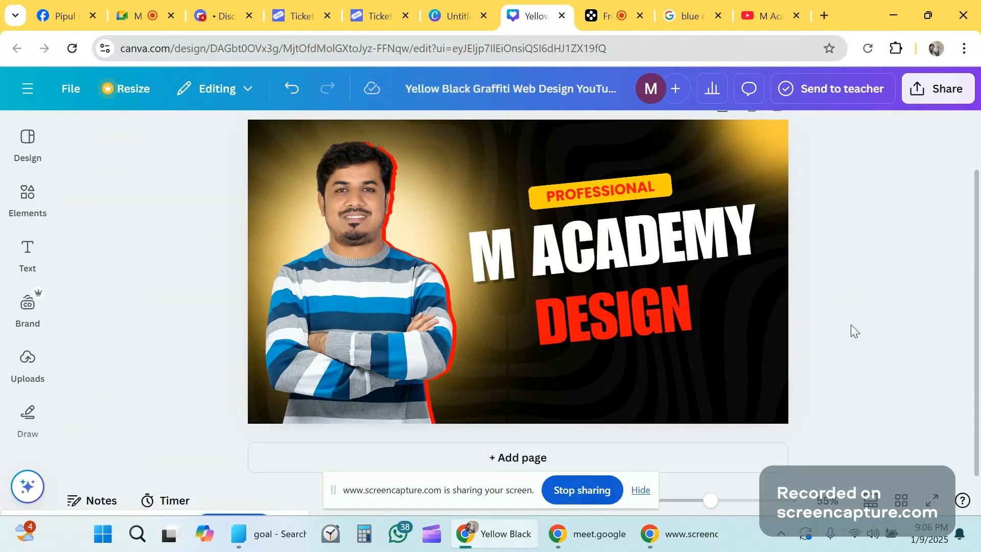
pyautogui.scroll(1, 851, 324)
pyautogui.scroll(1, 851, 324)
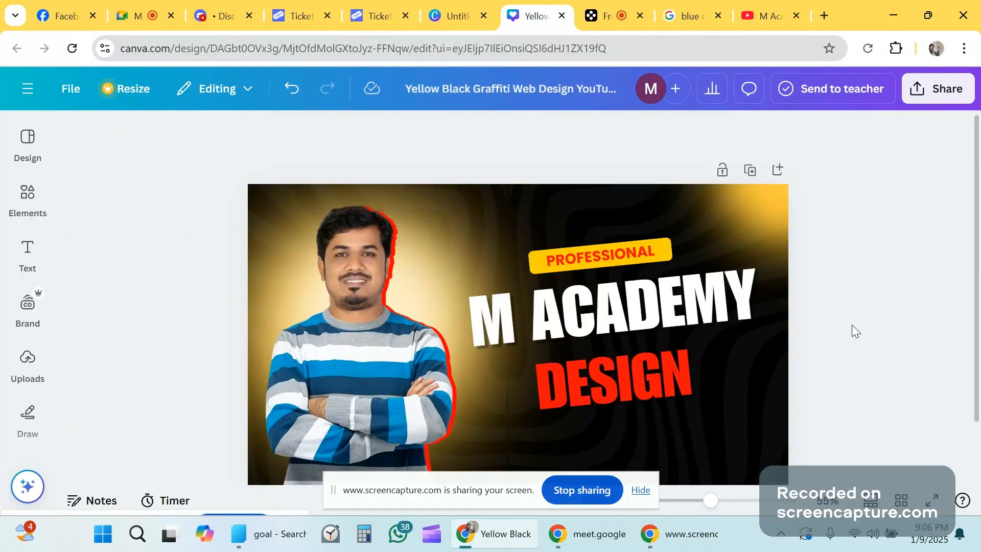
pyautogui.scroll(-1, 852, 330)
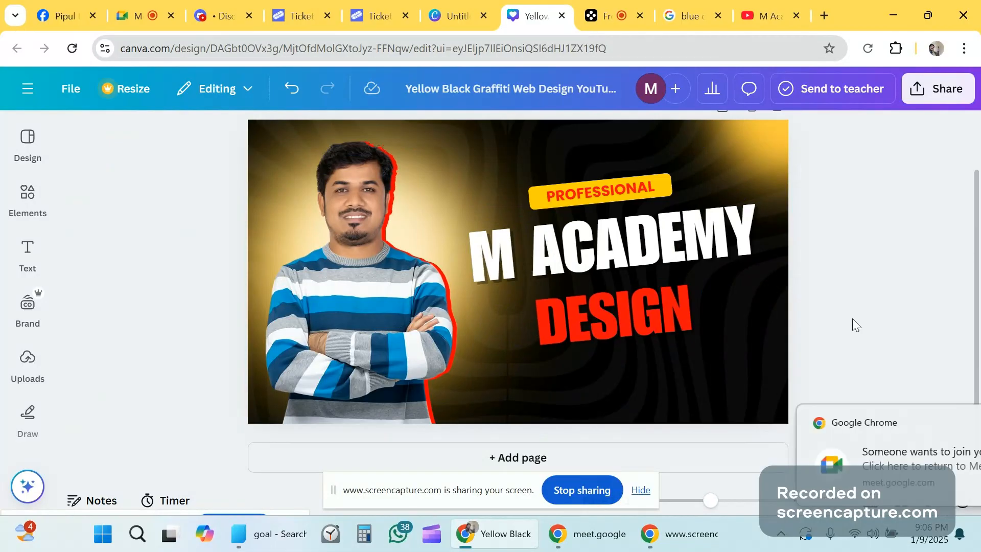
# - Switch to the Google Meet call, admit the waiting participant, and return to the Canva thumbnail
pyautogui.click(153, 18)
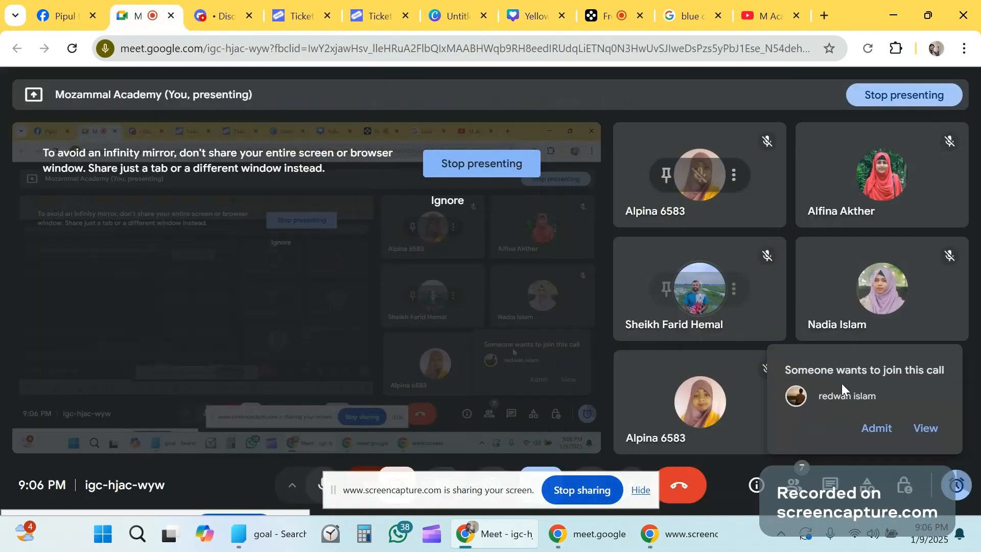
pyautogui.click(877, 428)
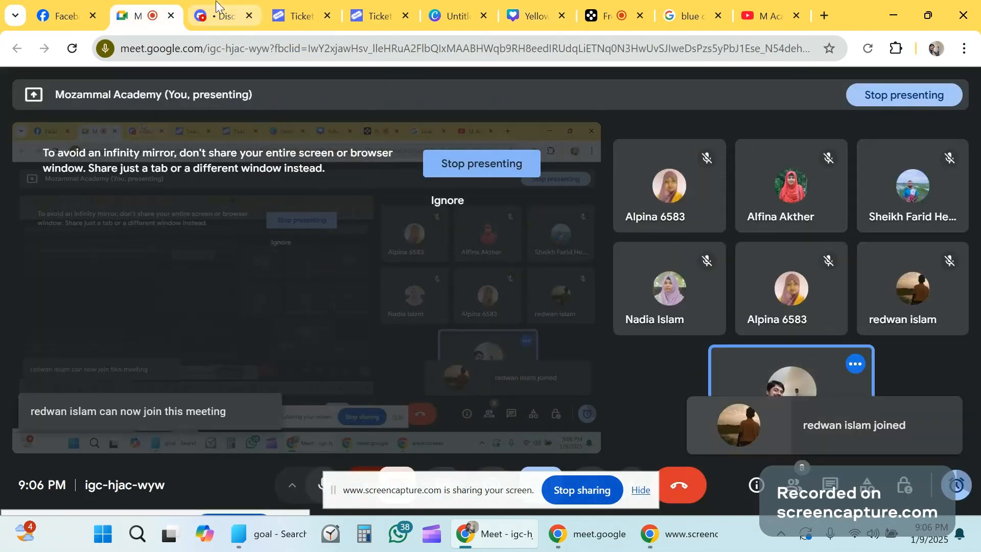
pyautogui.click(529, 7)
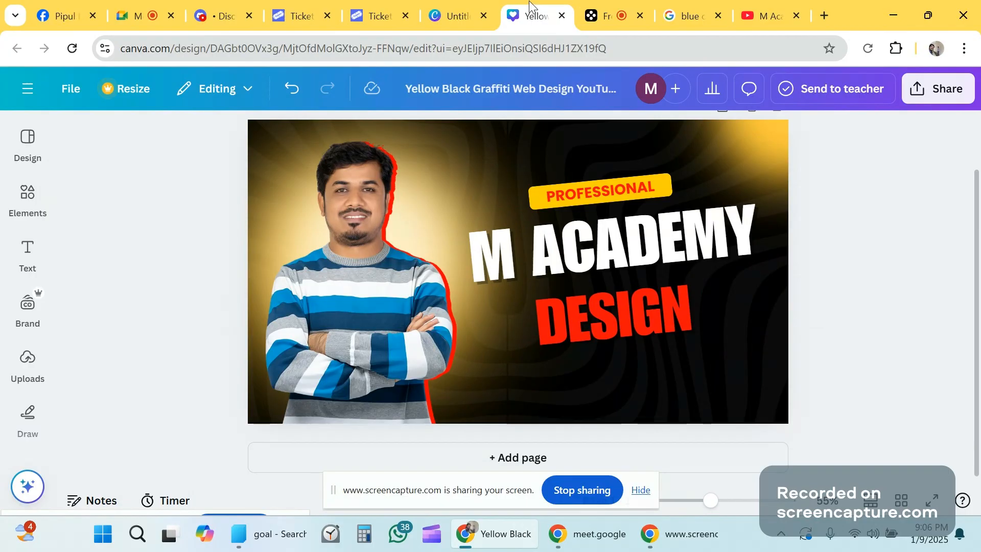
# - Shift the yellow glows slightly toward the right and place the portrait flush with the page's left edge, in front of its glow
pyautogui.scroll(2, 677, 310)
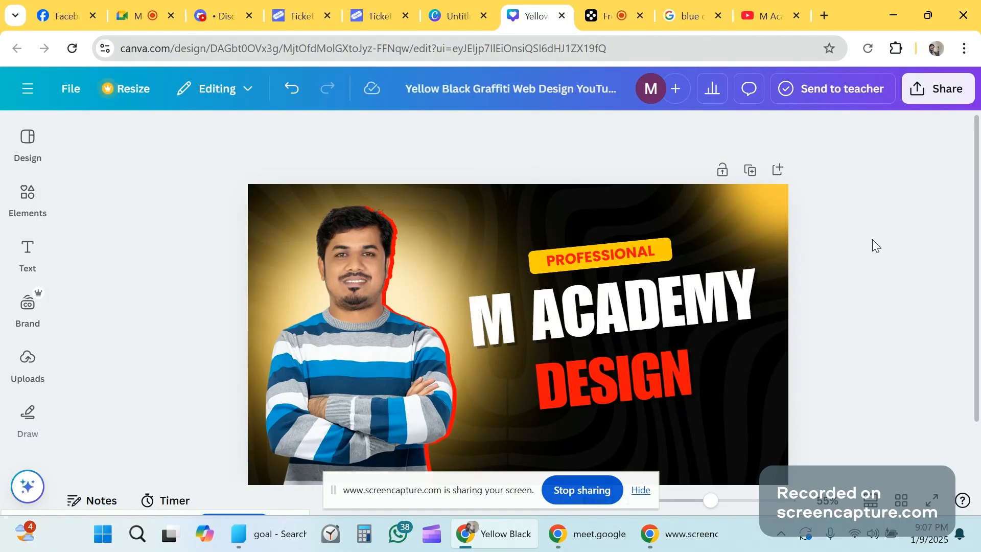
pyautogui.moveTo(759, 215)
pyautogui.mouseDown()
pyautogui.moveTo(746, 233)
pyautogui.moveTo(443, 310)
pyautogui.moveTo(739, 256)
pyautogui.moveTo(774, 213)
pyautogui.mouseUp()
pyautogui.click(441, 258)
pyautogui.moveTo(441, 258); pyautogui.dragTo(230, 166)
pyautogui.moveTo(61, 168); pyautogui.dragTo(406, 293)
pyautogui.click(562, 166)
pyautogui.click(836, 287)
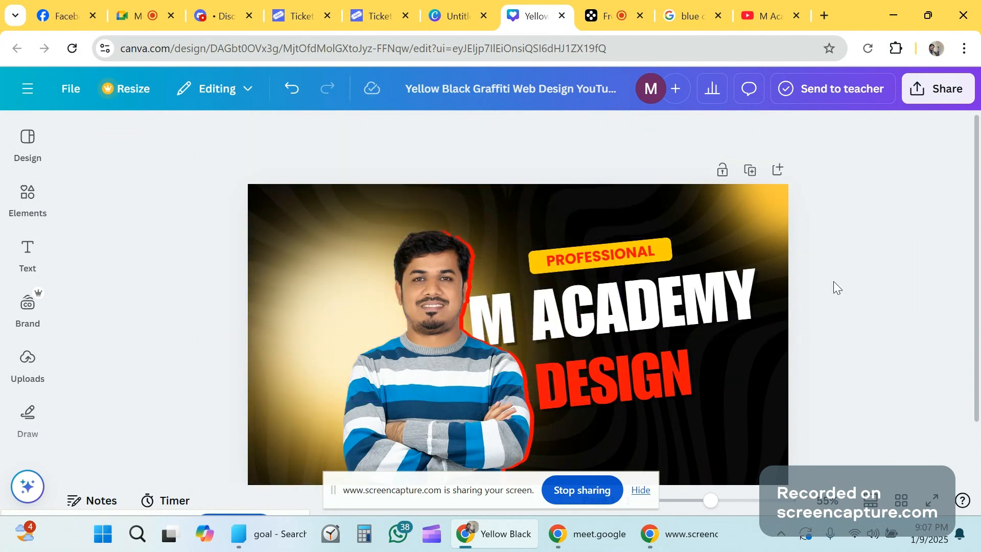
pyautogui.moveTo(486, 373); pyautogui.dragTo(393, 352)
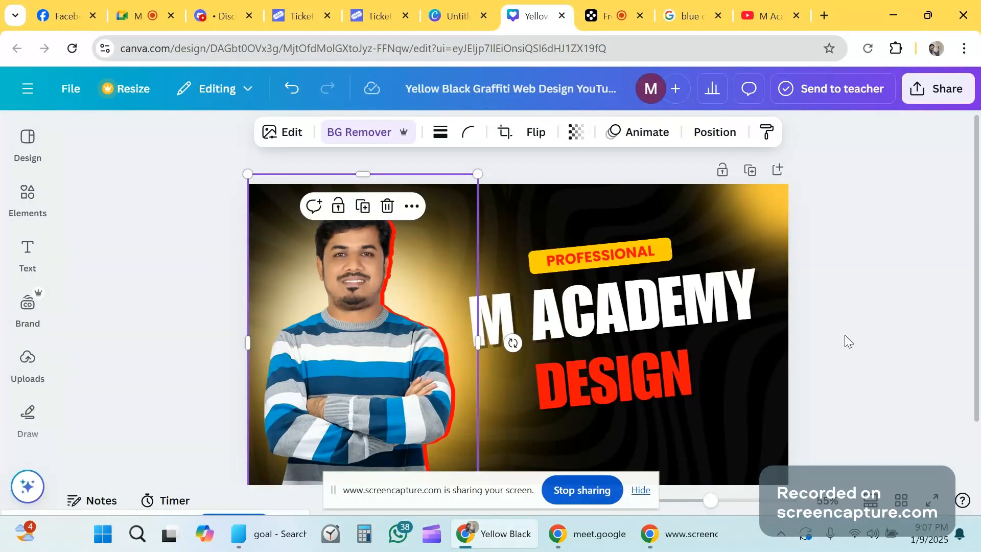
pyautogui.click(844, 335)
# - Move the screen-sharing notice out of the way and add a second page below the thumbnail
pyautogui.scroll(-1, 844, 335)
pyautogui.scroll(1, 848, 346)
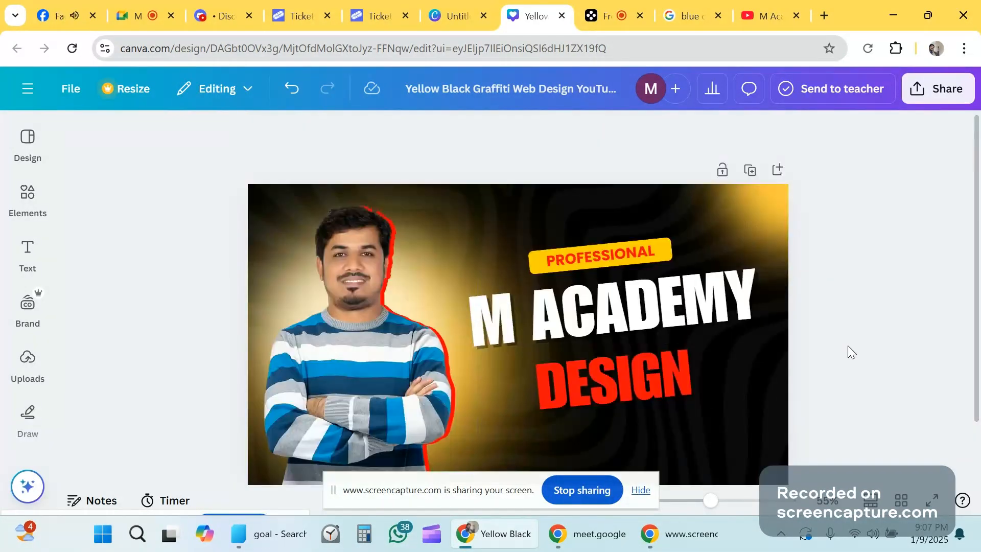
pyautogui.scroll(-1, 848, 346)
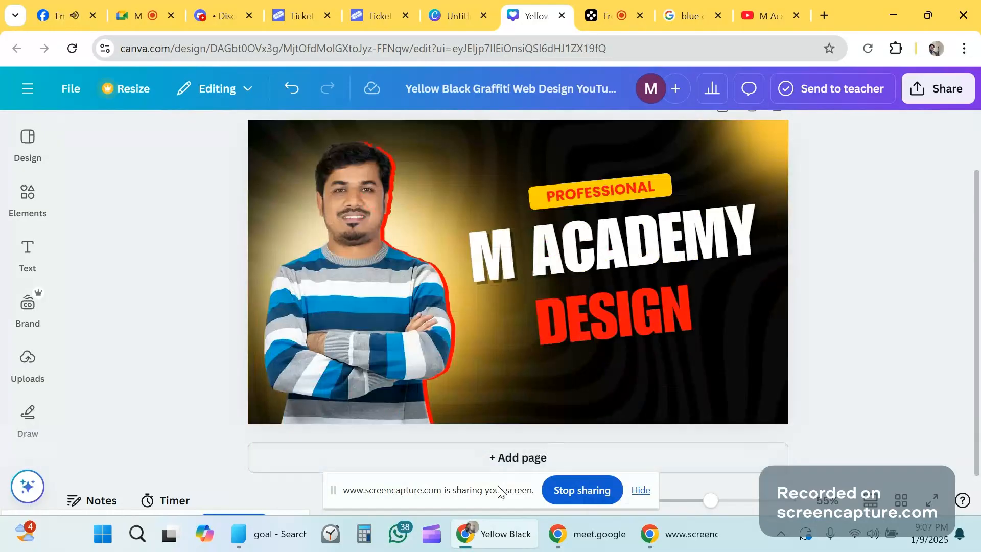
pyautogui.moveTo(499, 492); pyautogui.dragTo(348, 541)
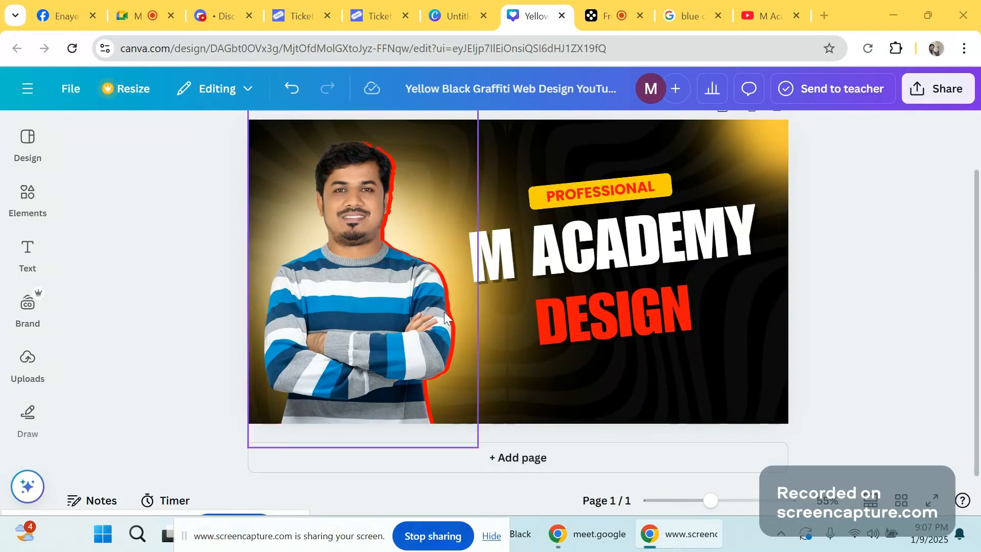
pyautogui.click(588, 469)
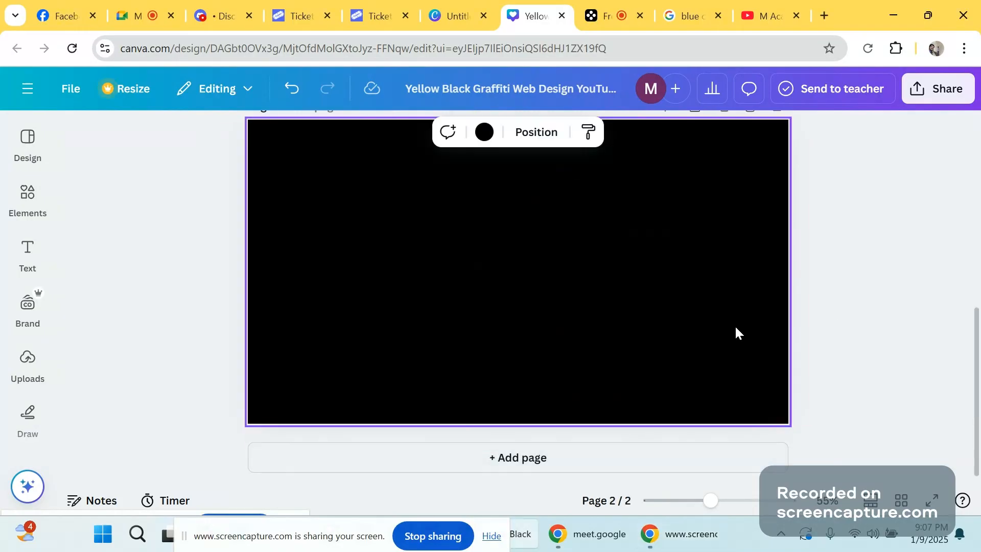
# - Review the finished thumbnail on page 1 against the empty black page 2 below it
pyautogui.click(861, 302)
pyautogui.scroll(3, 649, 307)
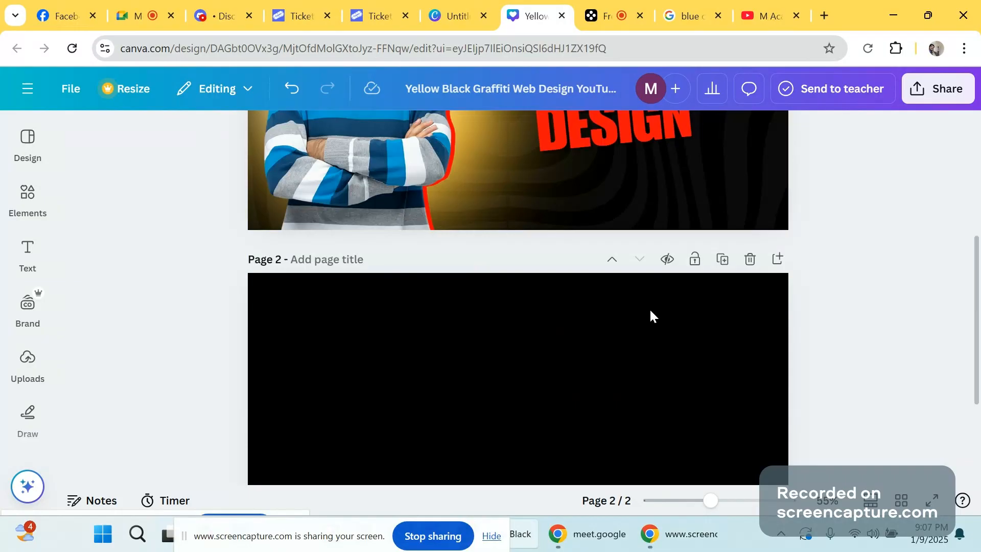
pyautogui.scroll(-3, 650, 311)
pyautogui.scroll(1, 632, 292)
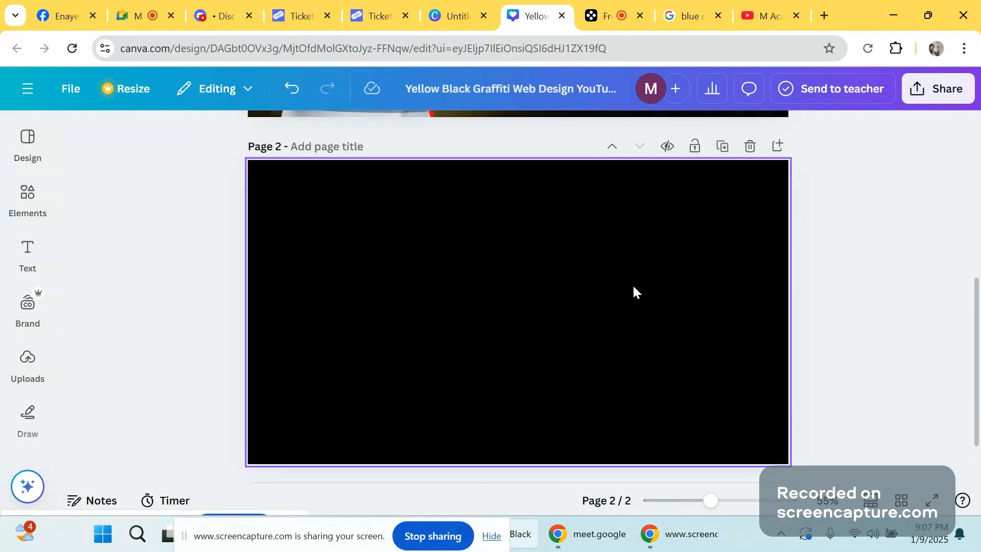
pyautogui.scroll(5, 634, 292)
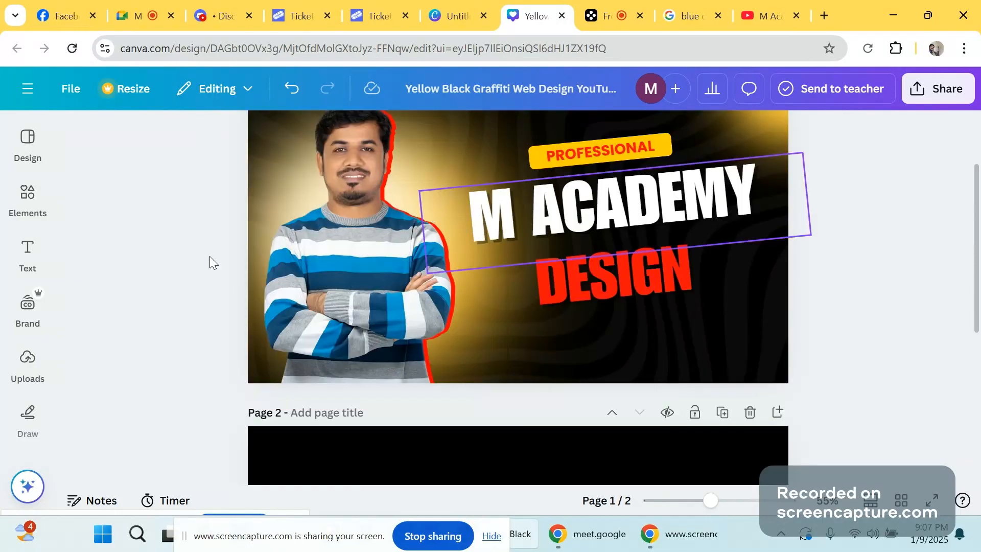
pyautogui.scroll(-5, 514, 276)
pyautogui.scroll(4, 605, 189)
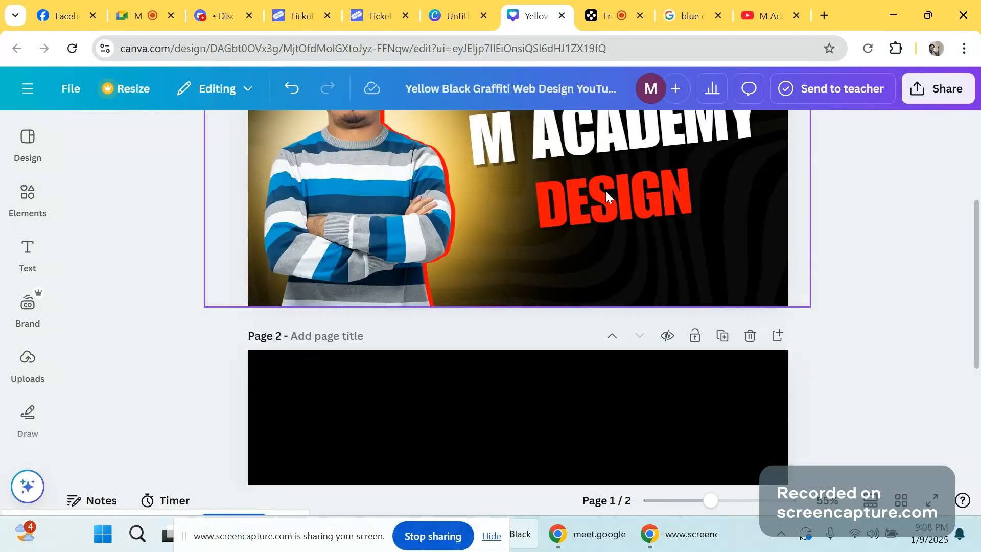
pyautogui.scroll(-3, 605, 189)
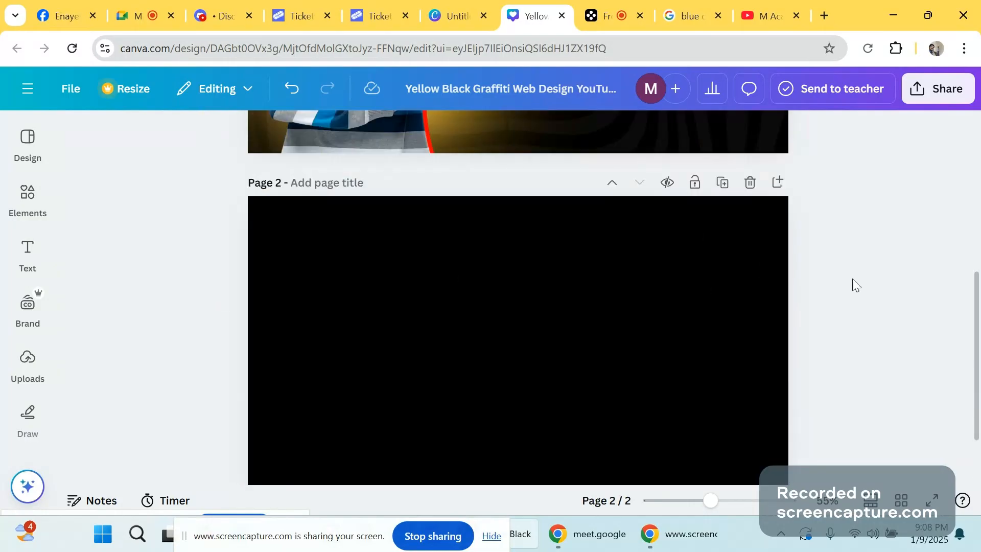
pyautogui.scroll(3, 428, 205)
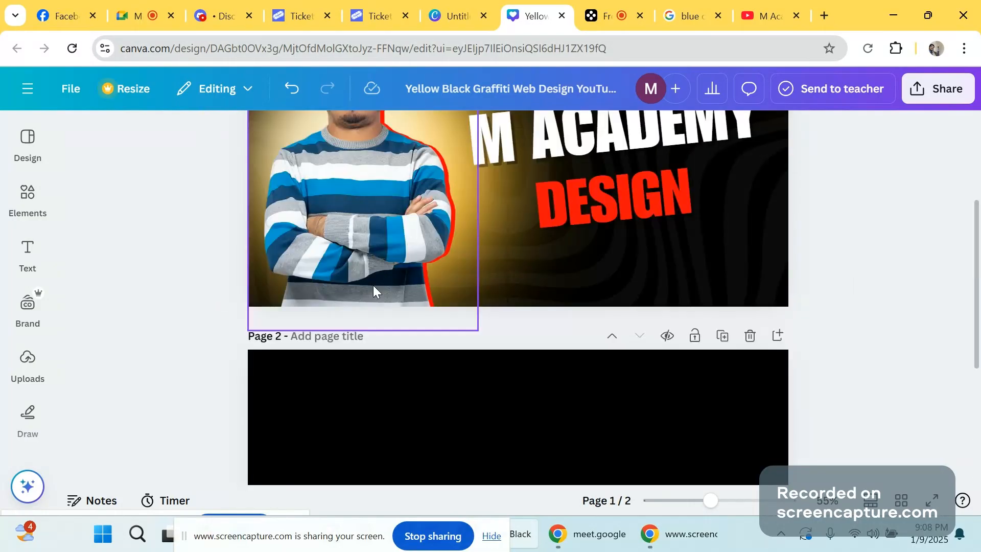
pyautogui.scroll(-4, 477, 338)
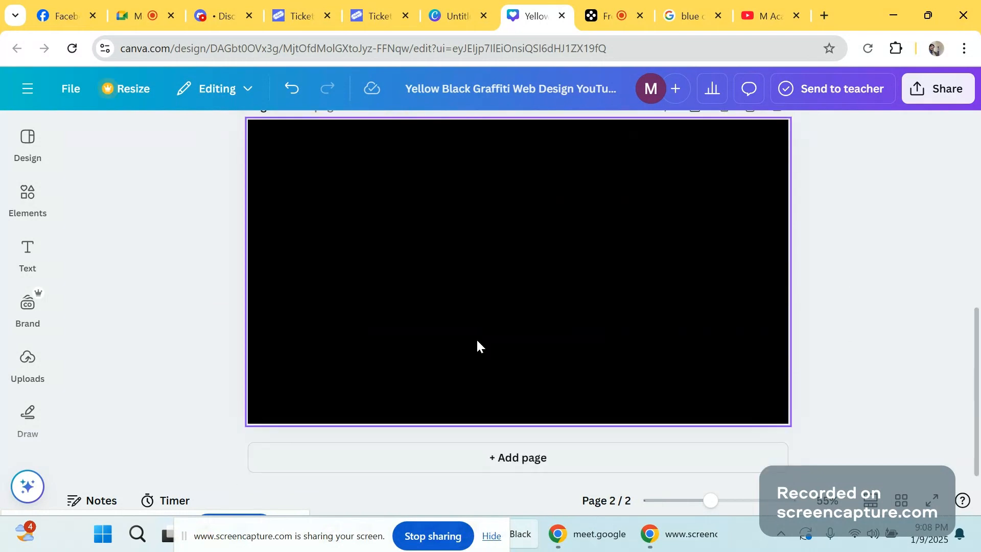
pyautogui.scroll(2, 507, 316)
pyautogui.scroll(1, 508, 323)
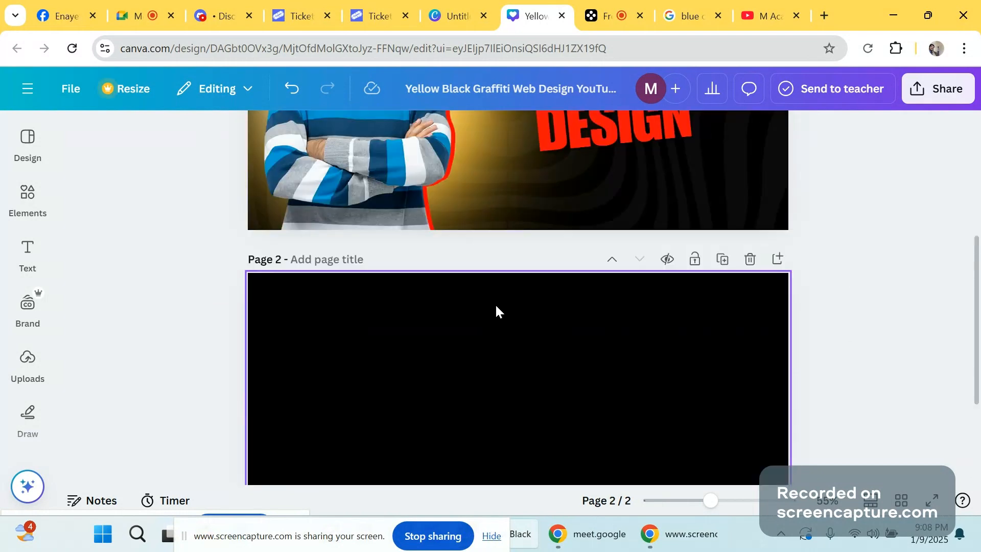
pyautogui.scroll(2, 489, 303)
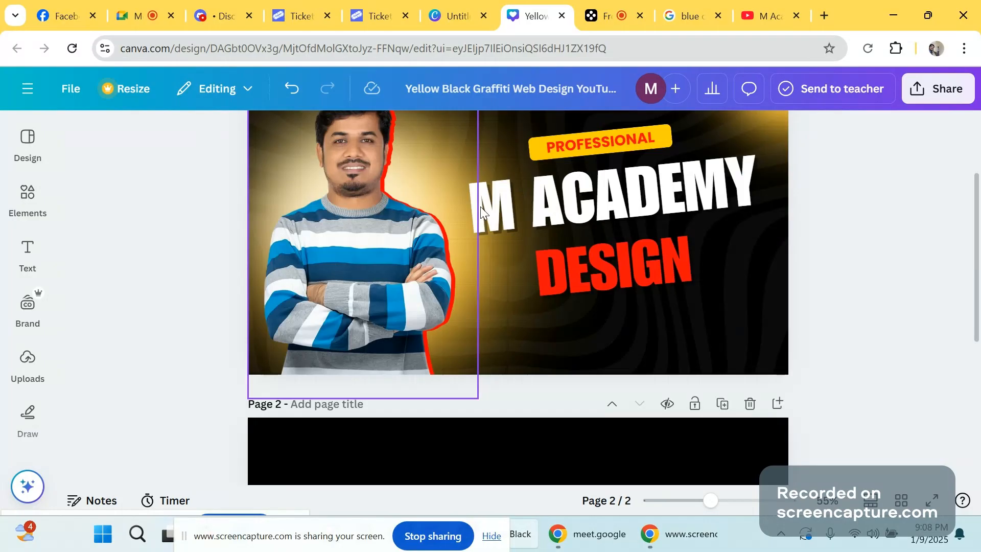
pyautogui.click(480, 206)
pyautogui.scroll(-2, 448, 360)
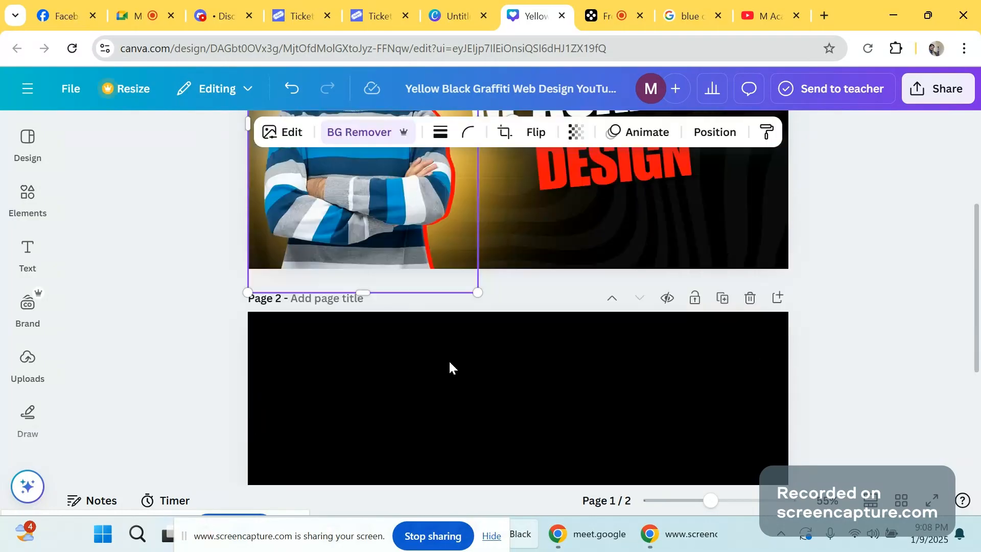
# - Select the empty page 2 and look through all recently used elements for a suitable background
pyautogui.click(448, 365)
pyautogui.scroll(-2, 449, 364)
pyautogui.click(27, 194)
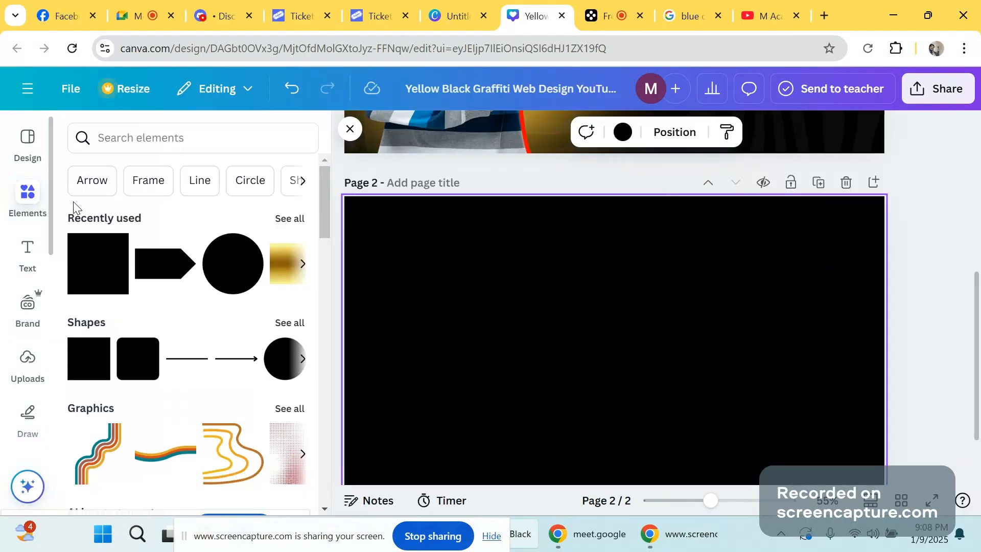
pyautogui.click(289, 219)
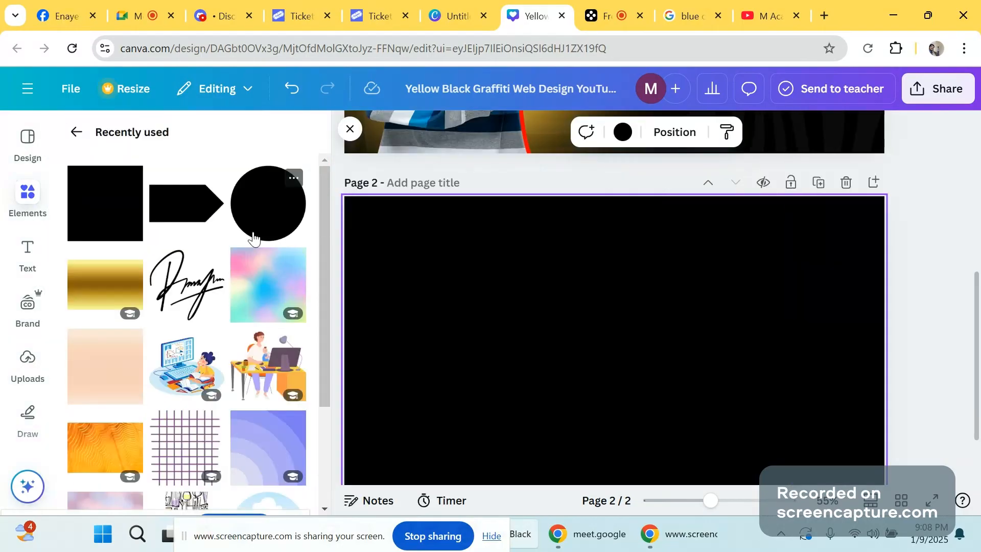
pyautogui.scroll(-3, 99, 284)
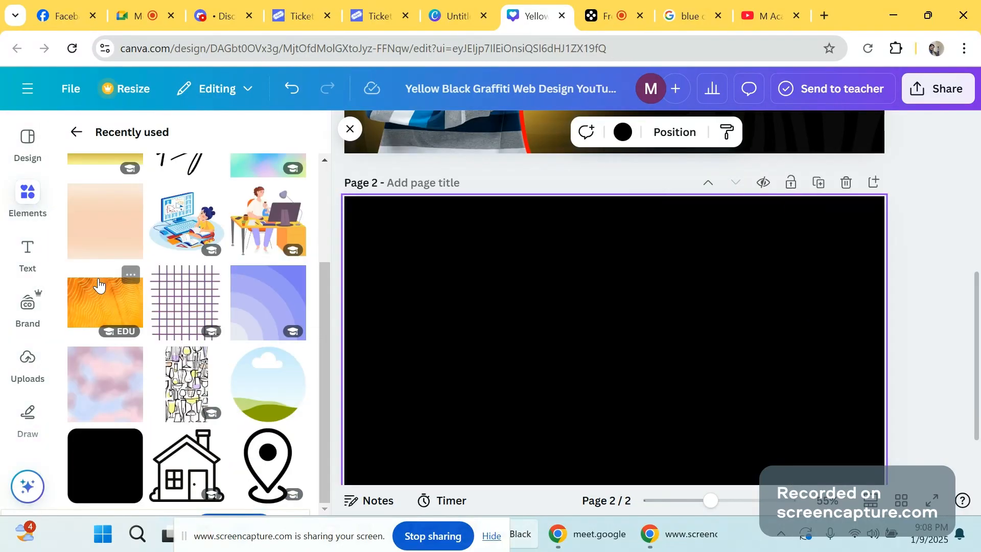
pyautogui.scroll(3, 204, 284)
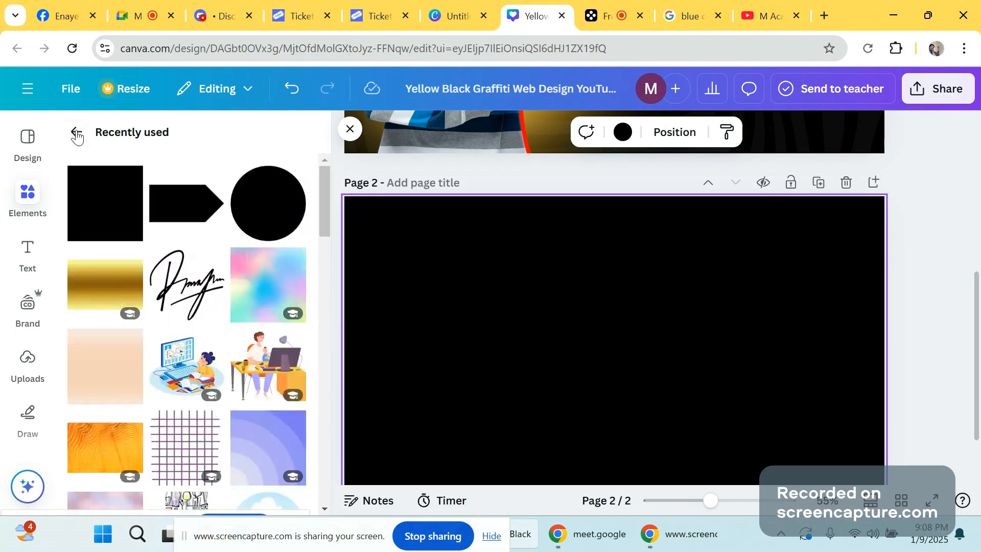
pyautogui.click(77, 133)
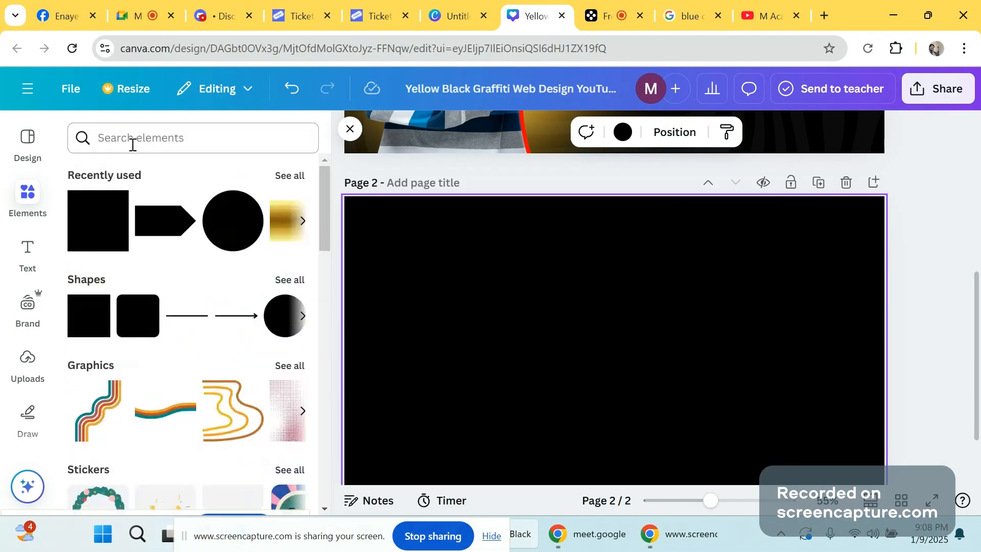
# - Search the elements library for "Baground" using the recent search suggestion
pyautogui.click(175, 143)
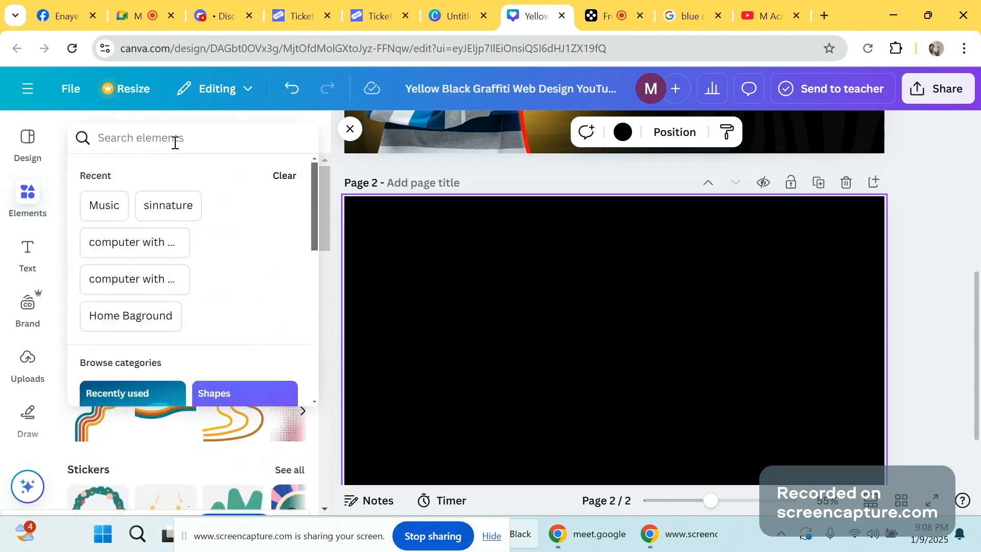
pyautogui.write('Ba')
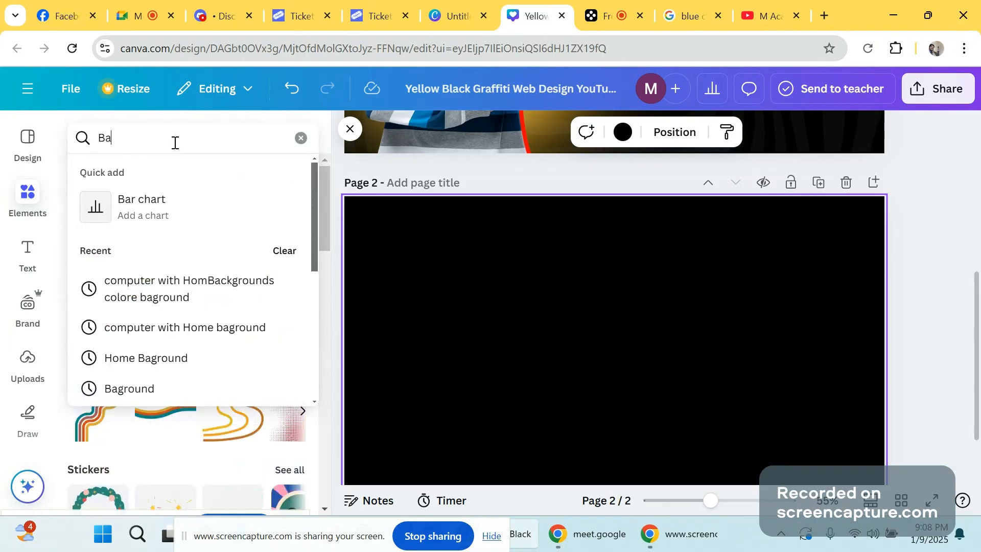
pyautogui.write('g')
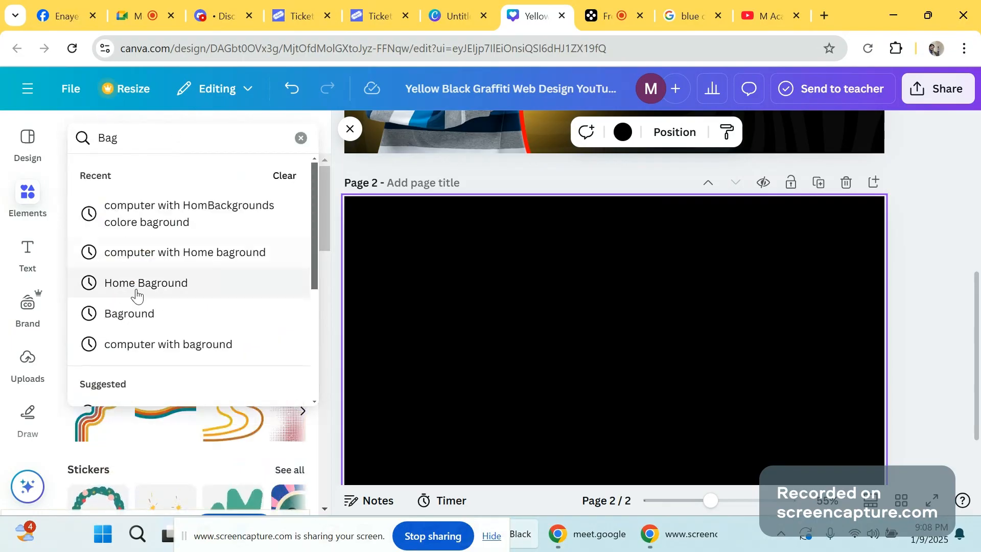
pyautogui.click(122, 313)
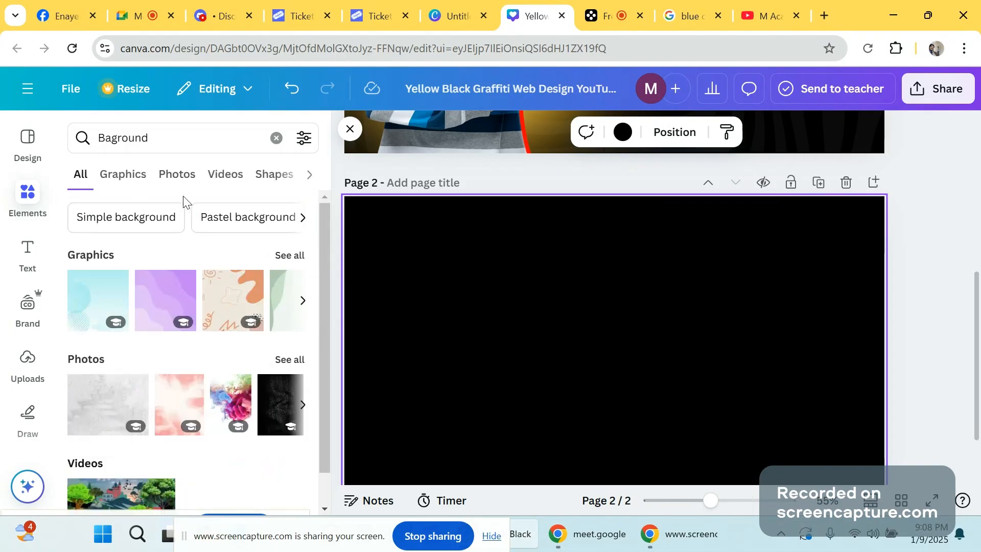
# - Check the available result categories and browse the background graphics
pyautogui.click(309, 175)
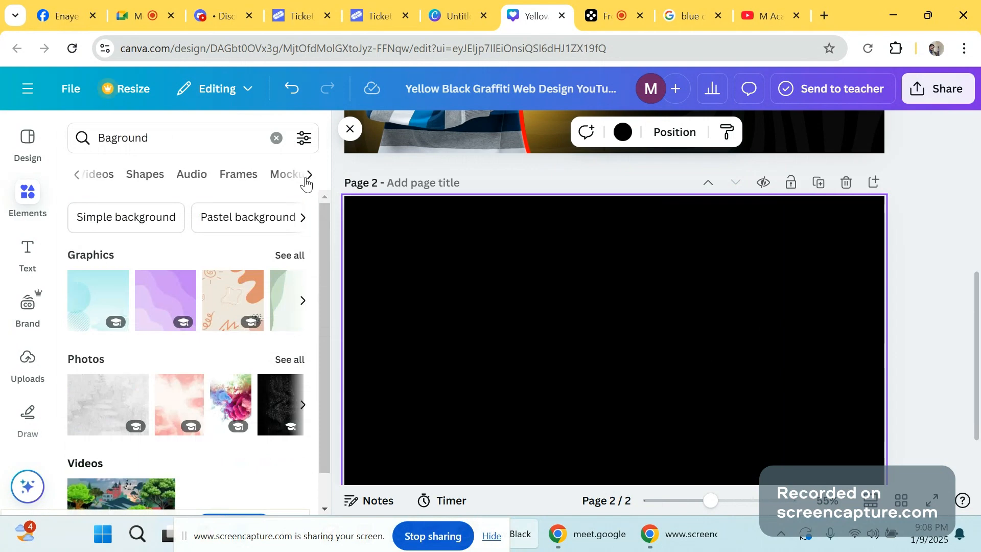
pyautogui.click(309, 175)
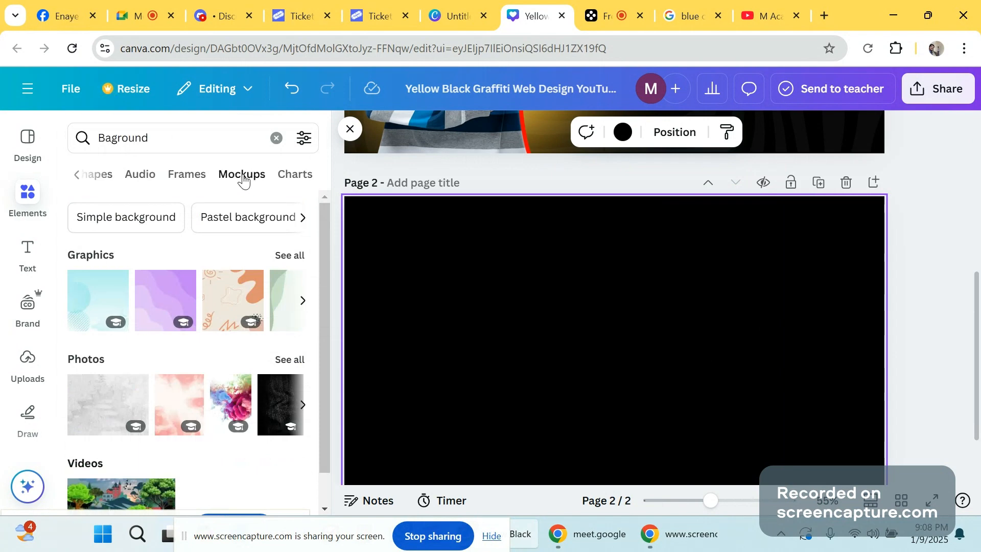
pyautogui.click(77, 176)
pyautogui.click(78, 176)
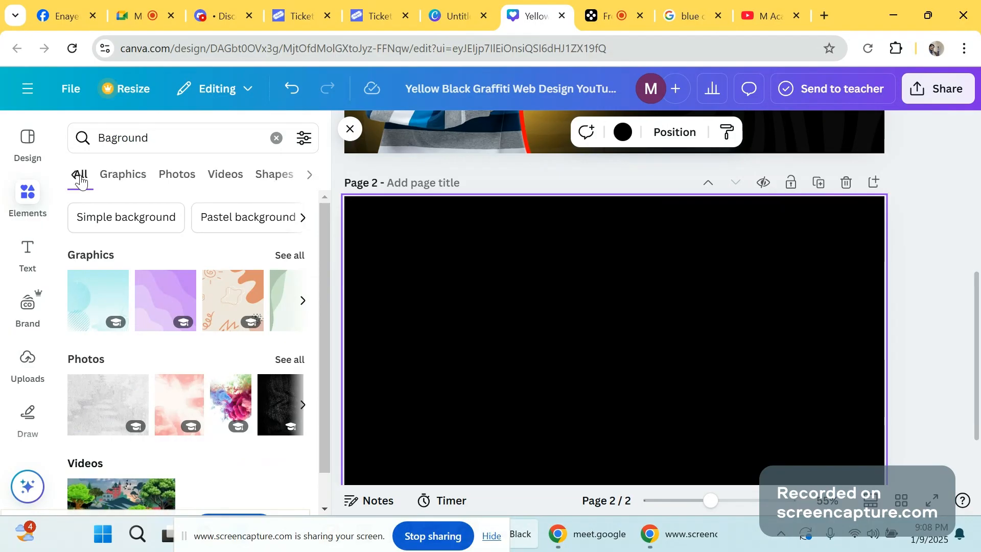
pyautogui.click(141, 182)
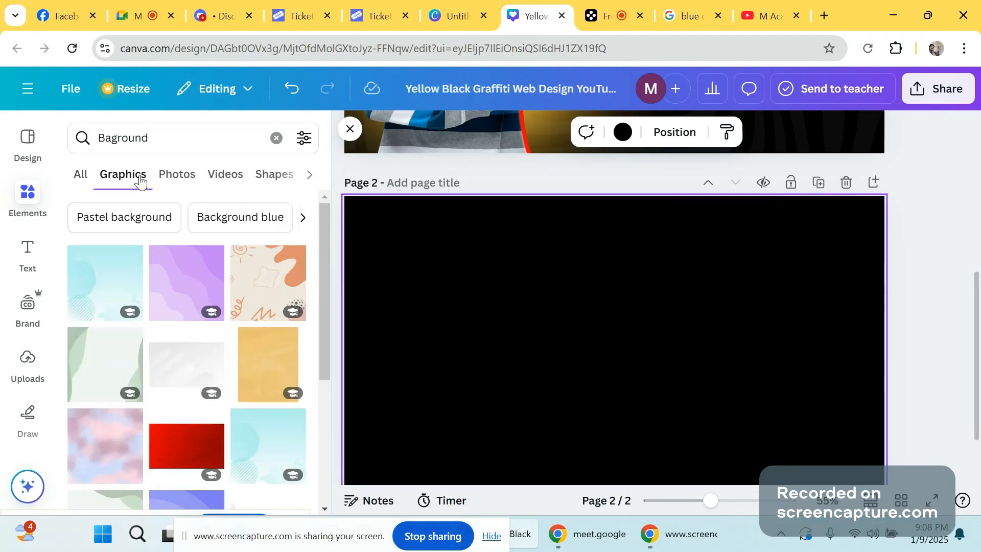
pyautogui.scroll(-5, 240, 307)
pyautogui.scroll(2, 232, 291)
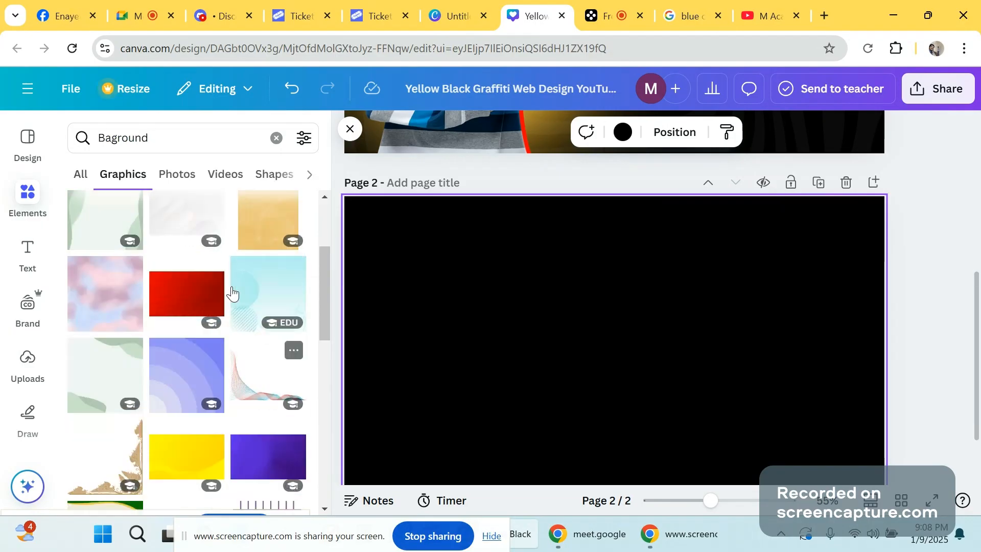
# - Restrict the "Baground" results to photos and look through them for a page 2 background
pyautogui.click(174, 177)
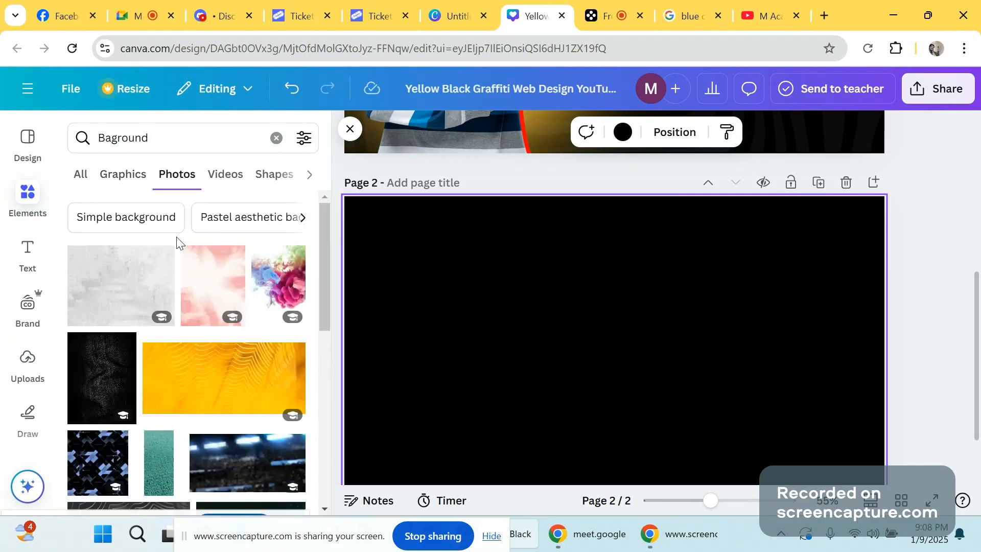
pyautogui.scroll(-5, 179, 255)
pyautogui.scroll(-5, 185, 268)
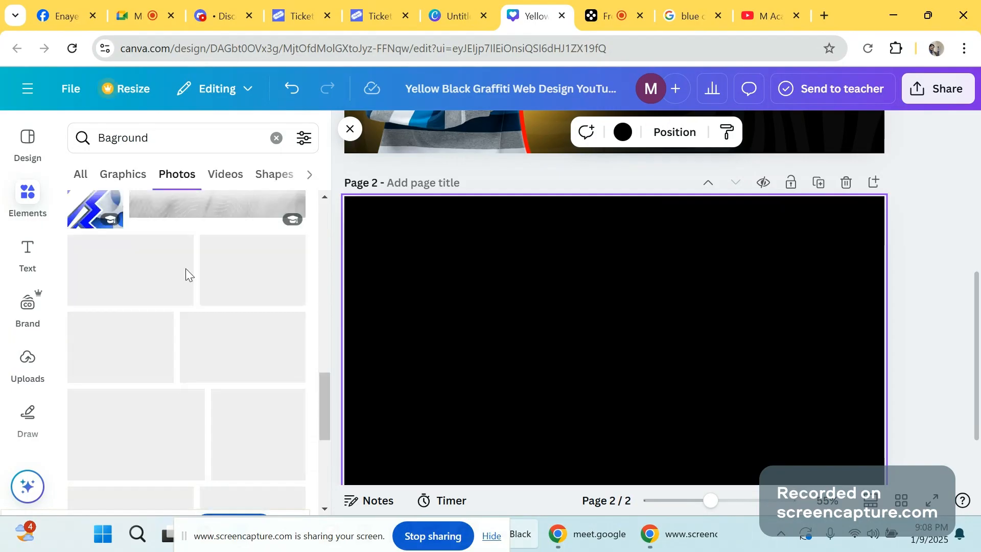
pyautogui.scroll(-5, 185, 276)
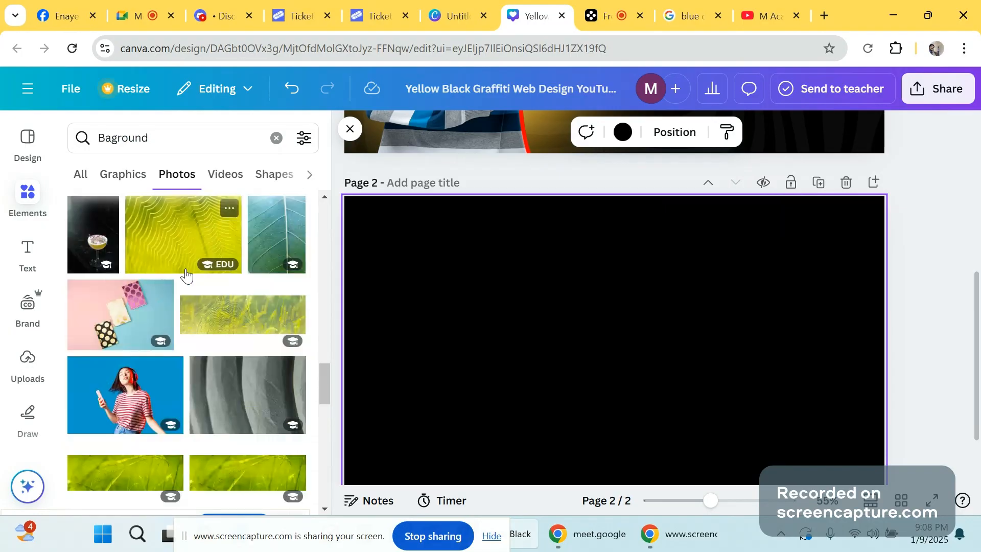
pyautogui.scroll(-3, 186, 276)
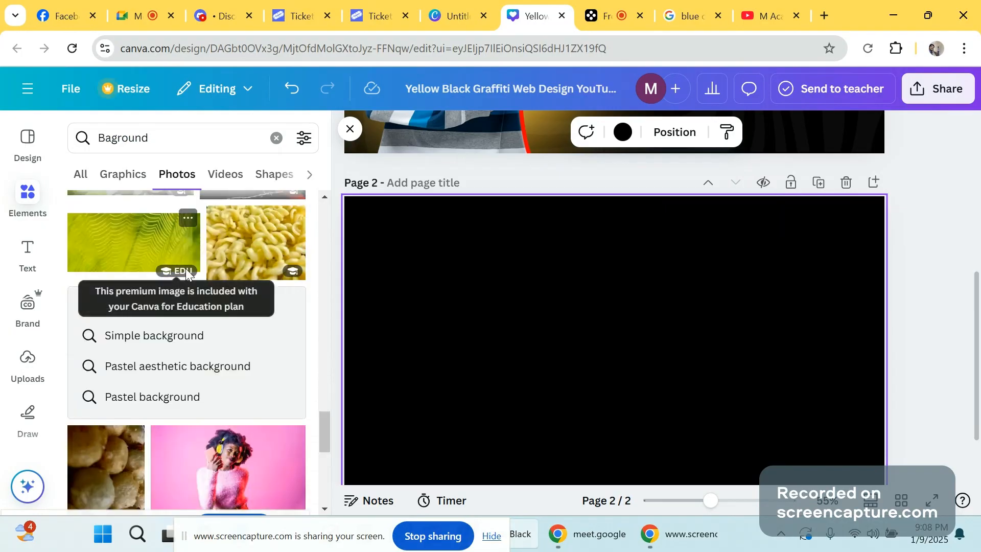
pyautogui.scroll(-5, 186, 276)
pyautogui.scroll(-1, 186, 276)
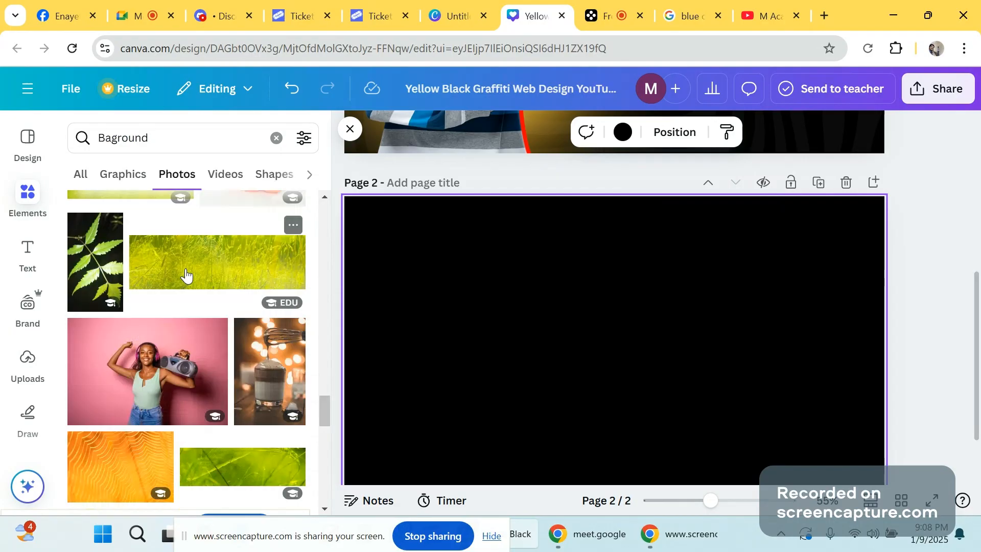
pyautogui.scroll(-5, 186, 276)
pyautogui.scroll(-5, 186, 276)
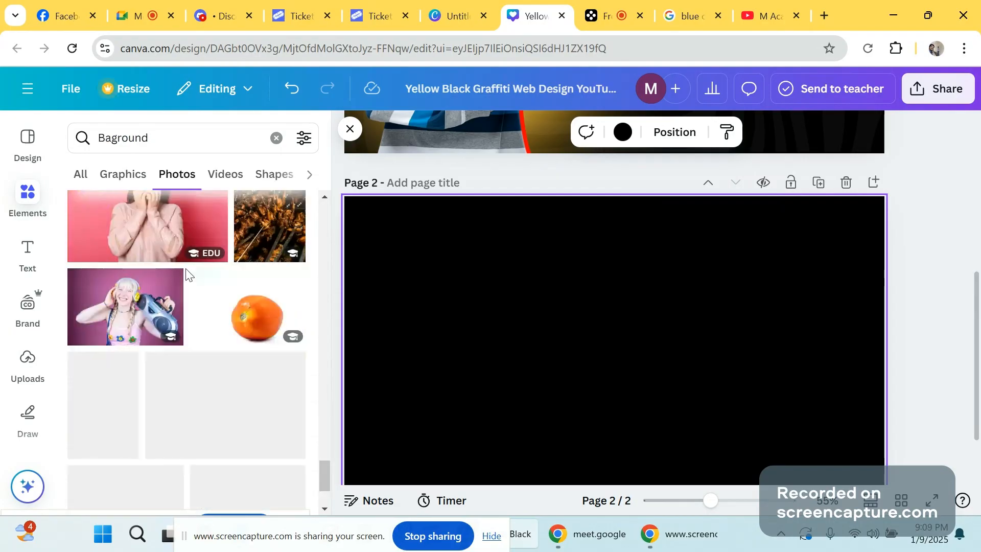
pyautogui.scroll(-3, 186, 275)
pyautogui.scroll(-3, 185, 275)
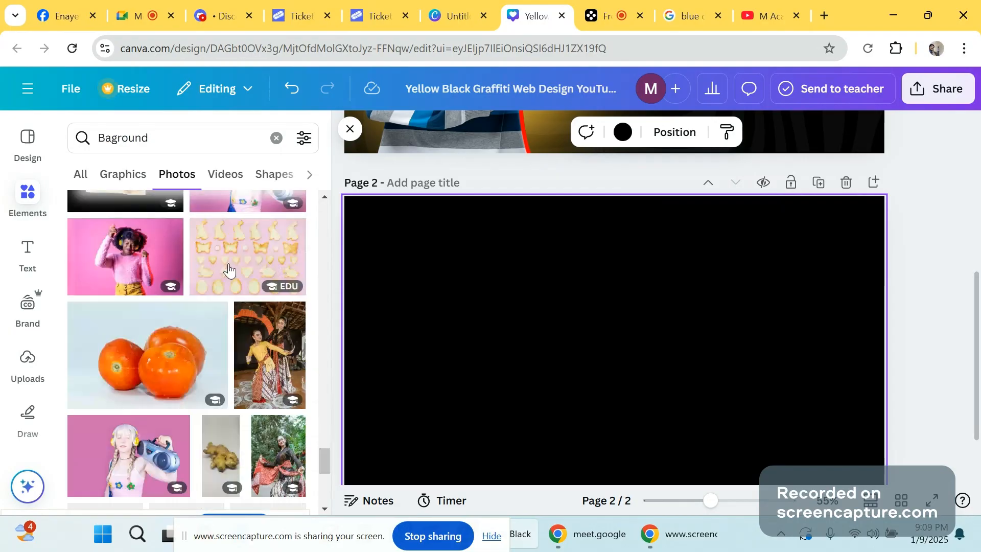
pyautogui.scroll(-5, 228, 263)
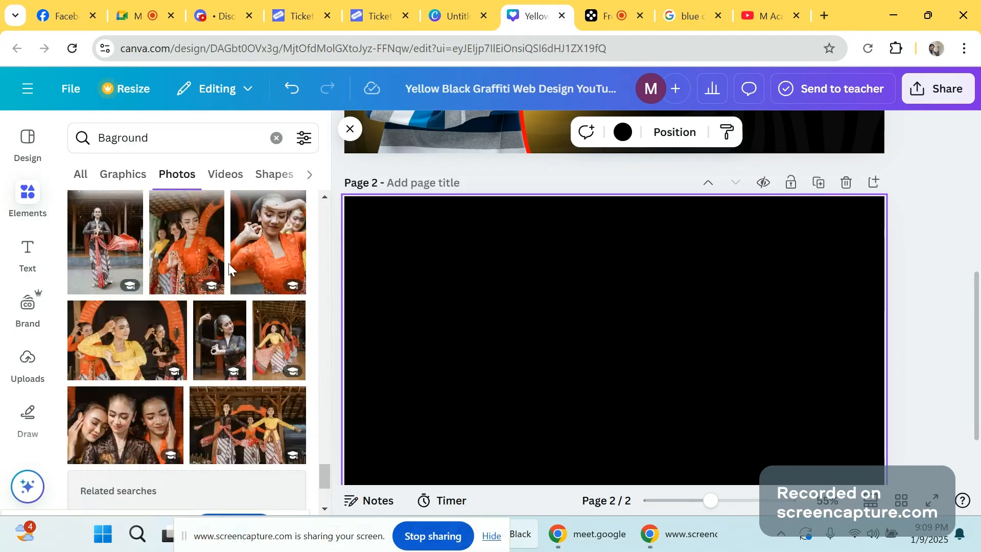
pyautogui.scroll(-3, 228, 263)
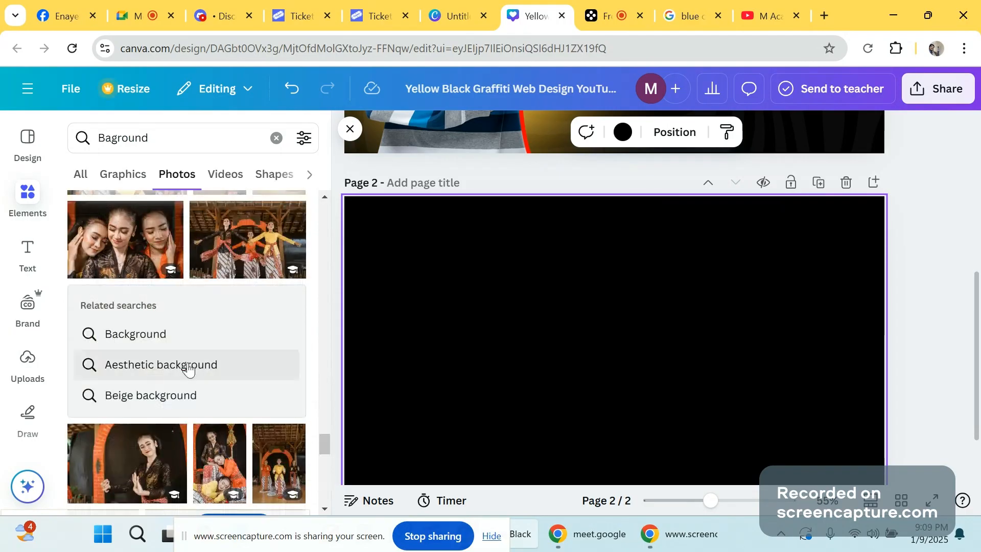
# - Search photos for the related term "Aesthetic background" and look through the results for a page 2 background
pyautogui.click(189, 369)
pyautogui.scroll(-4, 189, 369)
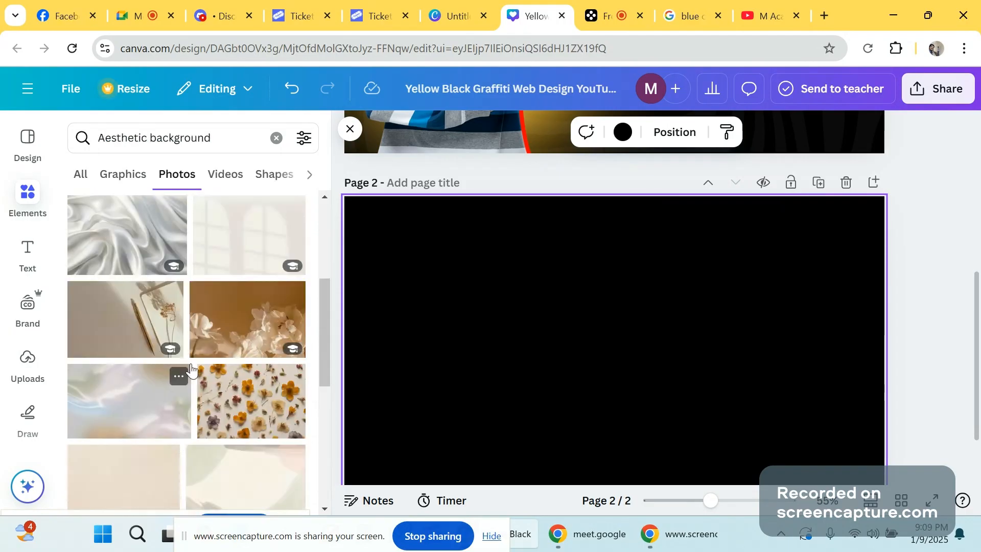
pyautogui.scroll(-3, 193, 366)
pyautogui.scroll(-3, 195, 363)
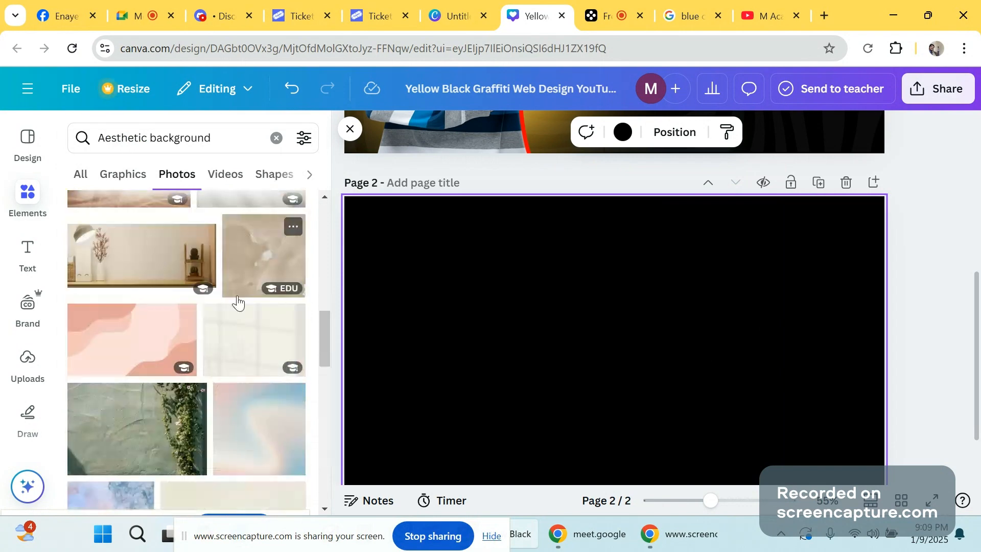
pyautogui.scroll(-5, 238, 299)
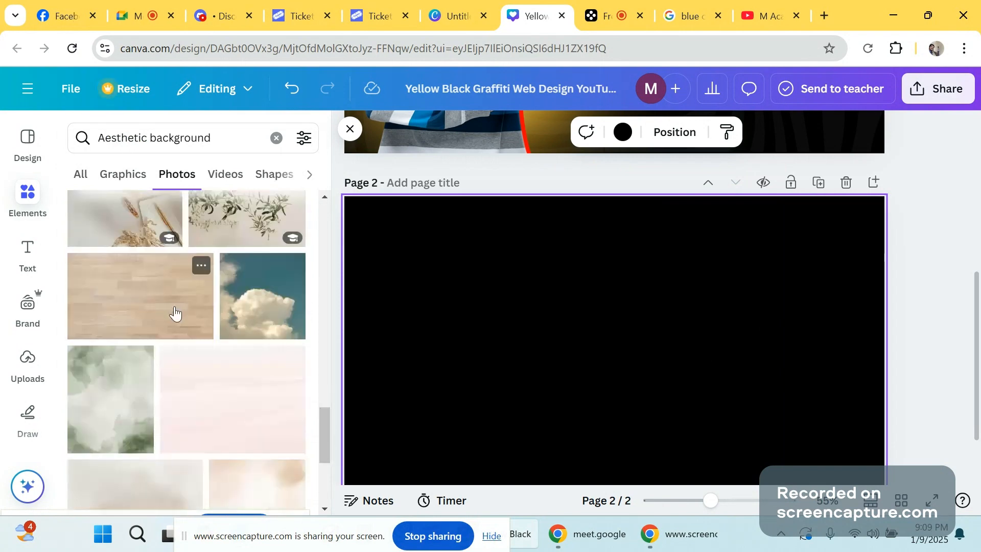
pyautogui.scroll(-4, 175, 313)
pyautogui.scroll(-5, 213, 361)
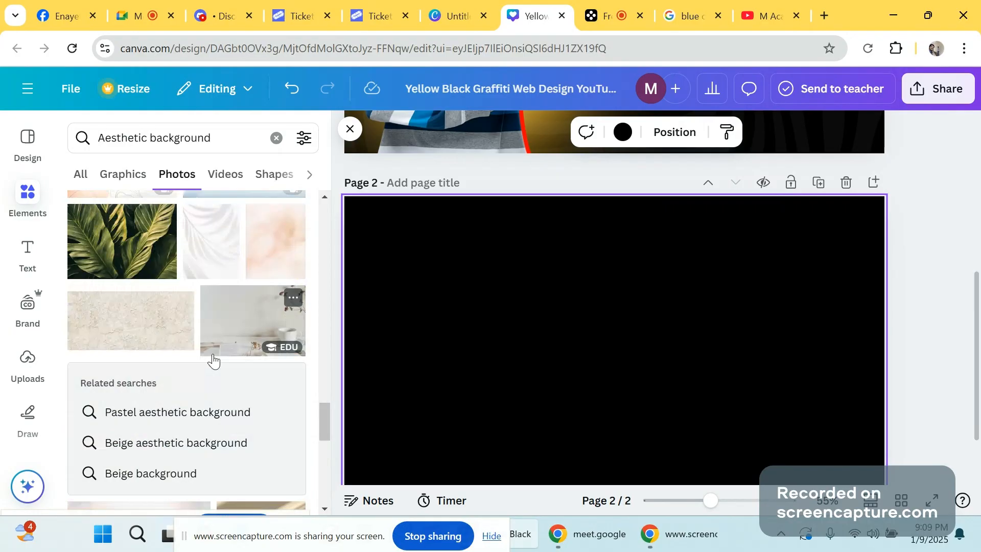
pyautogui.scroll(-3, 213, 360)
pyautogui.scroll(-3, 168, 327)
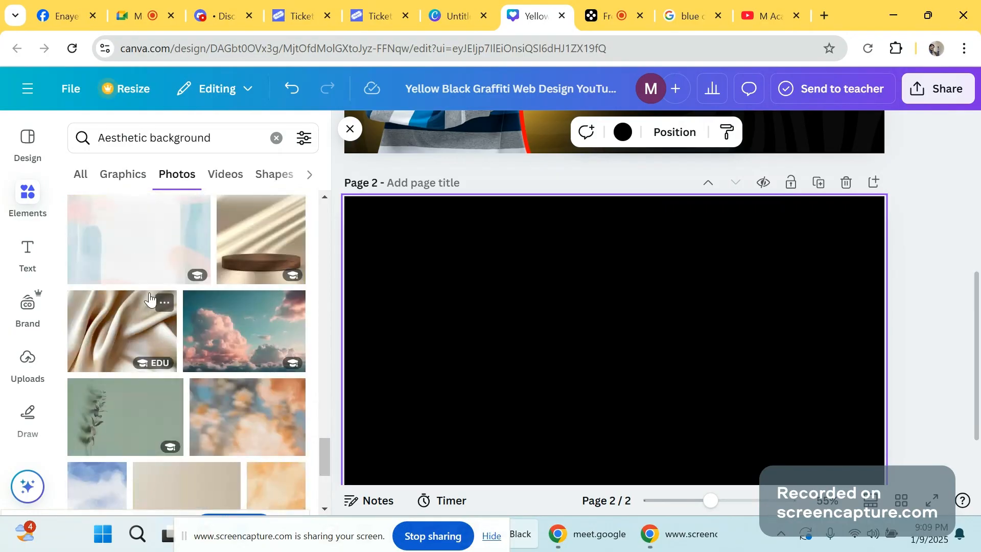
pyautogui.scroll(2, 202, 320)
pyautogui.scroll(-6, 203, 325)
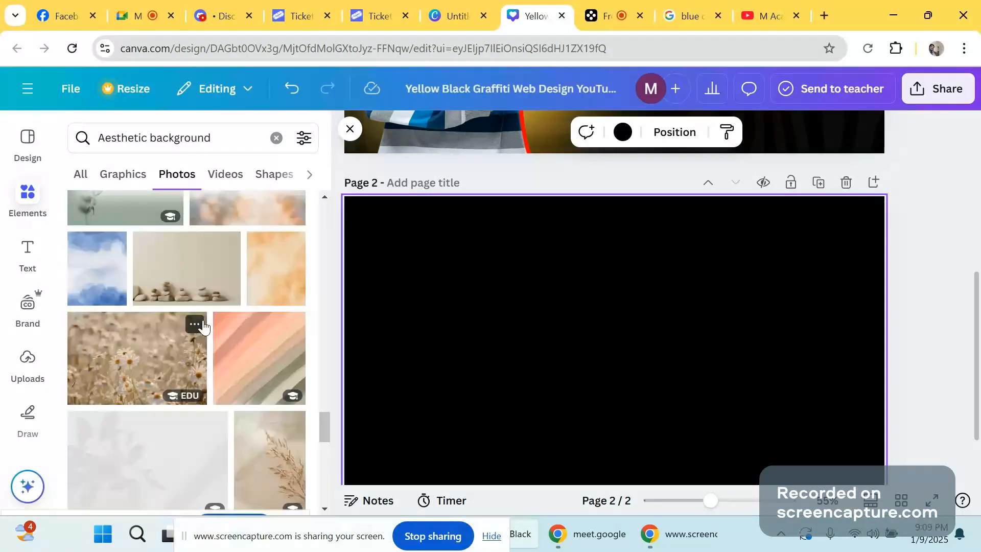
pyautogui.scroll(-3, 203, 327)
pyautogui.scroll(-5, 203, 332)
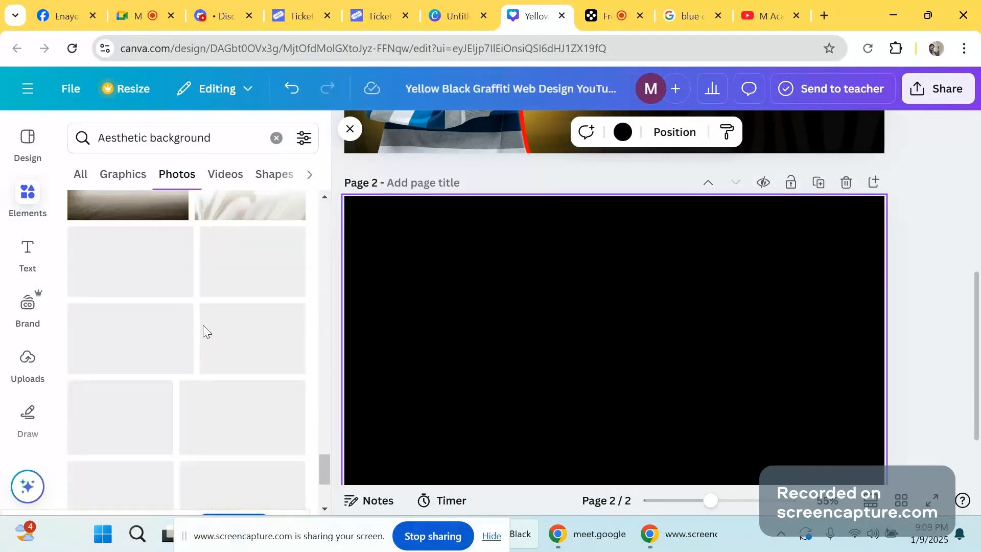
pyautogui.scroll(5, 203, 326)
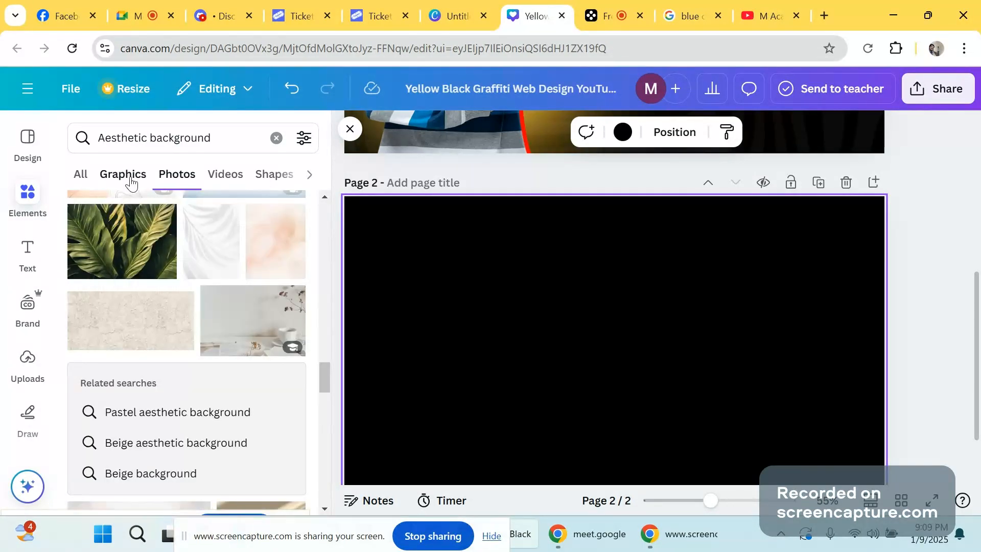
# - Search photos for "Beige background" and place the blurred beige gradient on page 2, shrunk to about half the page width
pyautogui.click(174, 474)
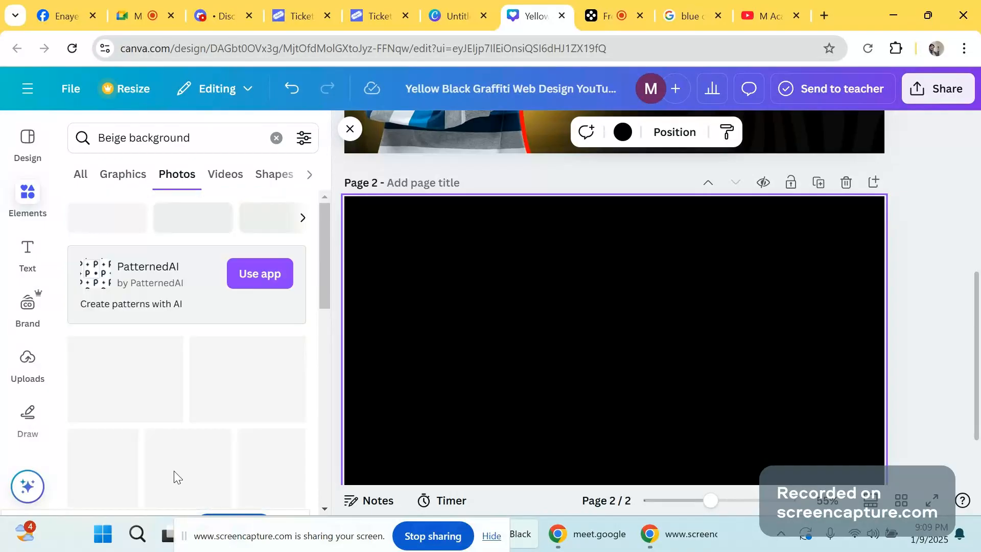
pyautogui.scroll(-1, 222, 311)
pyautogui.scroll(-5, 222, 312)
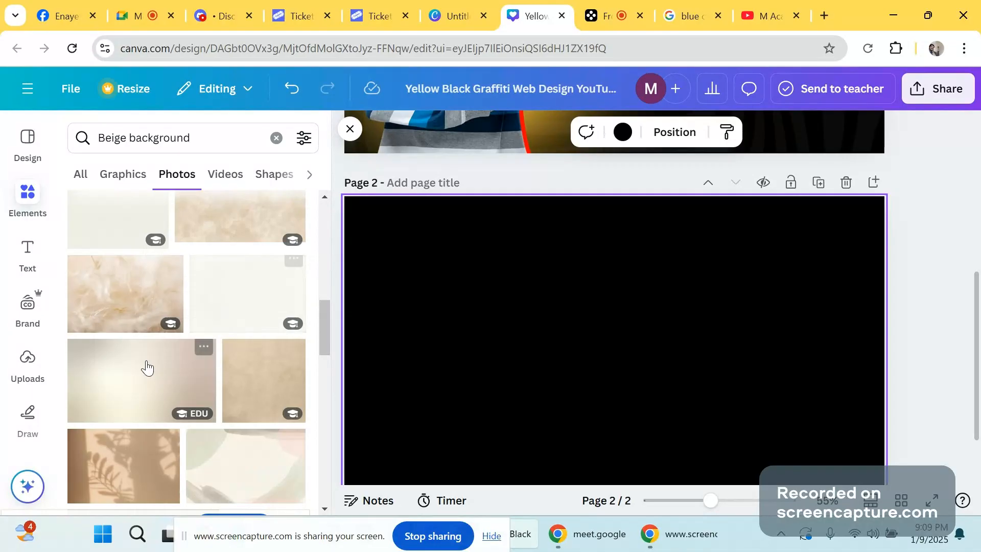
pyautogui.click(146, 367)
pyautogui.moveTo(532, 360); pyautogui.dragTo(599, 324)
pyautogui.moveTo(772, 208); pyautogui.dragTo(601, 307)
pyautogui.moveTo(502, 353); pyautogui.dragTo(529, 311)
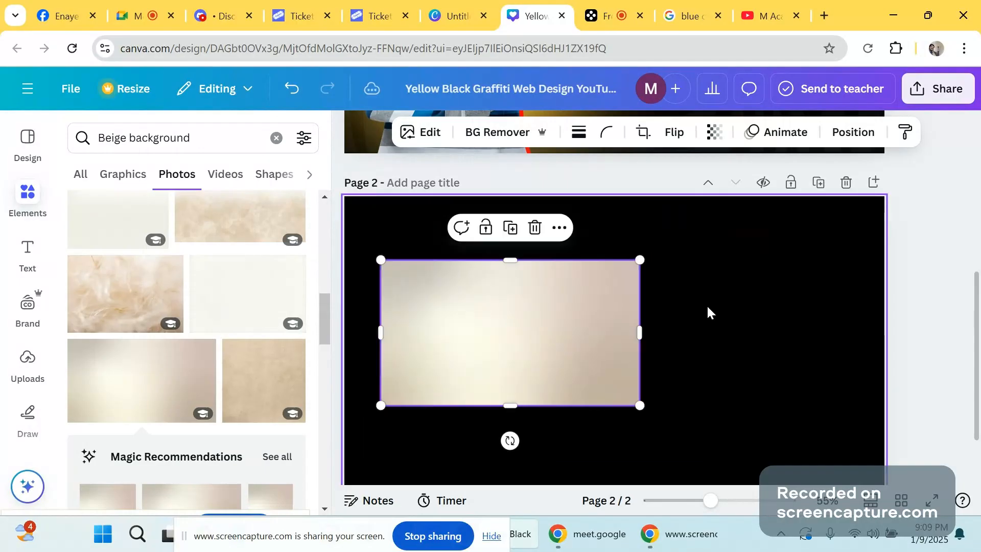
# - Open all magic recommendations for the beige gradient and place the blurred golden gradient photo on page 2
pyautogui.click(707, 311)
pyautogui.scroll(-3, 266, 309)
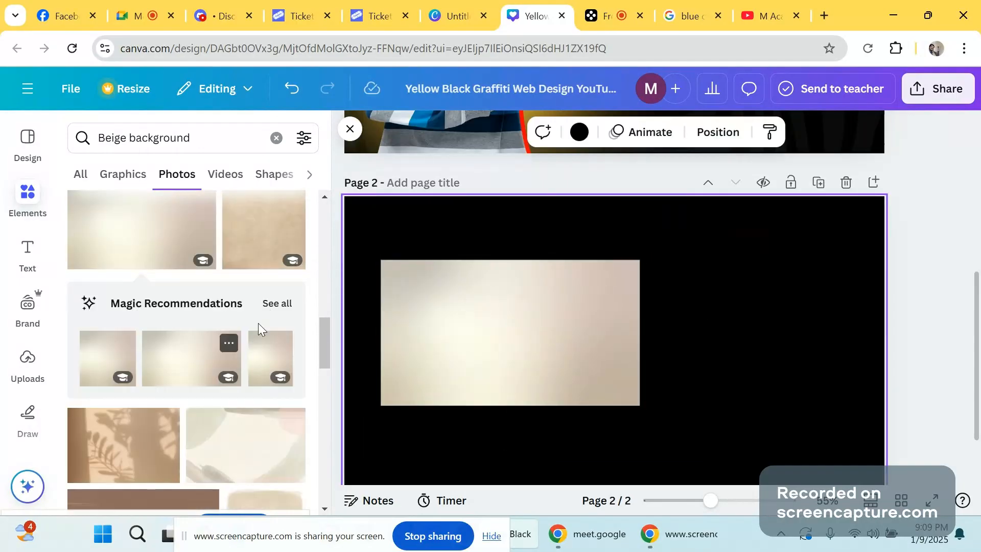
pyautogui.click(280, 303)
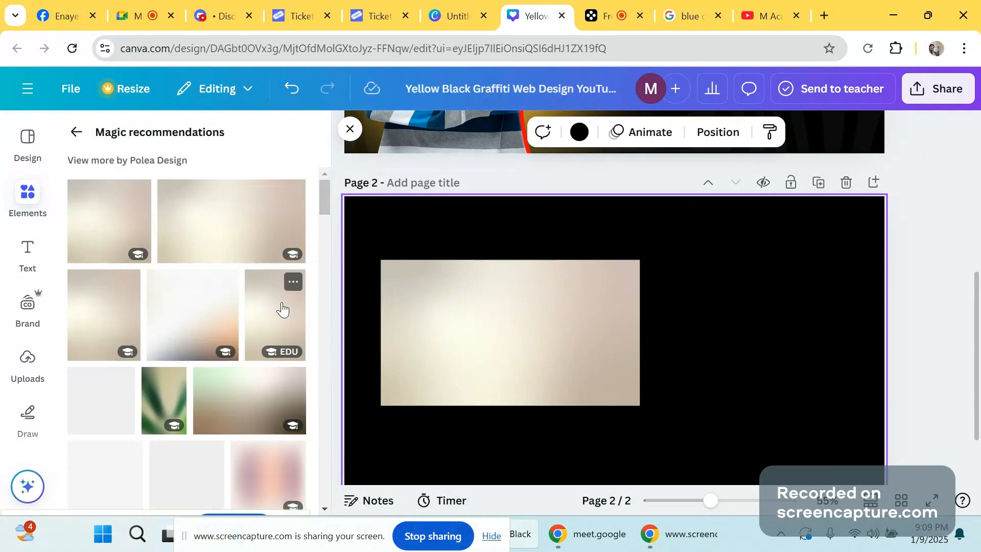
pyautogui.scroll(-3, 282, 310)
pyautogui.scroll(-5, 281, 310)
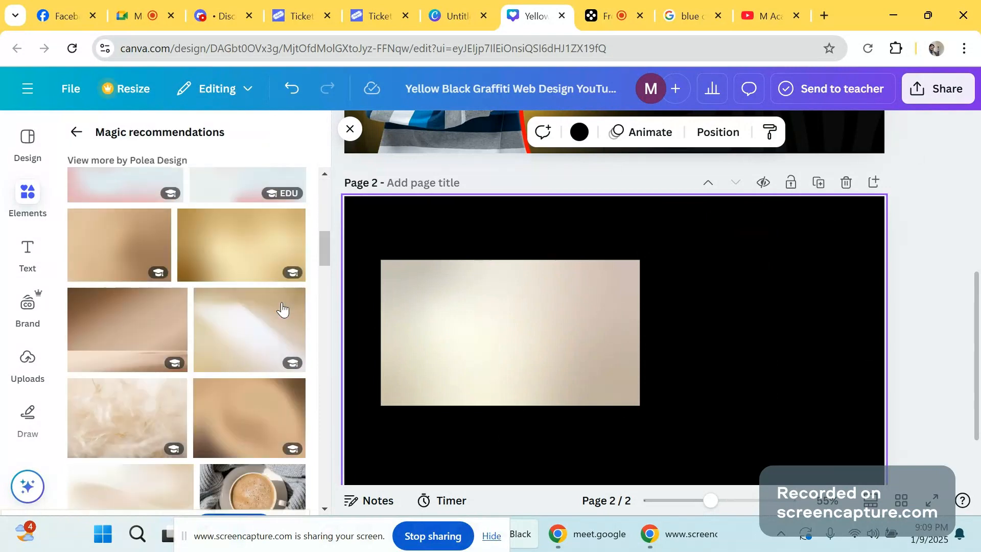
pyautogui.moveTo(232, 240); pyautogui.dragTo(704, 331)
# - Look through the full list of magic recommendations for other background photos
pyautogui.scroll(-5, 203, 344)
pyautogui.scroll(-5, 204, 344)
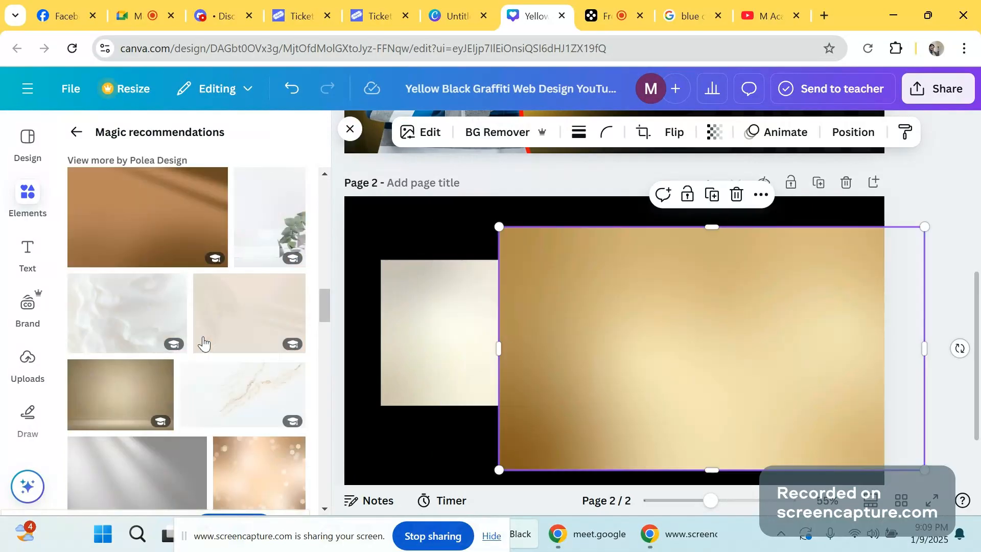
pyautogui.scroll(-3, 204, 344)
pyautogui.scroll(-4, 203, 343)
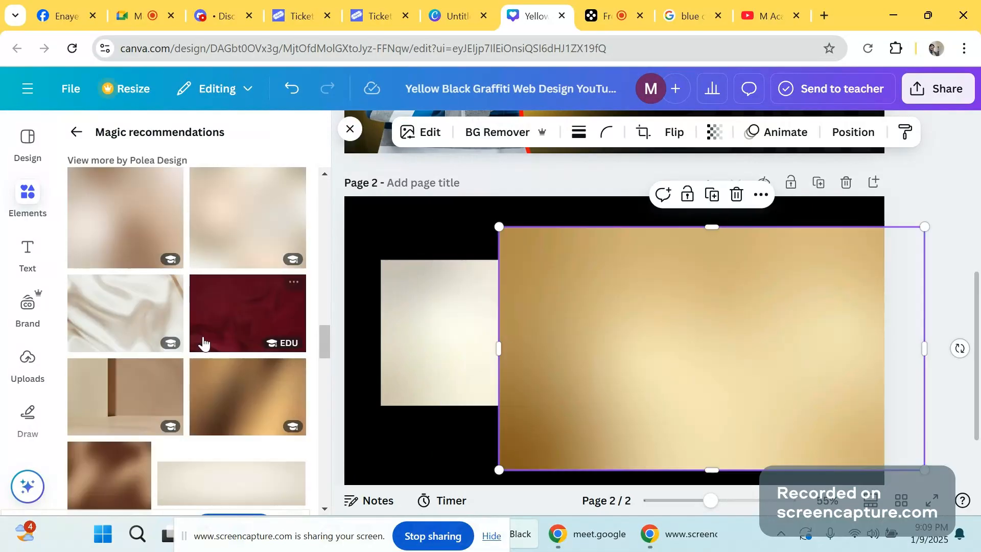
pyautogui.scroll(-4, 203, 344)
pyautogui.scroll(-4, 204, 343)
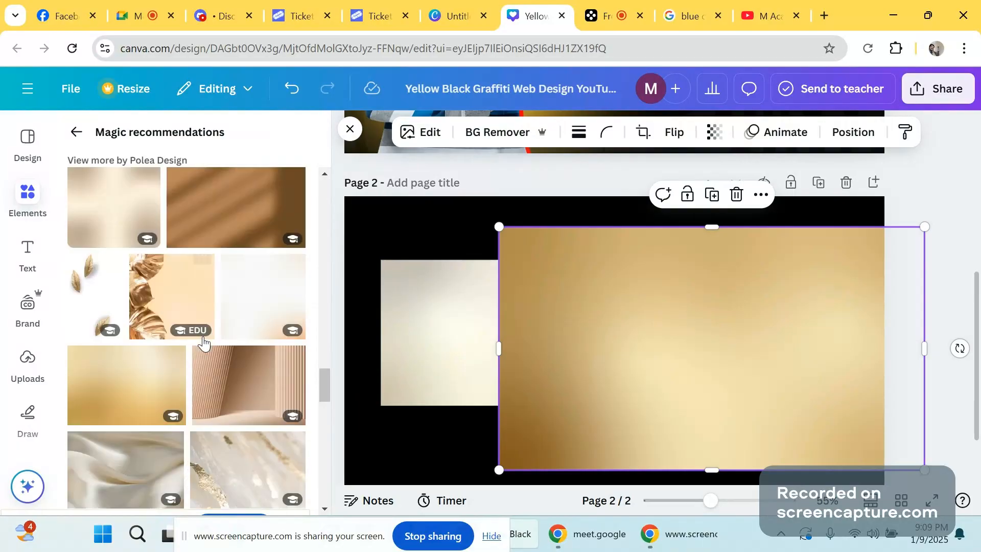
pyautogui.scroll(-4, 203, 343)
pyautogui.scroll(-1, 204, 344)
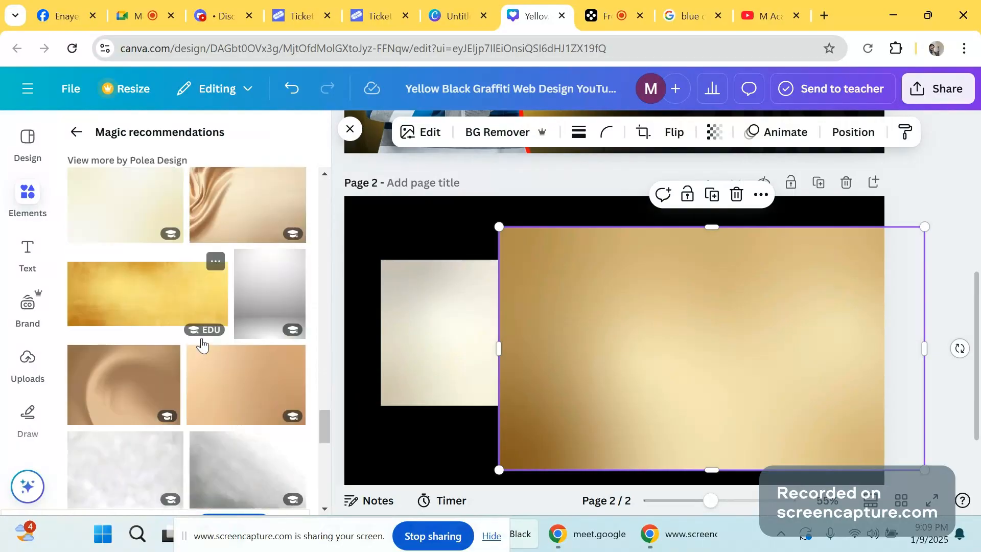
pyautogui.scroll(-4, 203, 344)
pyautogui.scroll(-2, 212, 354)
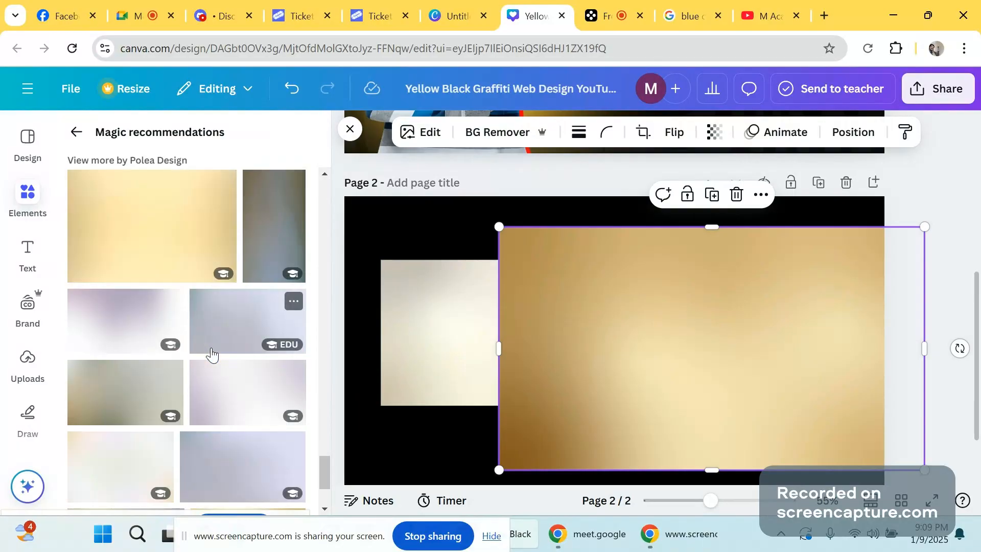
pyautogui.scroll(-3, 212, 354)
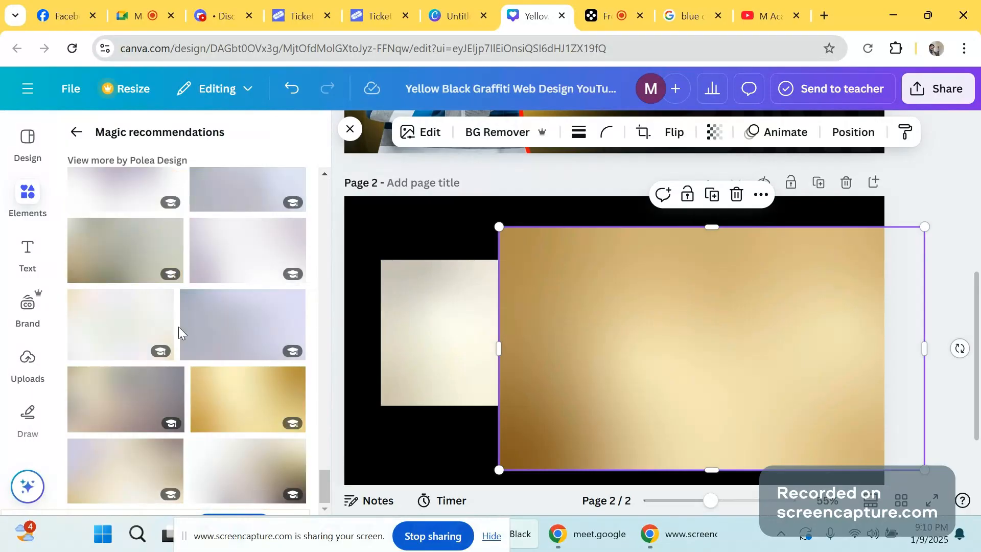
pyautogui.scroll(10, 178, 326)
pyautogui.scroll(2, 215, 367)
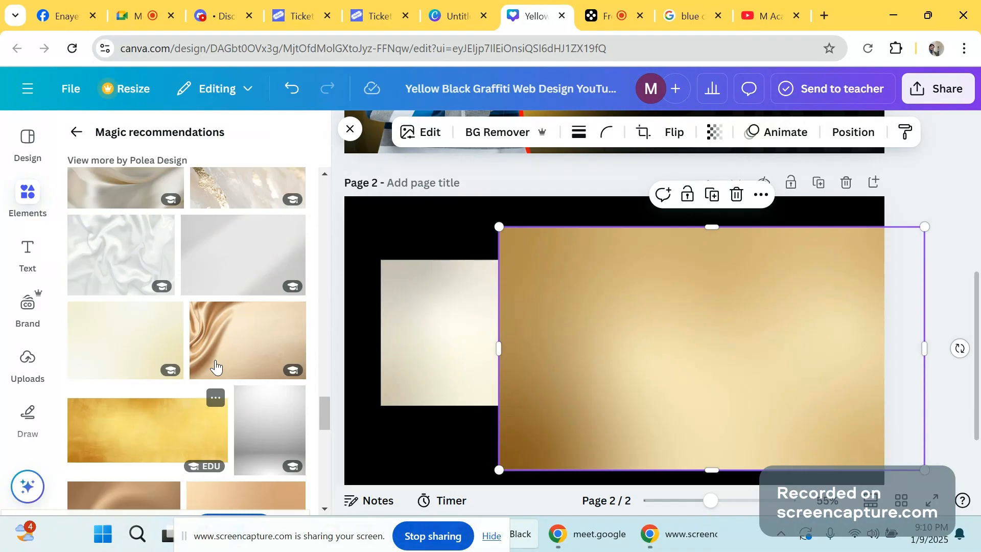
pyautogui.scroll(5, 217, 353)
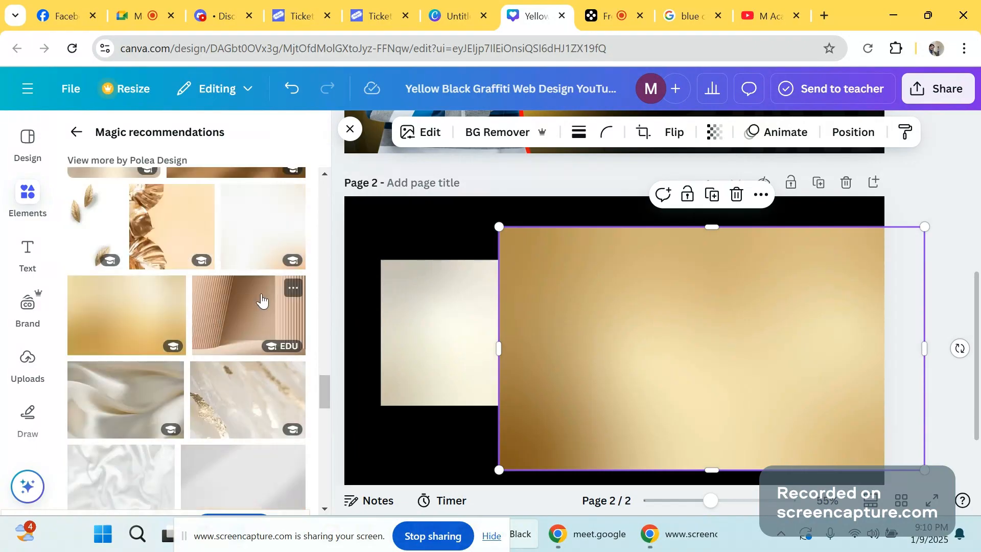
pyautogui.scroll(5, 261, 300)
pyautogui.scroll(5, 260, 301)
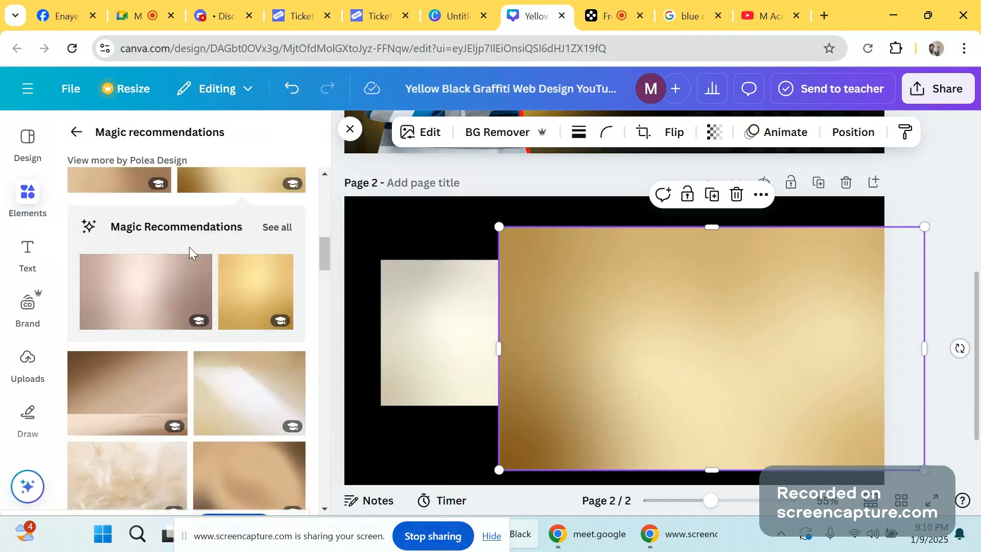
pyautogui.scroll(5, 189, 247)
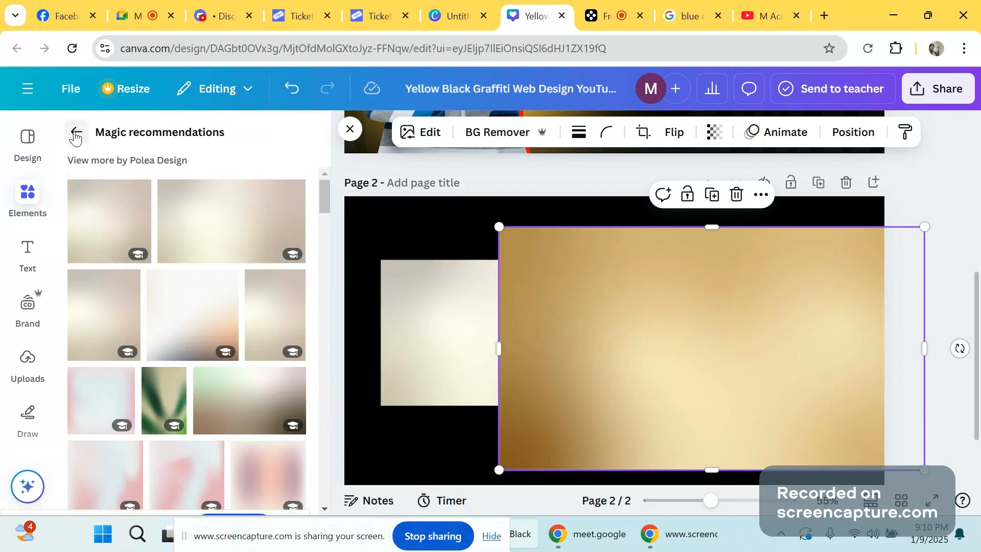
# - Return to the photo search and change the search term to "Magic background"
pyautogui.click(75, 135)
pyautogui.click(220, 141)
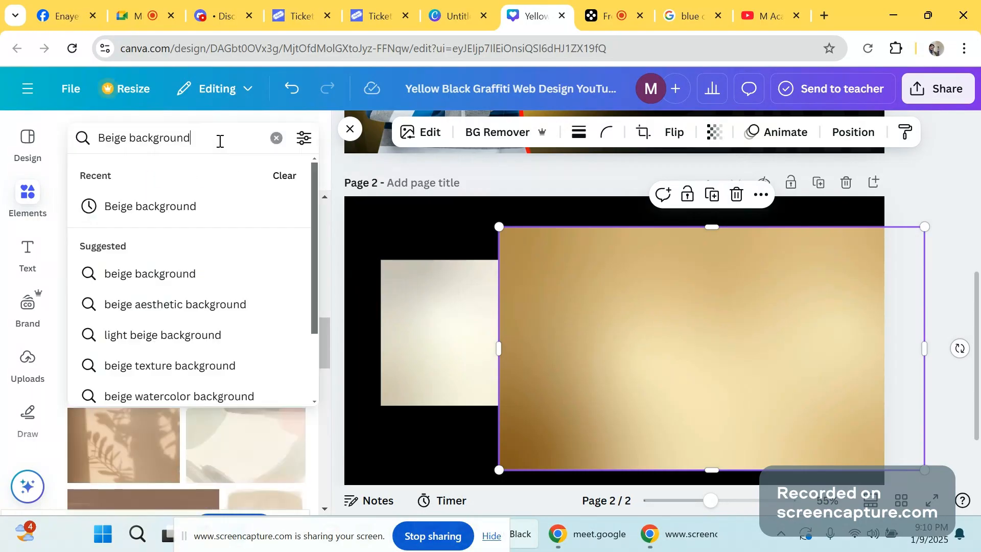
pyautogui.moveTo(126, 138); pyautogui.dragTo(36, 145)
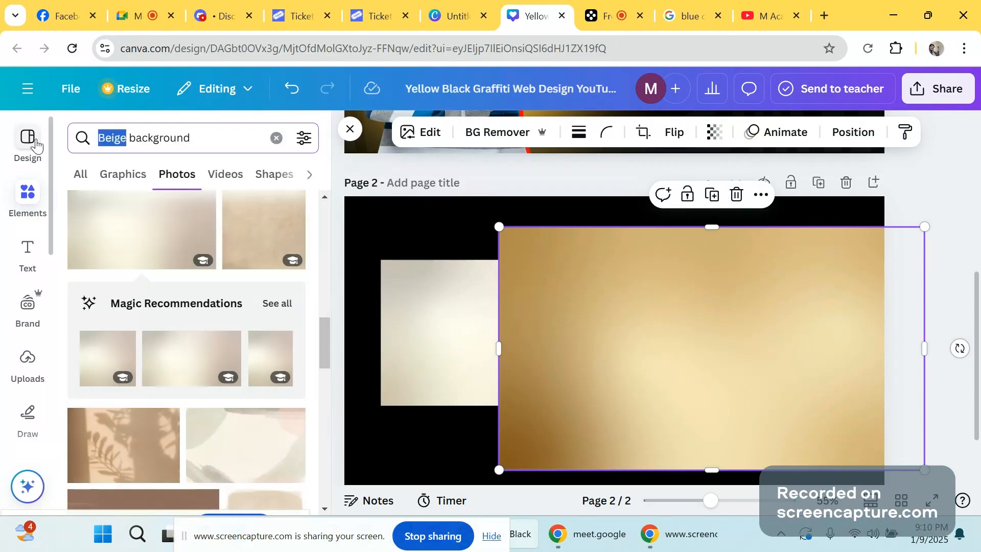
pyautogui.press('BackSpace')
pyautogui.write('M')
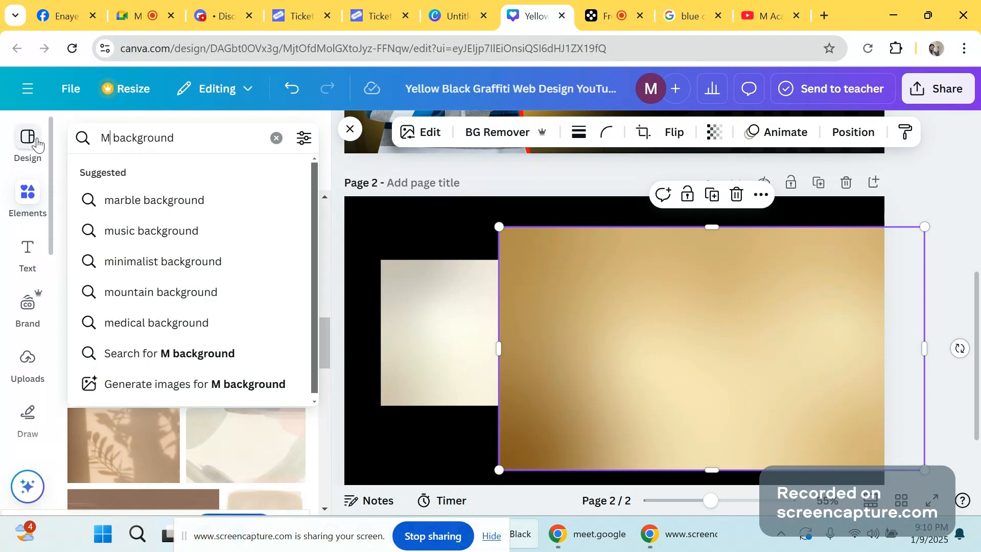
pyautogui.write('agic')
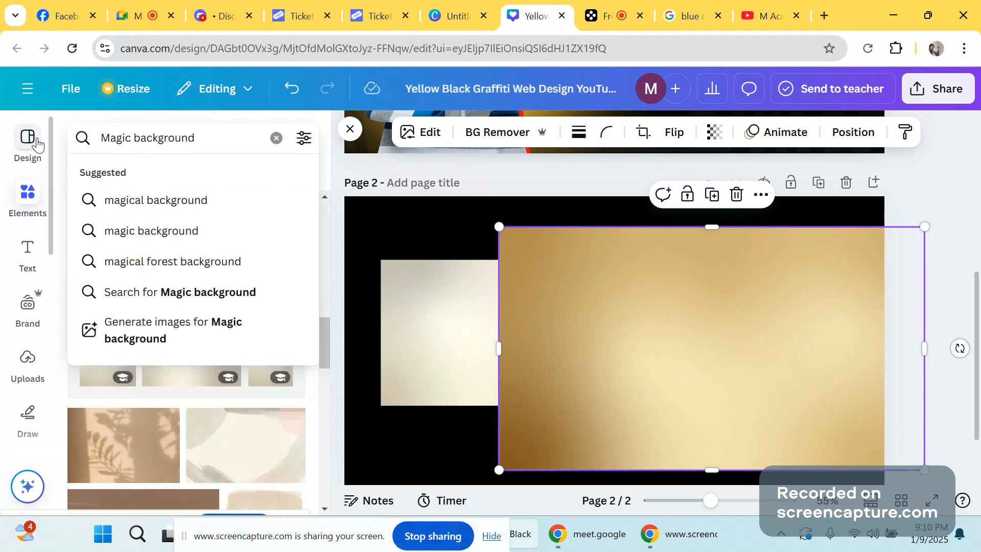
pyautogui.press('Return')
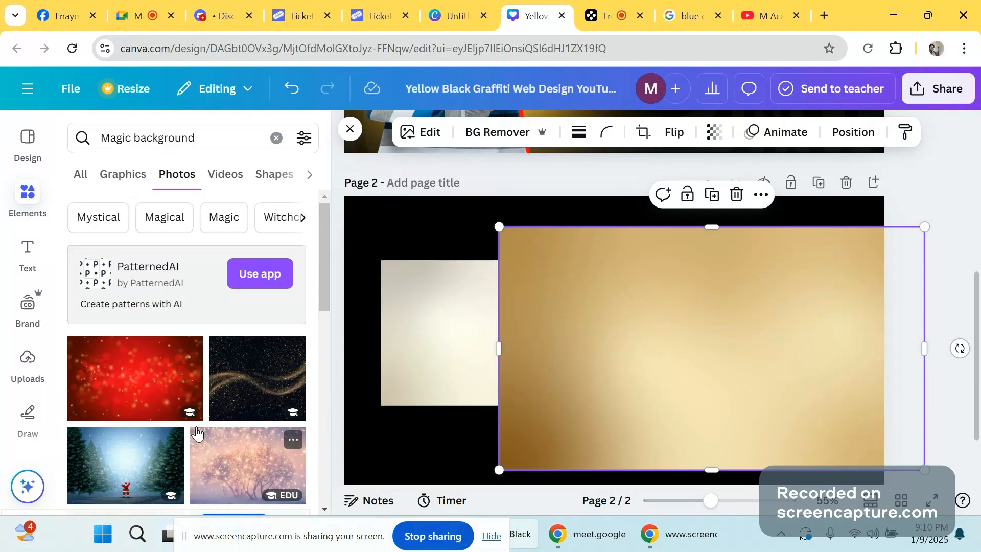
# - Browse the magic background photos, delete the golden gradient from page 2 and move the beige gradient aside
pyautogui.scroll(-5, 235, 382)
pyautogui.scroll(-5, 240, 366)
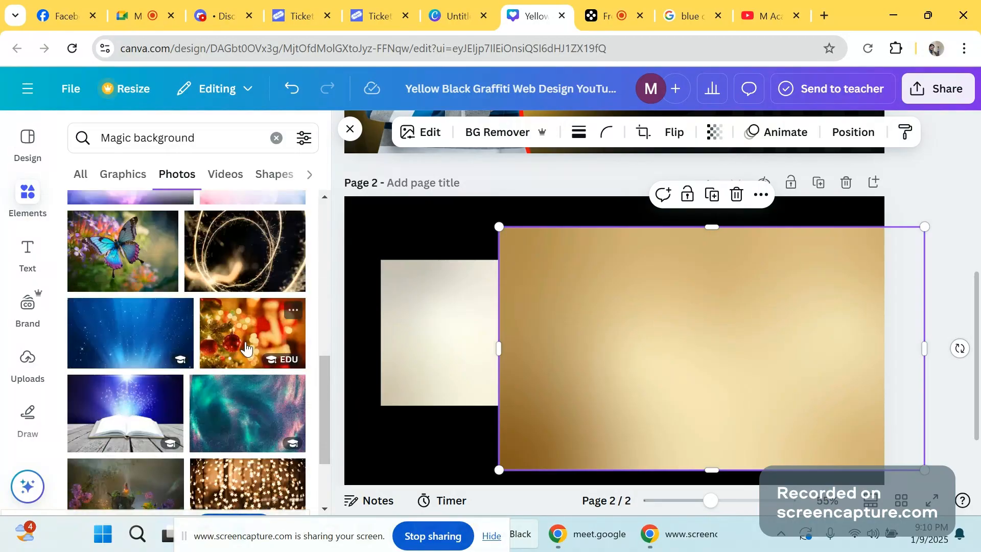
pyautogui.scroll(-3, 104, 376)
pyautogui.scroll(2, 285, 322)
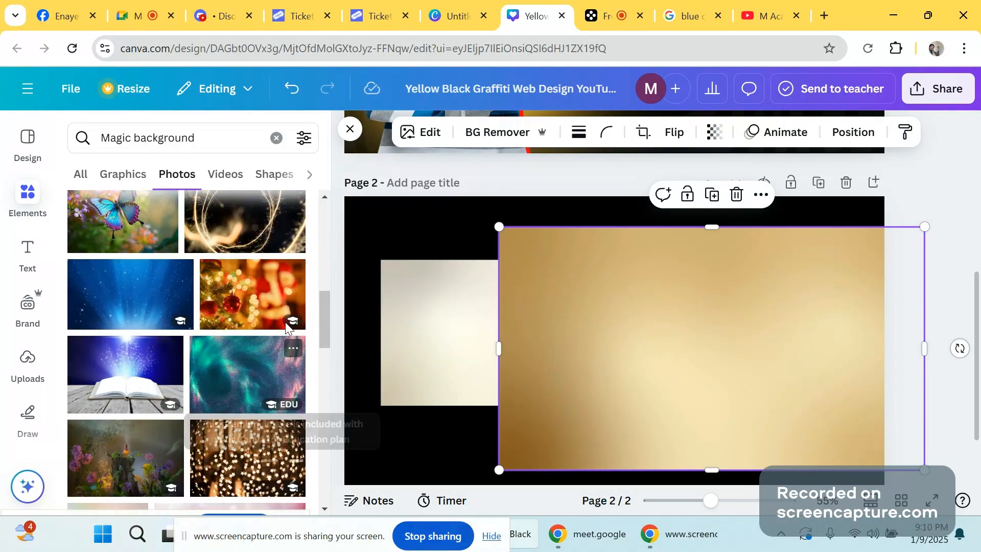
pyautogui.scroll(-5, 285, 322)
pyautogui.scroll(3, 260, 302)
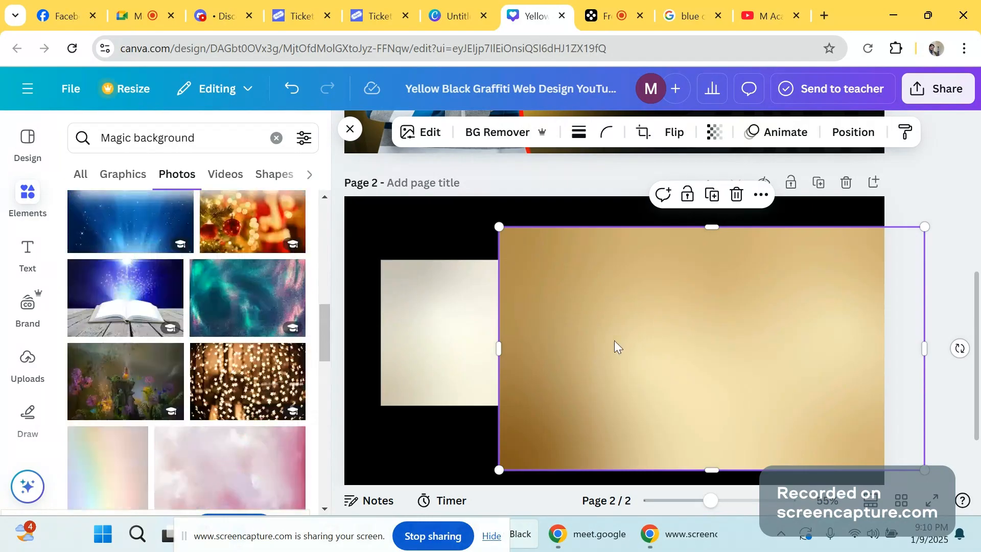
pyautogui.press('Delete')
pyautogui.moveTo(598, 339); pyautogui.dragTo(777, 336)
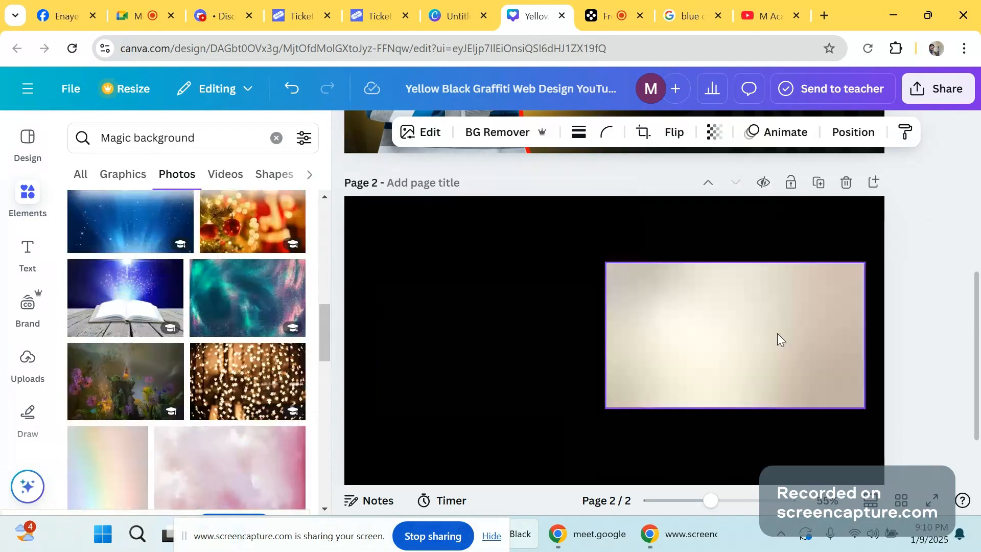
# - Add the Christmas tree and Santa photo to page 2, centre it and delete the beige gradient
pyautogui.click(262, 223)
pyautogui.moveTo(543, 307); pyautogui.dragTo(462, 290)
pyautogui.click(802, 296)
pyautogui.press('Delete')
pyautogui.moveTo(563, 291); pyautogui.dragTo(614, 293)
# - Place the recommended photo of Christmas baubles on a green background over the Santa photo on page 2
pyautogui.scroll(-5, 246, 294)
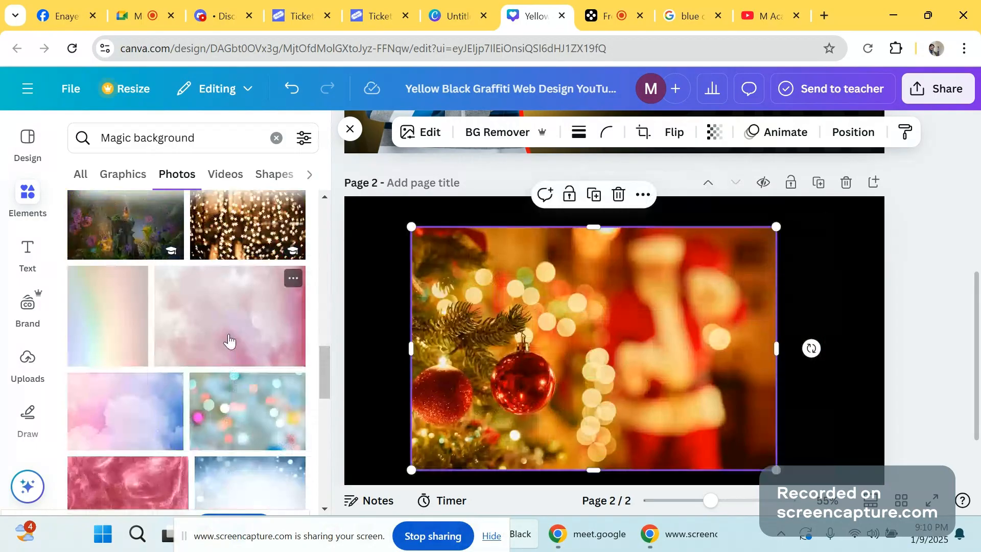
pyautogui.scroll(4, 246, 293)
pyautogui.moveTo(246, 294); pyautogui.dragTo(678, 363)
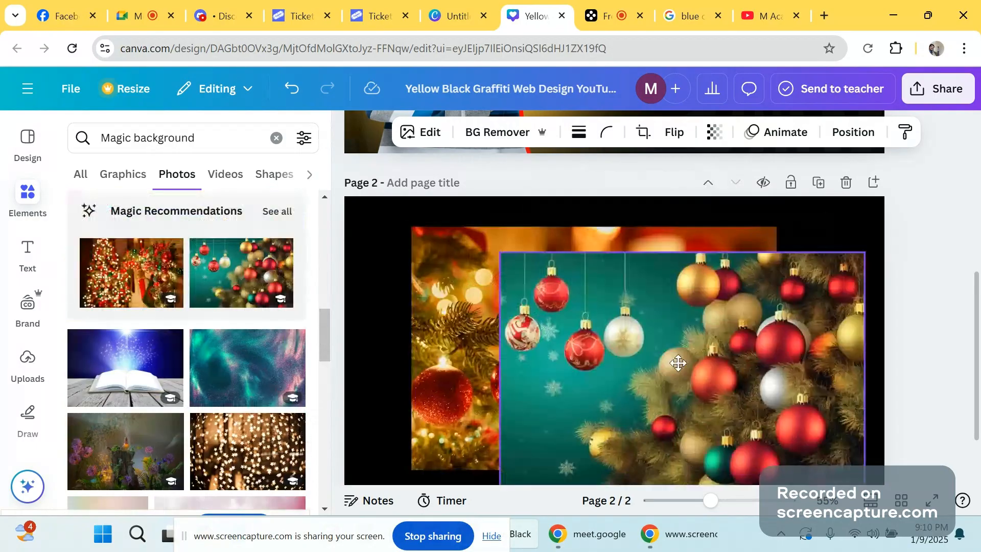
# - Add the magic background photo of a cottage on an open book to page 2 and move it toward the lower-right corner
pyautogui.scroll(-4, 109, 380)
pyautogui.scroll(-5, 109, 379)
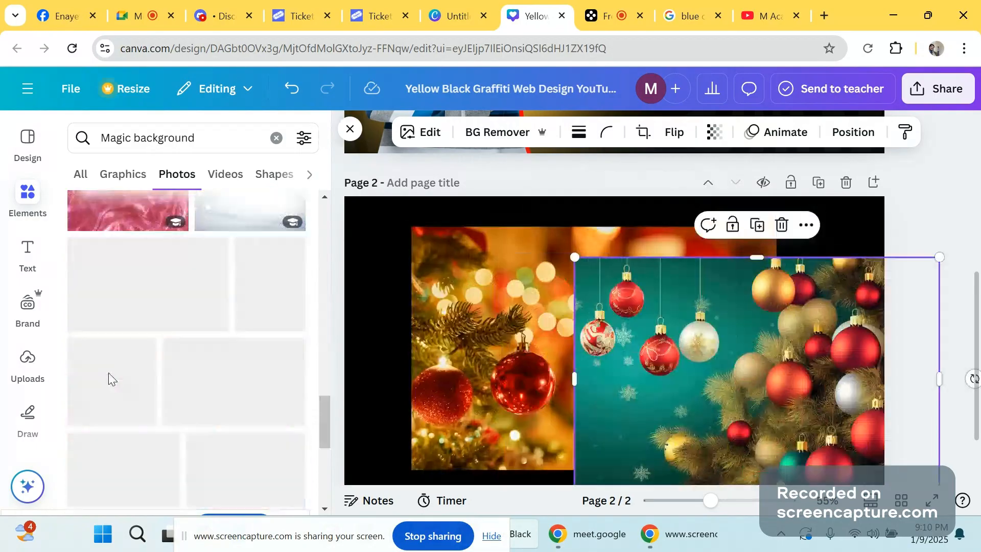
pyautogui.scroll(-1, 109, 380)
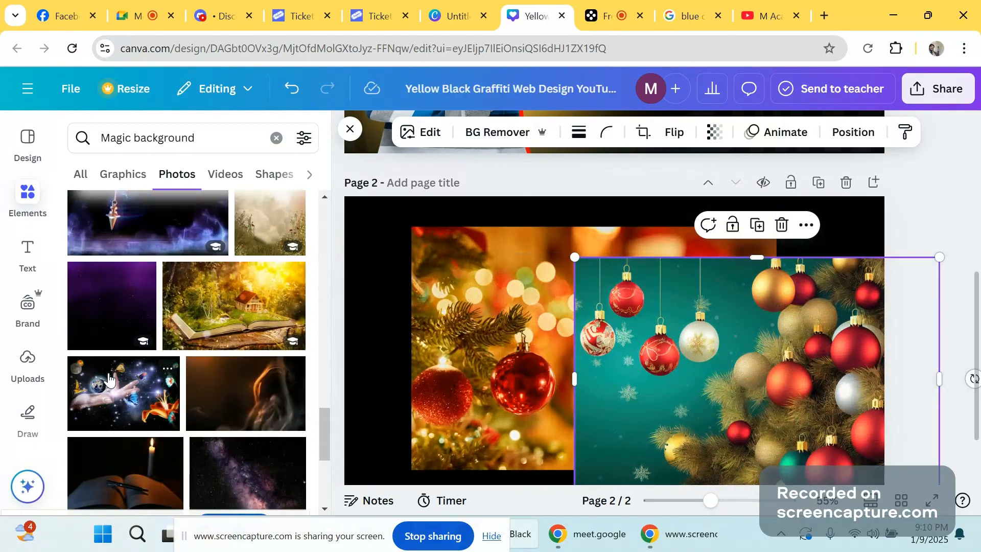
pyautogui.click(225, 326)
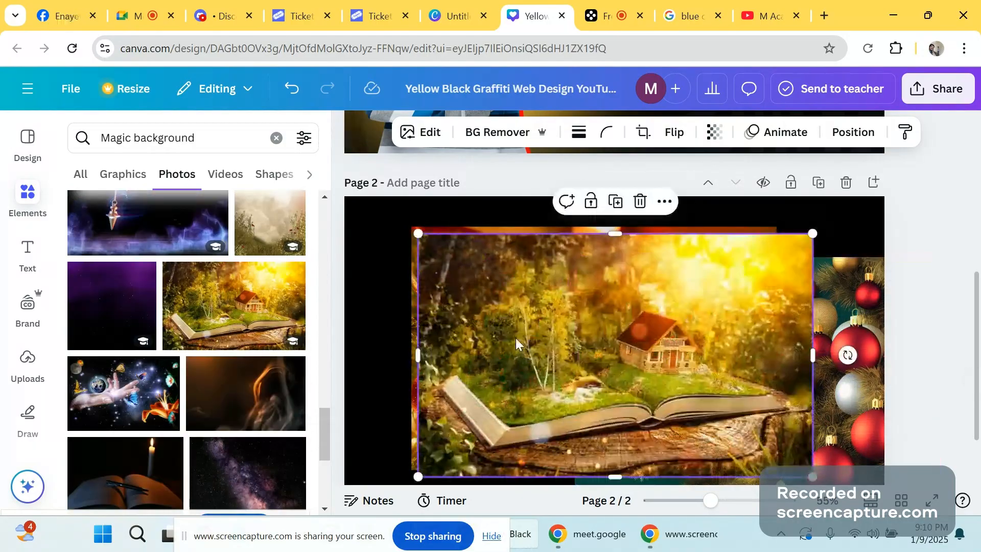
pyautogui.moveTo(517, 340); pyautogui.dragTo(642, 370)
# - Browse further through the magic background photo results for more background options
pyautogui.scroll(-2, 132, 366)
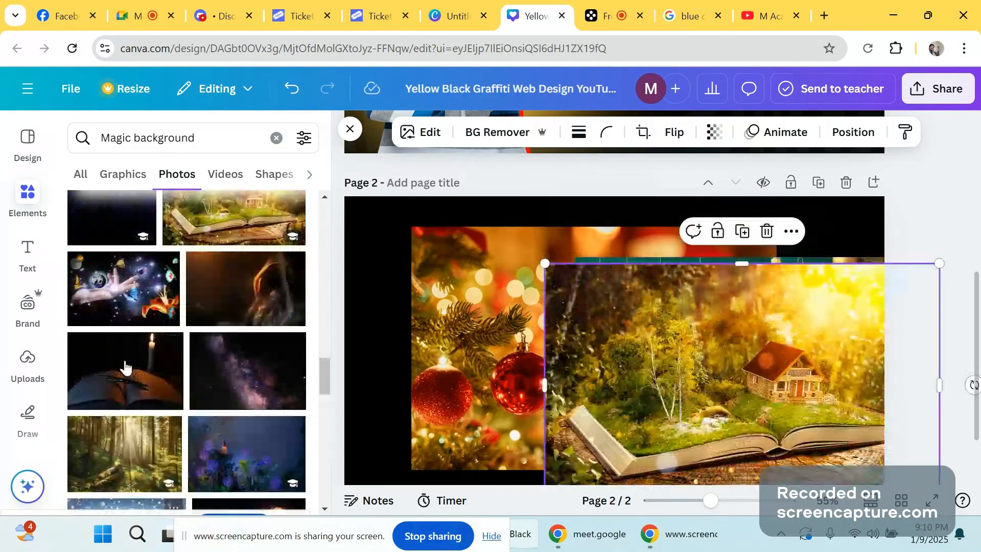
pyautogui.scroll(-2, 181, 367)
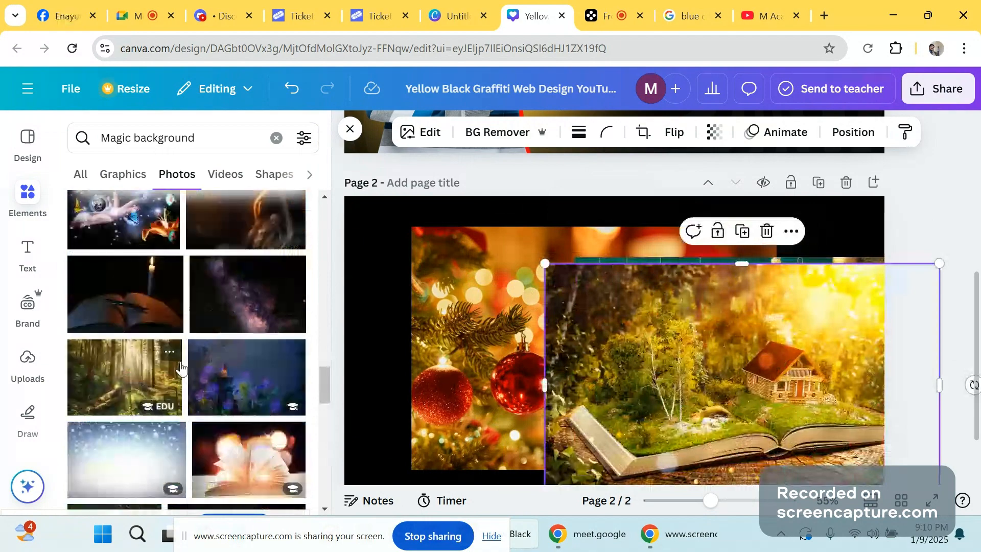
pyautogui.scroll(-4, 181, 366)
pyautogui.scroll(-3, 181, 367)
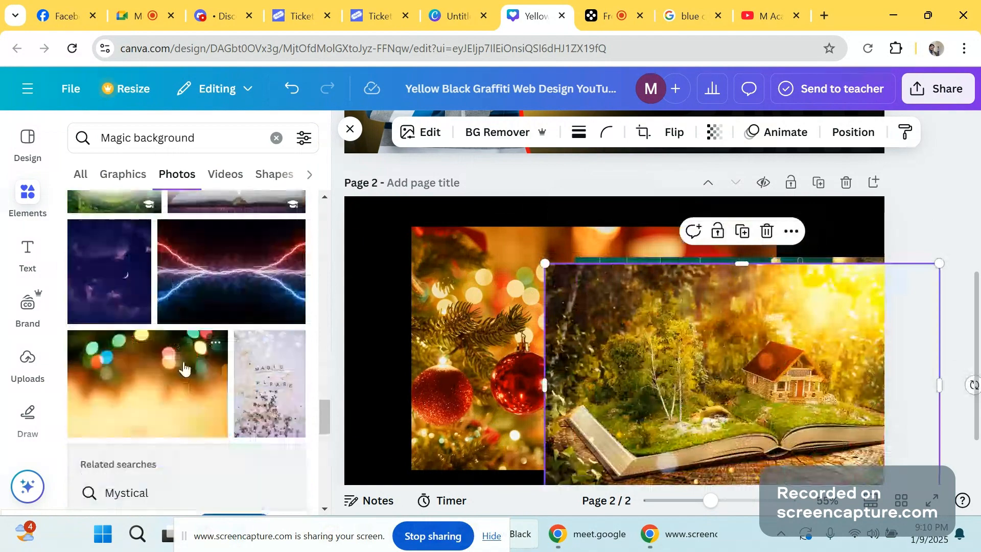
pyautogui.scroll(-3, 186, 332)
pyautogui.scroll(-3, 188, 305)
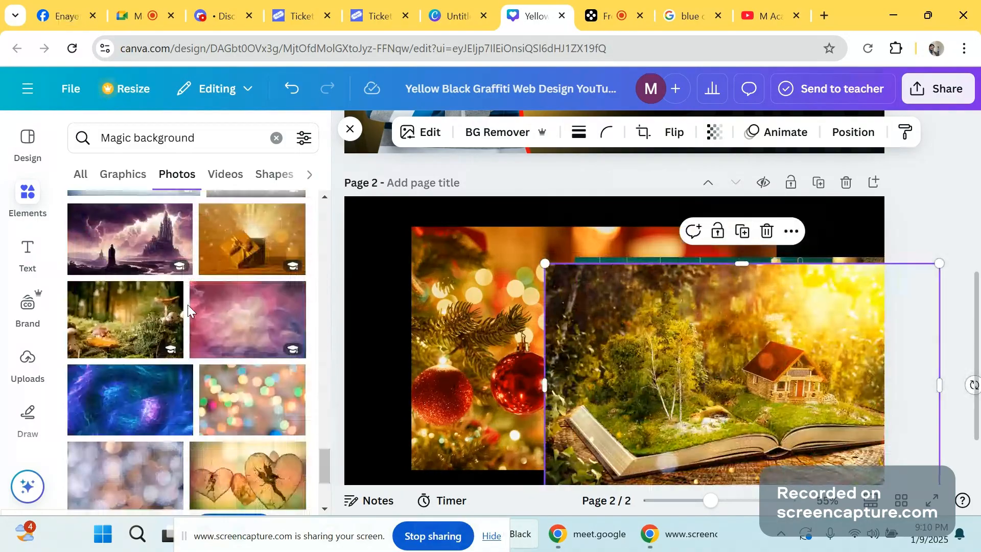
pyautogui.scroll(-3, 188, 304)
pyautogui.scroll(-3, 189, 306)
# - Arrange the page 2 photos: open book at the lower right, Santa photo shrunk into the upper-left corner, baubles beside it along the top edge
pyautogui.moveTo(685, 368); pyautogui.dragTo(753, 464)
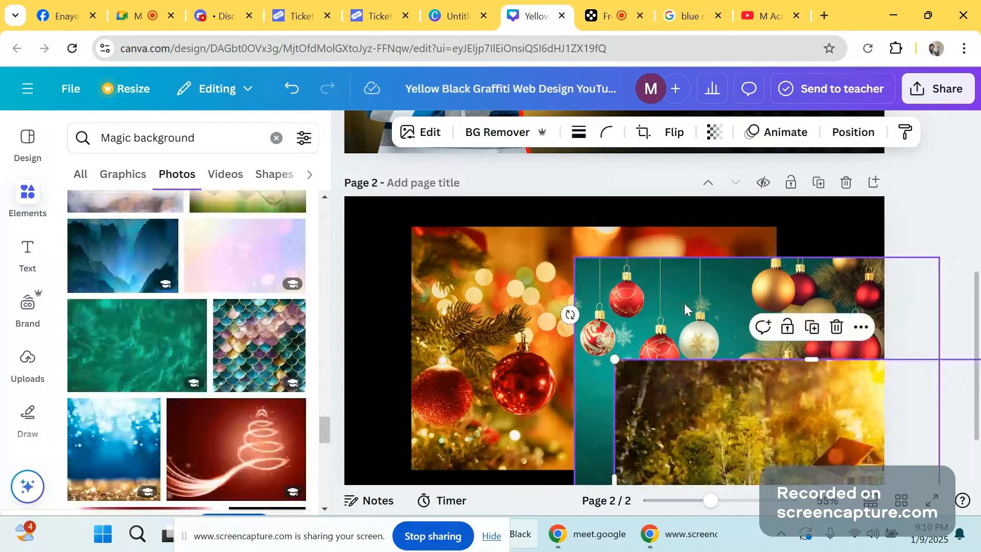
pyautogui.click(685, 303)
pyautogui.moveTo(488, 301); pyautogui.dragTo(411, 265)
pyautogui.moveTo(709, 440); pyautogui.dragTo(605, 370)
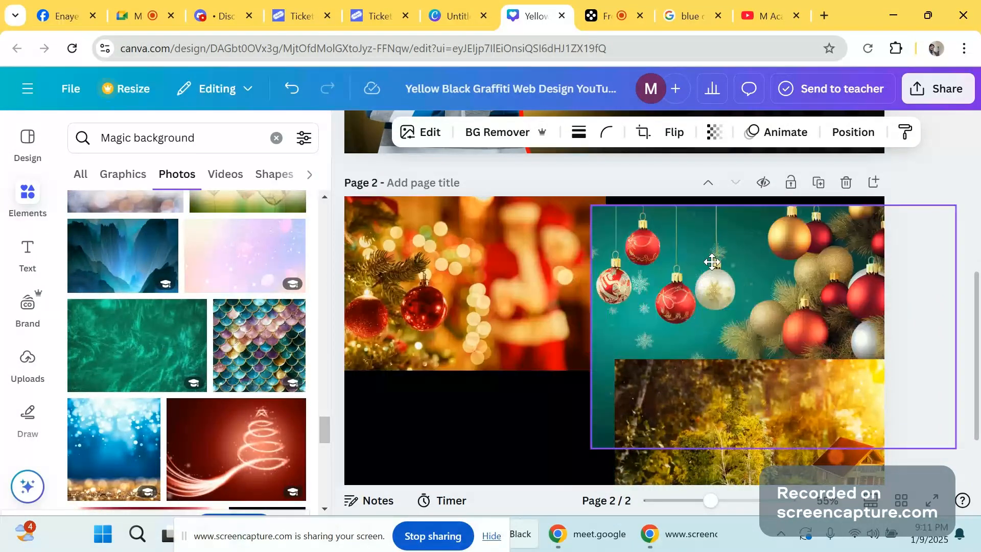
pyautogui.moveTo(712, 262); pyautogui.dragTo(717, 252)
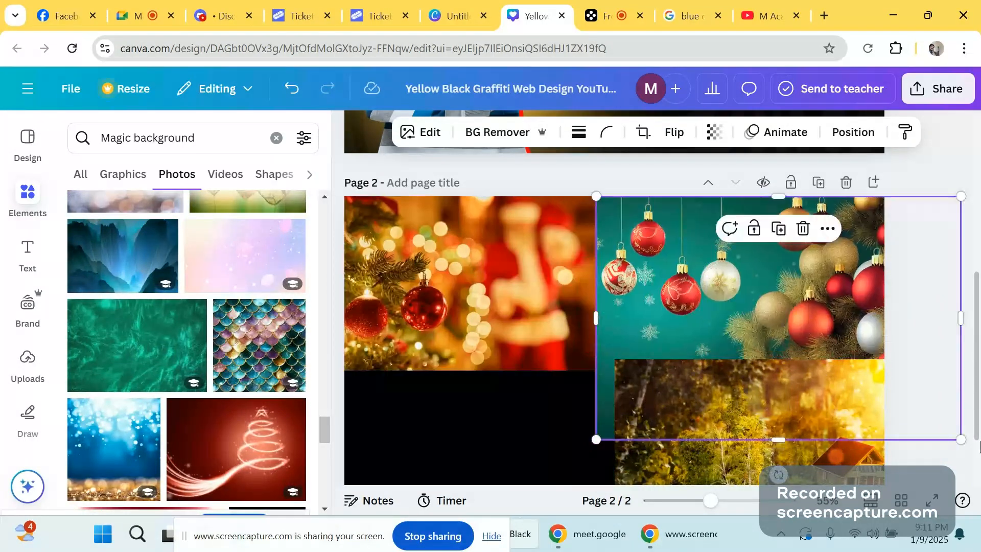
# - Scale down the hanging ornaments photo on page 2 until its outer side meets the page's right edge
pyautogui.moveTo(954, 438); pyautogui.dragTo(890, 385)
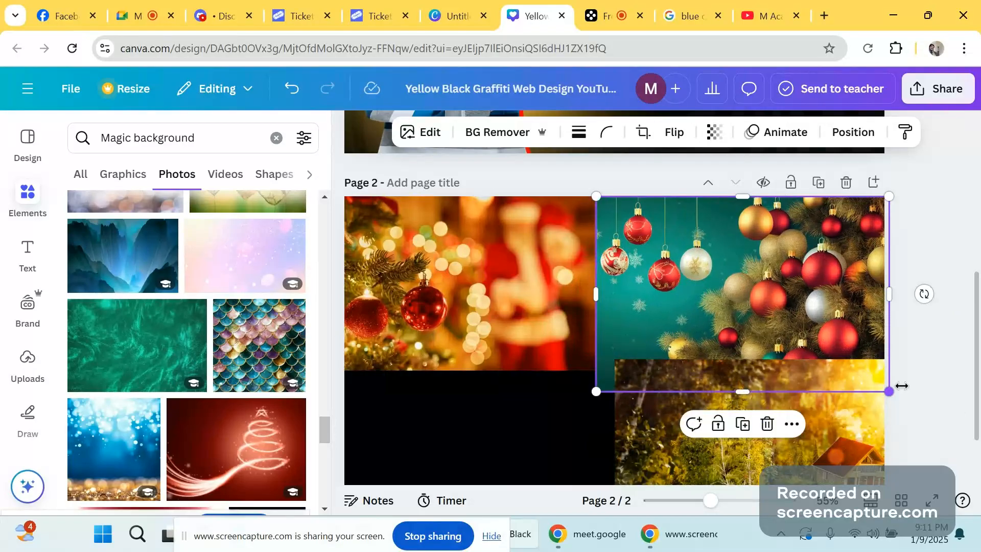
pyautogui.click(916, 420)
# - Enlarge the forest cabin photo to the full width across the lower part of page 2 and send it to the back
pyautogui.moveTo(785, 431); pyautogui.dragTo(596, 433)
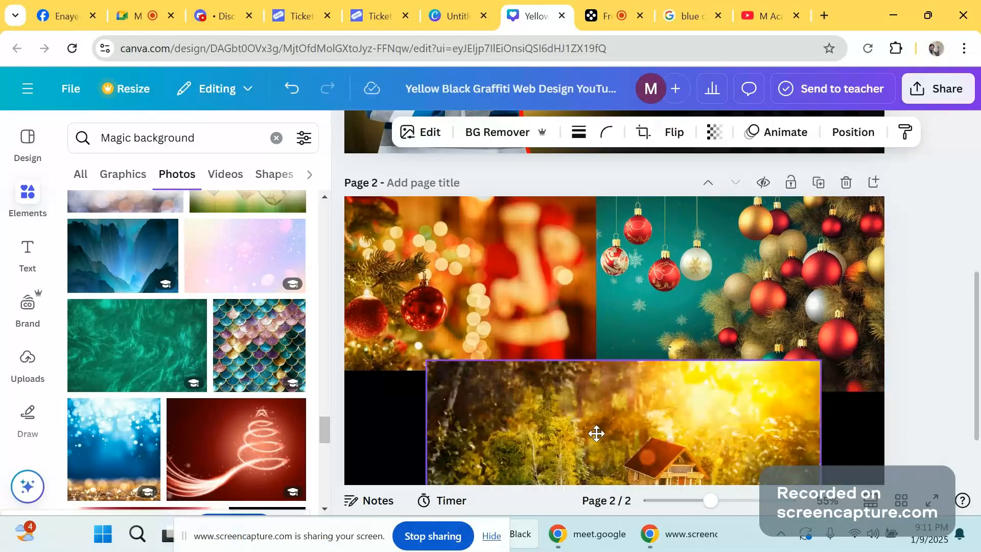
pyautogui.moveTo(568, 367); pyautogui.dragTo(387, 389)
pyautogui.moveTo(729, 366); pyautogui.dragTo(977, 404)
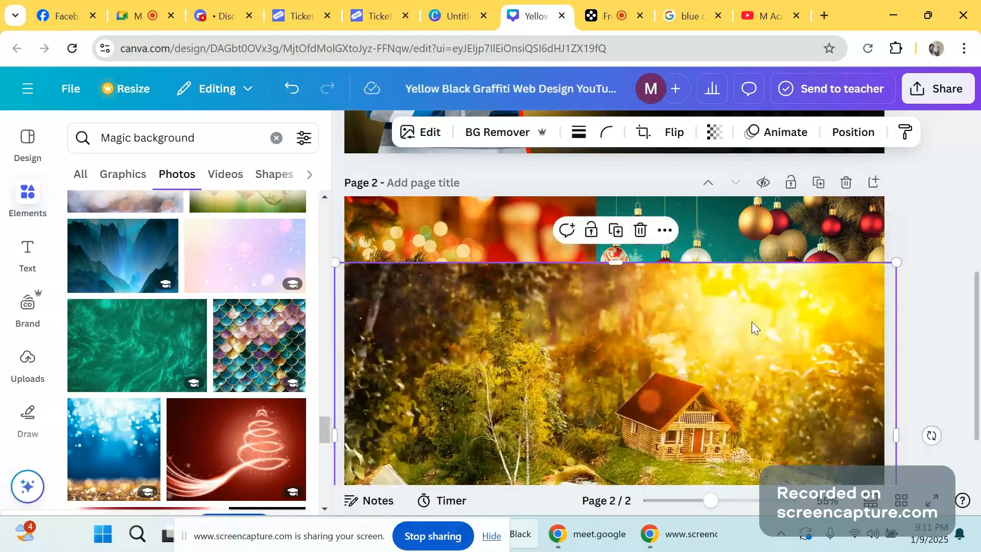
pyautogui.moveTo(753, 321); pyautogui.dragTo(736, 336)
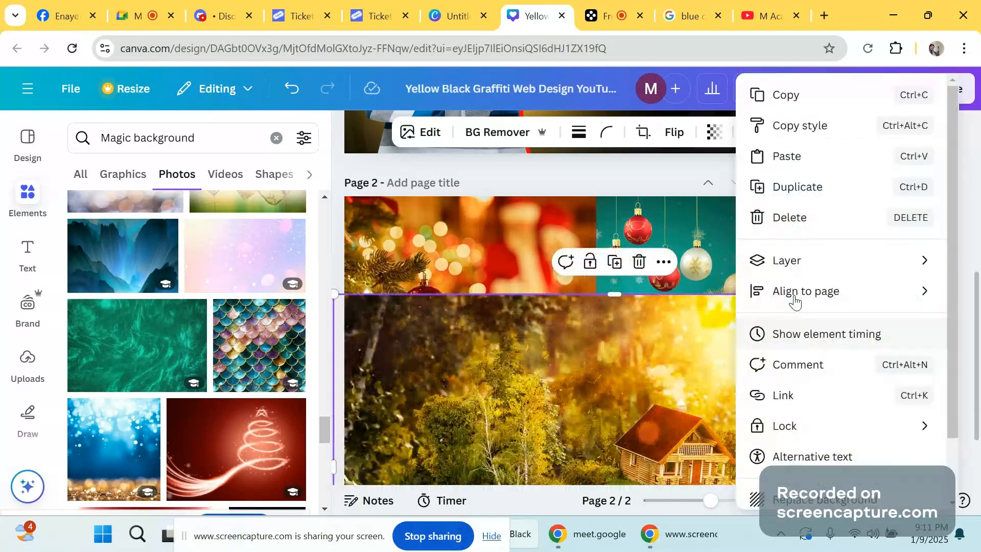
pyautogui.moveTo(803, 273)
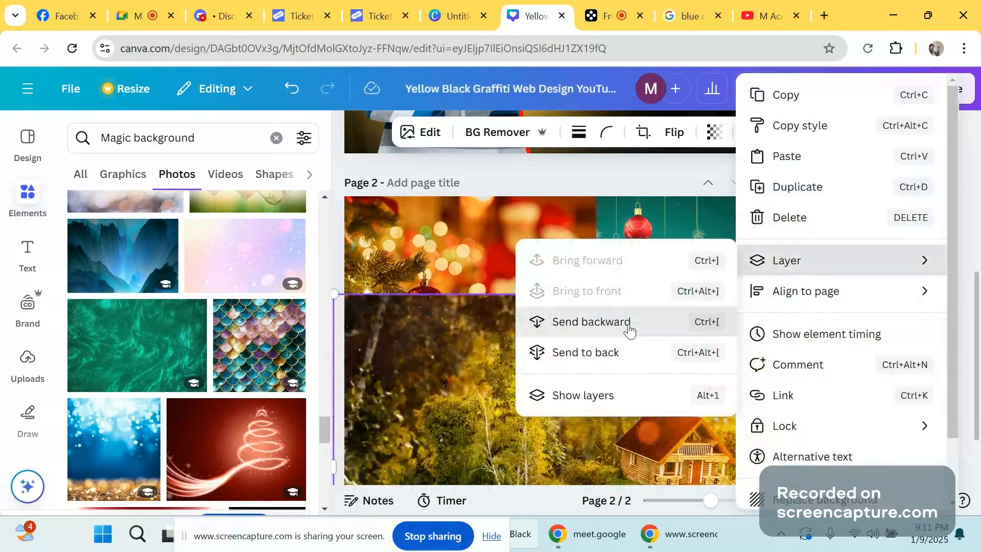
pyautogui.click(622, 357)
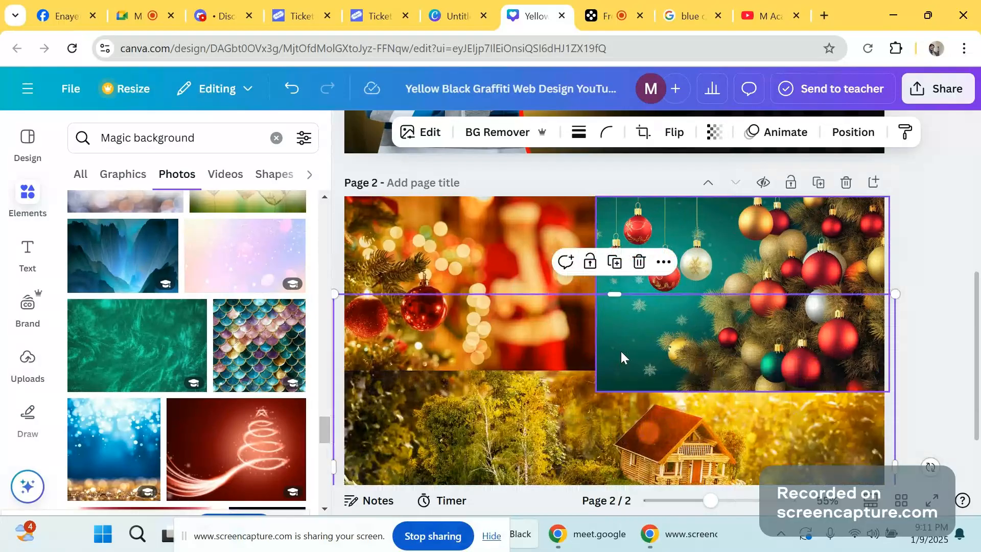
# - Crop the lower edge of the ornaments photo so it lines up with the bottom of the Santa photo
pyautogui.click(946, 349)
pyautogui.click(790, 384)
pyautogui.moveTo(790, 386); pyautogui.dragTo(769, 376)
pyautogui.click(923, 327)
pyautogui.scroll(-2, 923, 327)
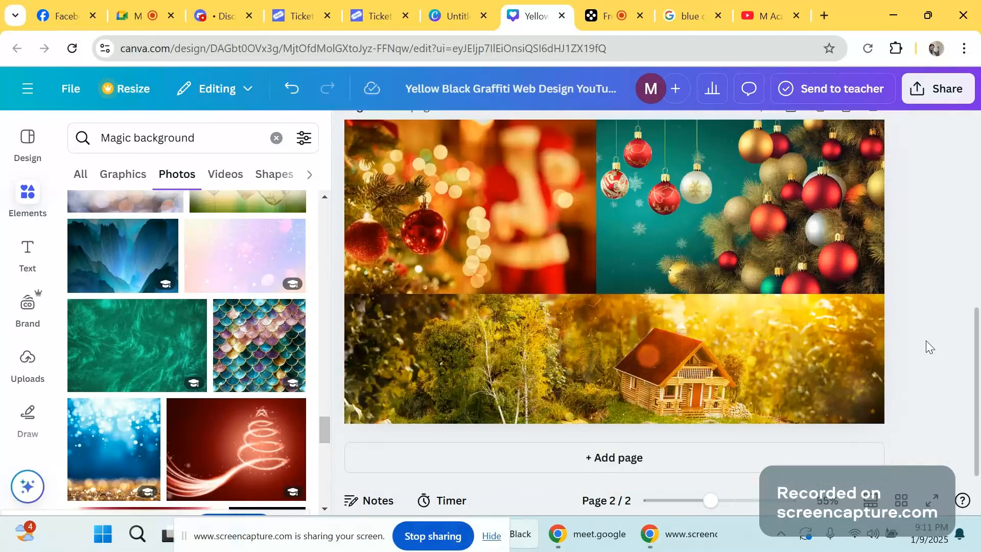
pyautogui.scroll(3, 915, 338)
pyautogui.click(655, 351)
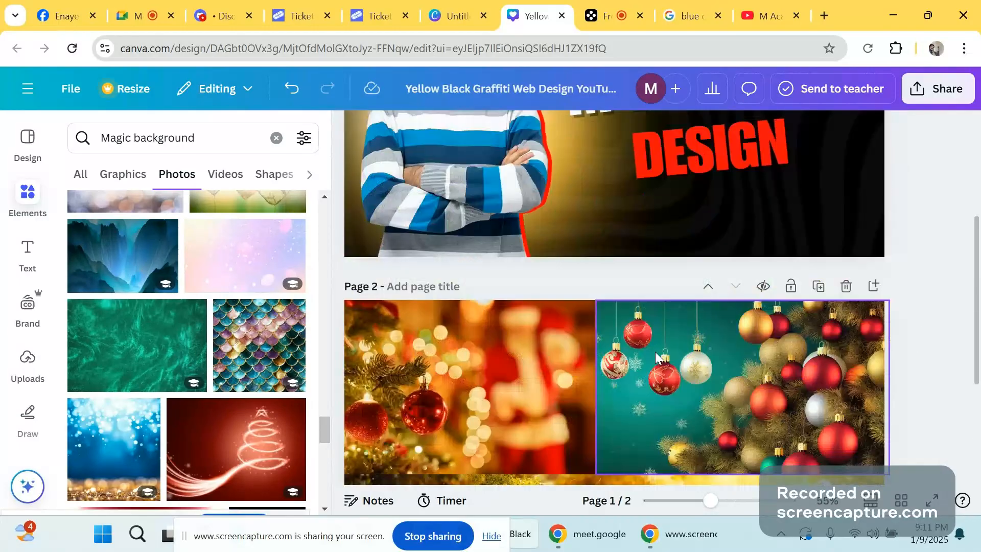
pyautogui.scroll(-2, 662, 342)
pyautogui.scroll(-2, 668, 332)
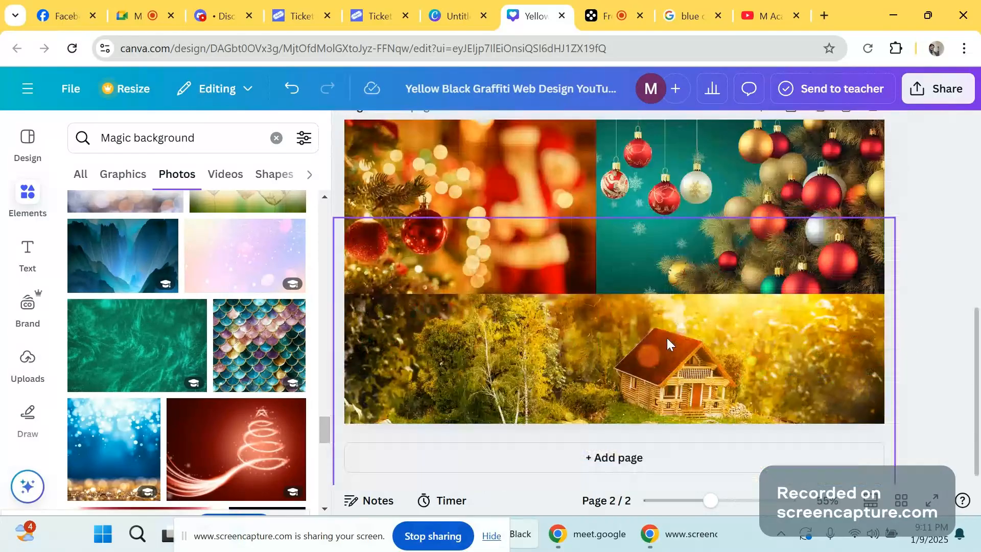
pyautogui.scroll(4, 669, 339)
pyautogui.scroll(-3, 670, 339)
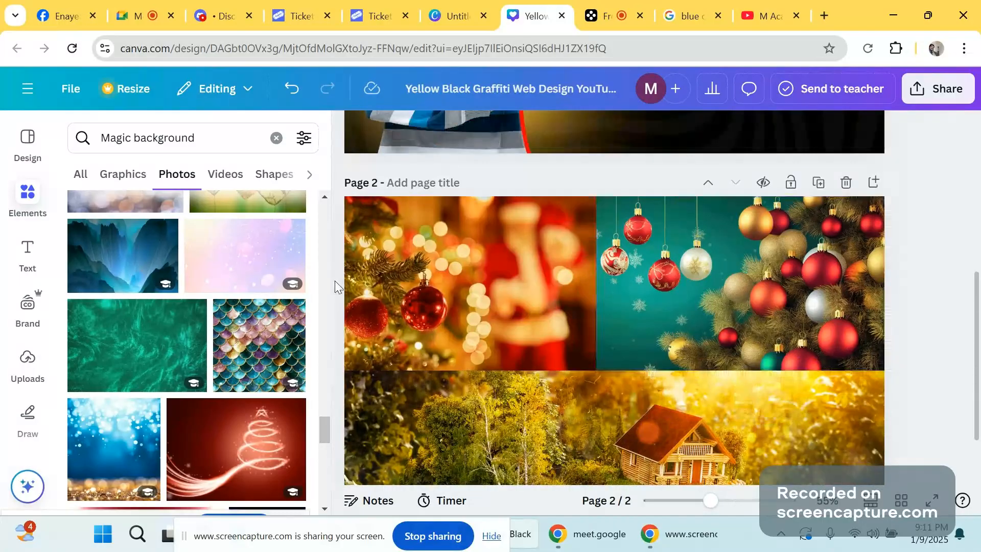
# - Set the transparency value of the Santa photo on page 2 to 26
pyautogui.click(490, 278)
pyautogui.click(616, 276)
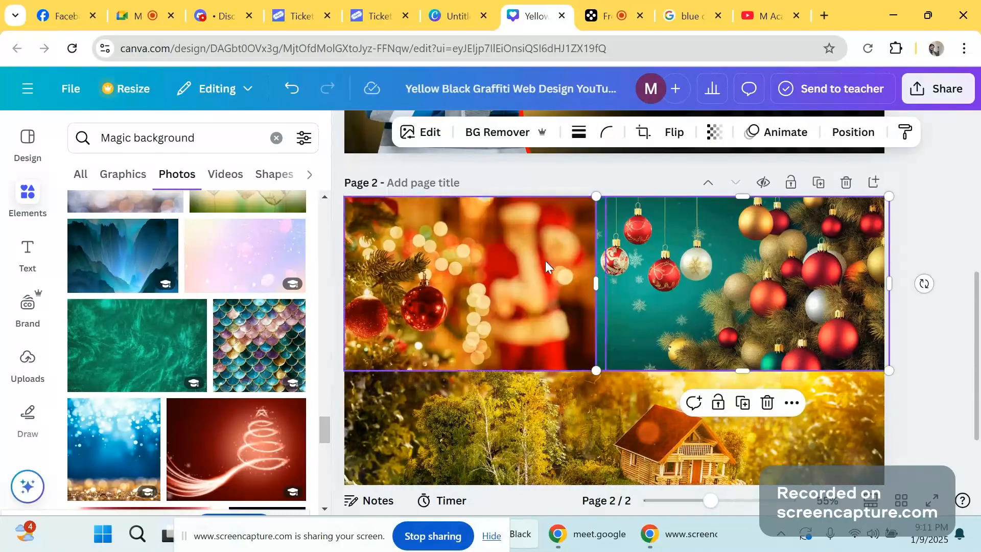
pyautogui.click(545, 261)
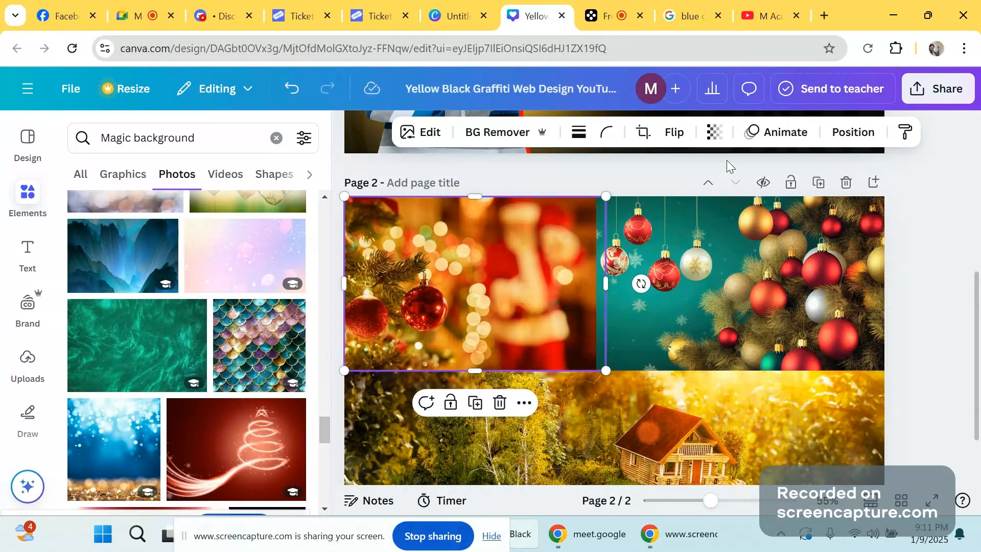
pyautogui.click(715, 134)
pyautogui.moveTo(737, 195); pyautogui.dragTo(667, 209)
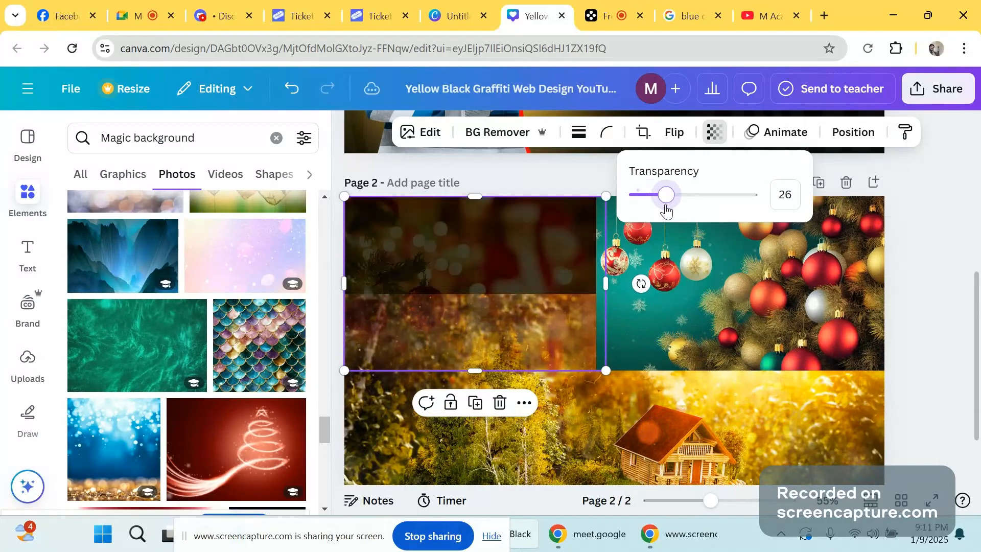
# - Set the transparency value of the ornaments photo to 38
pyautogui.click(693, 277)
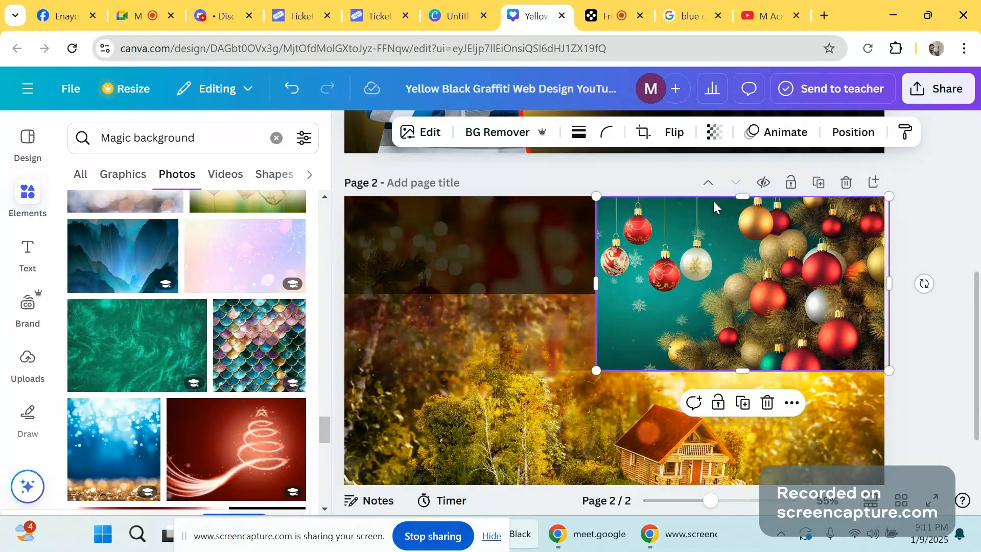
pyautogui.click(714, 134)
pyautogui.moveTo(749, 202); pyautogui.dragTo(680, 205)
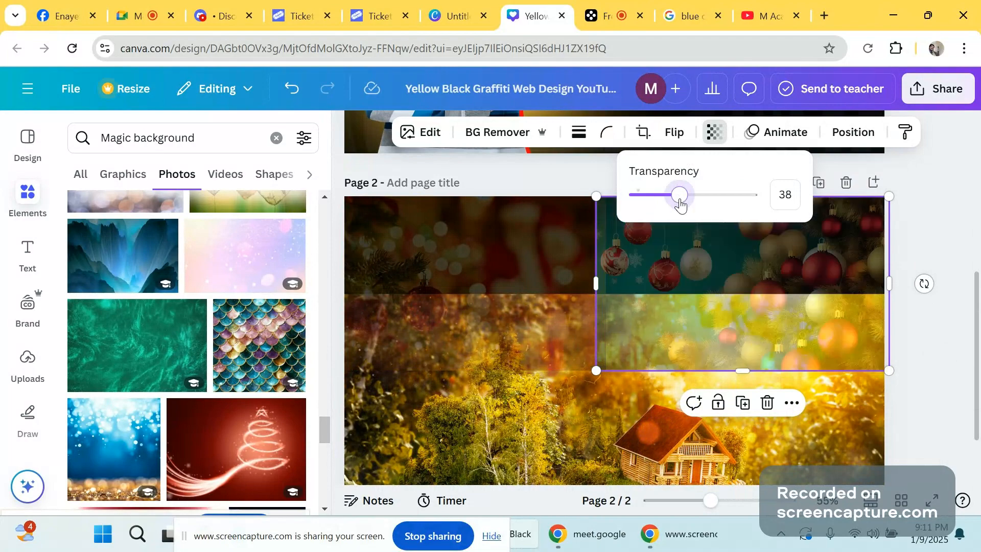
# - Set the transparency value of the forest cabin photo to 30
pyautogui.click(496, 409)
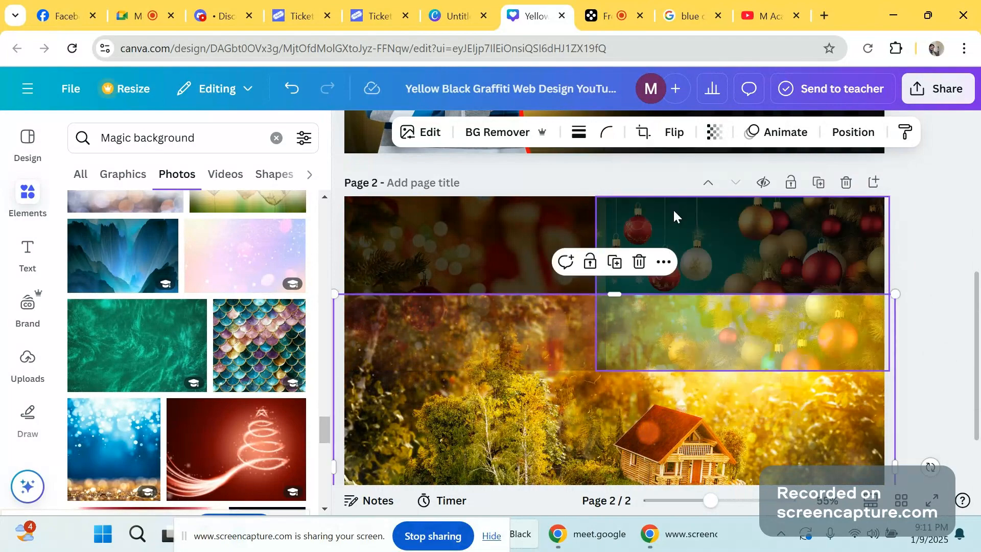
pyautogui.click(716, 134)
pyautogui.moveTo(743, 203); pyautogui.dragTo(671, 218)
pyautogui.click(928, 260)
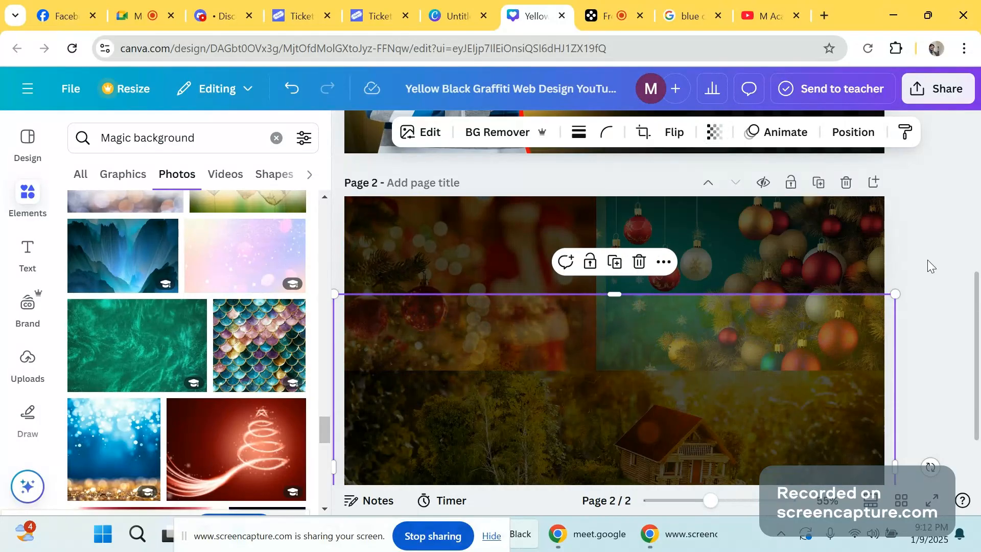
# - Lower the transparency value of the ornaments photo to 22
pyautogui.click(815, 249)
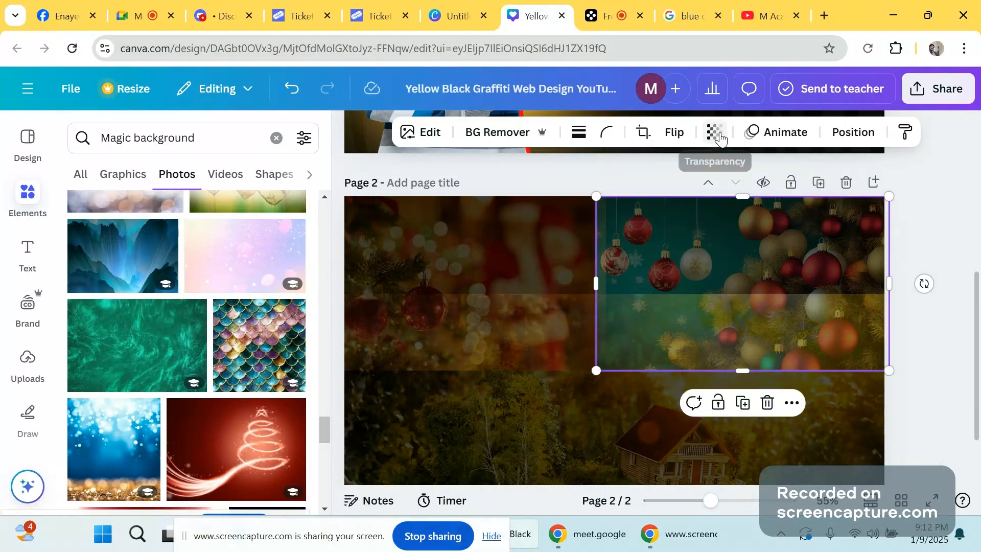
pyautogui.click(717, 133)
pyautogui.moveTo(677, 203); pyautogui.dragTo(663, 209)
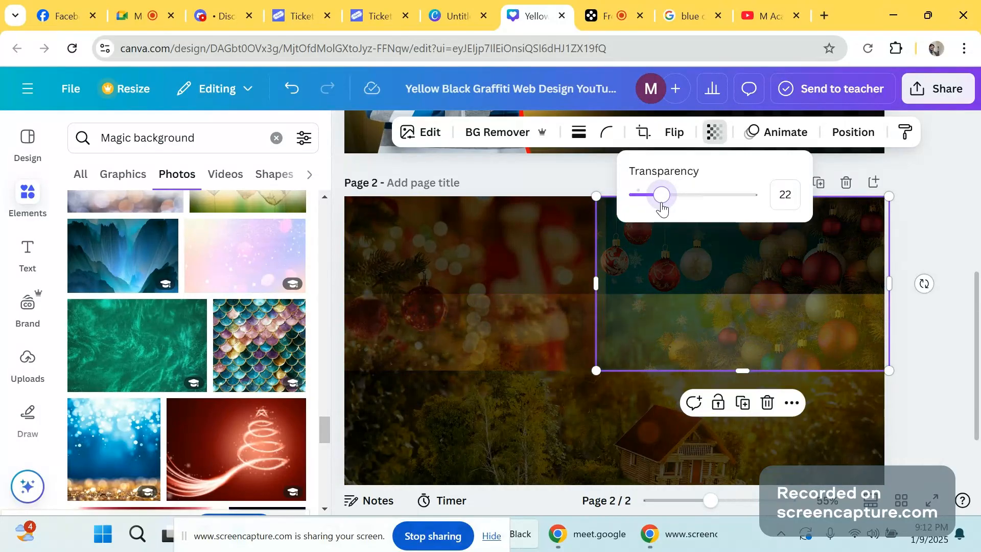
pyautogui.click(941, 223)
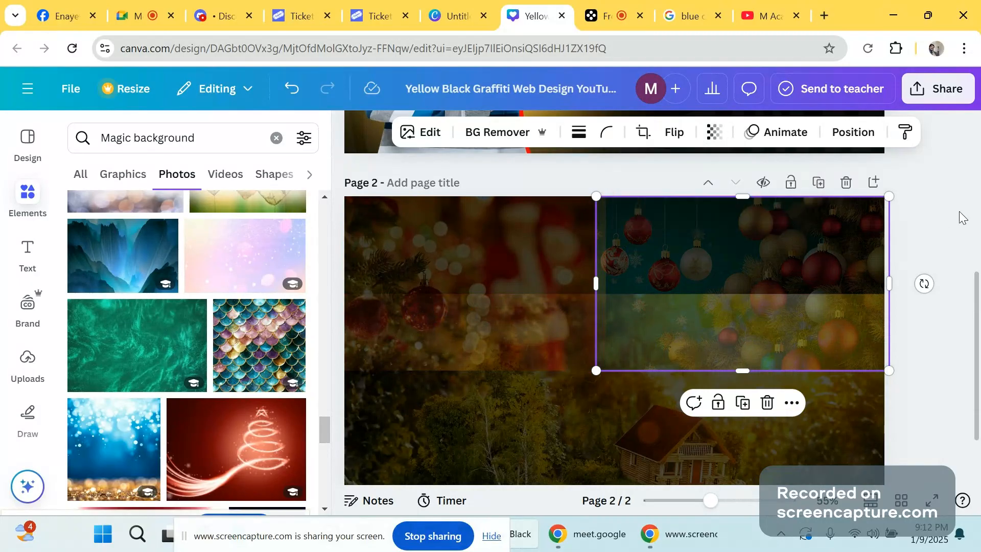
# - Lower the transparency value of the Santa photo slightly so it blends darker into the background
pyautogui.click(493, 228)
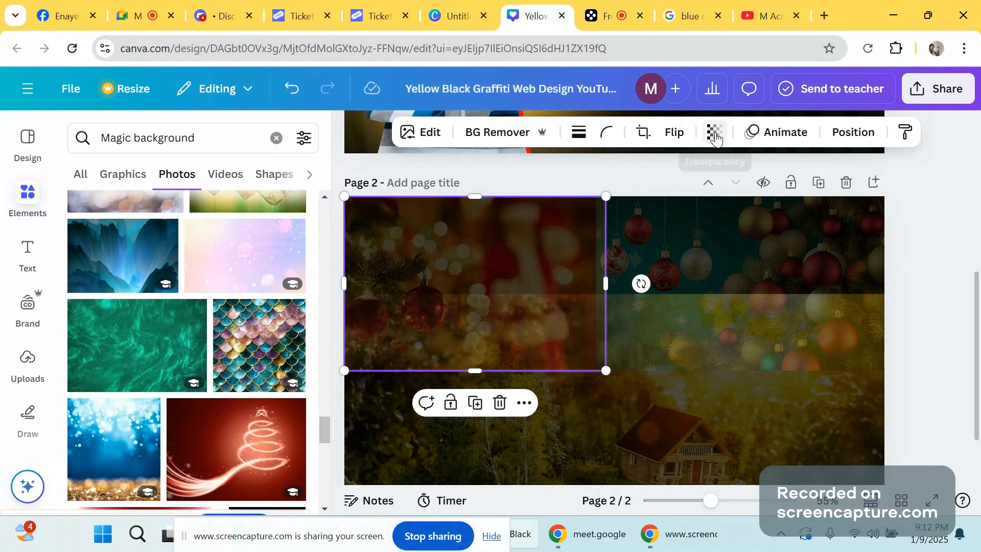
pyautogui.click(716, 137)
pyautogui.click(657, 196)
pyautogui.click(648, 364)
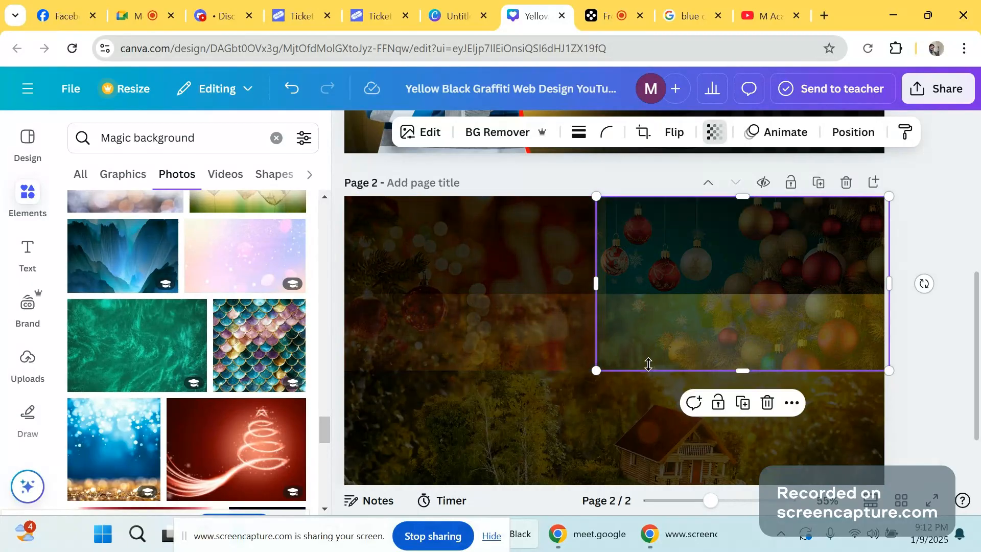
# - Lower the transparency value of the forest cabin photo slightly to darken it, and deselect the photo
pyautogui.scroll(-3, 570, 294)
pyautogui.click(571, 295)
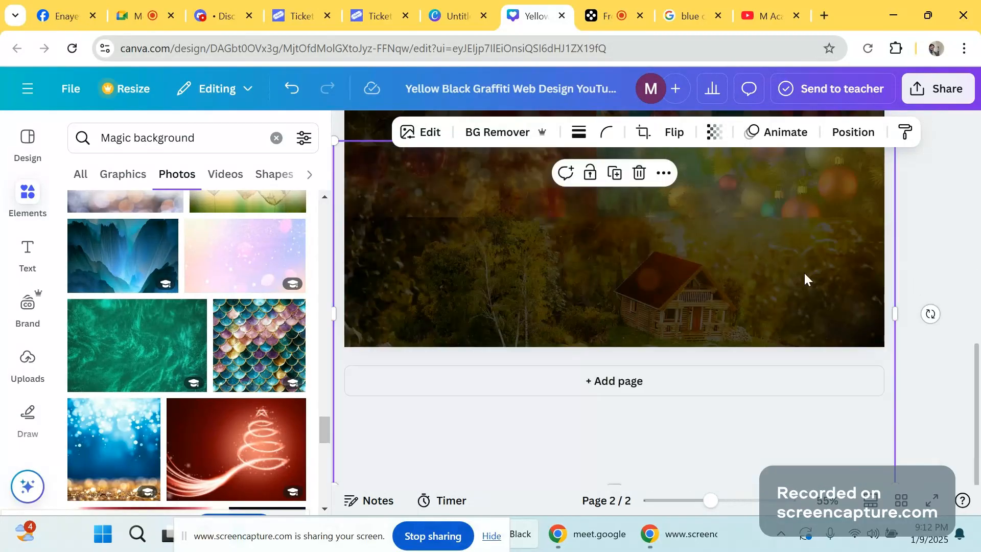
pyautogui.scroll(2, 511, 284)
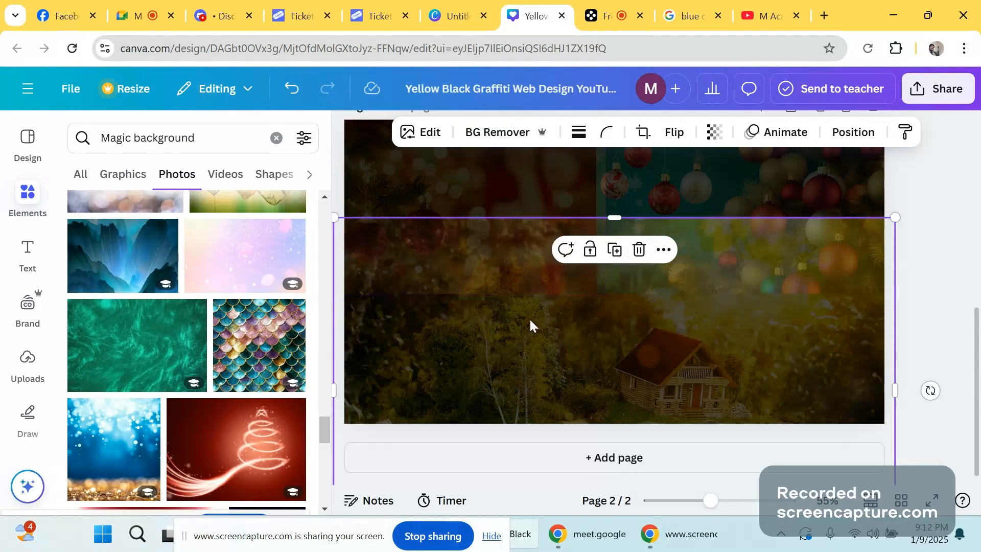
pyautogui.click(715, 132)
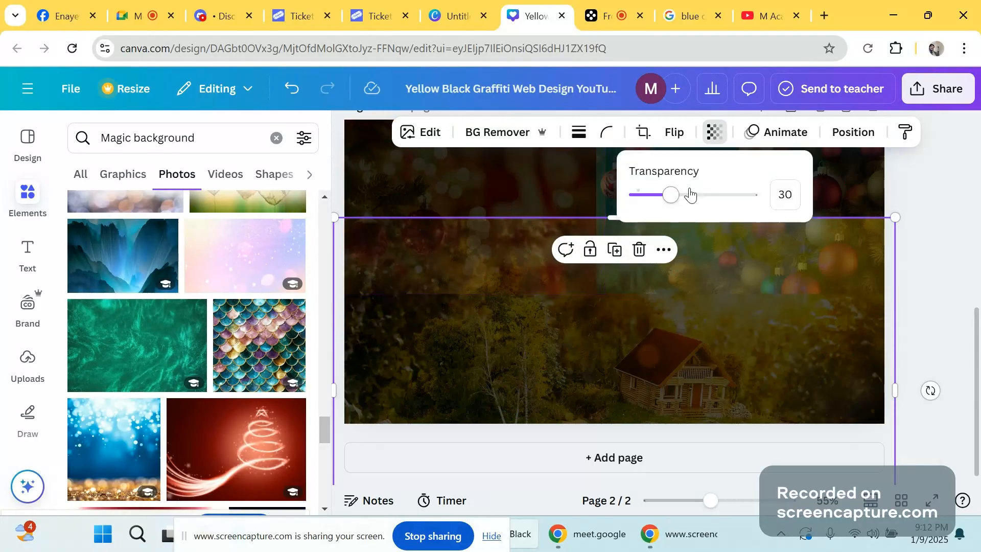
pyautogui.moveTo(671, 195); pyautogui.dragTo(660, 210)
pyautogui.click(921, 223)
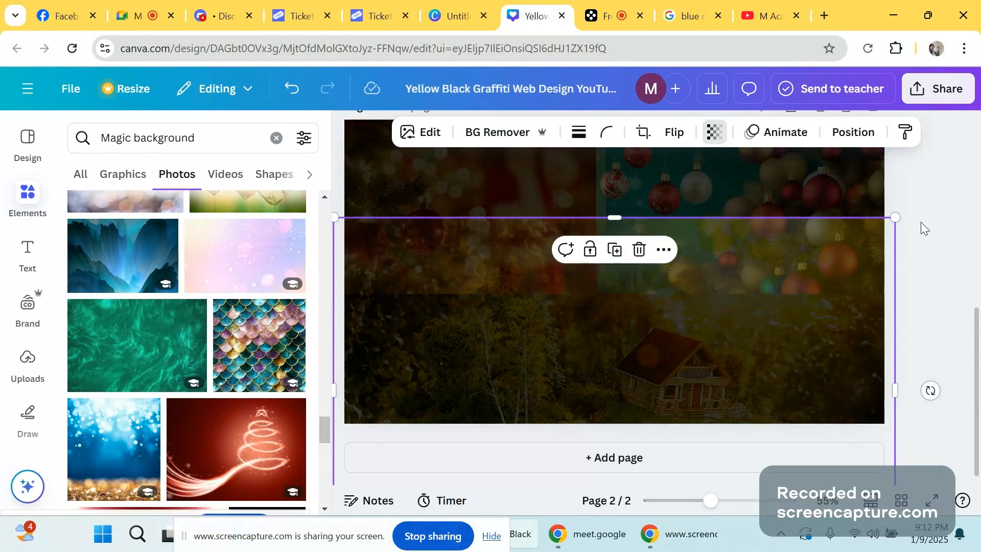
pyautogui.click(921, 222)
# - Add the multicoloured bokeh lights photo and enlarge it to span the full width along the bottom of page 2
pyautogui.scroll(-2, 848, 253)
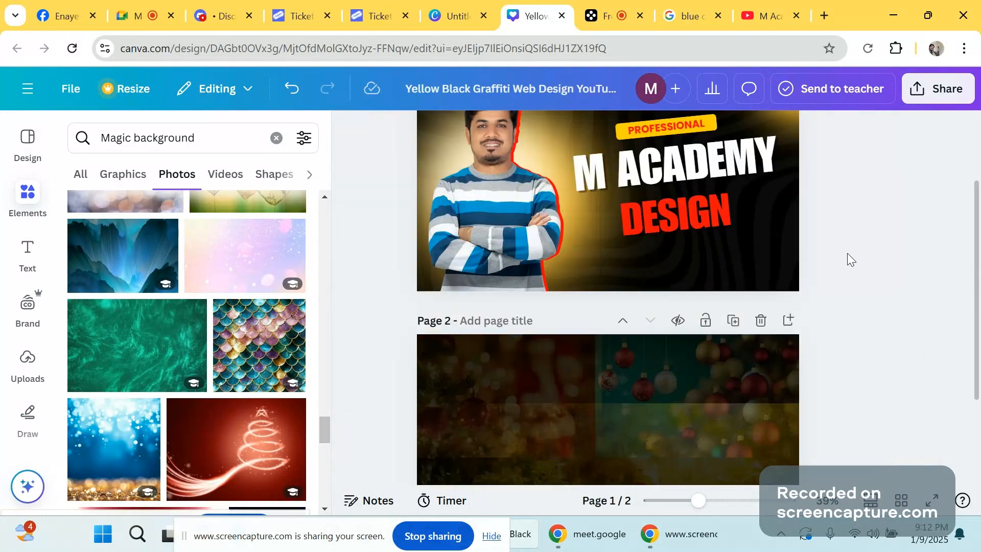
pyautogui.scroll(-2, 847, 253)
pyautogui.scroll(-1, 567, 335)
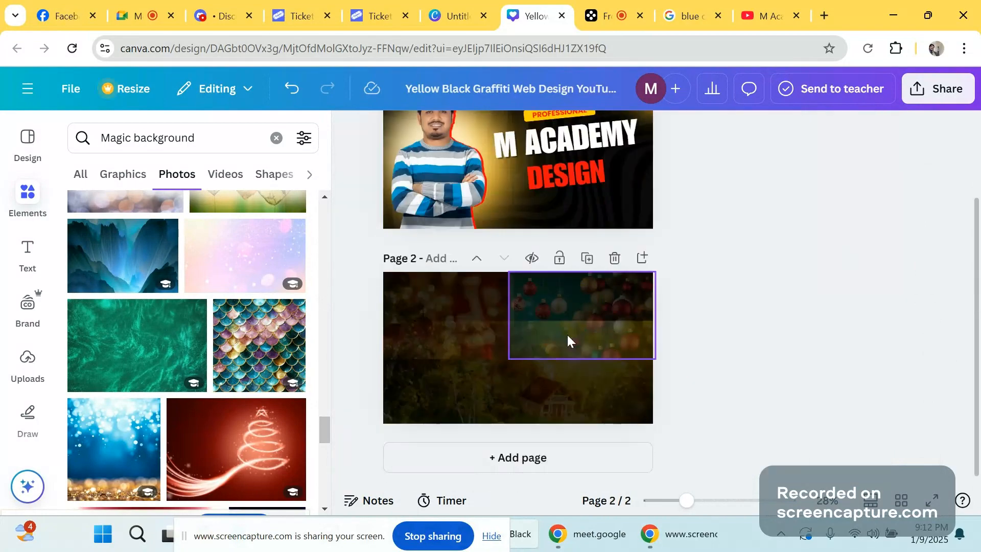
pyautogui.scroll(2, 570, 324)
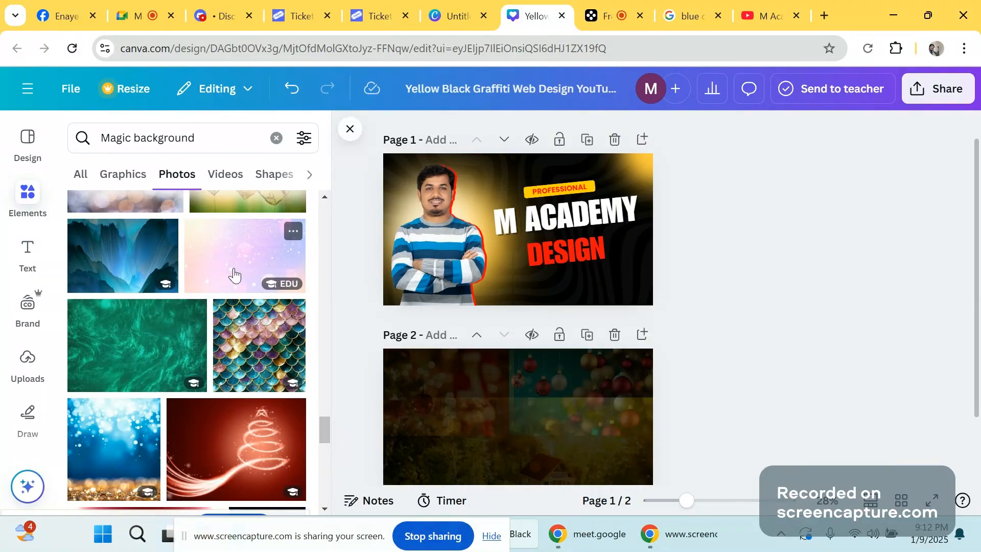
pyautogui.scroll(3, 237, 270)
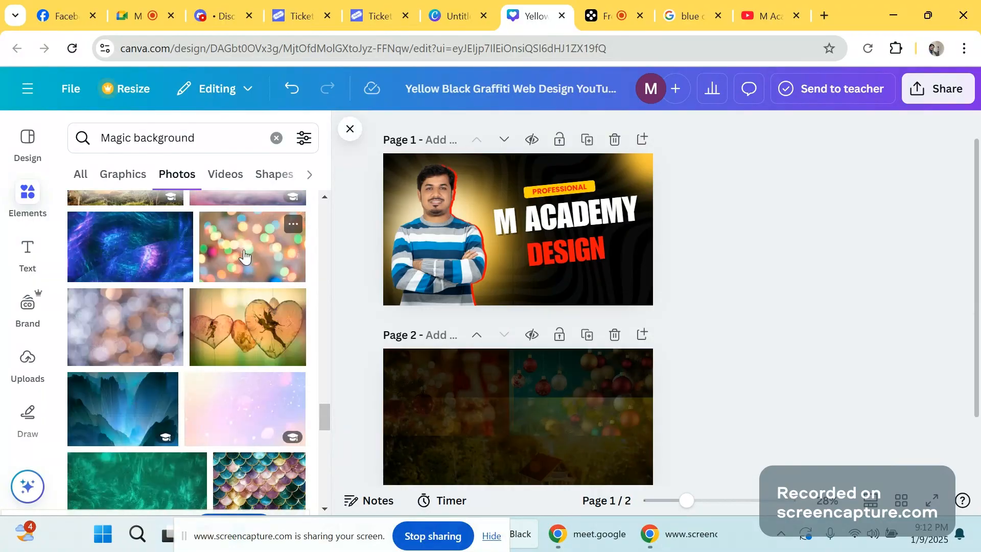
pyautogui.click(245, 255)
pyautogui.moveTo(500, 242); pyautogui.dragTo(492, 459)
pyautogui.moveTo(448, 345); pyautogui.dragTo(415, 438)
pyautogui.moveTo(553, 458); pyautogui.dragTo(673, 447)
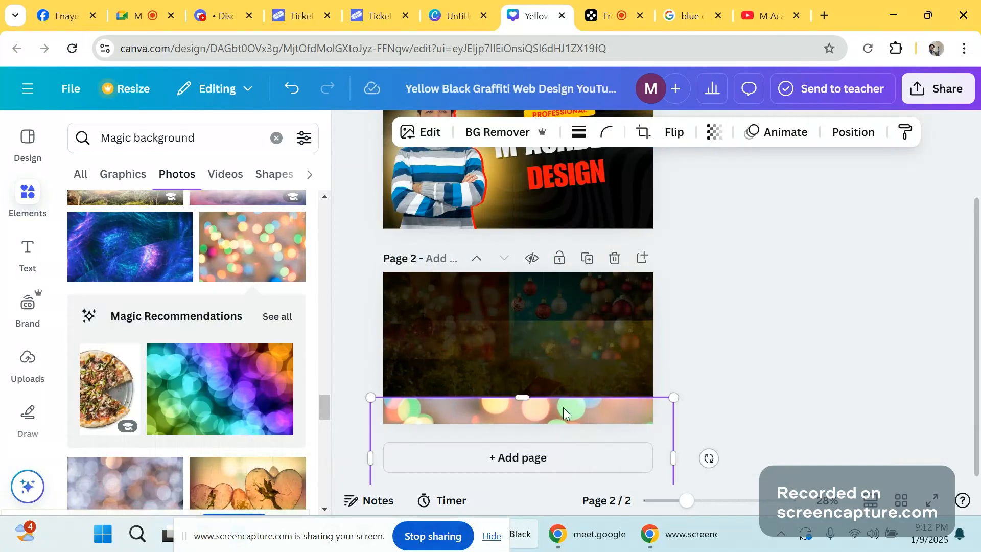
pyautogui.moveTo(564, 407); pyautogui.dragTo(563, 403)
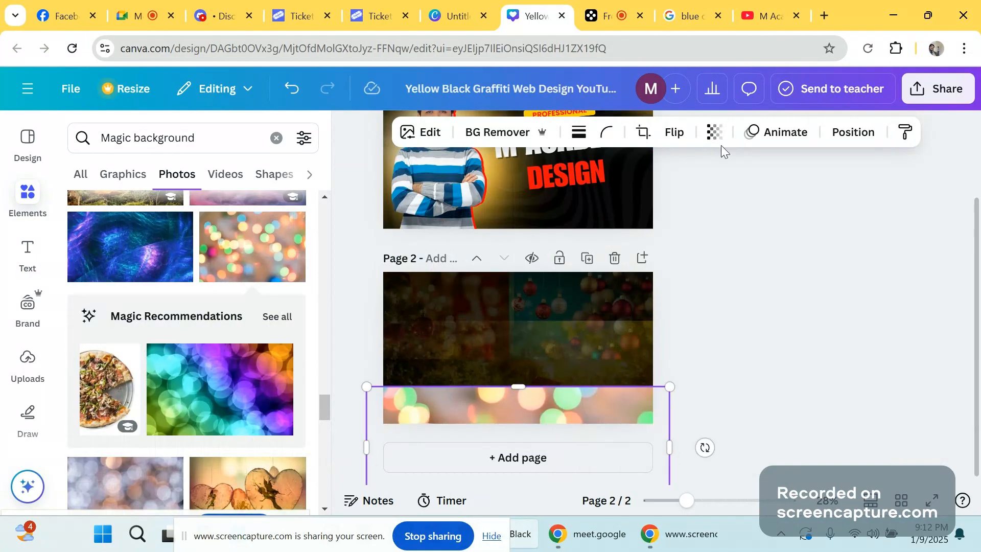
# - Set the transparency value of the bokeh lights photo to 26 and deselect it
pyautogui.click(715, 133)
pyautogui.moveTo(711, 199); pyautogui.dragTo(667, 207)
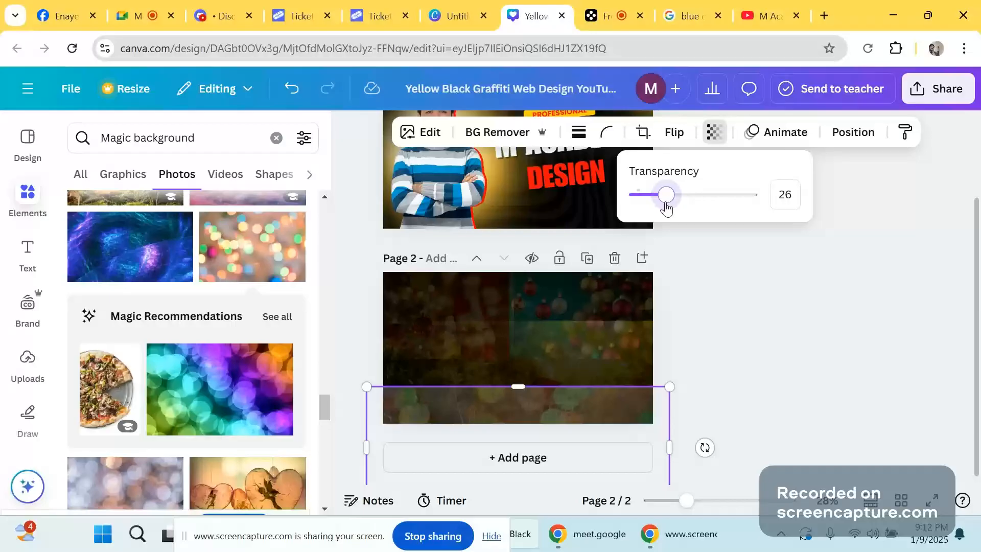
pyautogui.click(740, 352)
pyautogui.click(740, 353)
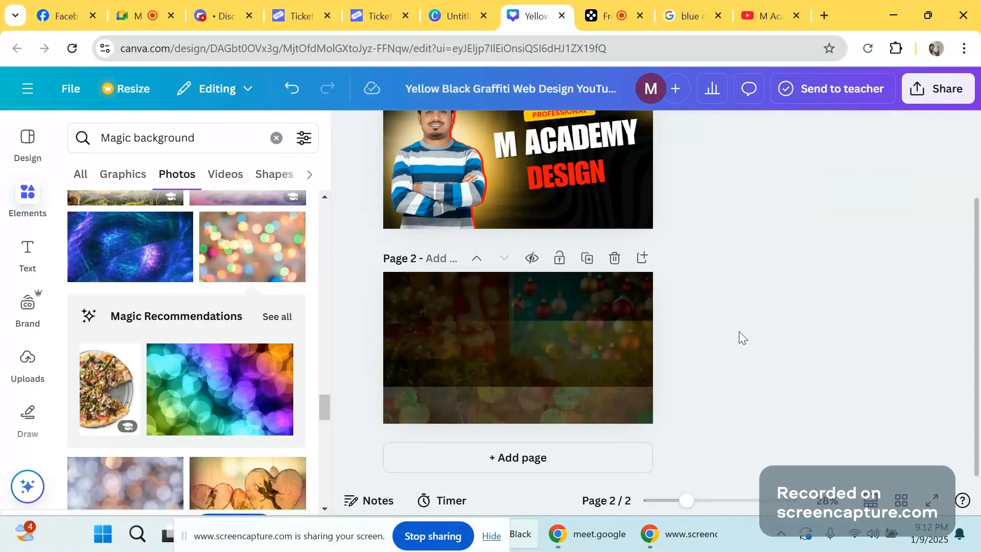
pyautogui.keyDown('ctrl'); pyautogui.scroll(3, 706, 345); pyautogui.keyUp('ctrl')
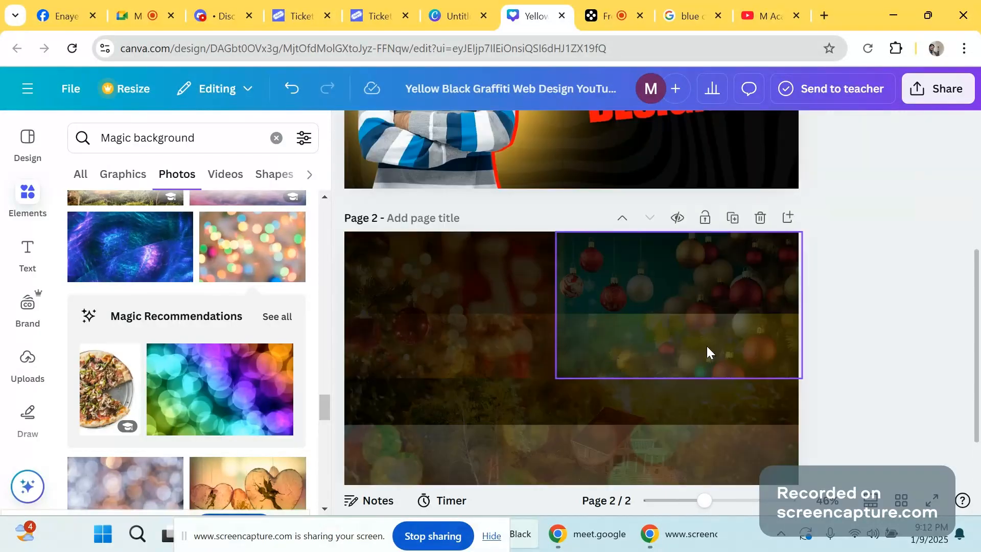
# - Browse the ready-made text combinations for a title style suited to page 2
pyautogui.keyDown('ctrl'); pyautogui.scroll(-2, 707, 345); pyautogui.keyUp('ctrl')
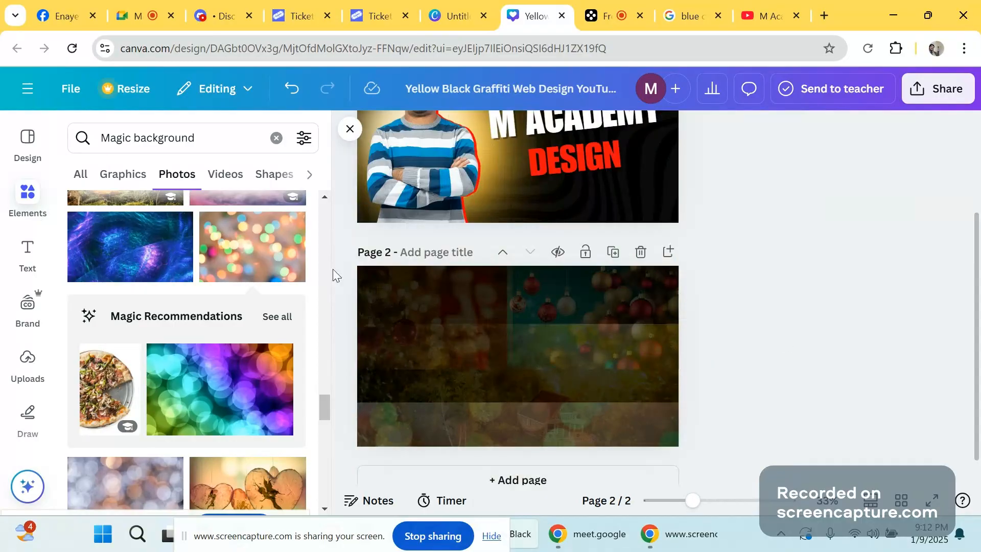
pyautogui.scroll(3, 439, 283)
pyautogui.scroll(-3, 827, 268)
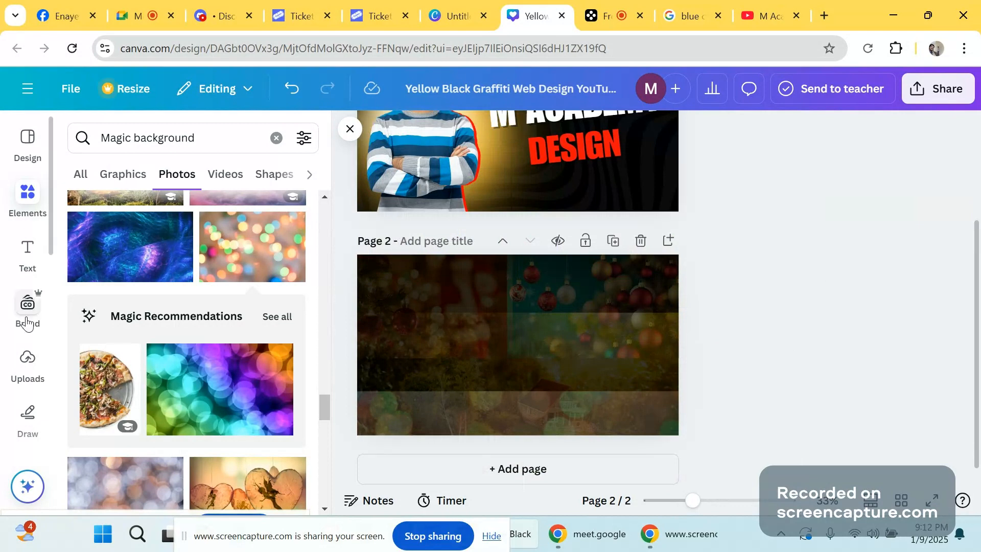
pyautogui.click(28, 253)
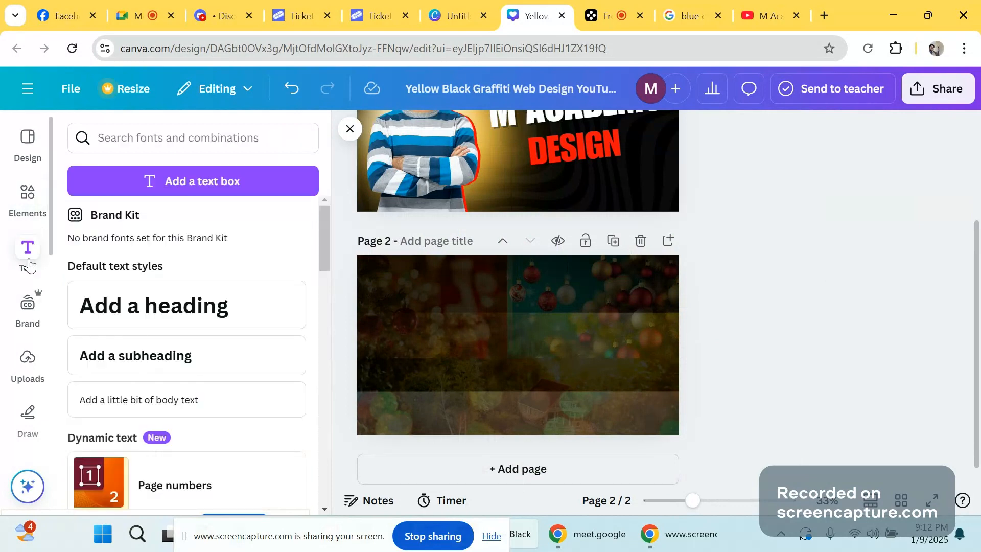
pyautogui.scroll(-5, 168, 289)
pyautogui.scroll(-5, 153, 322)
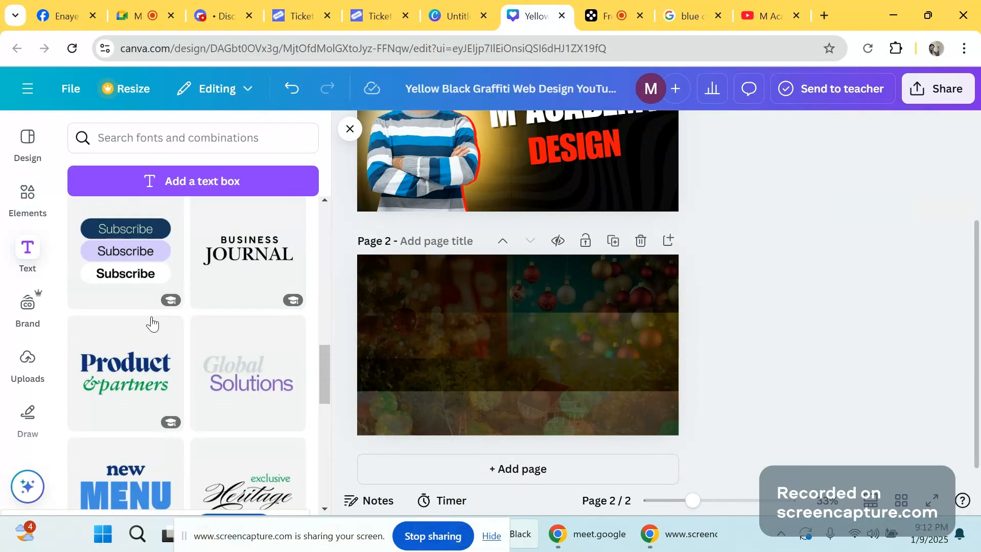
pyautogui.scroll(-5, 152, 323)
pyautogui.scroll(5, 153, 319)
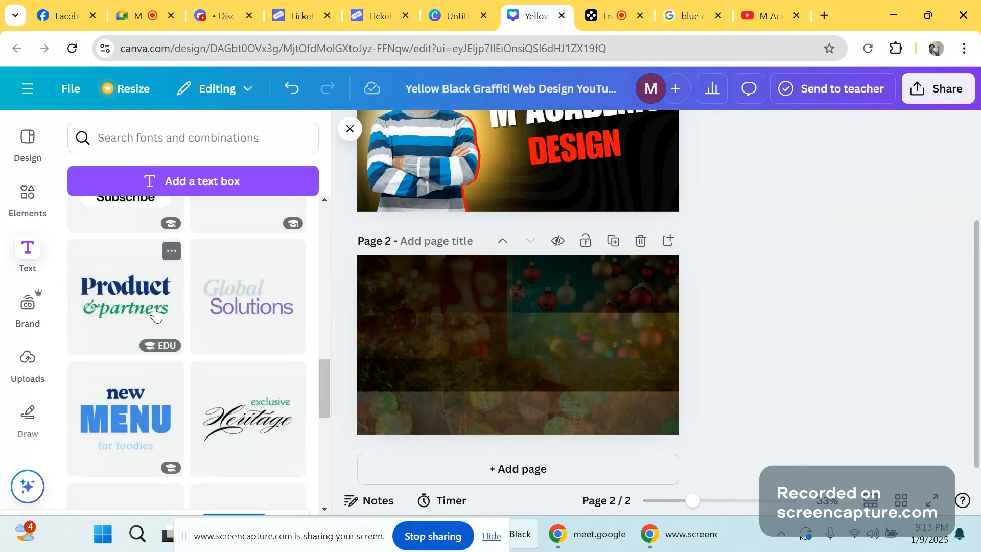
pyautogui.scroll(-3, 157, 309)
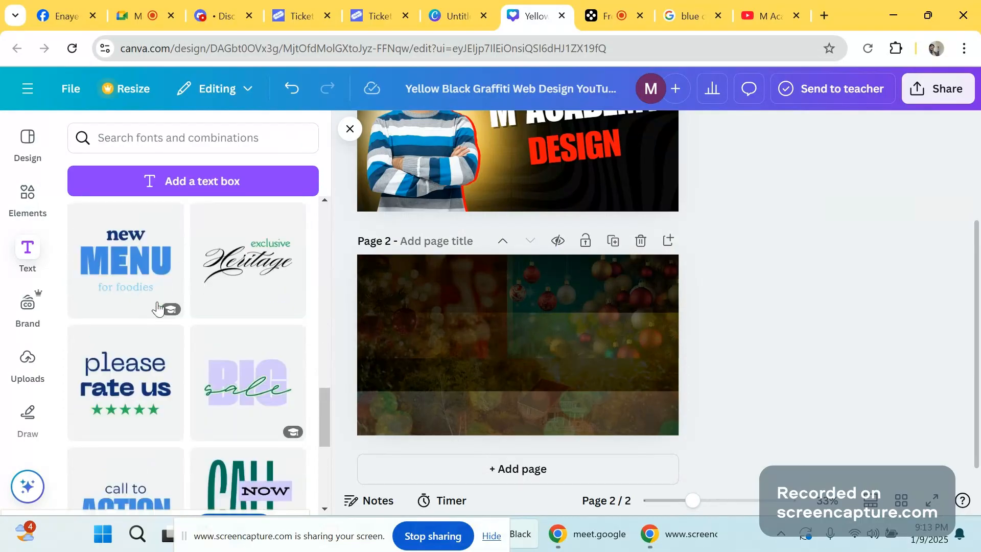
pyautogui.scroll(-6, 158, 308)
pyautogui.scroll(-3, 157, 309)
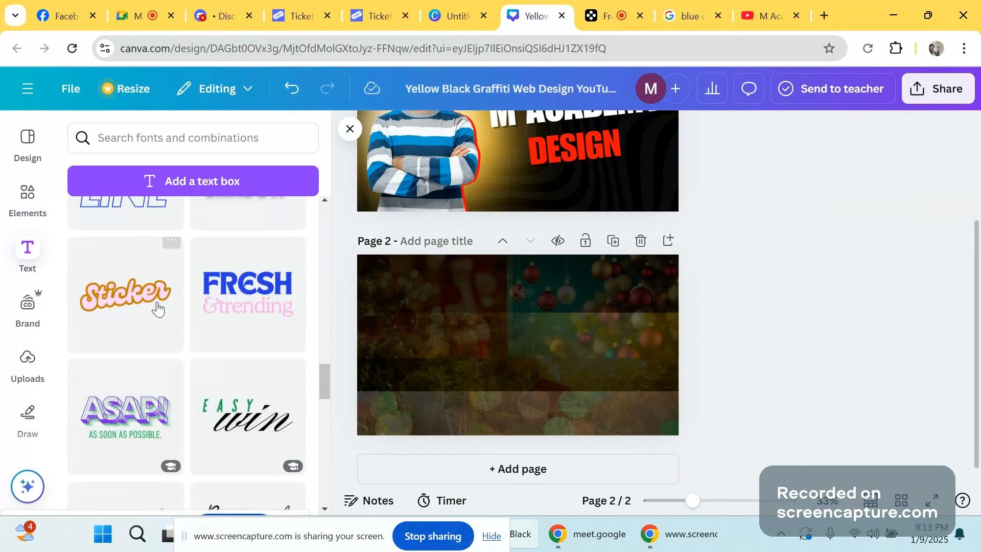
pyautogui.scroll(-3, 157, 309)
pyautogui.moveTo(142, 275)
pyautogui.moveTo(142, 275); pyautogui.dragTo(356, 281)
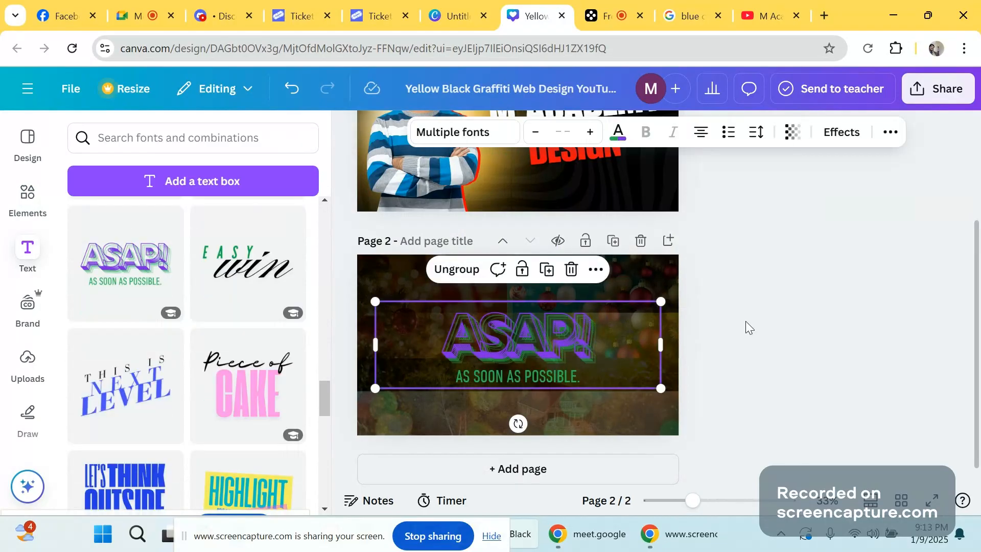
pyautogui.press('Delete')
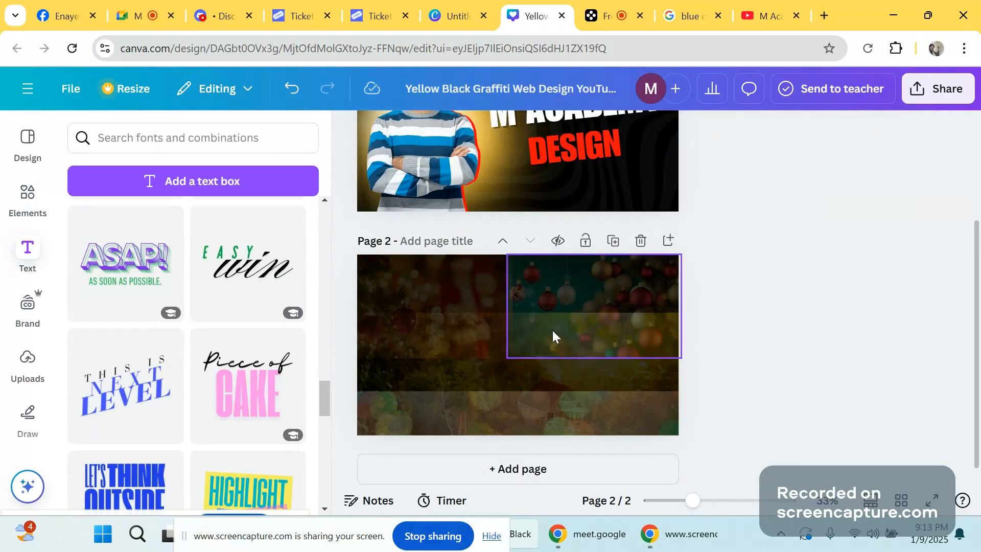
# - Add the "YOU ARE THE best" text combination to page 2 and move it to the upper part of the page
pyautogui.scroll(-4, 221, 337)
pyautogui.scroll(-3, 221, 337)
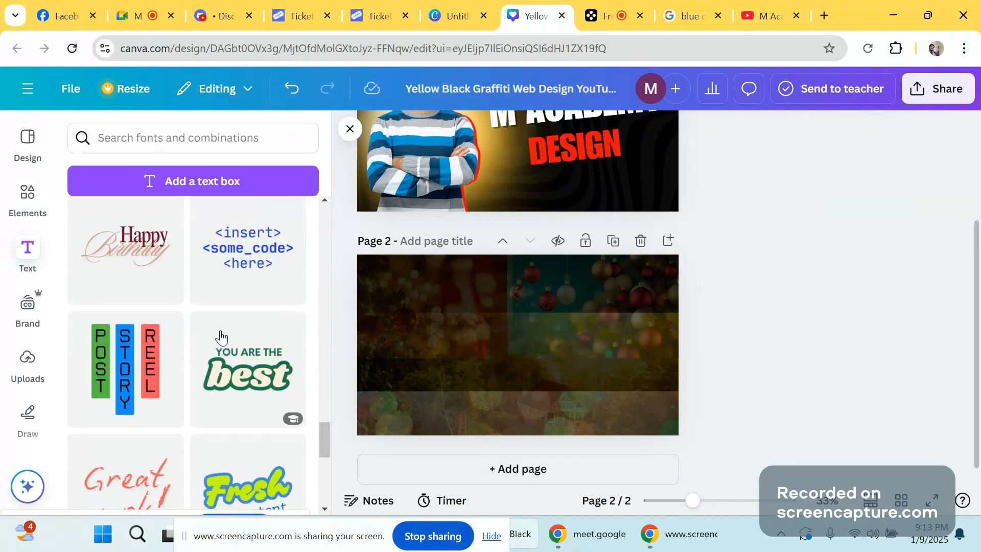
pyautogui.scroll(-2, 221, 337)
pyautogui.click(223, 337)
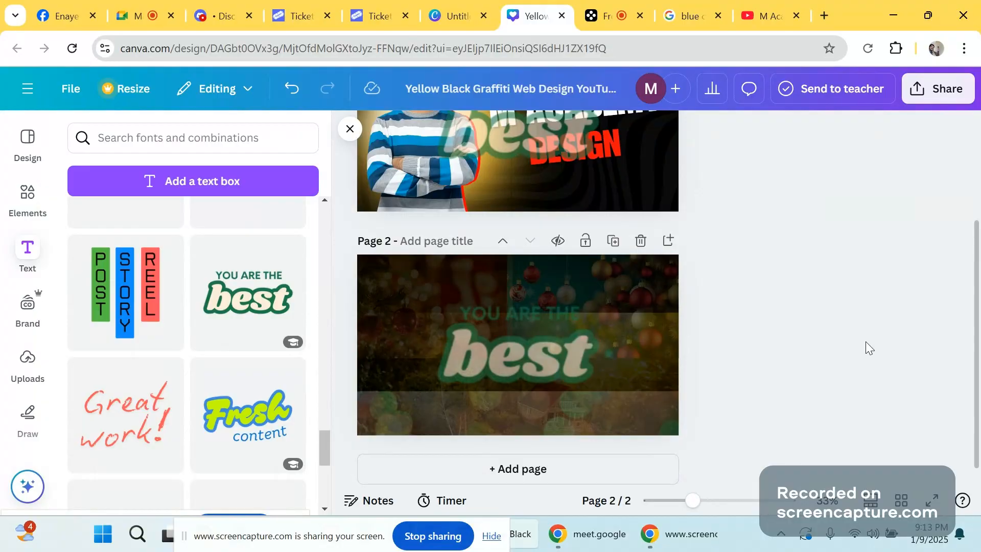
pyautogui.moveTo(530, 352); pyautogui.dragTo(505, 312)
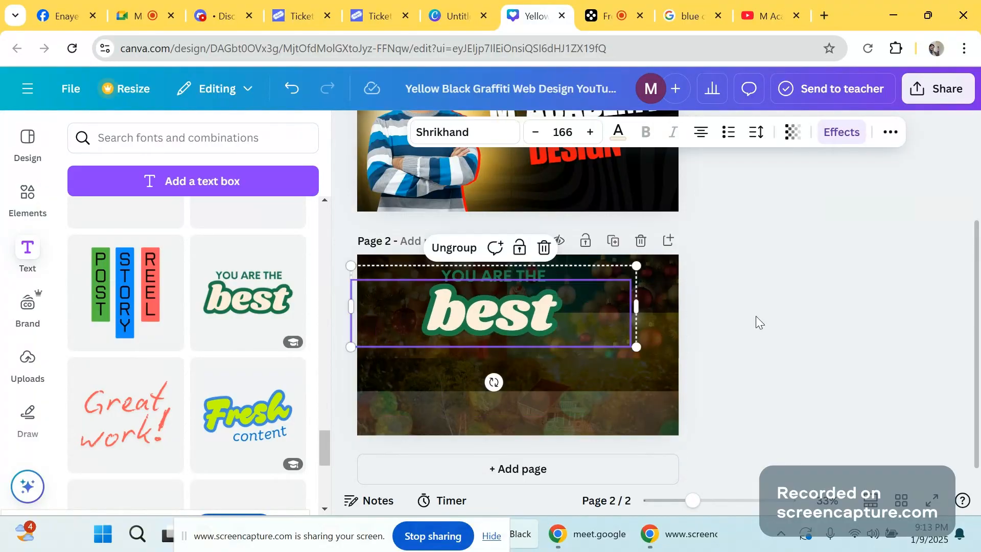
# - Remove the "YOU ARE THE" line from the text group, then enlarge the "best" text to about size 211 and shift it slightly left
pyautogui.click(459, 282)
pyautogui.doubleClick(516, 280)
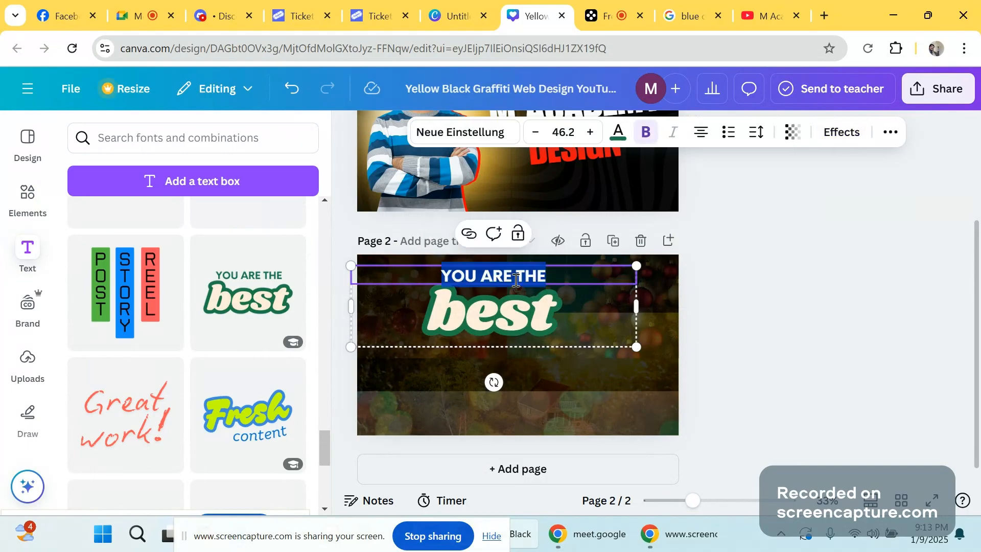
pyautogui.press('Delete')
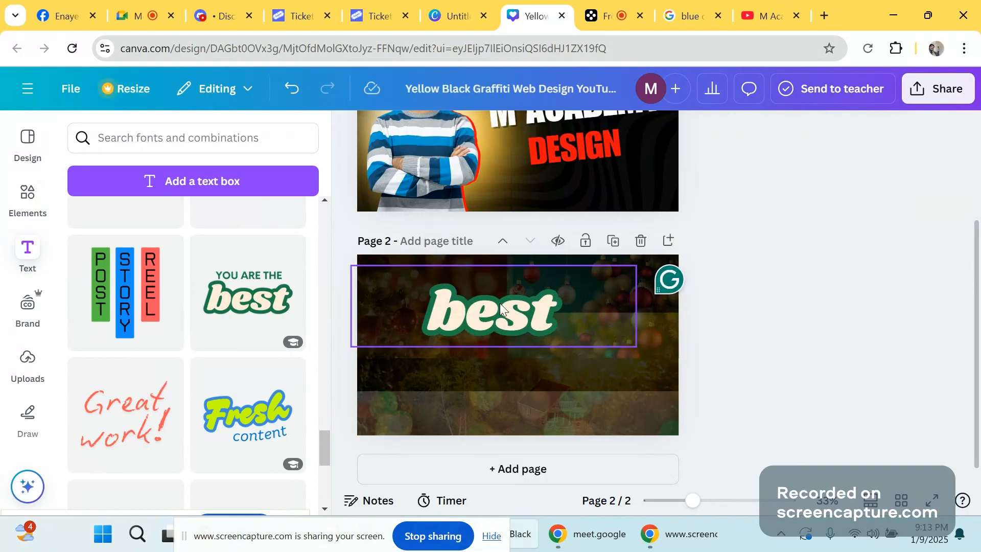
pyautogui.click(501, 309)
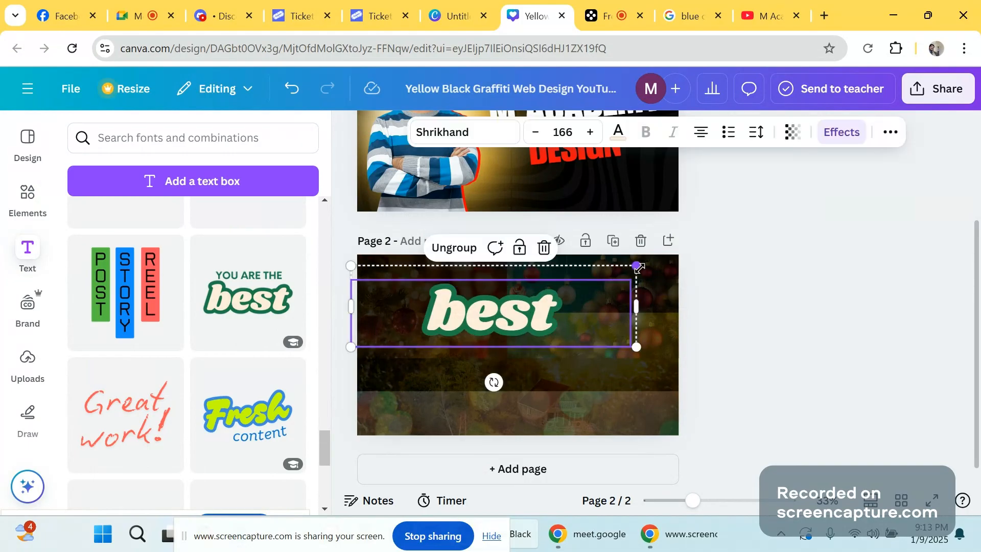
pyautogui.moveTo(639, 267); pyautogui.dragTo(742, 262)
pyautogui.moveTo(567, 303); pyautogui.dragTo(538, 301)
# - Replace the word "best" with "M Academy"
pyautogui.click(560, 303)
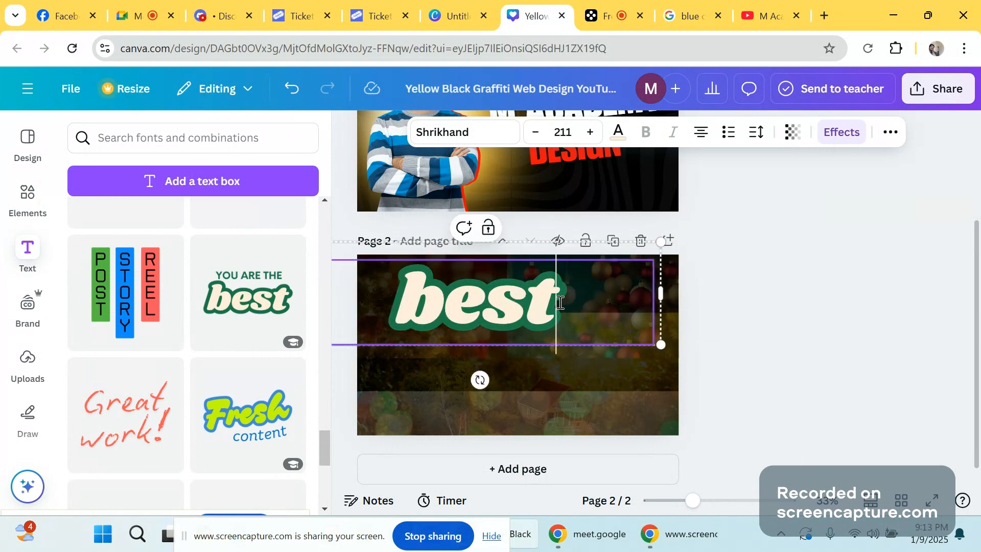
pyautogui.press('BackSpace')
pyautogui.press('BackSpace')
pyautogui.press('BackSpace')
pyautogui.press('BackSpace')
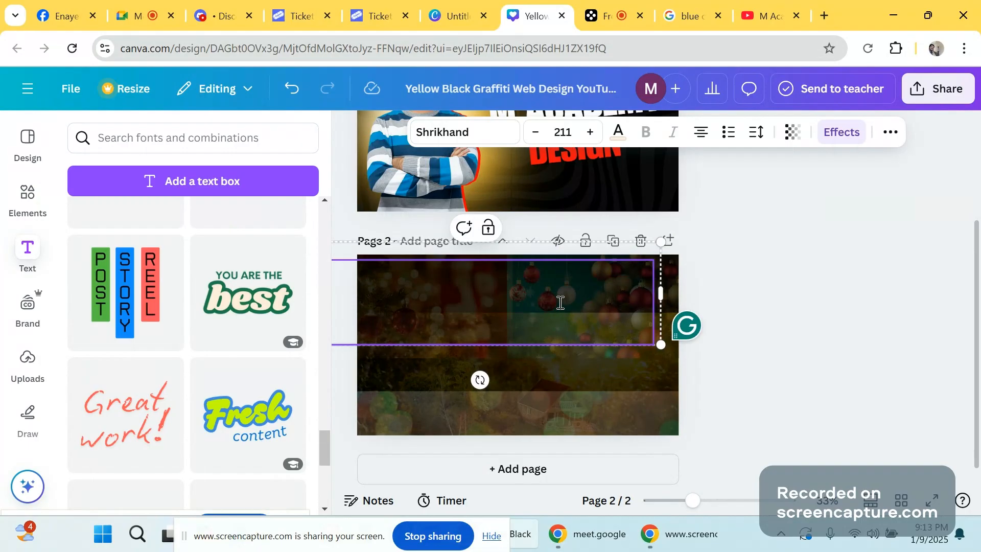
pyautogui.write('M Aca')
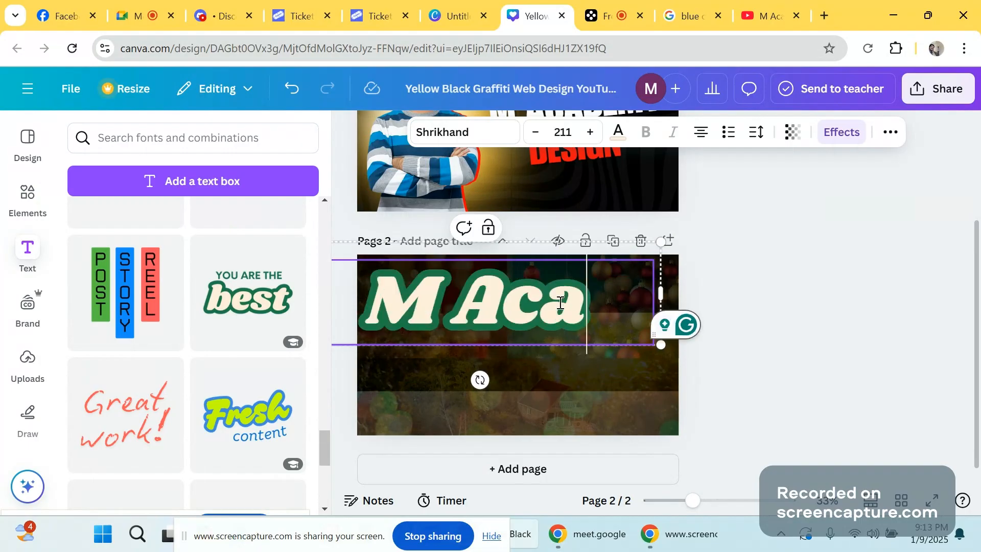
pyautogui.write('demy')
# - Scale the "M Academy" title down to about size 135 so it fits the page width, and place it near the top of page 2
pyautogui.moveTo(623, 263); pyautogui.dragTo(607, 299)
pyautogui.moveTo(604, 342); pyautogui.dragTo(630, 325)
pyautogui.click(695, 330)
pyautogui.moveTo(496, 360); pyautogui.dragTo(577, 300)
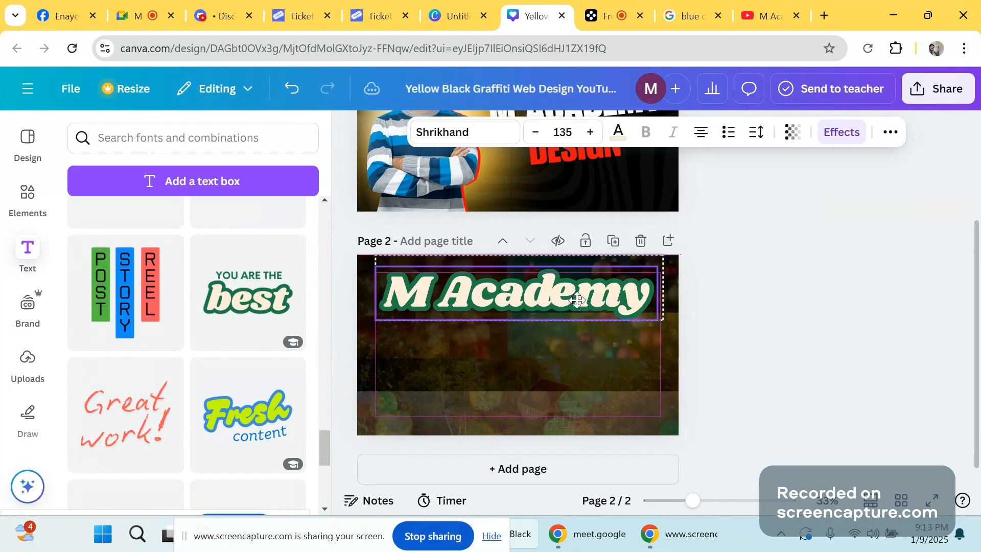
pyautogui.click(799, 270)
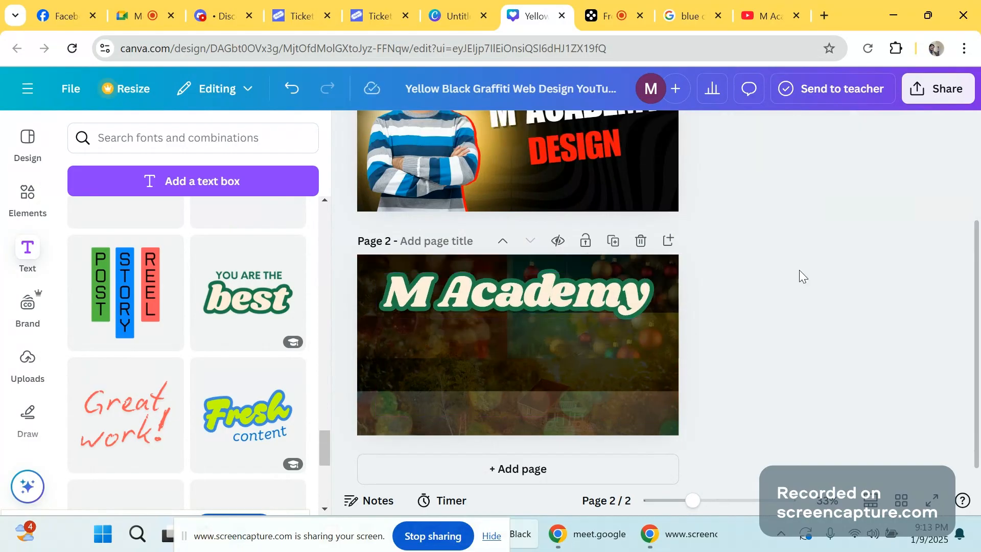
# - Move the "M Academy" title down slightly and enlarge it to about size 138
pyautogui.moveTo(587, 301); pyautogui.dragTo(585, 313)
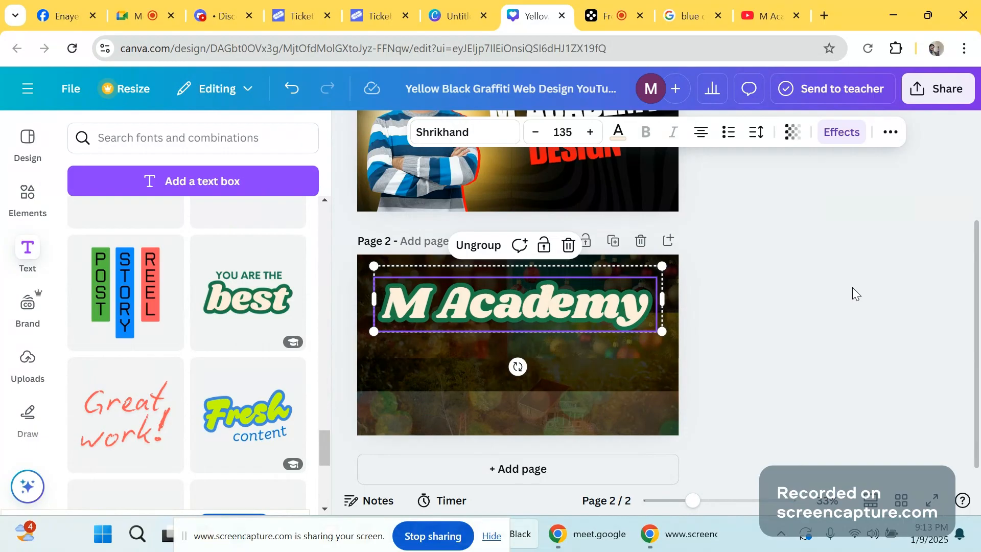
pyautogui.click(852, 288)
pyautogui.click(642, 290)
pyautogui.moveTo(661, 267); pyautogui.dragTo(676, 266)
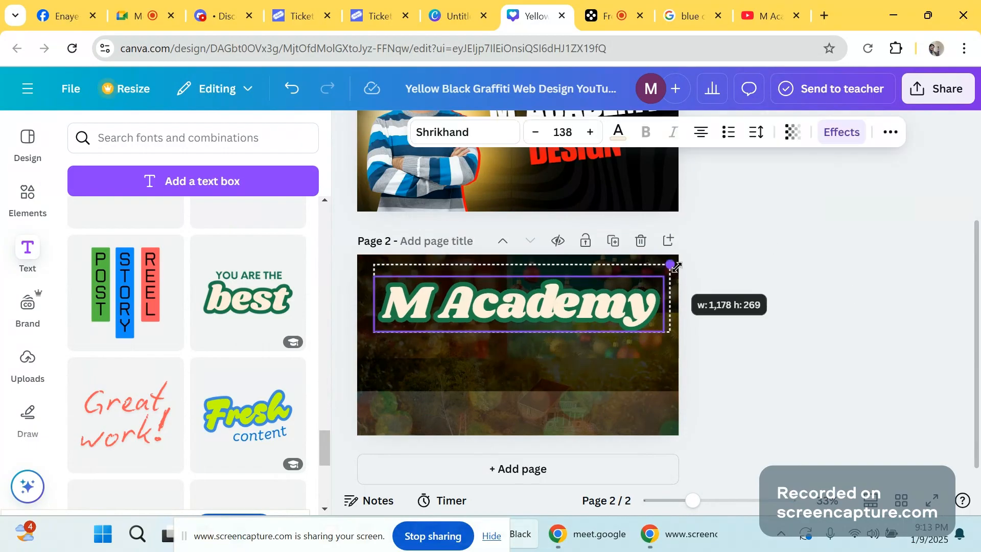
pyautogui.click(632, 353)
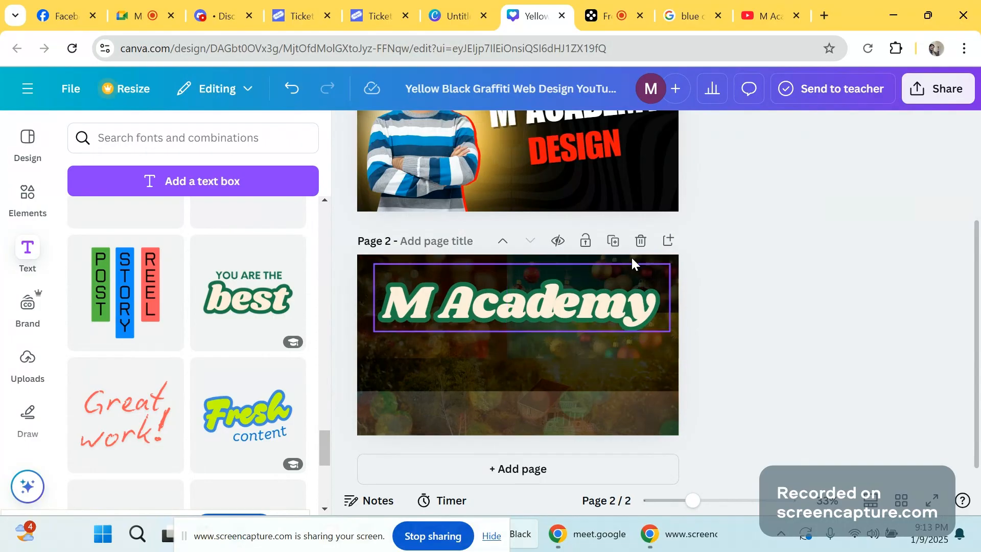
# - Reduce the outline effect thickness of the "M Academy" title to 79
pyautogui.moveTo(714, 505)
pyautogui.mouseDown()
pyautogui.moveTo(722, 511)
pyautogui.moveTo(709, 513)
pyautogui.mouseUp()
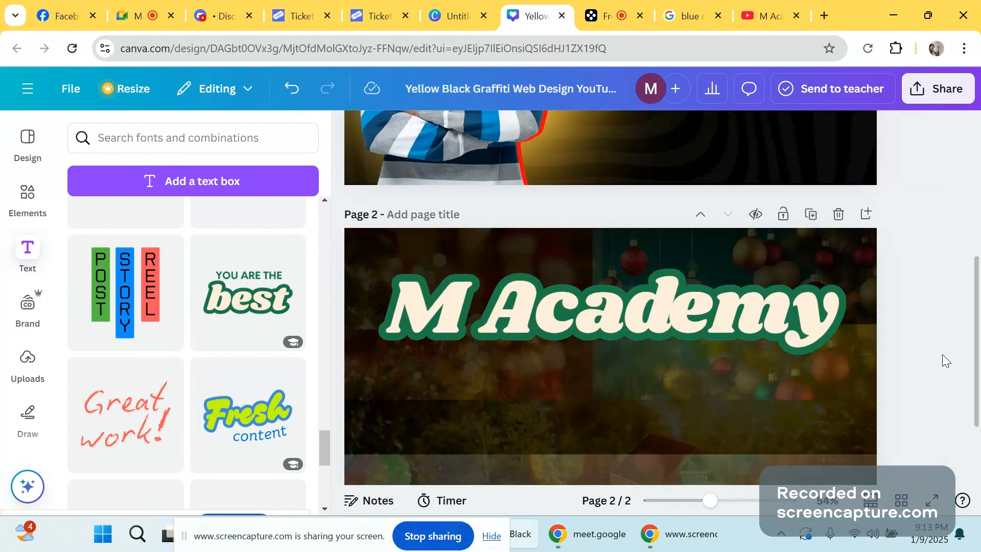
pyautogui.scroll(-2, 791, 314)
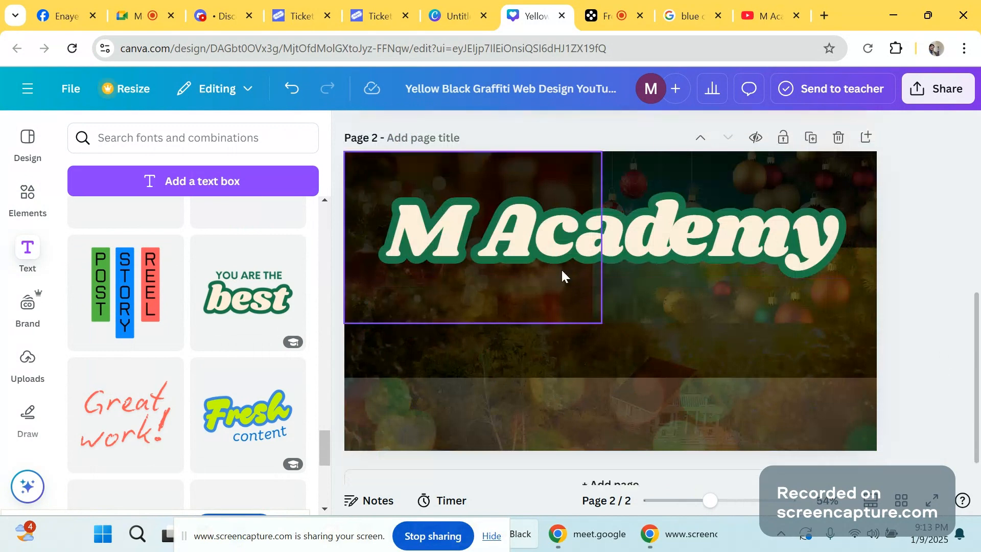
pyautogui.click(572, 231)
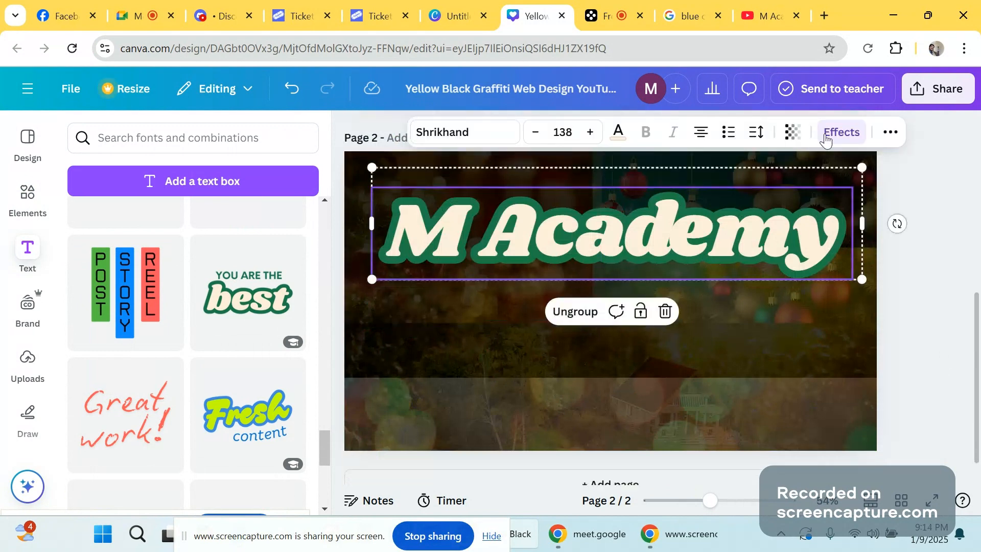
pyautogui.click(827, 137)
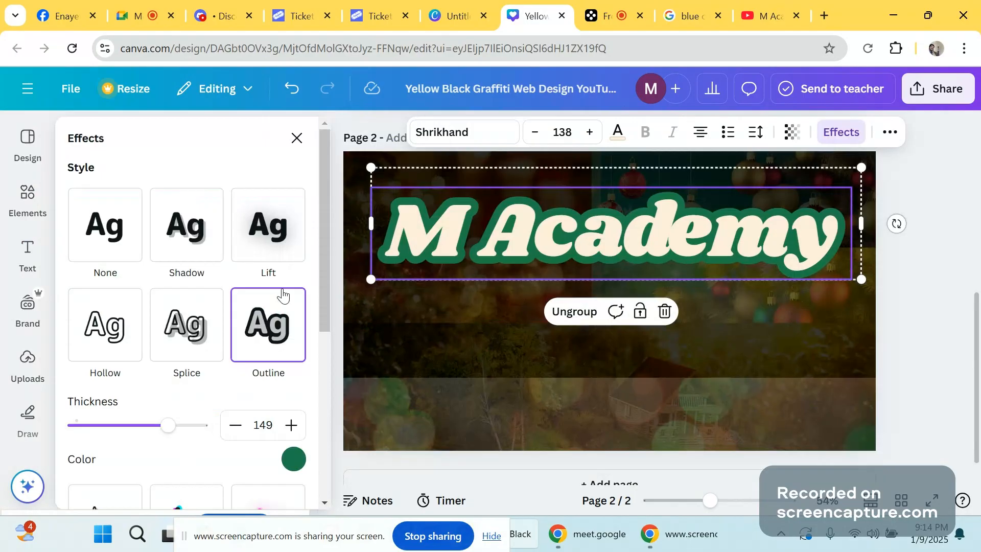
pyautogui.scroll(-5, 284, 295)
pyautogui.scroll(-2, 274, 357)
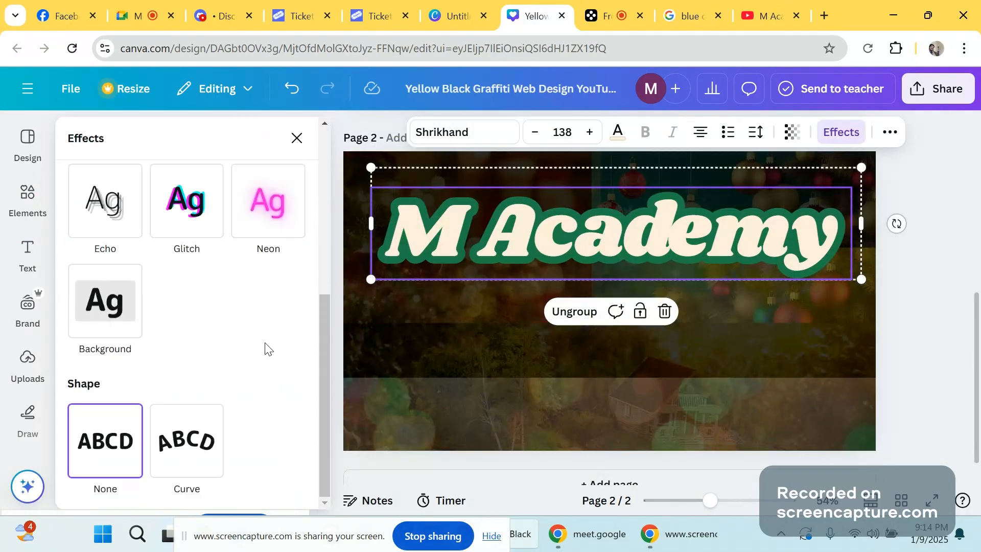
pyautogui.scroll(5, 266, 349)
pyautogui.moveTo(169, 335); pyautogui.dragTo(124, 337)
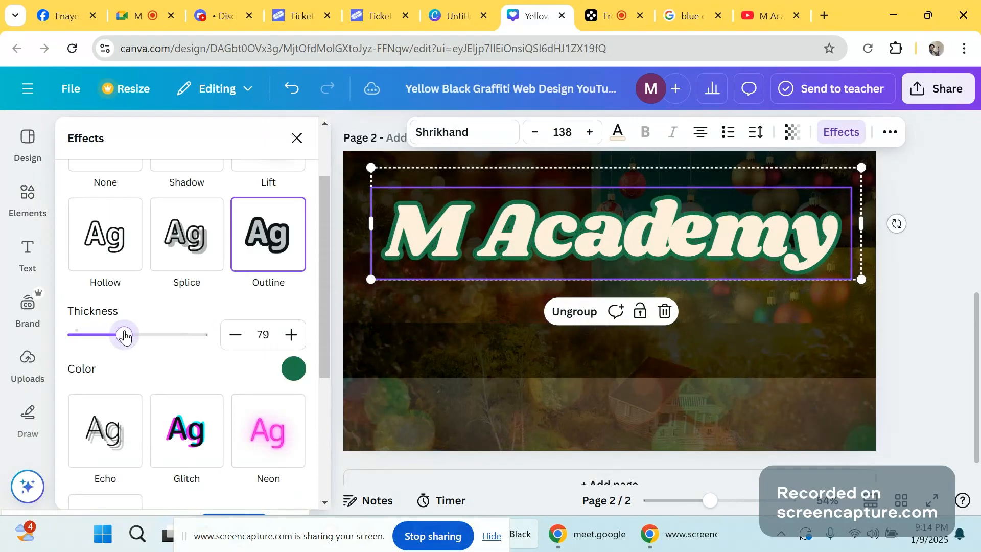
# - Try several text colours on the "M Academy" title and settle on the bright red from the default solid colours
pyautogui.click(617, 135)
pyautogui.click(207, 264)
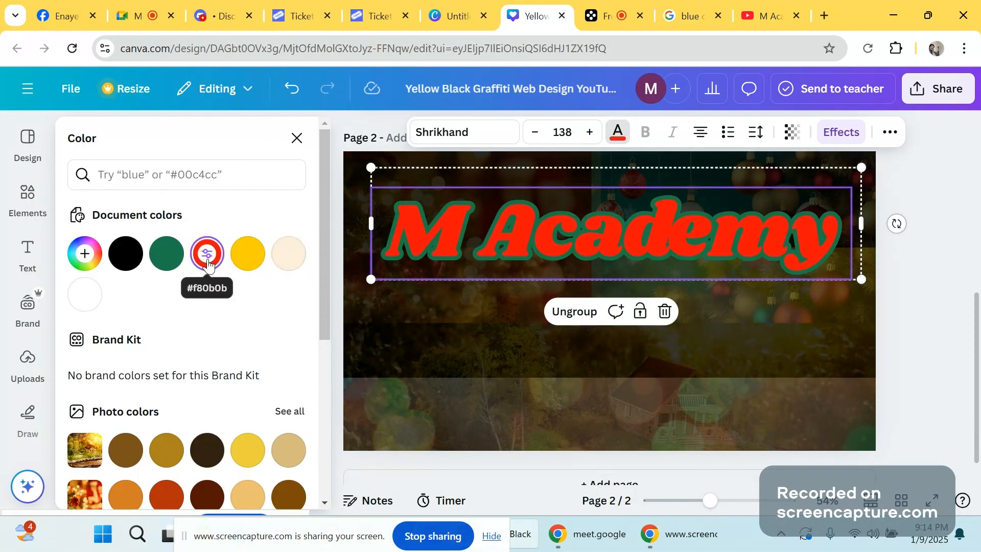
pyautogui.scroll(-3, 287, 398)
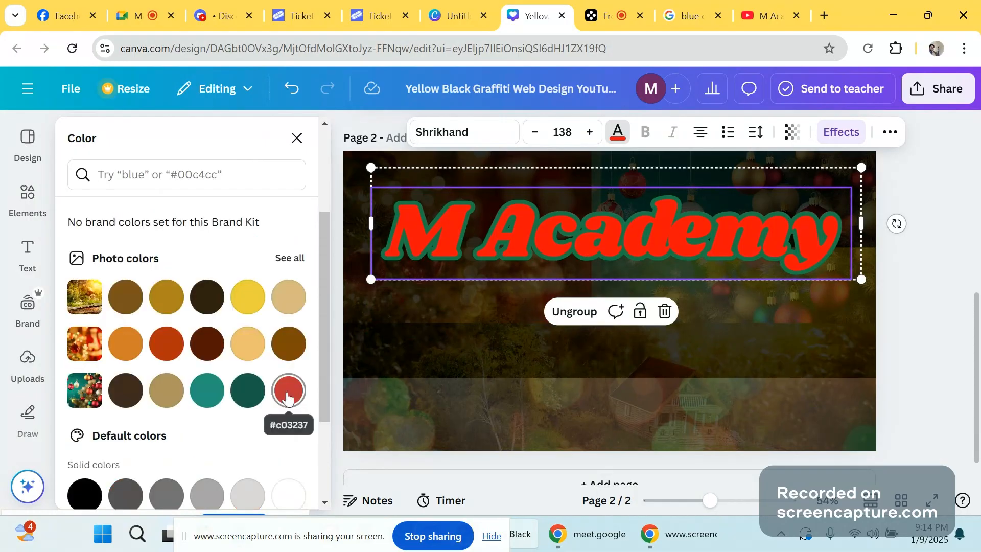
pyautogui.click(288, 398)
pyautogui.click(253, 298)
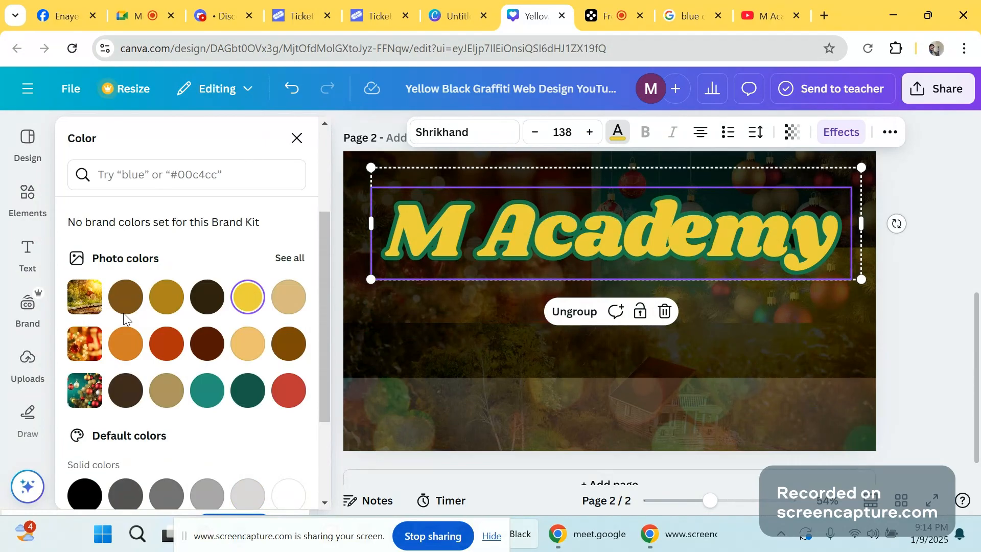
pyautogui.scroll(3, 135, 324)
pyautogui.scroll(-4, 135, 324)
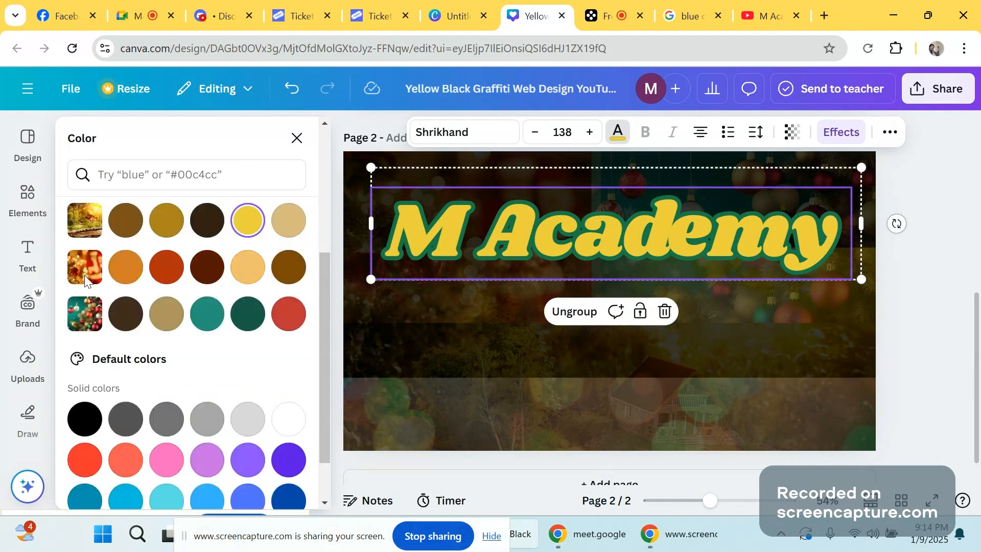
pyautogui.scroll(-1, 82, 376)
pyautogui.scroll(-1, 82, 376)
pyautogui.click(122, 405)
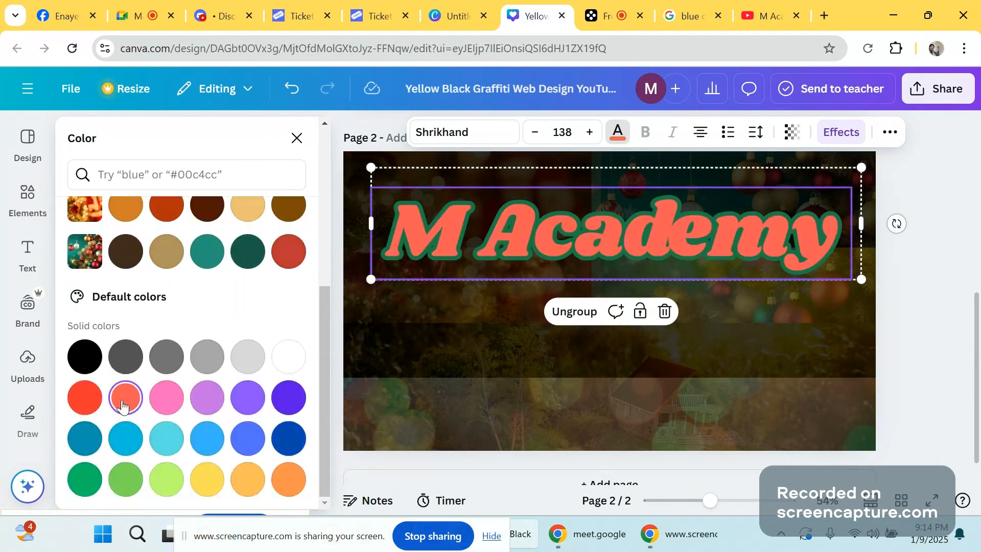
pyautogui.click(95, 403)
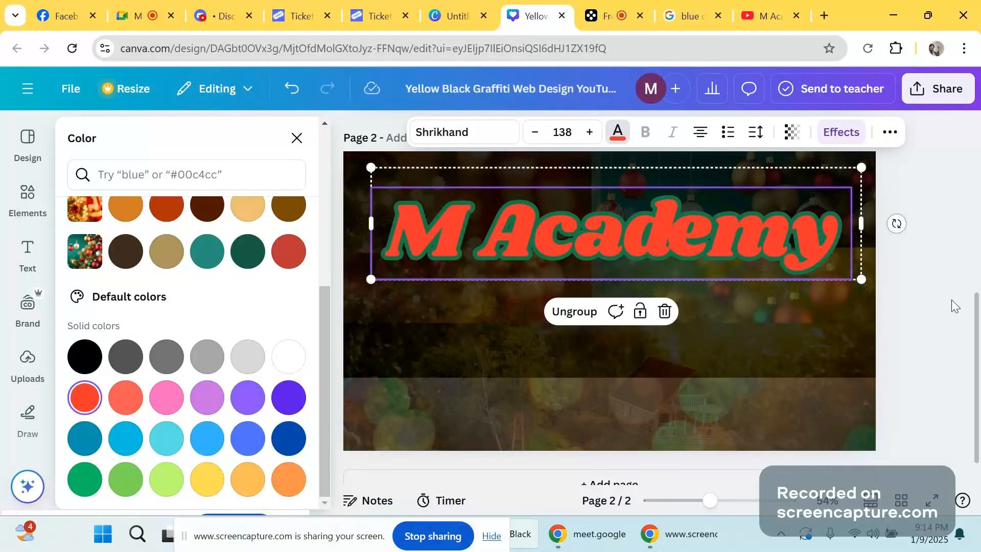
# - Deselect the "M Academy" title and view page 2 together with the page 1 design
pyautogui.click(951, 300)
pyautogui.click(933, 289)
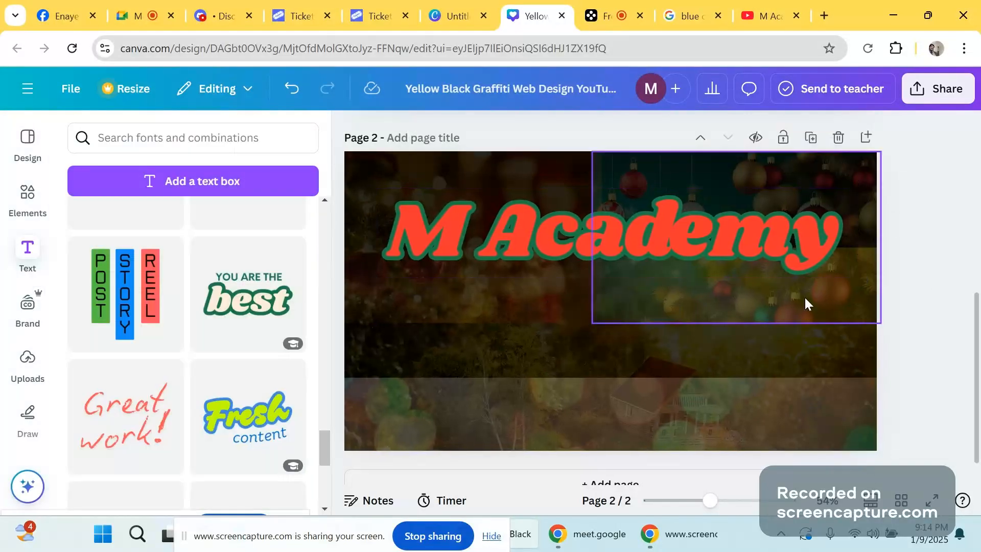
pyautogui.scroll(-3, 804, 296)
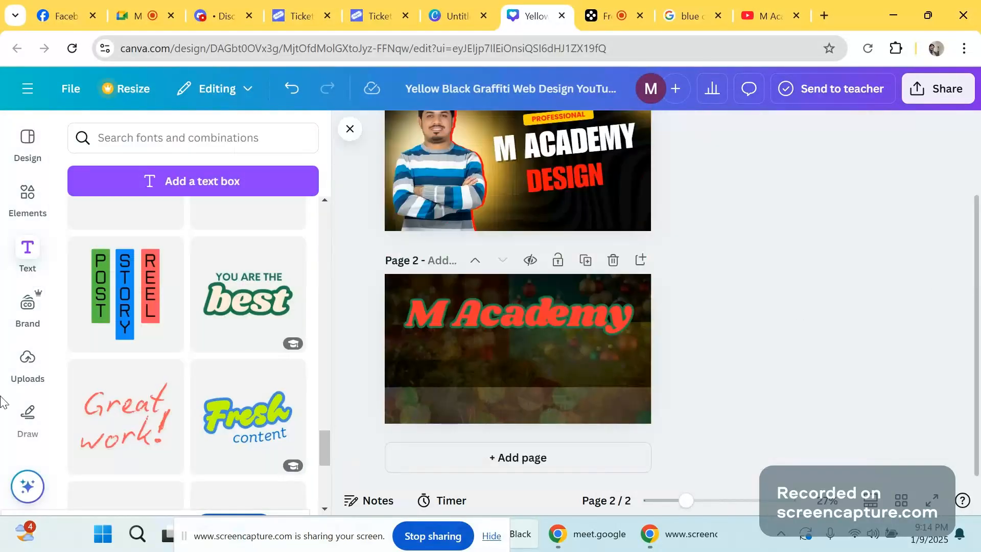
pyautogui.scroll(2, 754, 347)
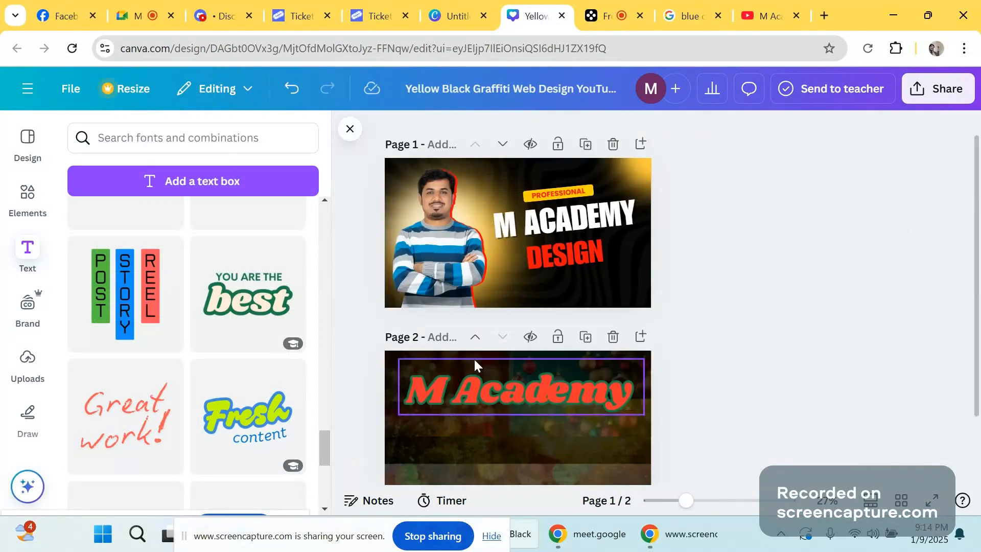
pyautogui.scroll(-2, 561, 348)
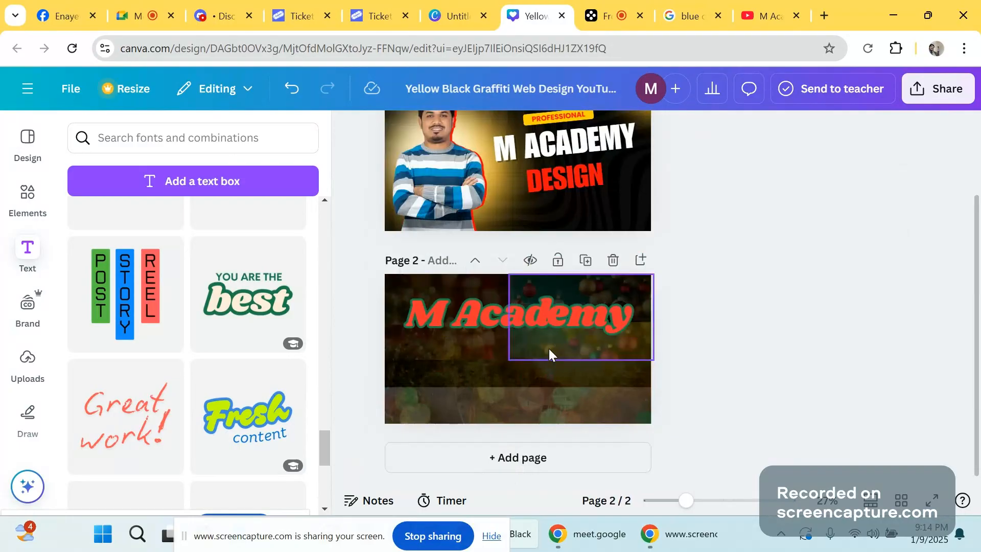
# - Find the "SPIRIT NIGHT" font combination and add it to page 2, placed below the "M Academy" title
pyautogui.scroll(-2, 200, 362)
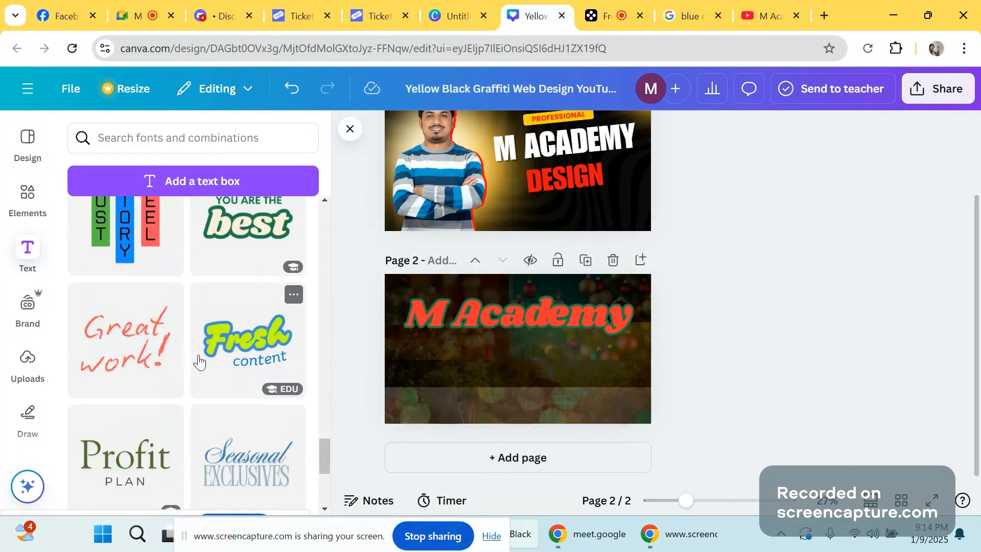
pyautogui.scroll(-4, 199, 362)
pyautogui.scroll(-3, 199, 362)
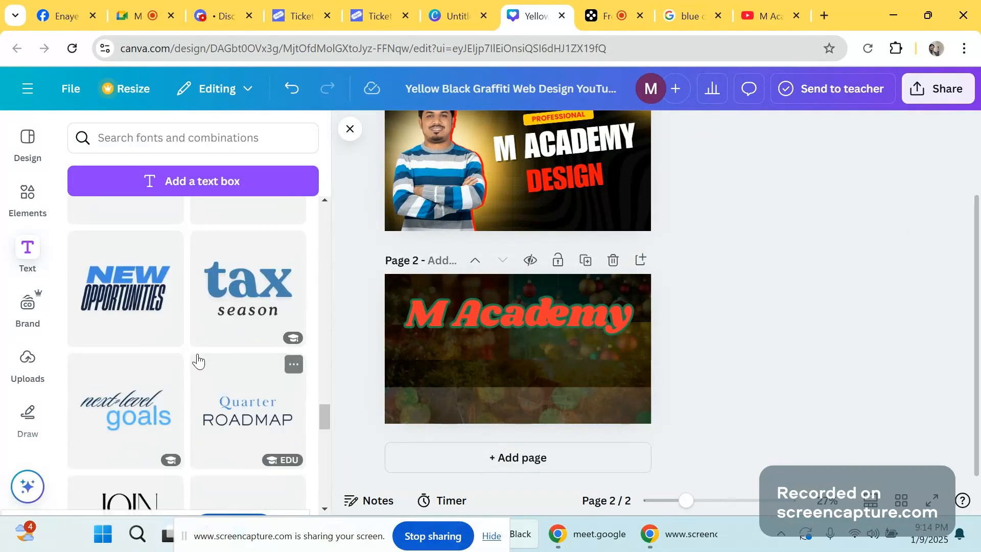
pyautogui.scroll(-4, 199, 362)
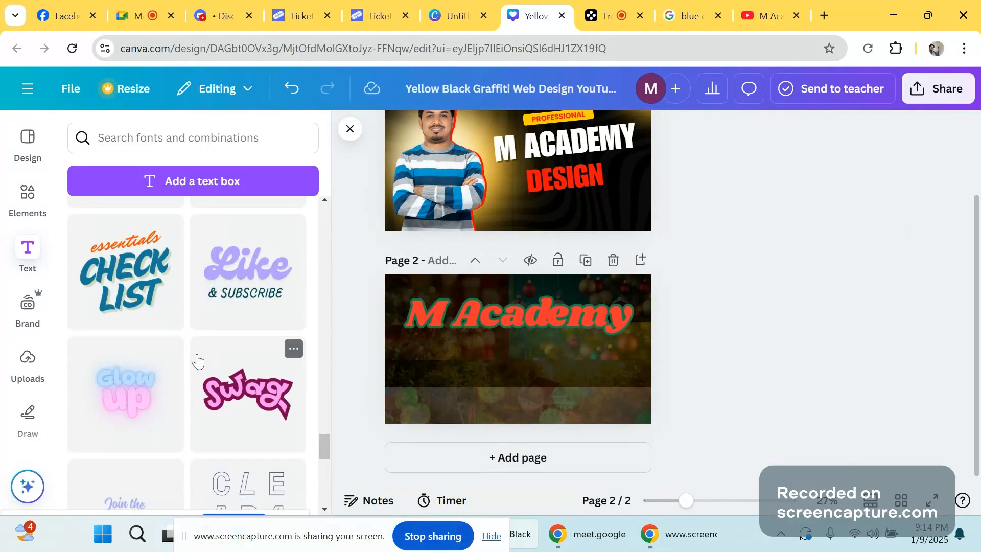
pyautogui.scroll(-3, 198, 362)
pyautogui.scroll(-4, 195, 357)
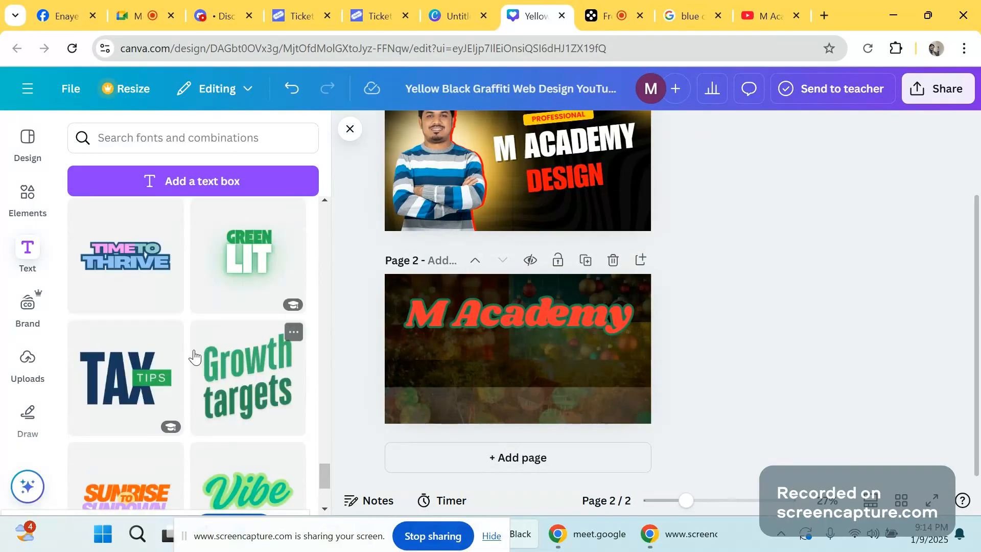
pyautogui.scroll(-3, 195, 357)
pyautogui.scroll(-3, 195, 357)
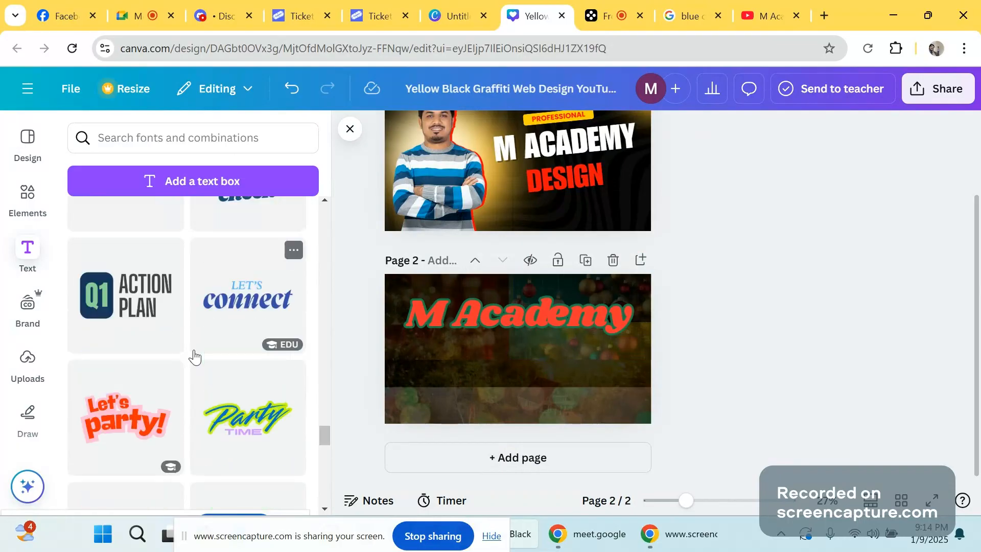
pyautogui.scroll(-5, 195, 356)
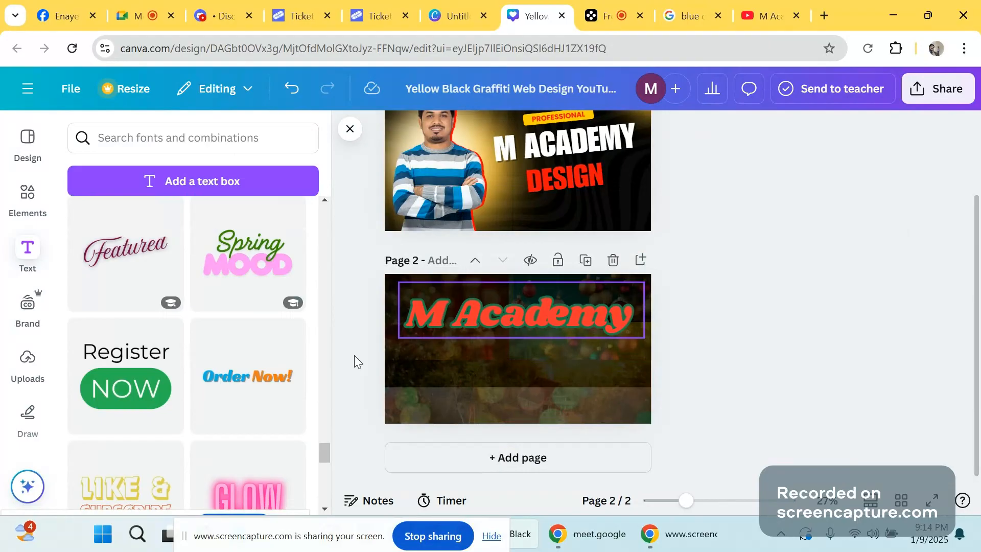
pyautogui.scroll(-3, 148, 374)
pyautogui.scroll(-3, 147, 375)
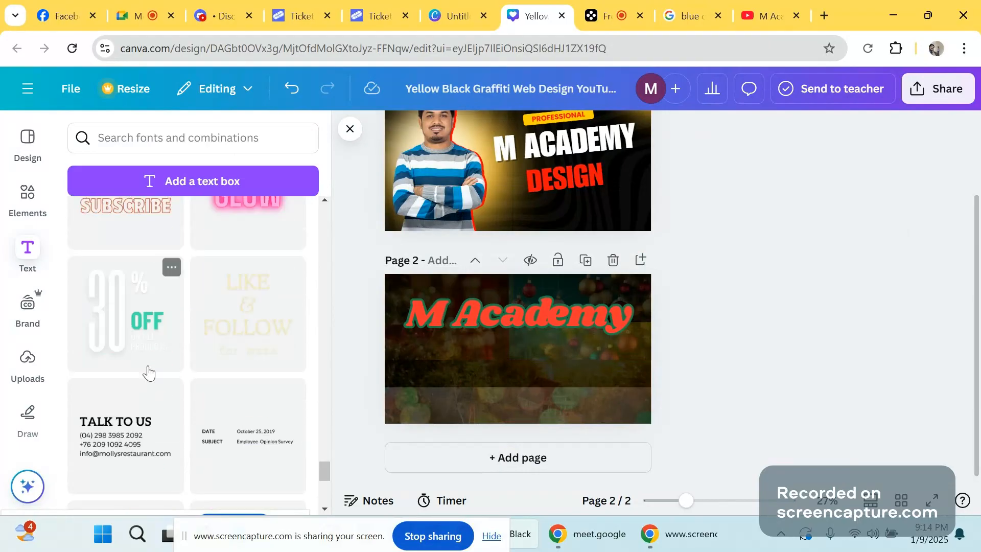
pyautogui.scroll(-4, 148, 373)
pyautogui.scroll(-2, 153, 369)
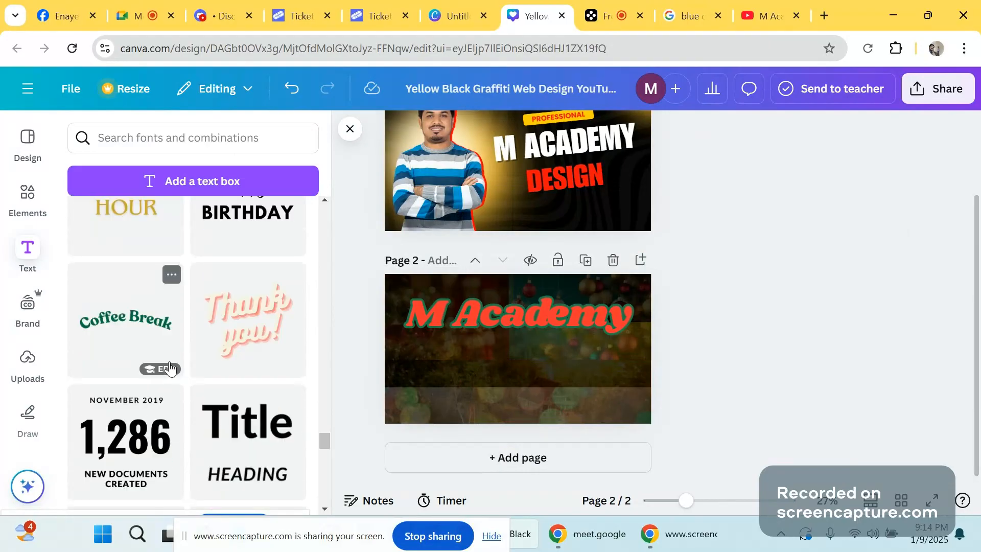
pyautogui.scroll(-1, 169, 368)
pyautogui.scroll(-1, 171, 366)
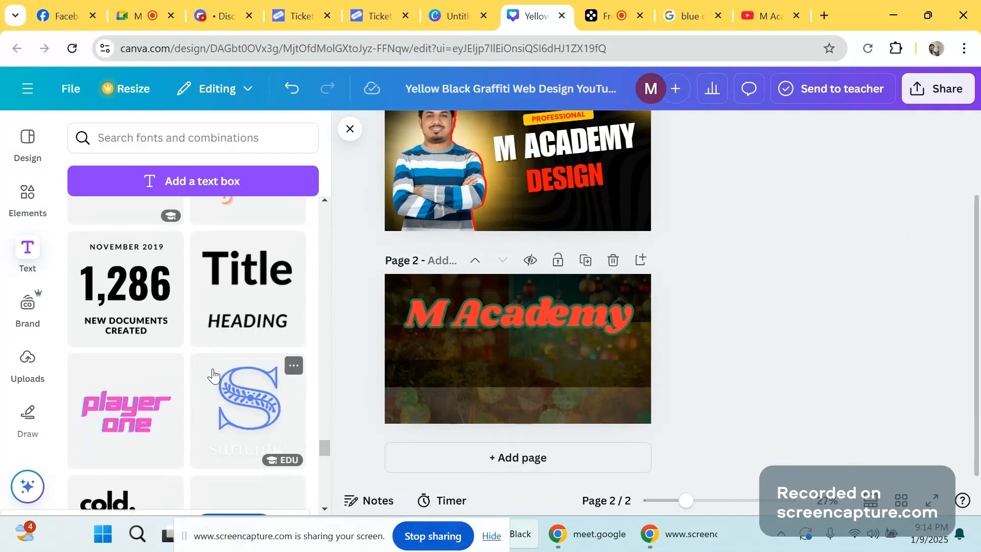
pyautogui.scroll(-1, 169, 399)
pyautogui.scroll(-2, 126, 422)
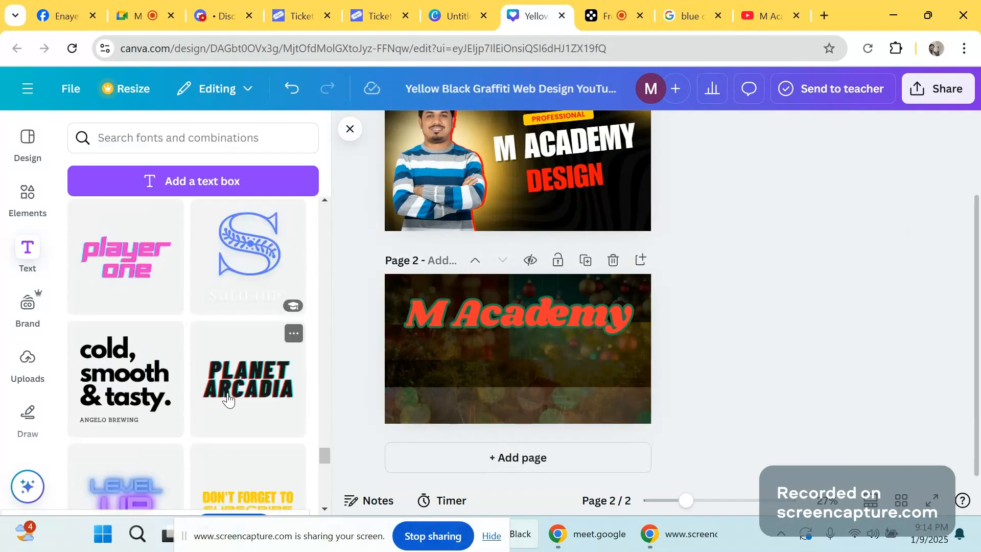
pyautogui.scroll(-4, 228, 399)
pyautogui.moveTo(229, 398)
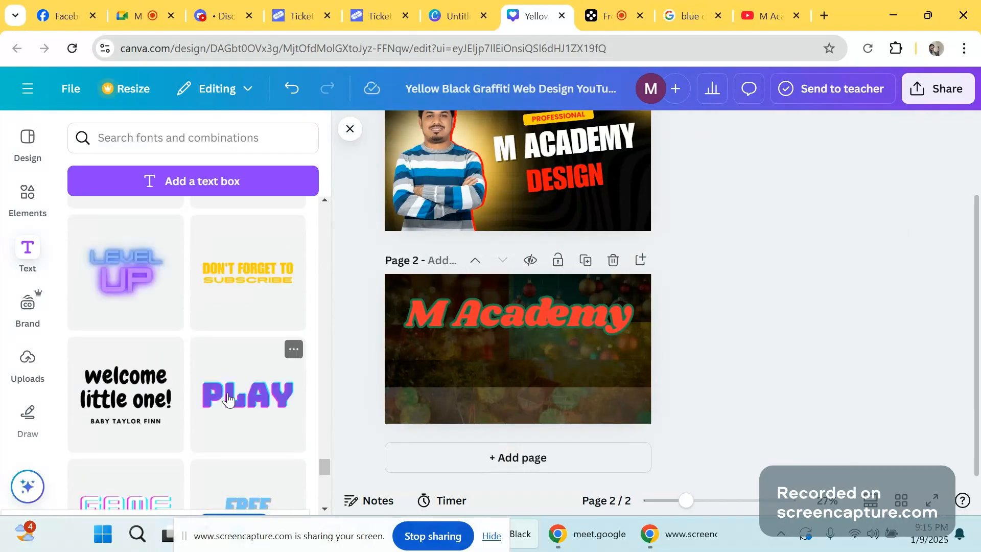
pyautogui.scroll(-3, 229, 398)
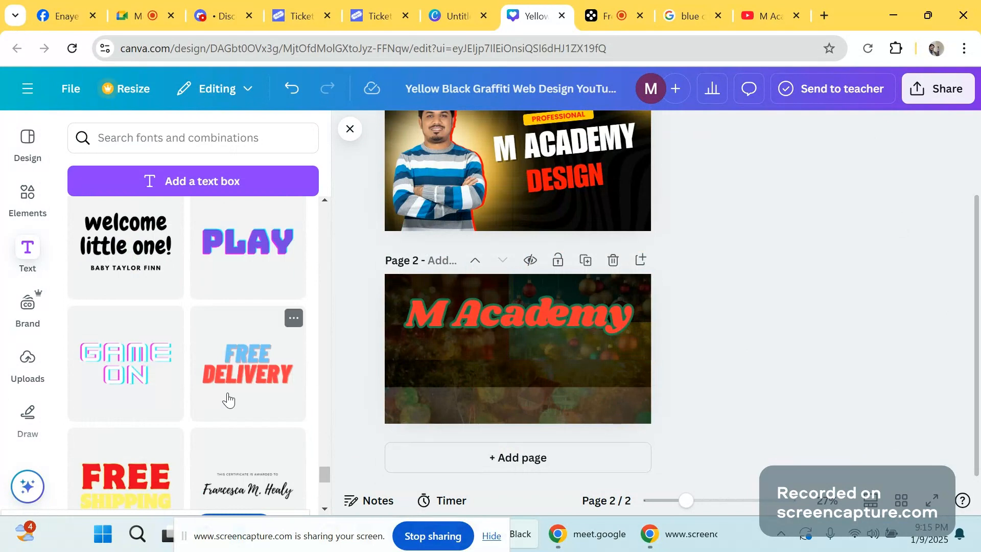
pyautogui.scroll(-3, 228, 398)
pyautogui.scroll(-3, 214, 398)
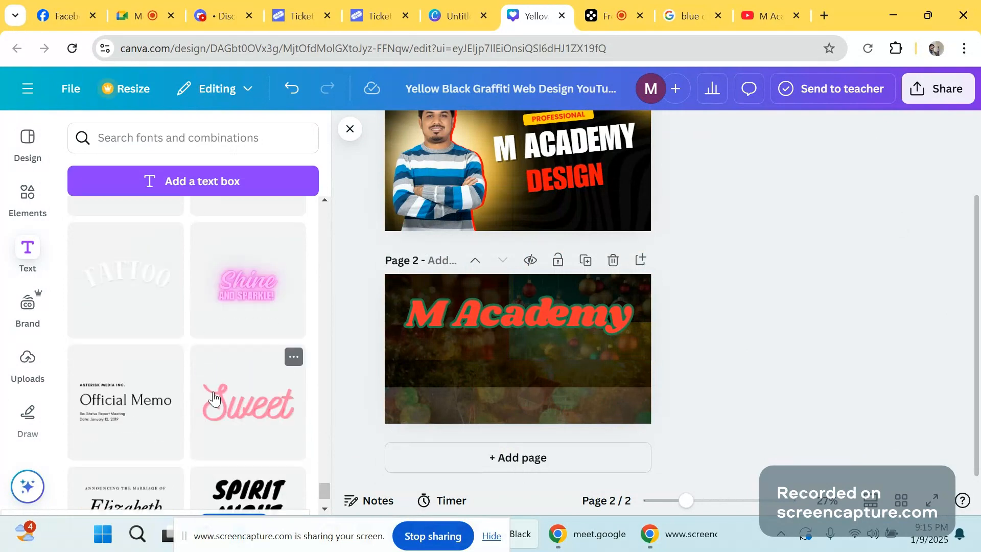
pyautogui.scroll(-2, 214, 397)
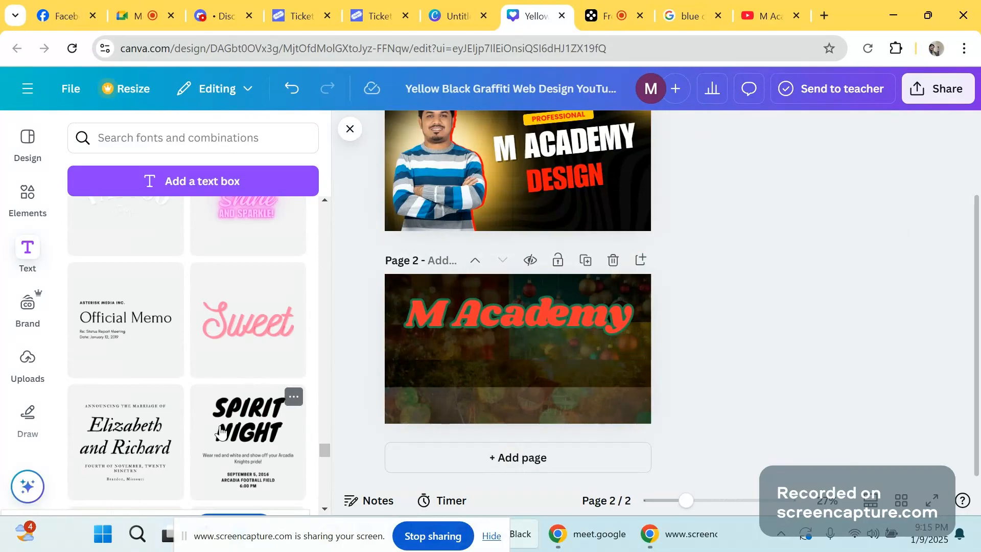
pyautogui.click(229, 434)
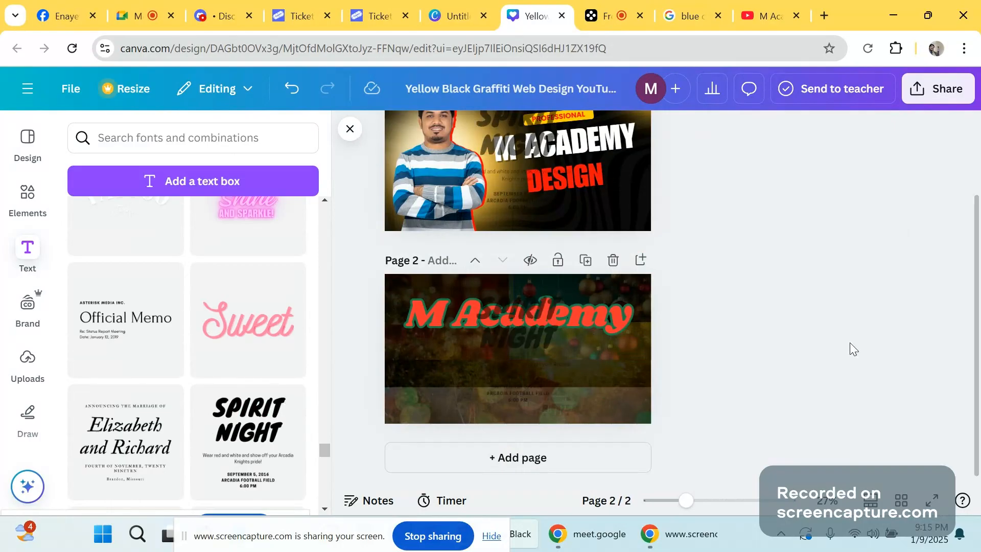
pyautogui.moveTo(543, 345); pyautogui.dragTo(526, 394)
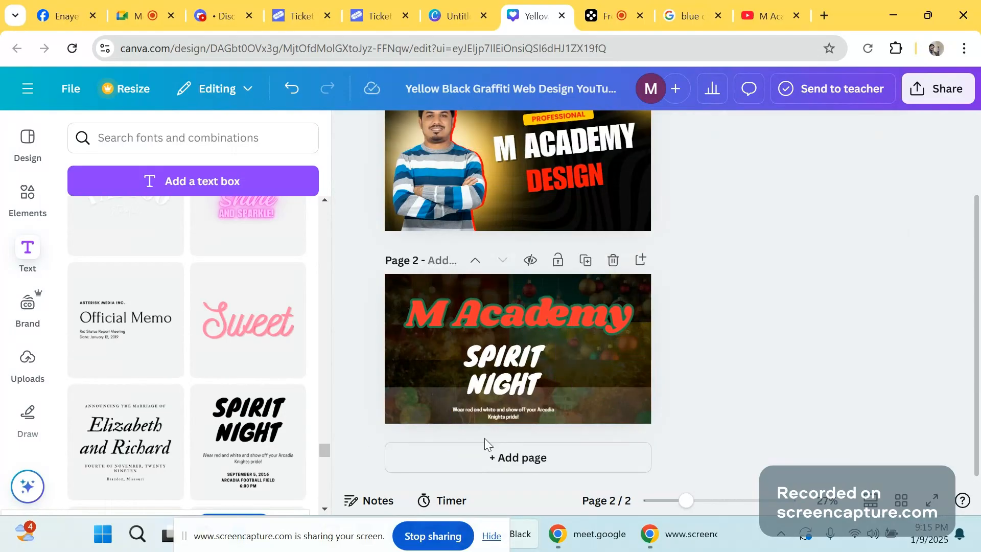
# - Delete the small "Wear red and white" description from the "SPIRIT NIGHT" text combination
pyautogui.click(506, 416)
pyautogui.click(506, 416)
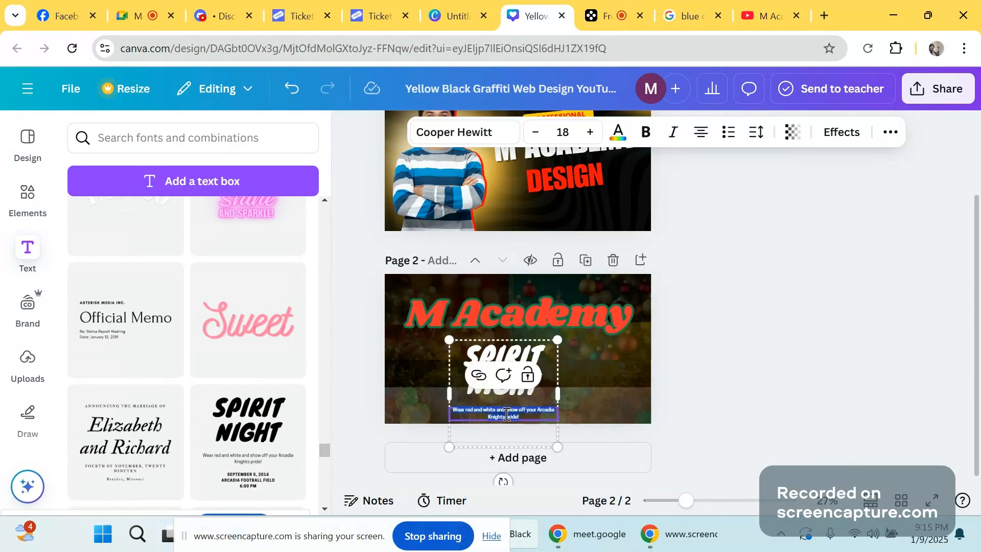
pyautogui.press('BackSpace')
# - Enlarge the "SPIRIT NIGHT" text to about size 122 and position it centrally under the "M Academy" title
pyautogui.click(700, 390)
pyautogui.click(556, 351)
pyautogui.moveTo(556, 351); pyautogui.dragTo(589, 322)
pyautogui.moveTo(530, 372); pyautogui.dragTo(524, 378)
pyautogui.click(763, 368)
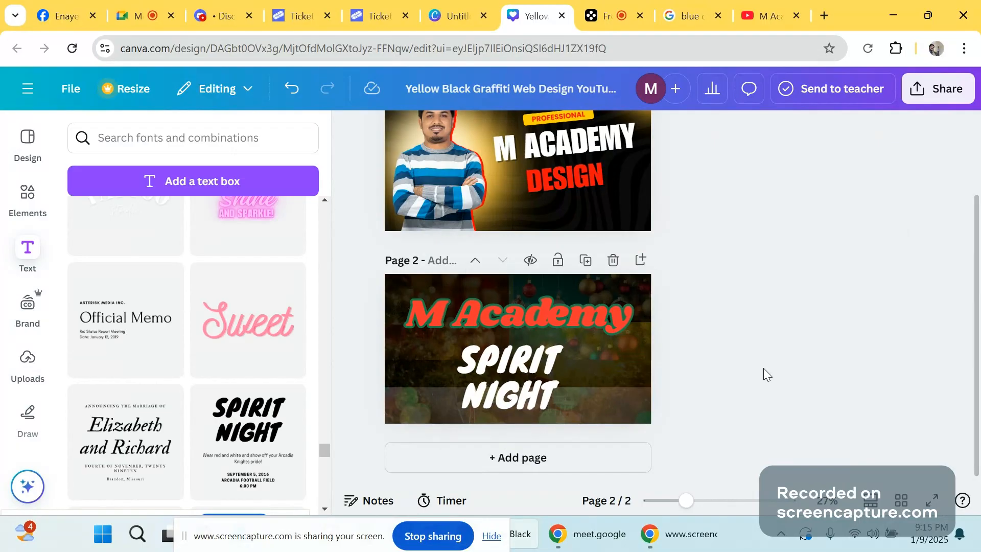
# - Ungroup the text combination and enlarge the "SPIRIT NIGHT" text to about size 130
pyautogui.click(542, 387)
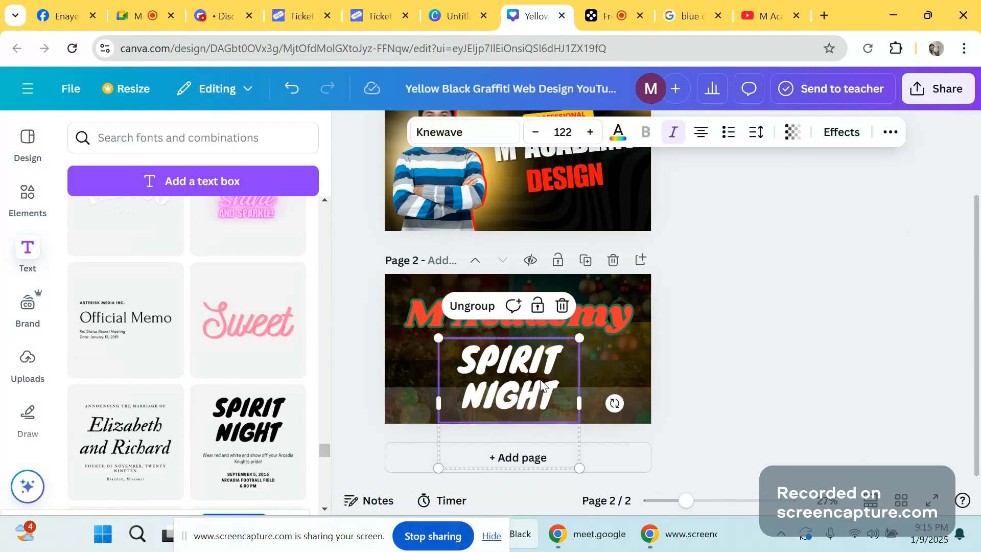
pyautogui.click(473, 313)
pyautogui.click(522, 452)
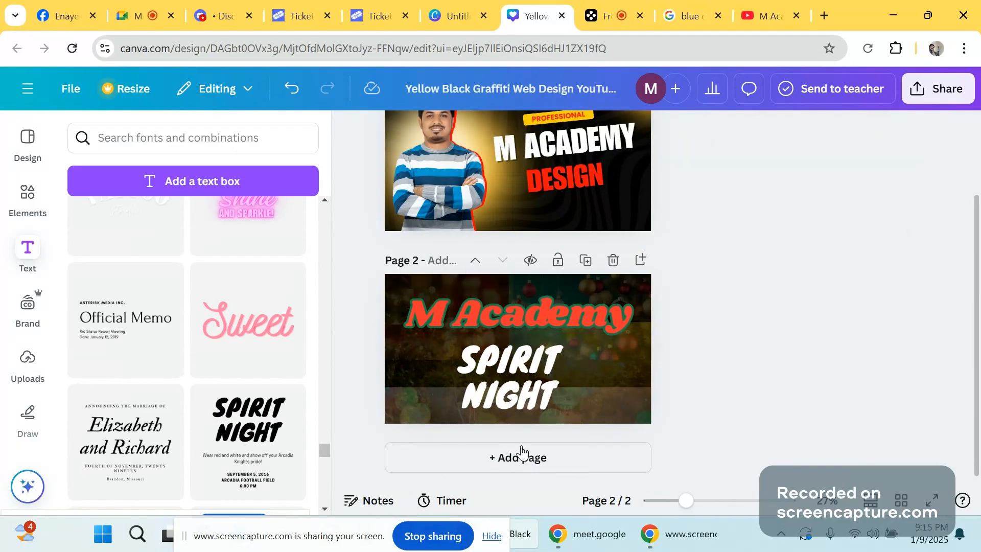
pyautogui.click(486, 365)
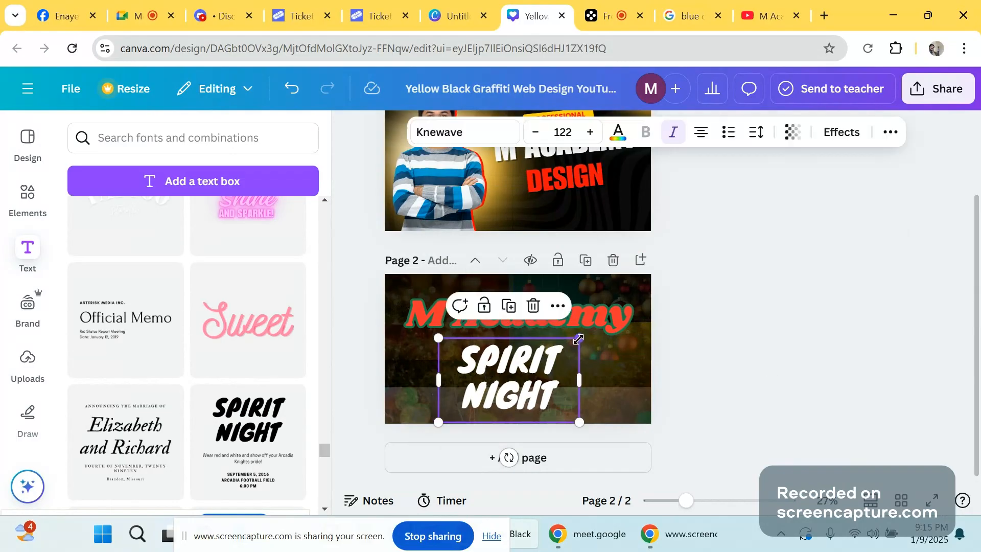
pyautogui.moveTo(578, 339); pyautogui.dragTo(590, 336)
pyautogui.click(621, 346)
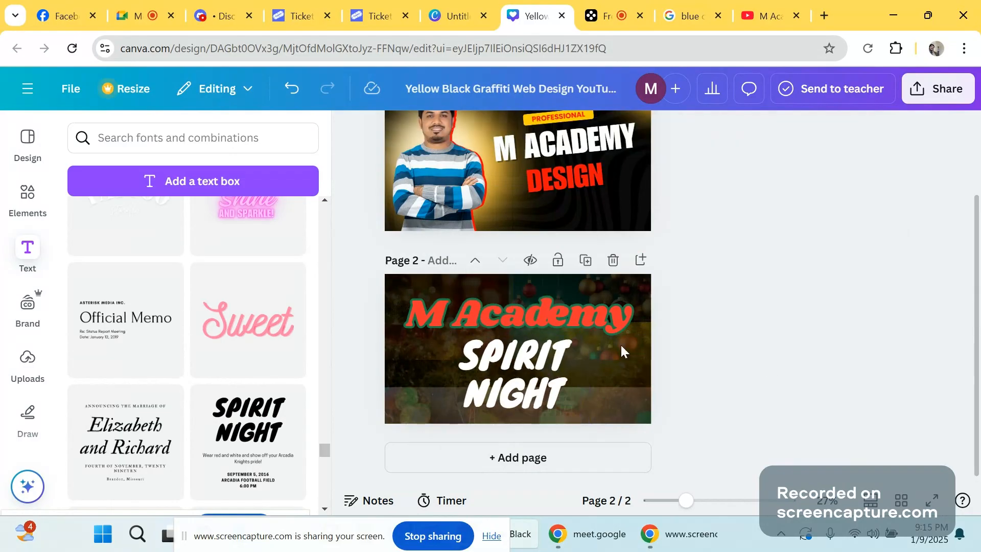
# - Replace the word "SPIRIT" with "TRANNING" in the text below the "M Academy" title
pyautogui.doubleClick(550, 359)
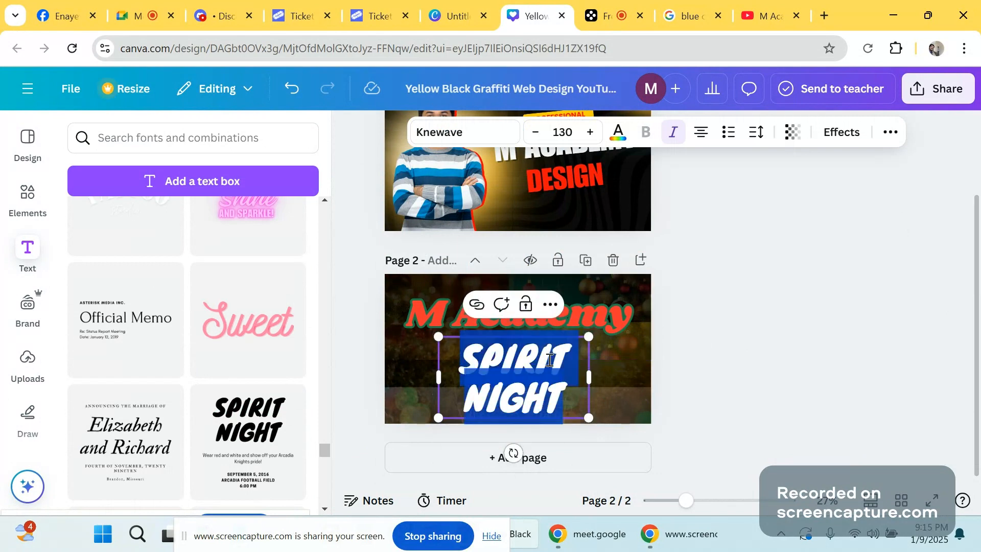
pyautogui.click(571, 363)
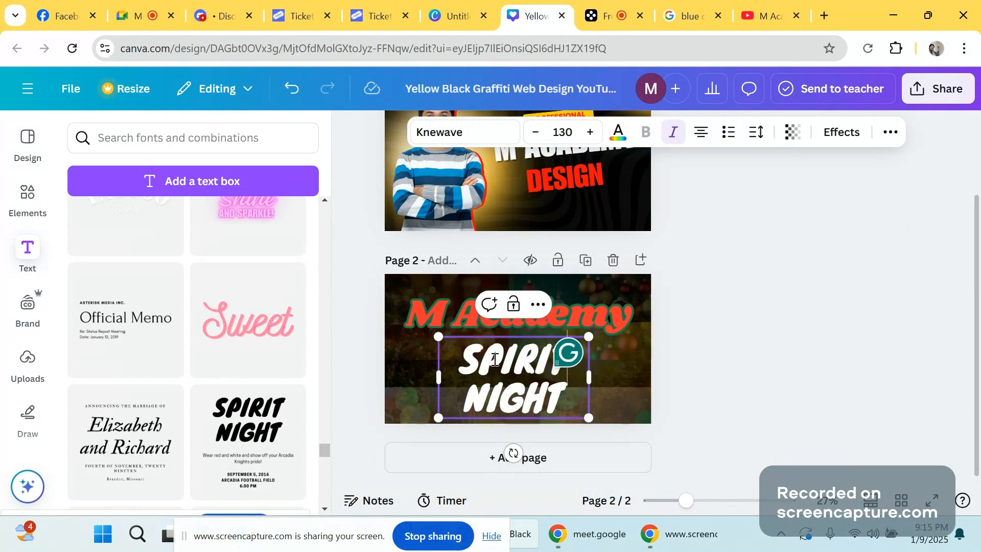
pyautogui.press('BackSpace')
pyautogui.press('BackSpace')
pyautogui.press('BackSpace')
pyautogui.press('BackSpace')
pyautogui.press('BackSpace')
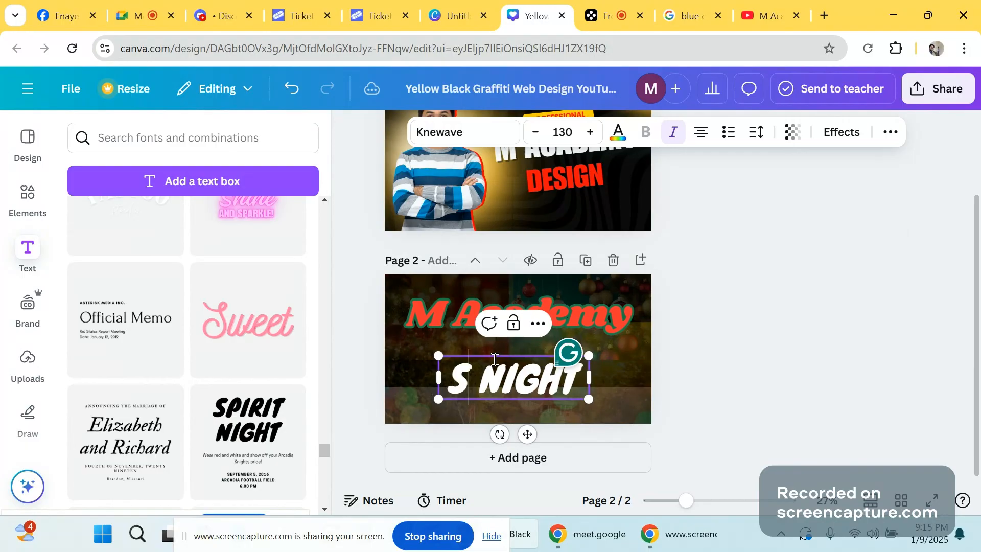
pyautogui.press('BackSpace')
pyautogui.write('T')
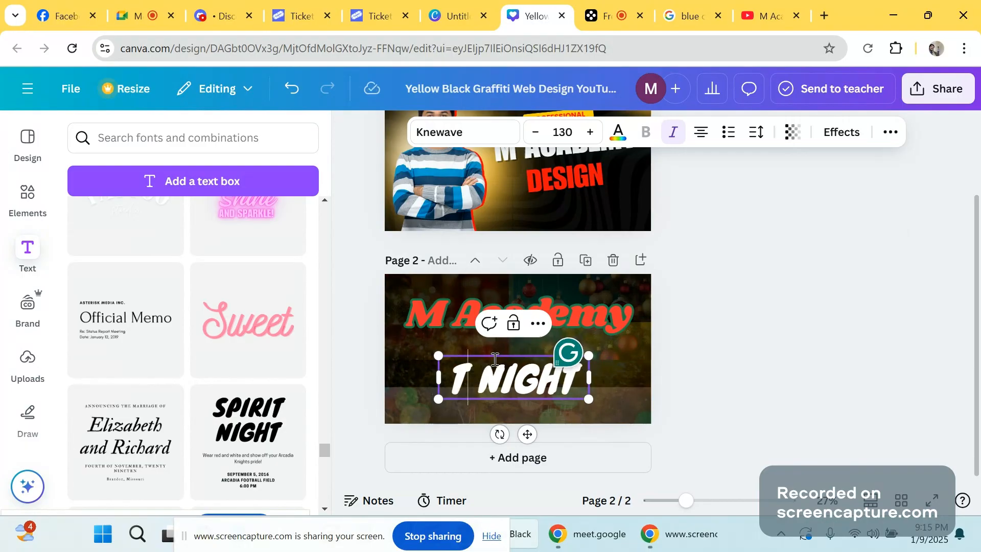
pyautogui.write('RANN')
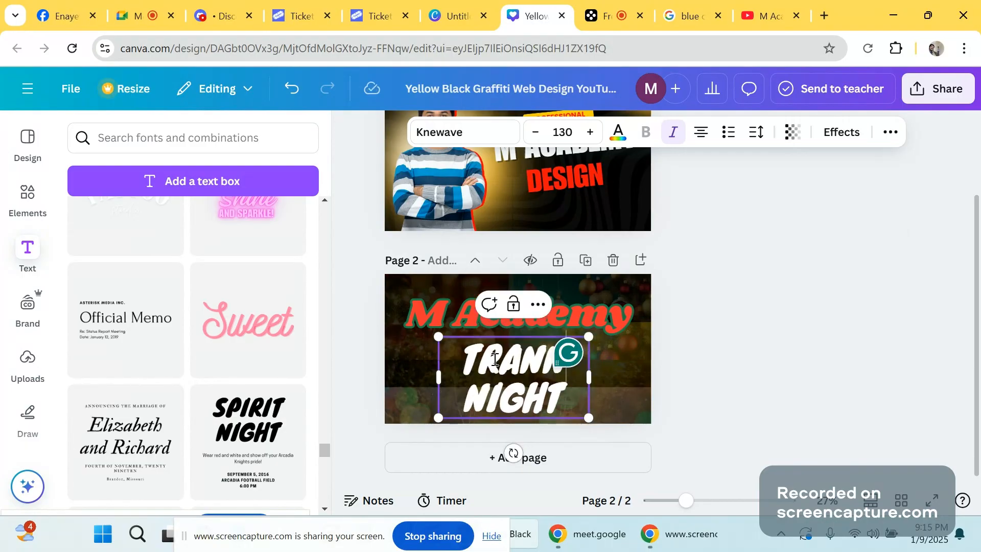
pyautogui.write('ING')
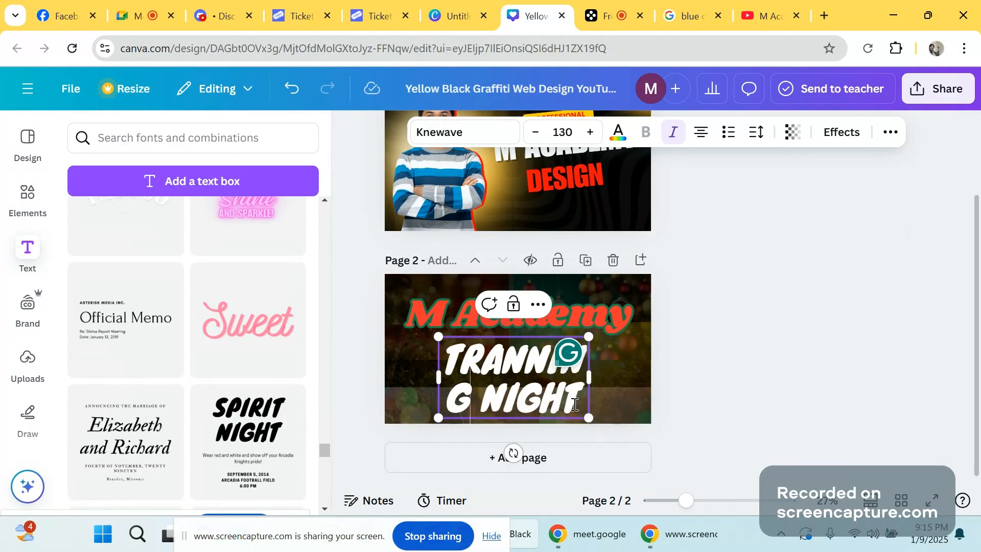
# - Replace "G NIGHT" with "PROGRAME" in the subtitle and widen its text box to fit the word on one line
pyautogui.press('BackSpace')
pyautogui.press('BackSpace')
pyautogui.press('BackSpace')
pyautogui.press('BackSpace')
pyautogui.press('BackSpace')
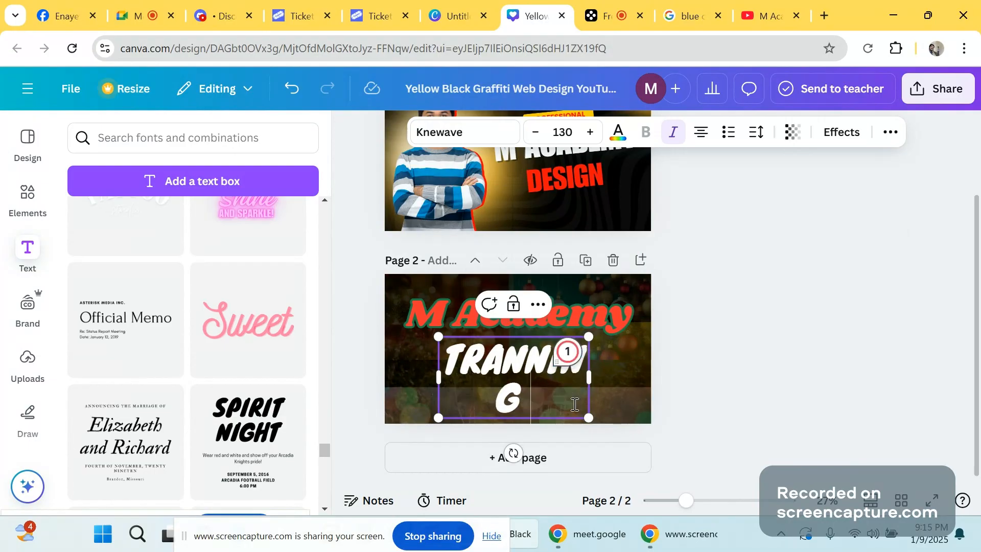
pyautogui.press('BackSpace')
pyautogui.press('BackSpace')
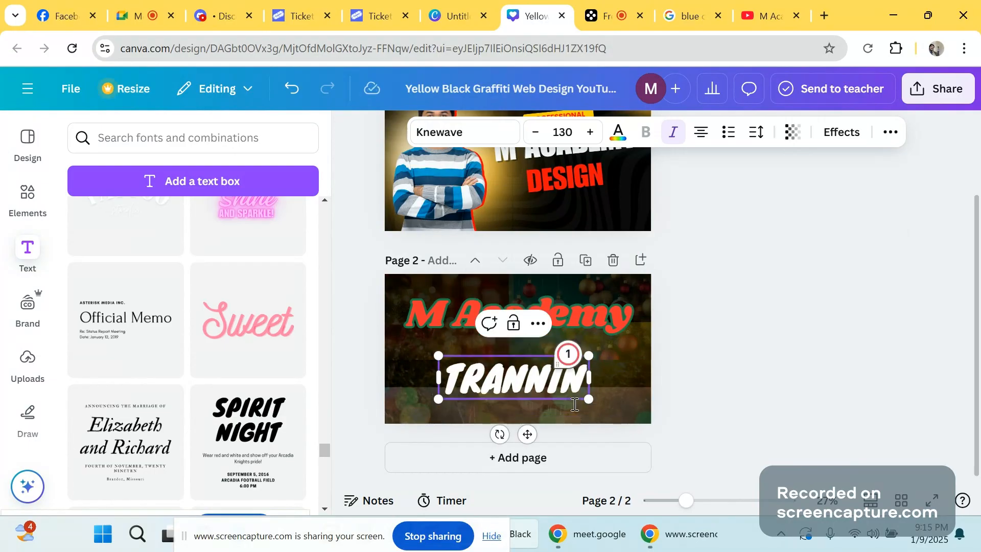
pyautogui.write('PR')
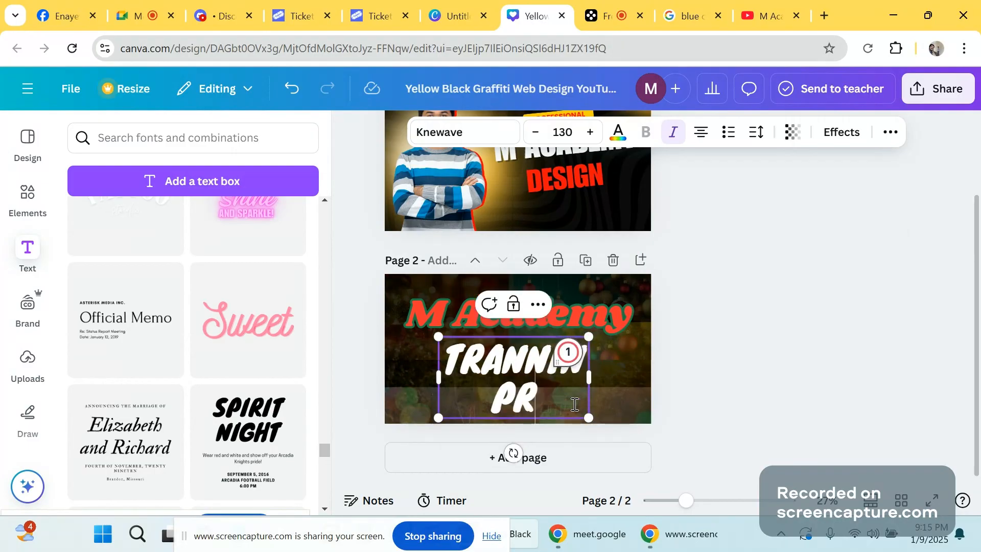
pyautogui.write('OGRA')
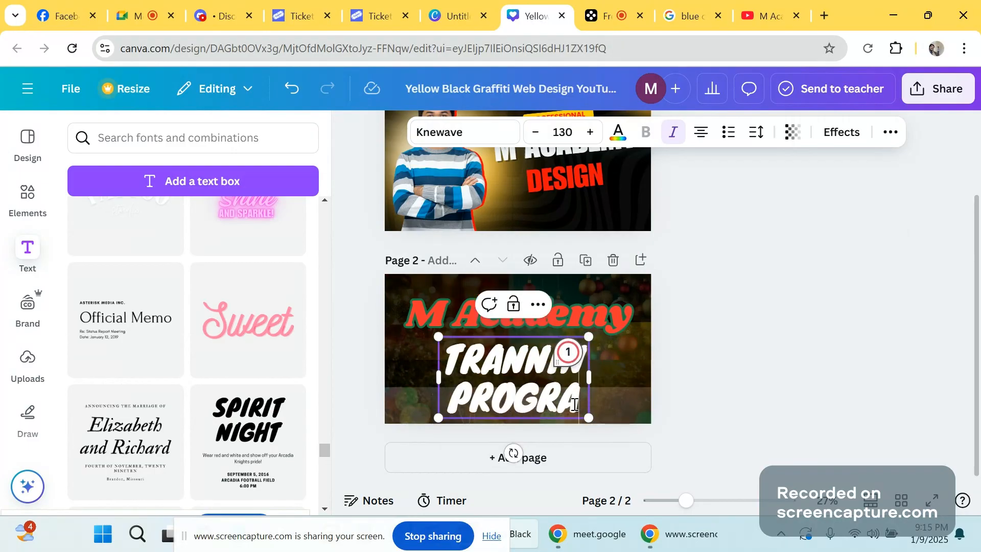
pyautogui.write('ME')
pyautogui.moveTo(590, 377); pyautogui.dragTo(626, 378)
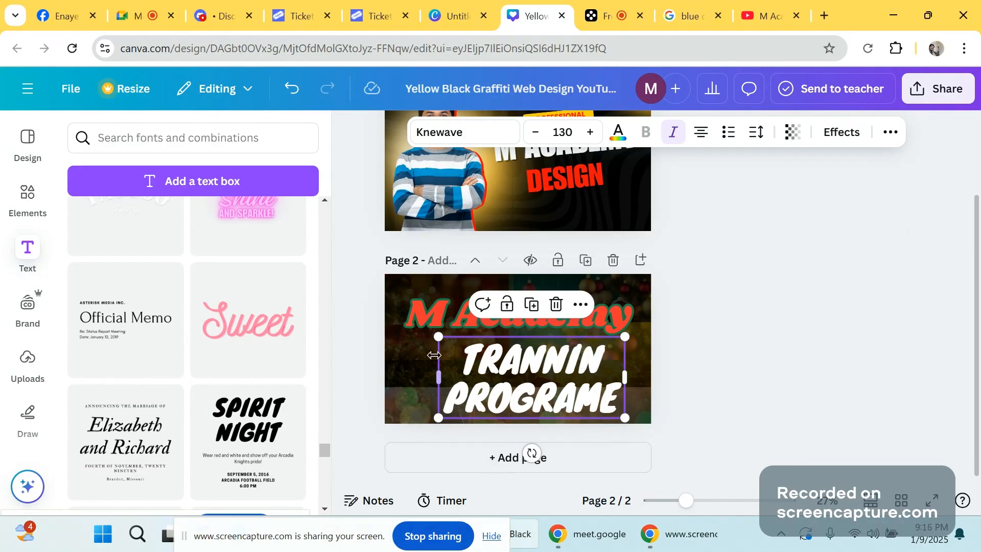
# - Shrink the "TRANNIN PROGRAME" text to about size 112 and reposition it roughly centrally under the "M Academy" title
pyautogui.moveTo(438, 339); pyautogui.dragTo(455, 343)
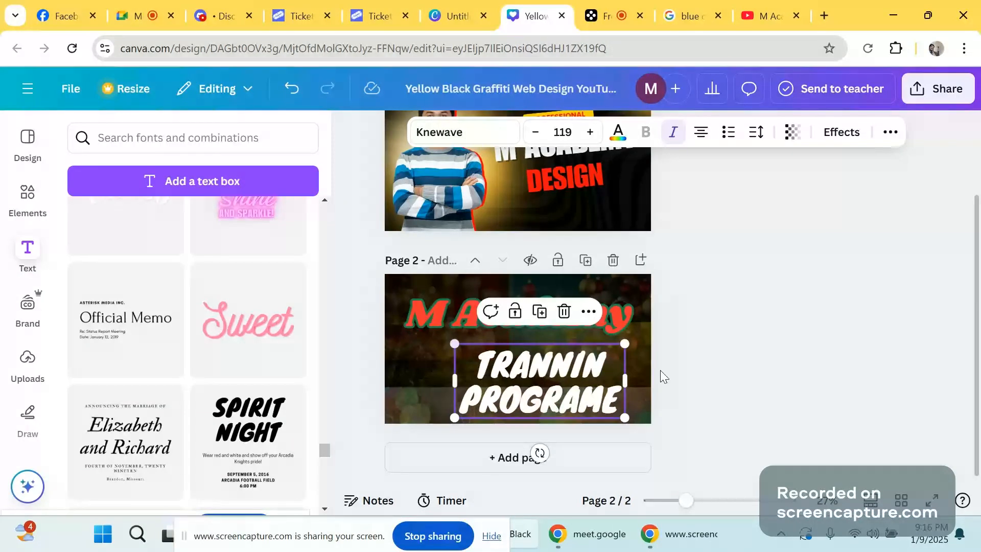
pyautogui.click(660, 371)
pyautogui.moveTo(542, 368); pyautogui.dragTo(506, 358)
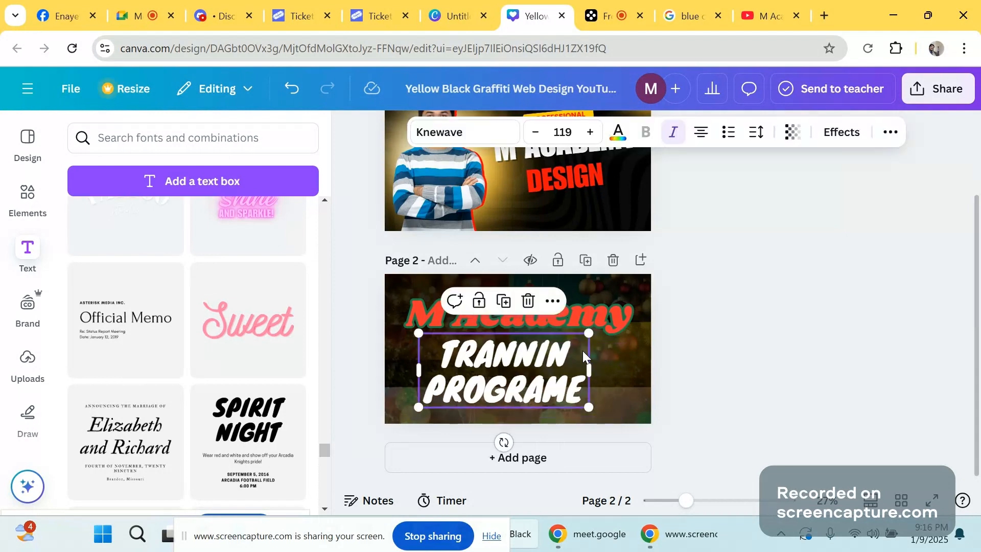
pyautogui.moveTo(587, 335); pyautogui.dragTo(556, 372)
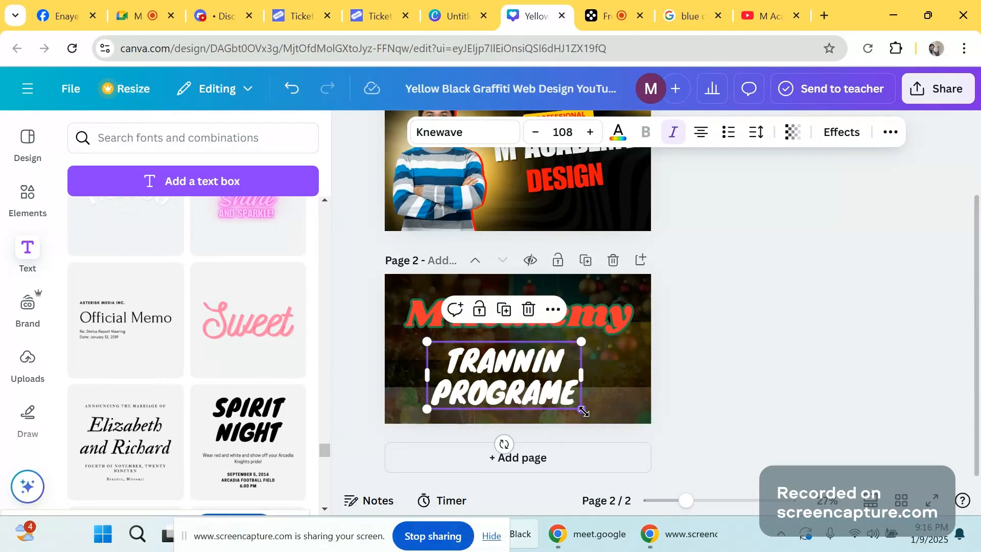
pyautogui.click(786, 403)
# - Examine the lettering and spacing of the title and subtitle on page 2 up close
pyautogui.scroll(3, 701, 403)
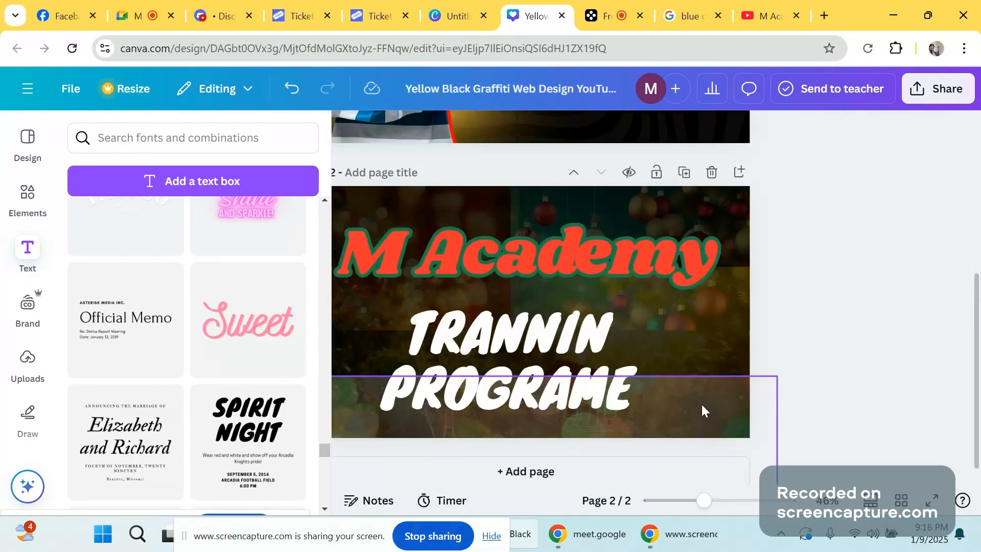
pyautogui.scroll(3, 851, 336)
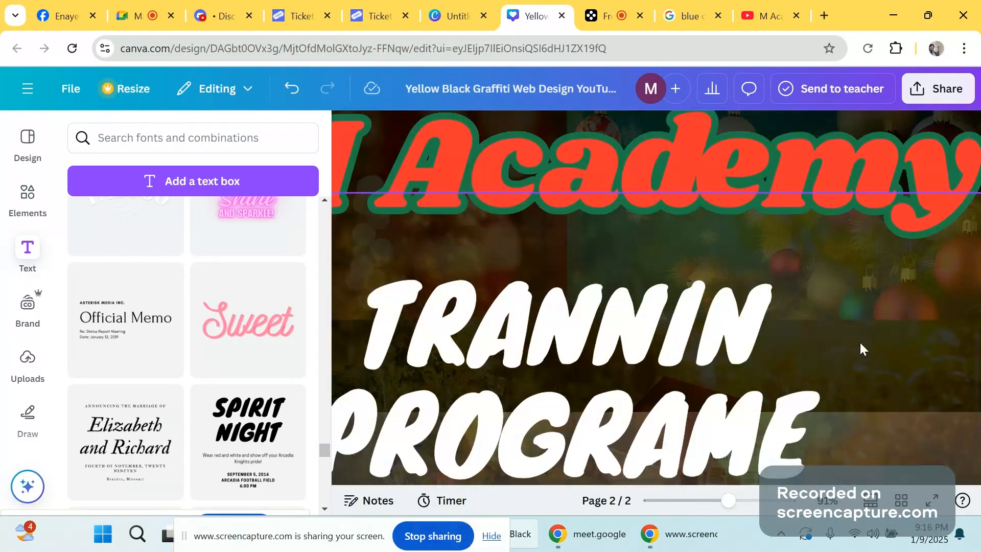
pyautogui.scroll(1, 860, 344)
pyautogui.scroll(-3, 835, 389)
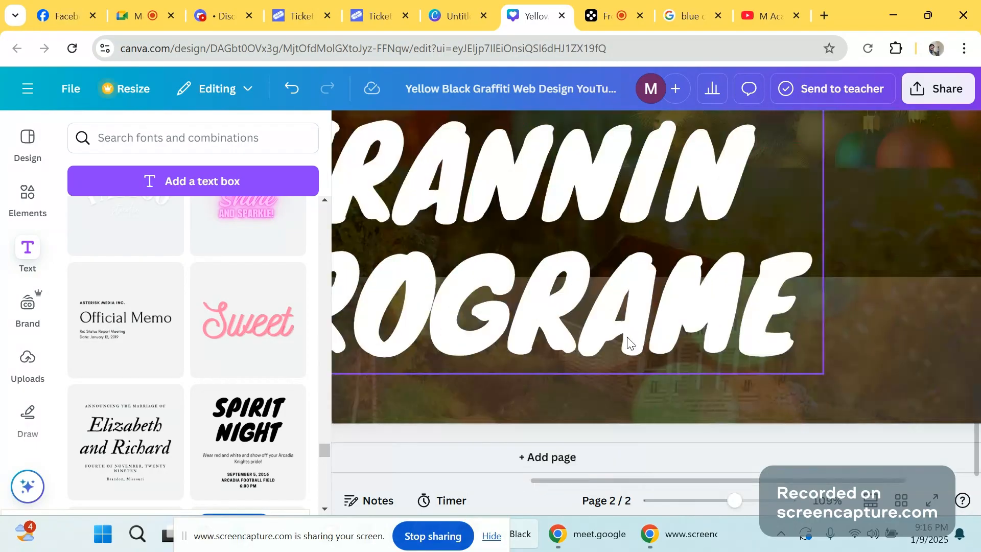
pyautogui.scroll(1, 720, 323)
pyautogui.scroll(-1, 721, 323)
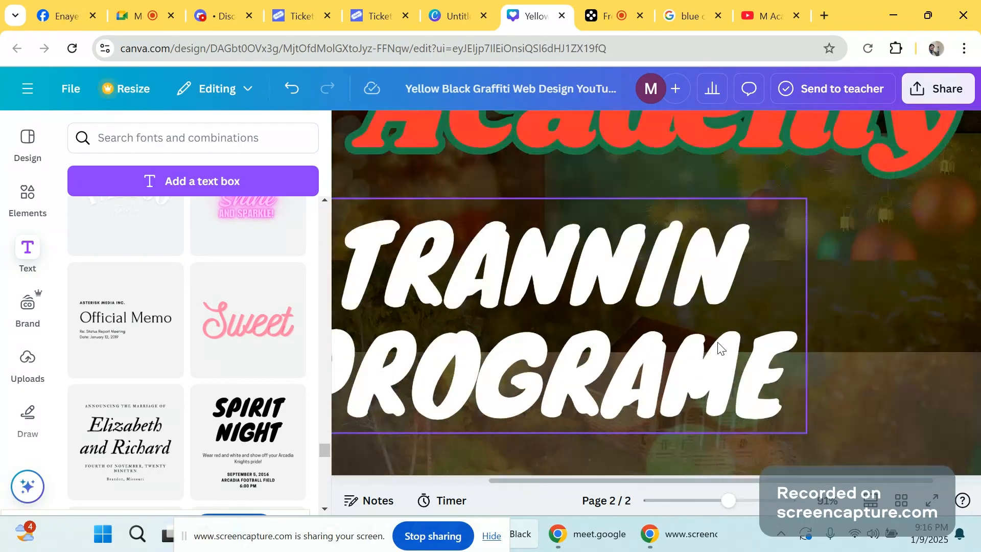
pyautogui.scroll(-1, 720, 347)
pyautogui.scroll(-1, 660, 327)
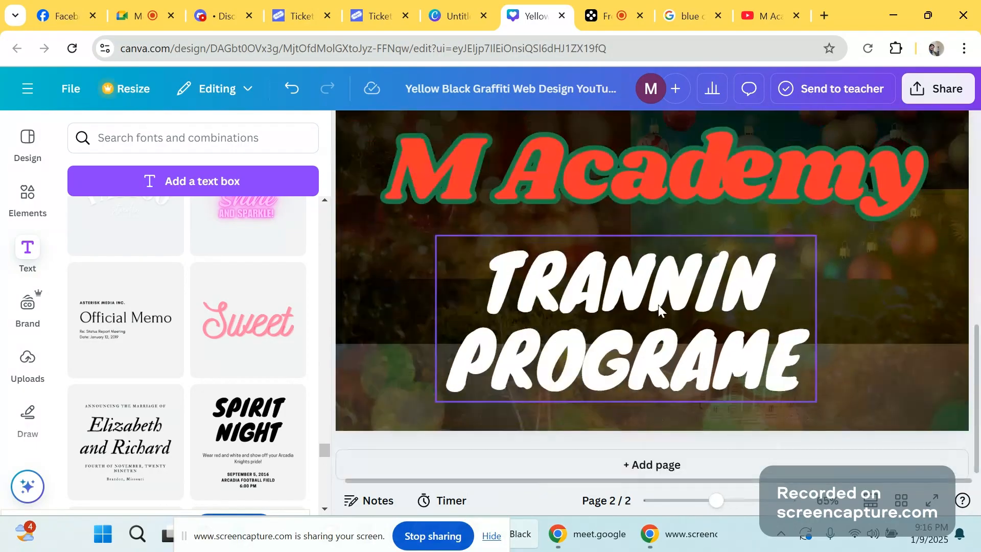
pyautogui.scroll(-1, 687, 290)
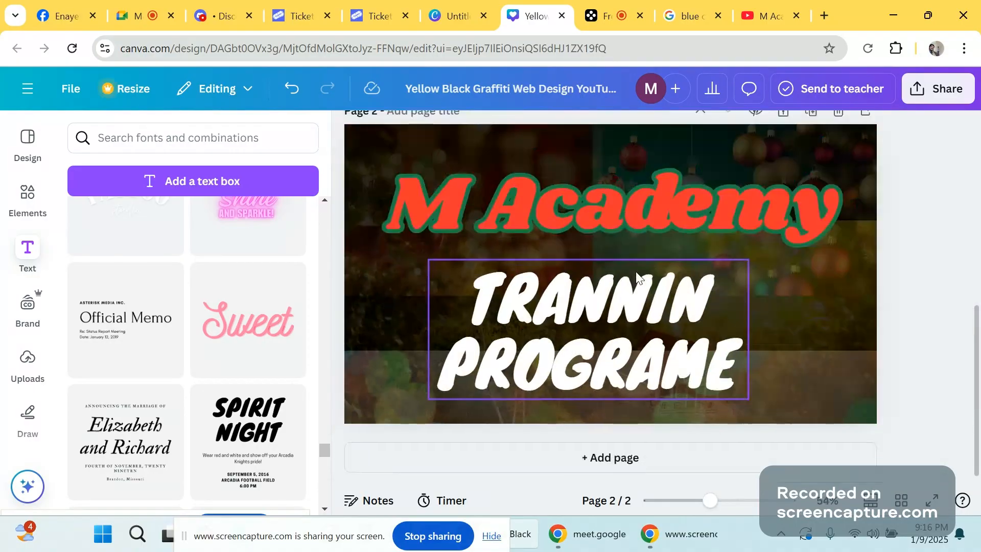
# - Select the "TRANNIN PROGRAME" text and open its text effects
pyautogui.click(634, 296)
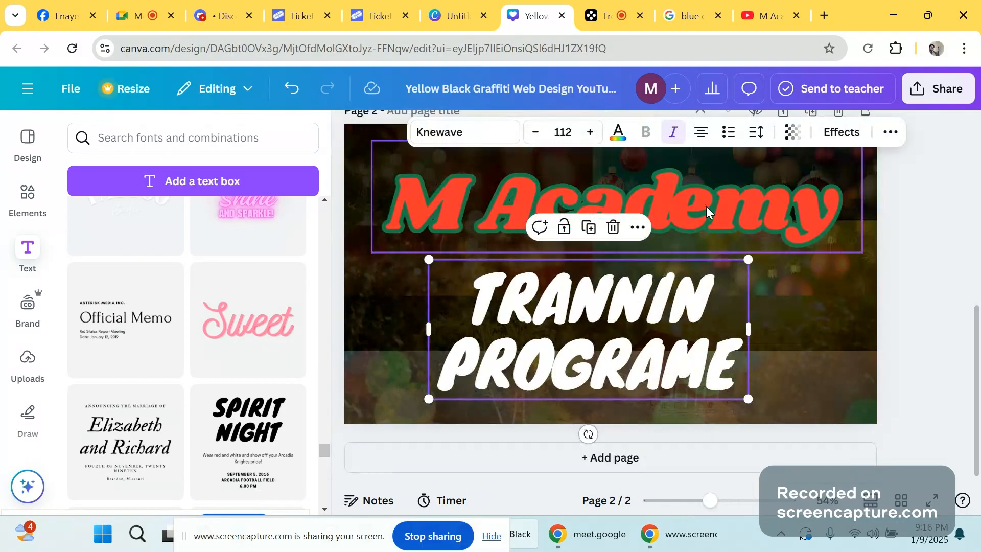
pyautogui.scroll(2, 504, 277)
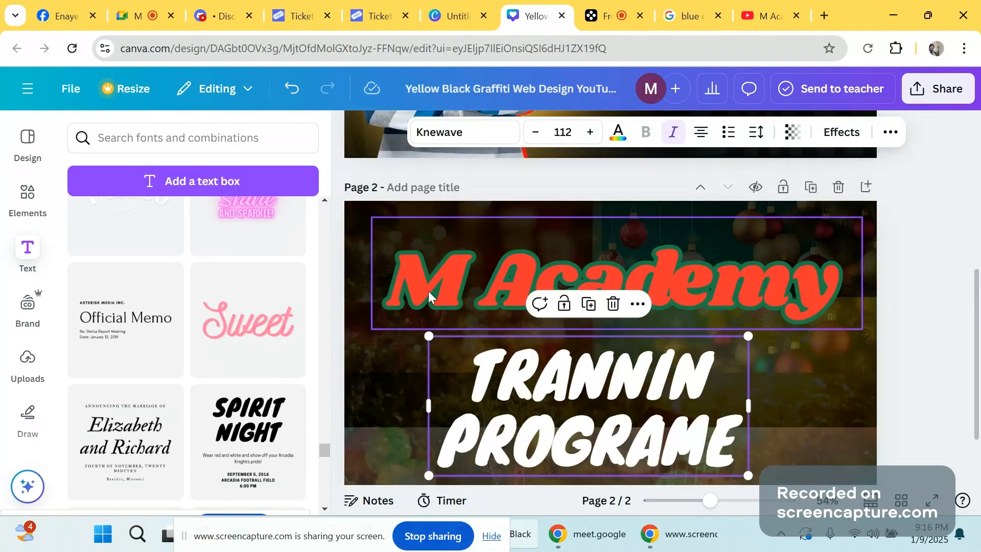
pyautogui.scroll(-2, 596, 376)
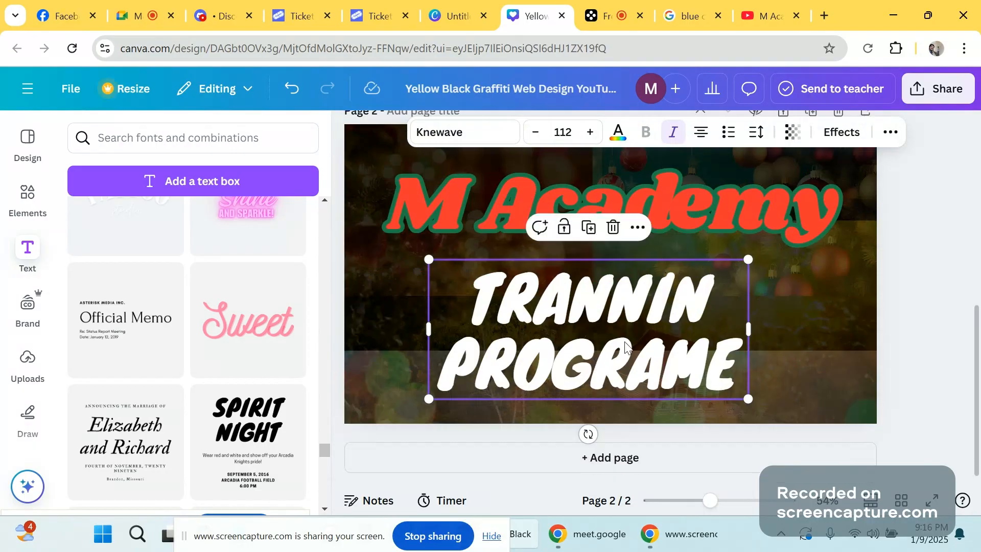
pyautogui.click(842, 133)
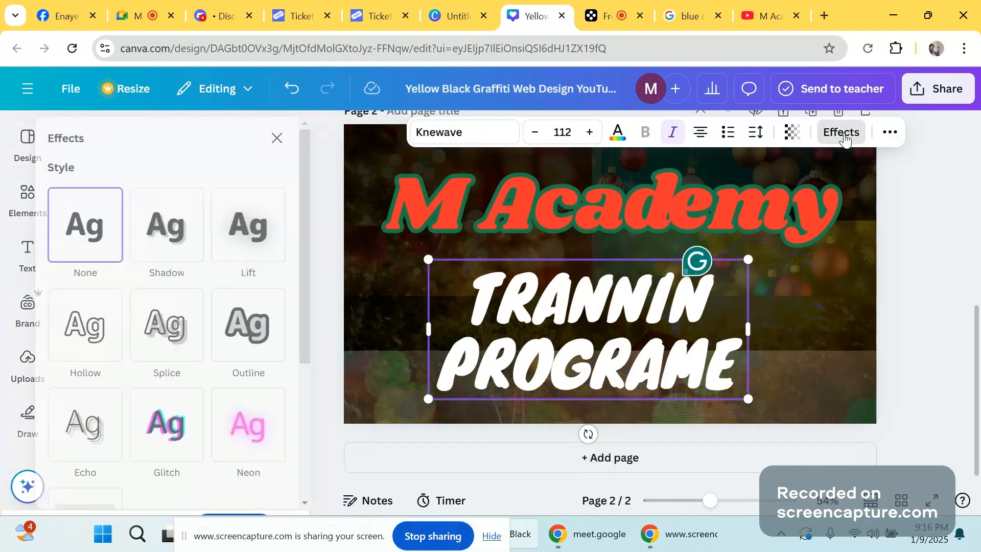
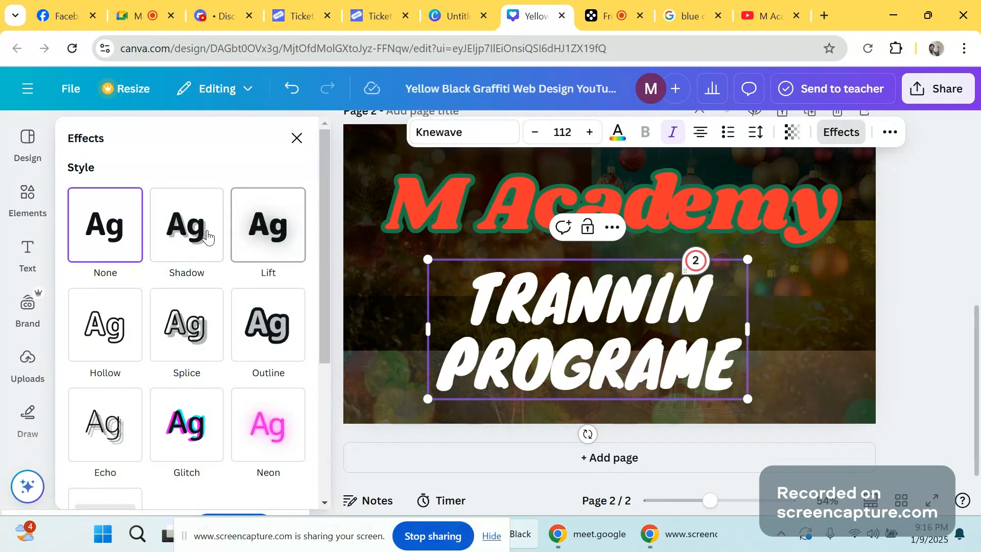
# - Try the Echo, Glitch, Neon, Outline, Splice and Hollow effects on the "TRANNIN PROGRAME" text
pyautogui.scroll(-1, 113, 356)
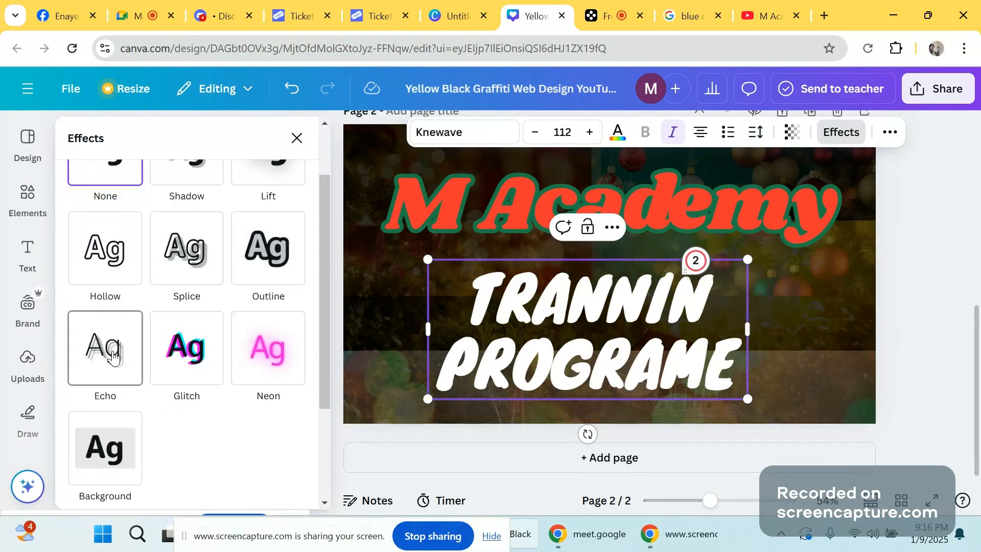
pyautogui.click(114, 356)
pyautogui.click(172, 359)
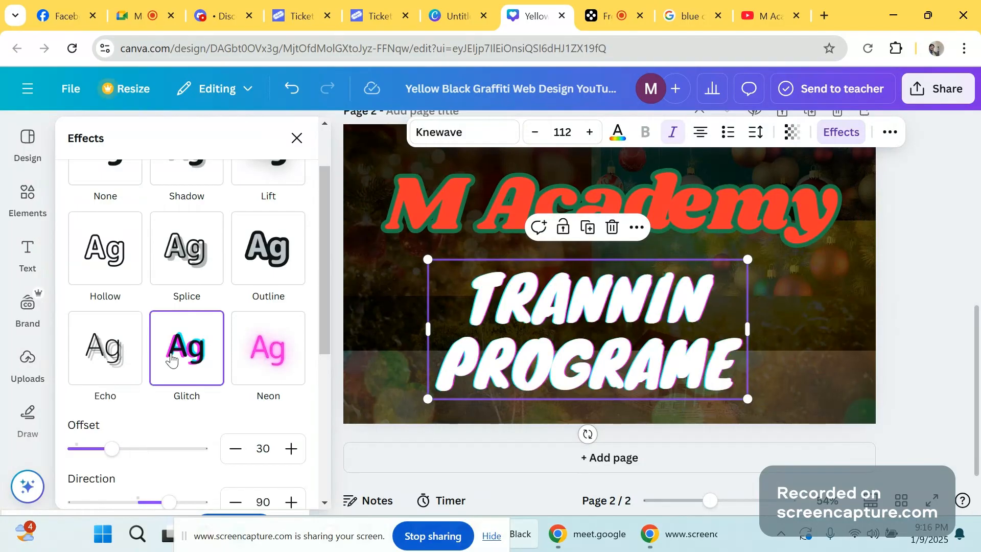
pyautogui.click(263, 359)
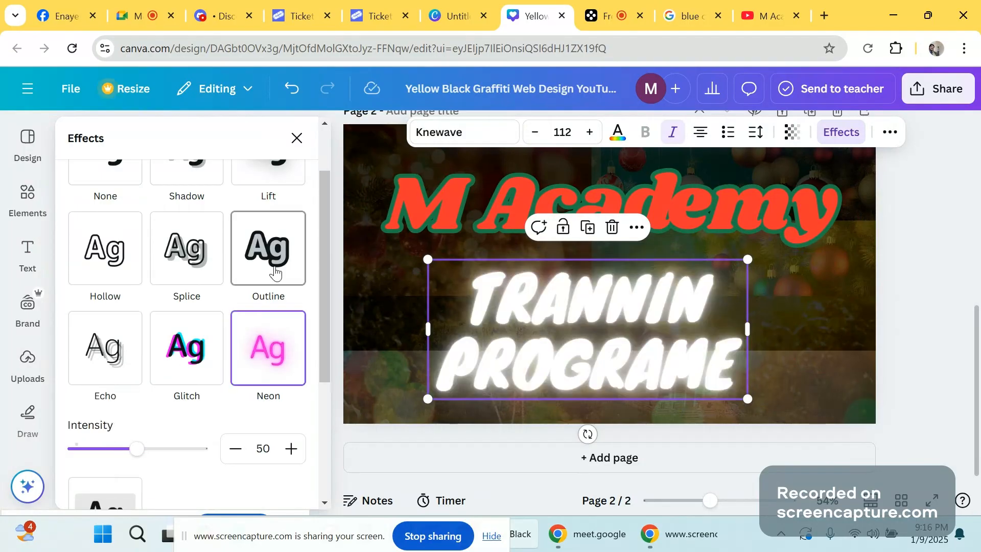
pyautogui.click(276, 272)
pyautogui.click(200, 264)
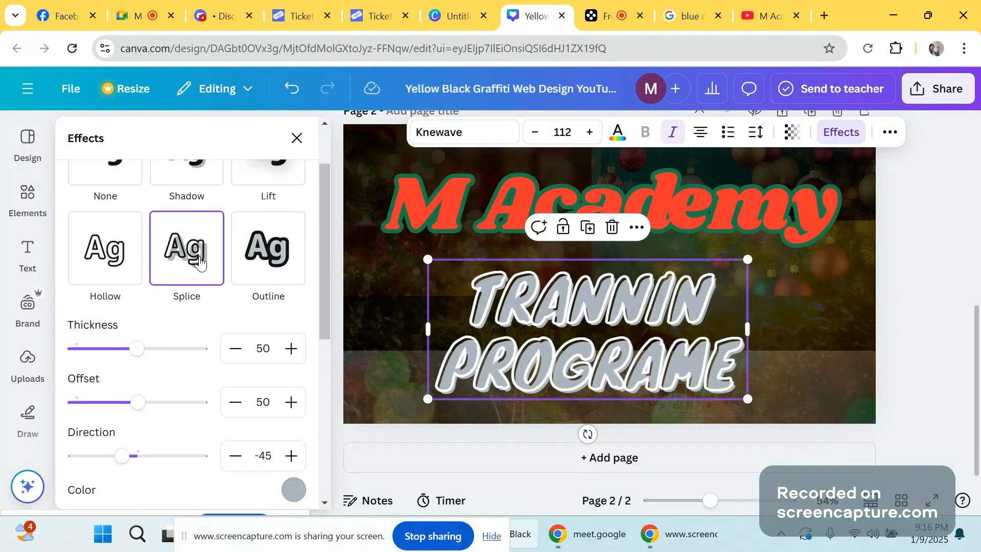
pyautogui.click(118, 258)
# - Try the Shadow and Echo effects on the "TRANNIN PROGRAME" text
pyautogui.scroll(2, 189, 315)
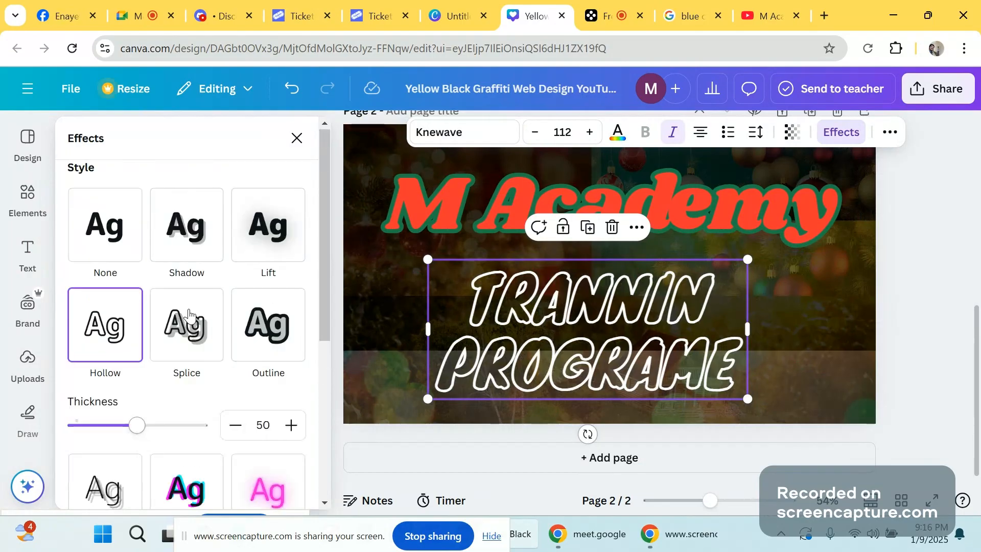
pyautogui.click(186, 225)
pyautogui.scroll(-8, 194, 337)
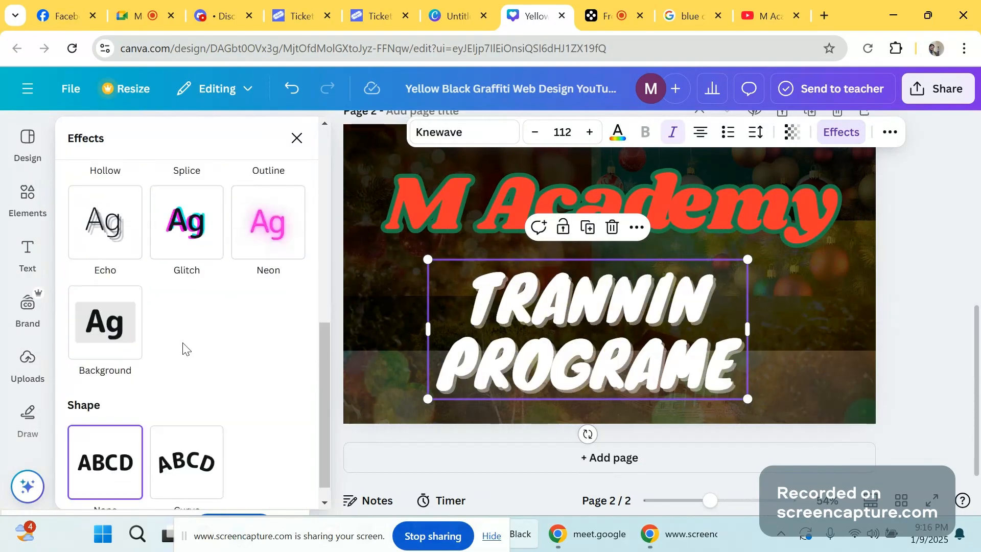
pyautogui.scroll(-1, 185, 349)
pyautogui.click(127, 291)
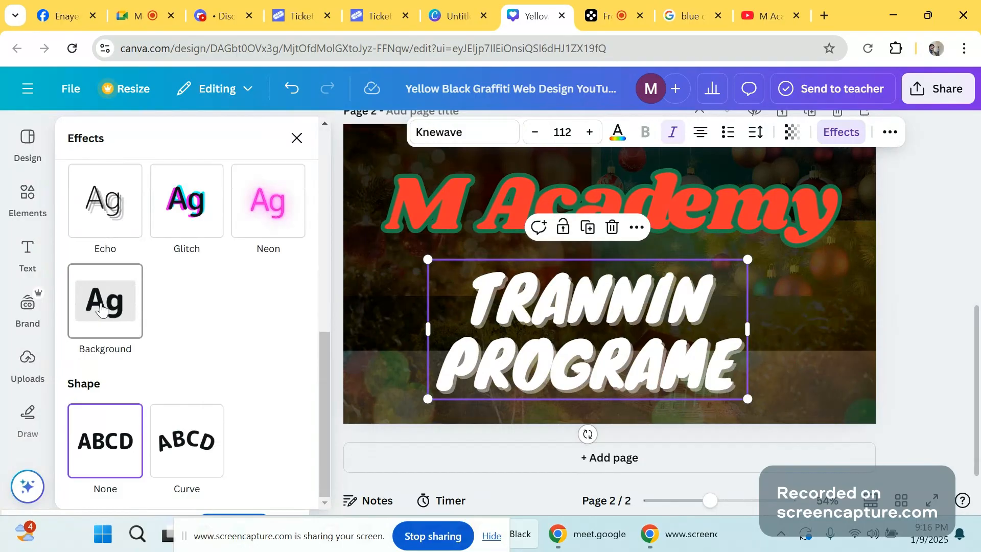
pyautogui.click(114, 228)
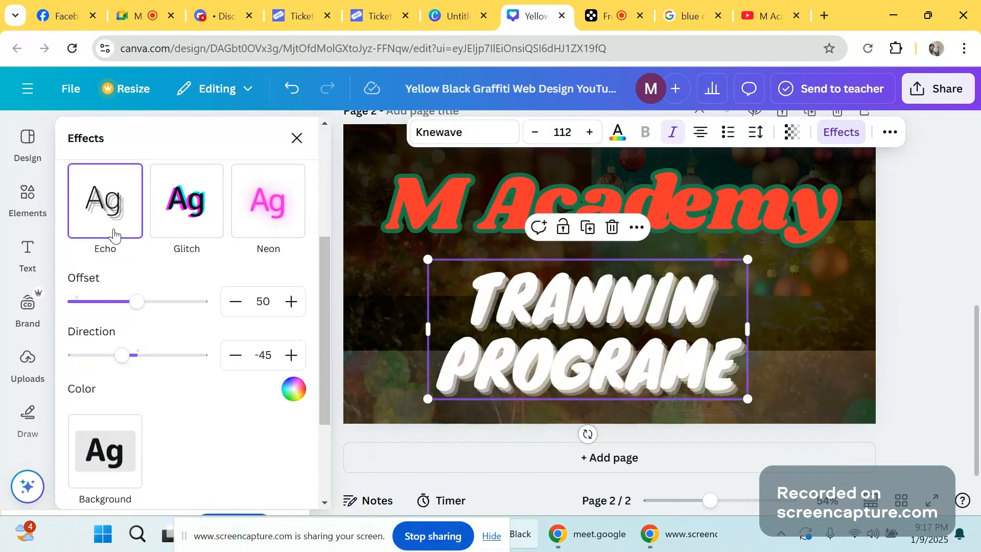
# - Apply the Glitch effect to the "TRANNIN PROGRAME" text with offset 100 and direction -180, and deselect the text
pyautogui.click(198, 227)
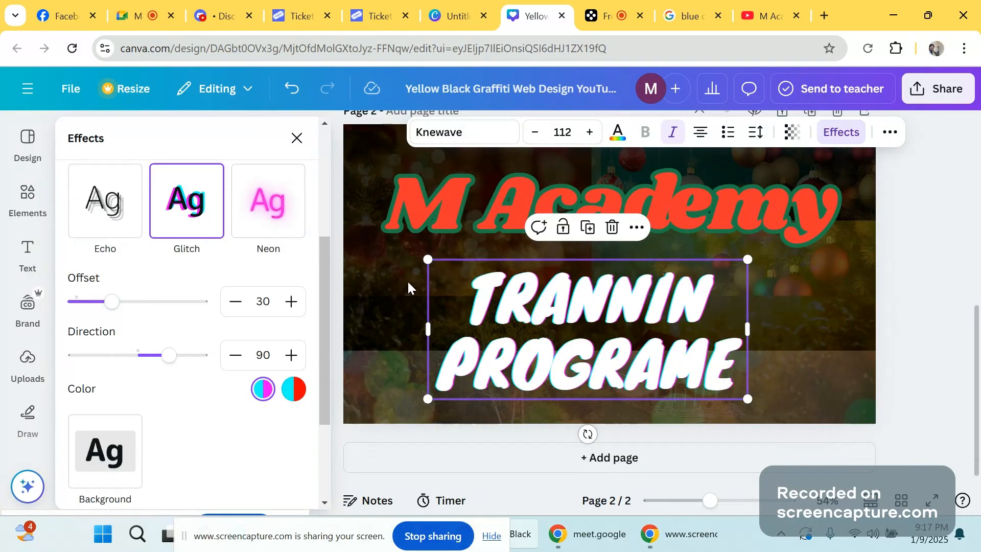
pyautogui.moveTo(112, 301); pyautogui.dragTo(70, 309)
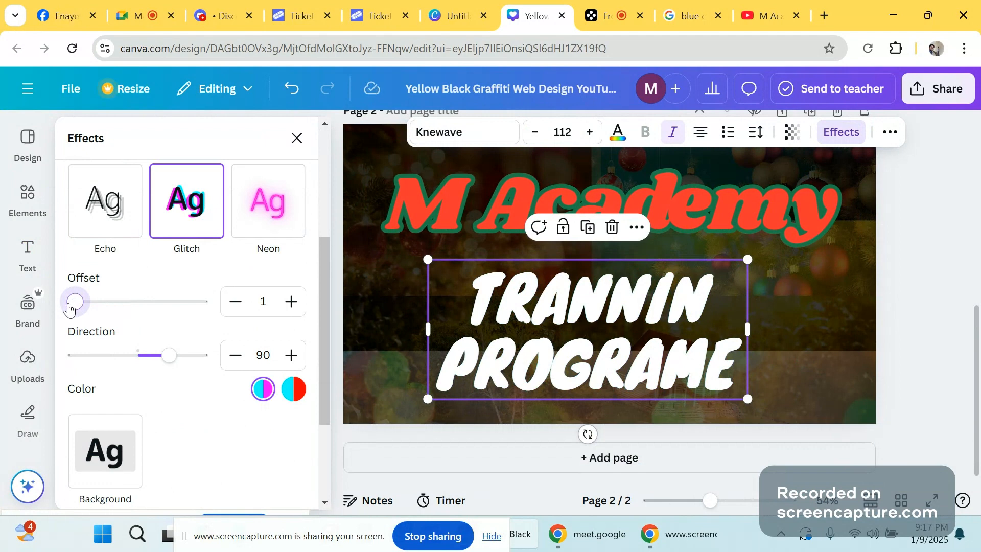
pyautogui.moveTo(70, 308); pyautogui.dragTo(219, 305)
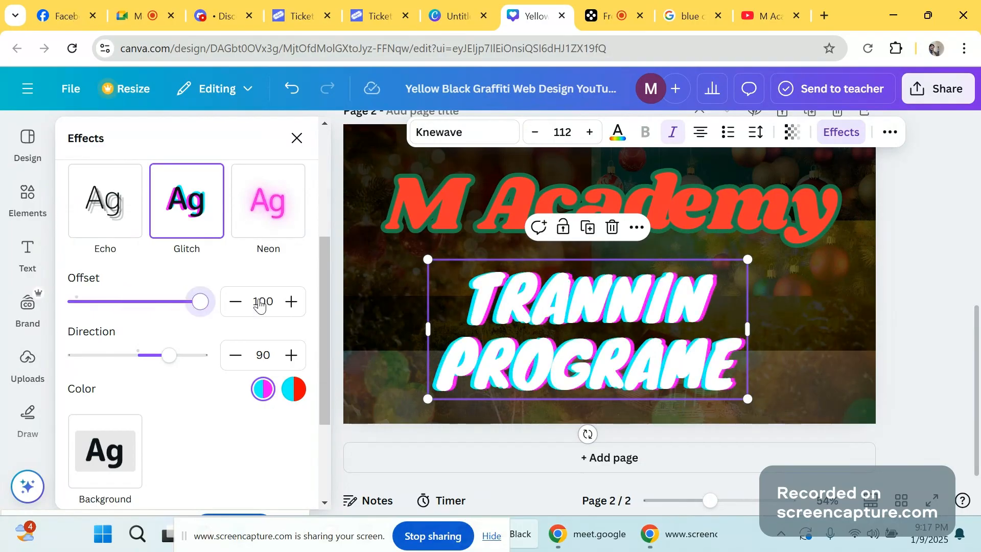
pyautogui.moveTo(177, 354); pyautogui.dragTo(67, 369)
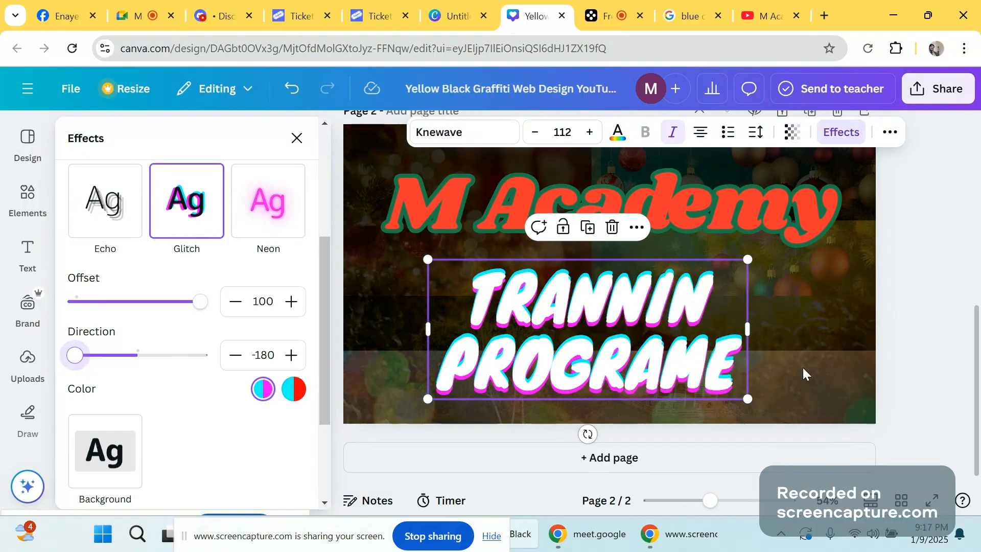
pyautogui.click(897, 286)
pyautogui.click(896, 281)
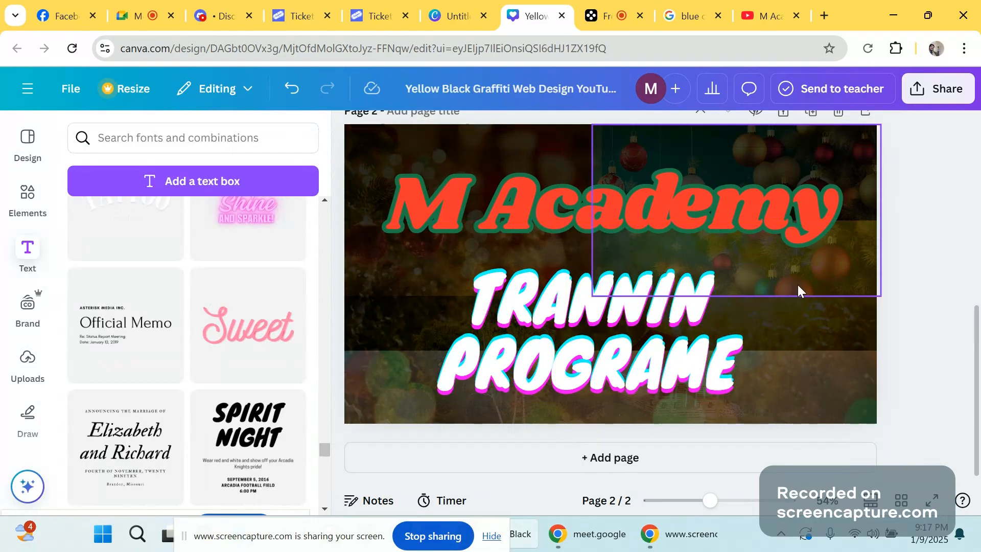
# - Download only page 2 of the design as a PNG at 1,280 × 720 px and save it to the Desktop
pyautogui.scroll(2, 798, 284)
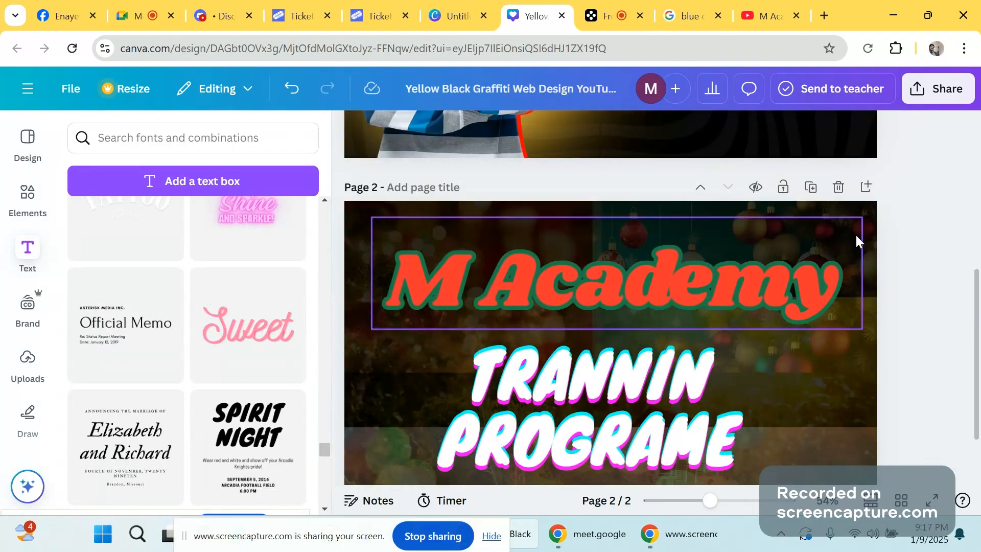
pyautogui.scroll(-2, 855, 234)
pyautogui.click(945, 93)
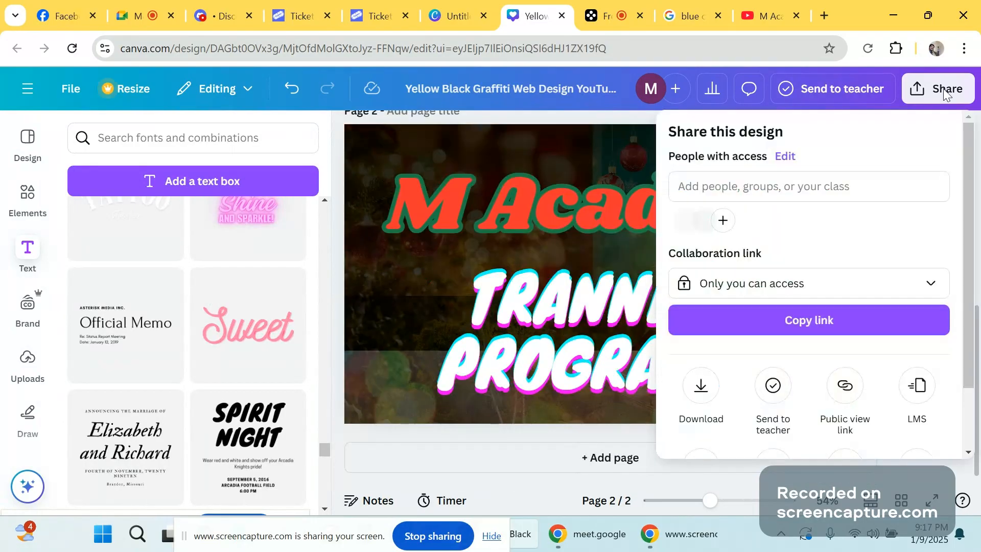
pyautogui.click(707, 392)
pyautogui.scroll(-1, 749, 342)
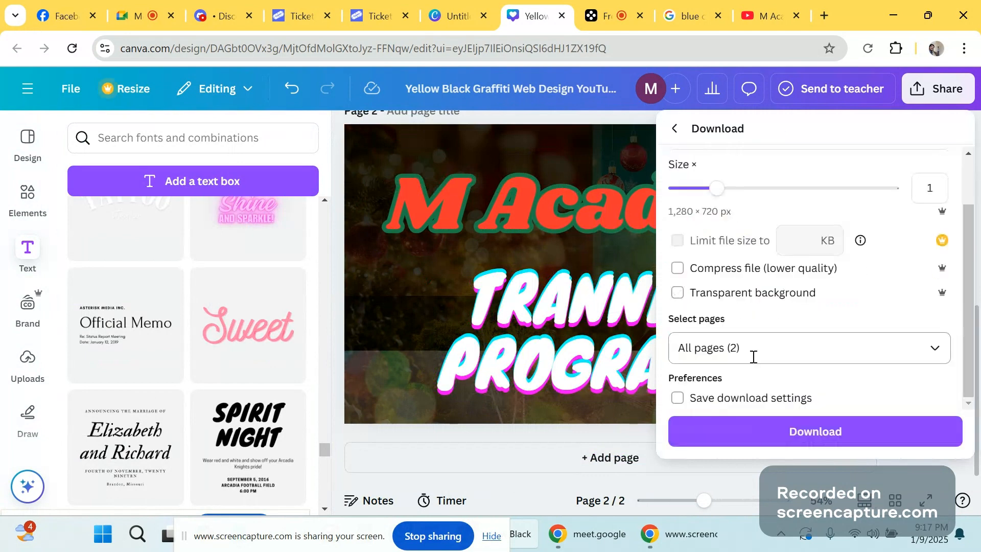
pyautogui.click(754, 352)
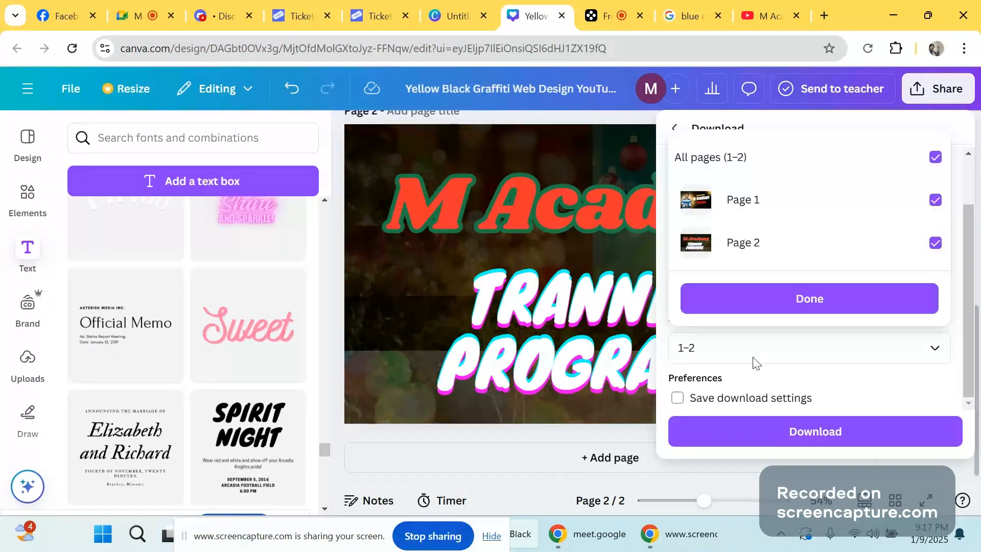
pyautogui.press('space')
pyautogui.click(724, 358)
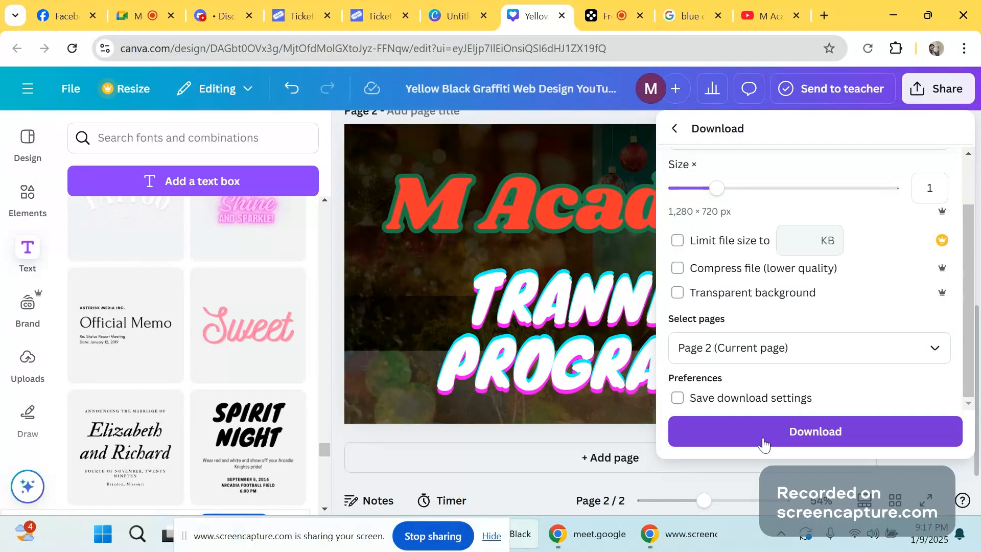
pyautogui.click(764, 444)
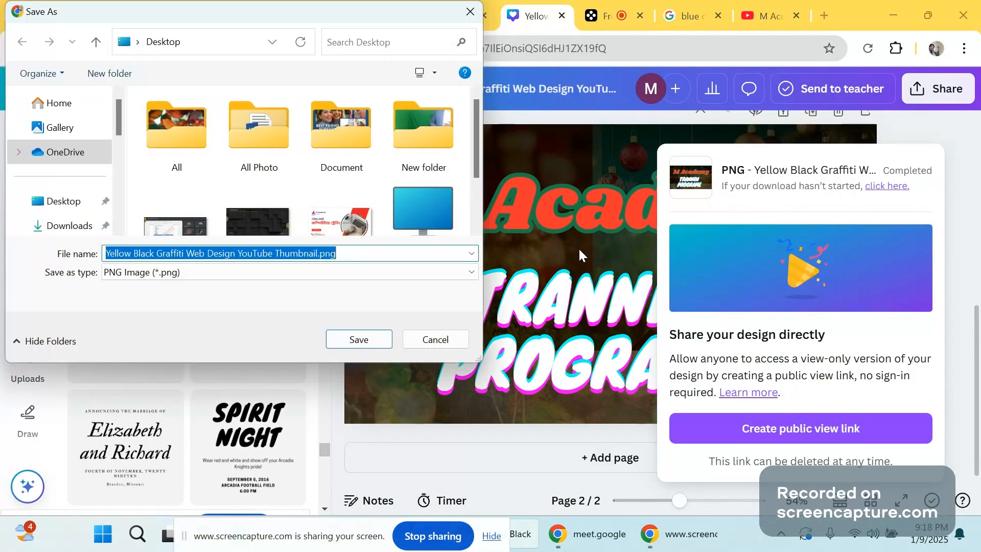
pyautogui.click(347, 341)
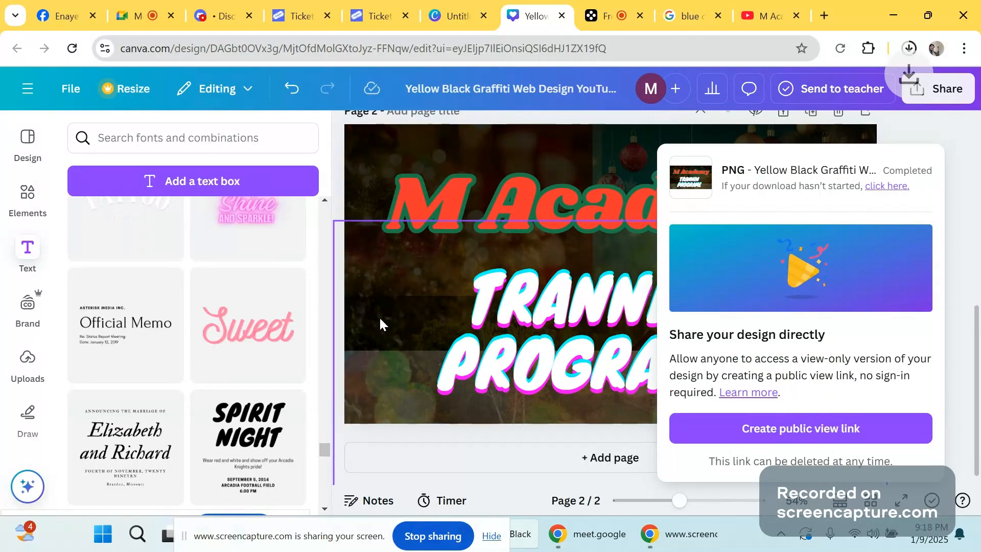
# - Open the downloaded thumbnail PNG, examine it enlarged in the image viewer, and close the viewer
pyautogui.click(906, 49)
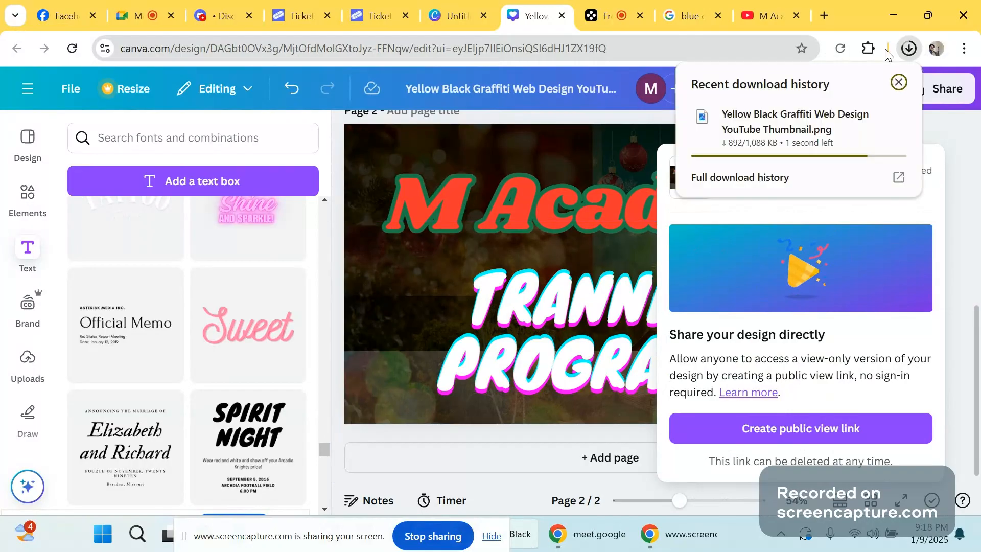
pyautogui.click(867, 119)
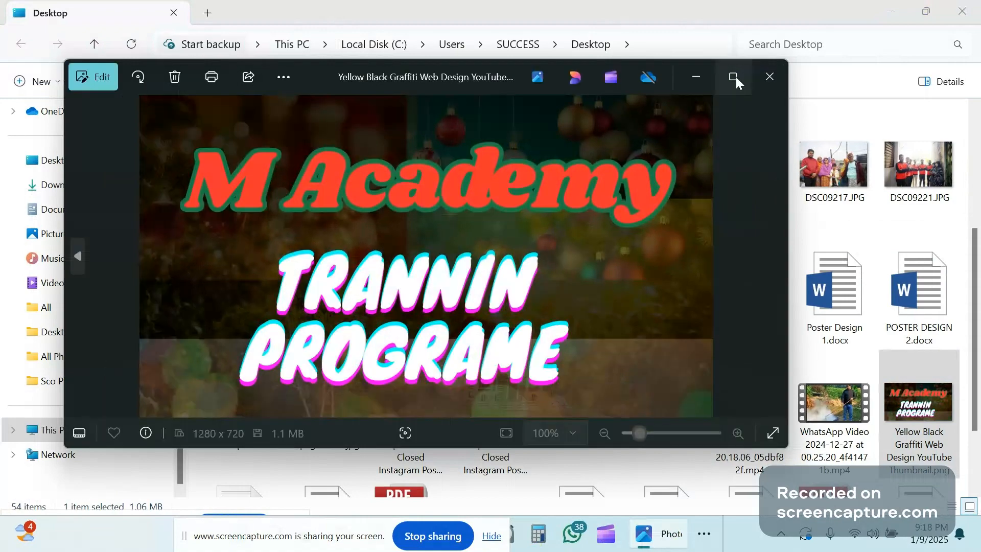
pyautogui.click(733, 77)
pyautogui.scroll(3, 551, 239)
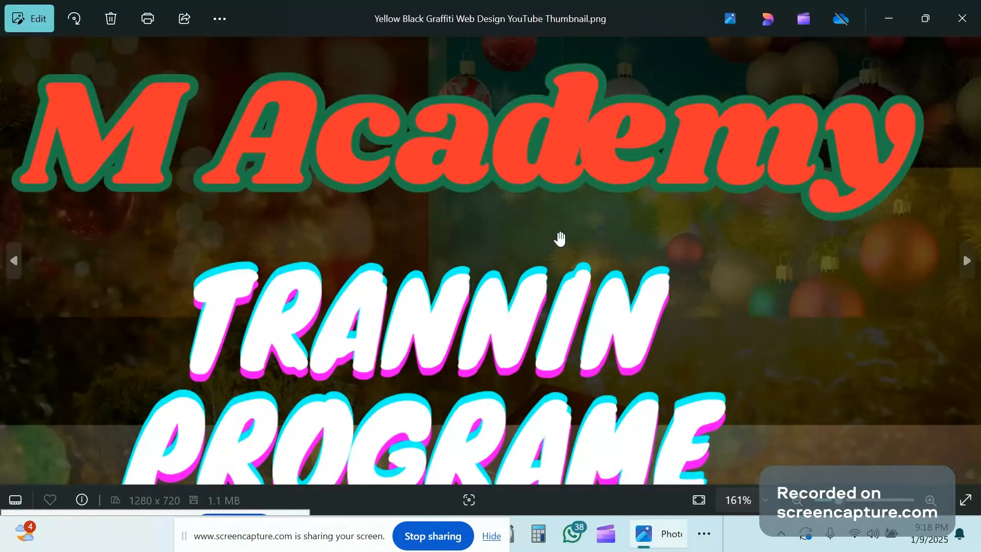
pyautogui.moveTo(560, 238); pyautogui.dragTo(608, 161)
pyautogui.scroll(-3, 608, 161)
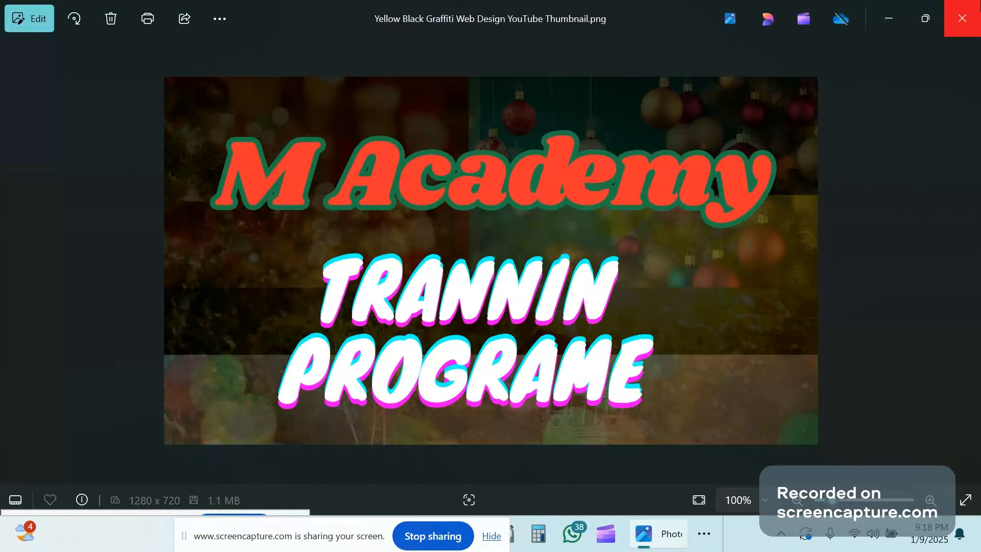
pyautogui.click(962, 18)
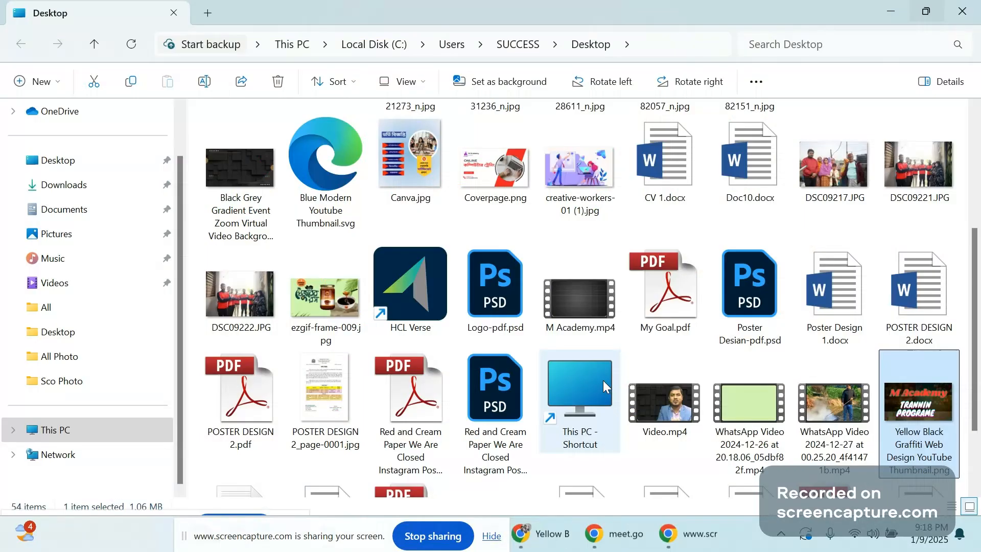
# - Switch back to Canva in the browser and leave the thumbnail design for the home page
pyautogui.click(685, 546)
pyautogui.click(621, 537)
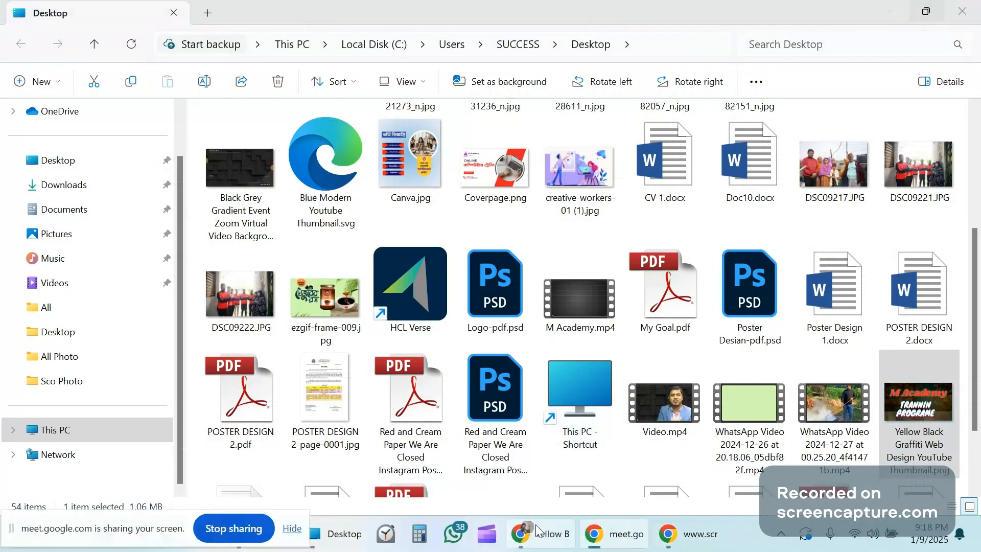
pyautogui.click(538, 533)
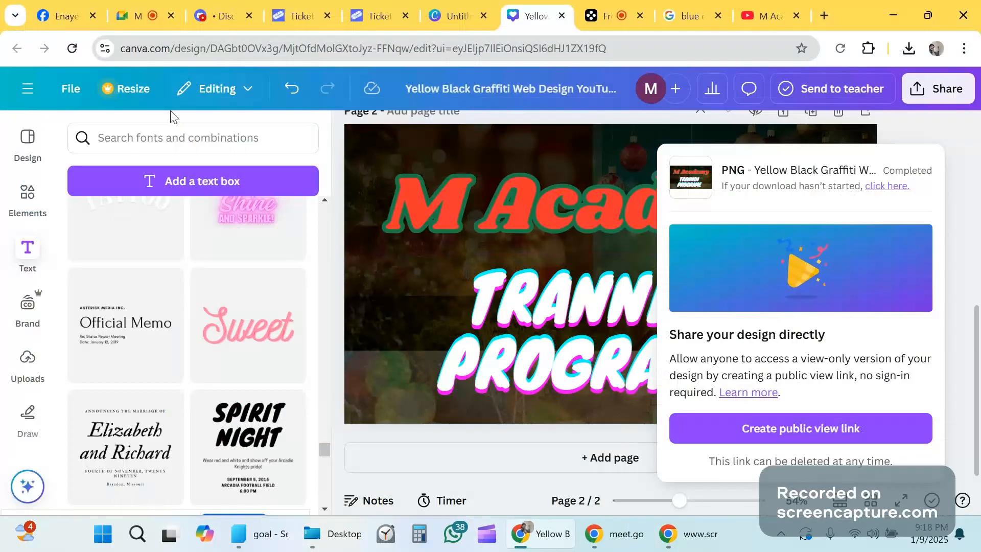
pyautogui.click(71, 88)
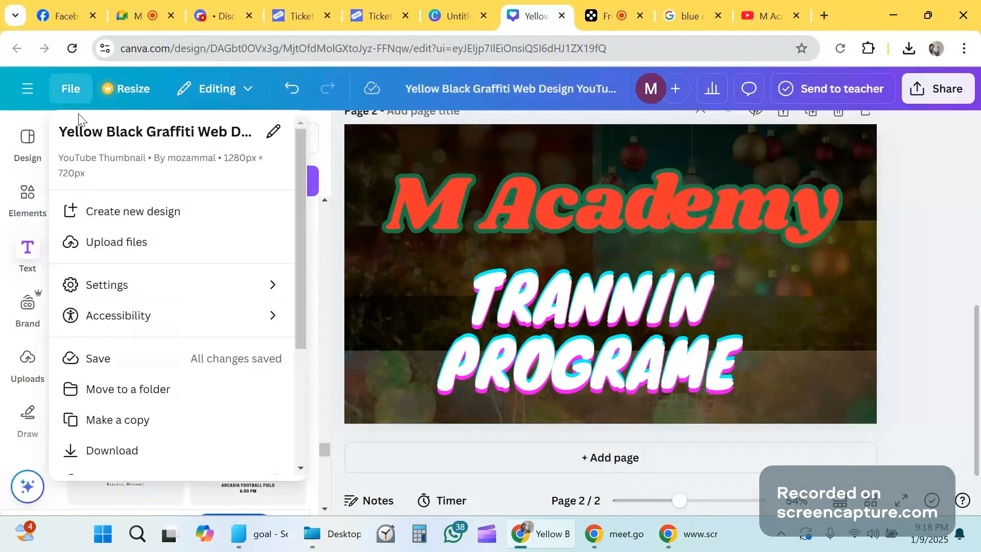
pyautogui.click(27, 96)
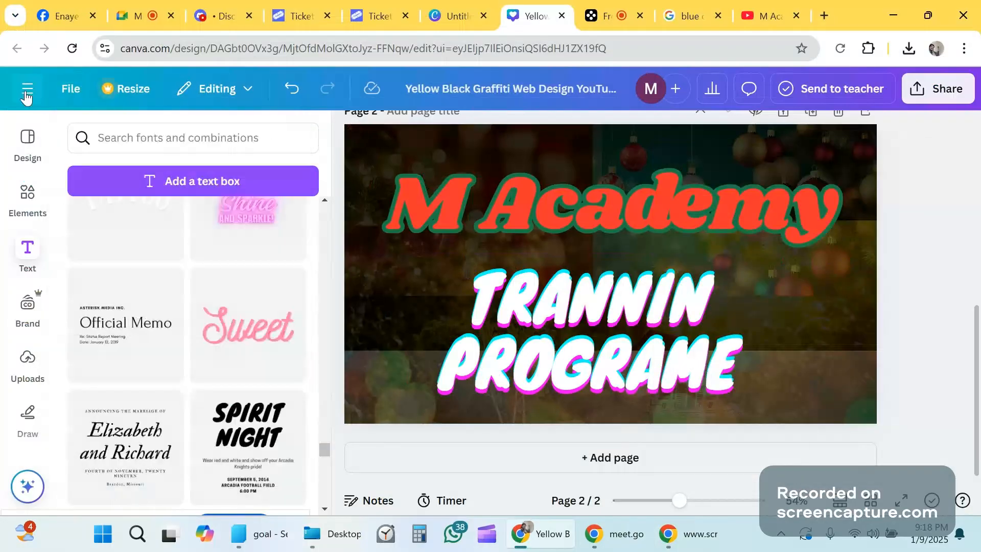
pyautogui.click(27, 96)
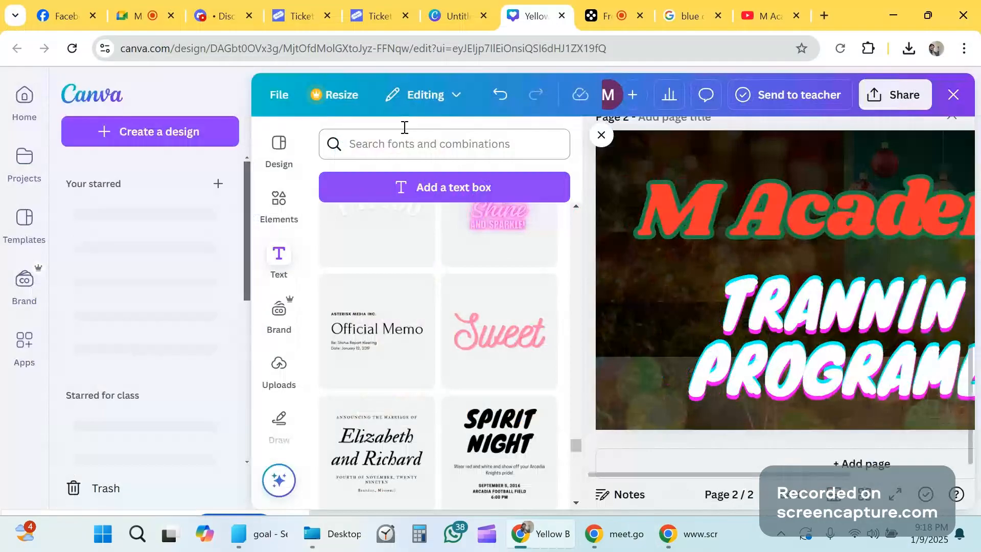
pyautogui.click(106, 97)
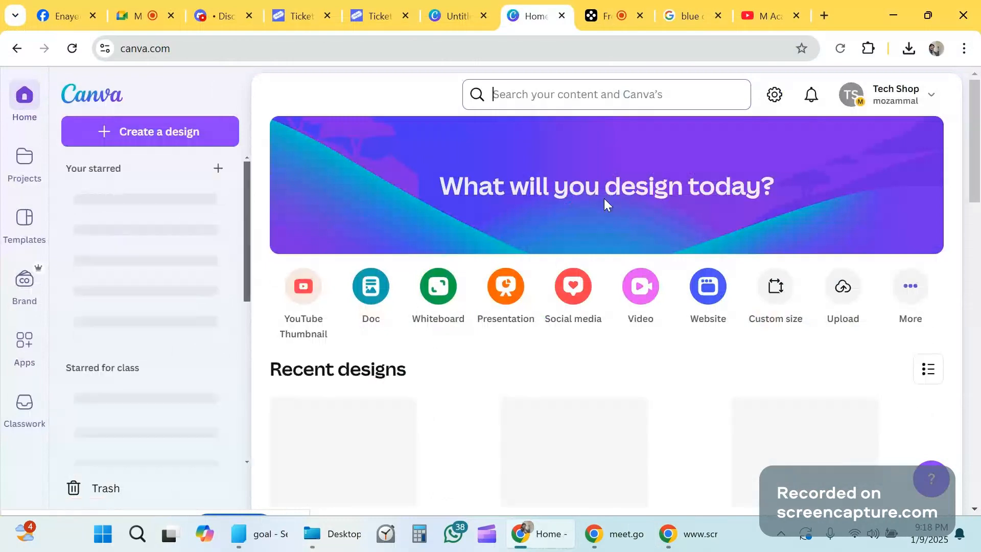
# - Look through the recent designs on the home page for earlier thumbnails, presentations, logos and posters
pyautogui.scroll(-4, 604, 202)
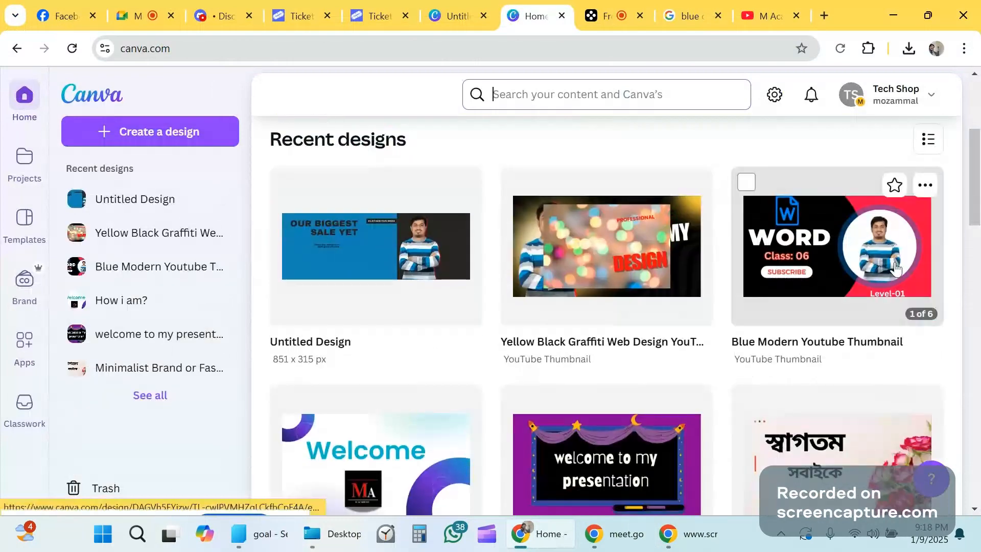
pyautogui.scroll(-3, 895, 267)
pyautogui.scroll(-2, 859, 290)
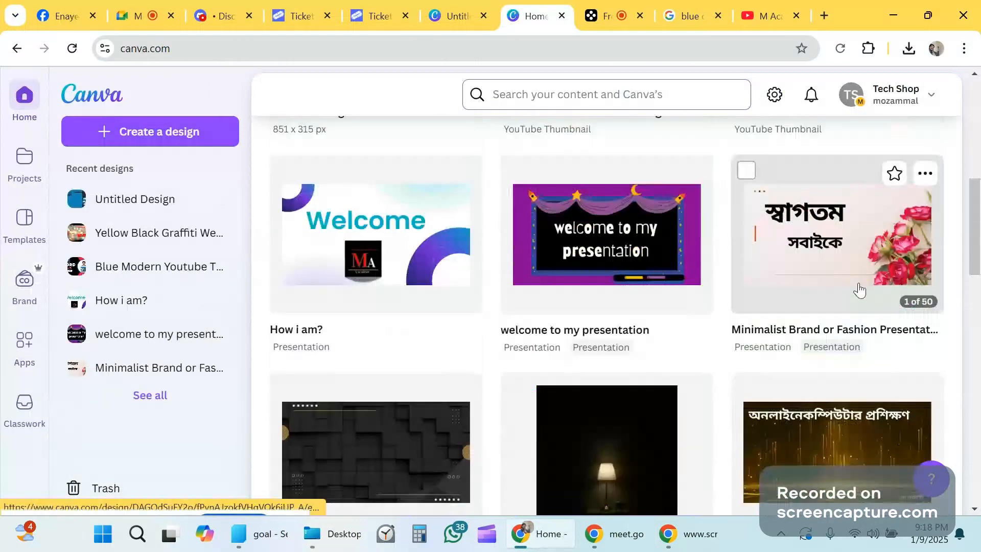
pyautogui.scroll(-7, 859, 290)
pyautogui.scroll(-7, 859, 289)
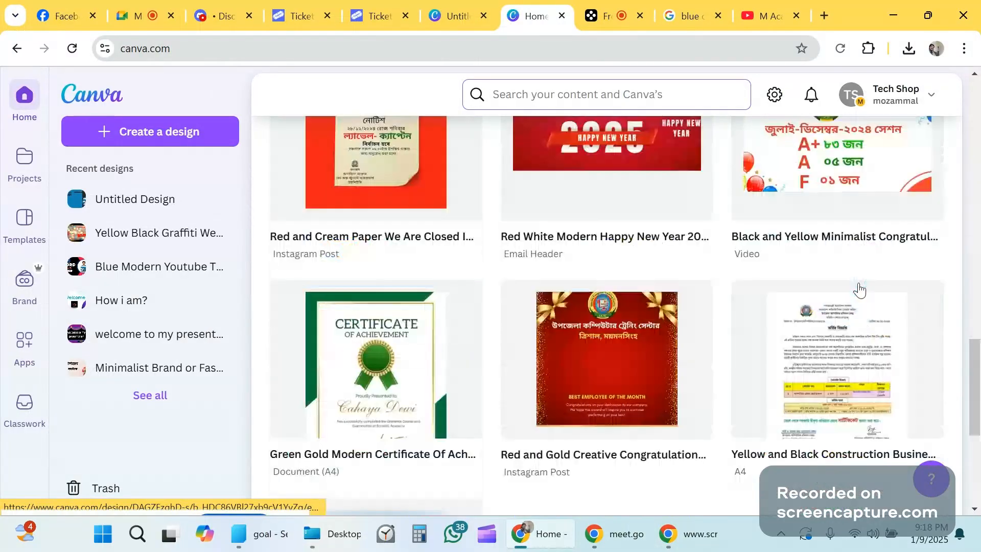
pyautogui.scroll(-5, 859, 289)
pyautogui.scroll(-4, 861, 290)
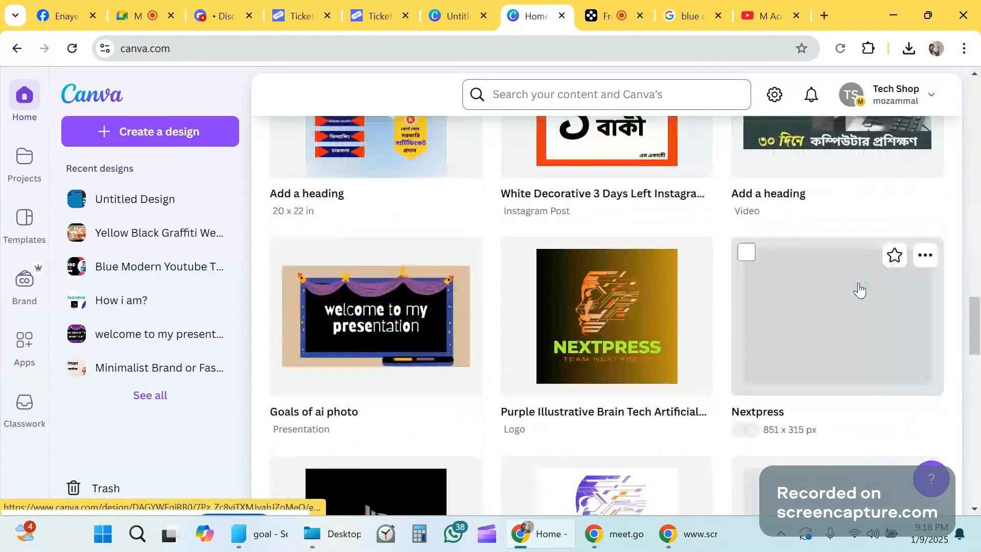
pyautogui.scroll(-4, 859, 290)
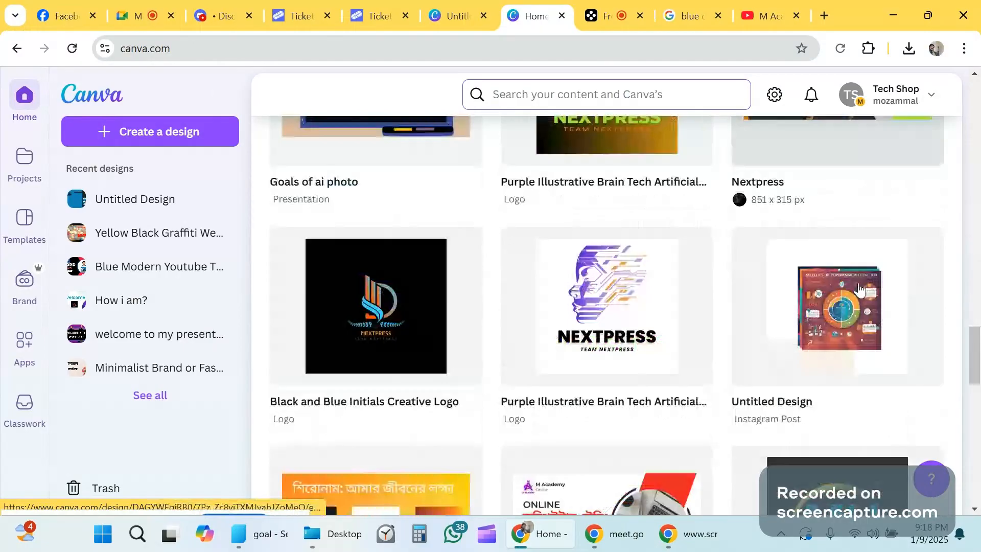
pyautogui.moveTo(860, 289)
pyautogui.scroll(5, 859, 290)
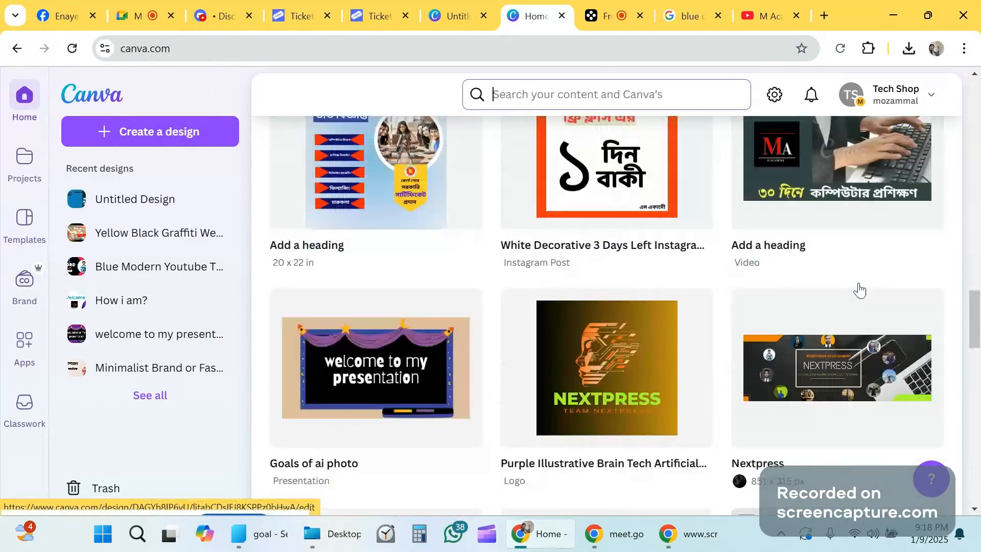
pyautogui.scroll(5, 859, 290)
pyautogui.scroll(1, 774, 288)
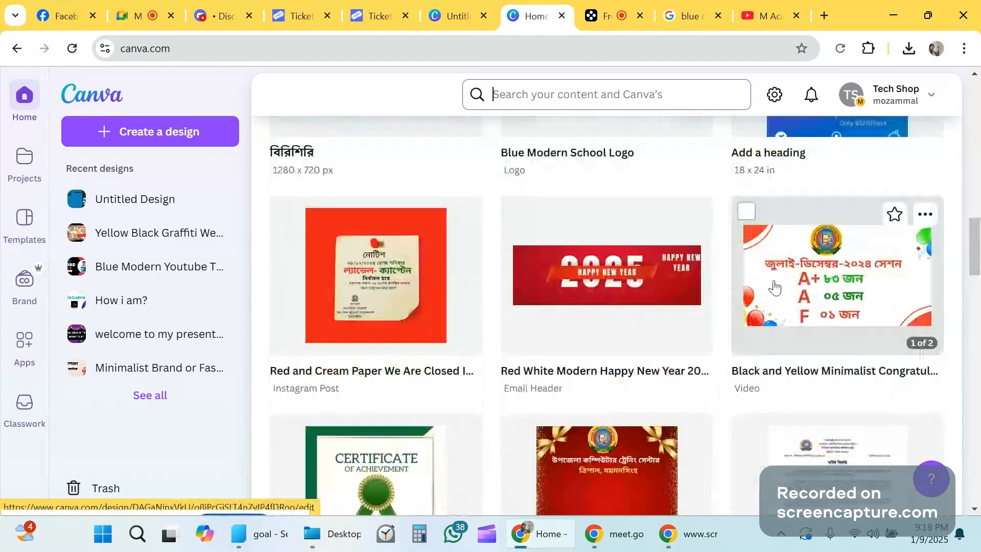
pyautogui.scroll(4, 774, 288)
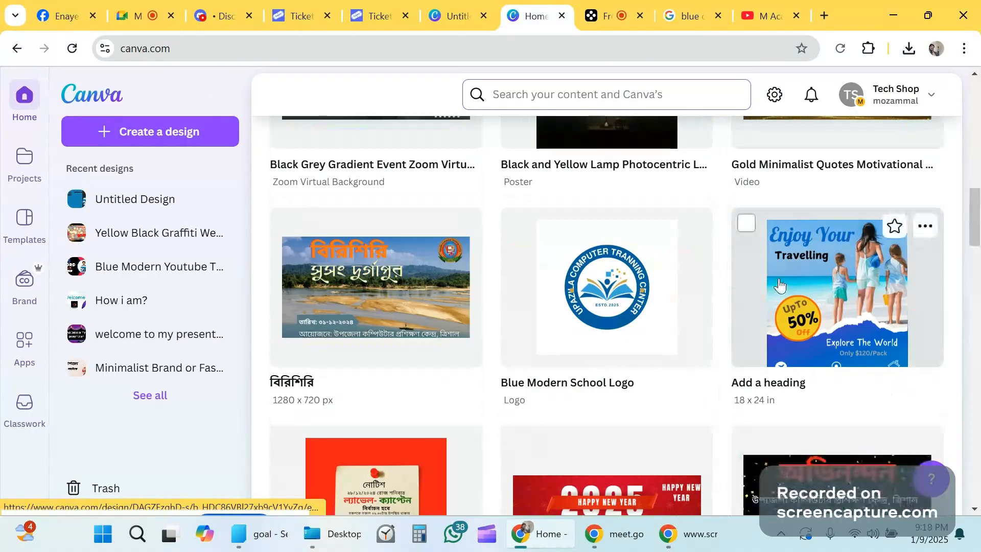
pyautogui.scroll(5, 779, 285)
pyautogui.scroll(3, 780, 285)
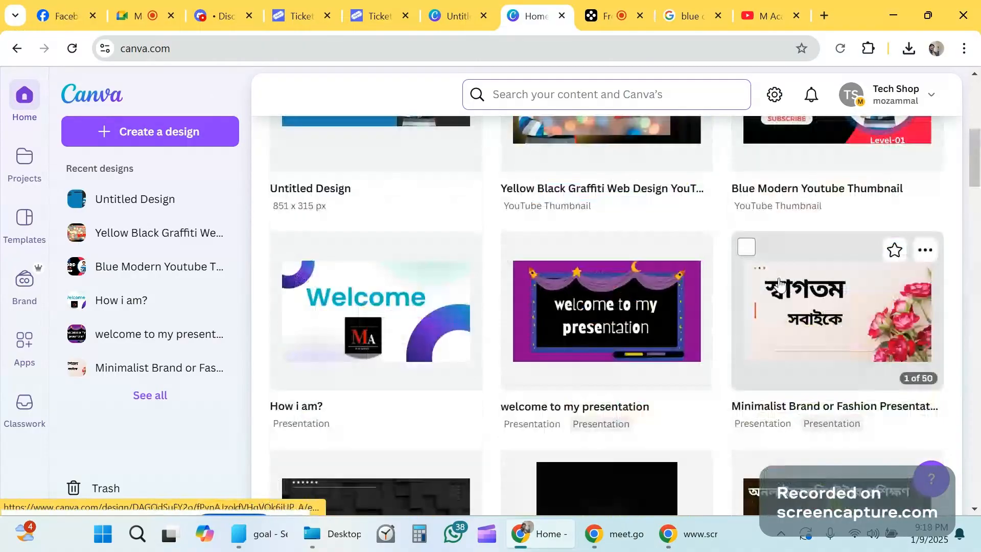
pyautogui.scroll(4, 779, 285)
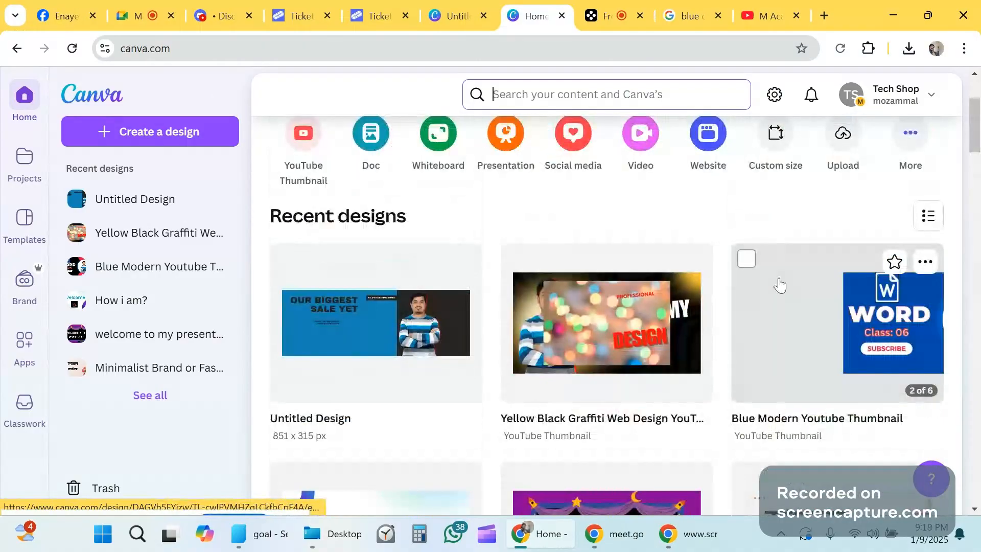
# - Open the "Blue Modern Youtube Thumbnail" design and select the Word icon, class text, Subscribe label and portrait on page 1 in turn
pyautogui.click(779, 321)
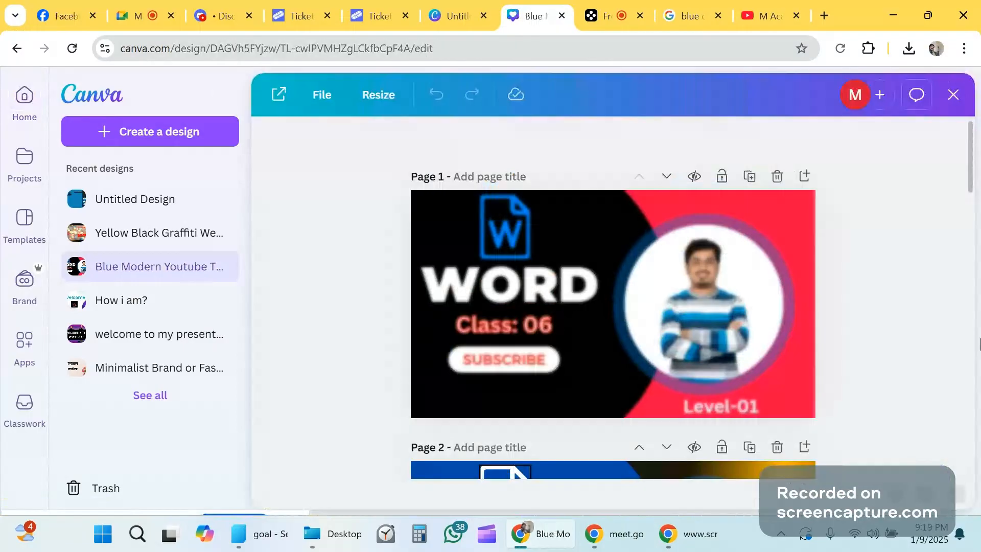
pyautogui.moveTo(510, 231); pyautogui.dragTo(407, 219)
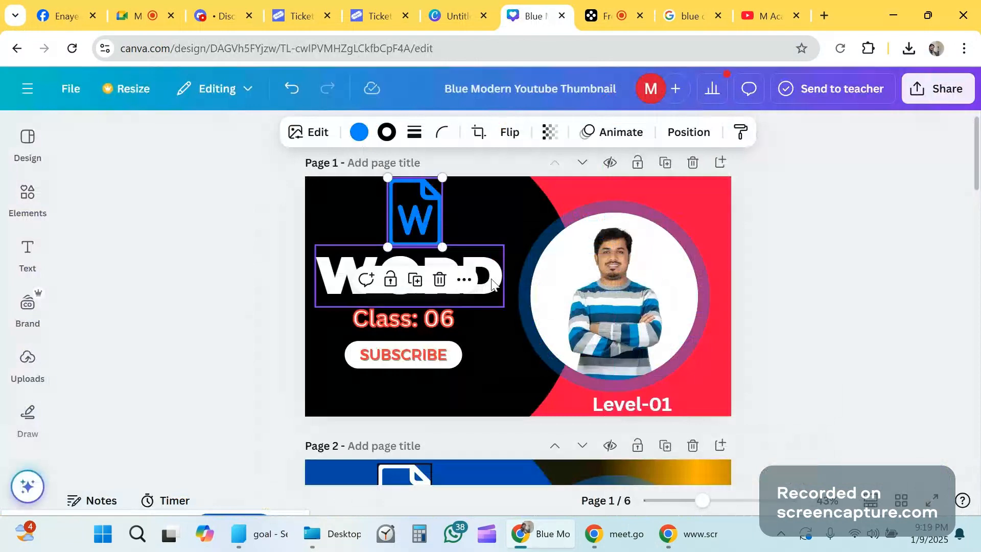
pyautogui.click(441, 321)
pyautogui.click(437, 354)
pyautogui.moveTo(656, 290); pyautogui.dragTo(617, 284)
# - Reposition the background photo on page 3 and stretch it to fill the full page width
pyautogui.scroll(-4, 546, 322)
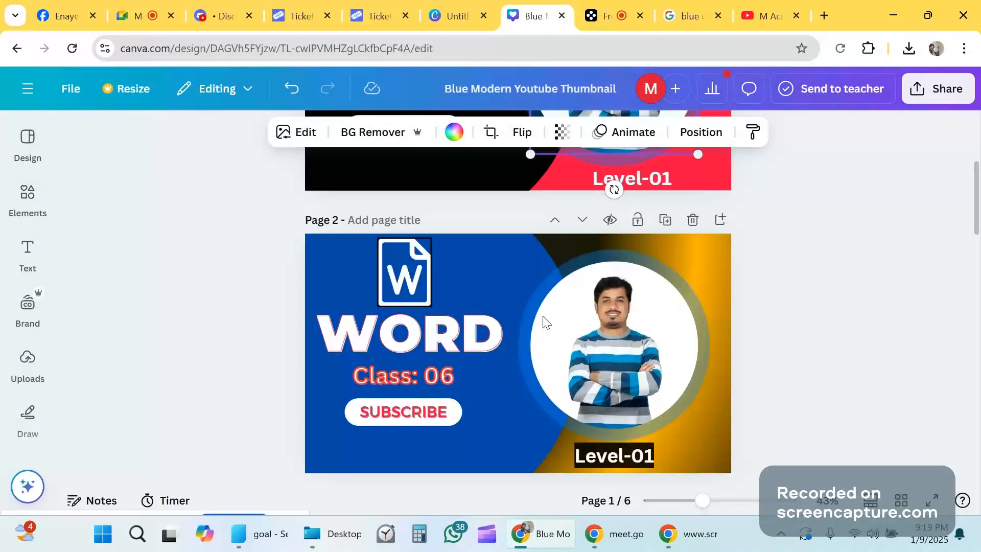
pyautogui.scroll(-1, 546, 322)
pyautogui.scroll(-2, 552, 324)
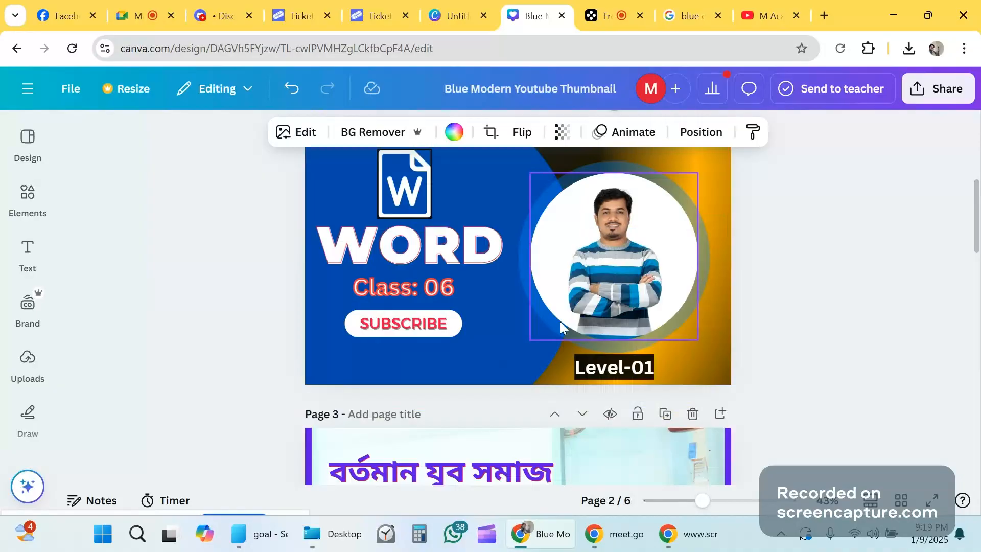
pyautogui.scroll(-4, 560, 321)
pyautogui.click(654, 281)
pyautogui.moveTo(655, 271); pyautogui.dragTo(675, 275)
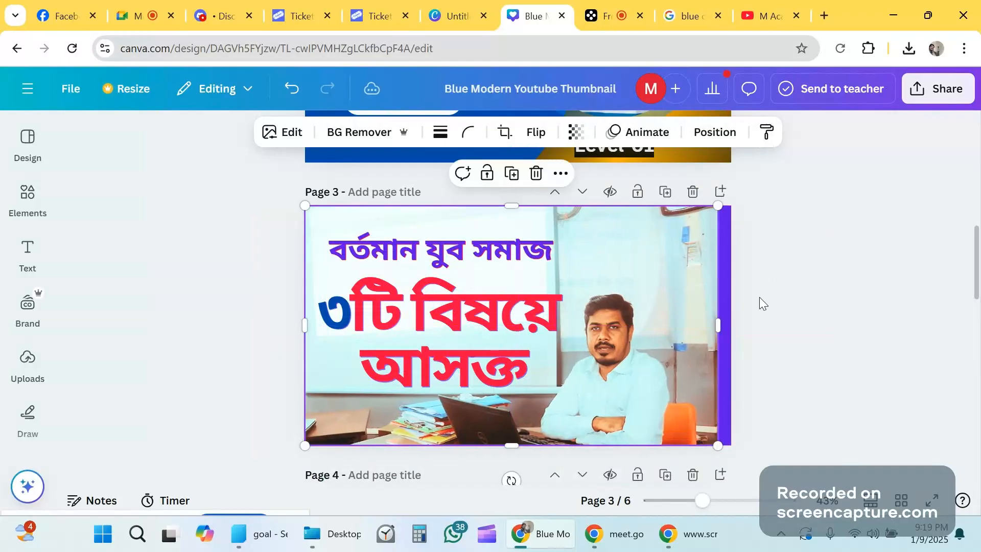
pyautogui.moveTo(720, 327); pyautogui.dragTo(771, 324)
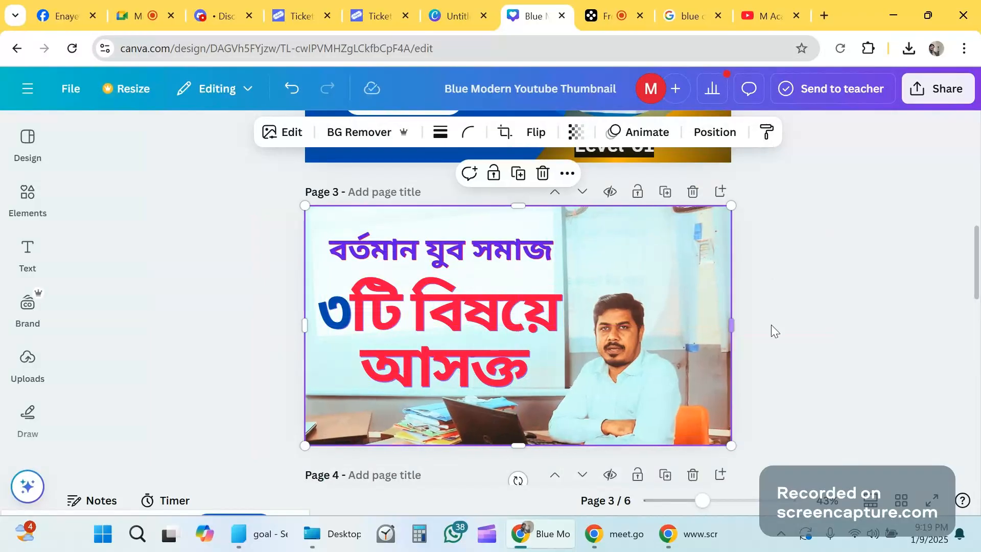
# - Reposition the table lamp photo and the oil lamp photo on page 4's black background
pyautogui.scroll(-5, 699, 315)
pyautogui.scroll(-3, 699, 315)
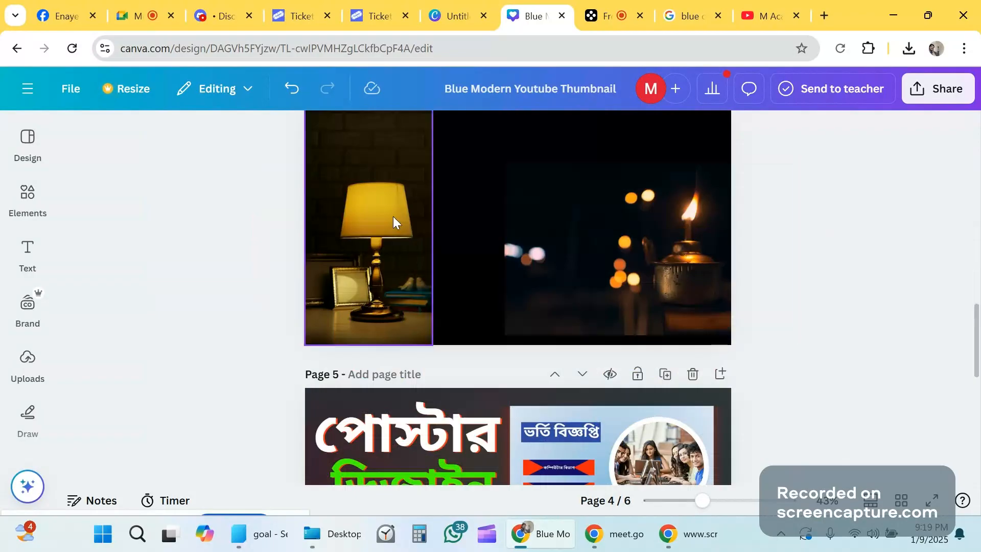
pyautogui.scroll(2, 394, 216)
pyautogui.click(420, 261)
pyautogui.moveTo(625, 286); pyautogui.dragTo(600, 280)
pyautogui.moveTo(392, 272)
pyautogui.mouseDown()
pyautogui.moveTo(464, 248)
pyautogui.moveTo(390, 253)
pyautogui.moveTo(404, 259)
pyautogui.mouseUp()
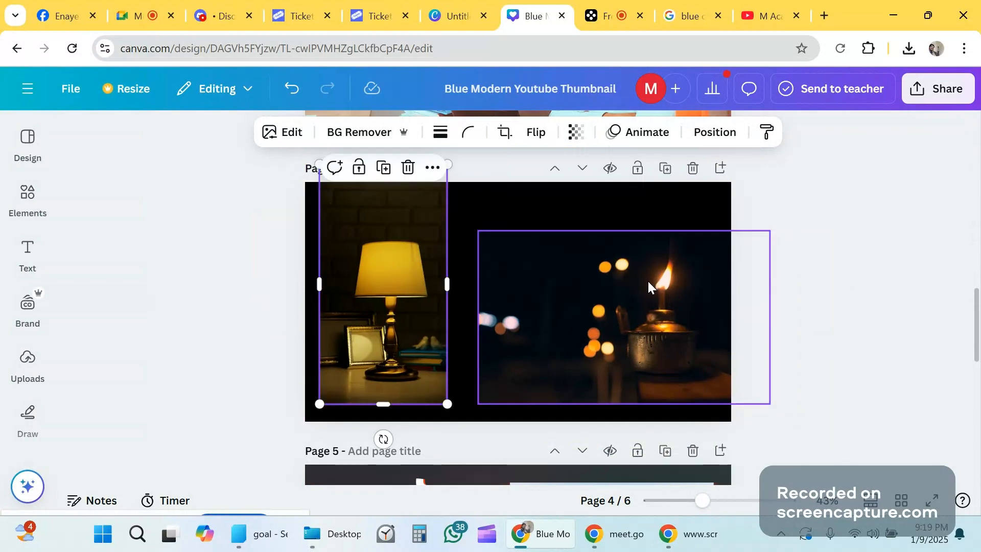
pyautogui.moveTo(648, 281); pyautogui.dragTo(654, 281)
pyautogui.scroll(-5, 654, 281)
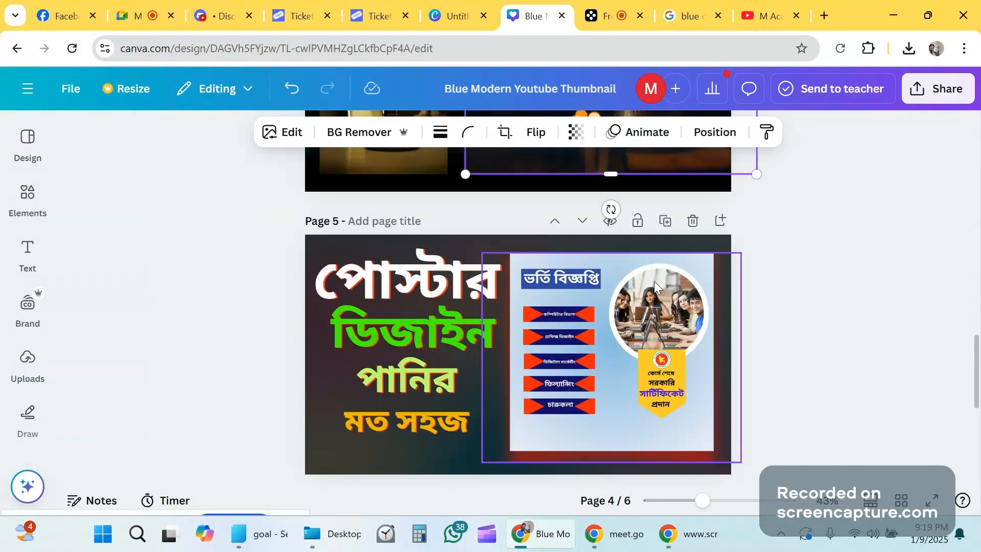
pyautogui.scroll(6, 654, 281)
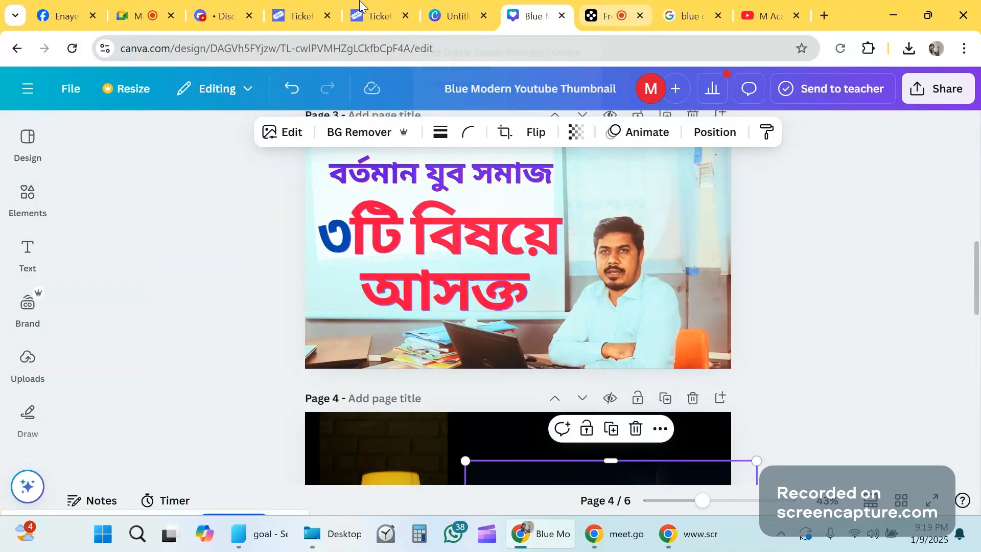
# - Check the Google Meet call, then return to the "Blue Modern Youtube Thumbnail" design
pyautogui.click(138, 15)
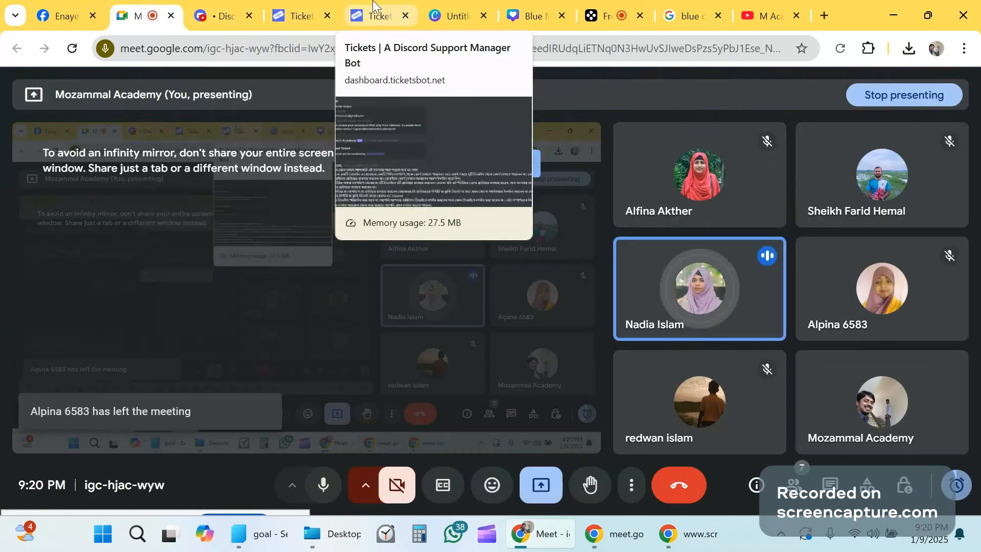
pyautogui.click(452, 10)
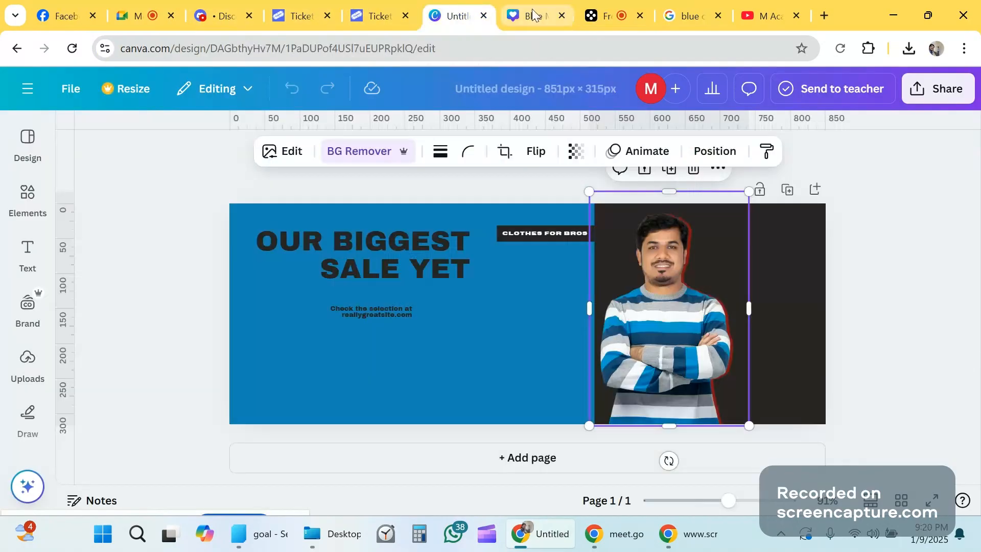
pyautogui.click(533, 14)
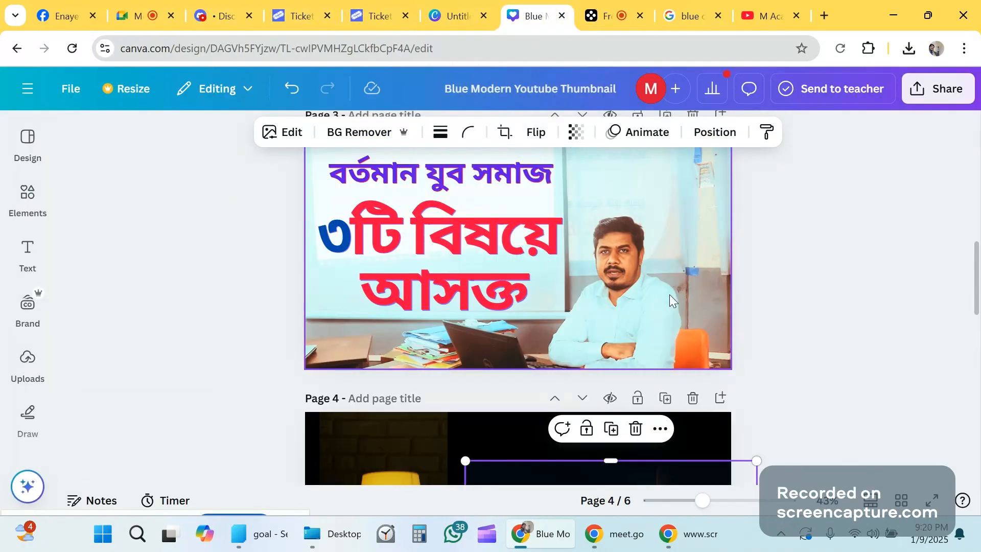
# - Reposition the large red two-line Bengali heading on page 3
pyautogui.click(612, 263)
pyautogui.scroll(-3, 612, 263)
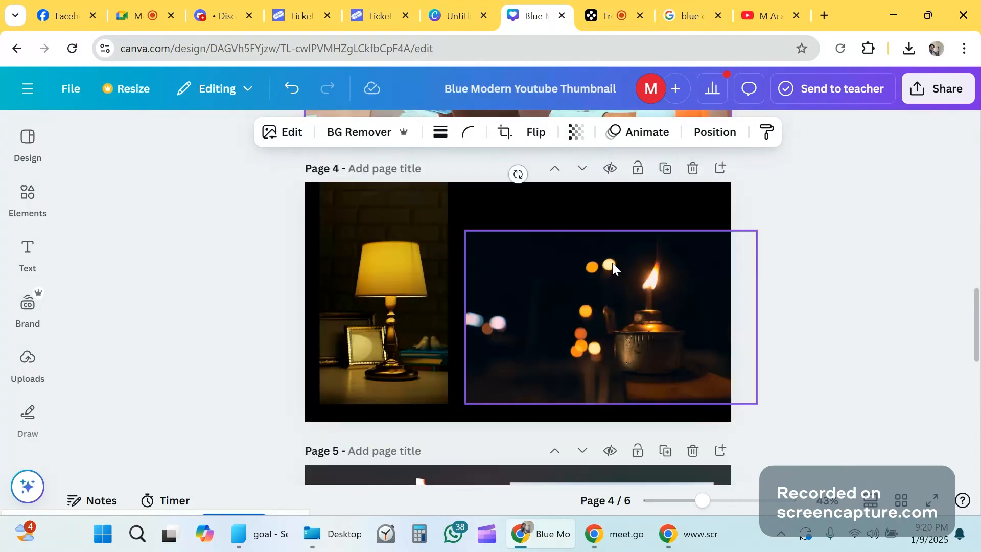
pyautogui.scroll(4, 465, 298)
pyautogui.click(465, 298)
pyautogui.scroll(-2, 500, 294)
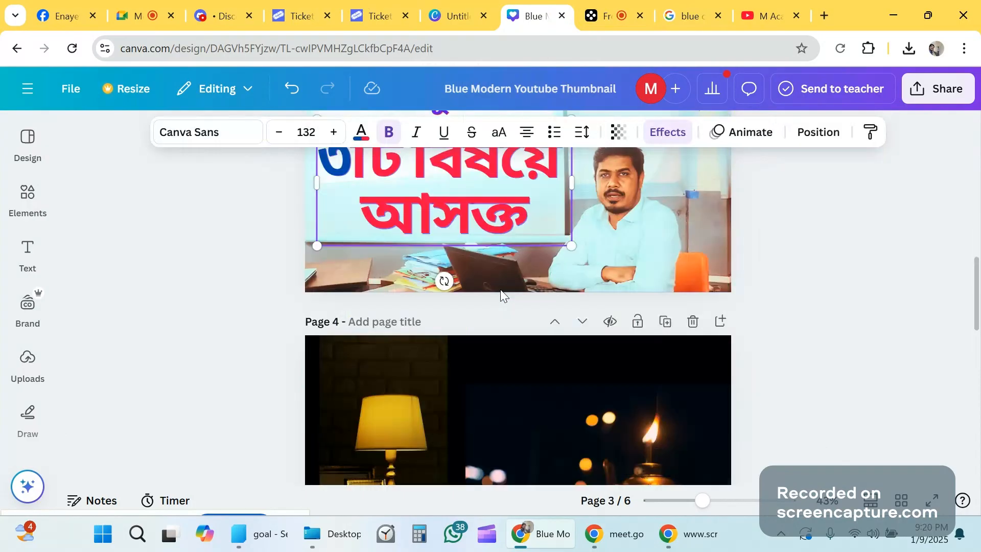
pyautogui.scroll(2, 466, 309)
pyautogui.moveTo(466, 308); pyautogui.dragTo(446, 295)
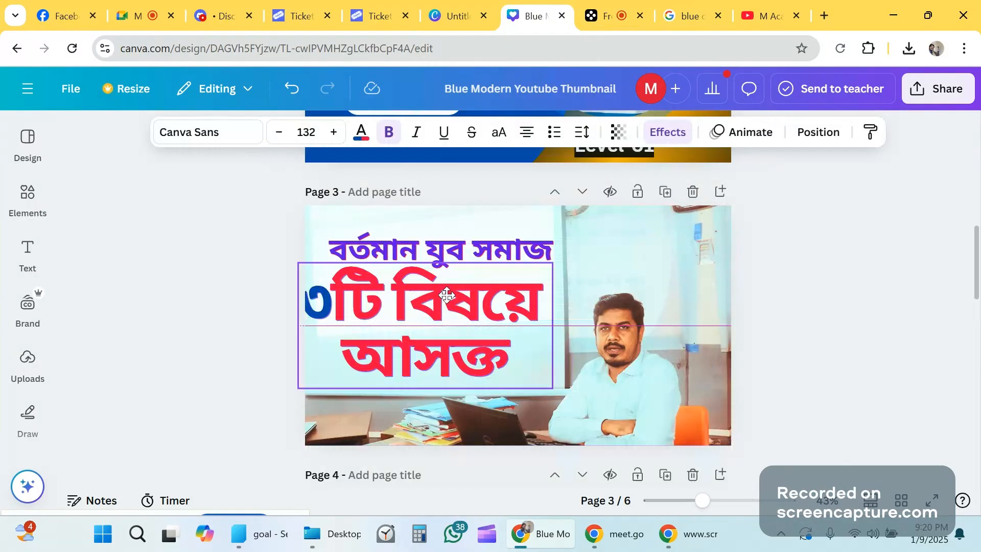
# - Add a blank page after the cardio workout thumbnail at the end of the design
pyautogui.scroll(-7, 581, 354)
pyautogui.scroll(-8, 582, 353)
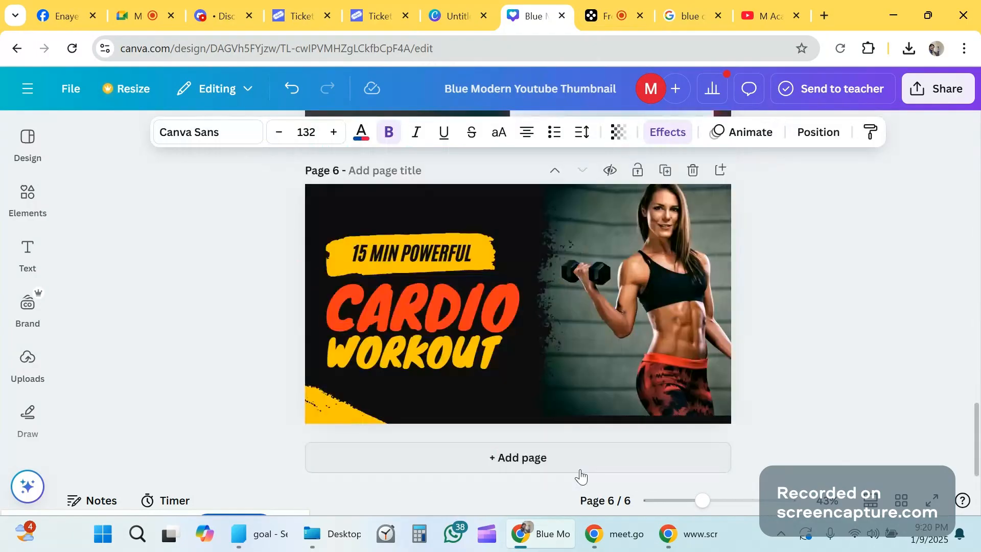
pyautogui.click(577, 467)
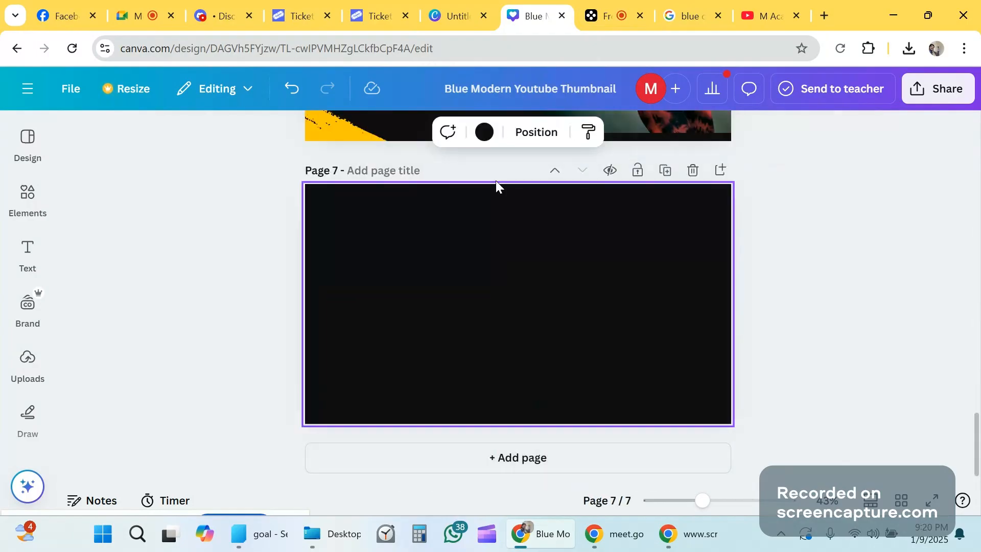
# - Find the uploaded photo of the man beside the projector screen and insert it on page 7
pyautogui.click(28, 197)
pyautogui.click(28, 360)
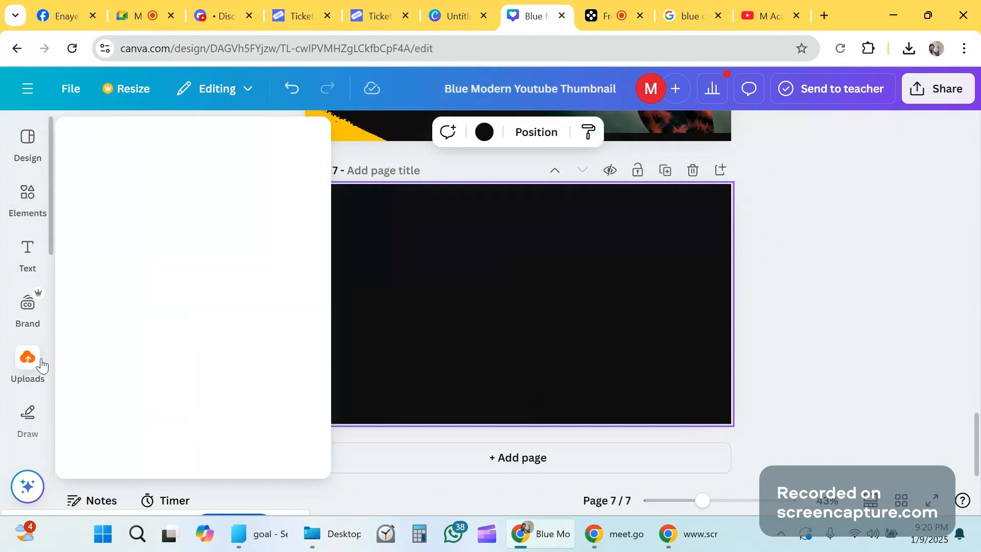
pyautogui.scroll(-4, 215, 307)
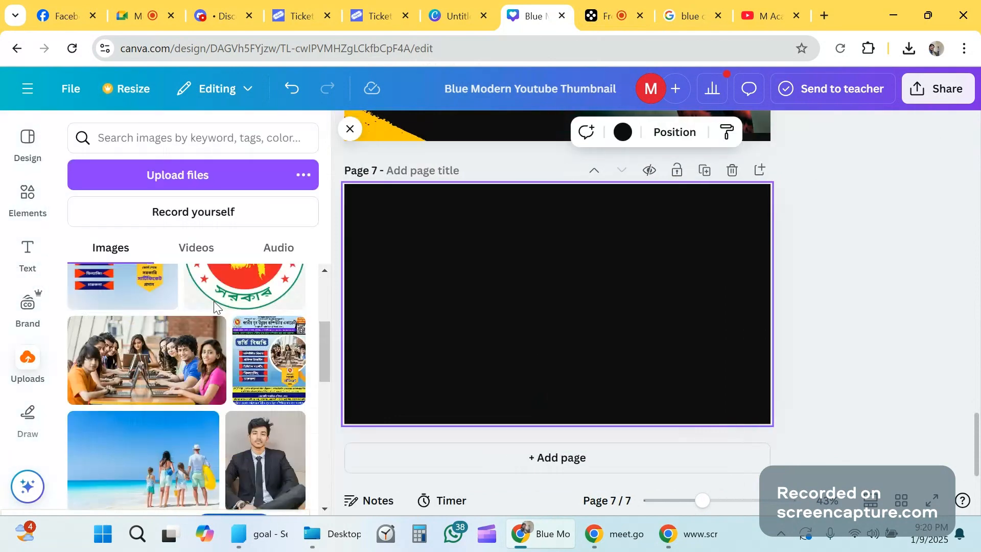
pyautogui.scroll(4, 150, 321)
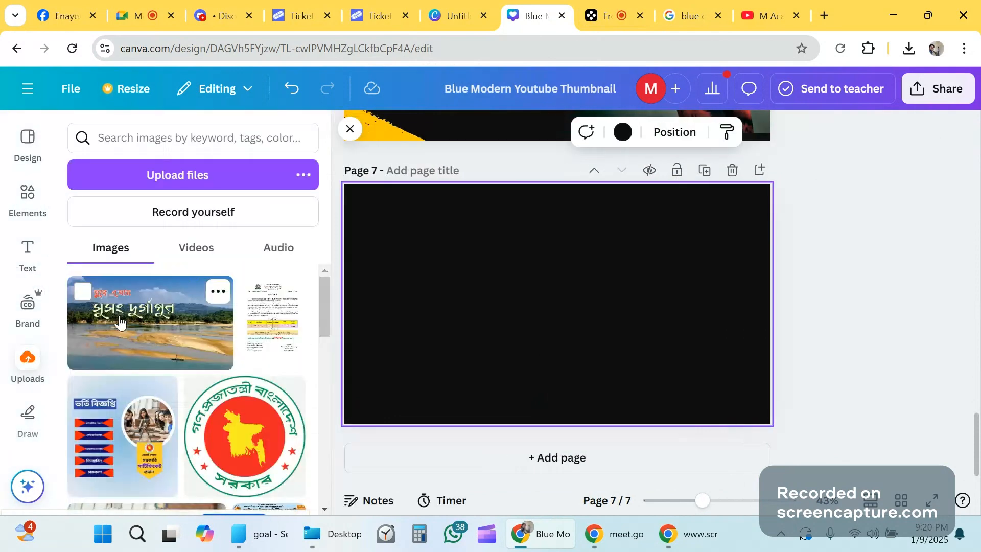
pyautogui.scroll(-3, 138, 324)
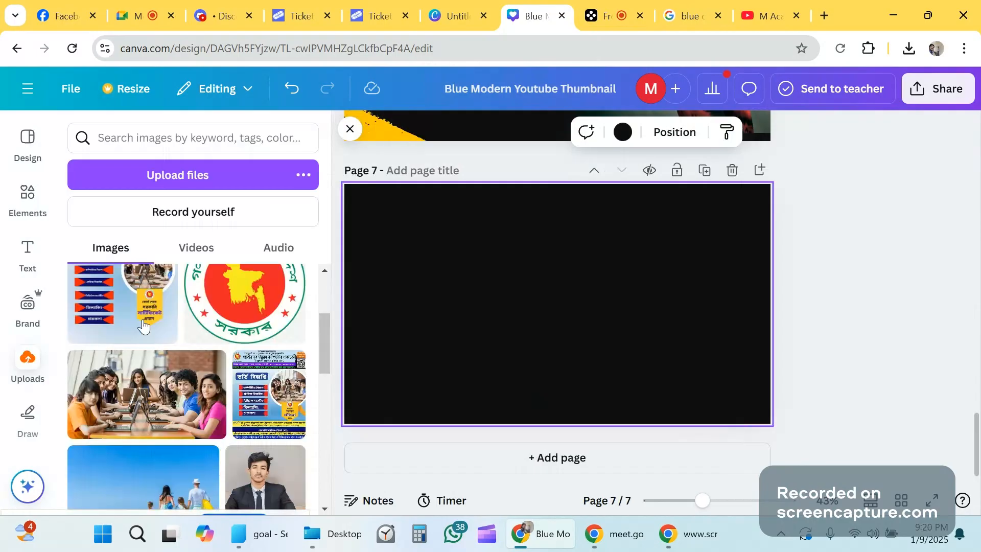
pyautogui.scroll(-5, 144, 325)
pyautogui.scroll(-3, 144, 326)
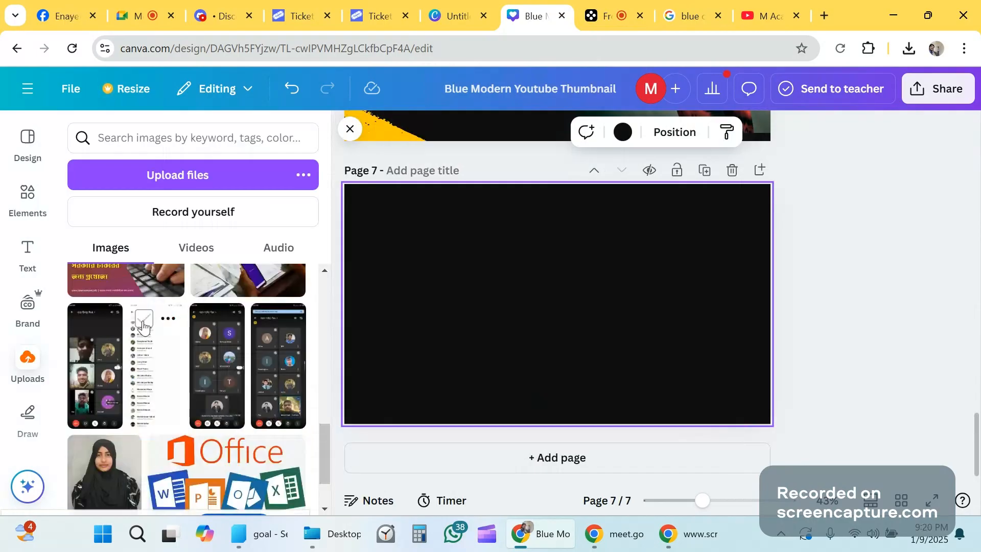
pyautogui.scroll(-4, 143, 325)
pyautogui.scroll(-4, 144, 327)
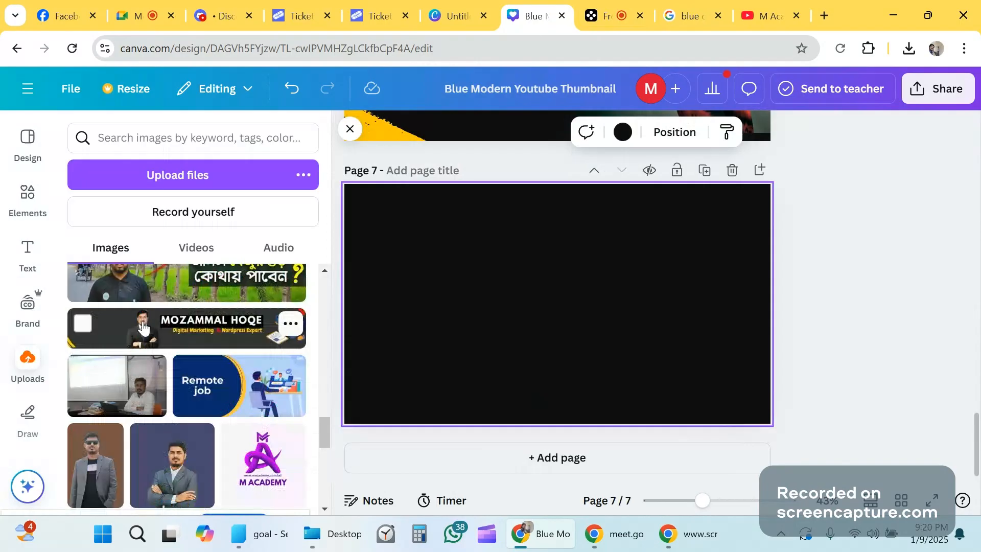
pyautogui.scroll(-2, 144, 327)
pyautogui.scroll(1, 128, 320)
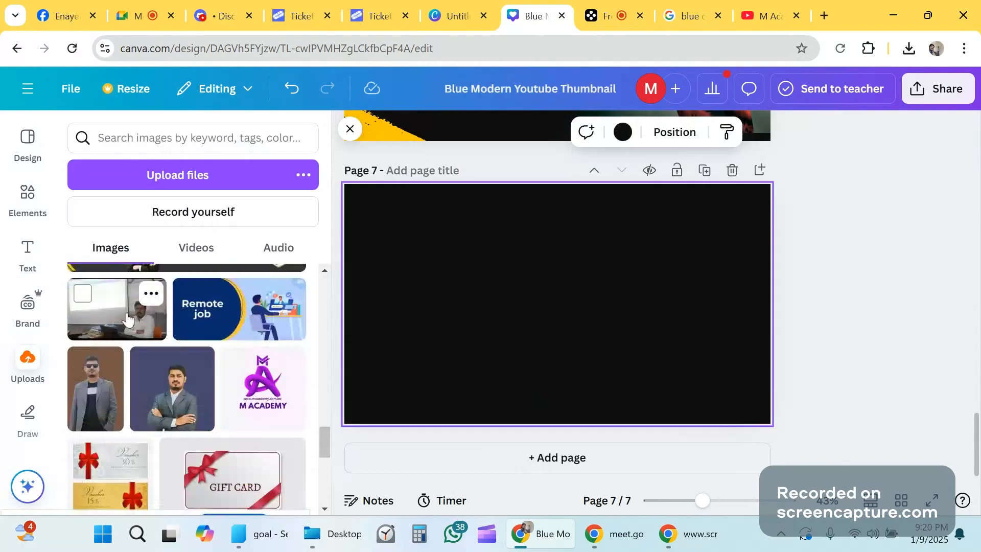
pyautogui.click(127, 319)
# - Move and enlarge the projector-screen photo so it covers page 7
pyautogui.moveTo(471, 312); pyautogui.dragTo(428, 252)
pyautogui.moveTo(563, 323); pyautogui.dragTo(813, 399)
pyautogui.moveTo(666, 359); pyautogui.dragTo(667, 318)
pyautogui.moveTo(589, 422); pyautogui.dragTo(591, 427)
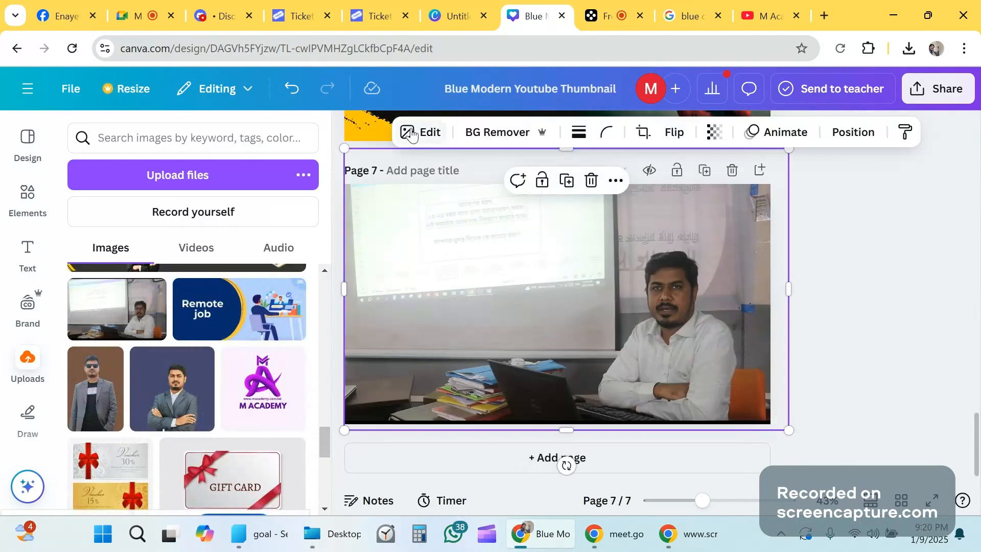
# - Open the image adjustments for the page 7 photo and set its brightness to 79
pyautogui.click(428, 133)
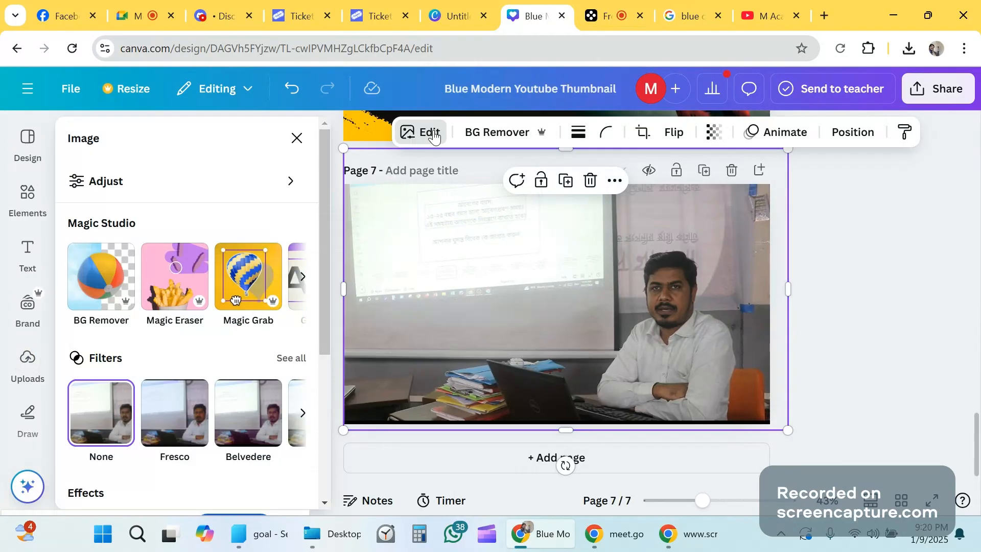
pyautogui.scroll(-2, 276, 353)
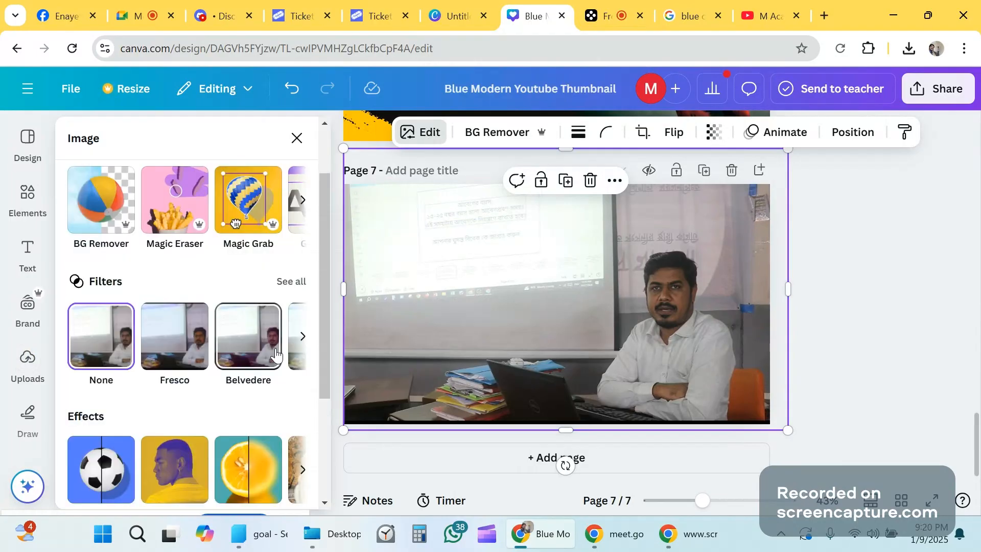
pyautogui.scroll(2, 270, 344)
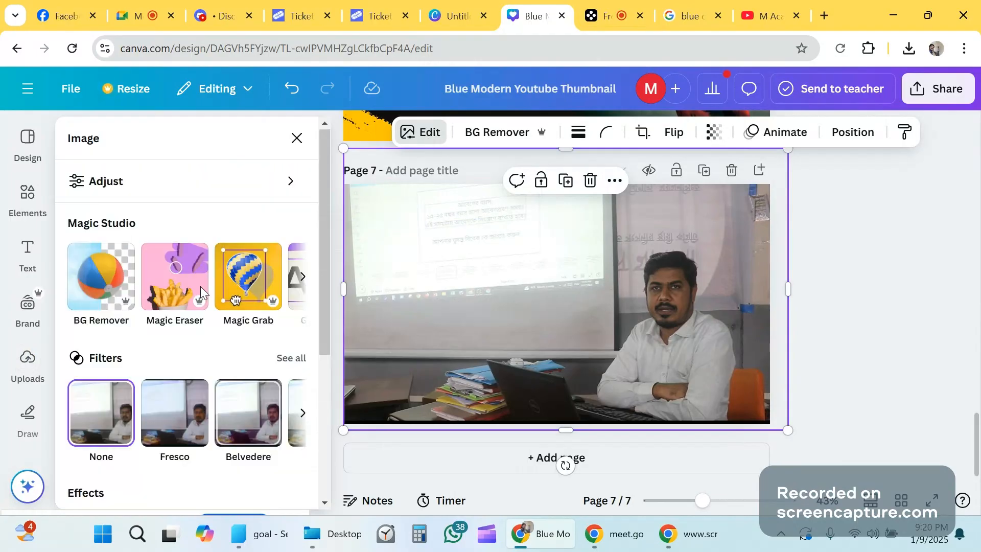
pyautogui.click(105, 192)
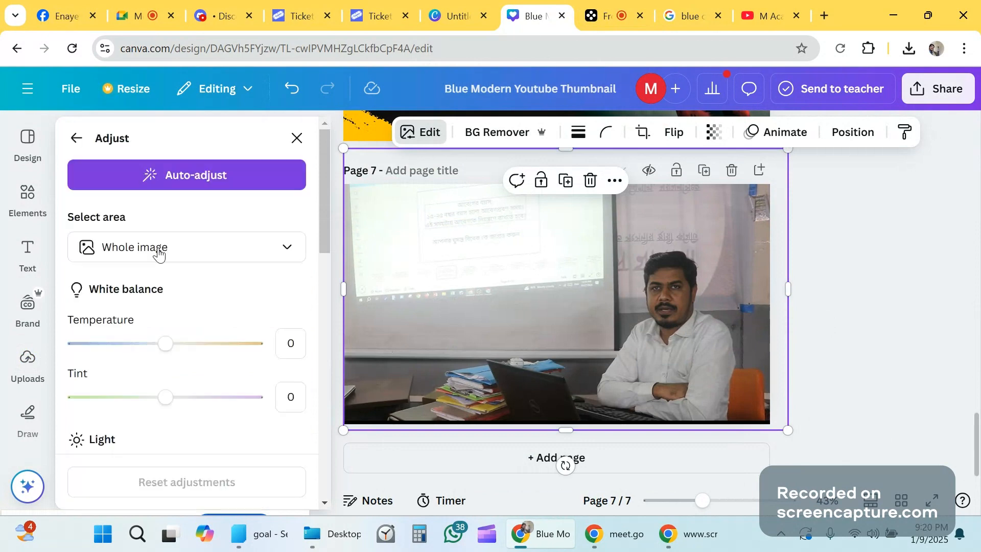
pyautogui.scroll(-2, 162, 321)
pyautogui.scroll(-1, 162, 321)
pyautogui.moveTo(165, 341); pyautogui.dragTo(238, 348)
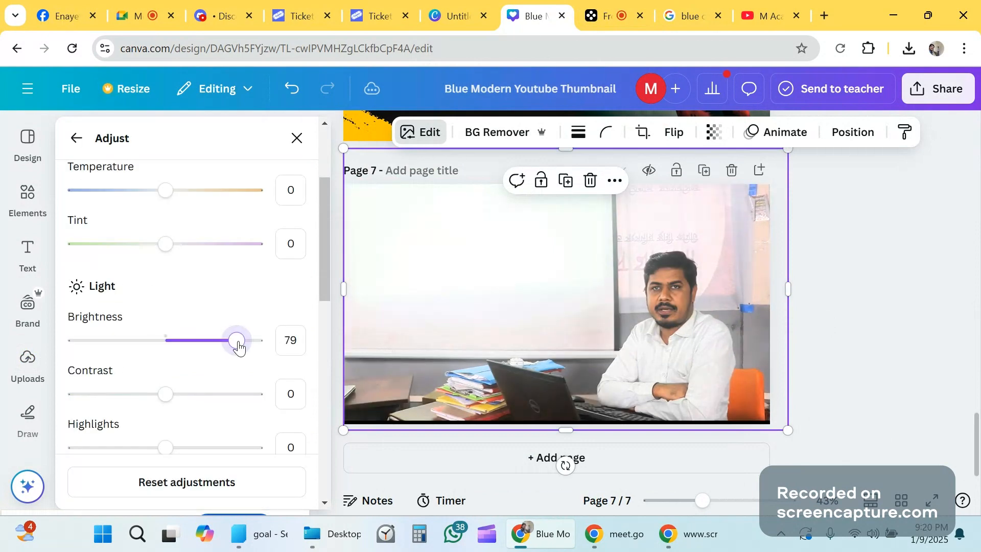
# - Try a contrast of 58 on the page 7 photo, return it to 0, and set highlights to -15
pyautogui.moveTo(165, 398); pyautogui.dragTo(219, 395)
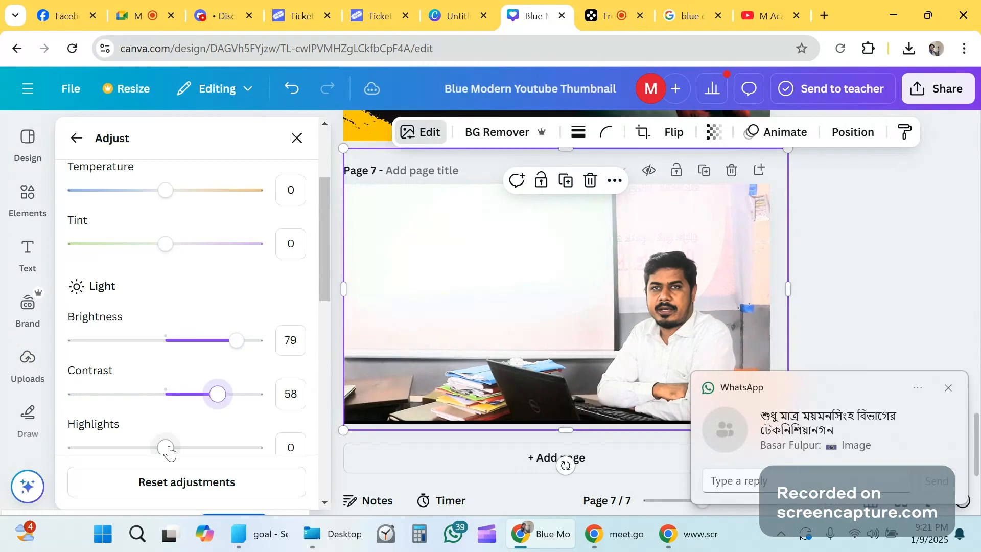
pyautogui.moveTo(165, 448); pyautogui.dragTo(153, 449)
pyautogui.moveTo(212, 398); pyautogui.dragTo(167, 408)
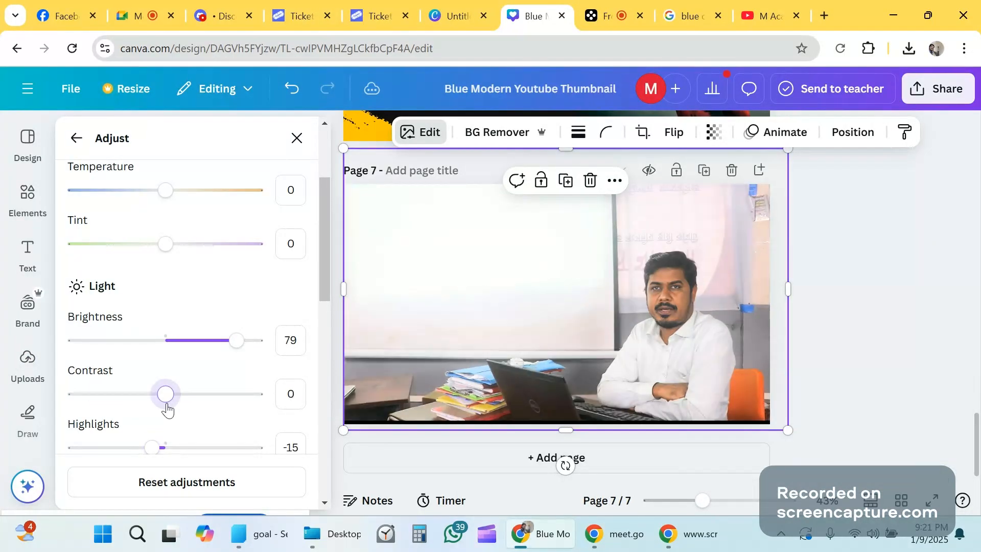
# - Set the page 7 photo's shadows to 58 and whites to 64, leaving blacks at 0
pyautogui.scroll(-2, 167, 409)
pyautogui.scroll(-2, 167, 327)
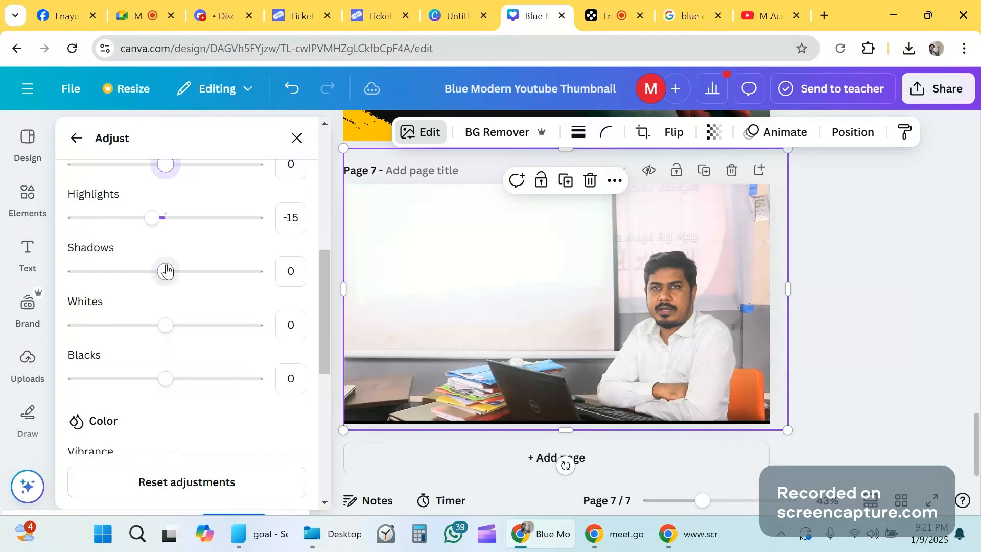
pyautogui.moveTo(166, 271); pyautogui.dragTo(219, 275)
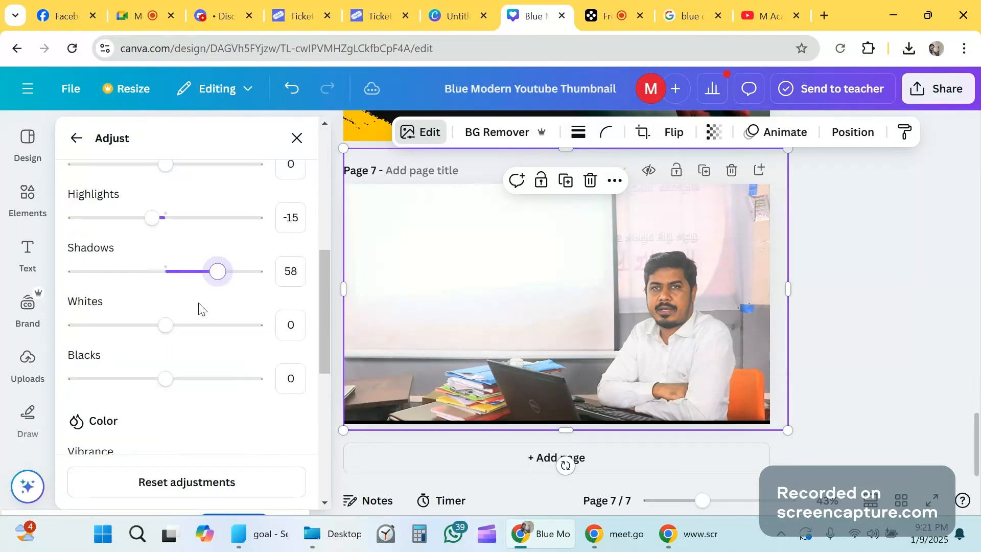
pyautogui.click(198, 325)
pyautogui.moveTo(203, 329); pyautogui.dragTo(225, 331)
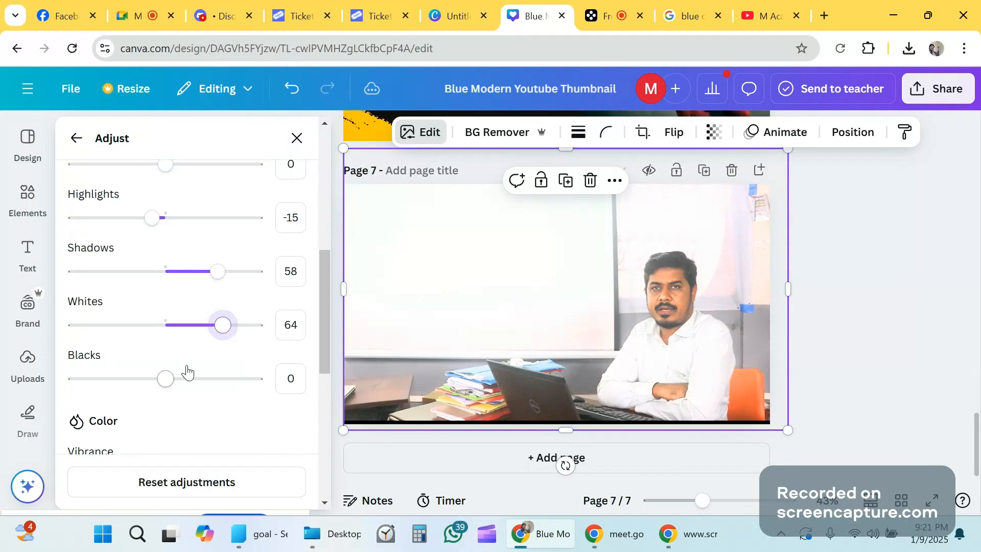
pyautogui.moveTo(187, 372); pyautogui.dragTo(203, 381)
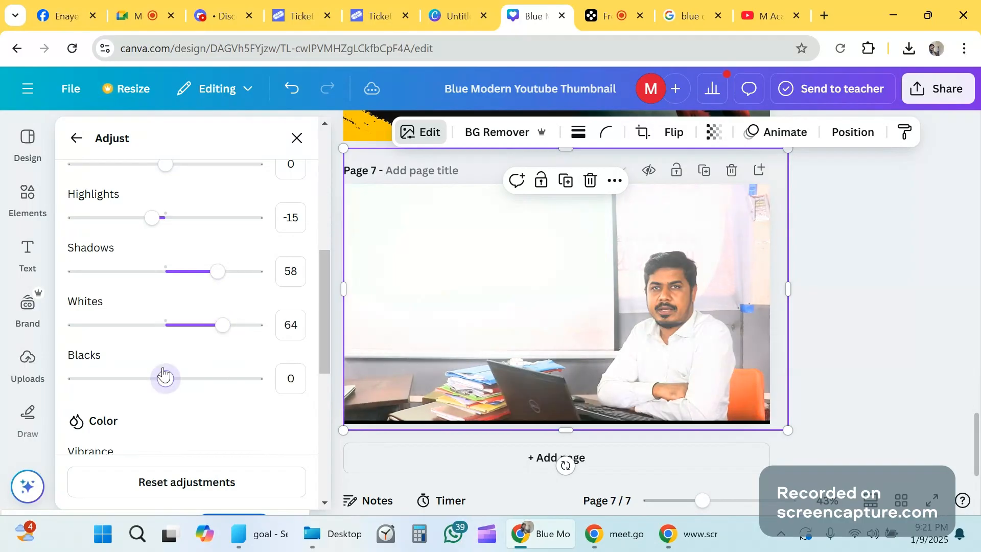
# - Set the page 7 photo's temperature to 32 and tint to 59, then go back to page 3 for comparison
pyautogui.scroll(3, 192, 317)
pyautogui.scroll(3, 192, 316)
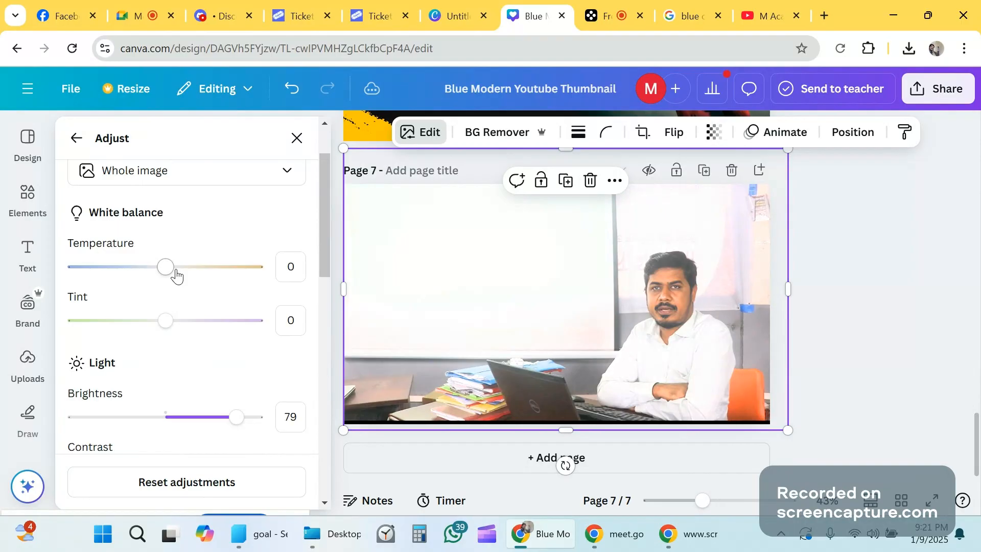
pyautogui.moveTo(167, 272); pyautogui.dragTo(196, 276)
pyautogui.moveTo(165, 321); pyautogui.dragTo(220, 331)
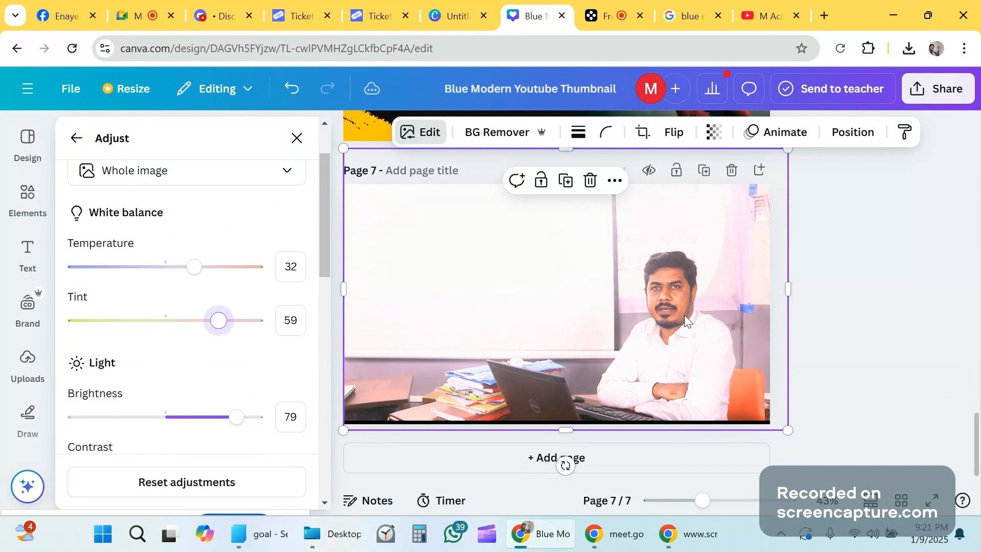
pyautogui.click(855, 275)
pyautogui.scroll(2, 698, 290)
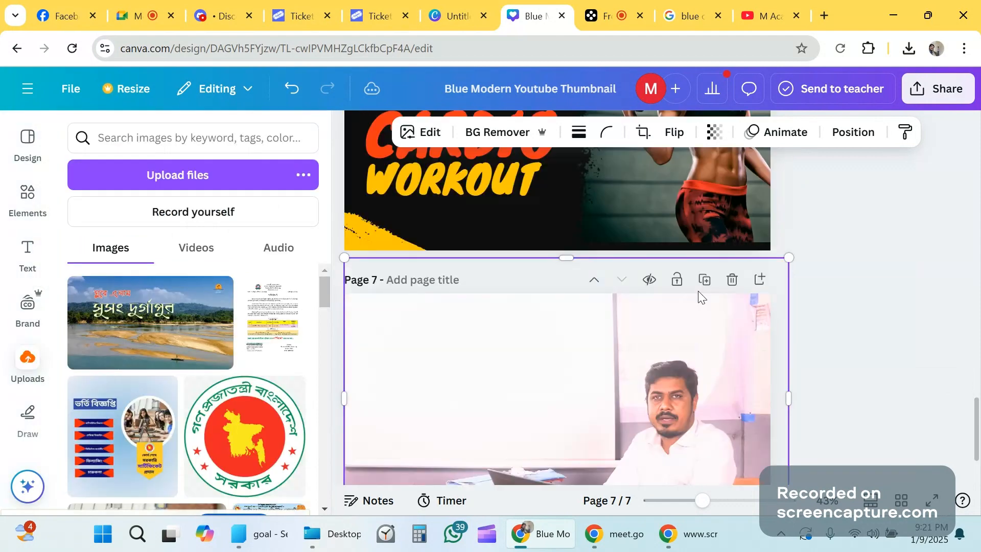
pyautogui.scroll(15, 590, 302)
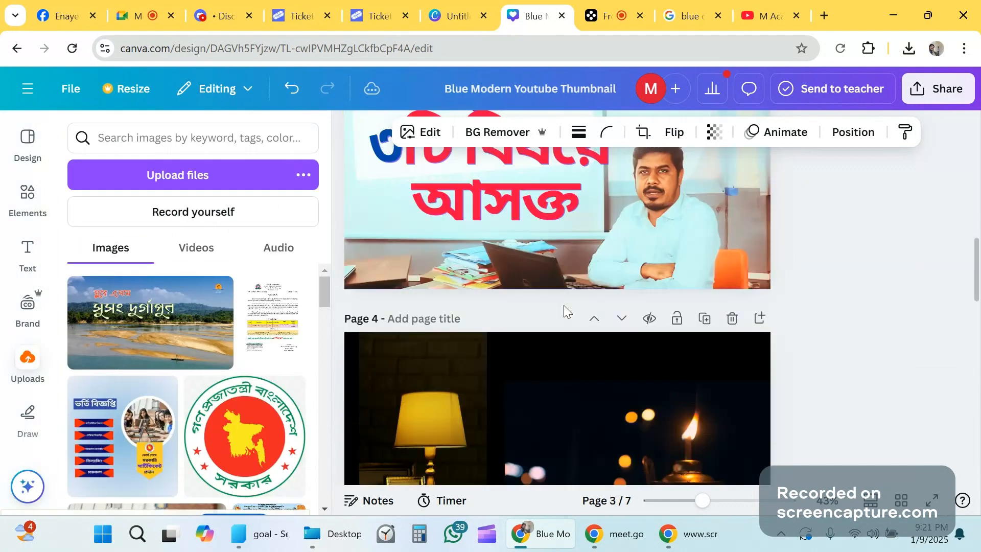
# - Add a heading text to page 7 and place it on the upper part of the whiteboard
pyautogui.scroll(3, 564, 306)
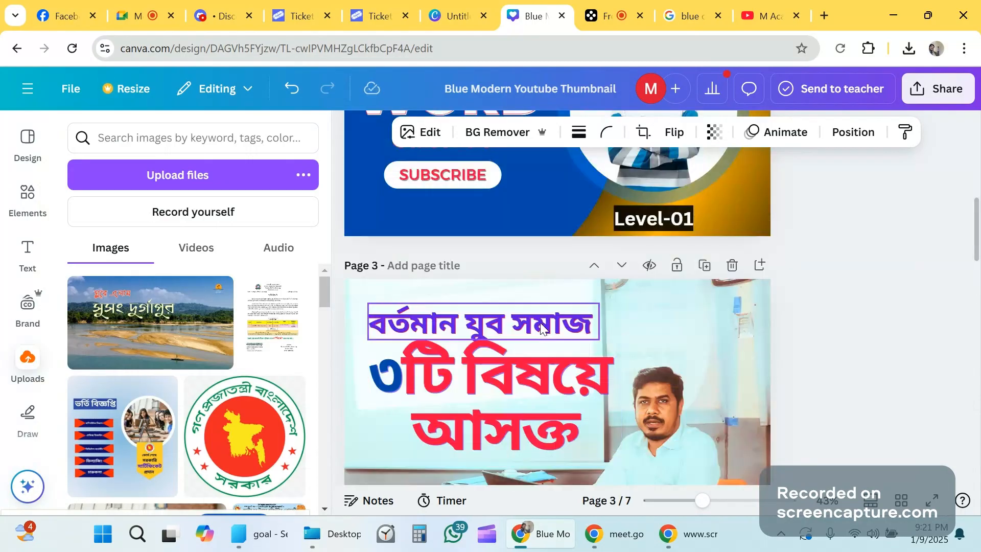
pyautogui.scroll(-5, 517, 373)
pyautogui.scroll(-9, 520, 373)
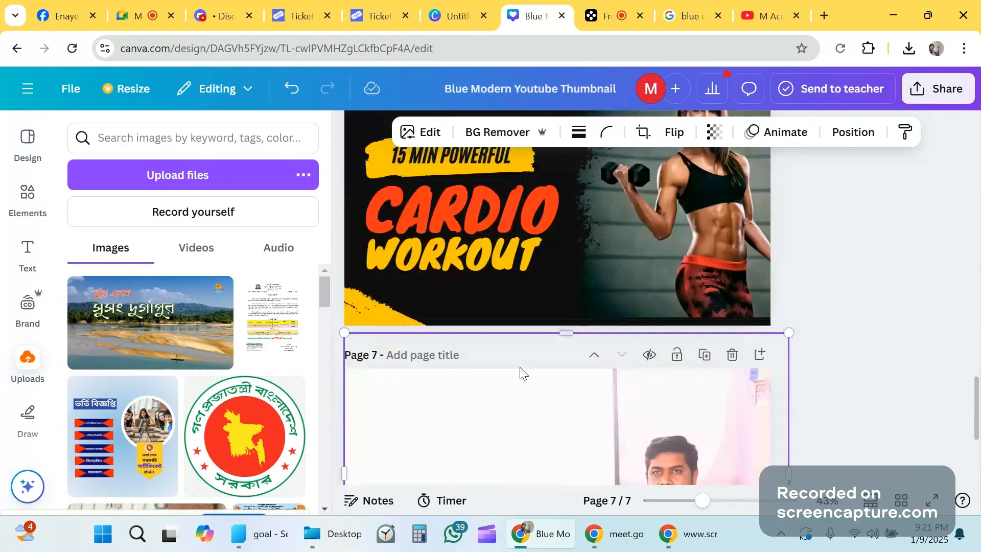
pyautogui.scroll(-3, 520, 373)
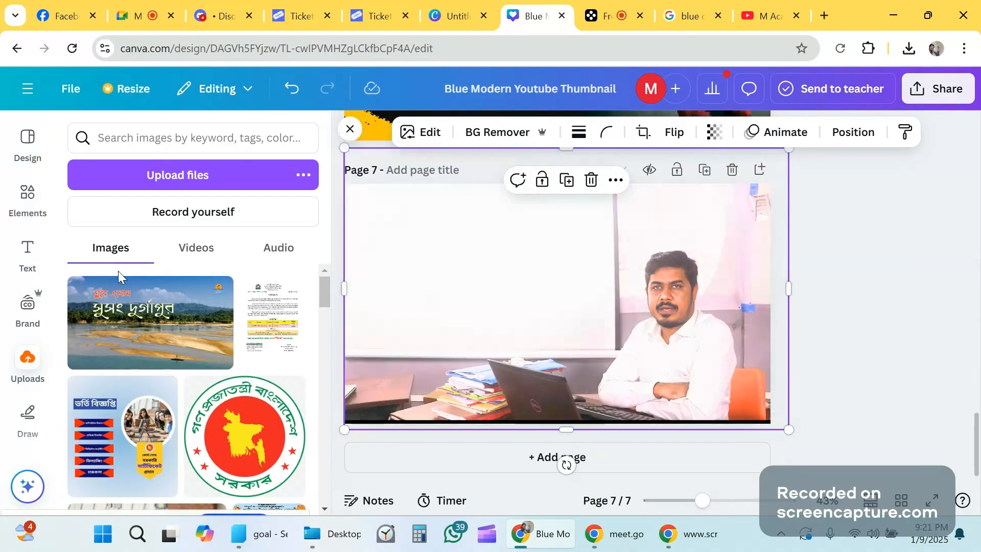
pyautogui.click(28, 255)
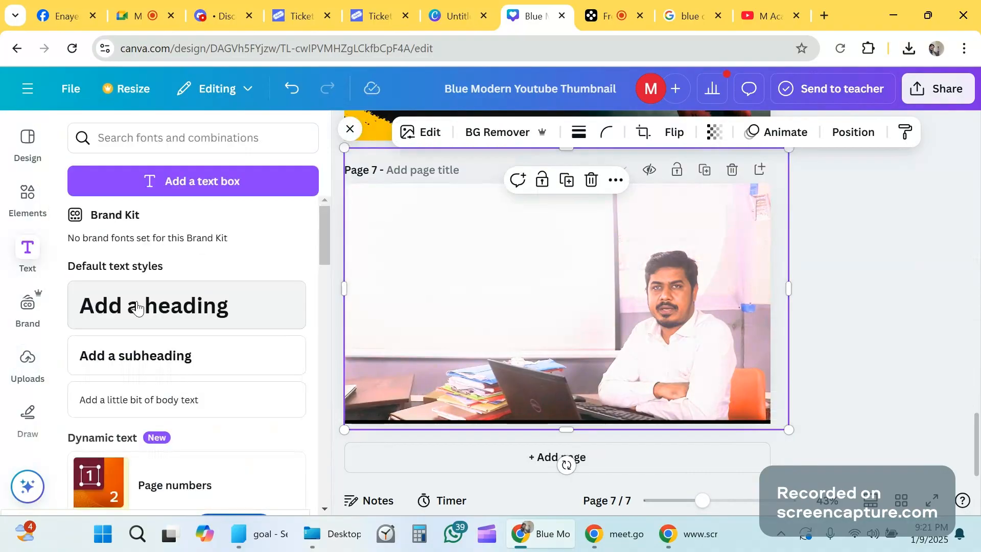
pyautogui.click(174, 310)
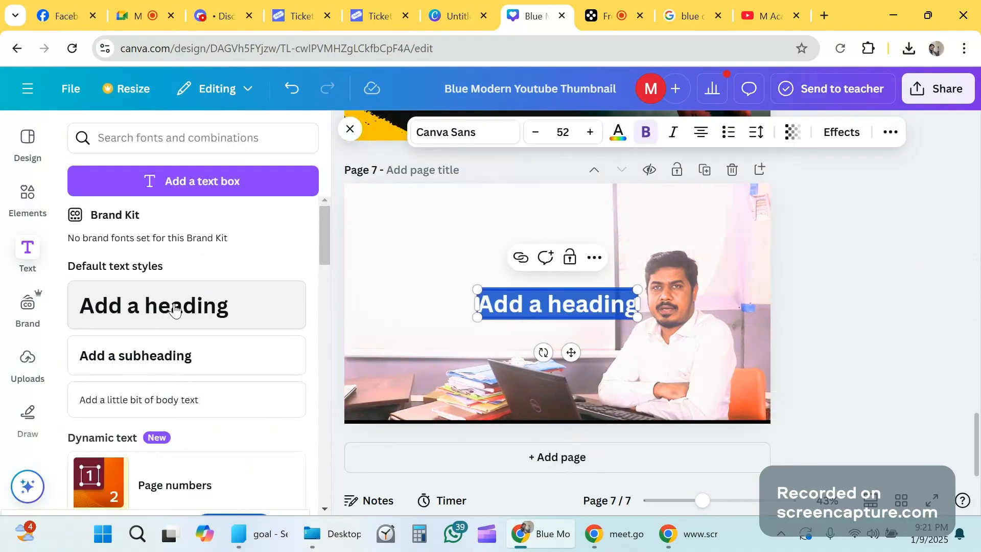
pyautogui.moveTo(551, 304); pyautogui.dragTo(464, 240)
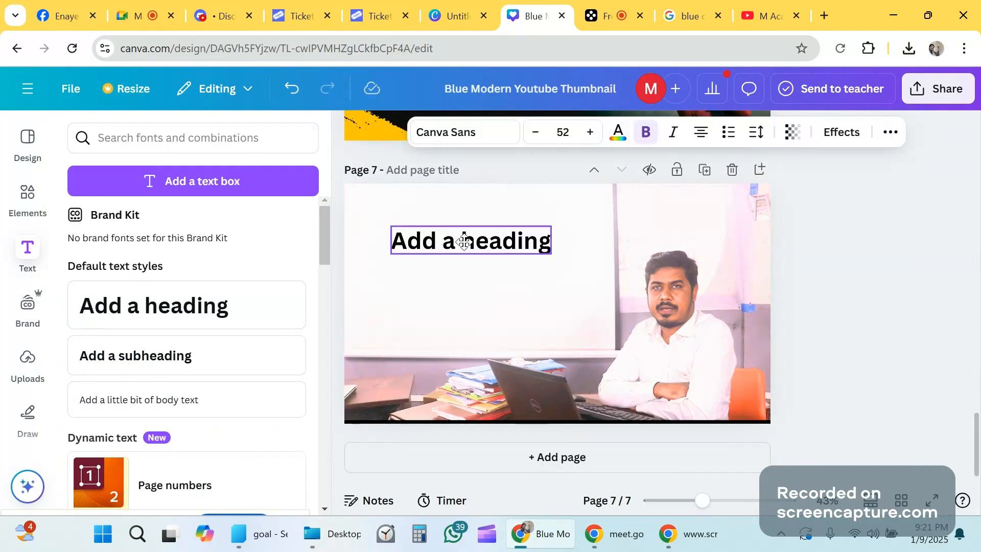
# - Replace the page 7 heading's placeholder text with "বর্তমান যুব সমাজ"
pyautogui.doubleClick(464, 241)
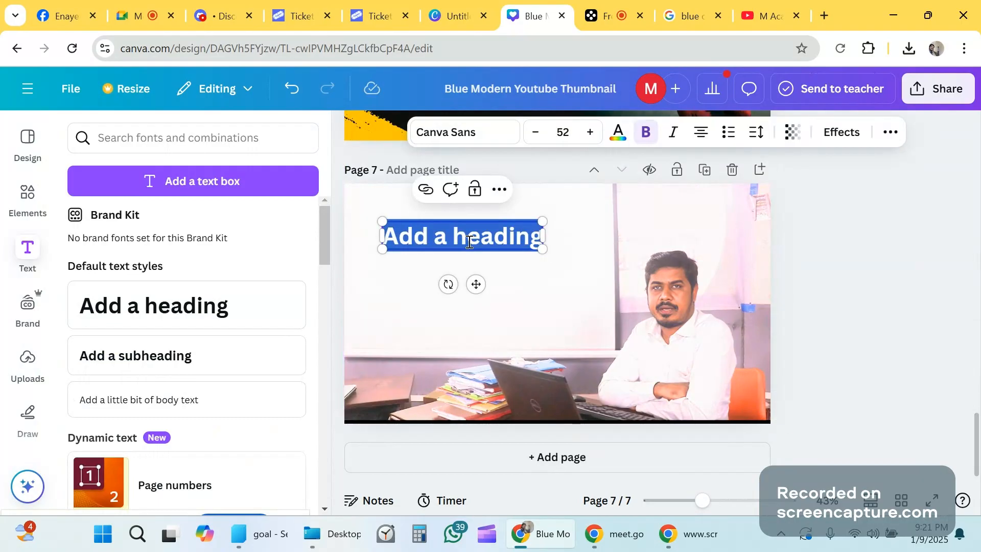
pyautogui.write('ব')
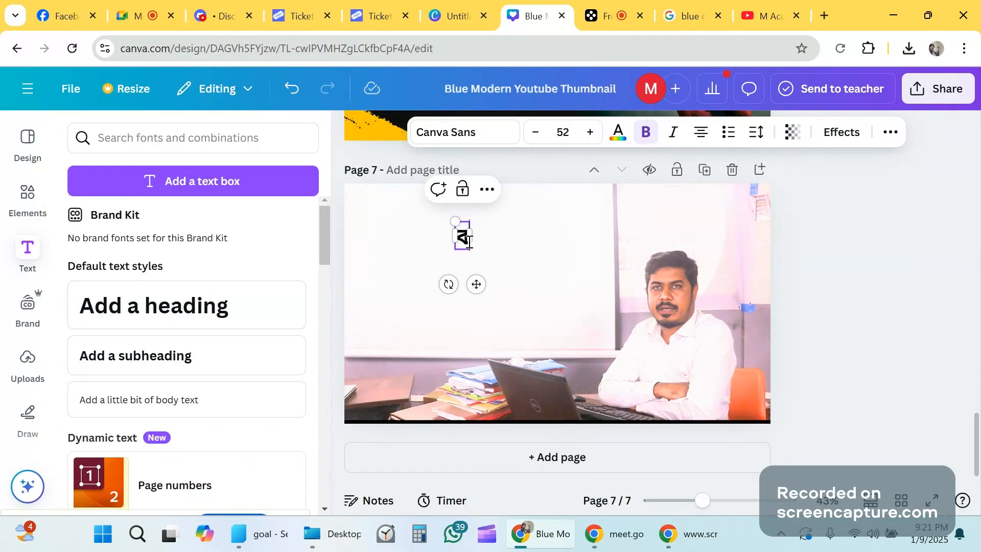
pyautogui.write('র্তমান')
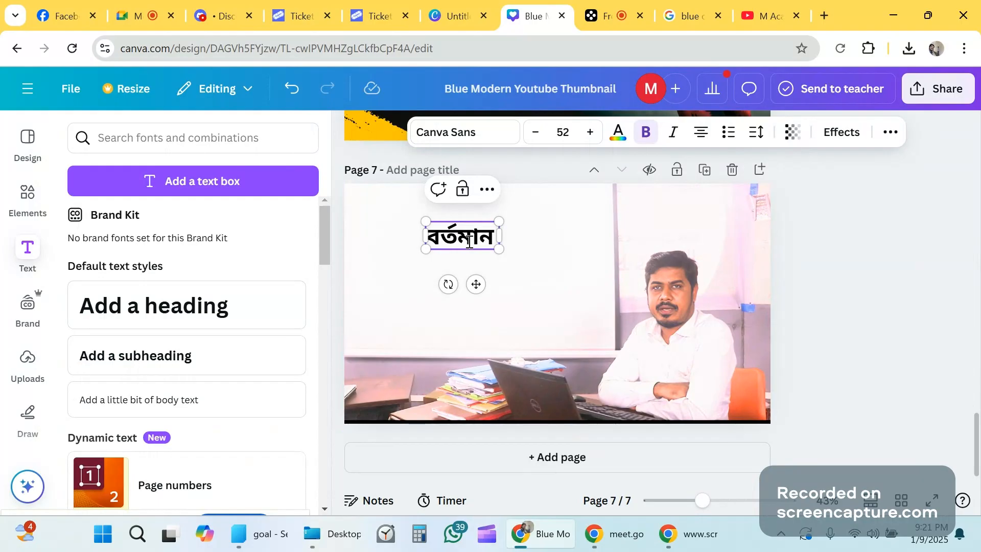
pyautogui.write(' যুব সম')
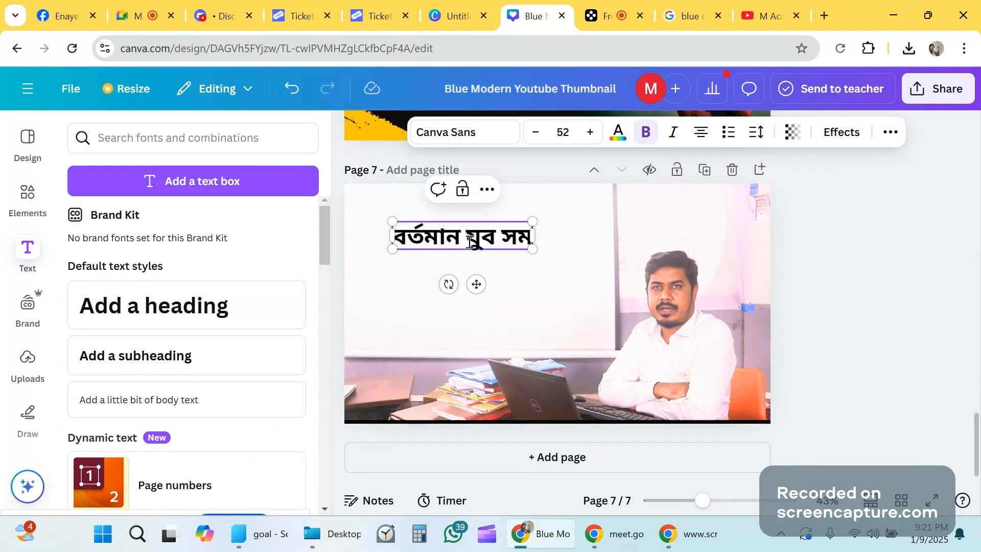
pyautogui.write('াজ')
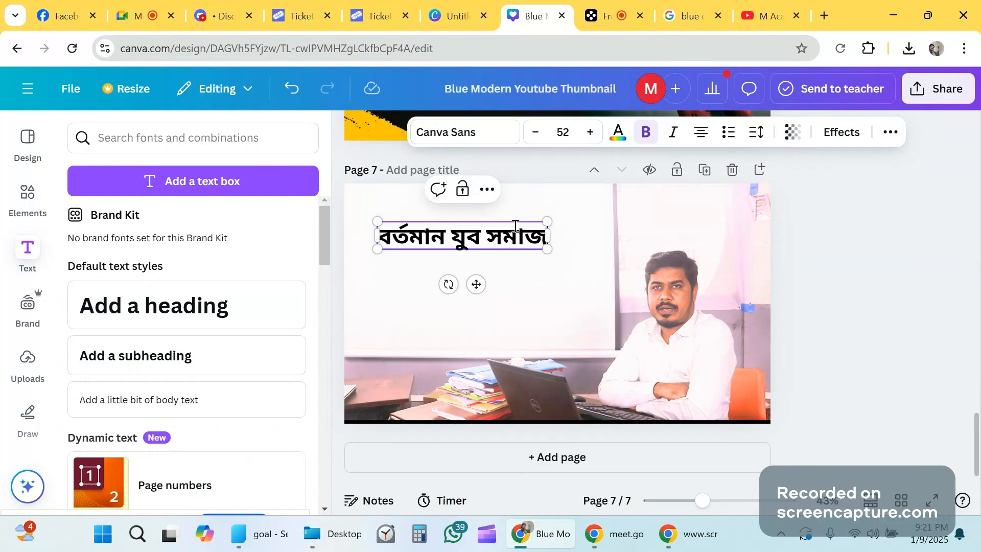
# - Enlarge the page 7 heading to a font size of about 75.4 and move it to the upper edge of the whiteboard
pyautogui.scroll(12, 579, 250)
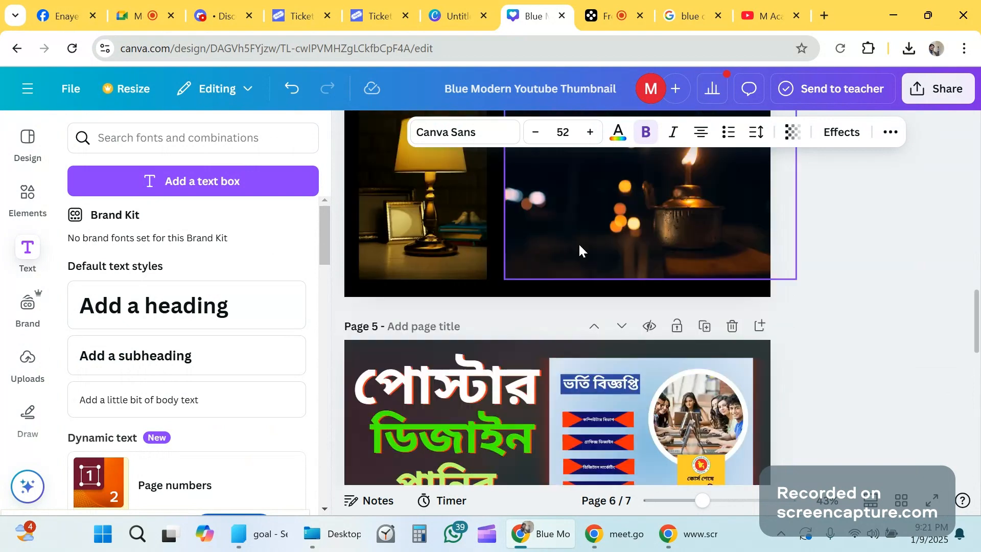
pyautogui.scroll(10, 579, 249)
pyautogui.scroll(-1, 579, 250)
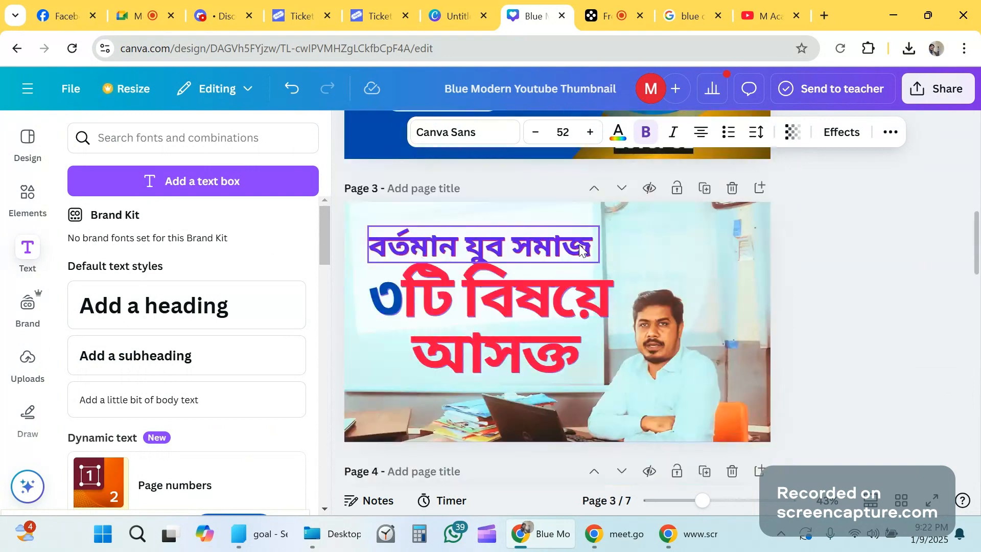
pyautogui.scroll(-11, 579, 249)
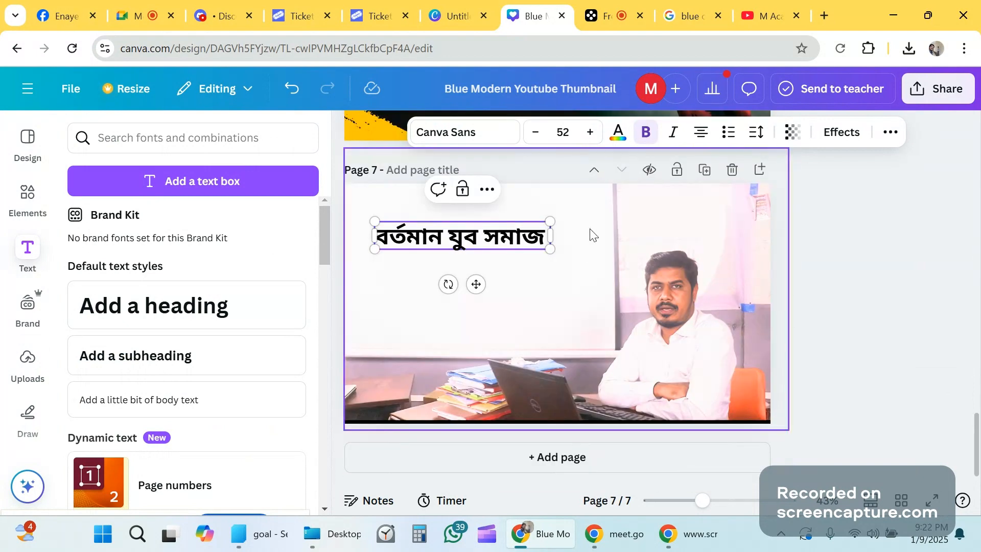
pyautogui.click(591, 234)
pyautogui.moveTo(506, 244); pyautogui.dragTo(617, 254)
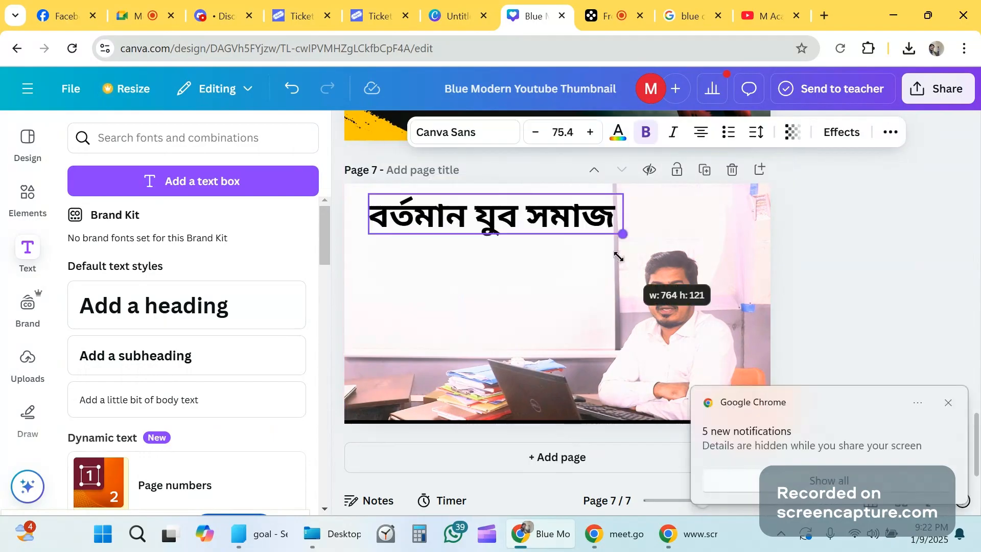
pyautogui.click(552, 227)
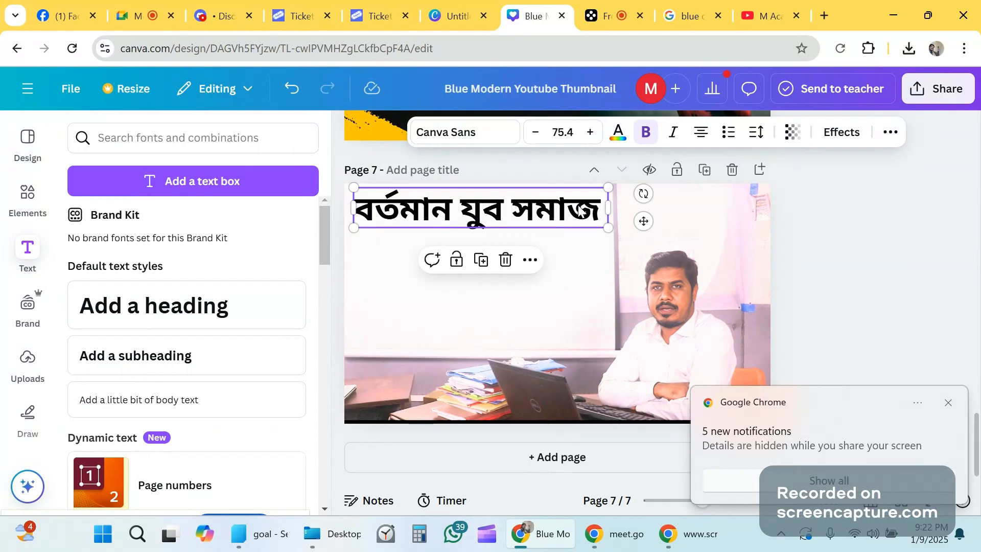
# - Compare the page 7 heading with the page 3 title and colour the heading purple from the document colours
pyautogui.scroll(5, 629, 202)
pyautogui.scroll(12, 629, 202)
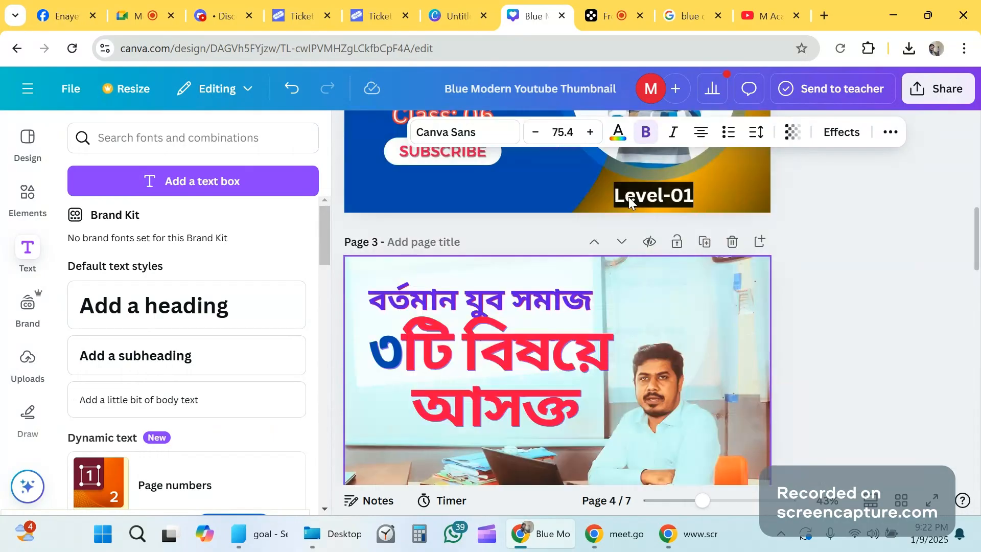
pyautogui.scroll(-5, 629, 197)
pyautogui.scroll(-2, 627, 198)
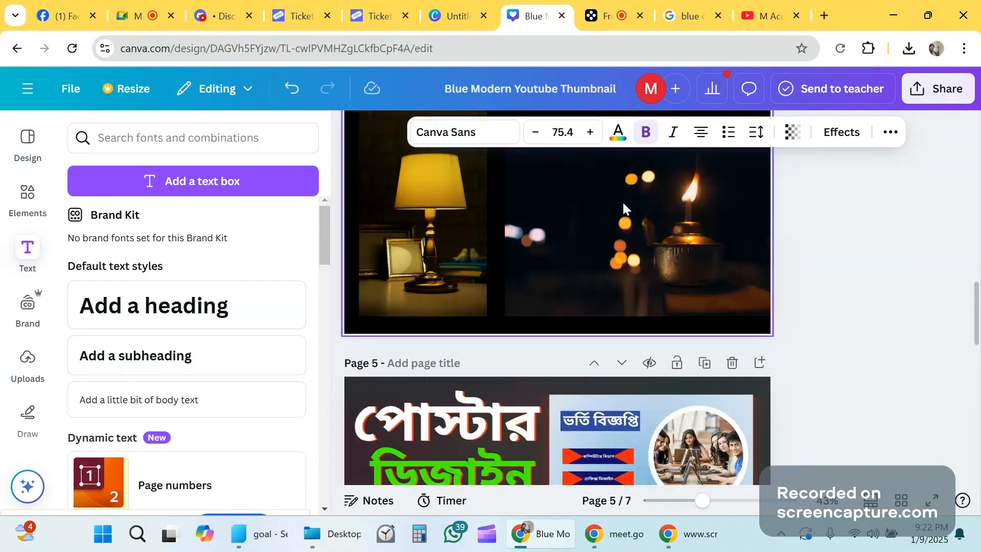
pyautogui.scroll(-6, 618, 204)
pyautogui.scroll(-5, 616, 210)
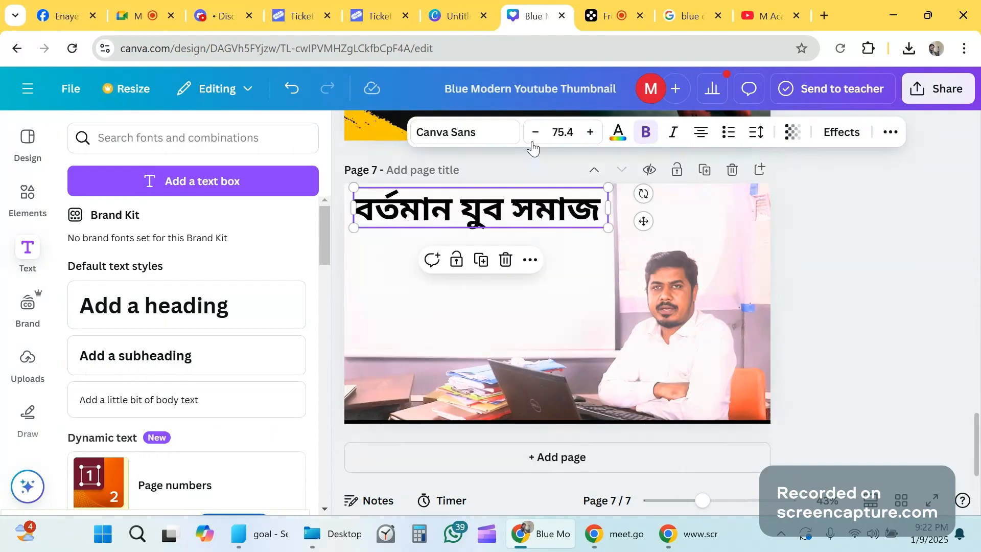
pyautogui.scroll(12, 626, 214)
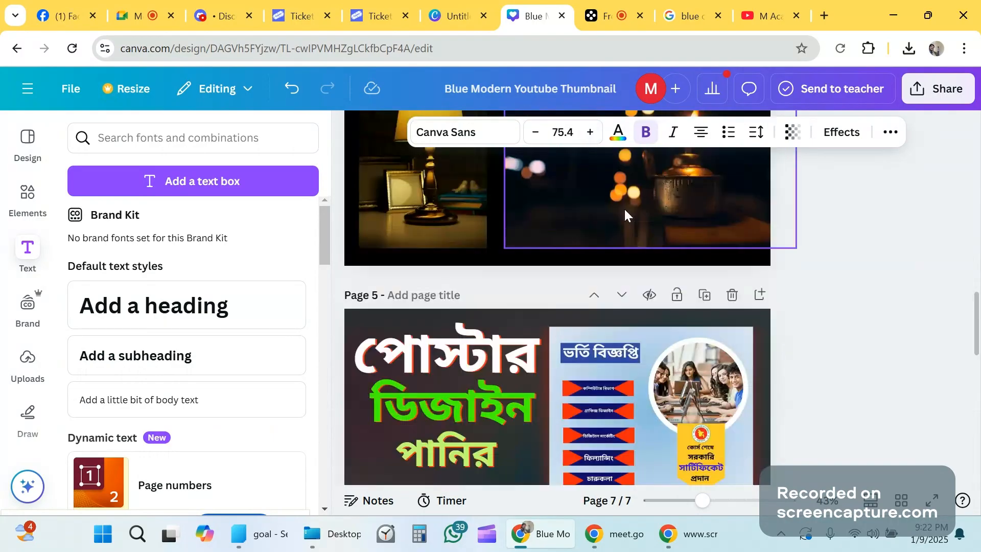
pyautogui.scroll(10, 625, 215)
pyautogui.scroll(-12, 625, 210)
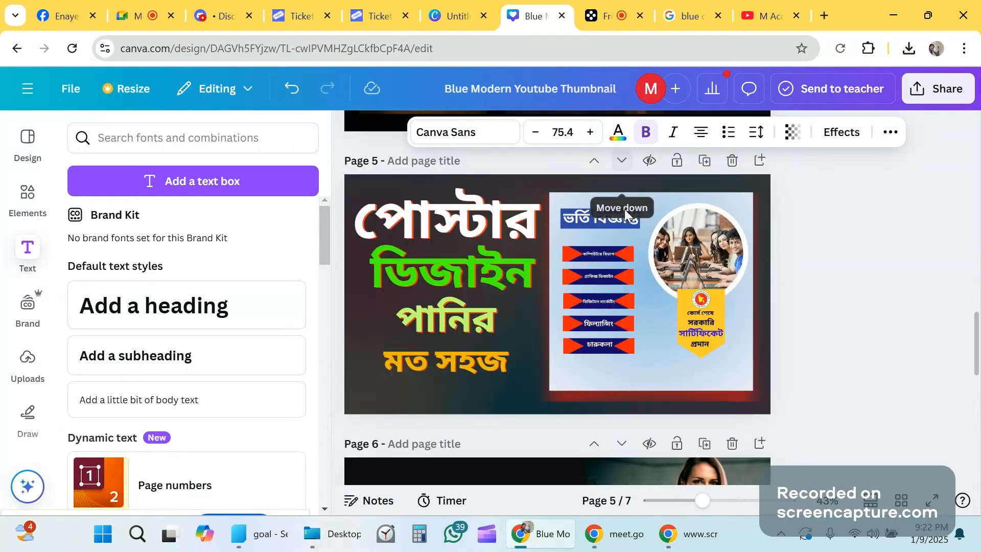
pyautogui.scroll(-8, 625, 209)
pyautogui.scroll(-3, 624, 209)
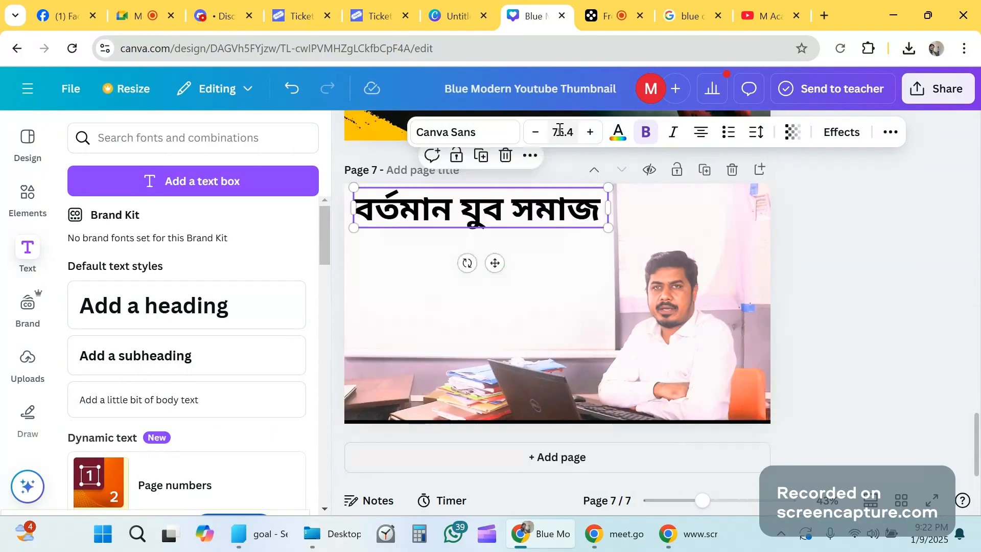
pyautogui.click(618, 142)
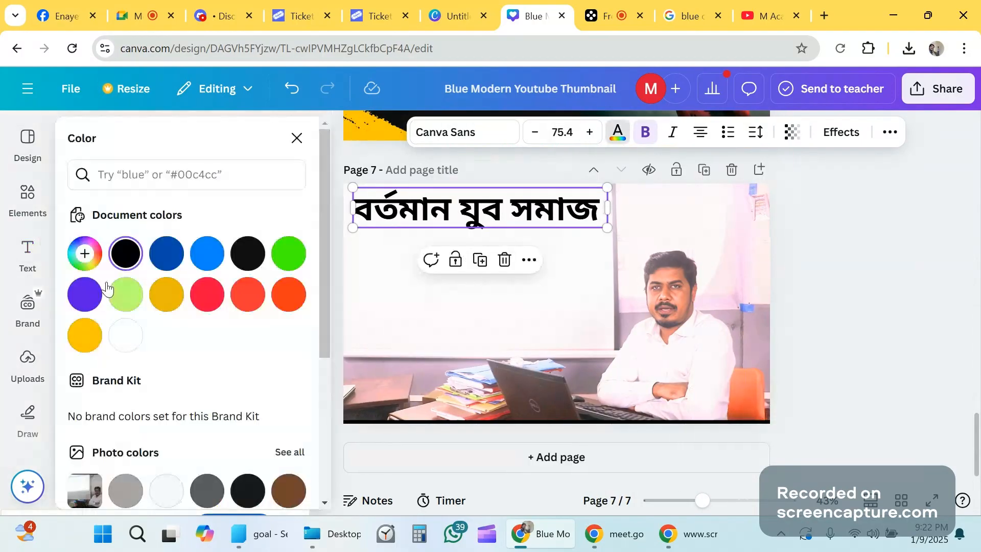
pyautogui.click(86, 292)
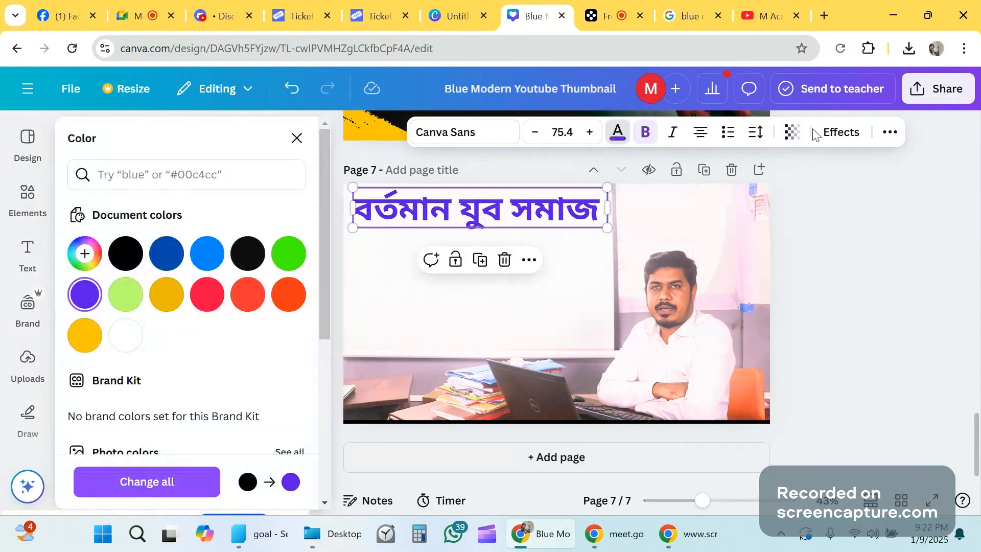
# - Apply the Glitch text effect to the page 7 heading with an offset of 51
pyautogui.click(838, 132)
pyautogui.click(196, 428)
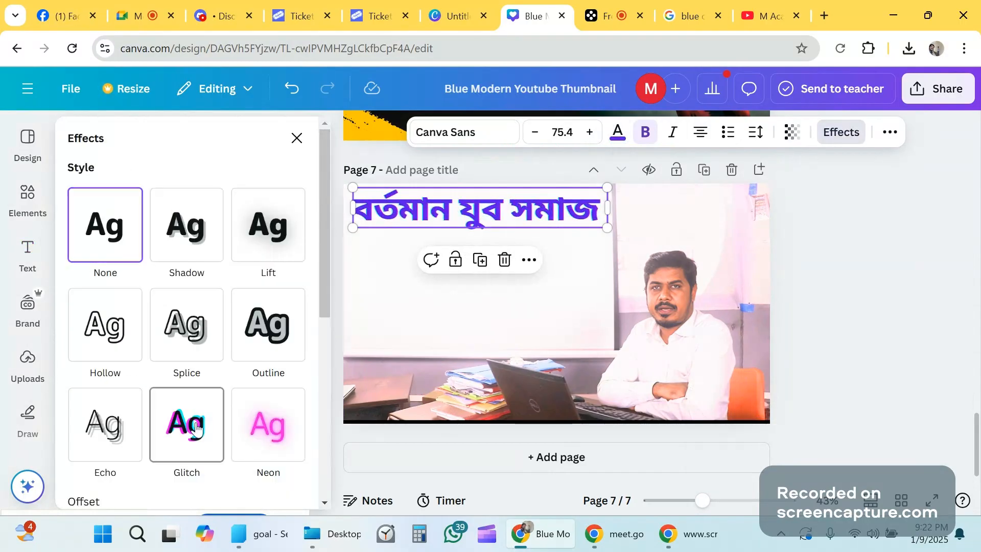
pyautogui.scroll(-3, 125, 390)
pyautogui.moveTo(112, 372); pyautogui.dragTo(136, 374)
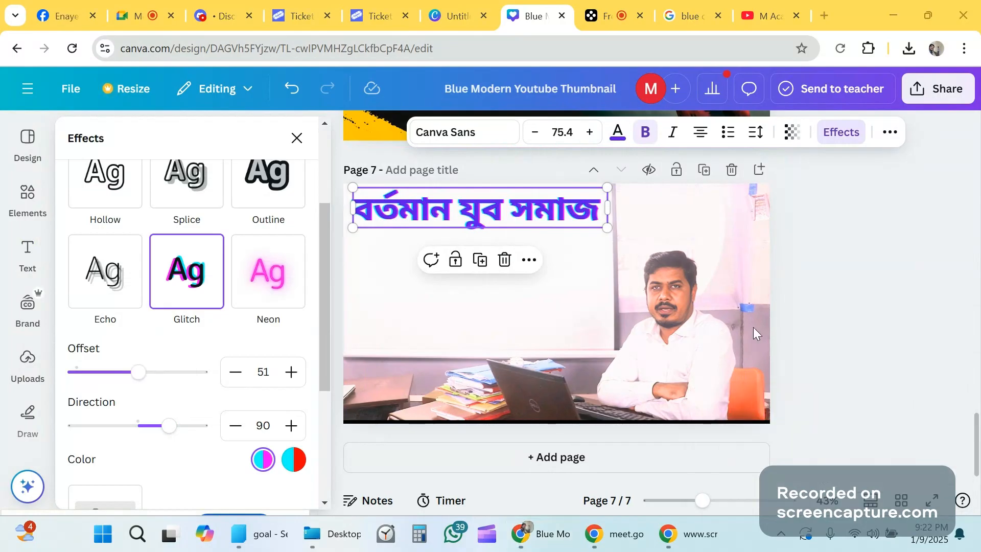
pyautogui.click(905, 275)
# - Check the second title on page 3, then add another heading to page 7 and place it below the purple one
pyautogui.scroll(8, 854, 273)
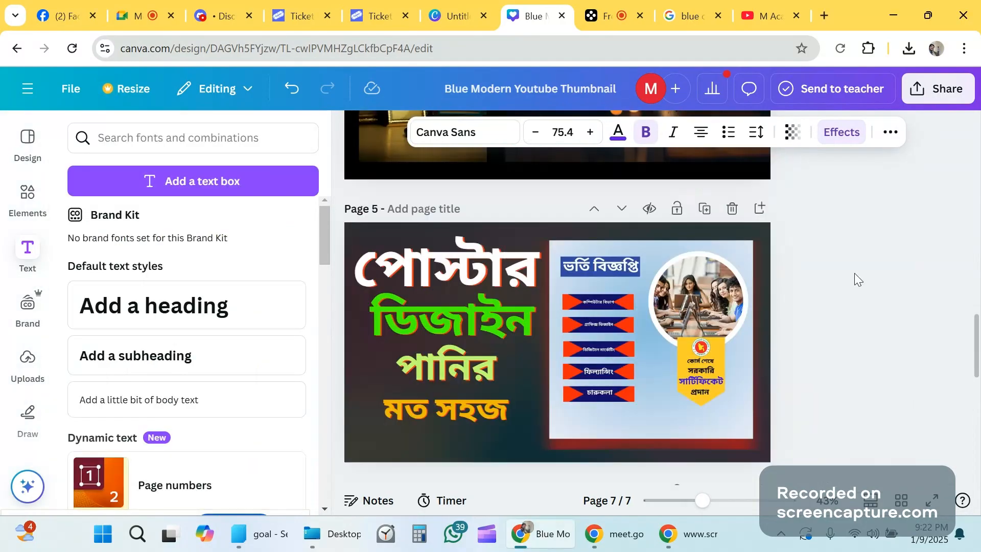
pyautogui.scroll(8, 854, 272)
pyautogui.click(496, 303)
pyautogui.scroll(-5, 665, 313)
pyautogui.click(664, 314)
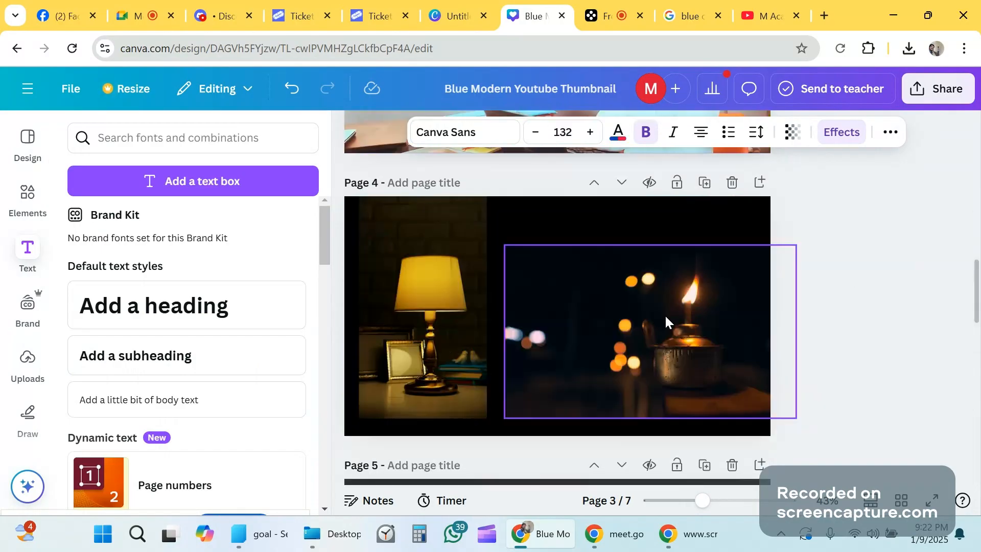
pyautogui.scroll(-6, 665, 313)
pyautogui.scroll(-6, 665, 316)
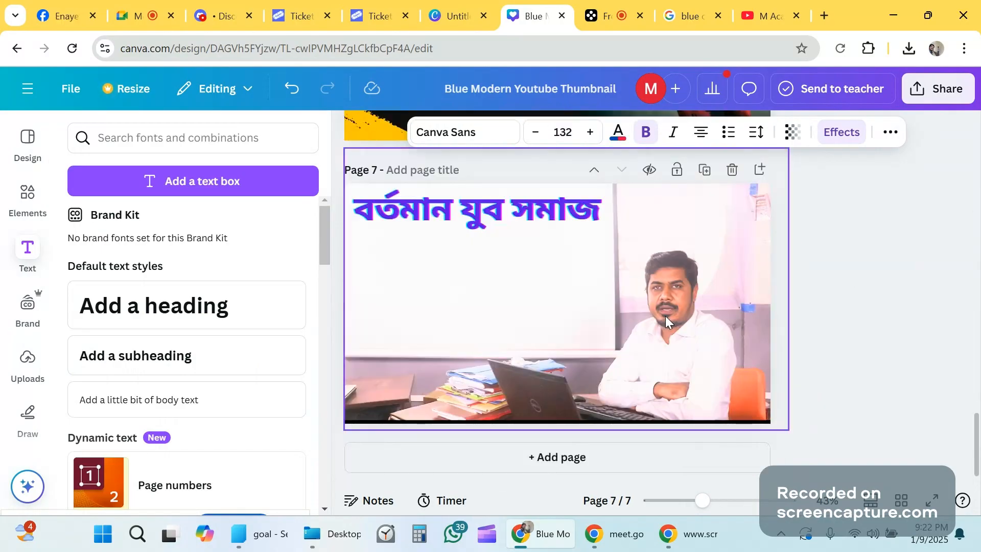
pyautogui.click(398, 288)
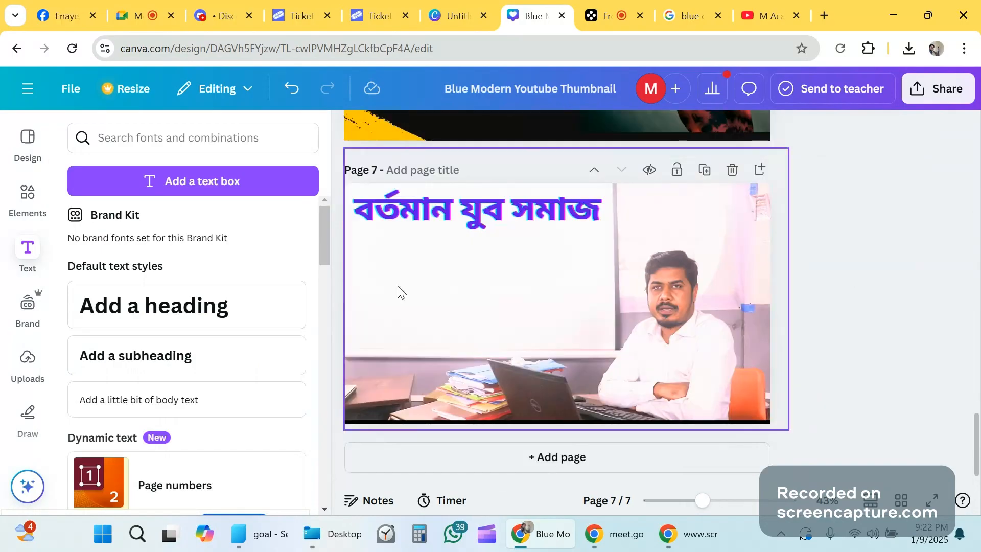
pyautogui.click(148, 310)
pyautogui.moveTo(566, 307); pyautogui.dragTo(467, 269)
# - Check the second title on page 3, then replace the page 7 placeholder heading with "০৩টি বিষয়ে আসক্ত"
pyautogui.scroll(5, 593, 236)
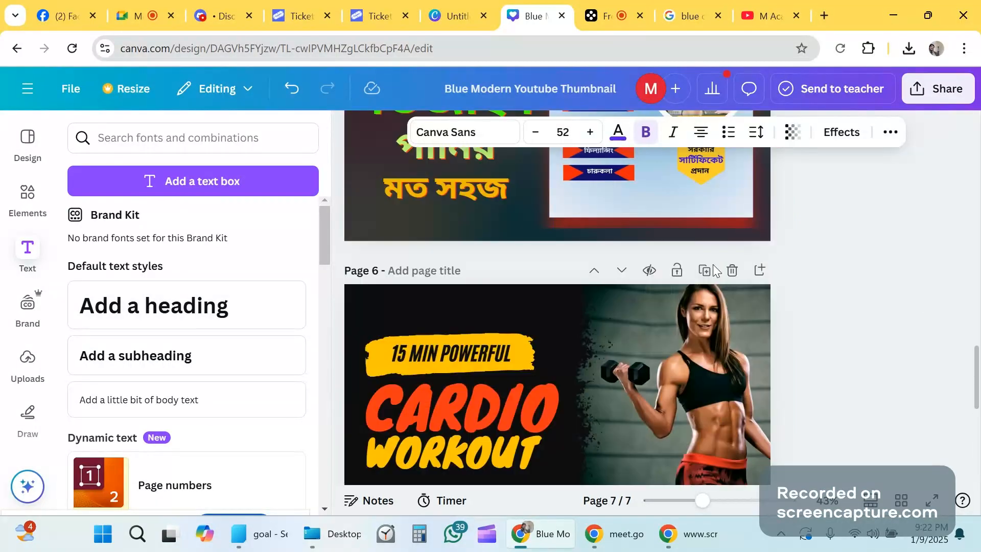
pyautogui.scroll(7, 712, 264)
pyautogui.scroll(3, 714, 269)
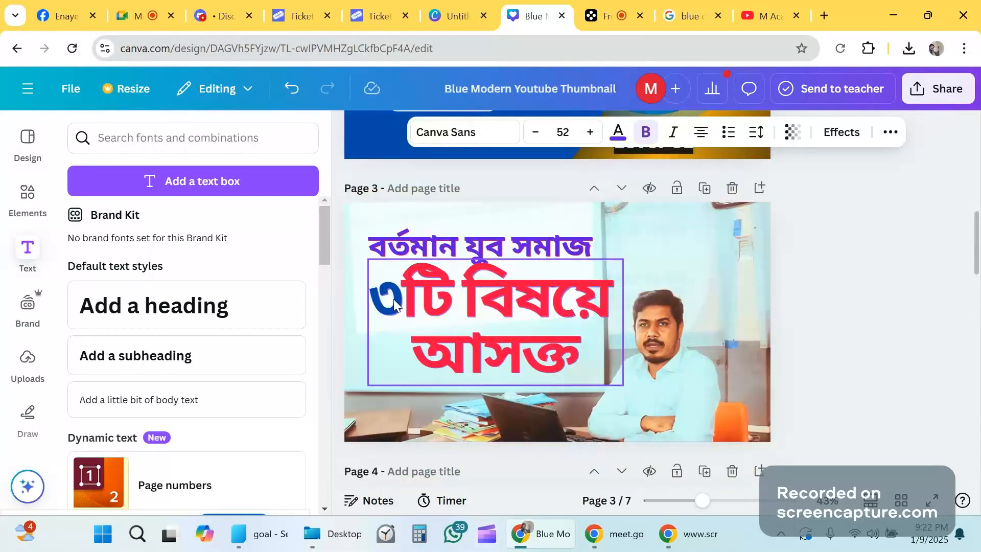
pyautogui.click(392, 300)
pyautogui.scroll(-5, 439, 301)
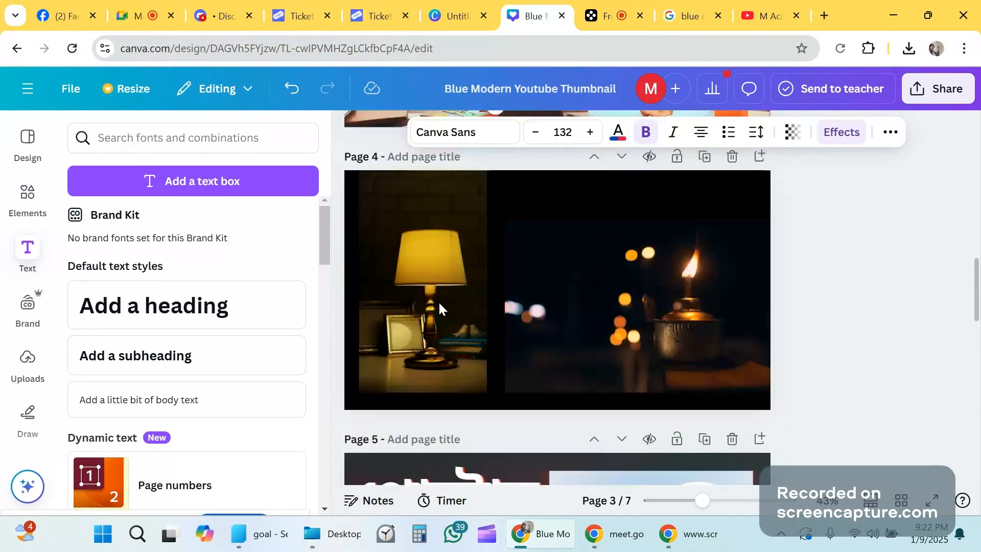
pyautogui.scroll(-7, 439, 302)
pyautogui.scroll(-5, 439, 306)
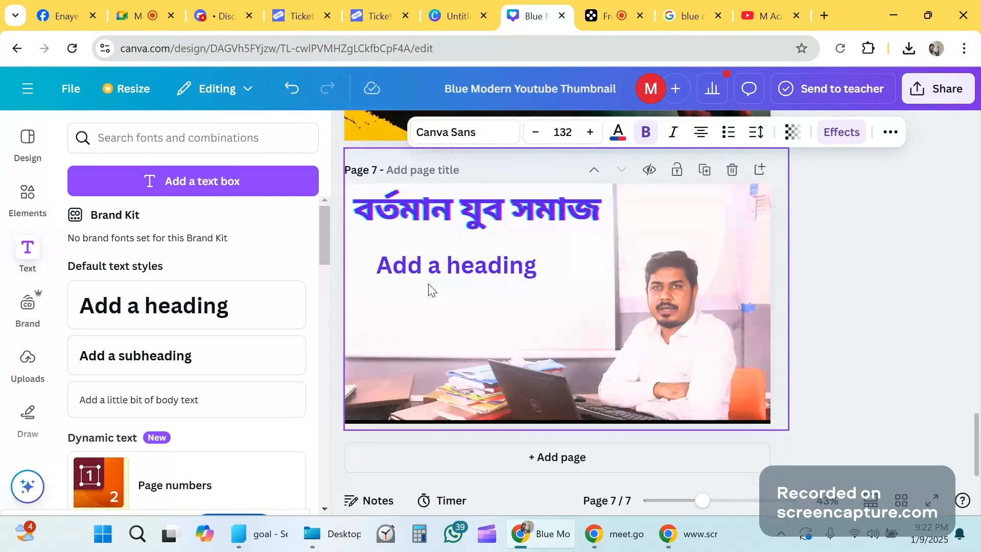
pyautogui.doubleClick(425, 275)
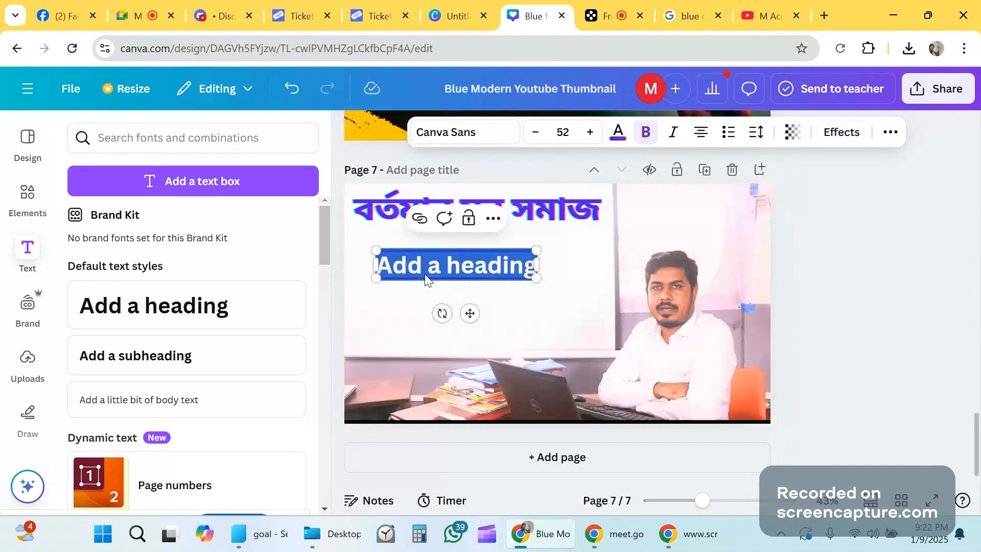
pyautogui.write('০৩')
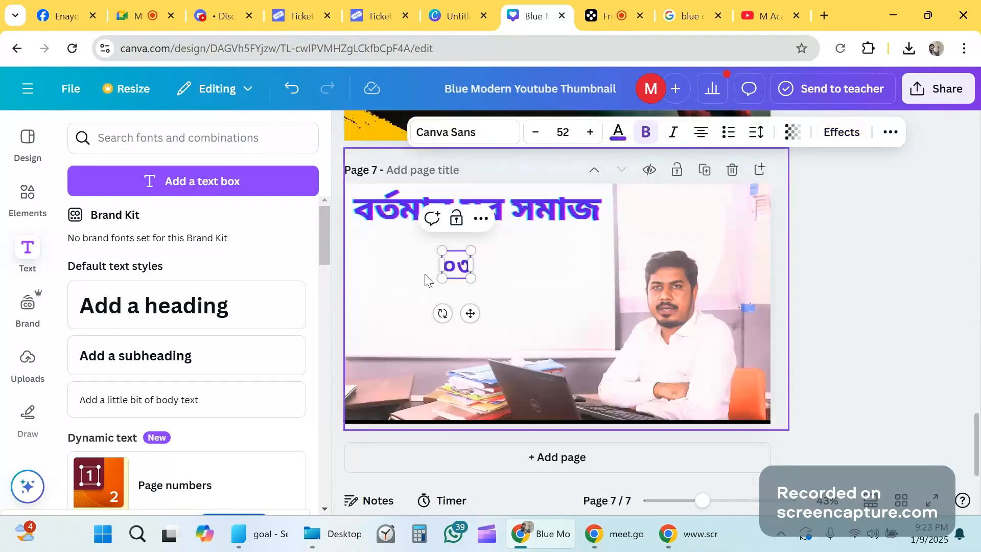
pyautogui.write('টি বিষ')
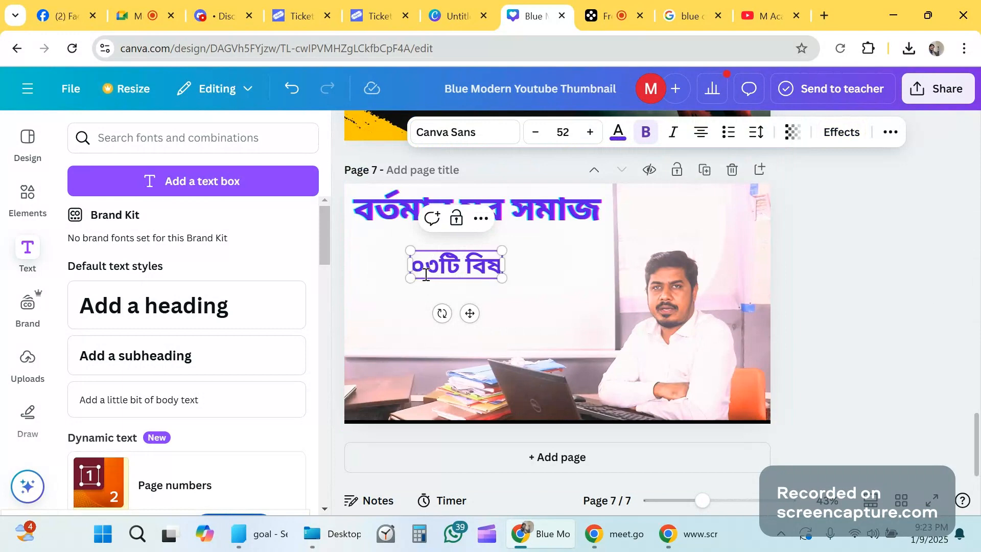
pyautogui.write('য়ে')
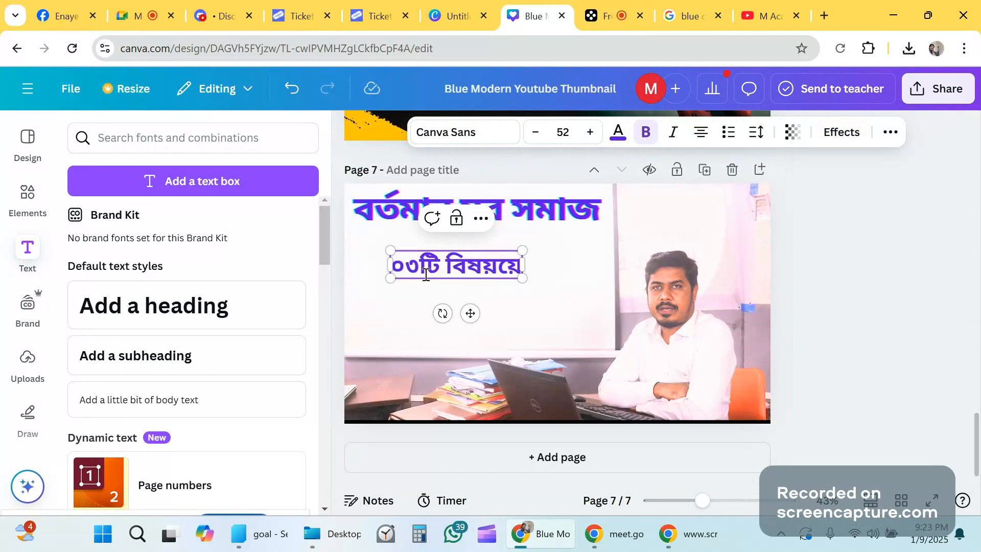
pyautogui.press('BackSpace')
pyautogui.press('BackSpace')
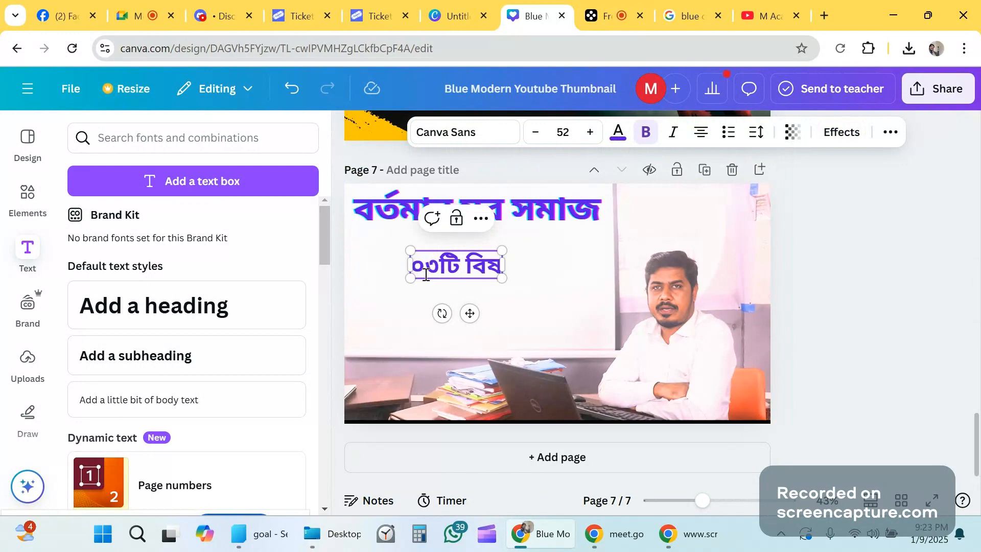
pyautogui.write('য়ে আস')
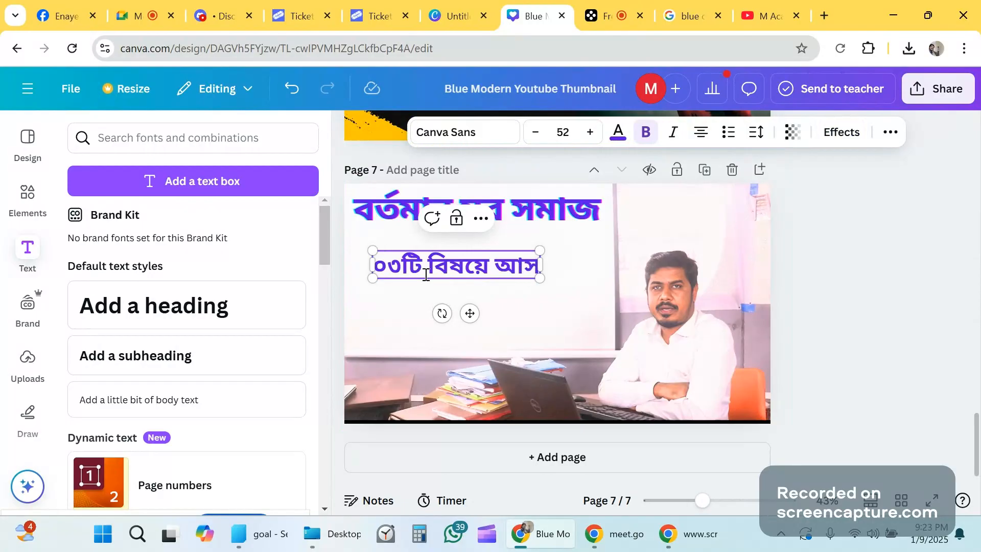
pyautogui.write('ক্ত')
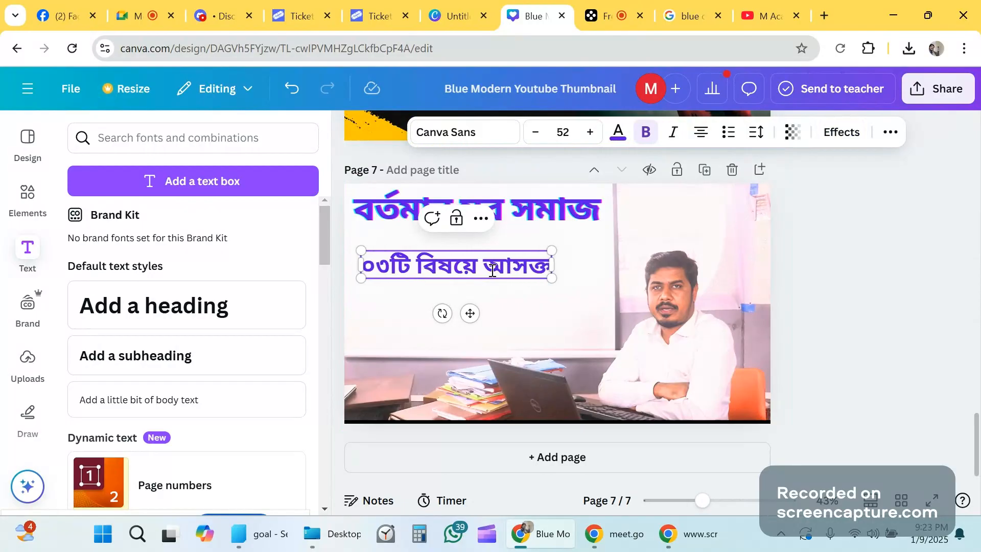
# - Break the "০৩টি বিষয়ে আসক্ত" heading onto two lines before "আসক্ত" and enlarge it to a font size of about 152
pyautogui.moveTo(552, 279); pyautogui.dragTo(636, 364)
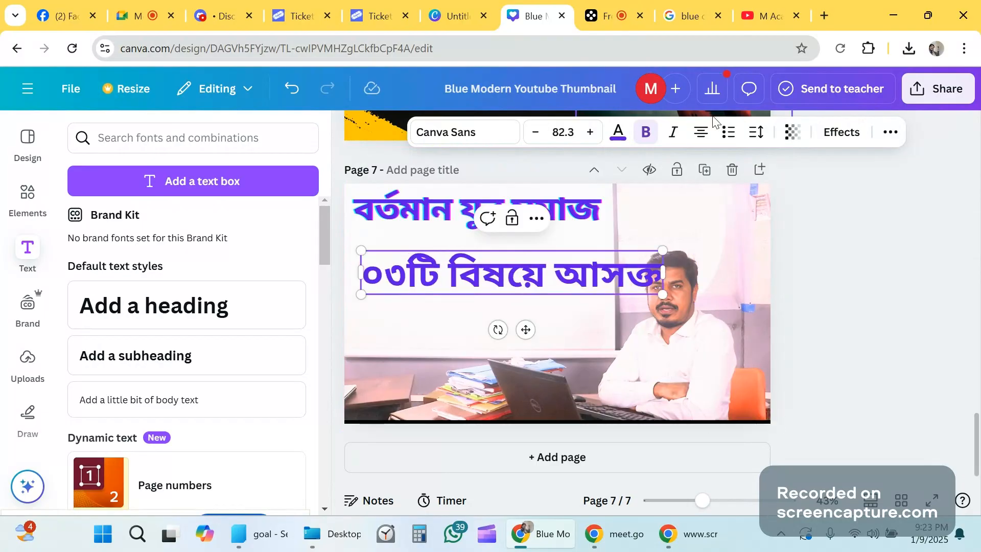
pyautogui.scroll(5, 603, 191)
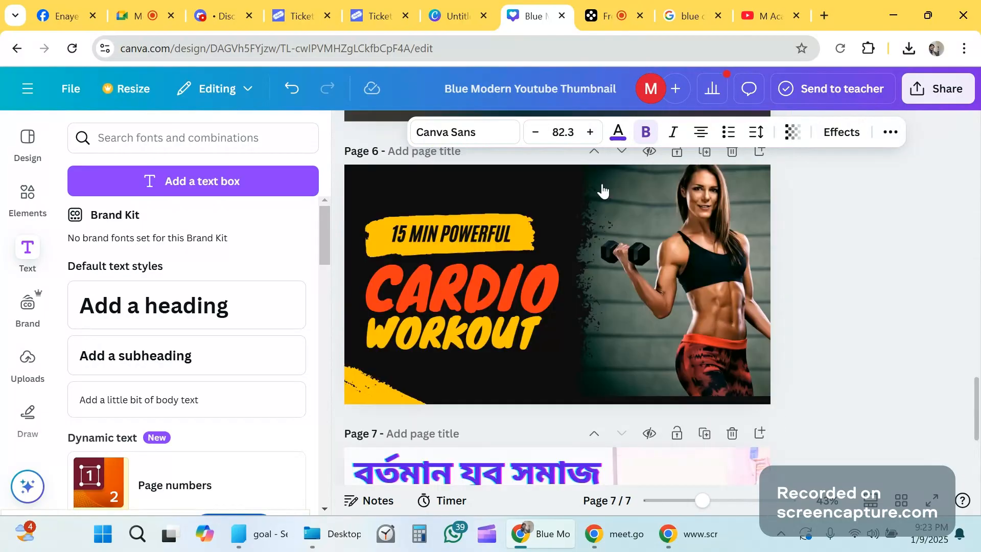
pyautogui.scroll(10, 603, 190)
pyautogui.scroll(-1, 604, 188)
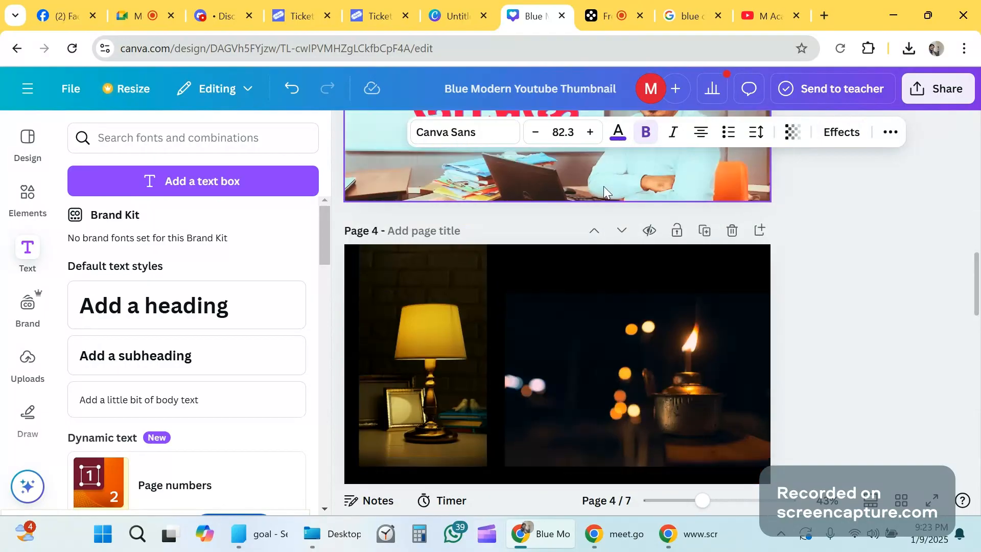
pyautogui.scroll(-15, 603, 188)
pyautogui.click(550, 280)
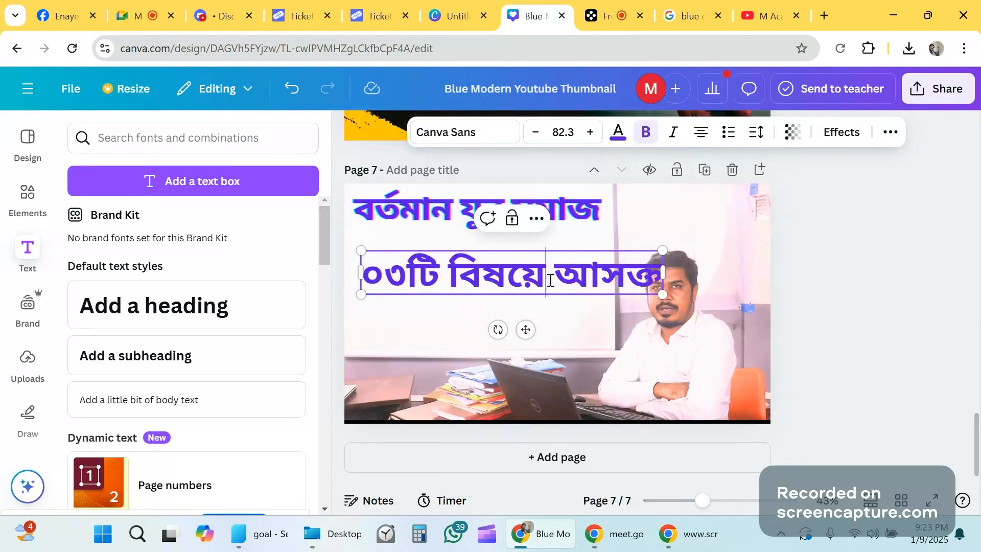
pyautogui.press('Return')
pyautogui.moveTo(605, 251); pyautogui.dragTo(787, 211)
pyautogui.moveTo(701, 226); pyautogui.dragTo(611, 265)
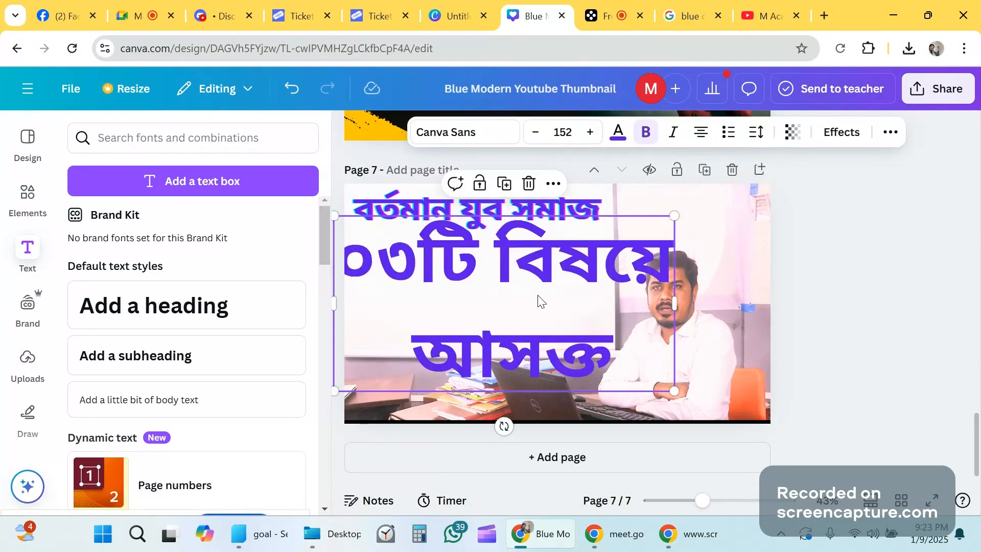
# - Tighten the two-line heading's line spacing, shrink it to a font size of about 115 and fit it on the whiteboard below the purple title
pyautogui.click(757, 134)
pyautogui.moveTo(729, 249); pyautogui.dragTo(699, 258)
pyautogui.click(864, 234)
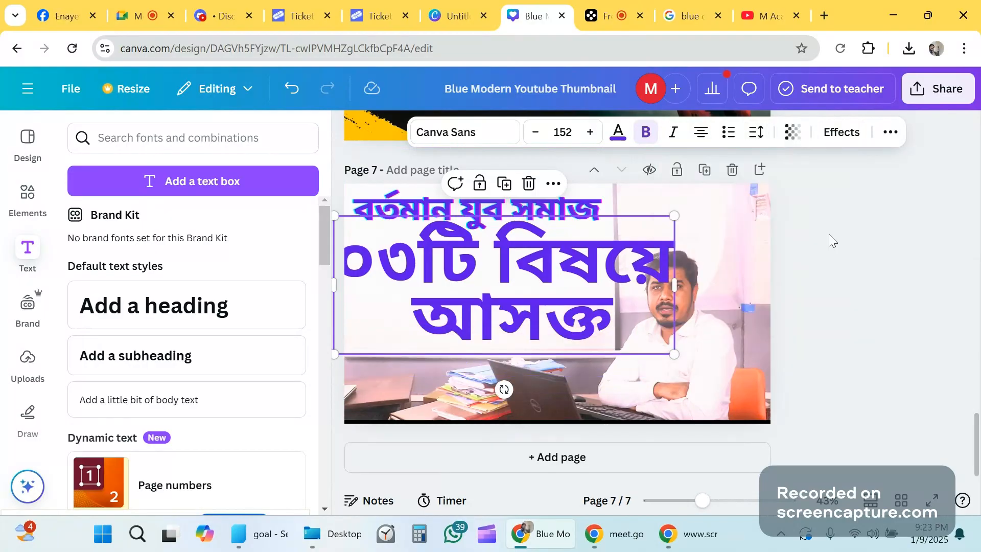
pyautogui.moveTo(674, 219); pyautogui.dragTo(592, 249)
pyautogui.moveTo(534, 279); pyautogui.dragTo(541, 254)
# - Colour the two-line page 7 heading red from the document colours
pyautogui.click(618, 133)
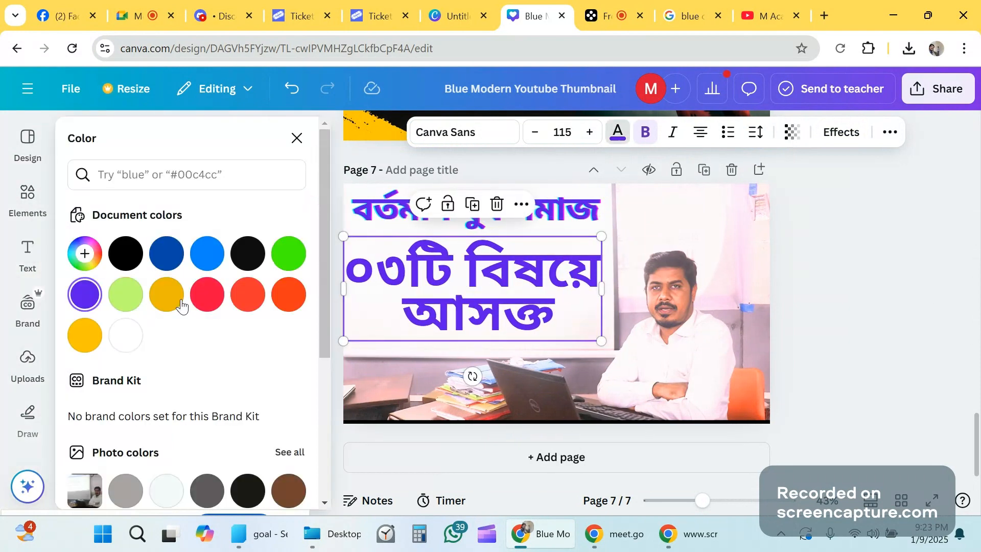
pyautogui.click(209, 296)
pyautogui.click(859, 269)
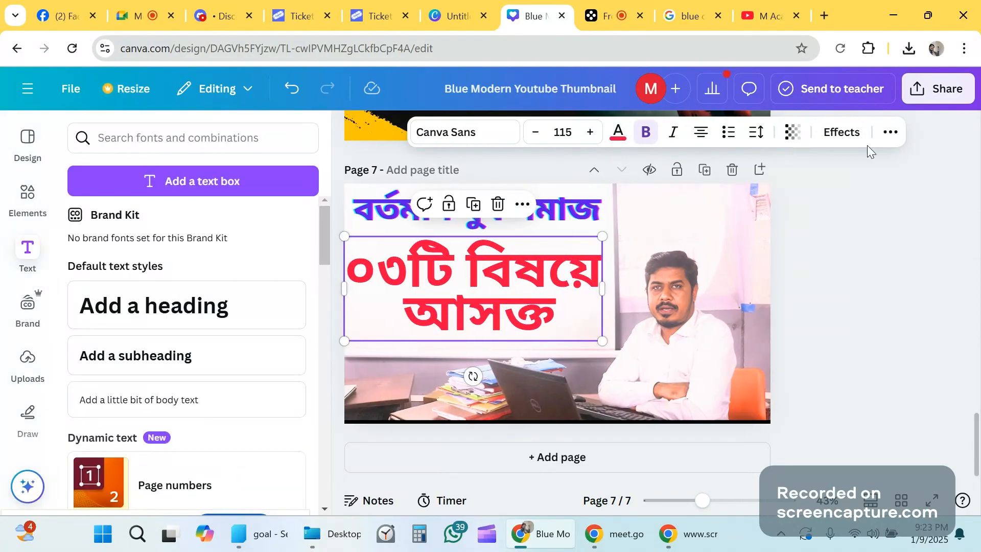
# - Apply the Shadow text effect to the red heading, keeping the shadow close to the letters
pyautogui.click(841, 132)
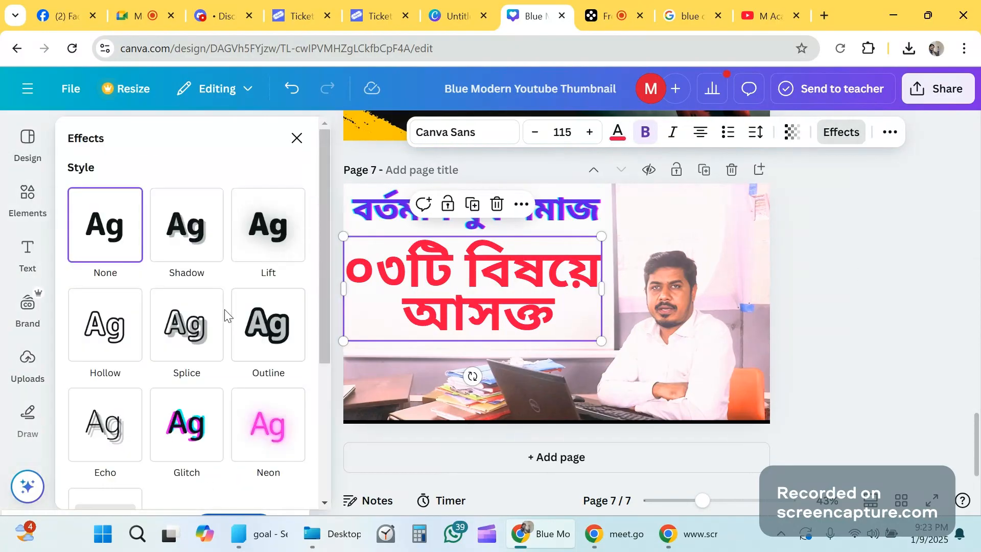
pyautogui.click(173, 251)
pyautogui.moveTo(133, 337); pyautogui.dragTo(107, 332)
pyautogui.click(297, 138)
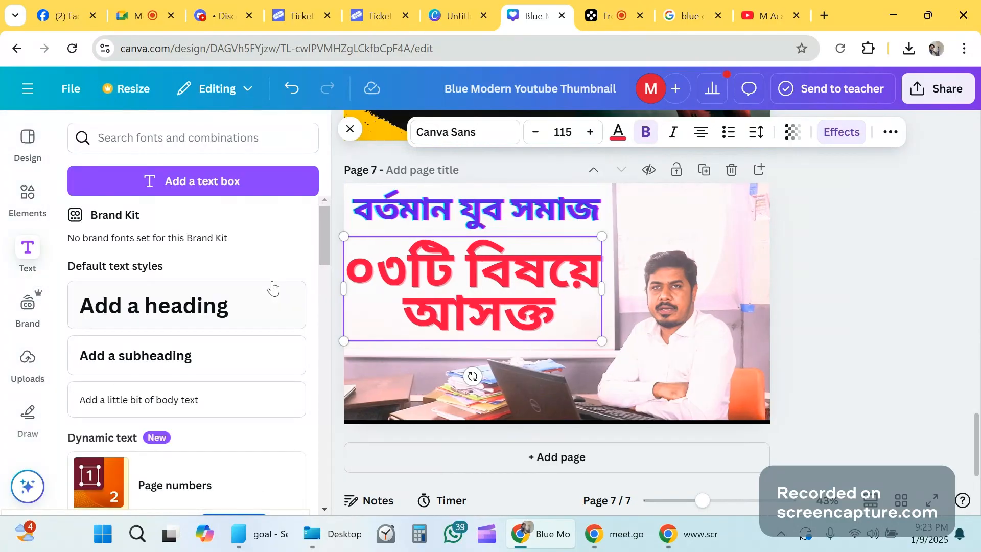
# - Colour only the number "০৩" in the red heading green from the document colours
pyautogui.doubleClick(402, 269)
pyautogui.click(402, 270)
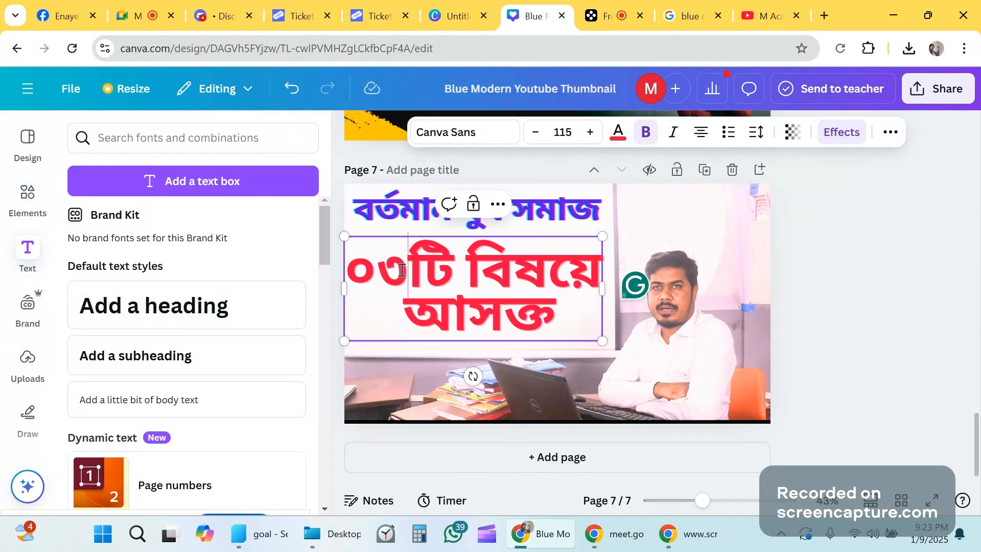
pyautogui.moveTo(402, 270); pyautogui.dragTo(352, 269)
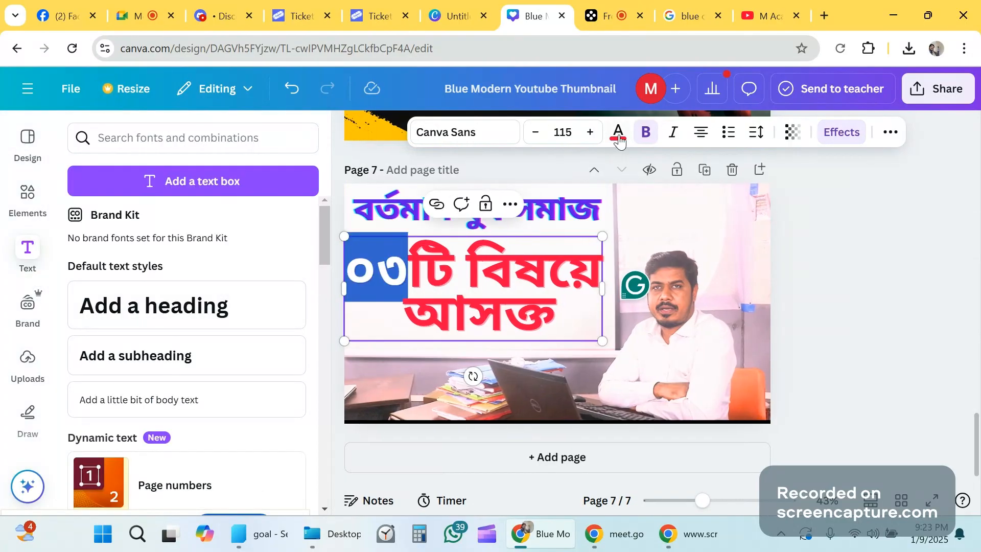
pyautogui.click(619, 136)
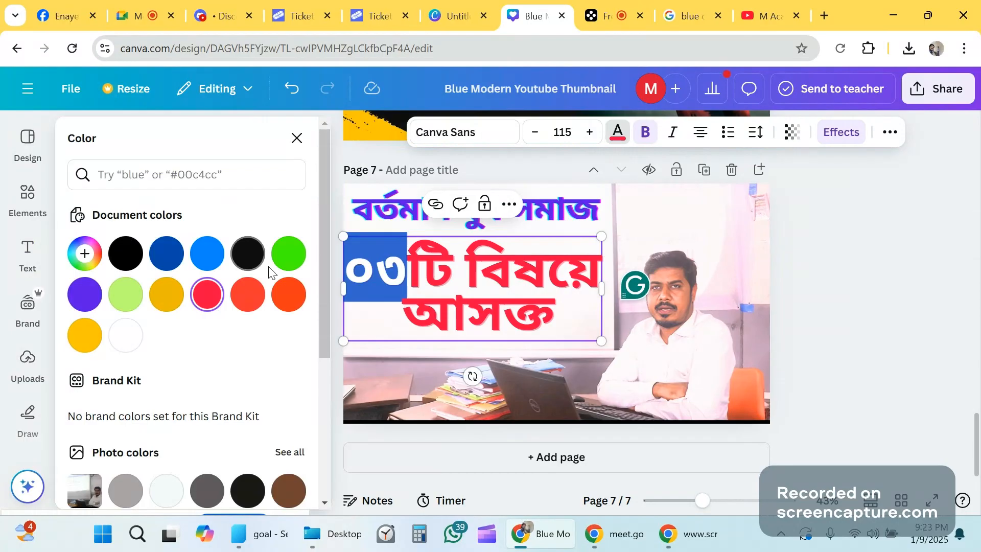
pyautogui.click(288, 254)
pyautogui.click(838, 253)
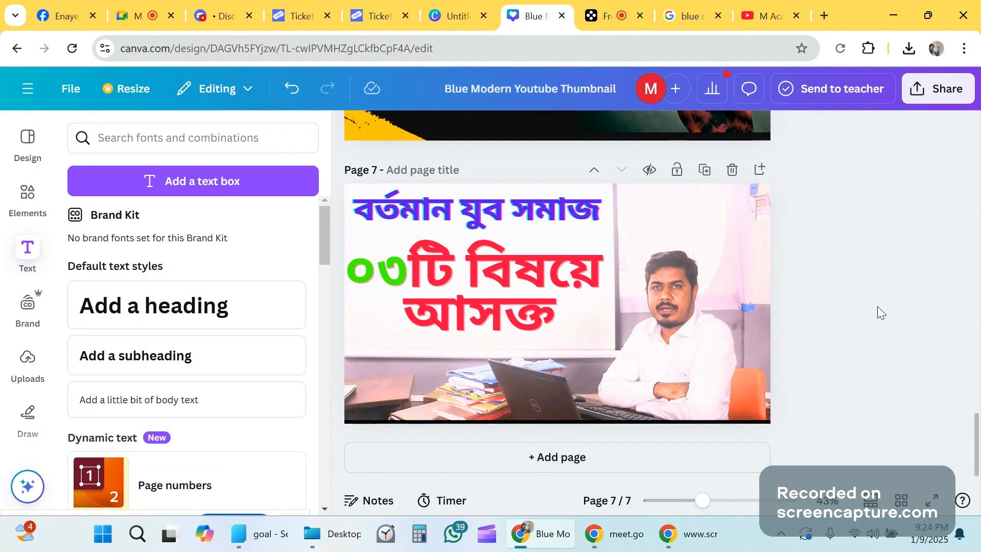
# - Enlarge the two-line heading to a font size of about 118 and shift it closer to the purple title
pyautogui.scroll(-3, 620, 333)
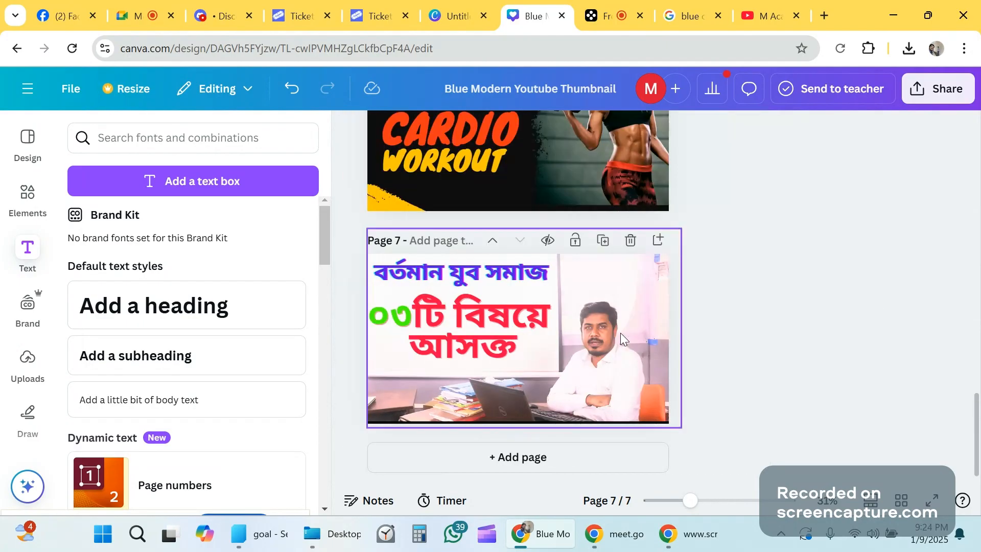
pyautogui.click(474, 342)
pyautogui.moveTo(551, 376); pyautogui.dragTo(554, 376)
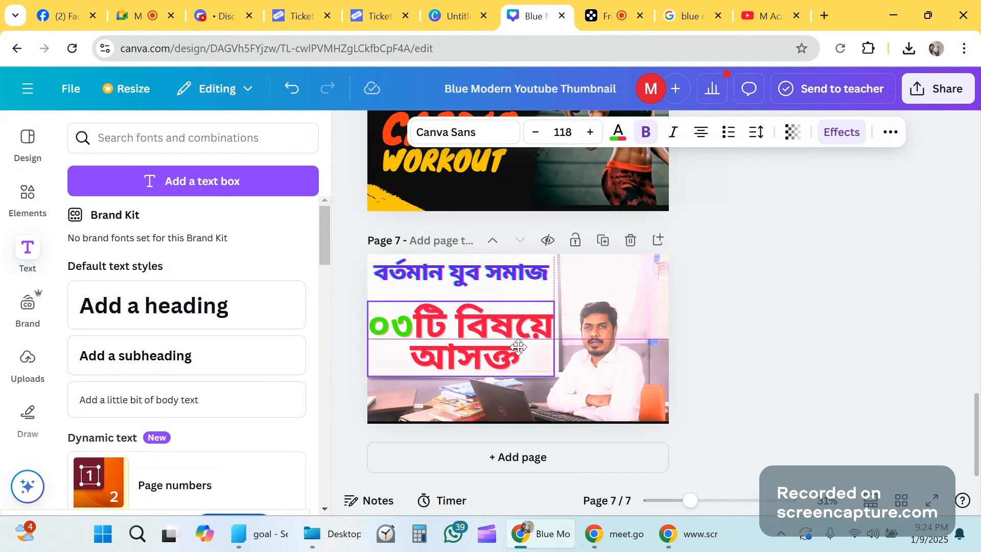
pyautogui.moveTo(518, 347); pyautogui.dragTo(512, 345)
pyautogui.click(765, 305)
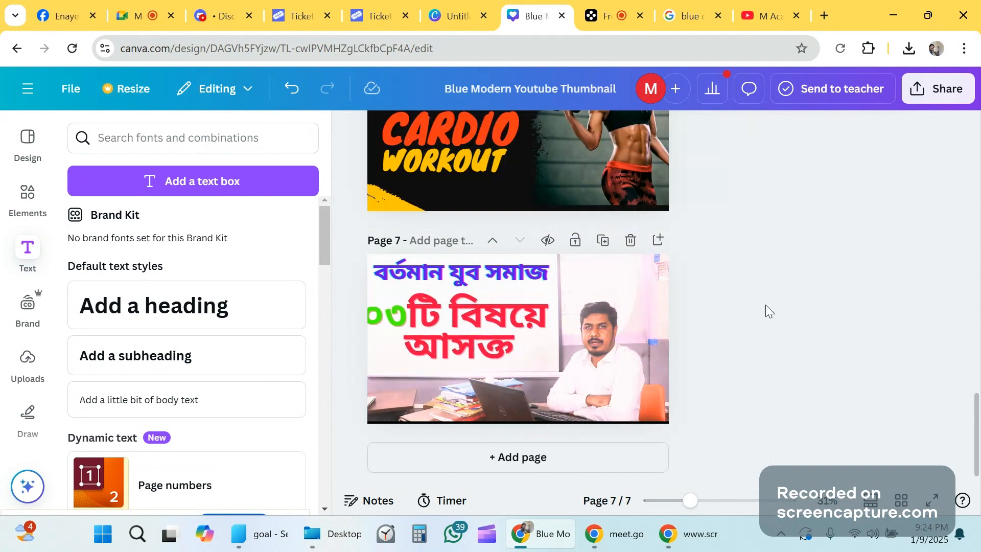
# - Compare with the page 3 thumbnail, then shrink the page 7 two-line heading to a font size of about 114 and place it fully inside the page
pyautogui.scroll(10, 765, 304)
pyautogui.scroll(3, 702, 320)
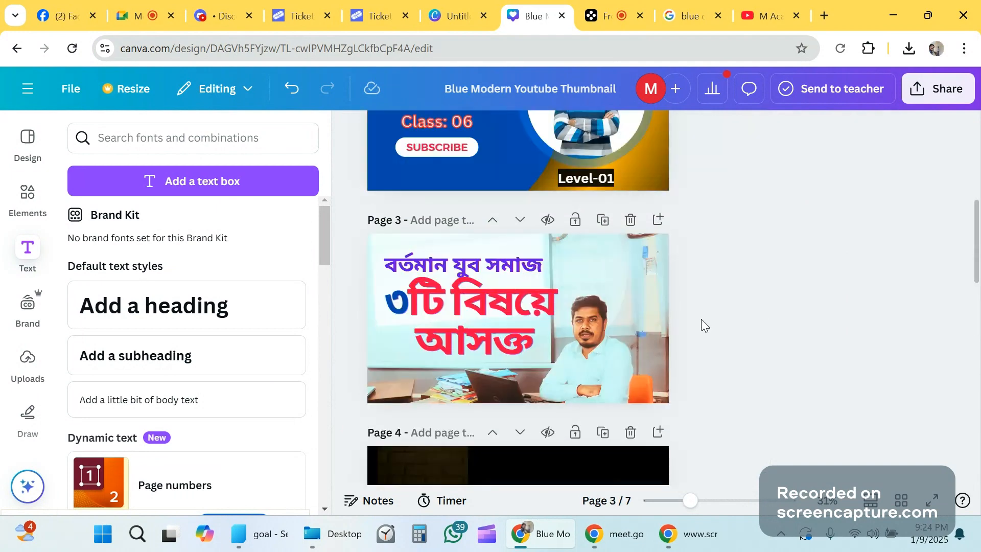
pyautogui.scroll(-12, 701, 320)
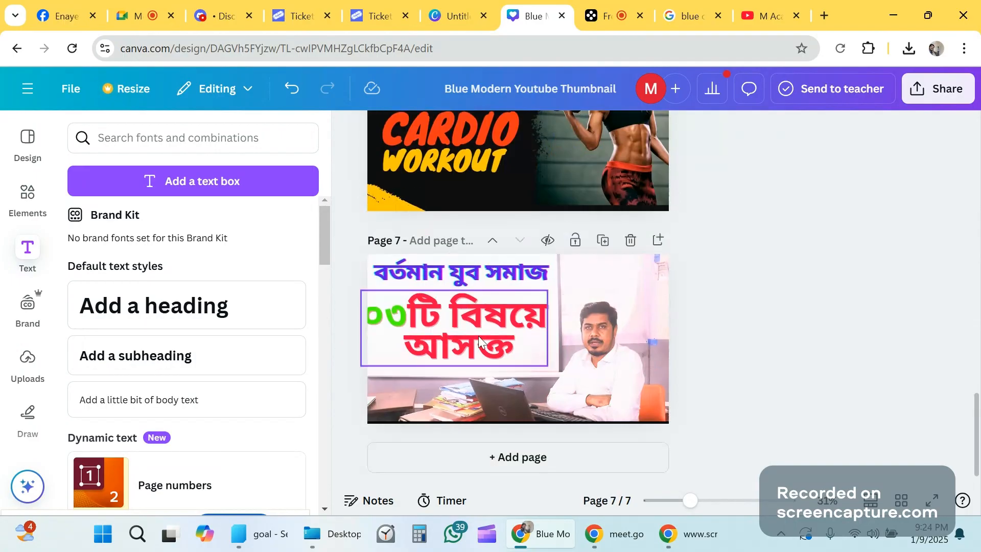
pyautogui.click(484, 335)
pyautogui.moveTo(360, 292); pyautogui.dragTo(374, 295)
pyautogui.moveTo(507, 323); pyautogui.dragTo(501, 321)
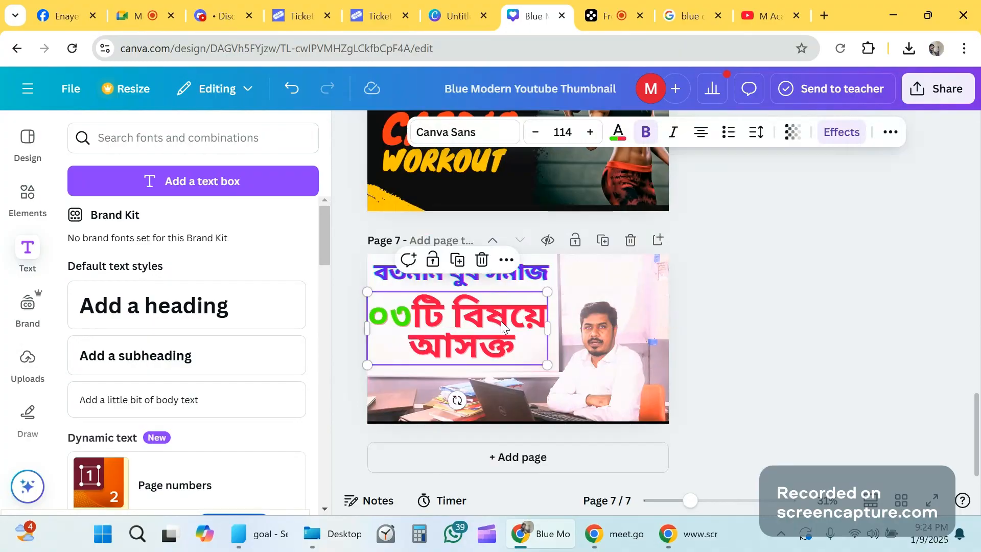
pyautogui.click(701, 315)
# - Review the finished thumbnail designs across the document's pages
pyautogui.scroll(3, 738, 333)
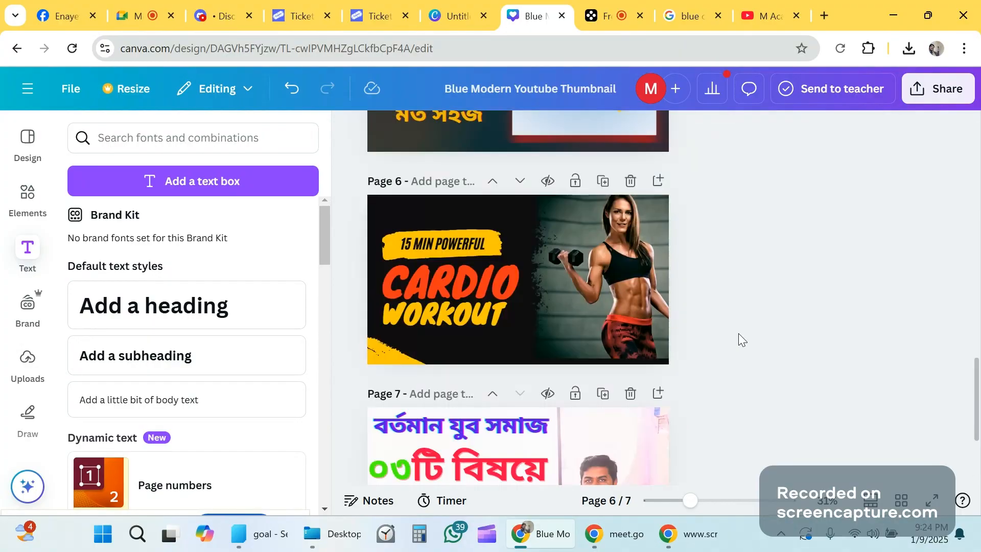
pyautogui.scroll(15, 744, 333)
pyautogui.scroll(-3, 750, 333)
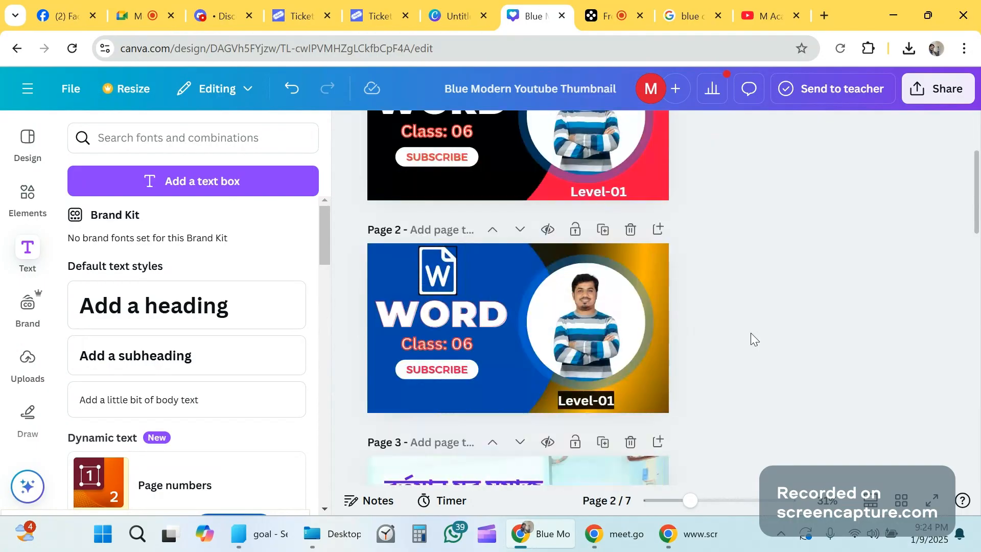
pyautogui.scroll(3, 751, 333)
pyautogui.scroll(1, 750, 333)
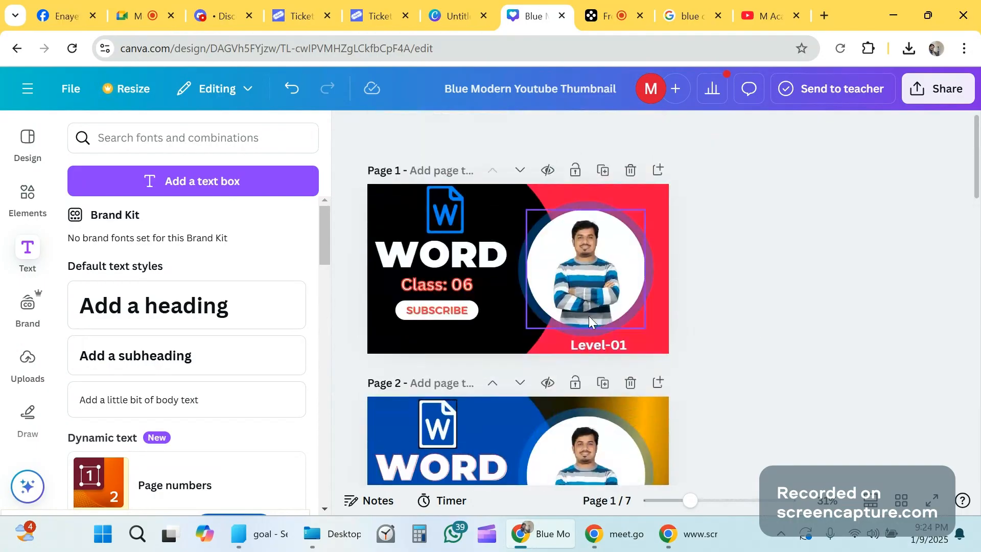
pyautogui.scroll(-6, 588, 316)
pyautogui.scroll(-6, 599, 338)
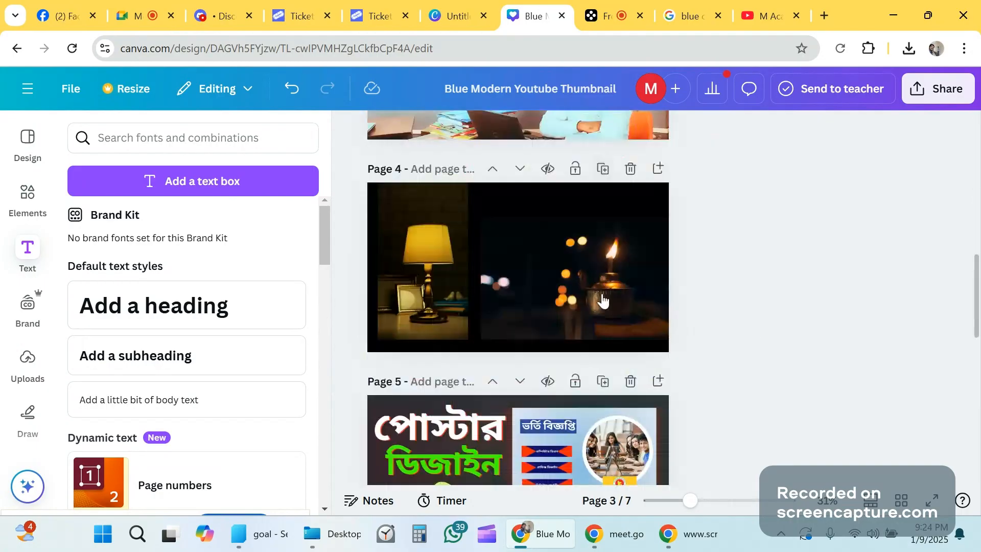
# - Look over all seven pages again, from the WORD thumbnails on page 1 to the Bengali thumbnail on page 7
pyautogui.scroll(8, 603, 302)
pyautogui.scroll(4, 612, 291)
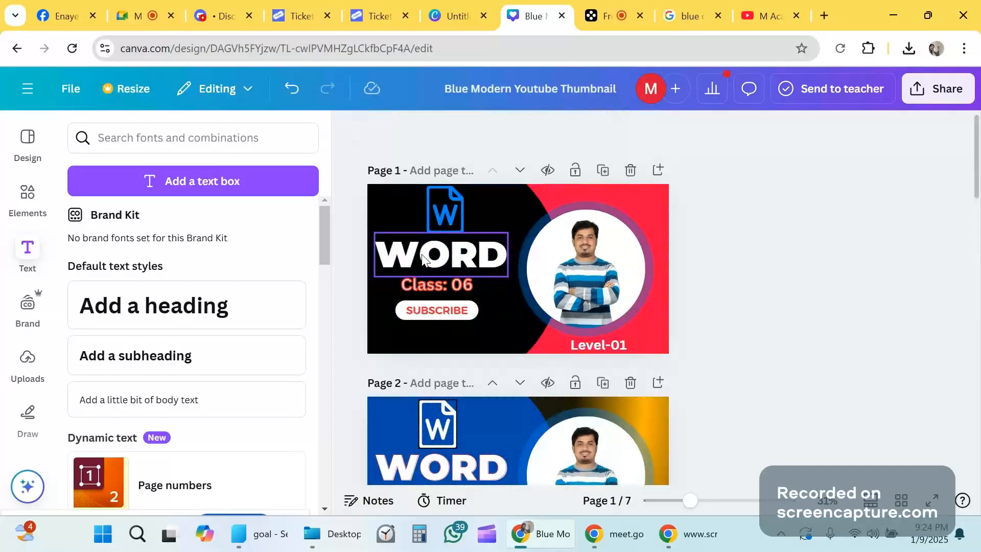
pyautogui.scroll(-12, 554, 254)
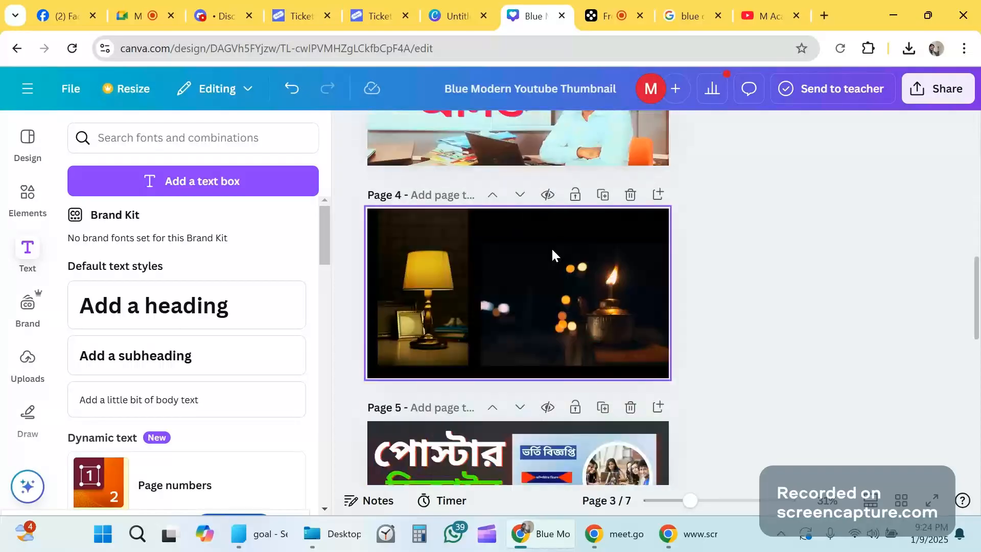
pyautogui.scroll(-12, 552, 250)
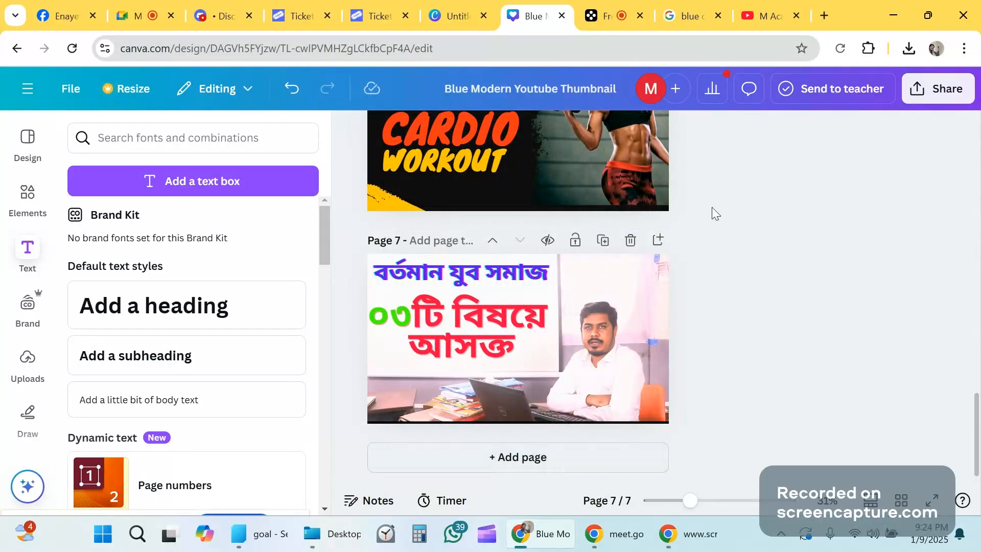
pyautogui.scroll(10, 713, 207)
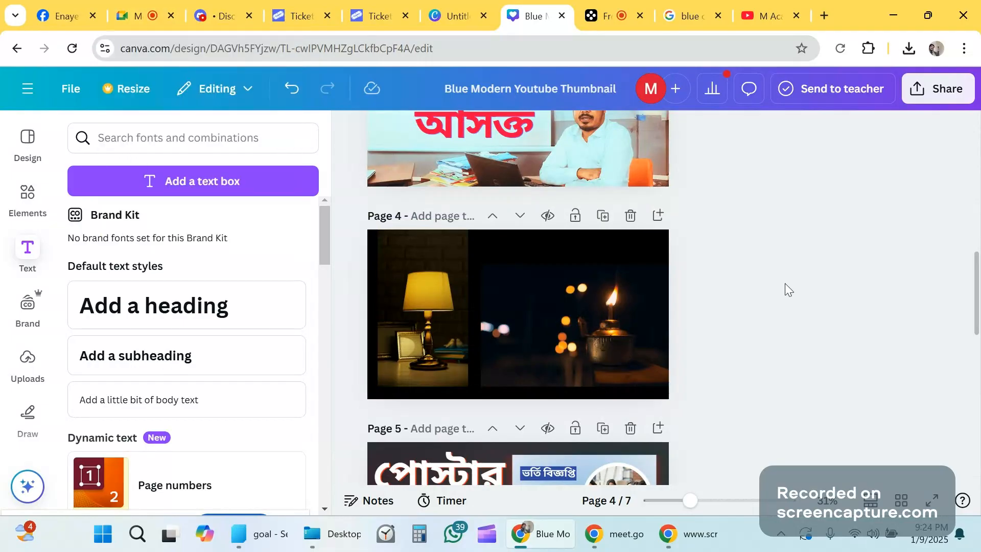
pyautogui.scroll(5, 785, 285)
pyautogui.scroll(3, 785, 290)
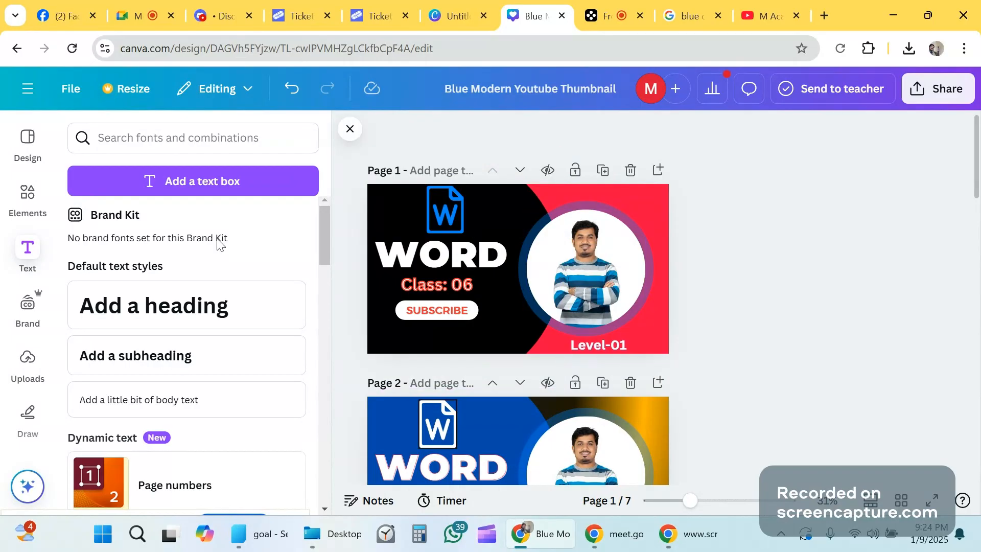
# - Browse the elements library's suggested Shadow category and show all of its graphics
pyautogui.click(33, 214)
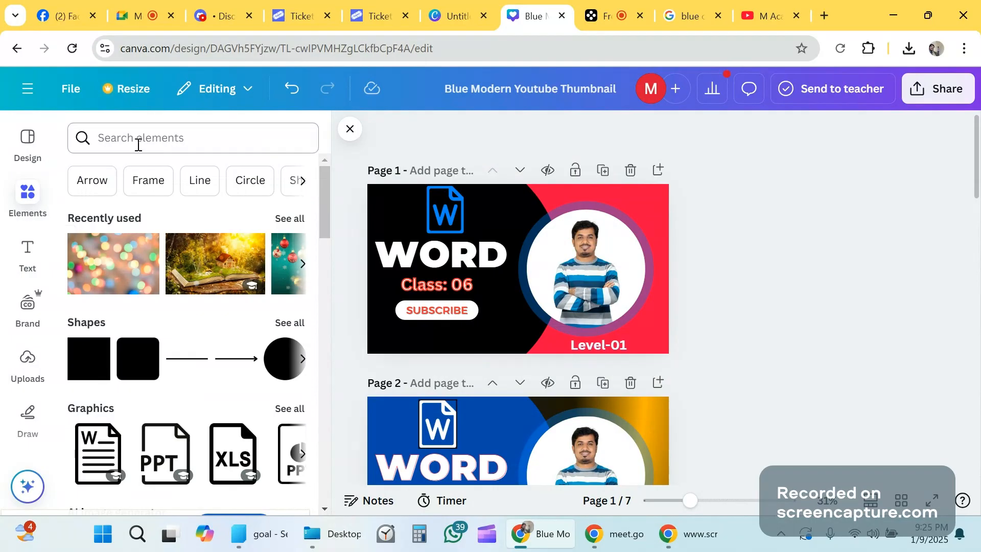
pyautogui.click(138, 145)
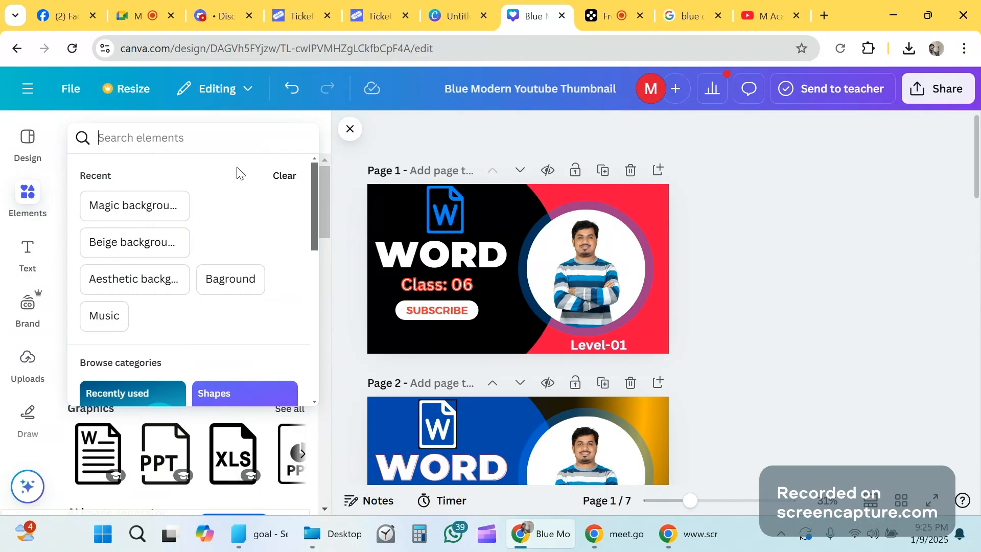
pyautogui.click(794, 249)
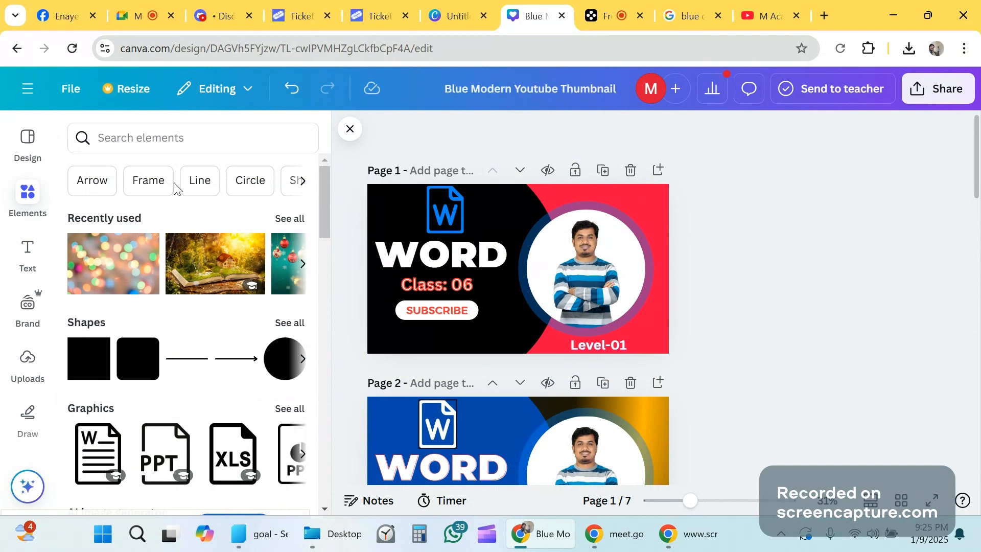
pyautogui.click(303, 181)
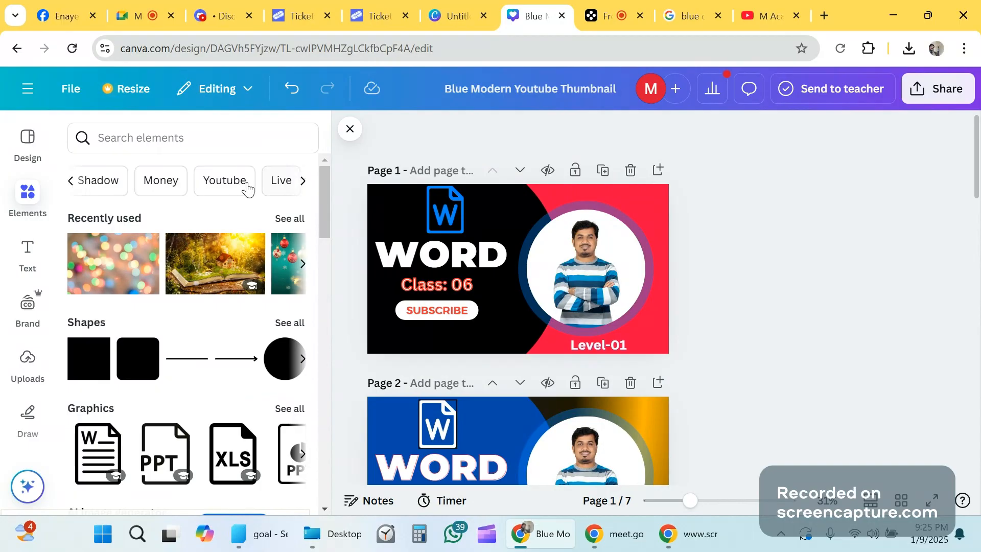
pyautogui.click(116, 191)
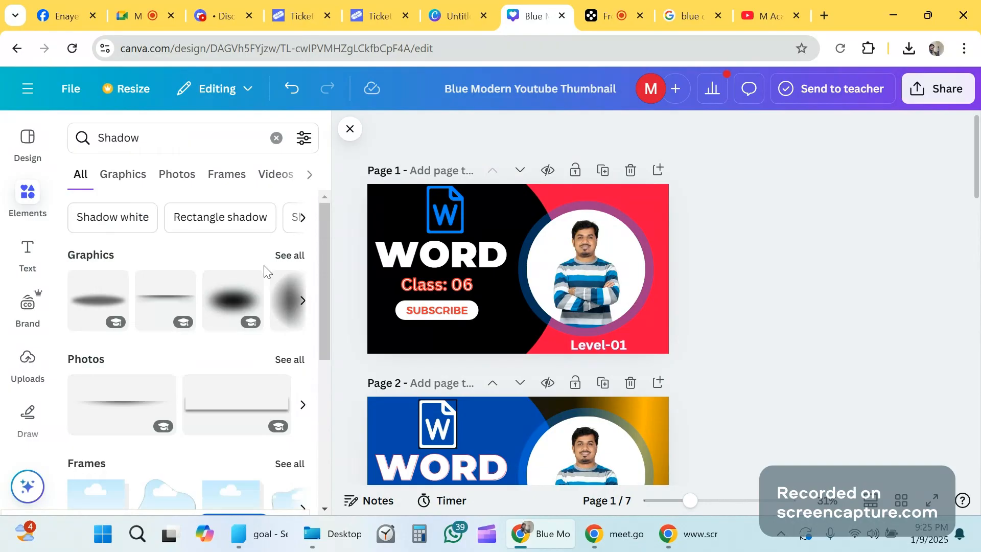
pyautogui.scroll(-5, 265, 271)
pyautogui.scroll(5, 265, 271)
pyautogui.click(295, 254)
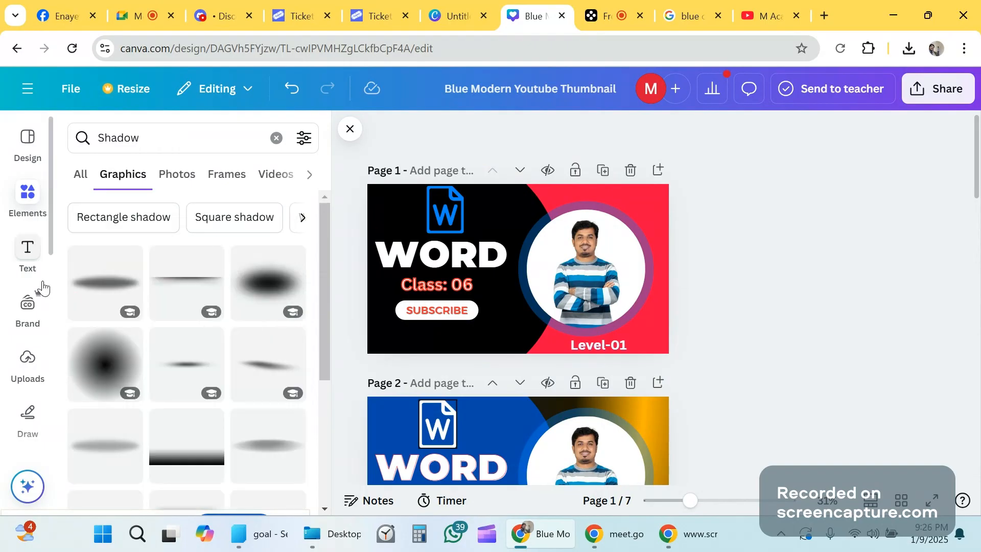
# - Look through the remaining editor tools, then examine the Shadow photos and the Shadow results of all types
pyautogui.scroll(-1, 43, 299)
pyautogui.scroll(-3, 44, 327)
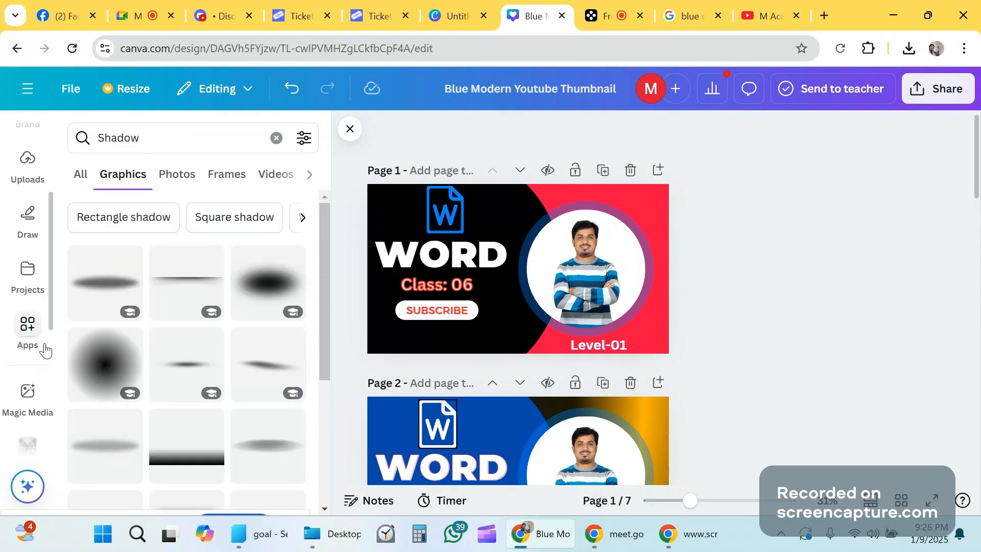
pyautogui.scroll(-2, 45, 347)
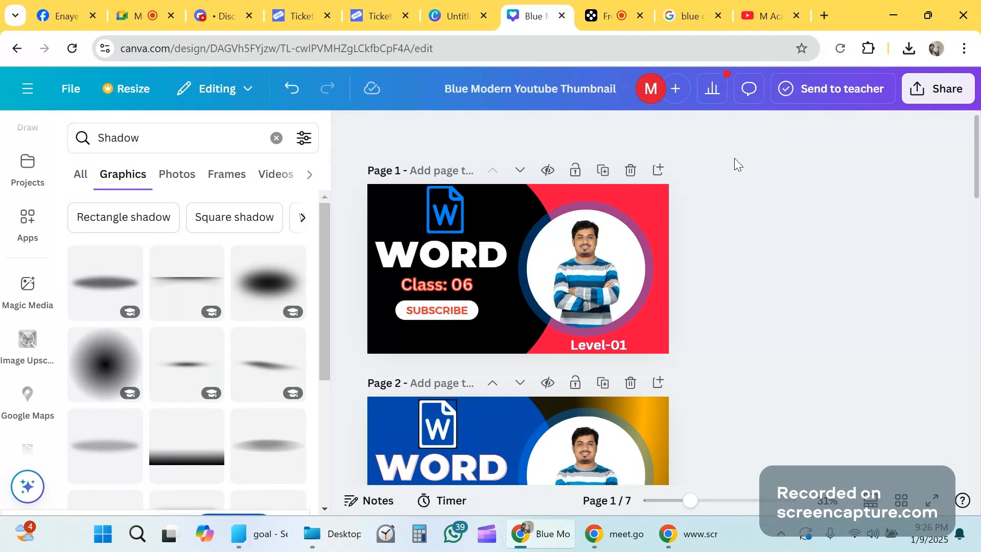
pyautogui.click(180, 176)
pyautogui.scroll(-1, 178, 233)
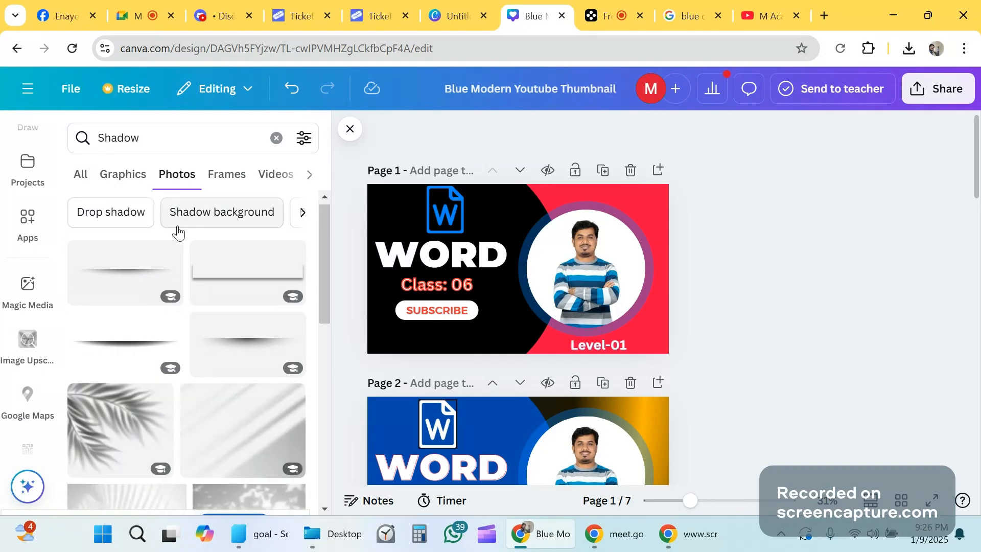
pyautogui.scroll(-5, 178, 233)
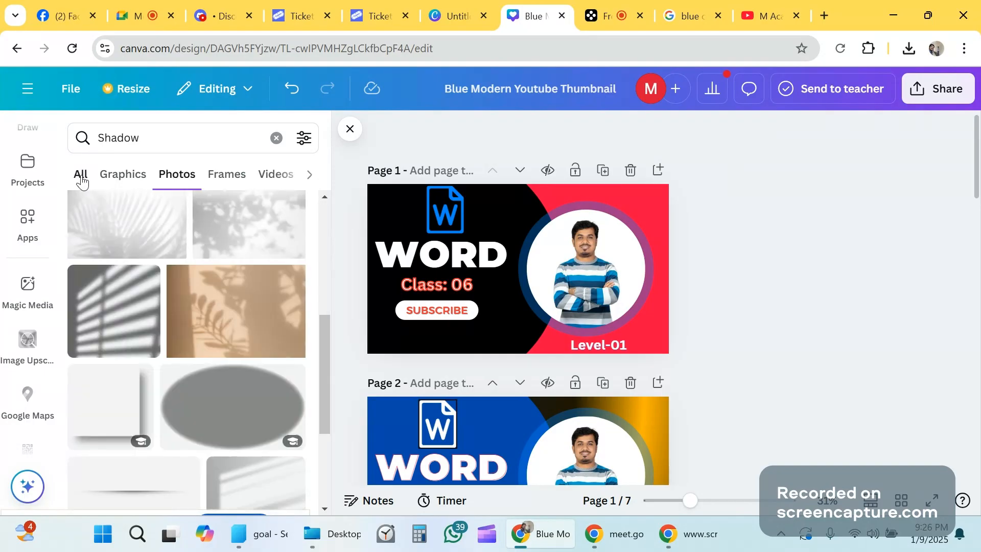
pyautogui.click(82, 182)
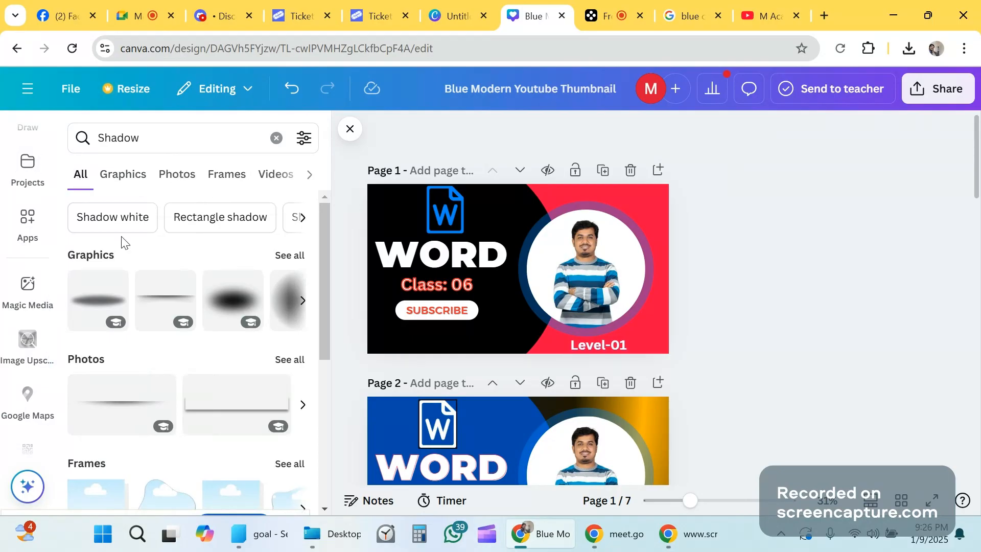
pyautogui.scroll(-5, 124, 249)
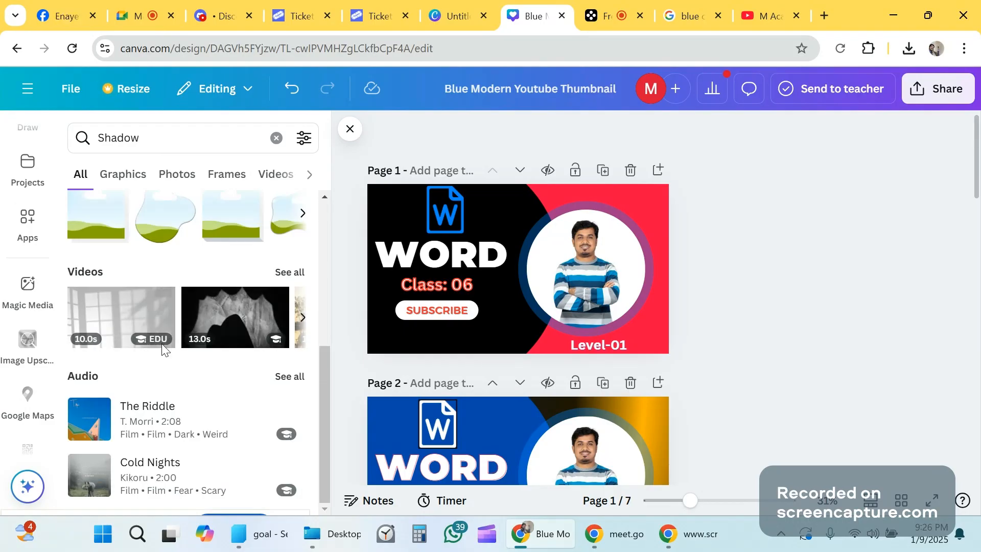
pyautogui.scroll(5, 182, 392)
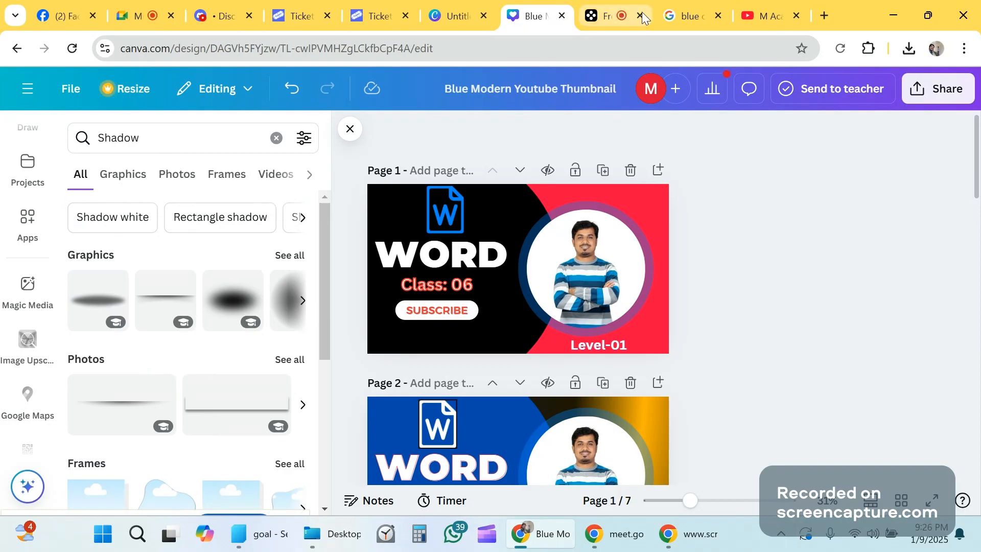
# - In a new browser tab, translate the Bengali word "বৃত্ত" into English with Google's translator and select the word "circle"
pyautogui.moveTo(764, 14)
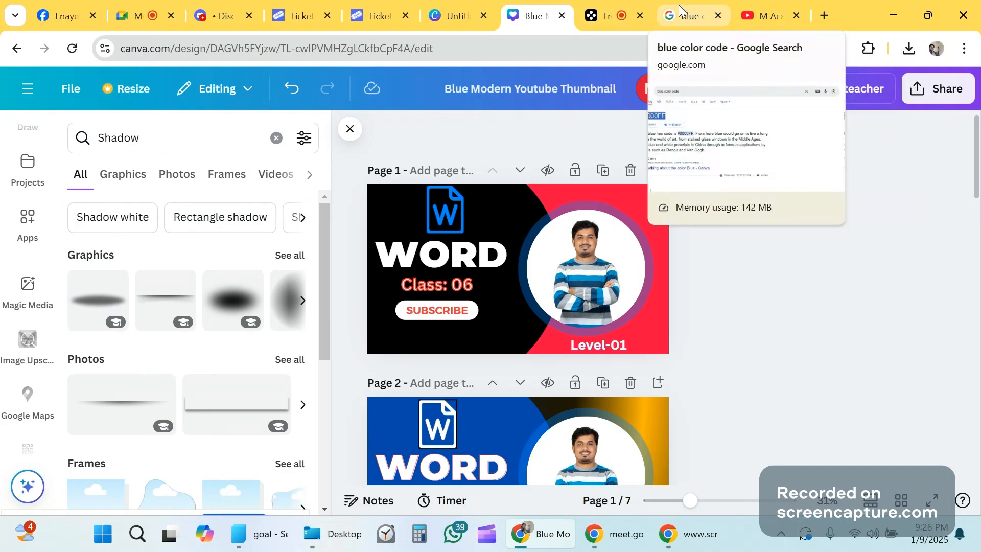
pyautogui.click(680, 10)
pyautogui.hotkey('ctrl', 't')
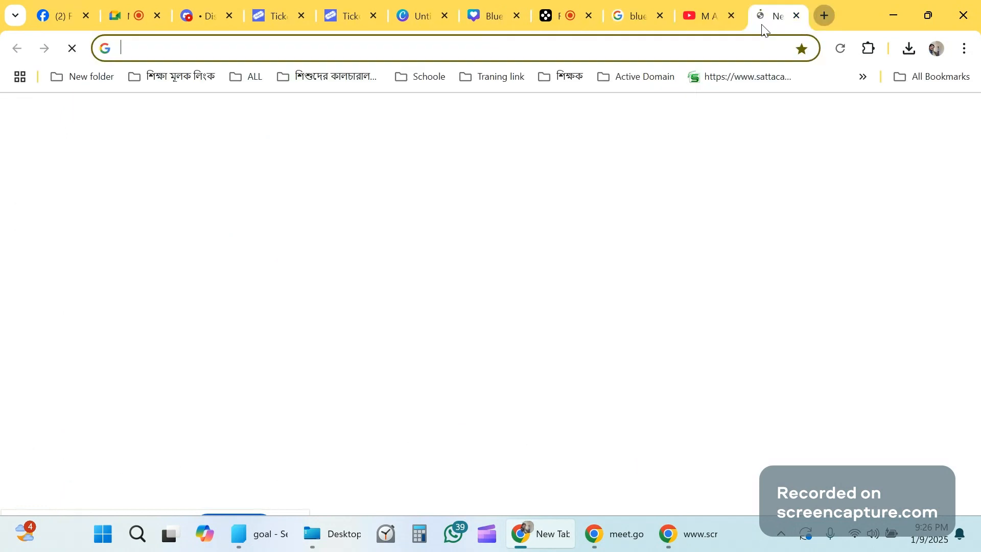
pyautogui.click(617, 52)
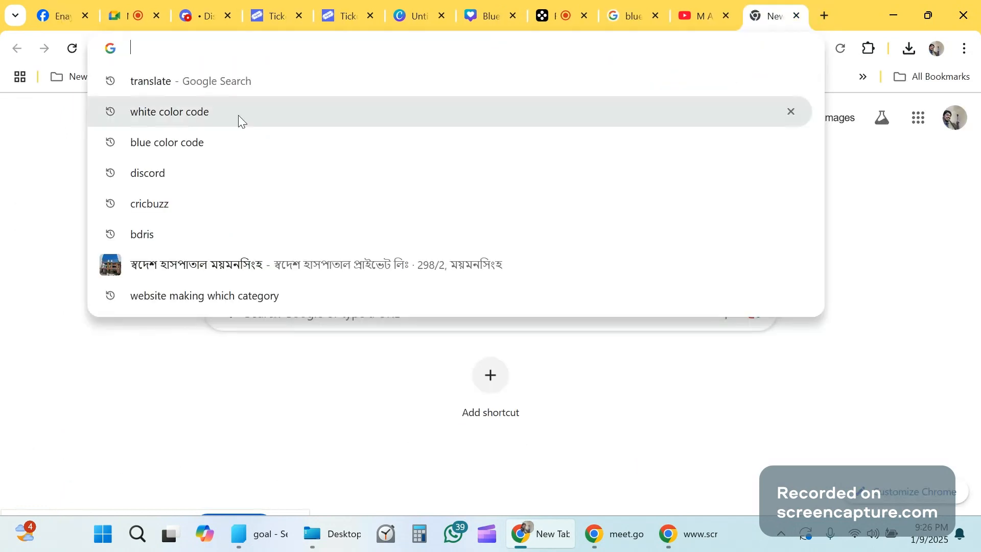
pyautogui.click(258, 88)
pyautogui.click(155, 262)
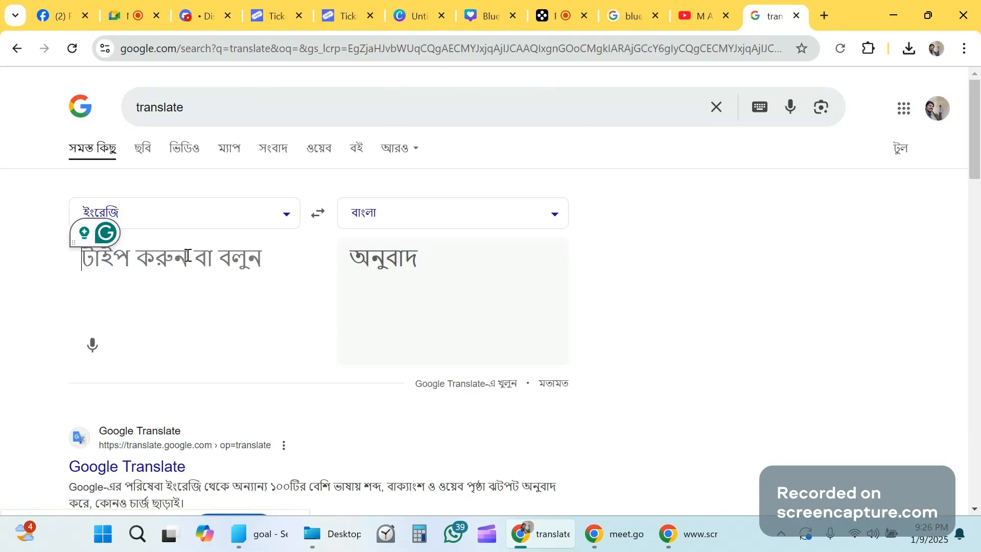
pyautogui.write('বৃ')
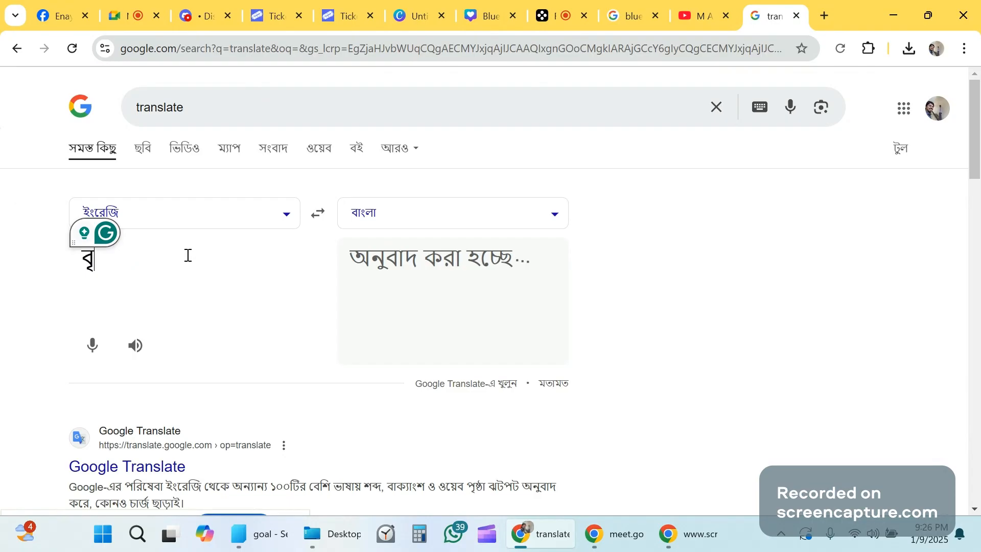
pyautogui.write('হ্')
pyautogui.write('ত্ত')
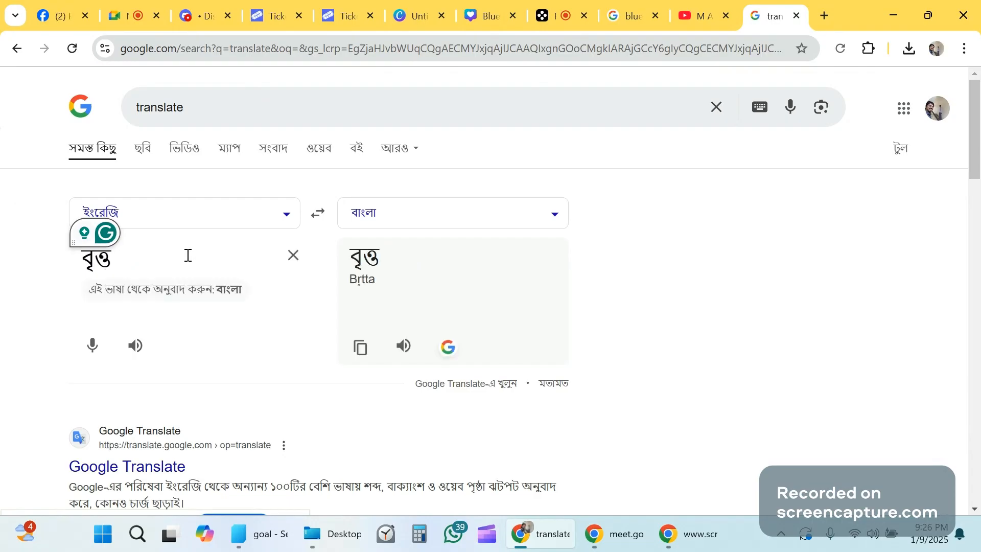
pyautogui.click(318, 213)
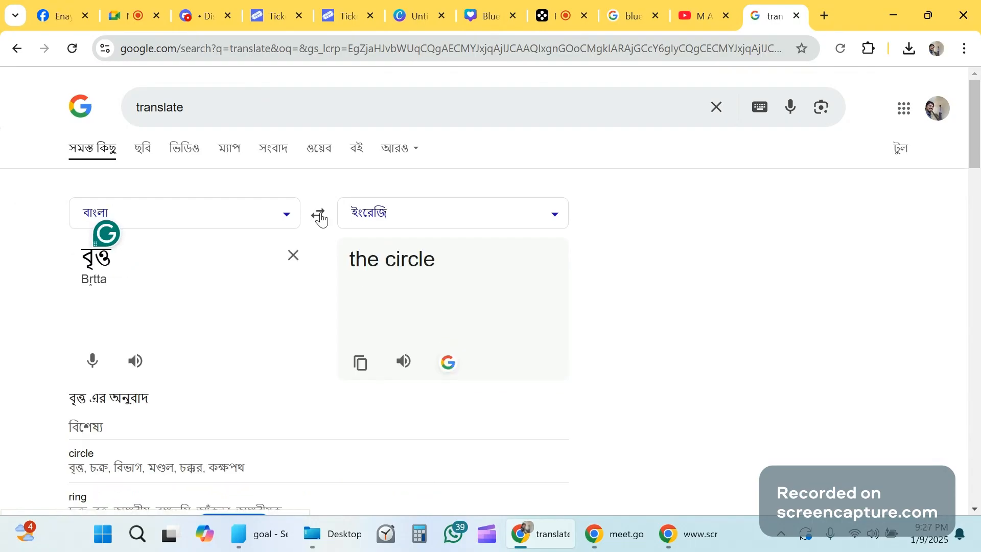
pyautogui.moveTo(438, 264); pyautogui.dragTo(388, 253)
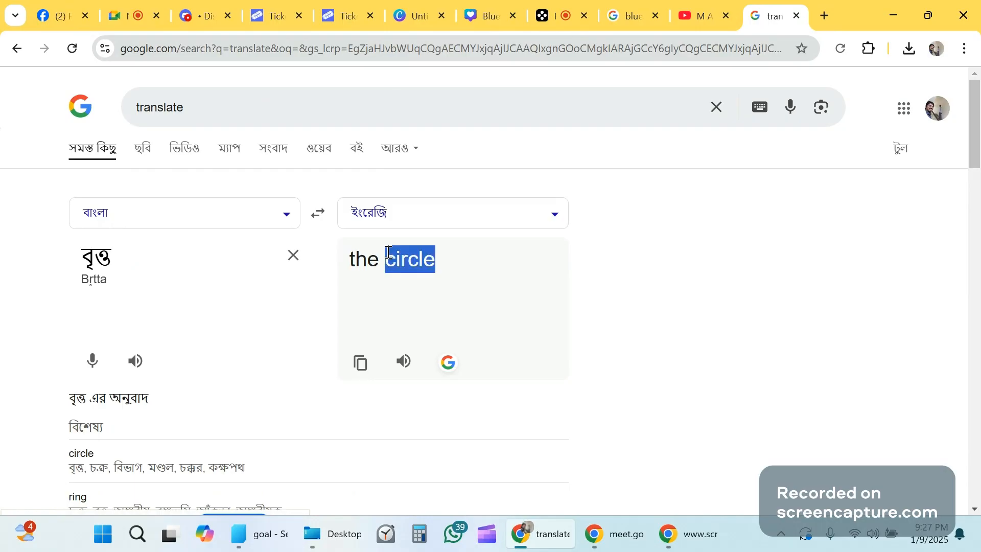
# - Return to the Blue Modern Youtube Thumbnail design and replace the Shadow element search with one for "circle"
pyautogui.click(403, 6)
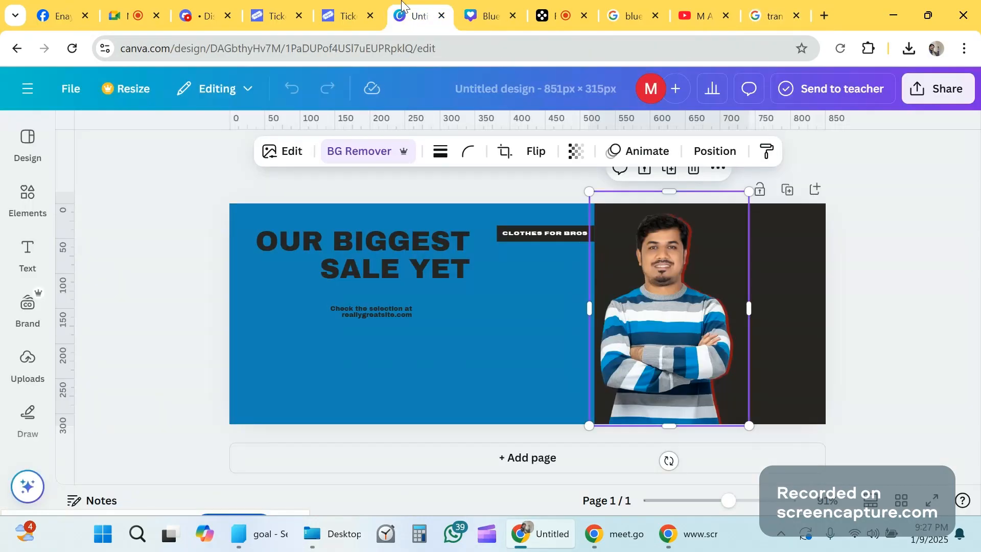
pyautogui.click(343, 6)
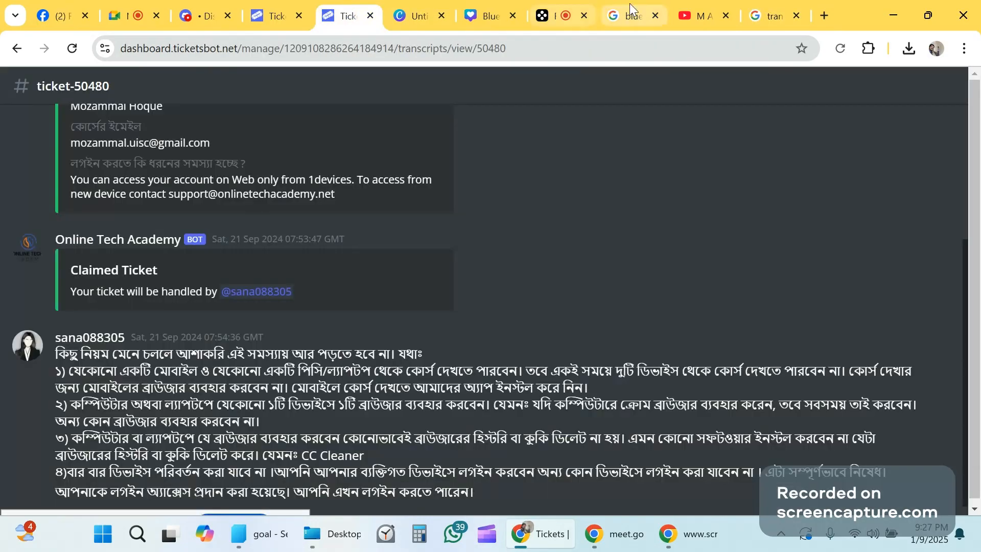
pyautogui.click(414, 11)
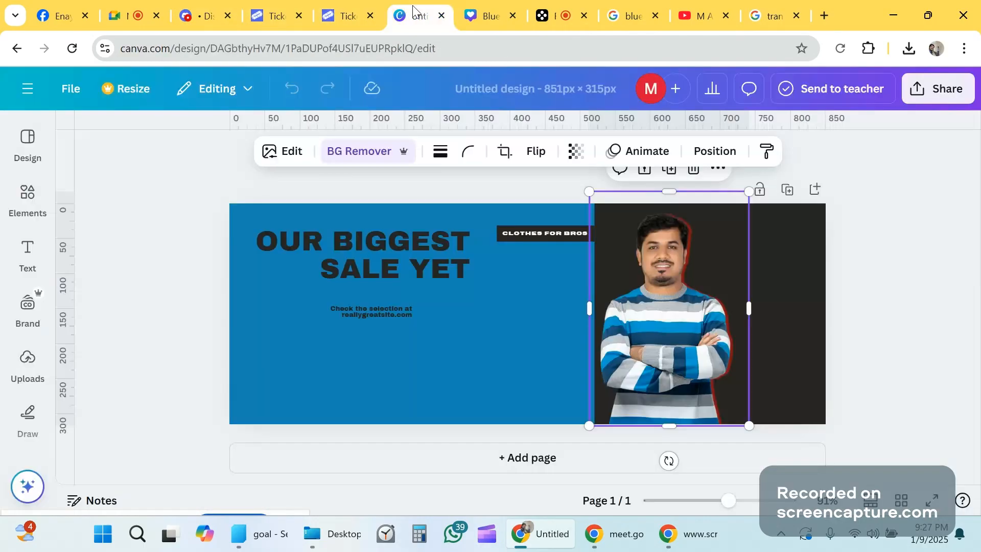
pyautogui.click(503, 11)
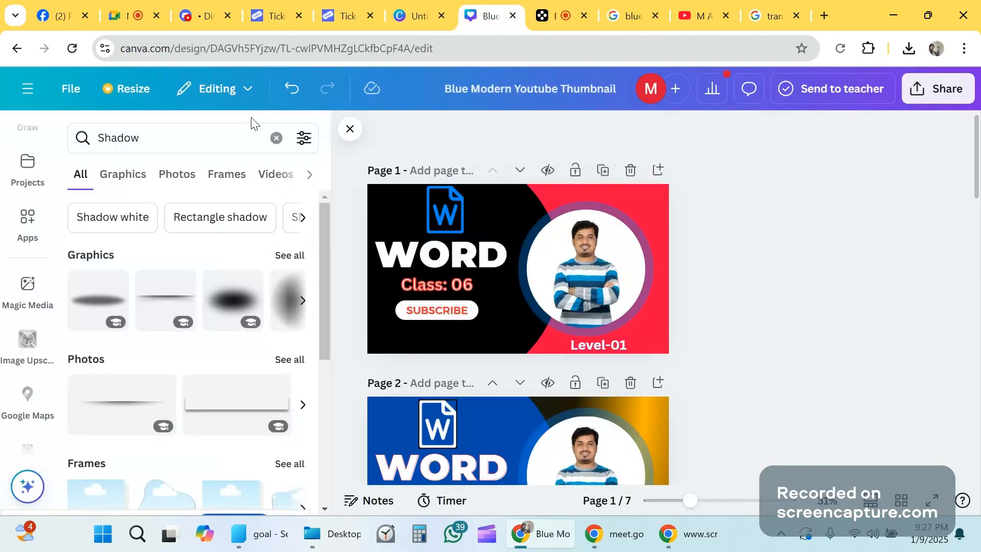
pyautogui.click(276, 138)
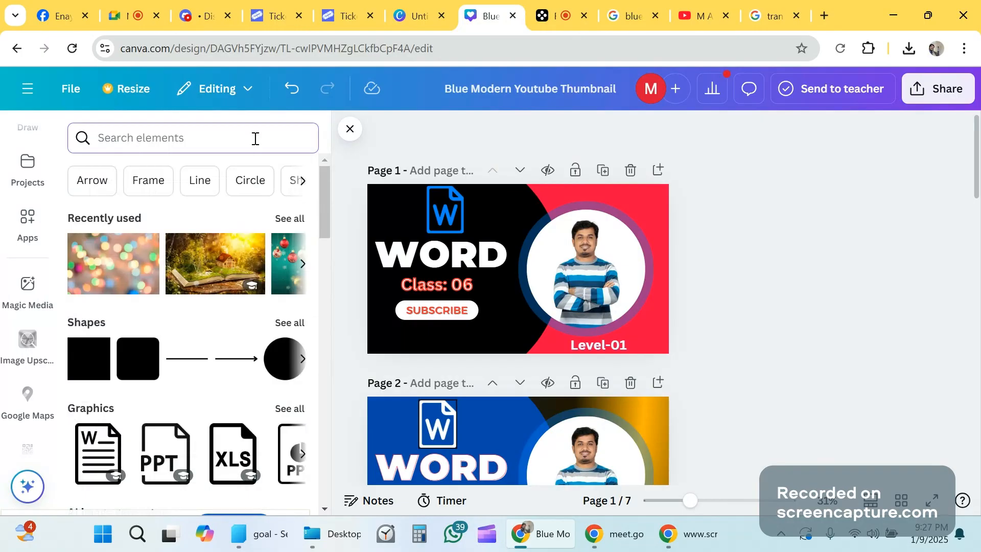
pyautogui.write('circle')
pyautogui.press('Return')
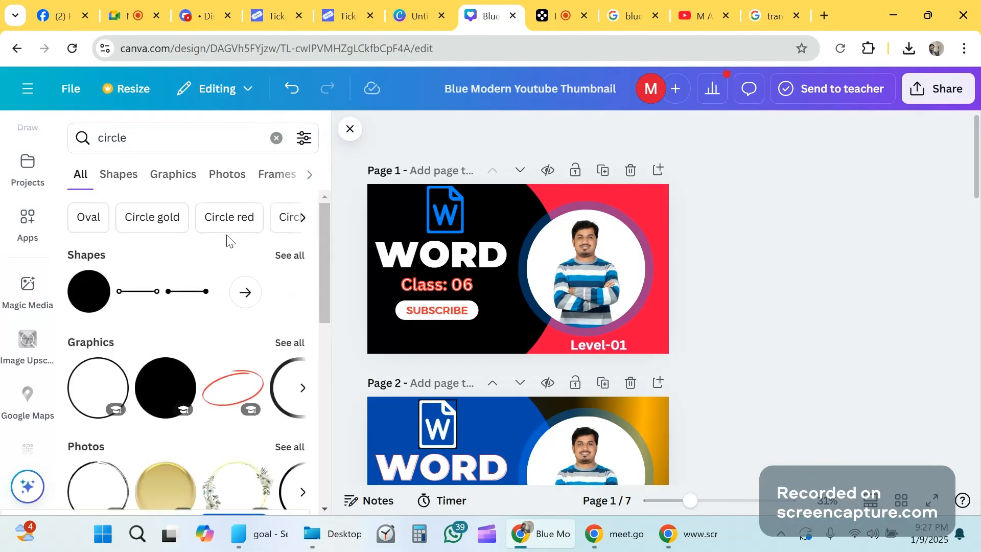
# - Examine the circle elements of every type, then look through the document's pages and return to the first ones
pyautogui.scroll(-5, 222, 307)
pyautogui.scroll(-3, 218, 376)
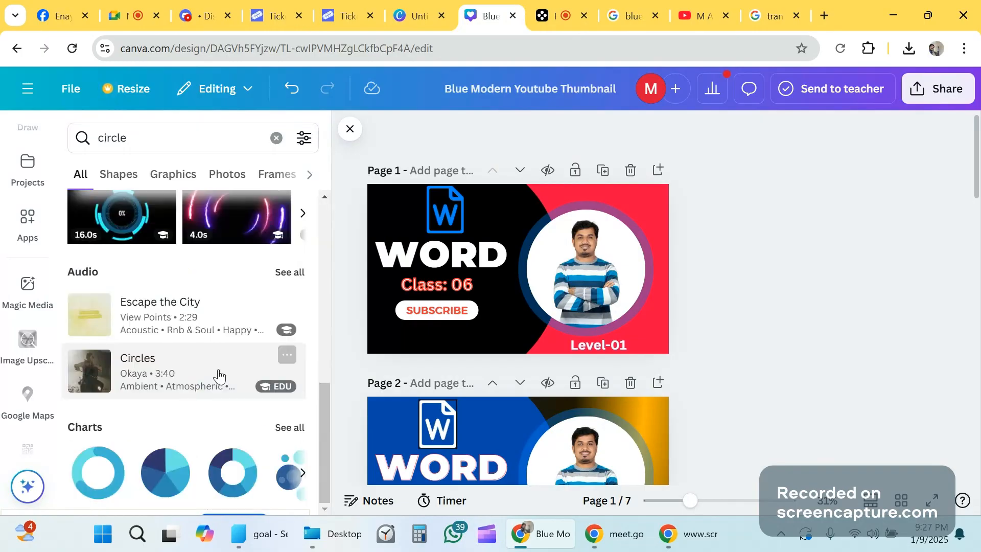
pyautogui.scroll(-5, 651, 357)
pyautogui.scroll(-3, 664, 350)
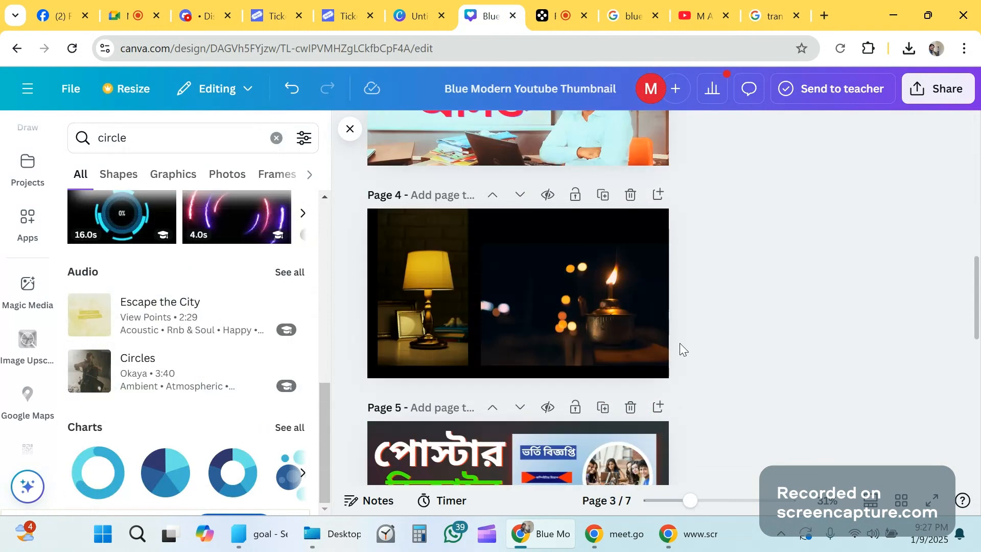
pyautogui.scroll(-10, 683, 350)
pyautogui.scroll(20, 684, 349)
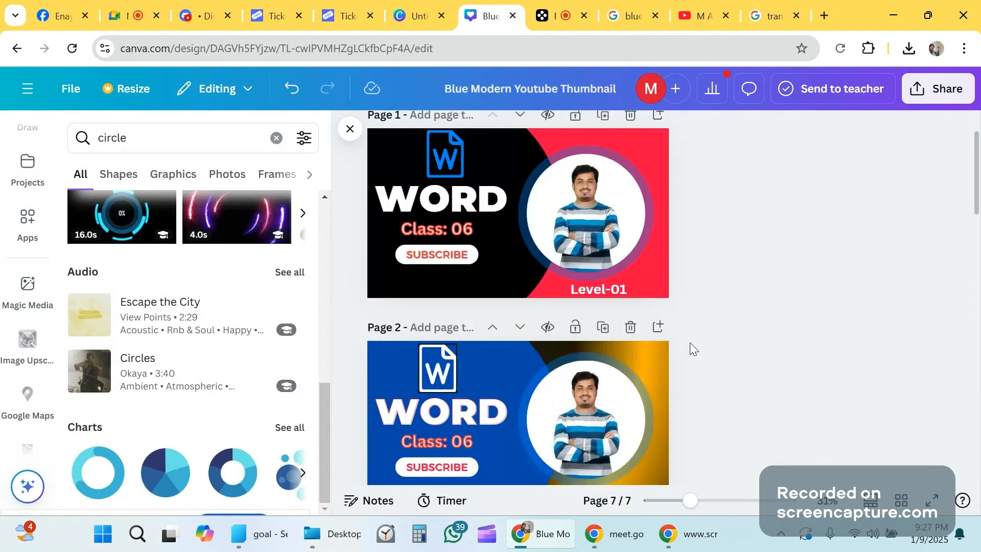
# - Review the pages of the Blue Modern Youtube Thumbnail design from first to last and back, then switch to the Google Meet call
pyautogui.scroll(2, 694, 348)
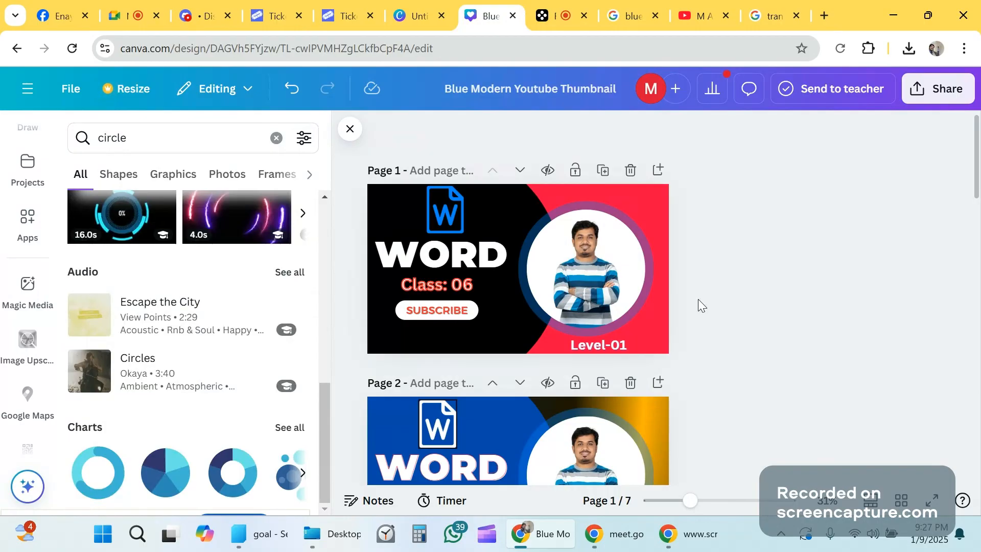
pyautogui.scroll(-4, 698, 299)
pyautogui.scroll(-2, 695, 323)
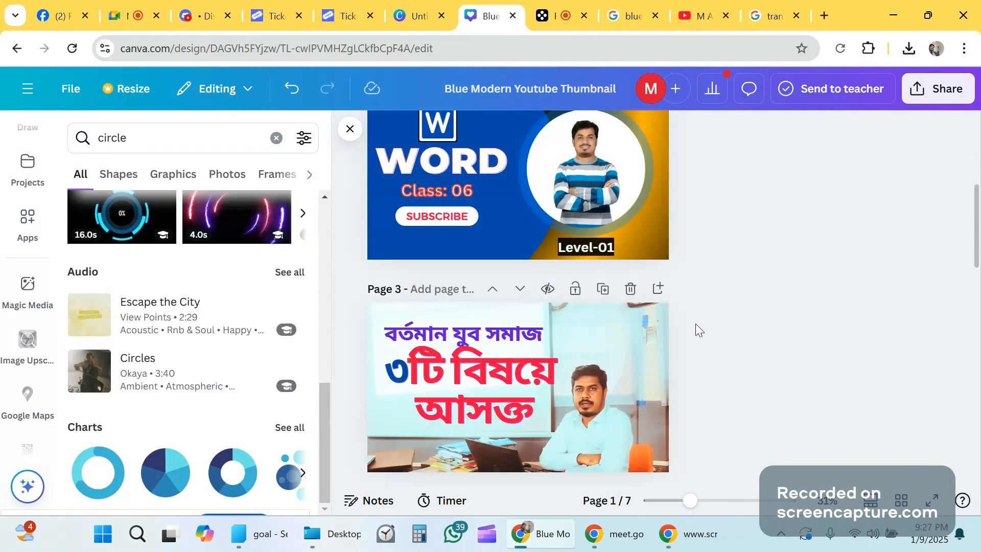
pyautogui.scroll(-12, 695, 323)
pyautogui.scroll(-3, 695, 323)
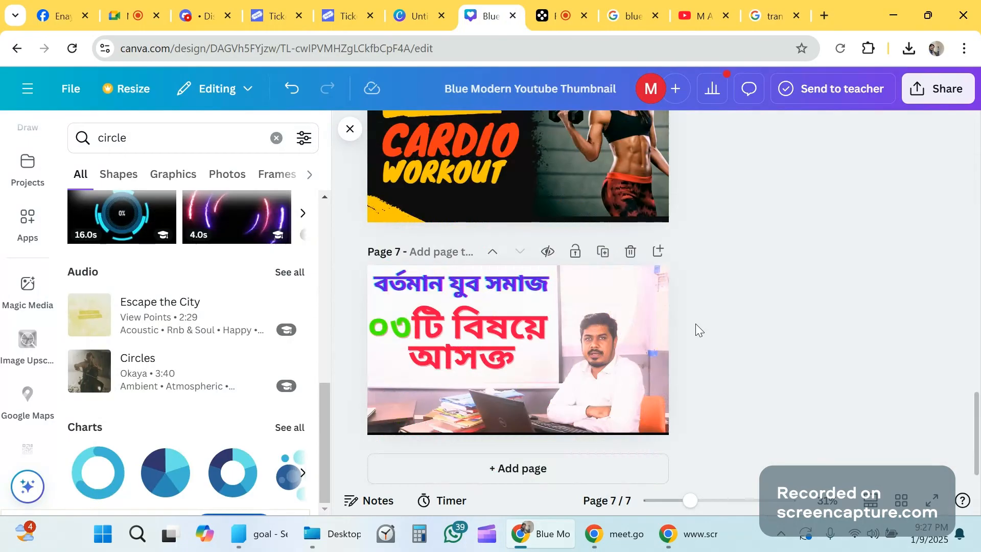
pyautogui.scroll(11, 695, 323)
pyautogui.scroll(6, 695, 324)
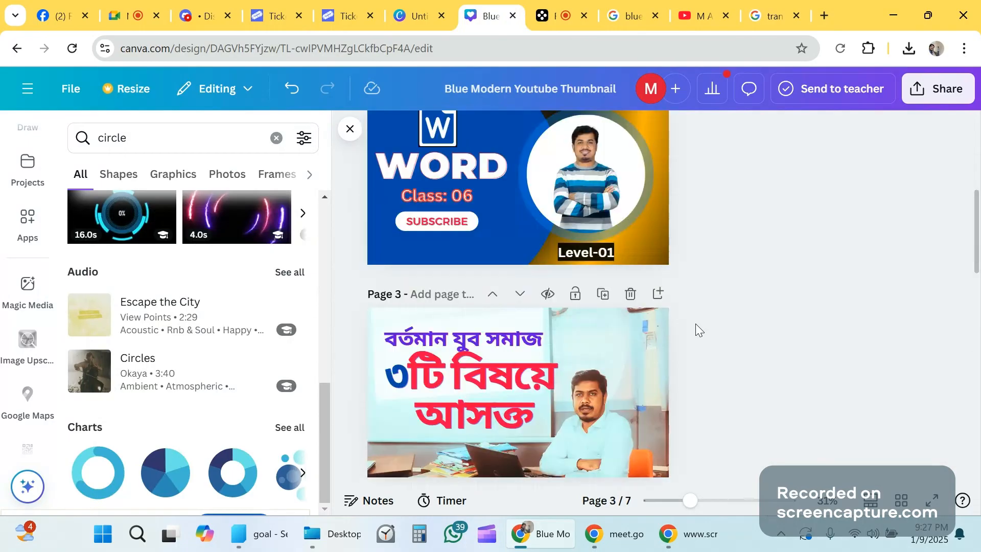
pyautogui.scroll(6, 695, 323)
pyautogui.click(414, 5)
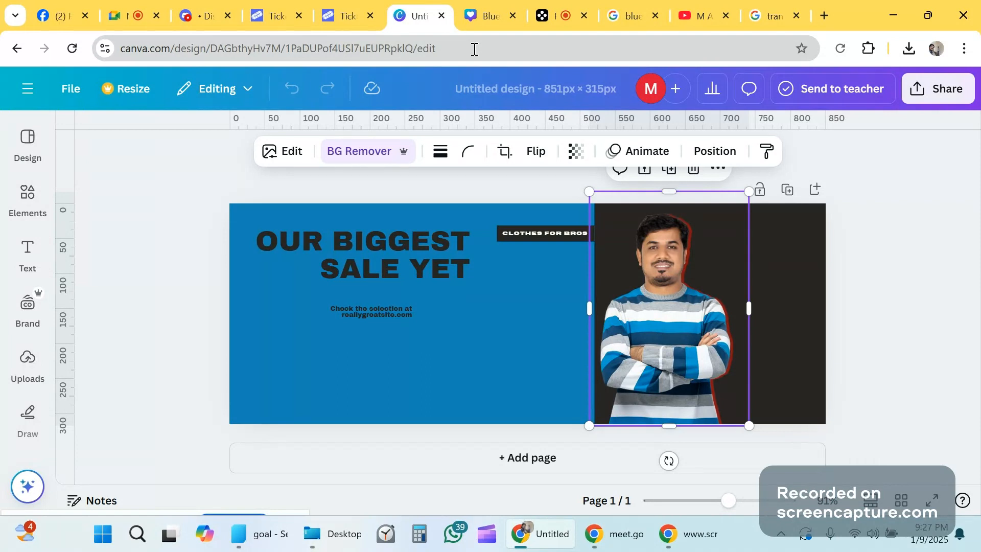
pyautogui.click(138, 8)
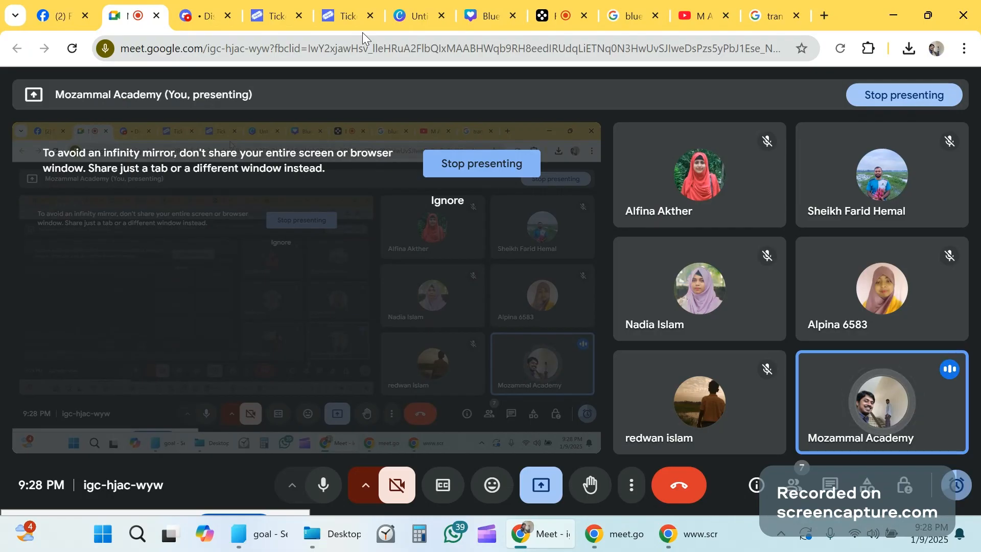
# - Switch to YouTube and search for "youtube thumbnail"
pyautogui.click(699, 15)
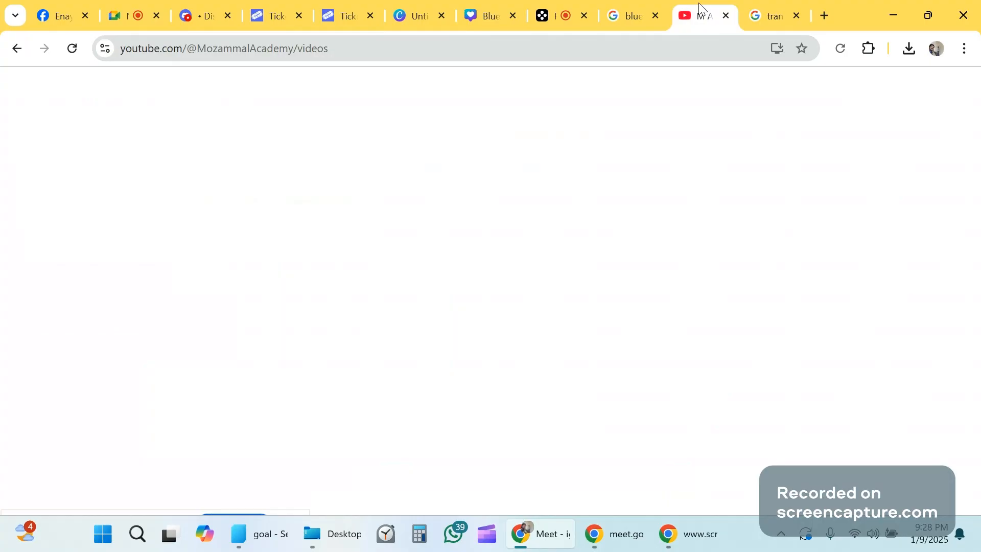
pyautogui.click(359, 94)
pyautogui.write('ছ')
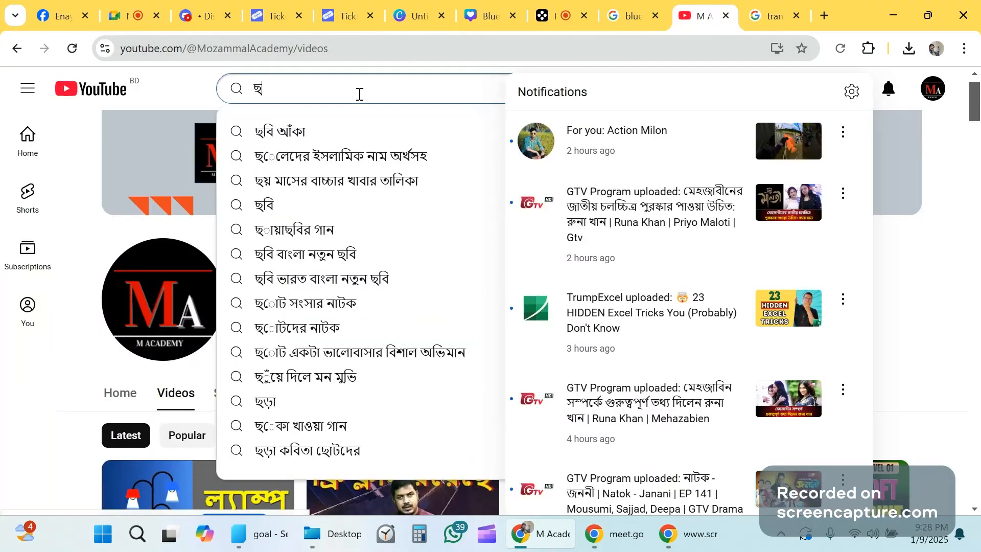
pyautogui.press('BackSpace')
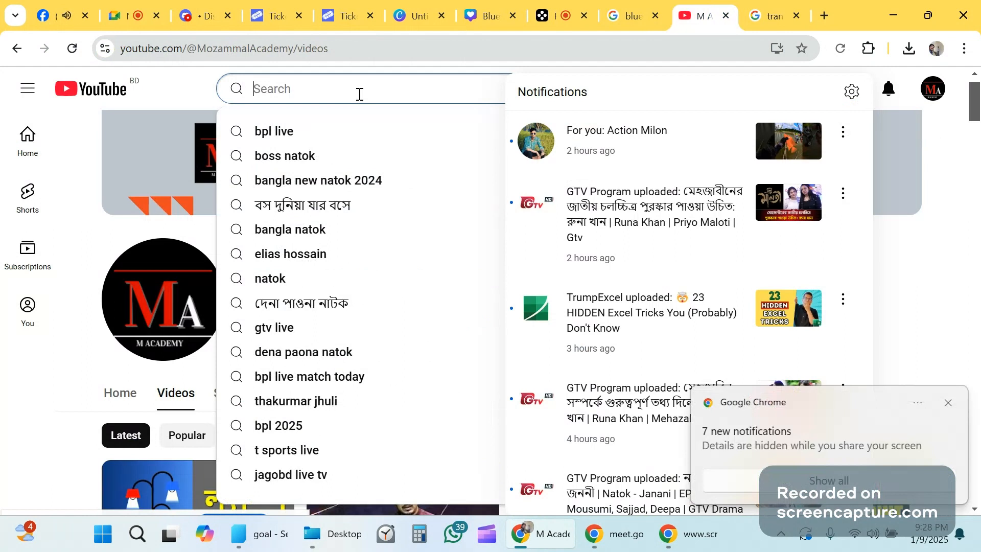
pyautogui.write('Y')
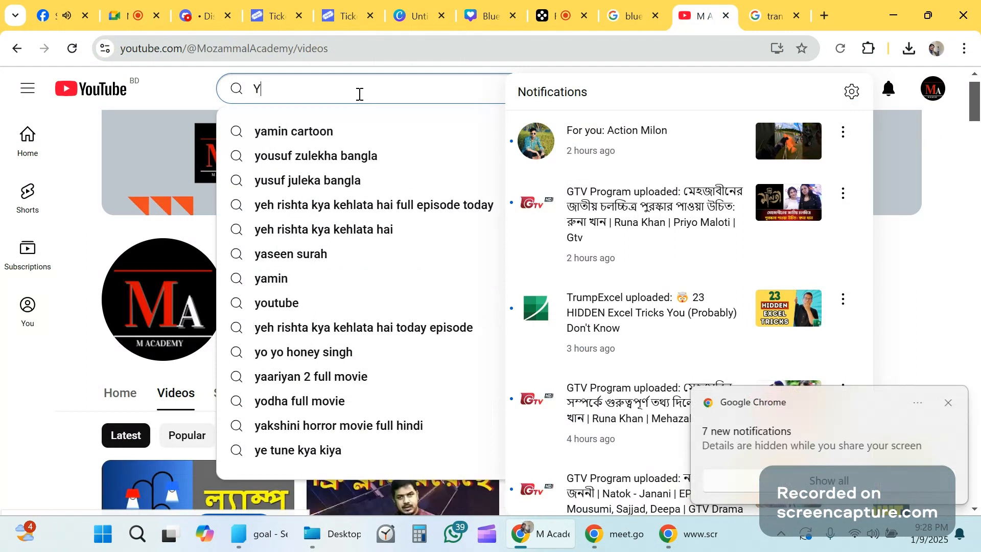
pyautogui.write('outube')
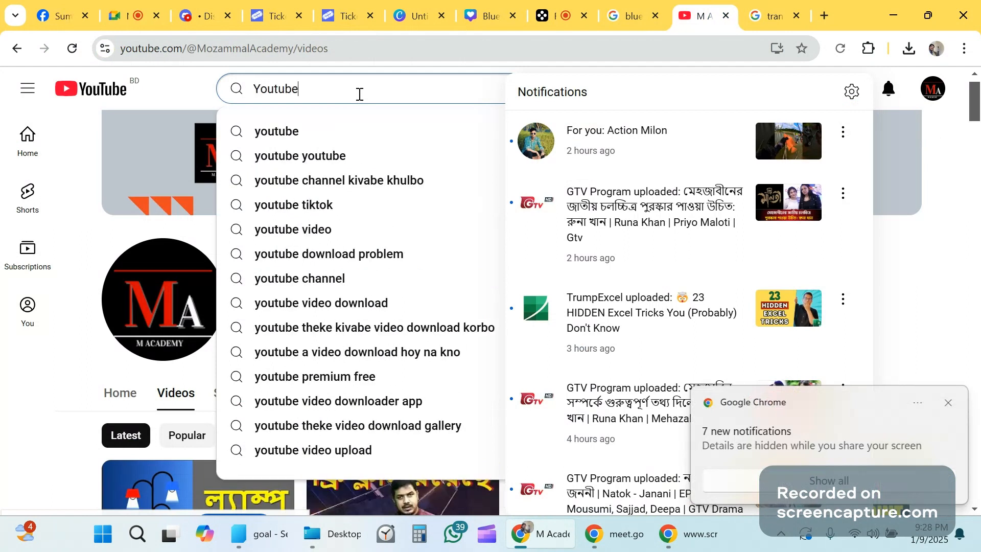
pyautogui.write(' th')
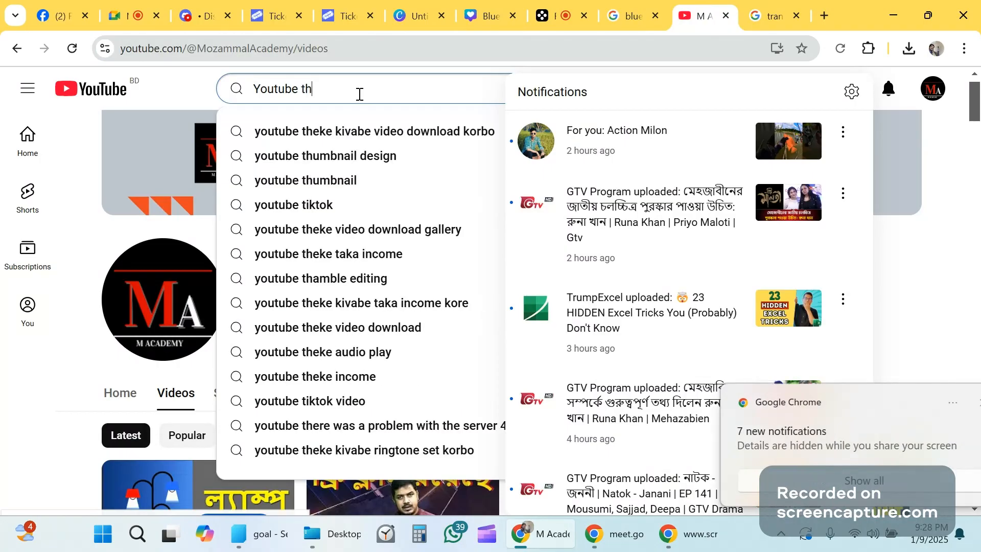
pyautogui.click(353, 181)
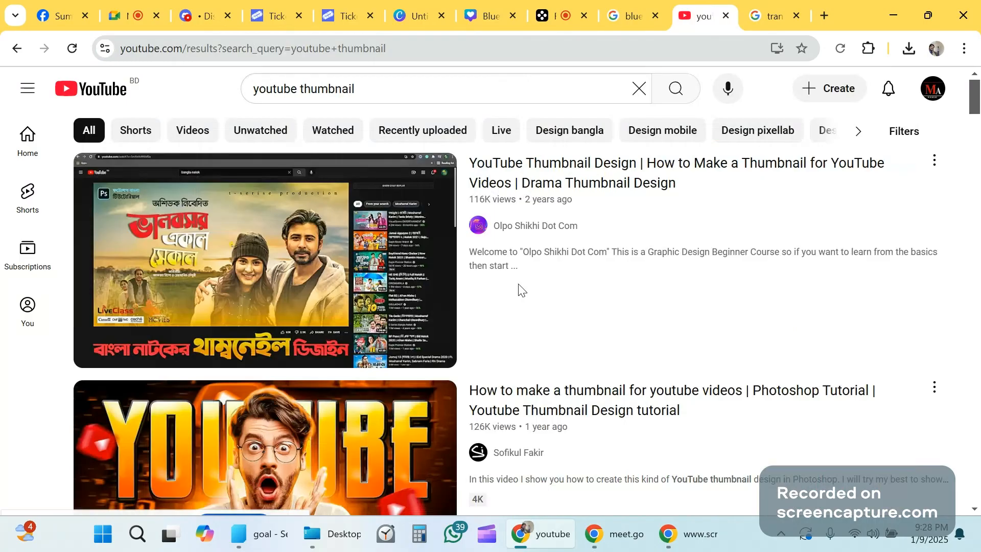
# - Examine the thumbnail designs of the videos, Shorts and playlists in the YouTube search results
pyautogui.scroll(-3, 263, 321)
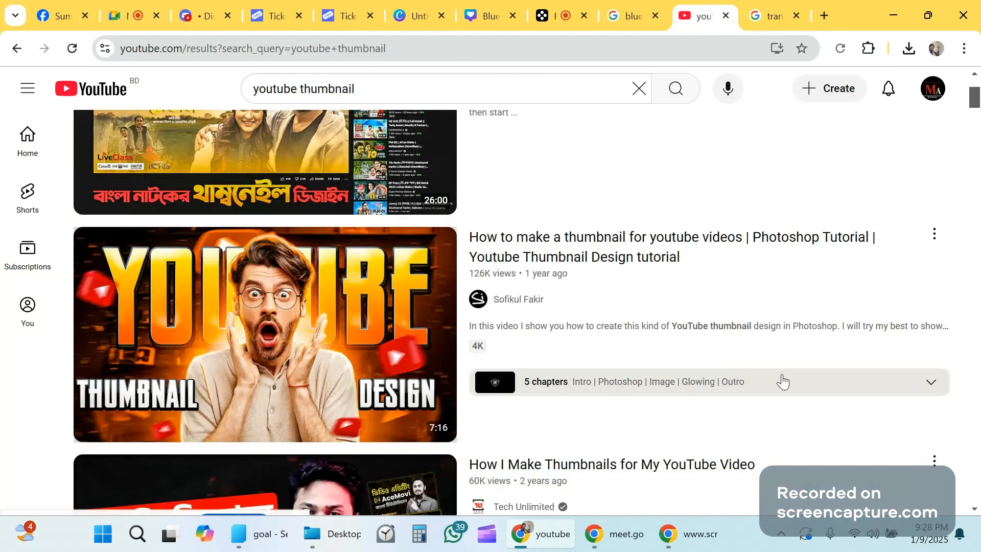
pyautogui.scroll(-4, 538, 459)
pyautogui.scroll(-5, 538, 460)
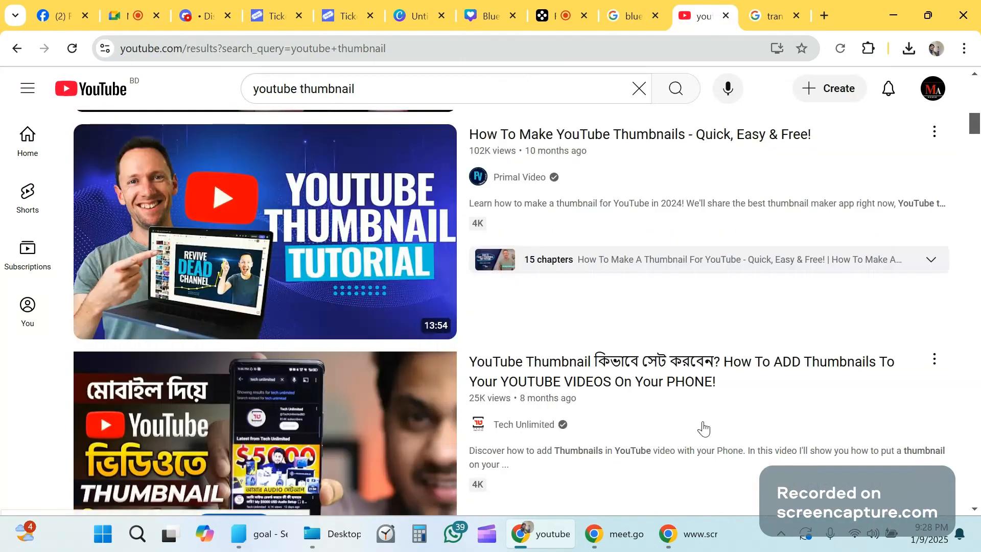
pyautogui.scroll(-8, 703, 428)
pyautogui.scroll(3, 409, 394)
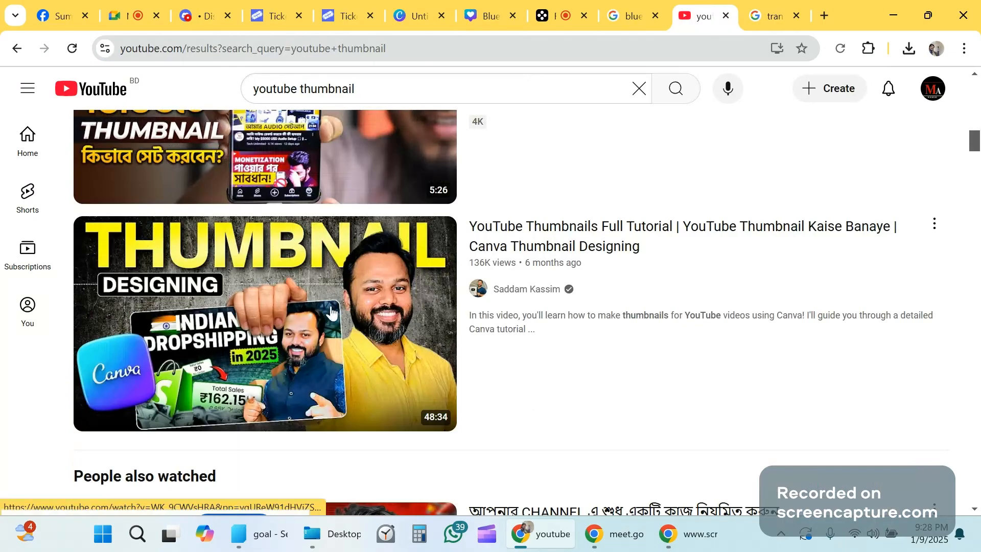
pyautogui.scroll(-7, 456, 314)
pyautogui.scroll(-3, 456, 314)
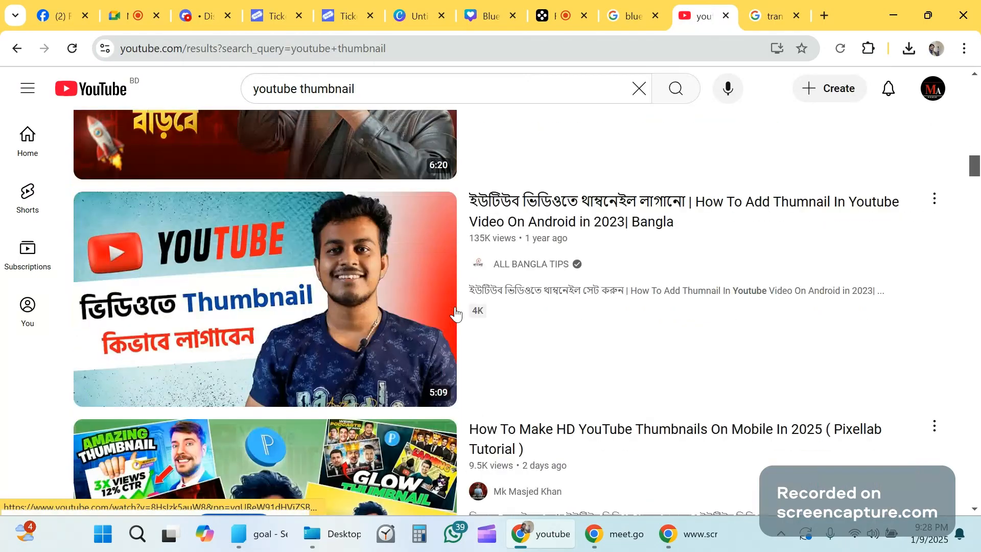
pyautogui.scroll(-4, 457, 314)
pyautogui.scroll(-4, 459, 313)
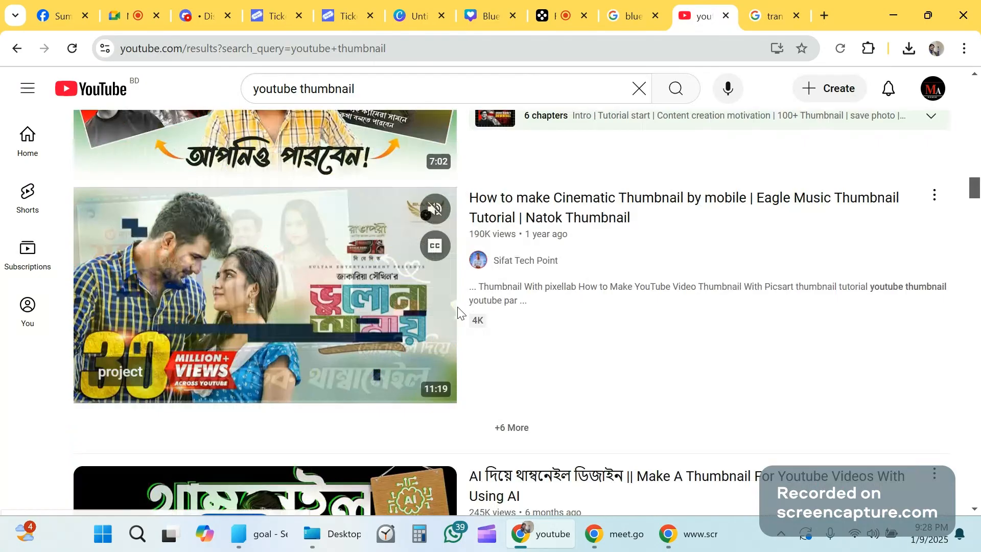
pyautogui.scroll(-3, 555, 326)
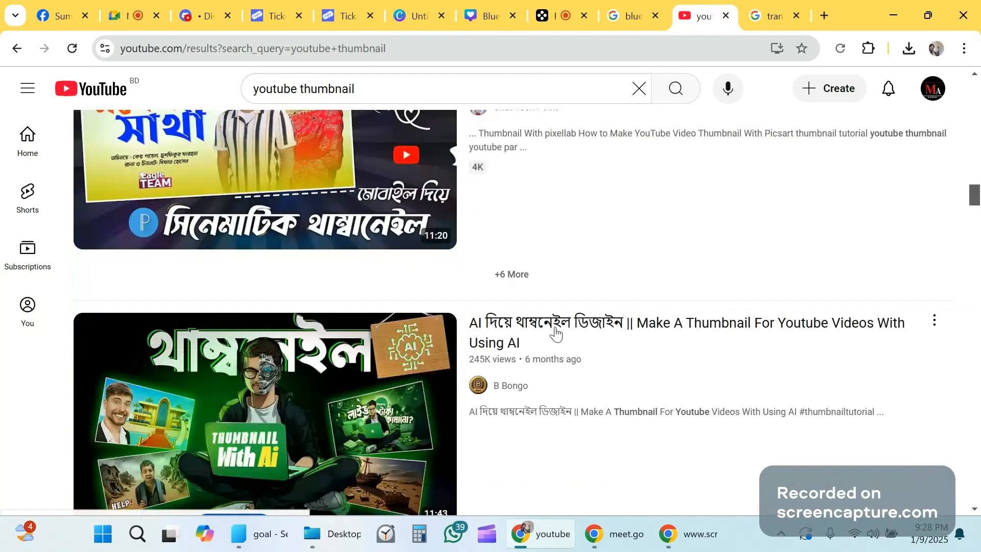
pyautogui.scroll(-3, 557, 334)
pyautogui.scroll(-3, 559, 333)
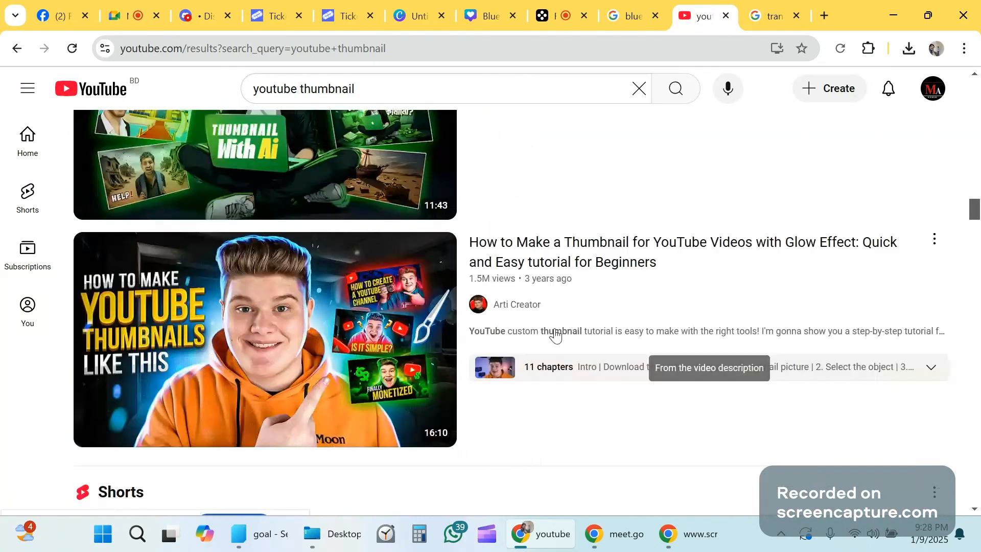
pyautogui.scroll(-4, 556, 335)
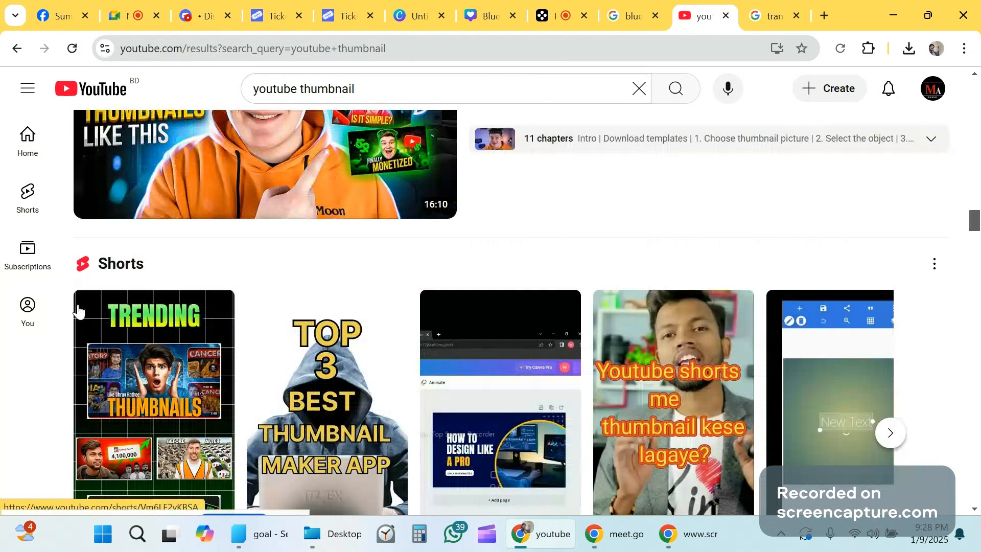
pyautogui.scroll(-5, 562, 250)
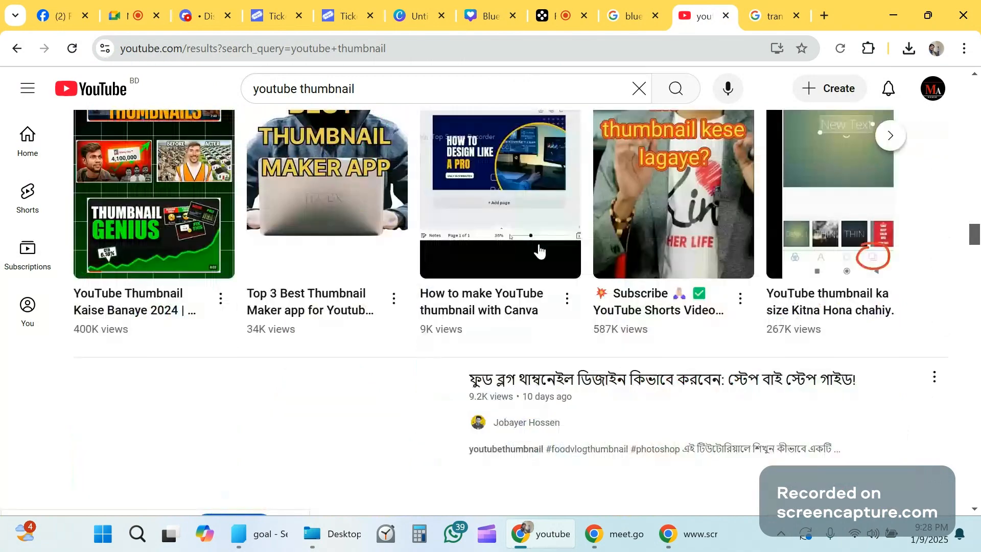
pyautogui.scroll(-4, 541, 250)
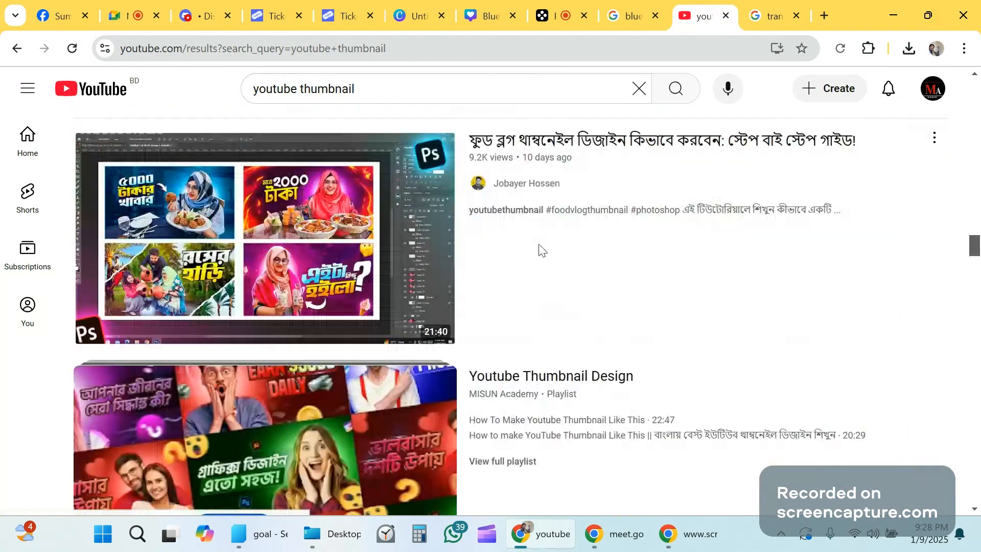
pyautogui.scroll(-1, 542, 250)
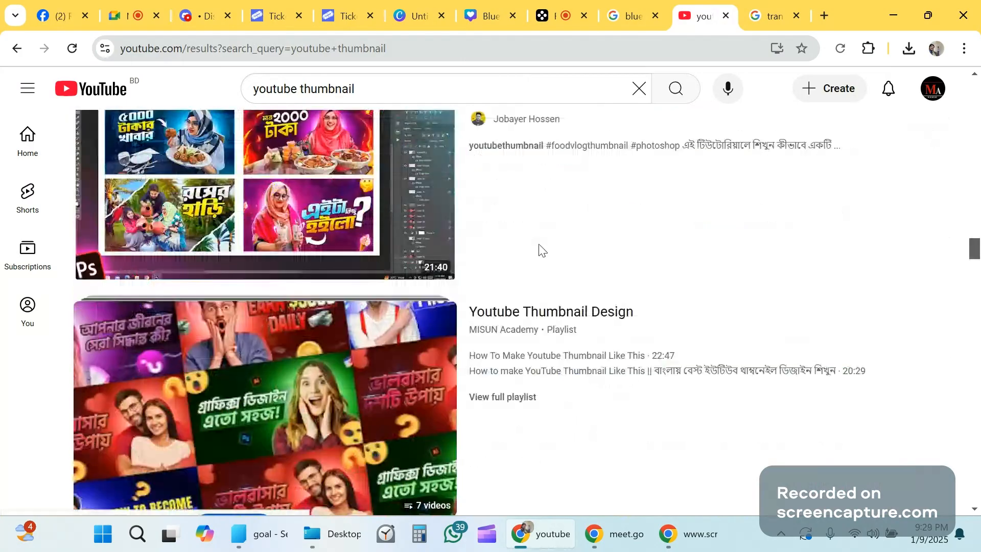
pyautogui.scroll(-3, 541, 250)
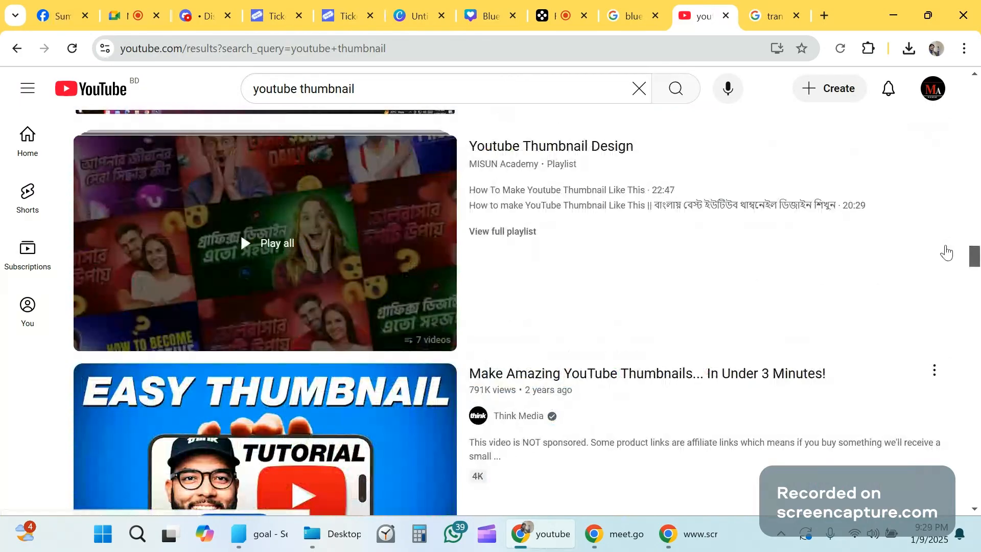
pyautogui.scroll(-4, 947, 252)
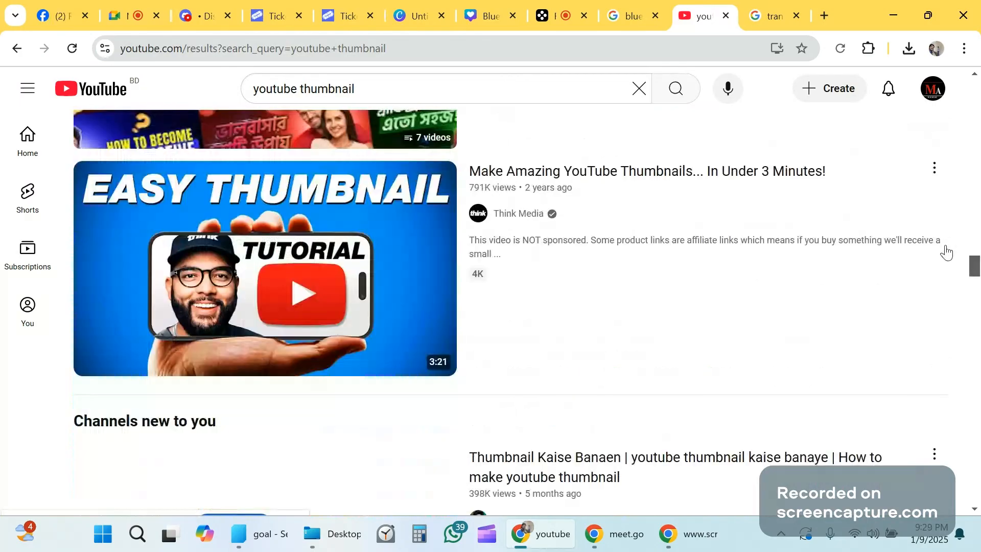
pyautogui.scroll(-1, 947, 252)
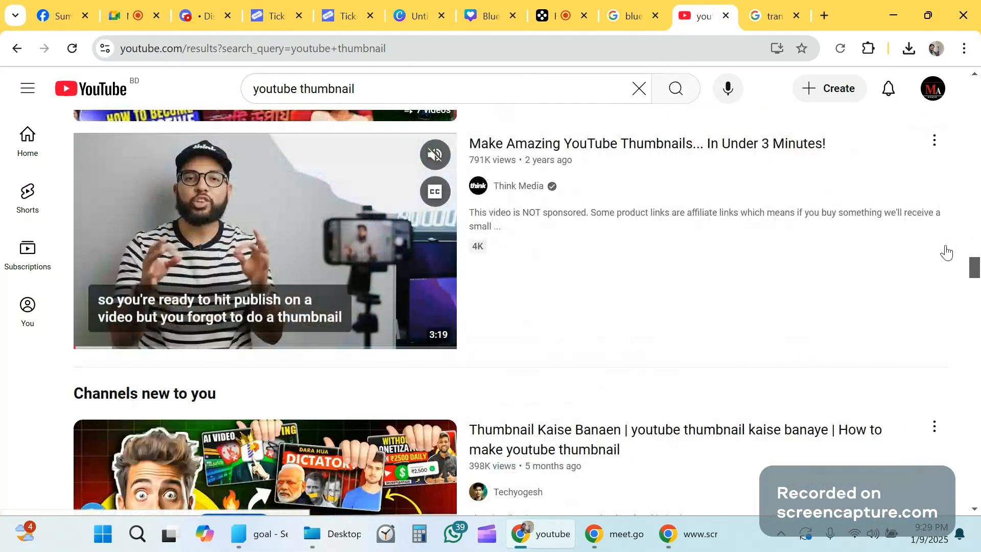
pyautogui.scroll(-4, 946, 252)
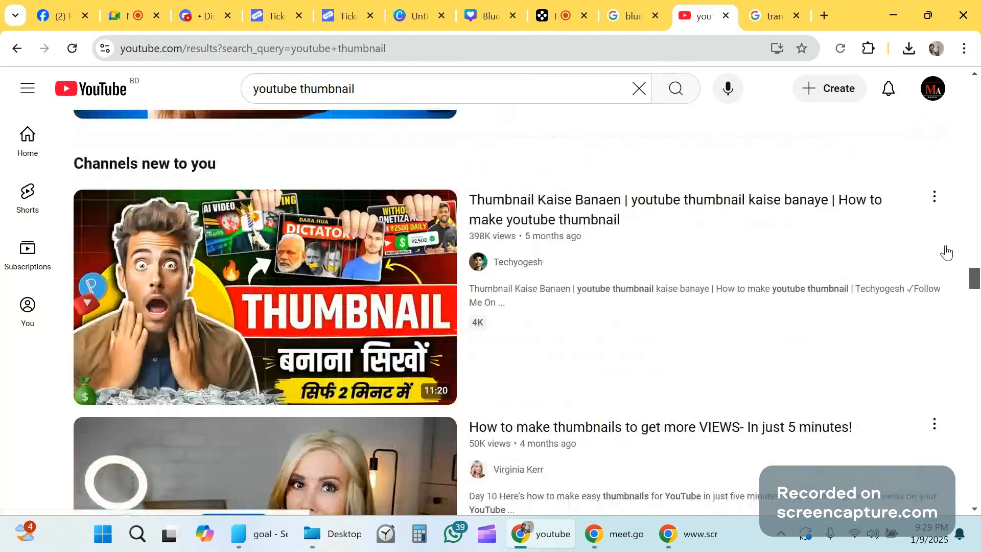
pyautogui.scroll(-1, 947, 252)
pyautogui.scroll(-2, 947, 251)
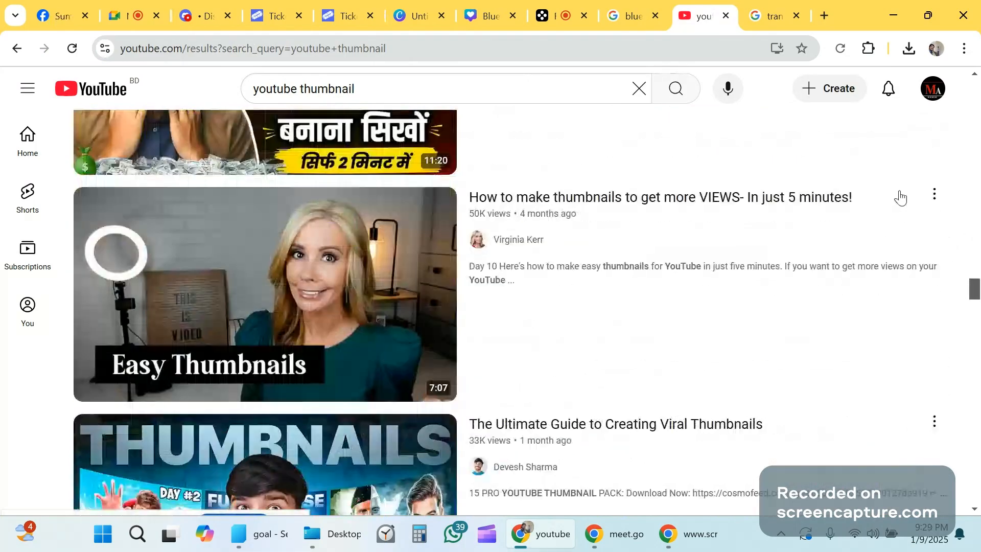
# - Close the browser tab with the "blue color code" Google search and return to the Google Meet call
pyautogui.click(628, 19)
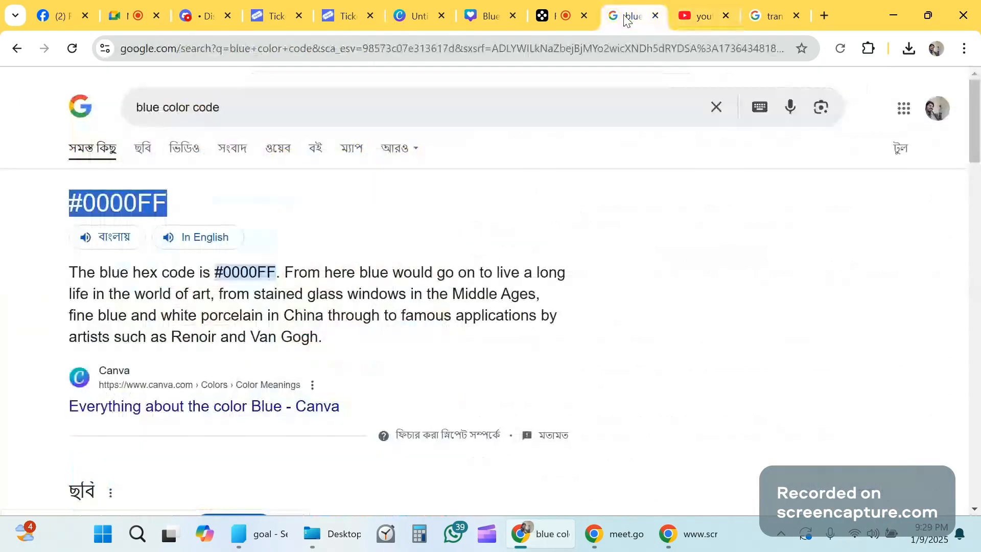
pyautogui.click(655, 17)
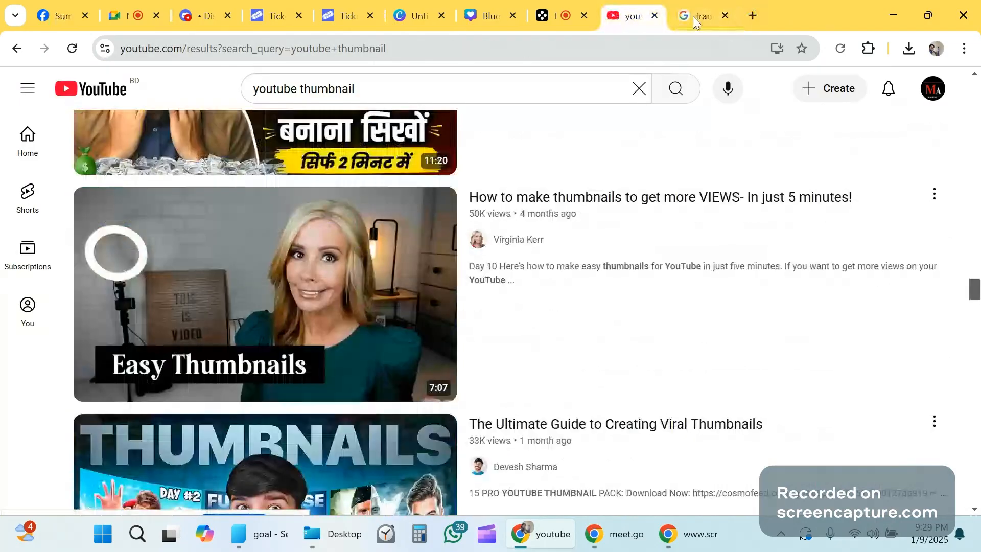
pyautogui.click(693, 16)
pyautogui.click(633, 16)
pyautogui.click(132, 6)
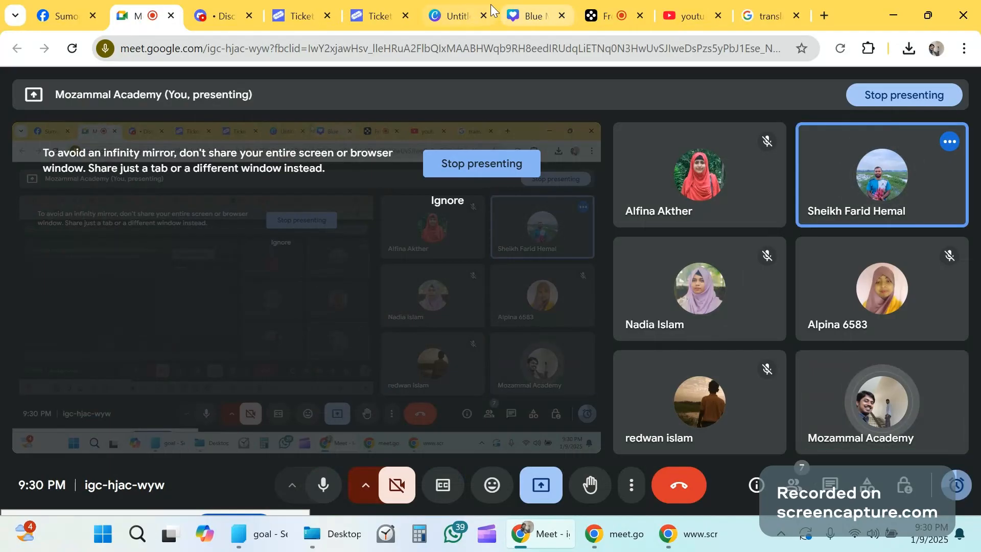
# - Switch to the clothing sale banner in Canva and create a new design with the custom size 851 × 315 px
pyautogui.click(464, 11)
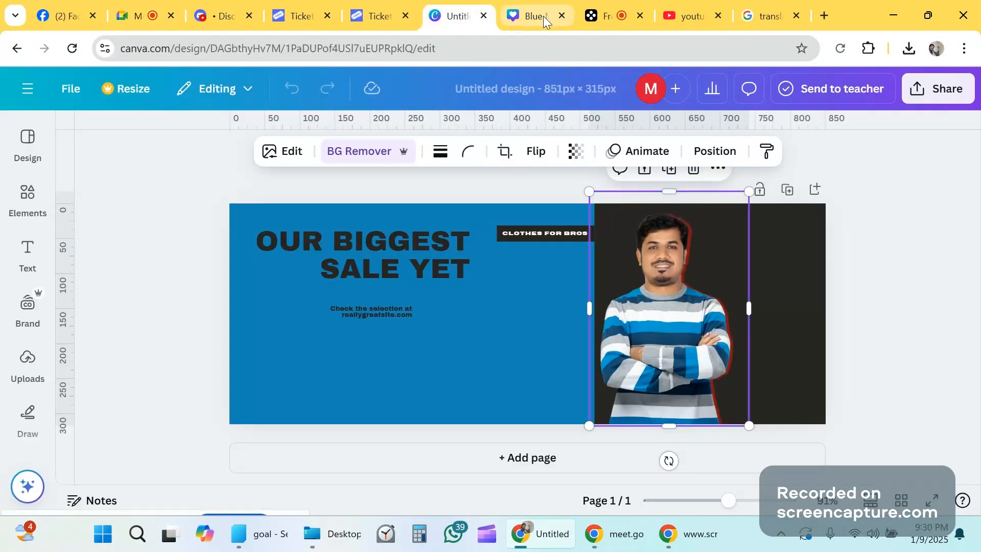
pyautogui.click(27, 88)
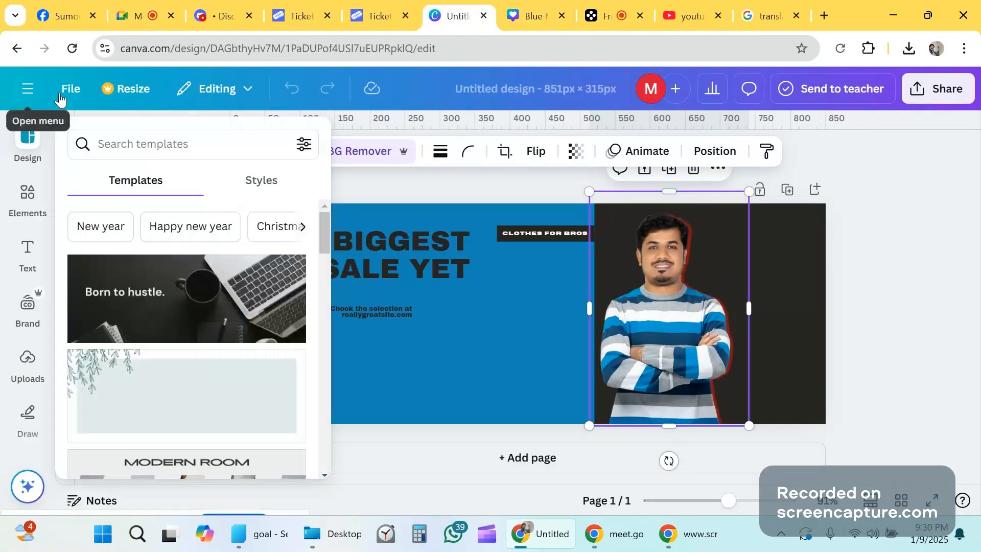
pyautogui.click(68, 94)
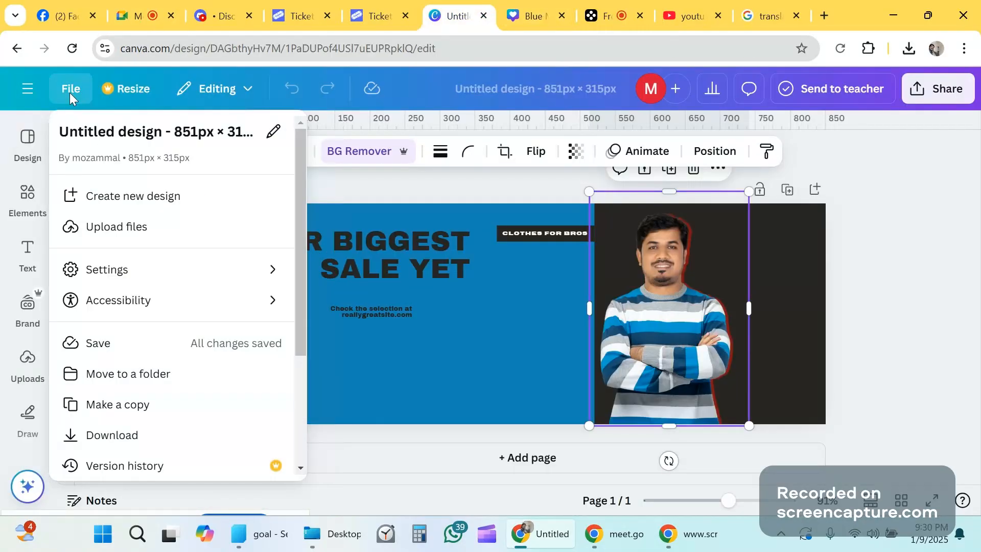
pyautogui.click(128, 197)
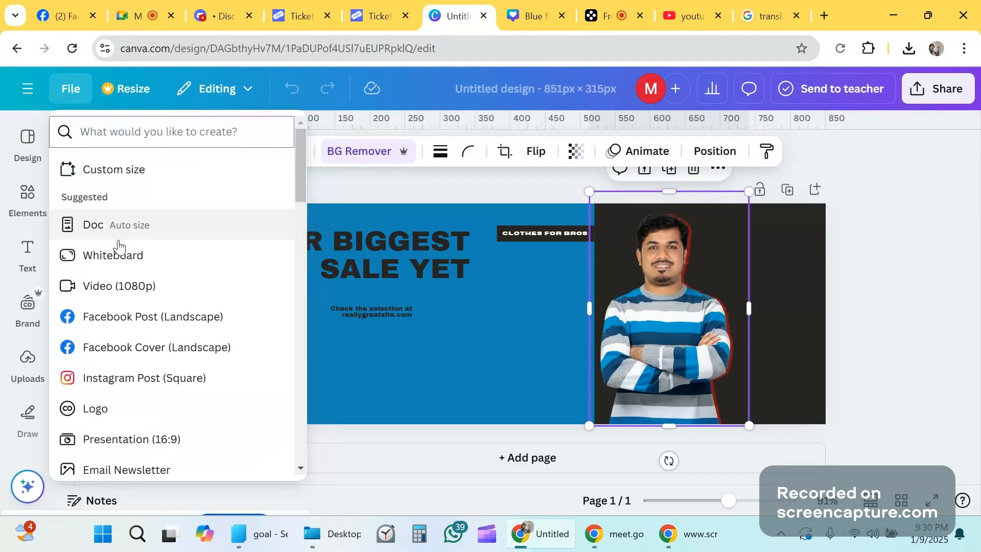
pyautogui.click(130, 173)
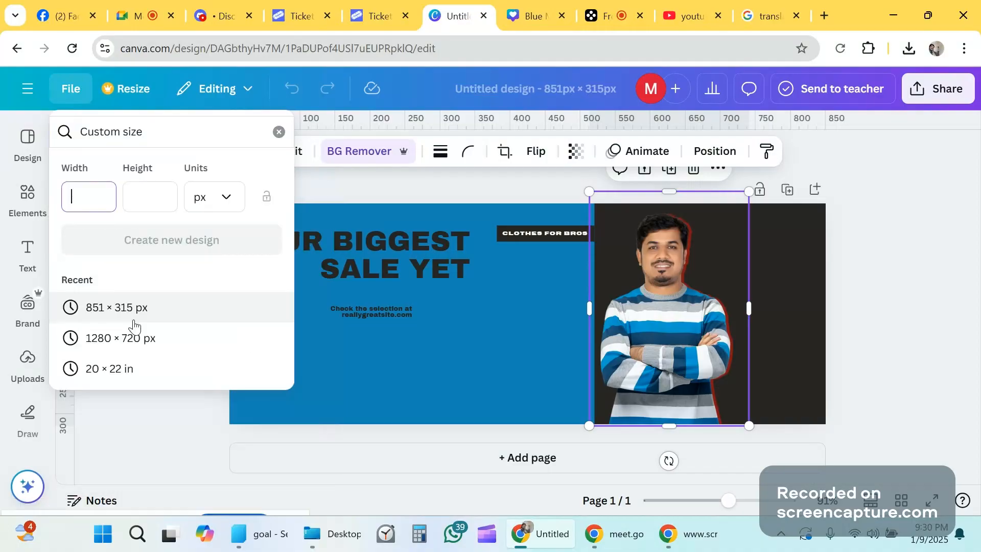
pyautogui.click(134, 308)
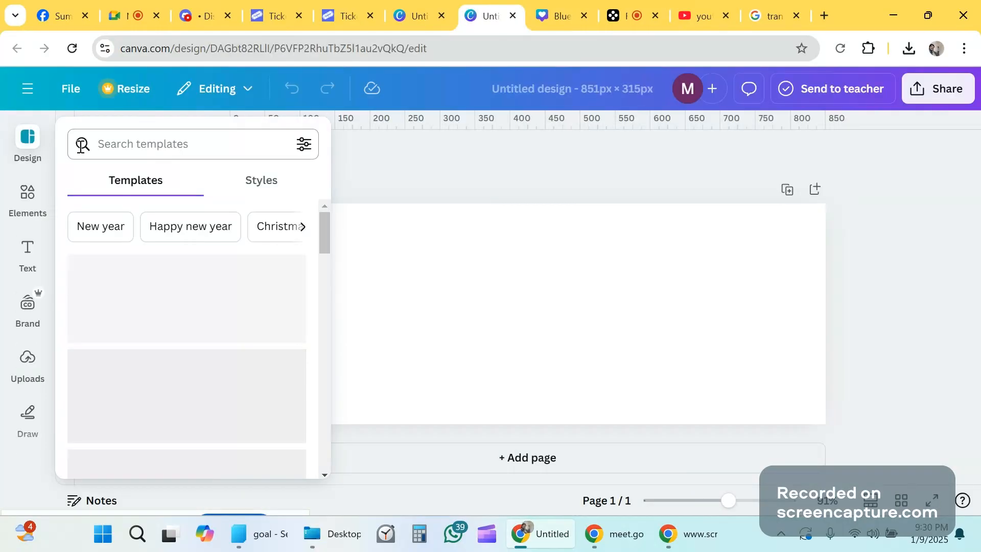
# - Apply the "Born to hustle." template with the laptop and coffee cup to the blank banner
pyautogui.click(147, 304)
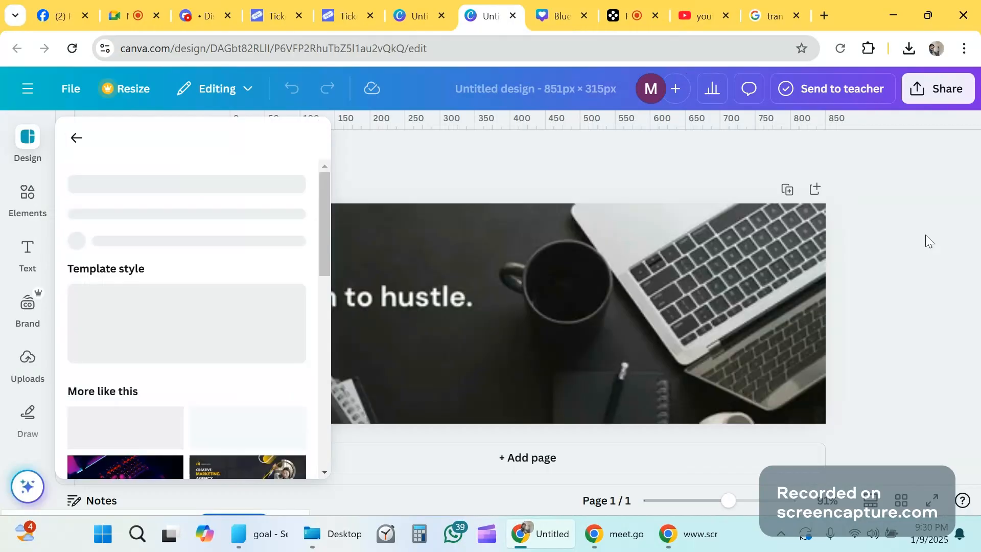
pyautogui.click(925, 235)
pyautogui.click(564, 277)
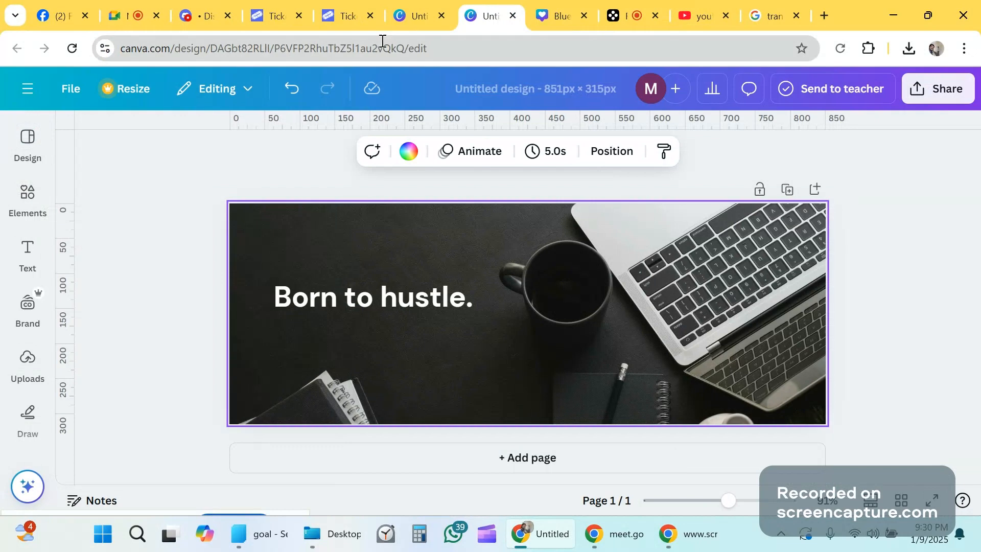
# - Return to the clothing sale banner and leave it for the Canva home page
pyautogui.click(409, 16)
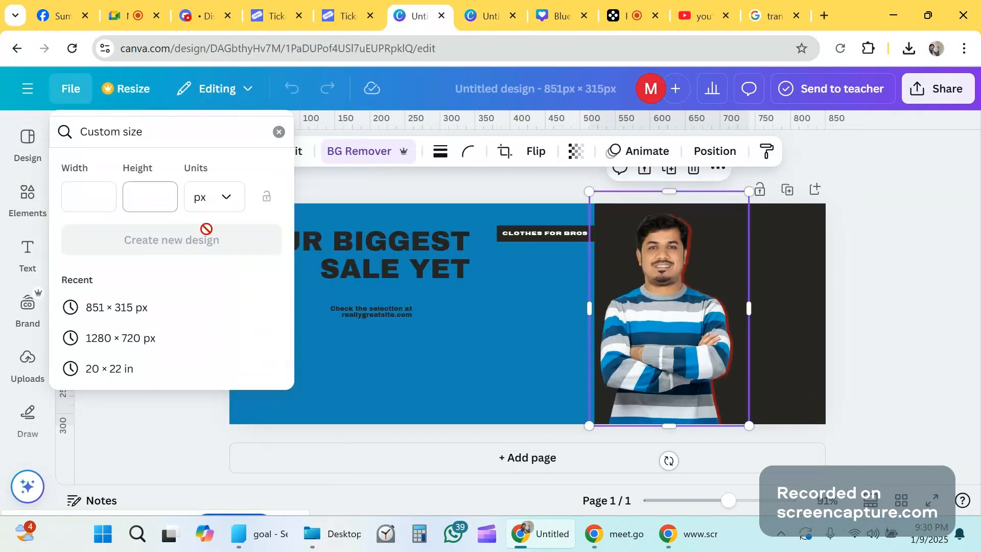
pyautogui.click(365, 187)
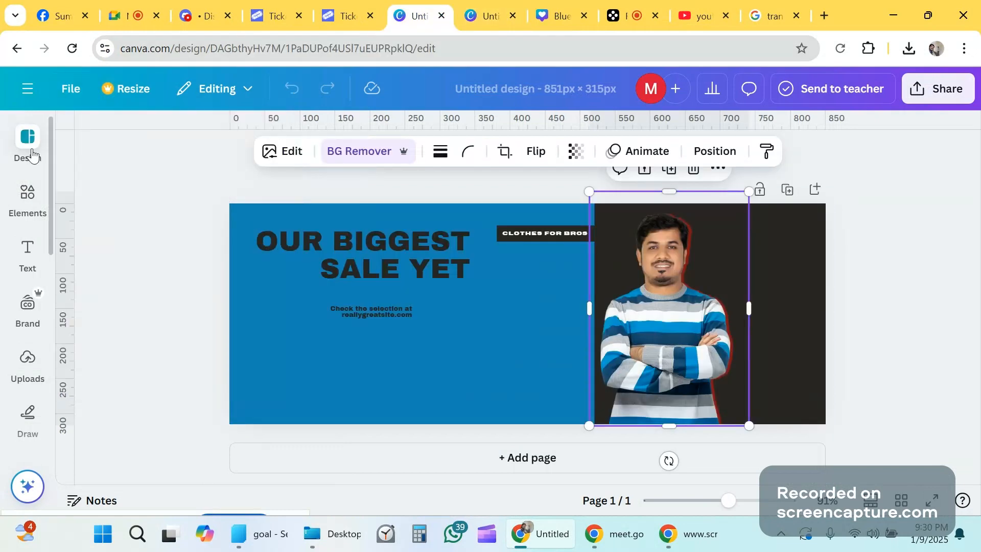
pyautogui.click(28, 142)
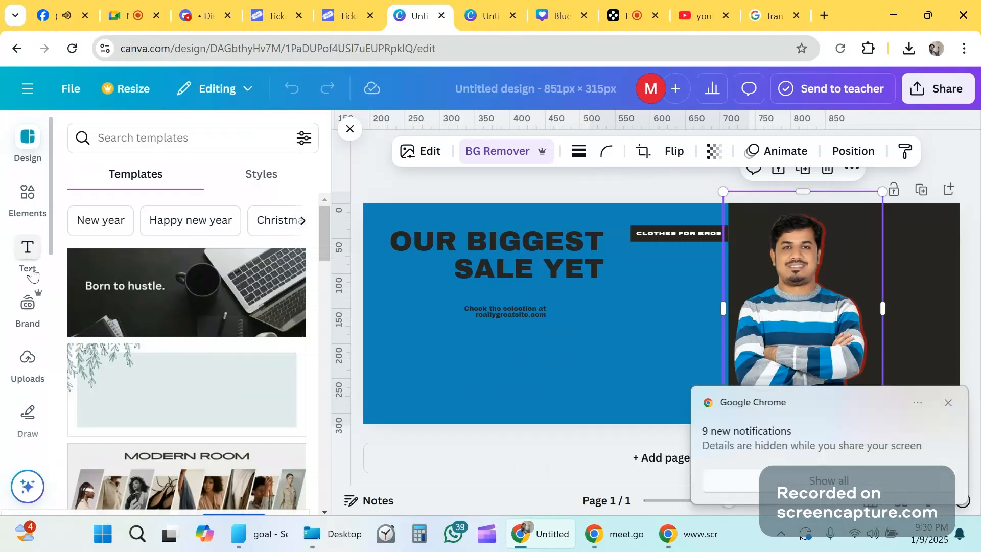
pyautogui.click(54, 100)
pyautogui.click(42, 112)
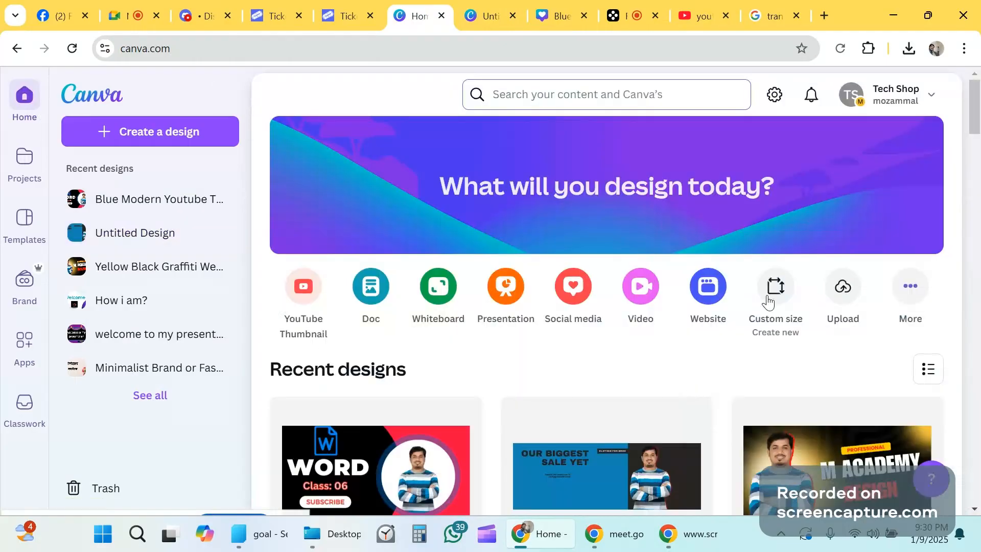
pyautogui.click(769, 301)
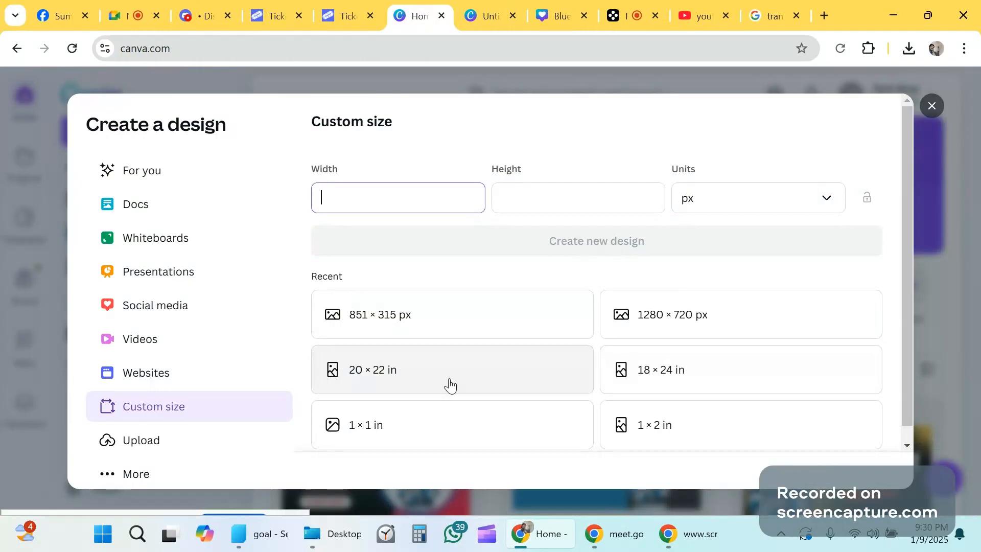
pyautogui.click(401, 326)
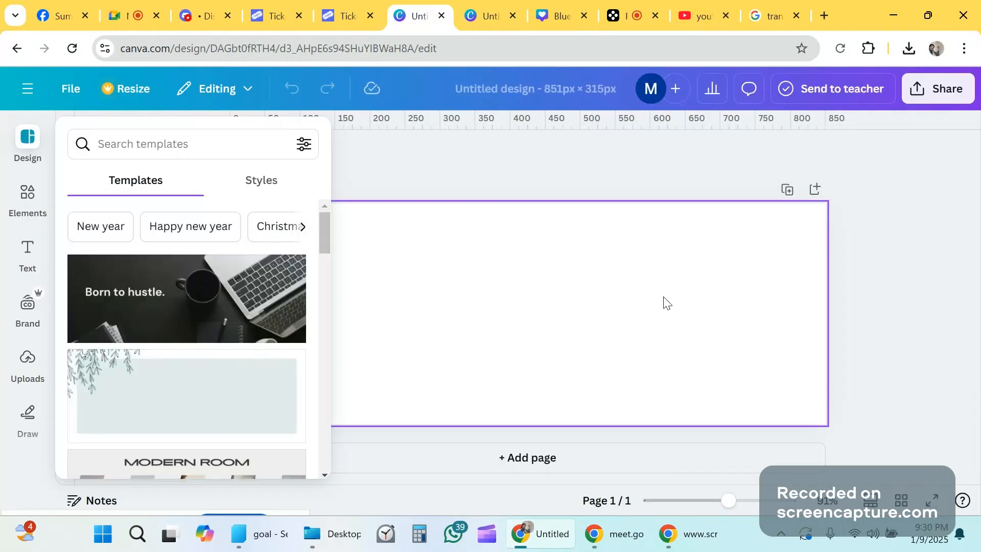
pyautogui.click(17, 49)
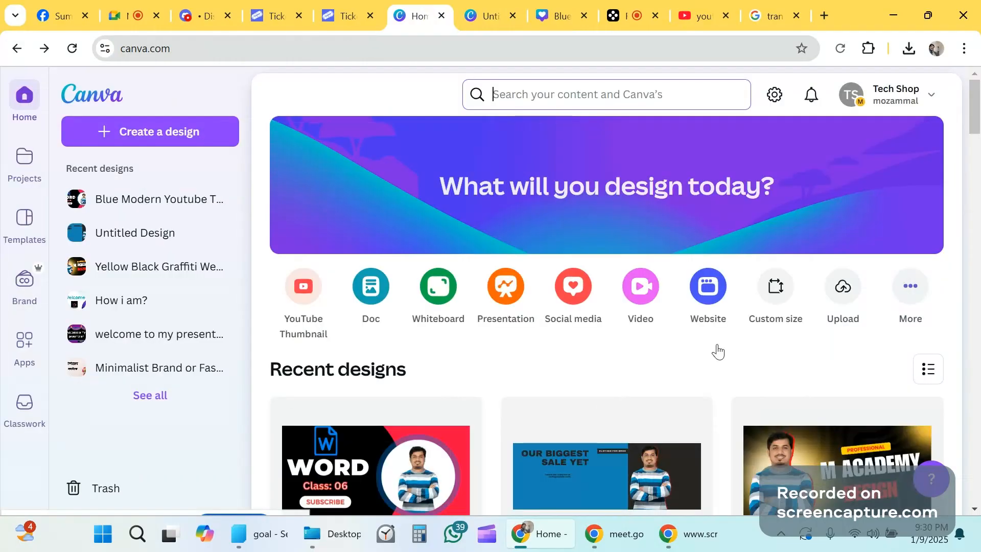
# - Create a new blank design with the custom size 18 × 24 in
pyautogui.click(775, 303)
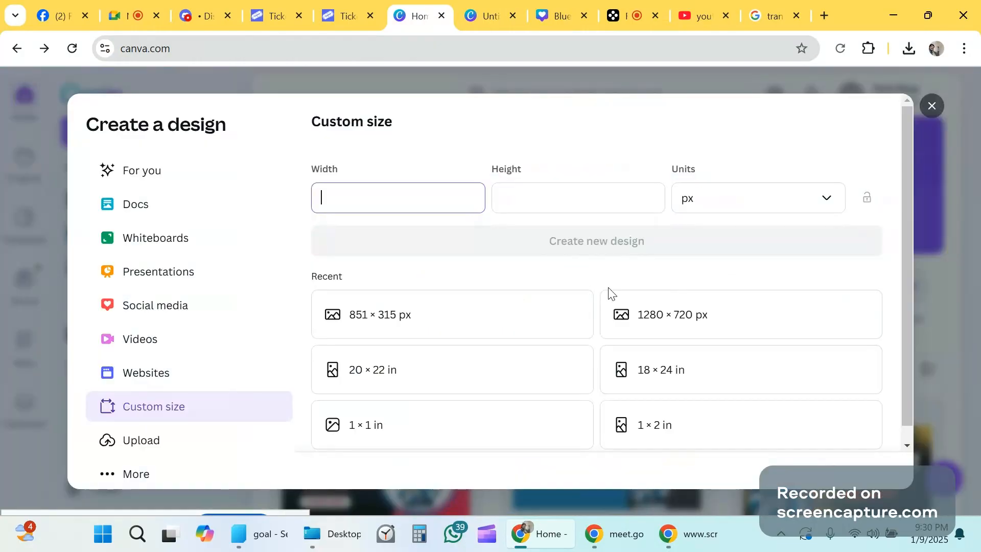
pyautogui.click(659, 376)
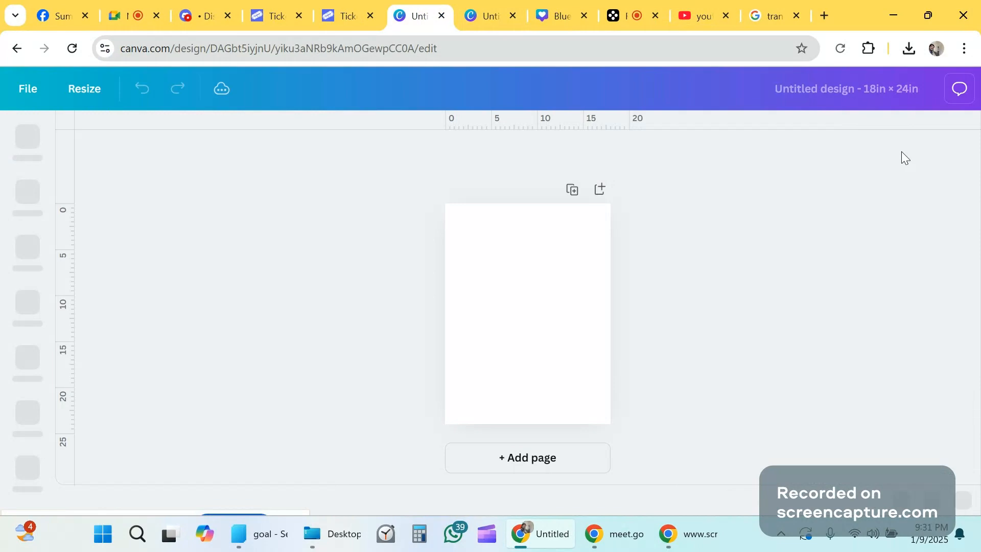
pyautogui.click(464, 12)
pyautogui.hotkey('ctrl', 'shift', 'Tab')
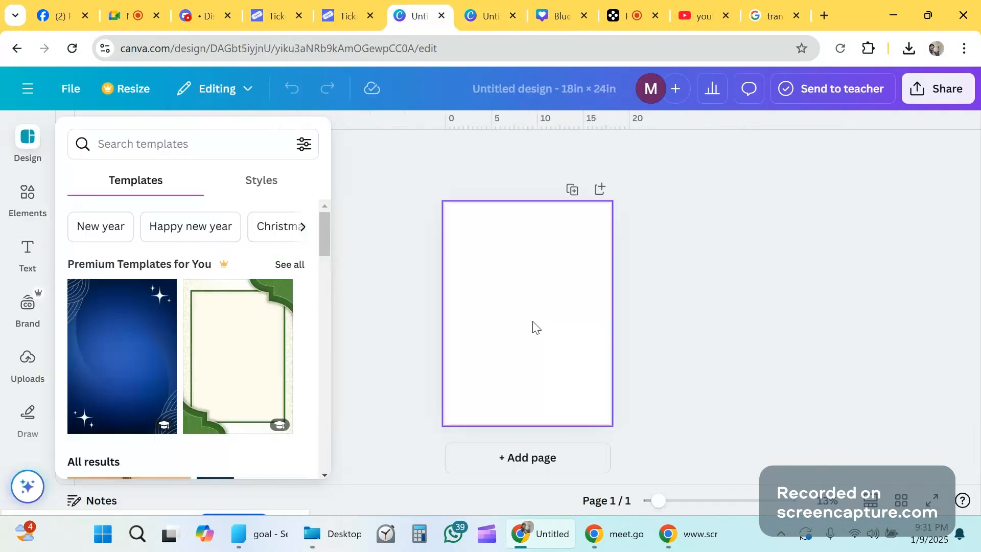
# - Copy the background photo and text of the "Born to hustle." banner and paste them into the blank 18 × 24 in design
pyautogui.click(486, 23)
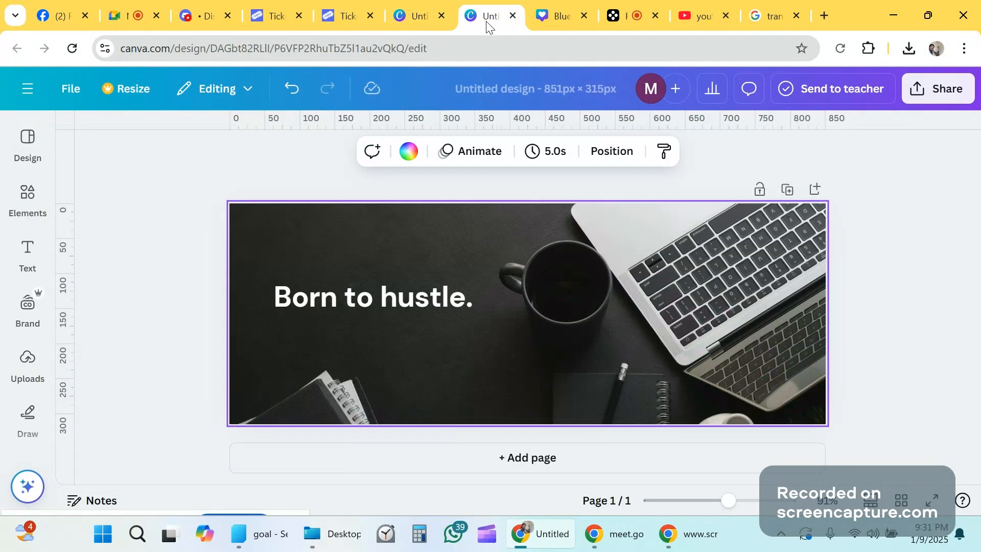
pyautogui.click(506, 294)
pyautogui.click(675, 277)
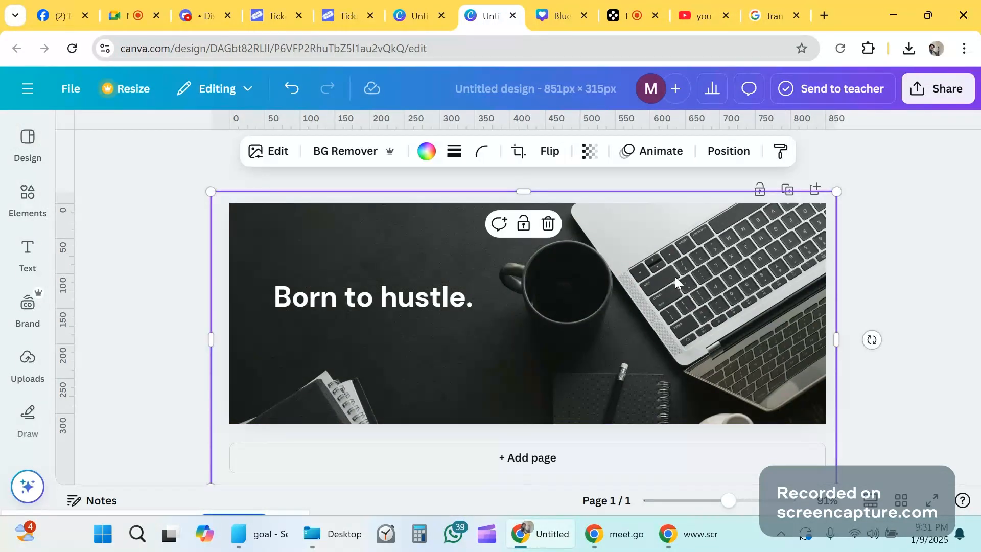
pyautogui.press('Tab')
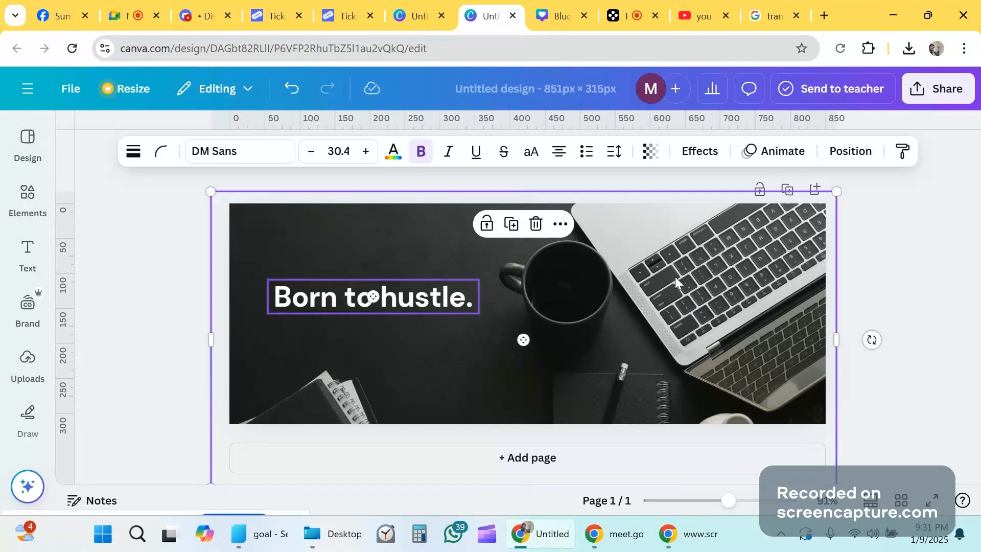
pyautogui.click(420, 6)
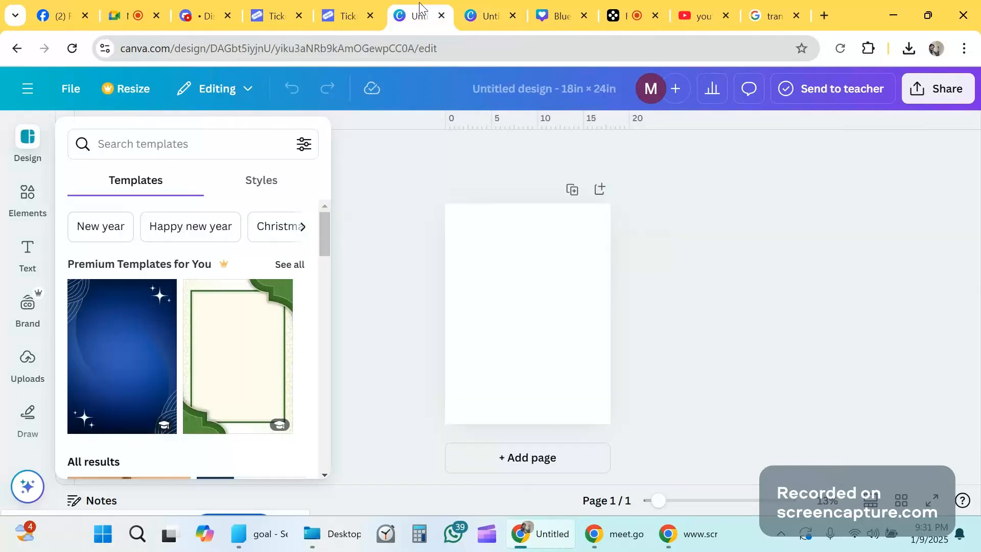
pyautogui.click(528, 259)
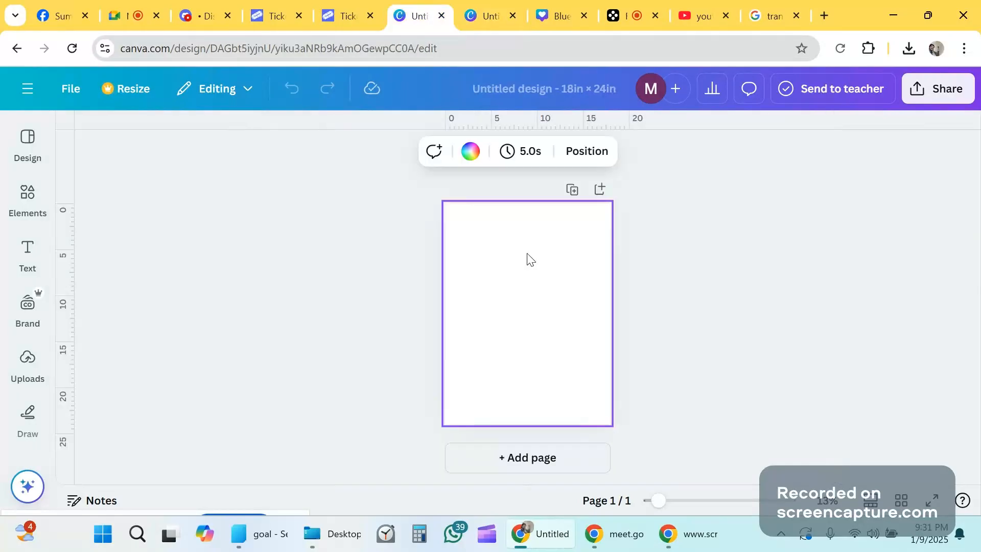
pyautogui.hotkey('ctrl', 'v')
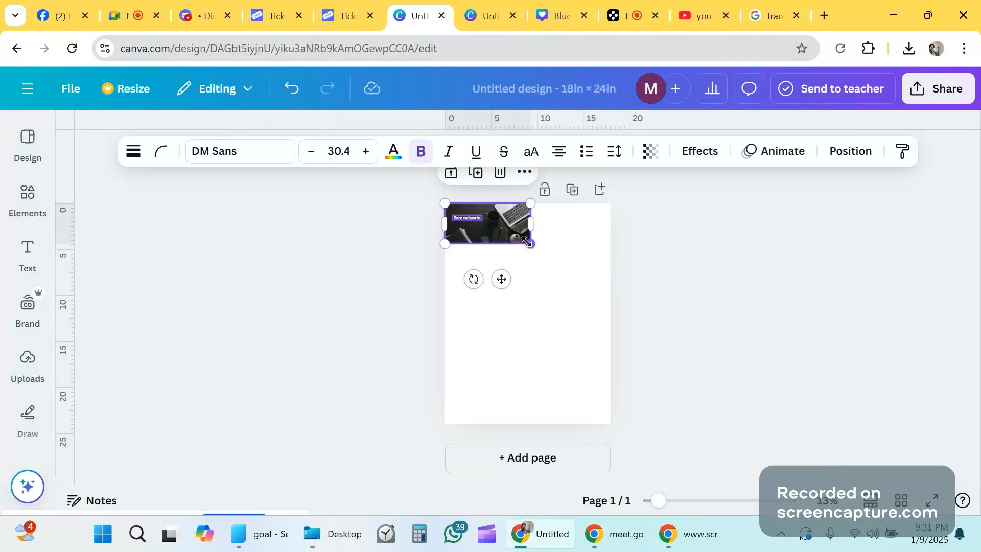
# - Enlarge and reposition the pasted photo and text together until the photo covers the whole 18 × 24 in page
pyautogui.moveTo(530, 245); pyautogui.dragTo(684, 524)
pyautogui.moveTo(437, 246); pyautogui.dragTo(301, 123)
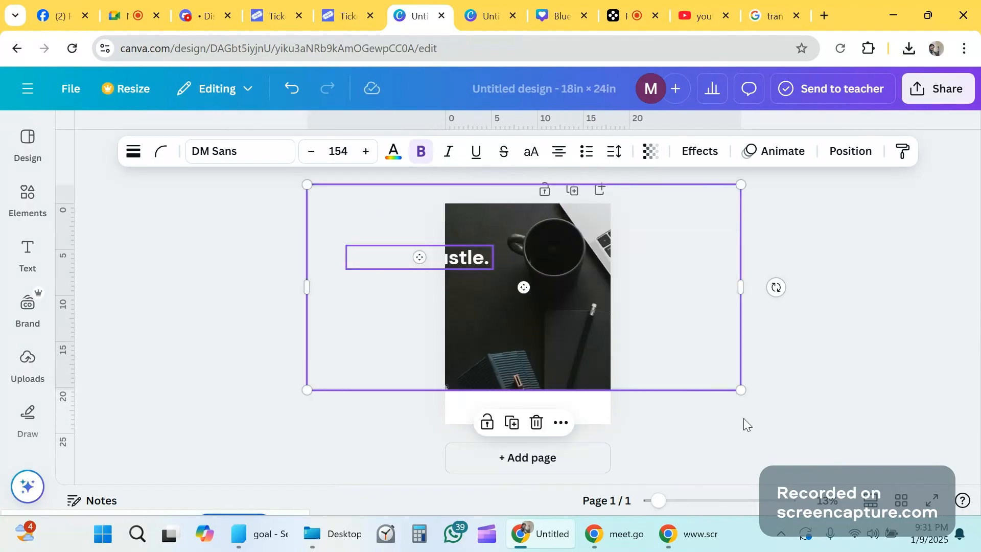
pyautogui.moveTo(738, 390); pyautogui.dragTo(791, 537)
pyautogui.moveTo(579, 377); pyautogui.dragTo(557, 382)
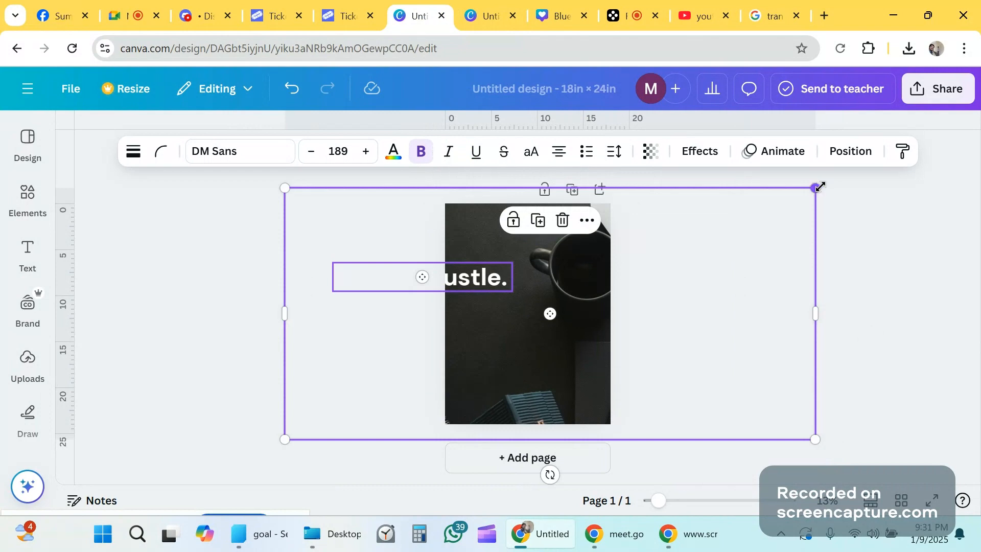
pyautogui.moveTo(819, 187); pyautogui.dragTo(825, 184)
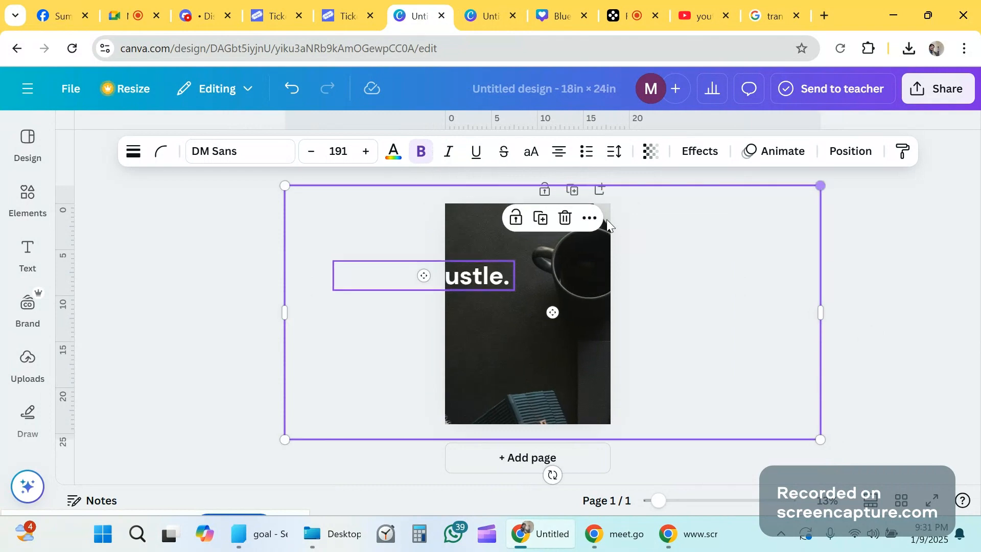
pyautogui.click(885, 258)
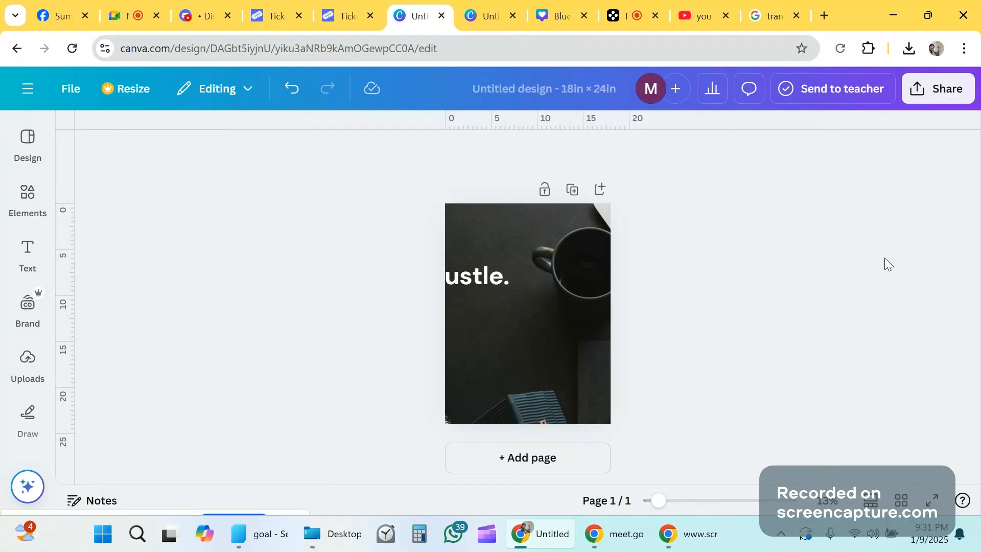
# - Reduce the "Born to hustle." text to about size 158 and centre it across the page below the coffee cup
pyautogui.click(499, 285)
pyautogui.moveTo(498, 283); pyautogui.dragTo(580, 335)
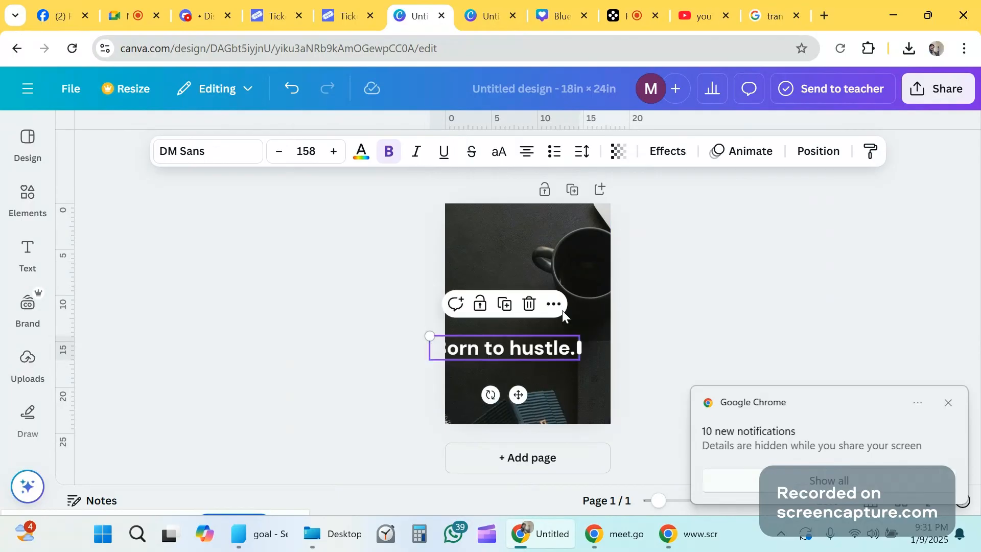
pyautogui.click(516, 224)
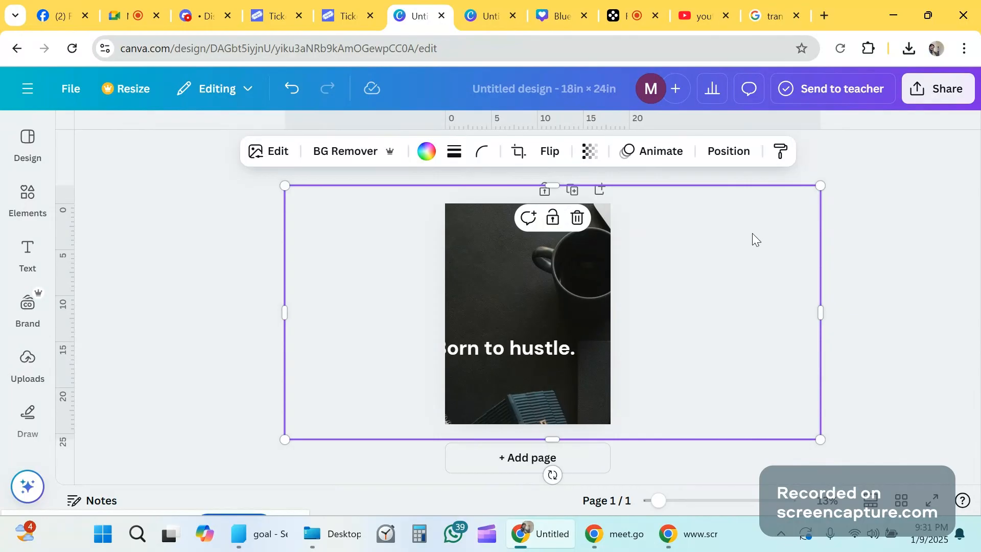
pyautogui.click(540, 337)
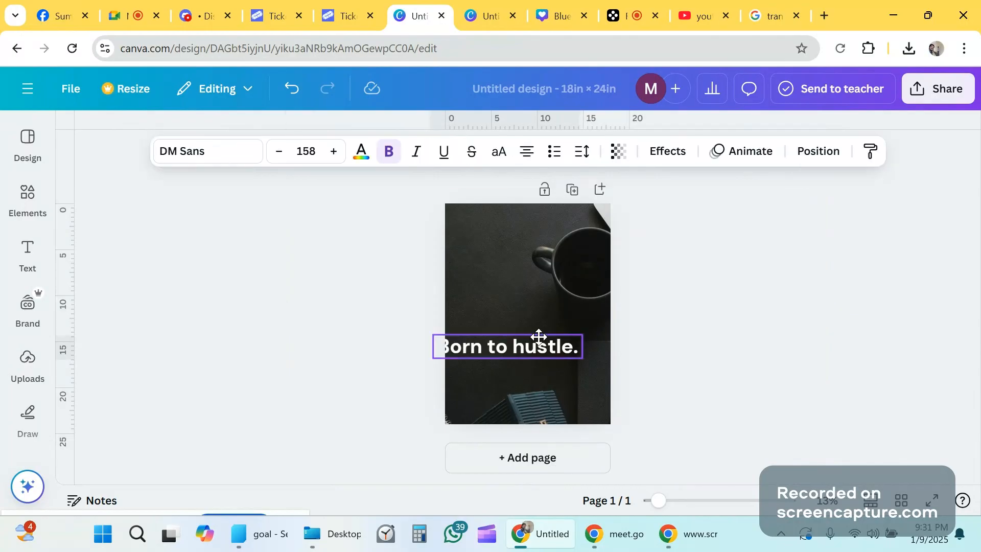
pyautogui.moveTo(539, 337); pyautogui.dragTo(538, 339)
pyautogui.click(676, 334)
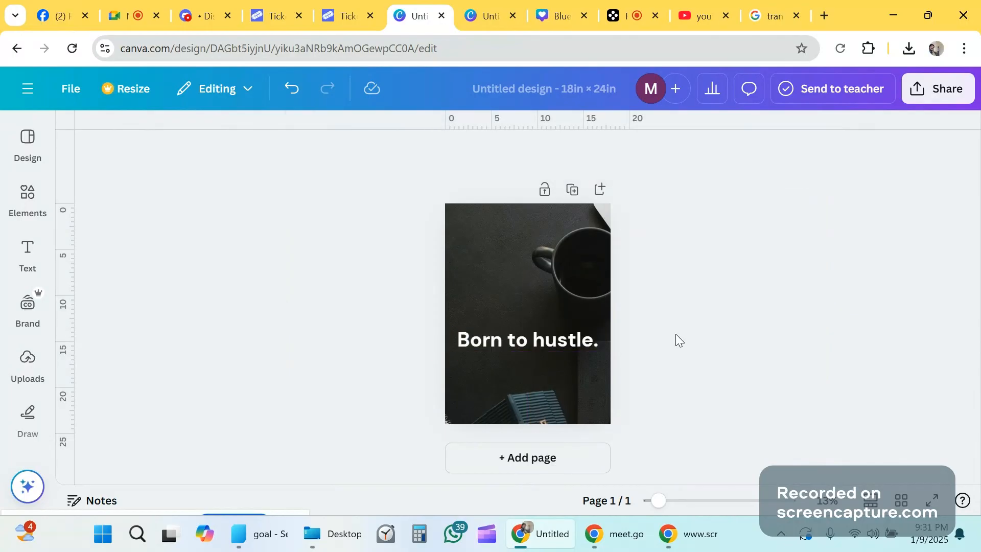
pyautogui.click(675, 500)
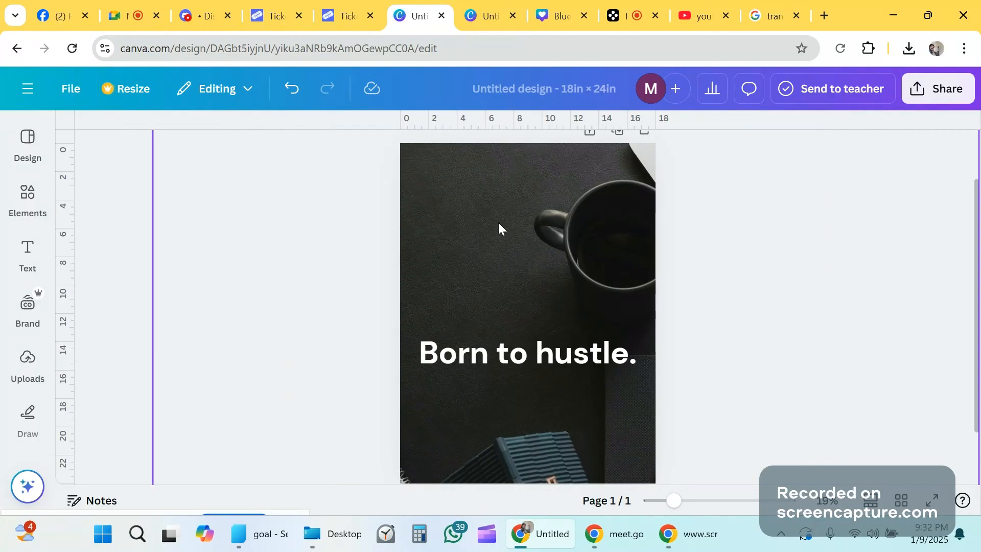
pyautogui.click(70, 97)
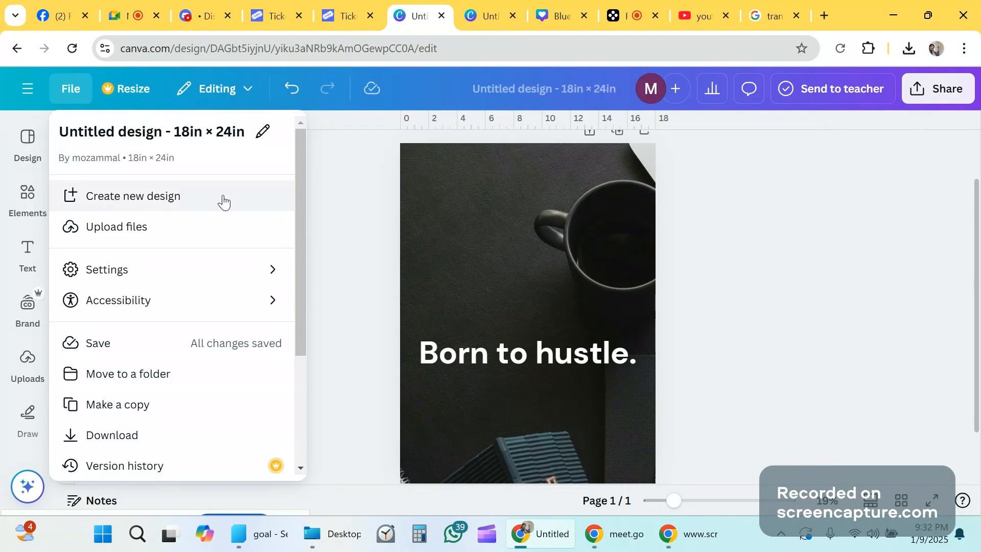
pyautogui.click(362, 216)
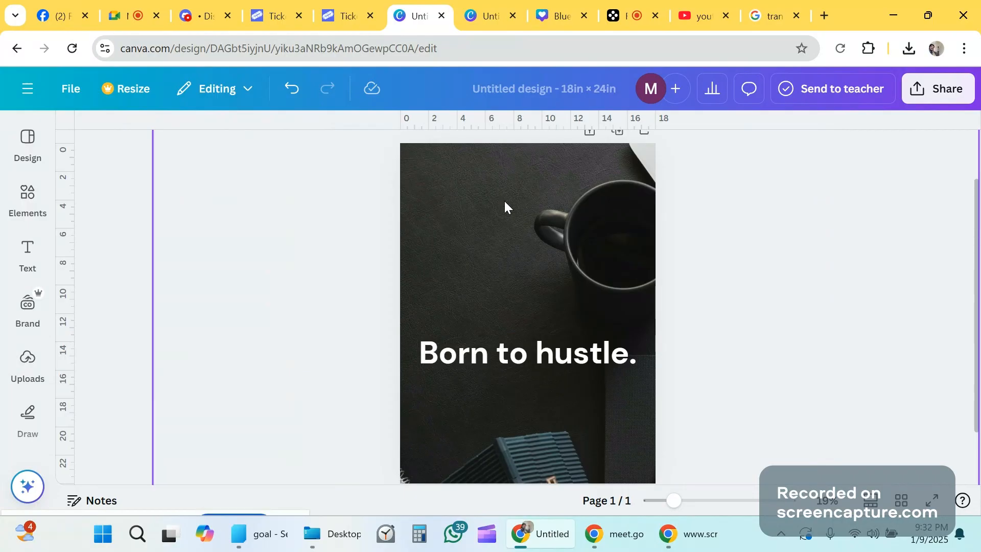
# - Add a horizontal ruler guide just below the page's upper edge and expand the main menu with recent designs
pyautogui.moveTo(552, 119); pyautogui.dragTo(616, 155)
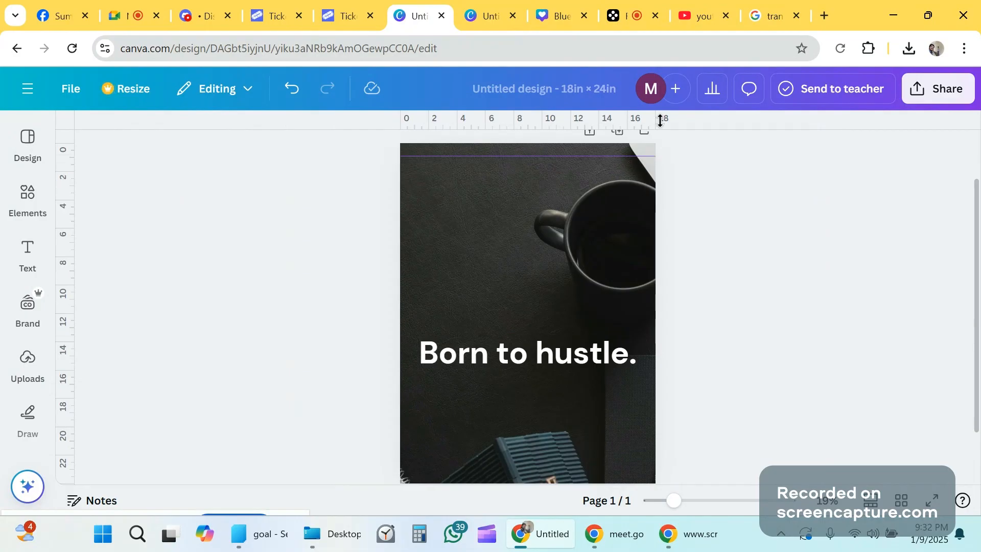
pyautogui.click(26, 90)
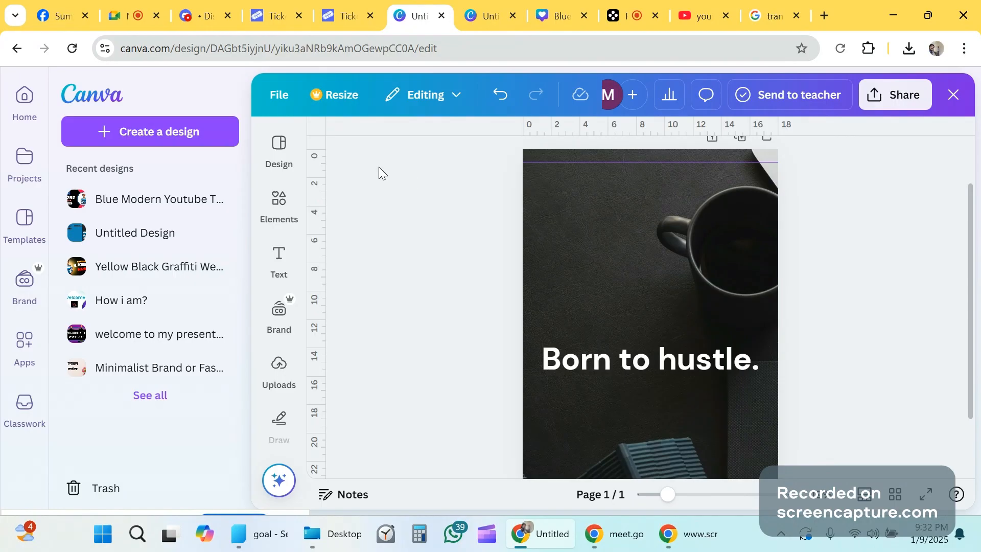
# - Examine the resize options for the design, including the custom size fields and the available measurement units, without applying a change
pyautogui.click(340, 111)
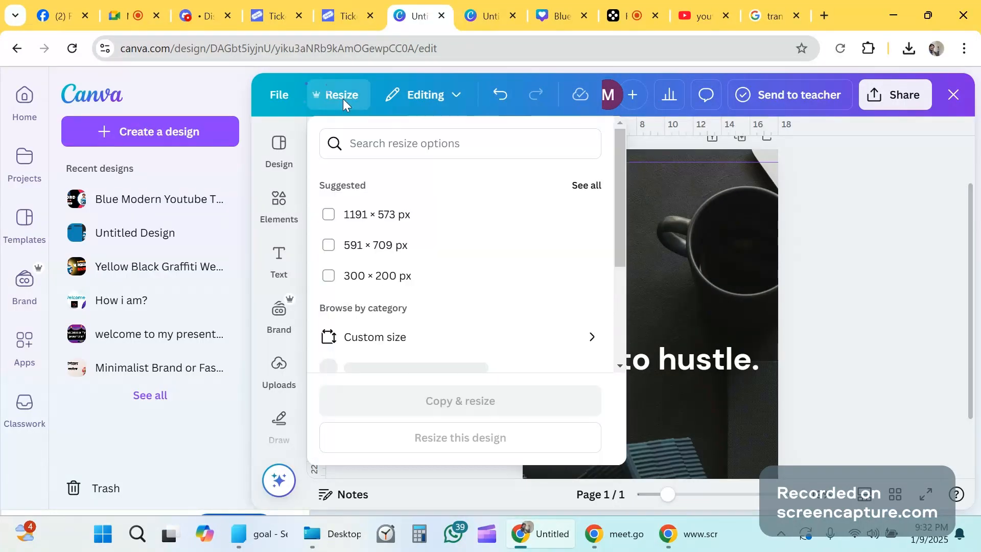
pyautogui.moveTo(621, 179); pyautogui.dragTo(618, 201)
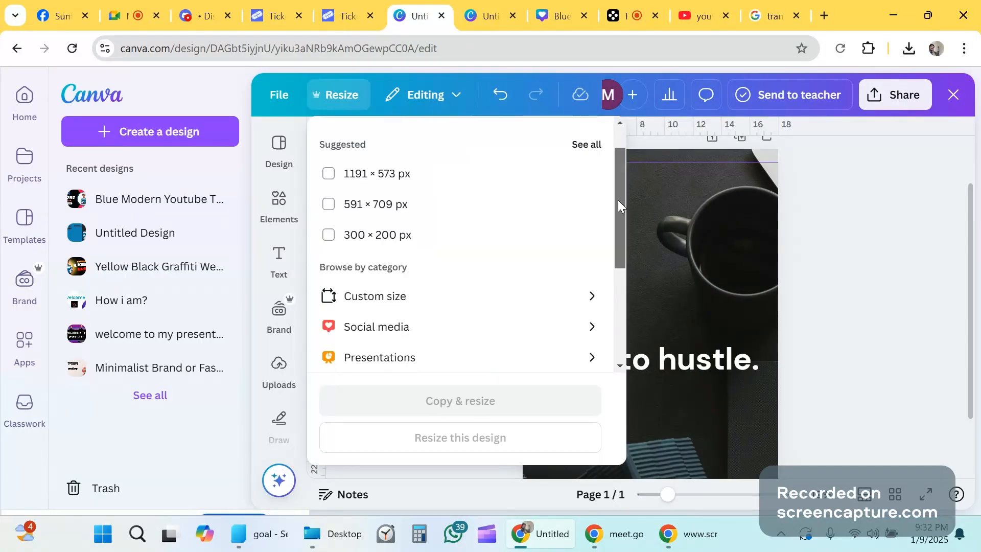
pyautogui.scroll(-1, 433, 276)
pyautogui.click(433, 274)
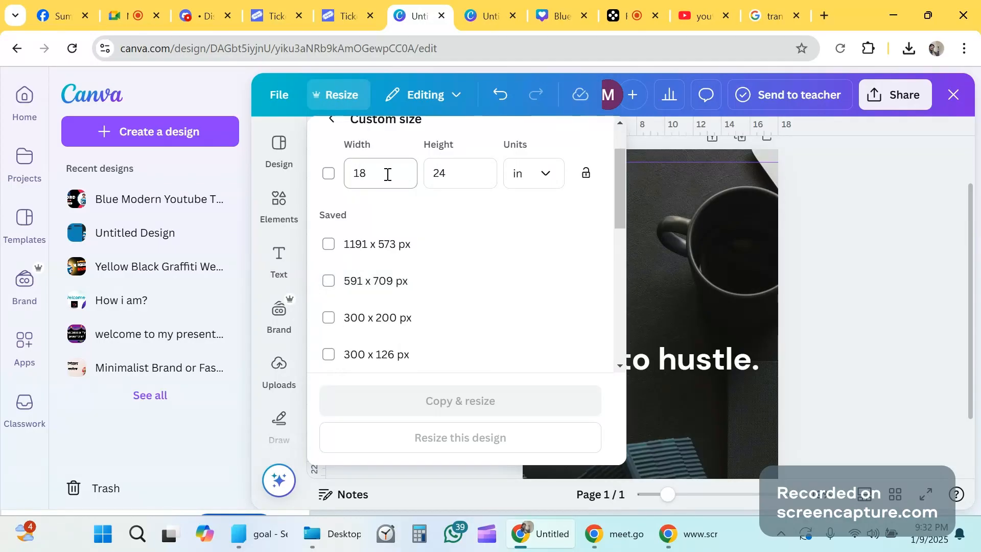
pyautogui.click(552, 182)
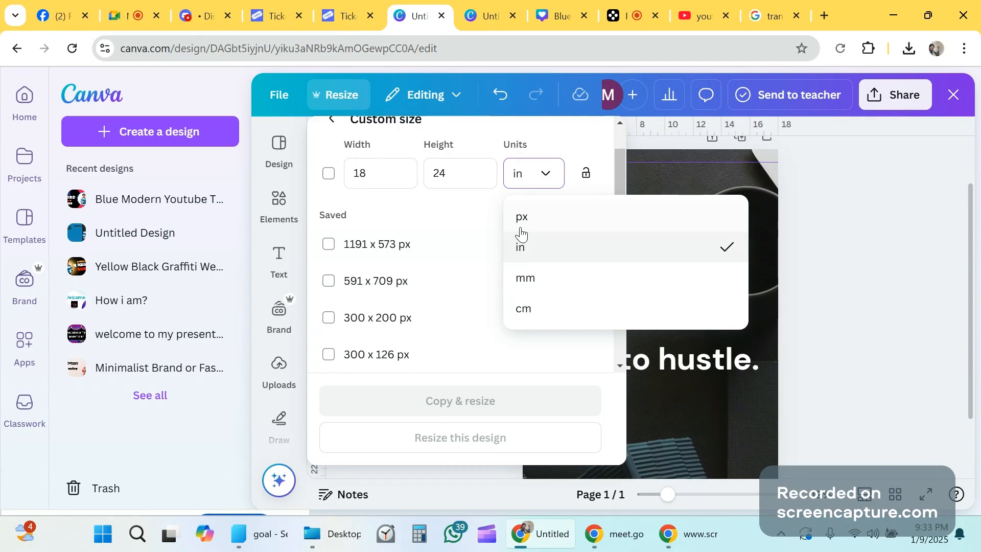
pyautogui.click(859, 238)
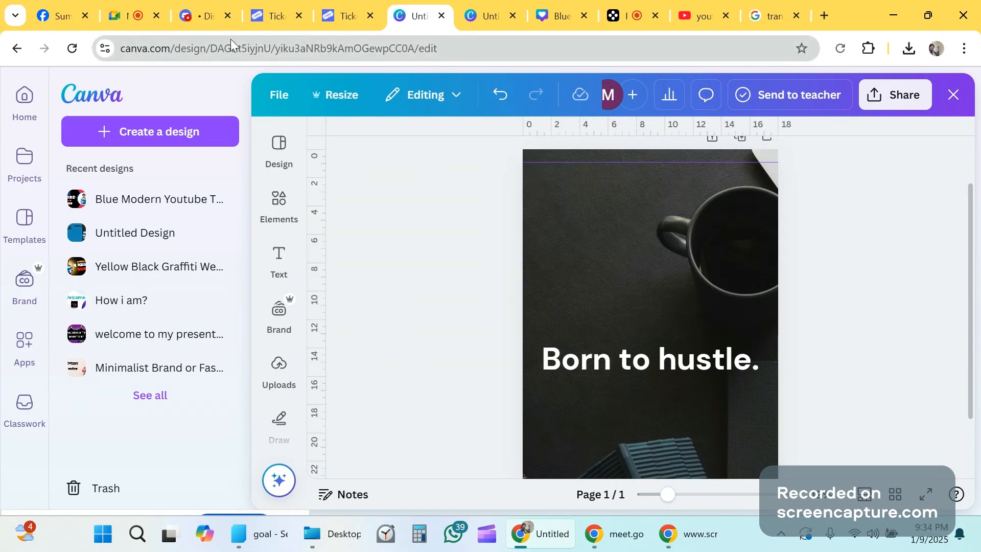
# - Switch to the Google Meet call, dismiss the notice about its remaining time and leave the call
pyautogui.click(137, 20)
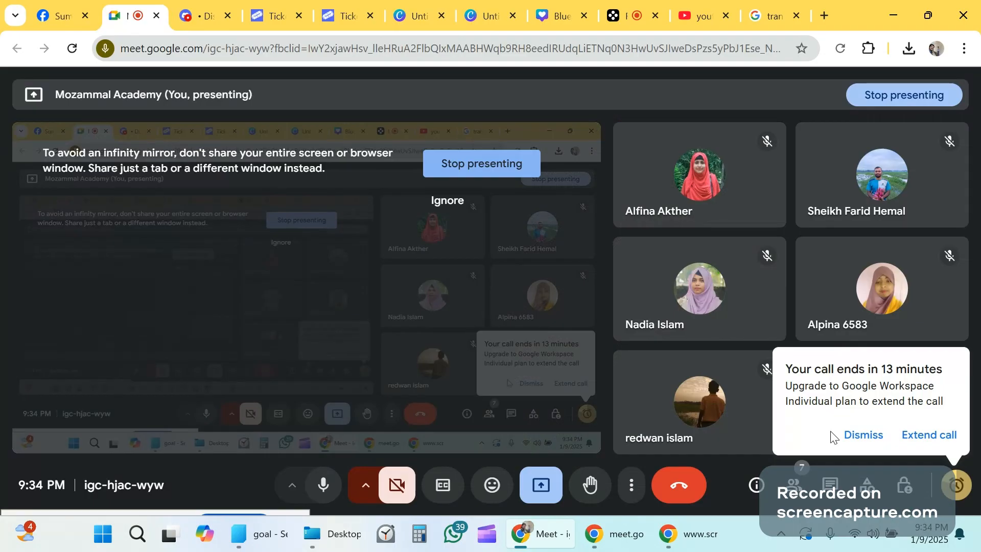
pyautogui.click(880, 437)
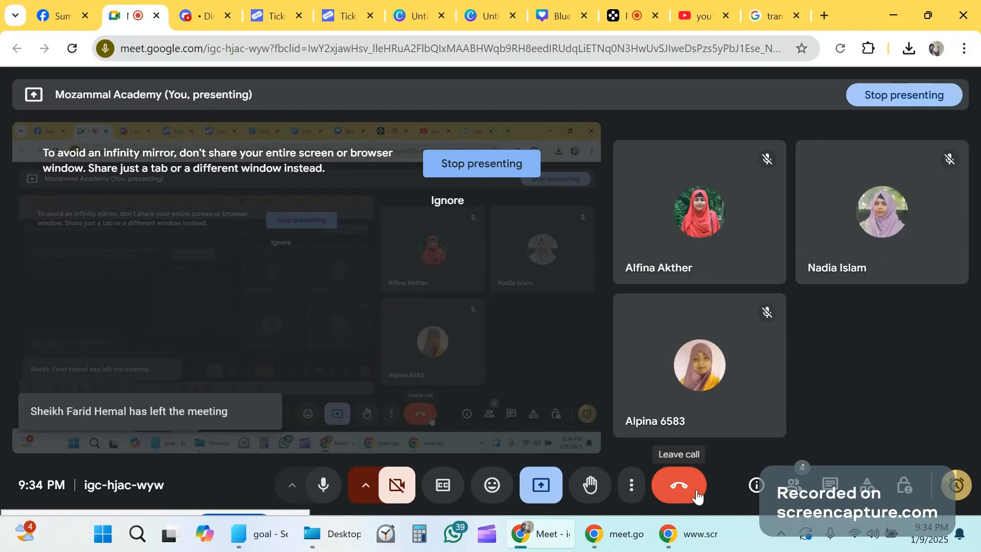
pyautogui.click(696, 495)
# - Switch to the screencapture.com recorder page and close its 7-day trial offer
pyautogui.click(634, 14)
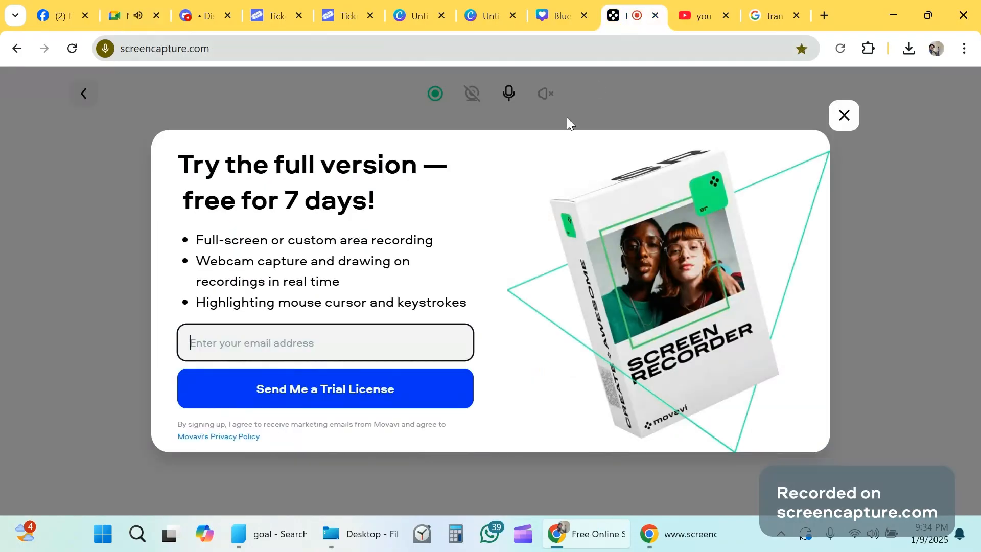
pyautogui.click(845, 123)
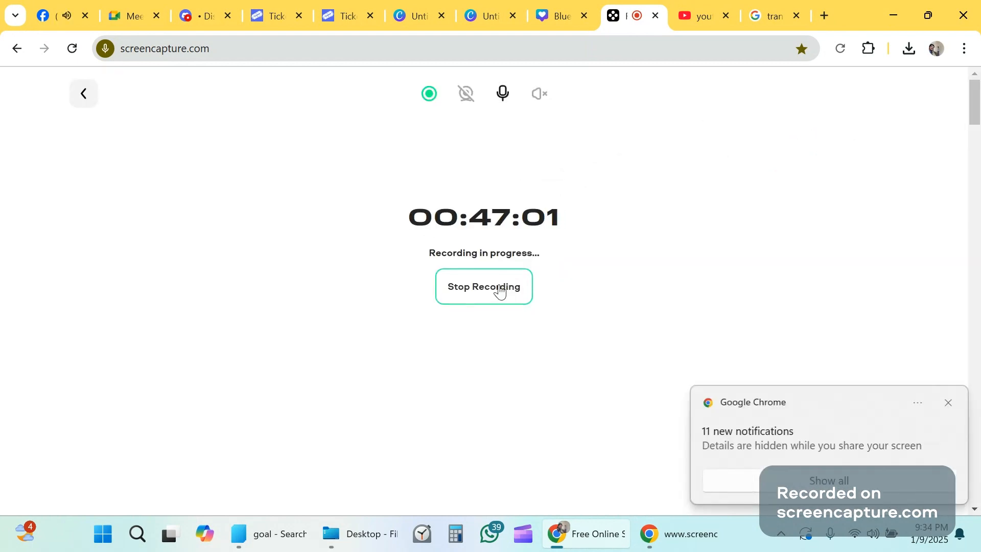